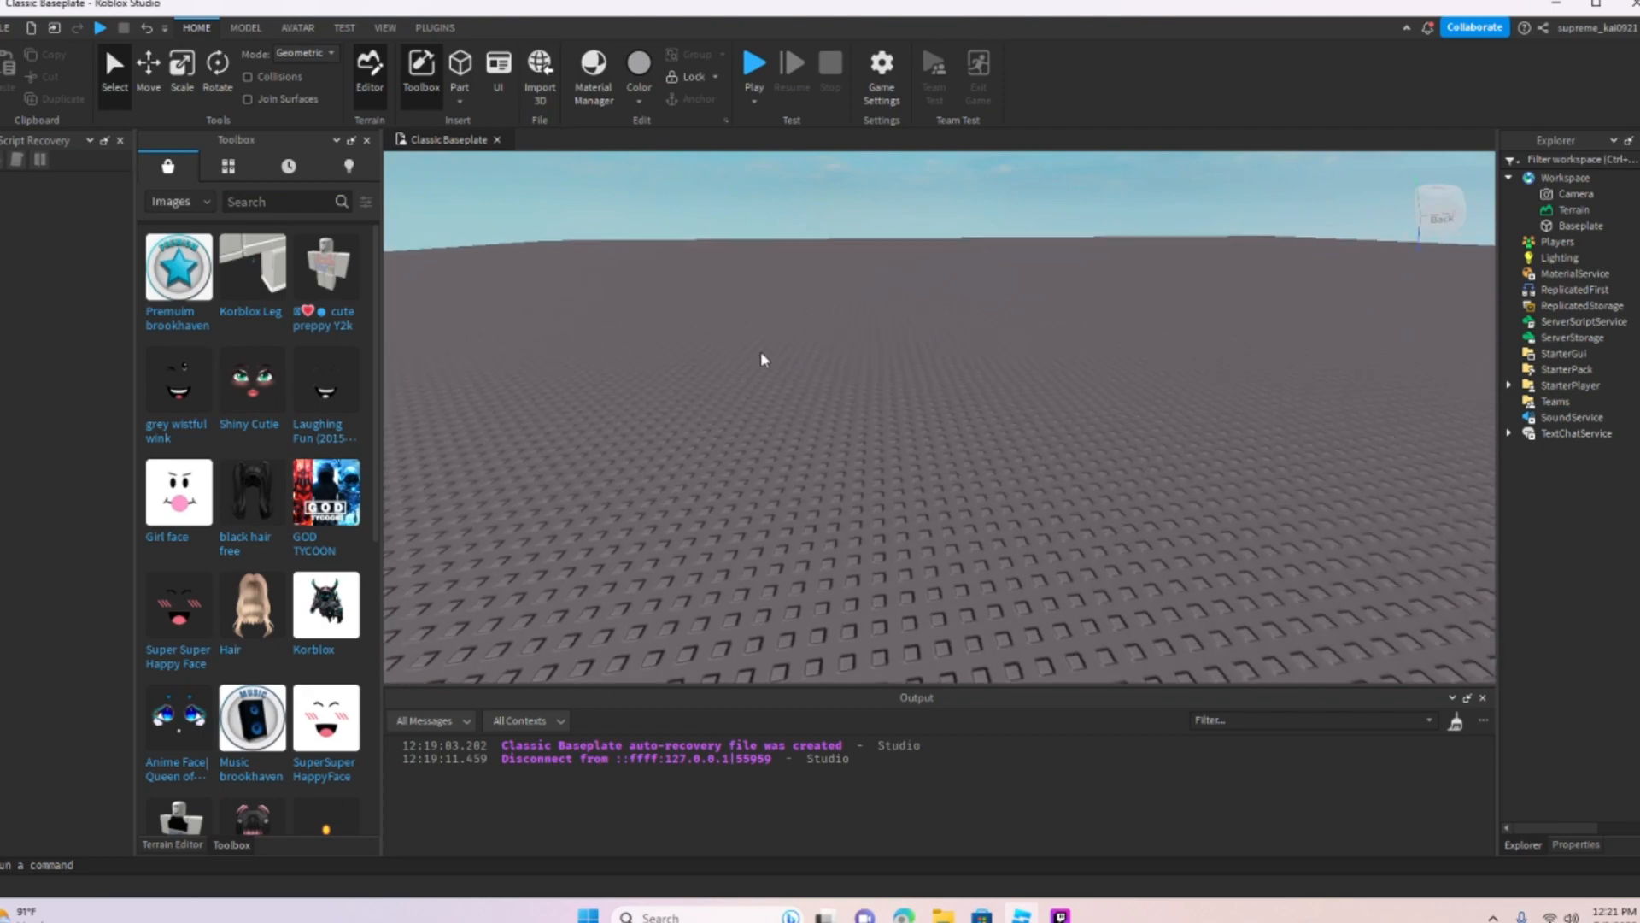
Step: Insert a block part on the baseplate and shorten its long side so it becomes a small cube
{"action": "right_click_drag", "start_coordinate": [803, 399], "coordinate": [681, 220]}
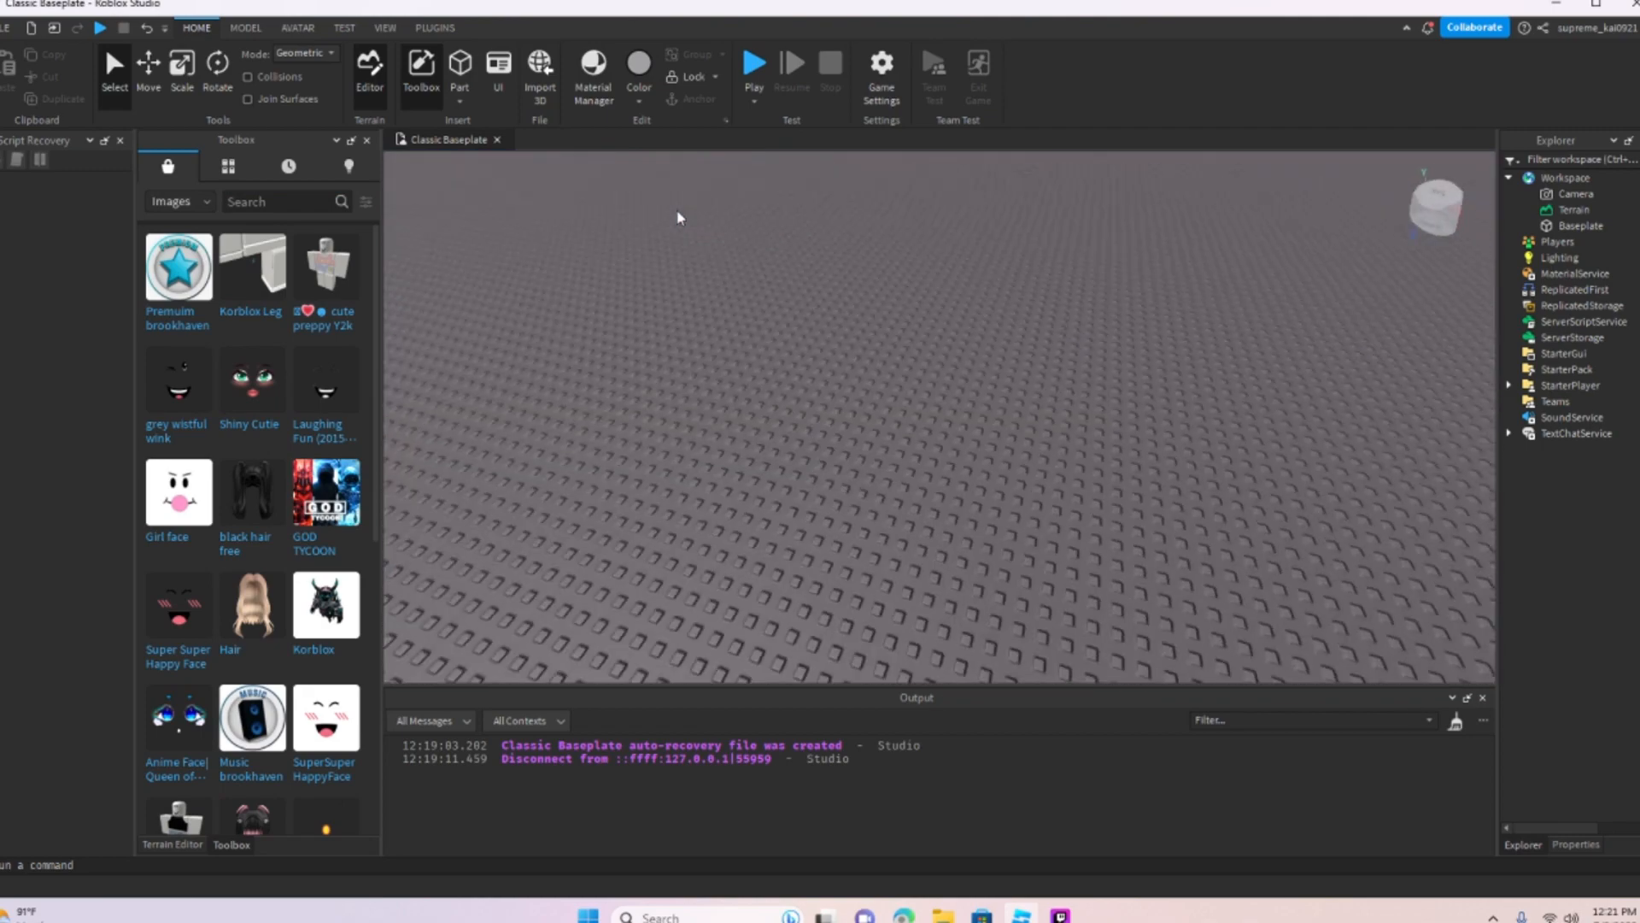
{"action": "right_click_drag", "start_coordinate": [1002, 443], "coordinate": [1002, 443]}
{"action": "key", "text": "w"}
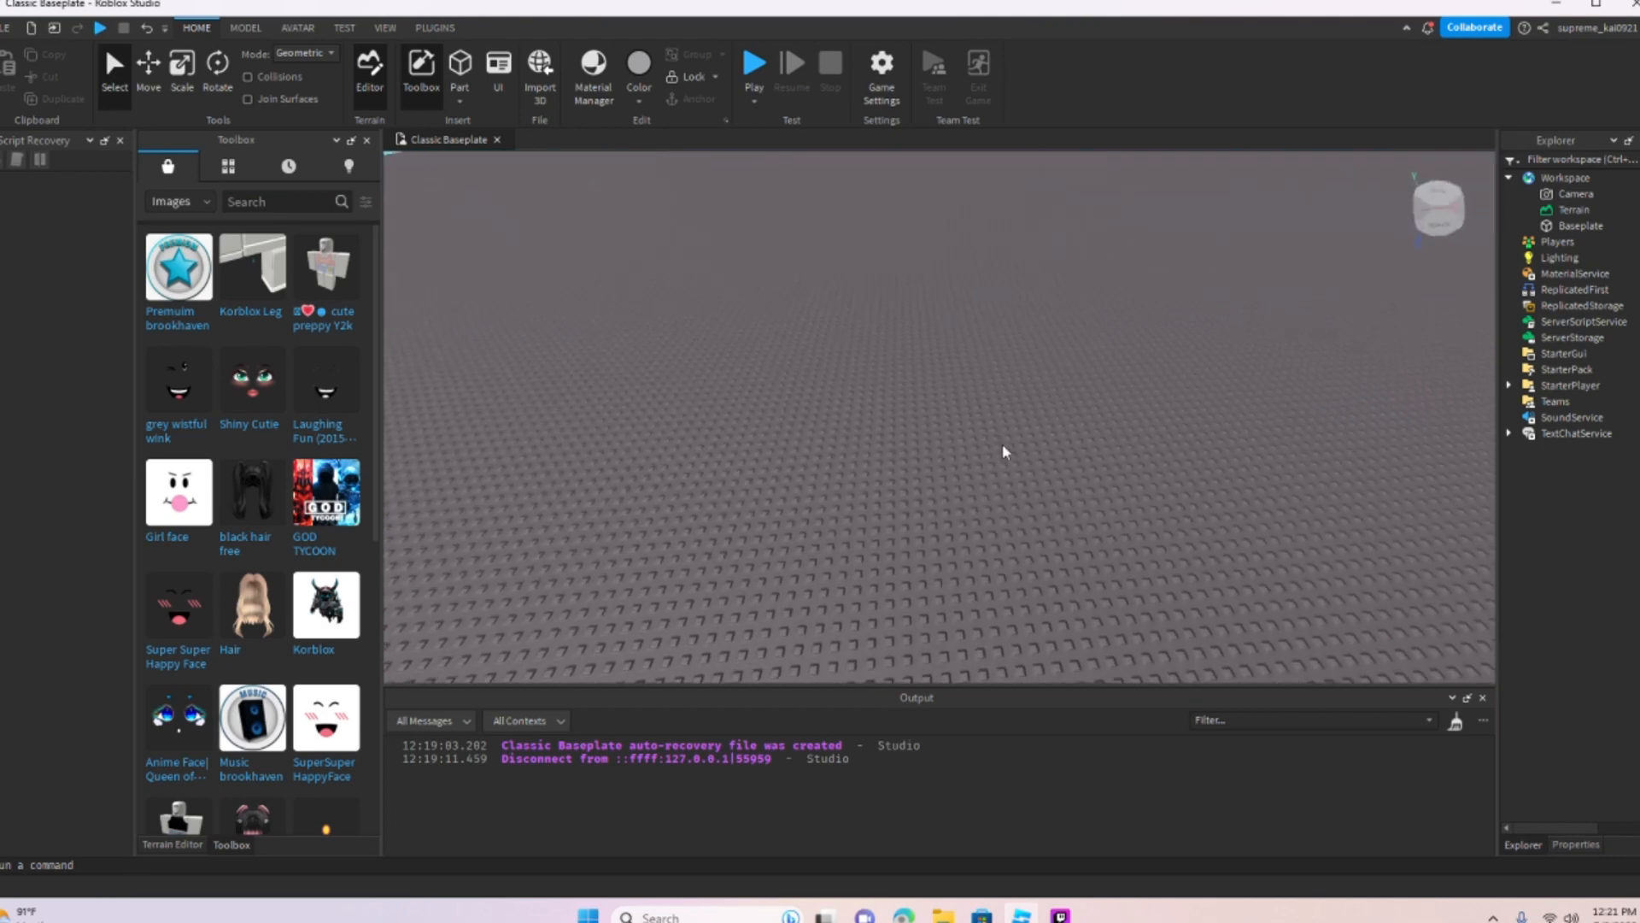
{"action": "left_click", "coordinate": [461, 68]}
{"action": "key", "text": "w"}
{"action": "right_click_drag", "start_coordinate": [1054, 468], "coordinate": [1054, 468]}
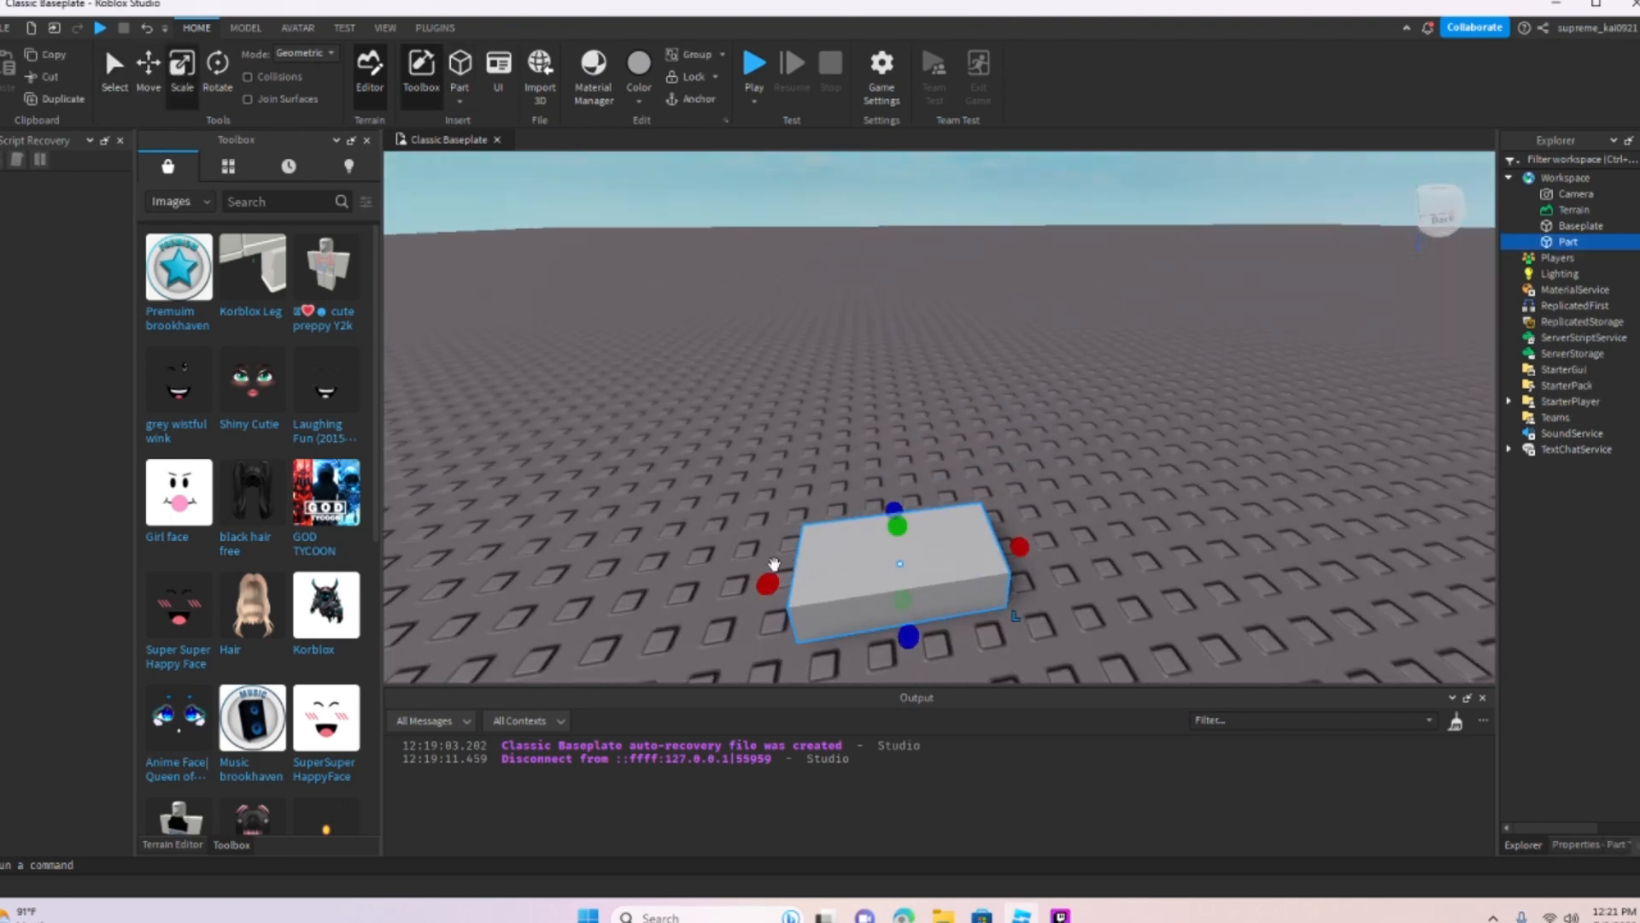
{"action": "left_click_drag", "start_coordinate": [768, 584], "coordinate": [980, 533]}
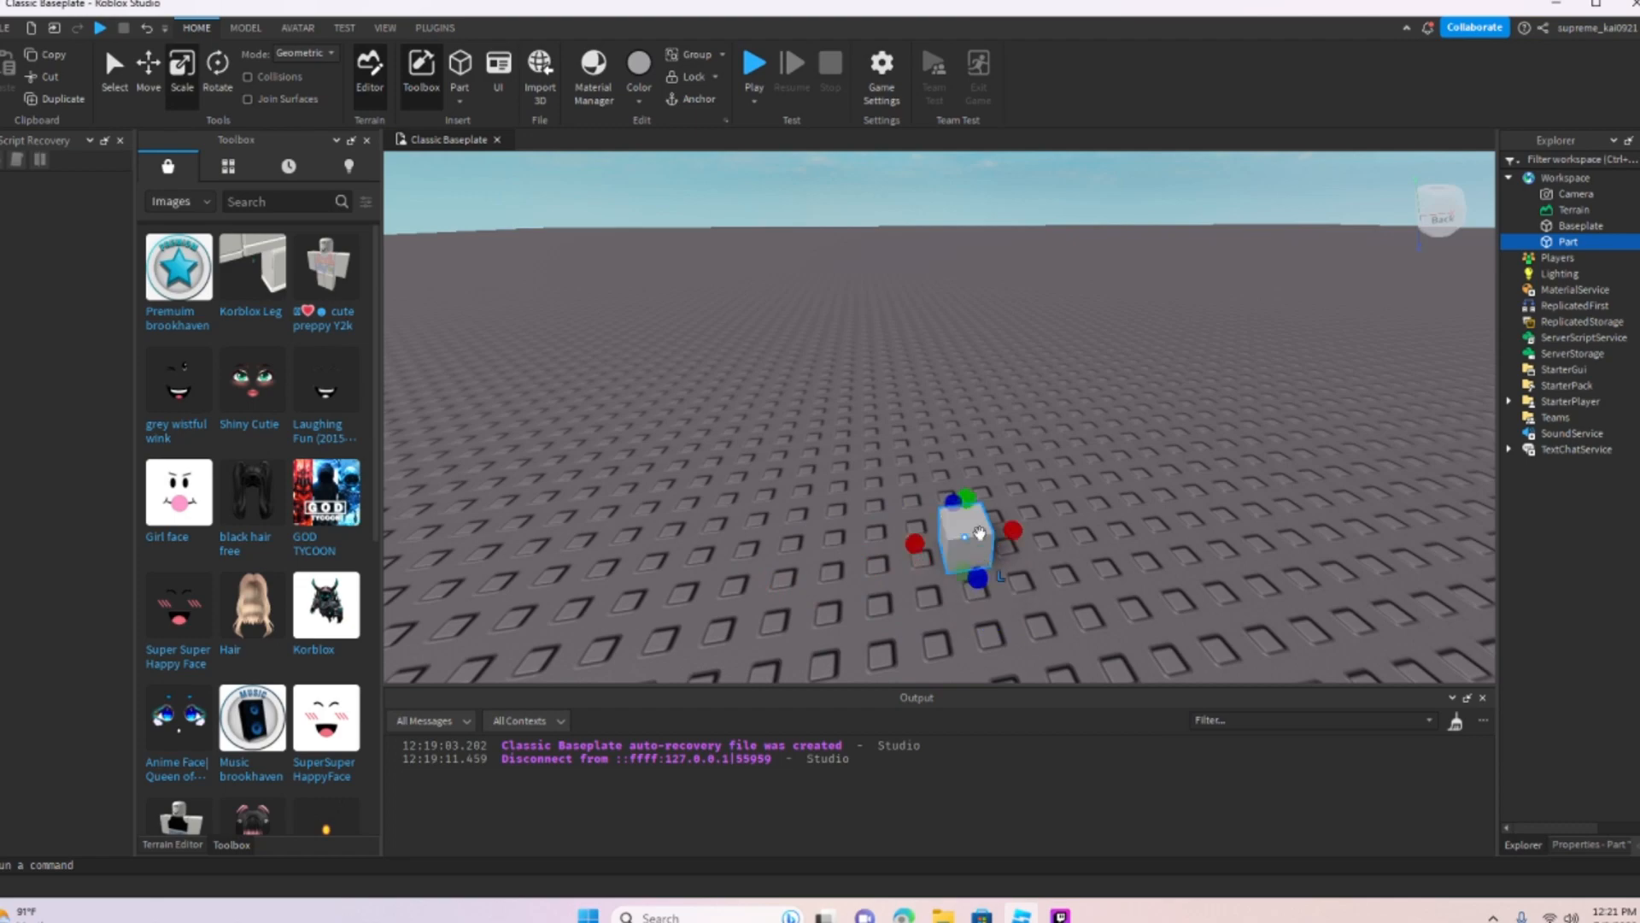
Step: Examine the resized cube from several sides and distances
{"action": "key", "text": "a"}
{"action": "right_click_drag", "start_coordinate": [977, 561], "coordinate": [960, 562]}
{"action": "key", "text": "w"}
{"action": "key", "text": "s"}
{"action": "key", "text": "s"}
{"action": "right_click_drag", "start_coordinate": [1250, 359], "coordinate": [1335, 386]}
{"action": "key", "text": "w"}
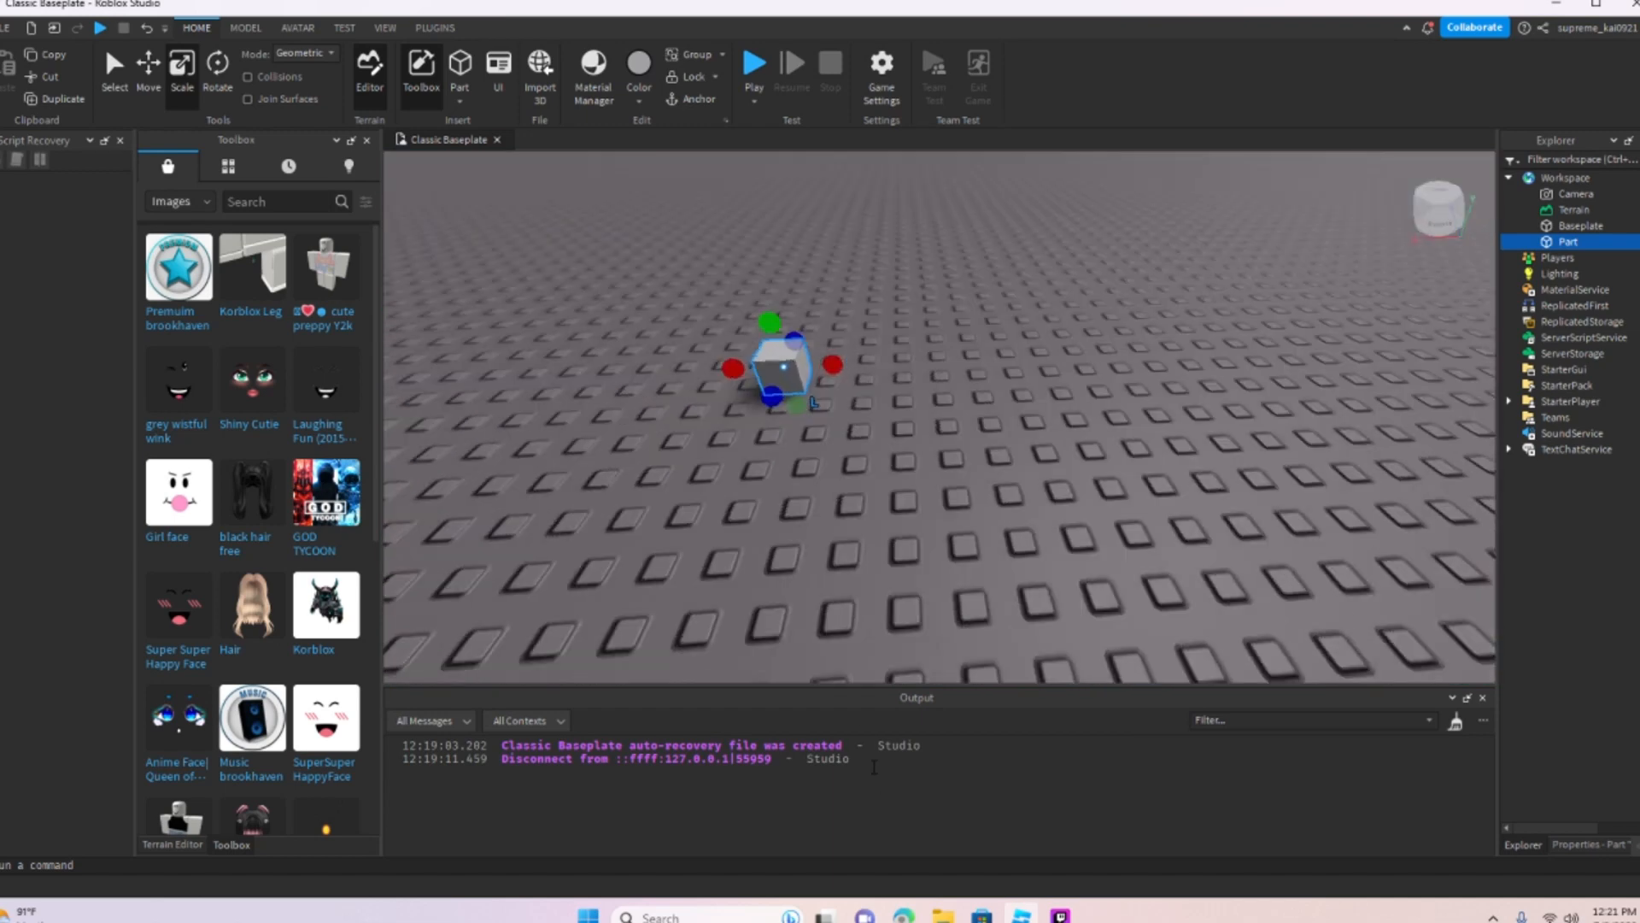
{"action": "right_click_drag", "start_coordinate": [794, 485], "coordinate": [857, 502]}
{"action": "key", "text": "w"}
{"action": "key", "text": "s"}
{"action": "key", "text": "w"}
{"action": "key", "text": "s"}
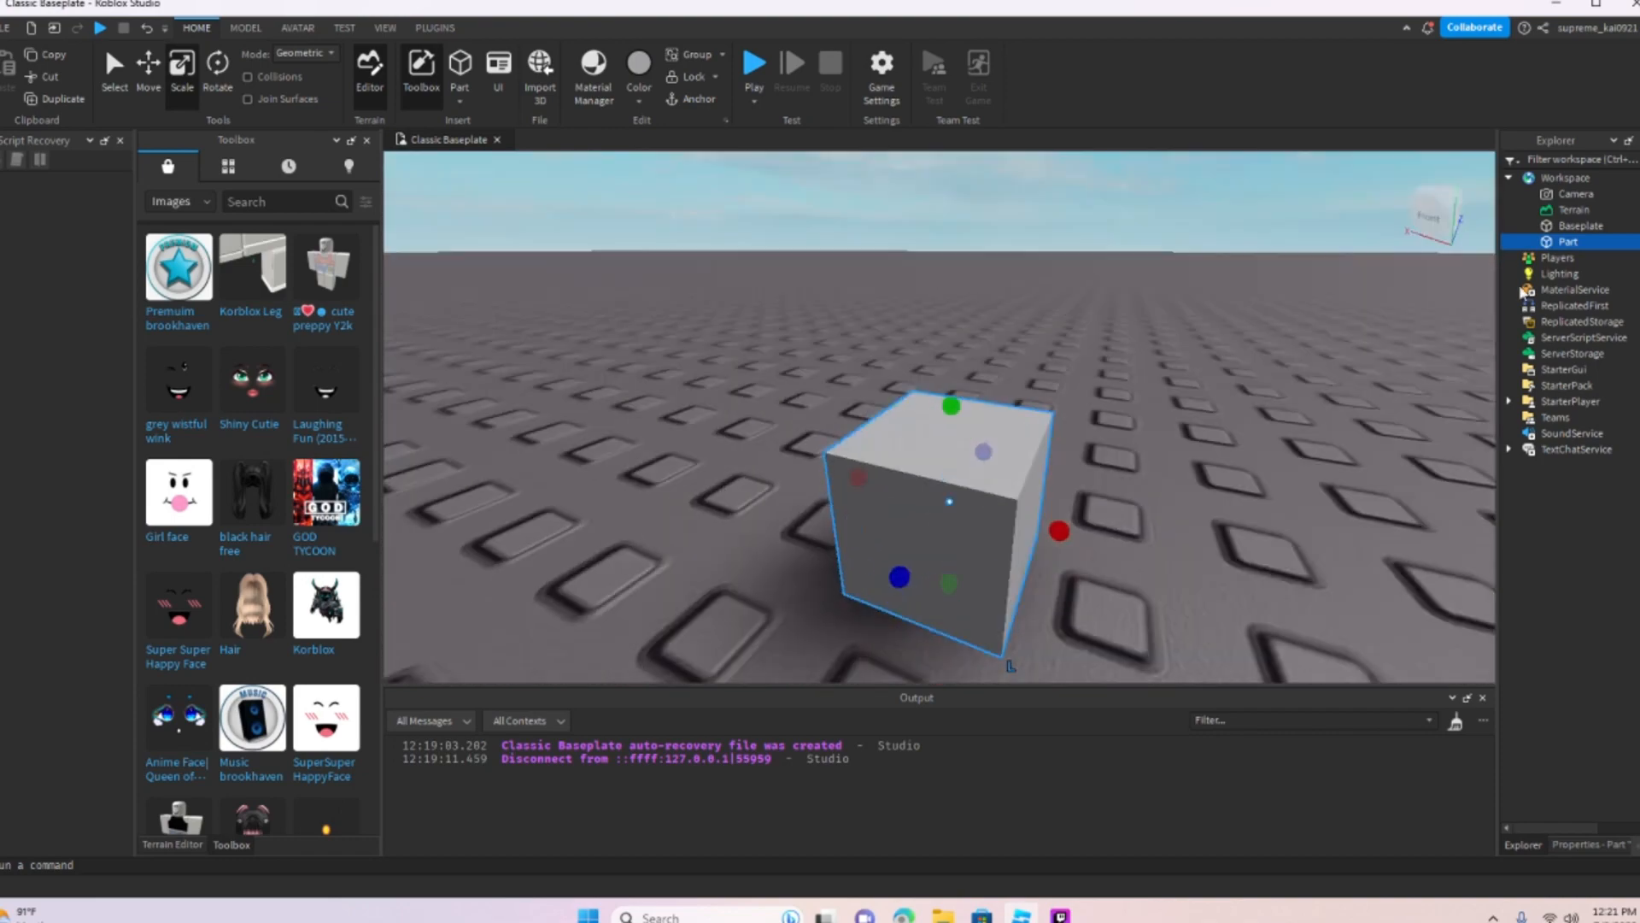
Step: Add a Script to the cube part and delete its default print line
{"action": "left_click", "coordinate": [1590, 242]}
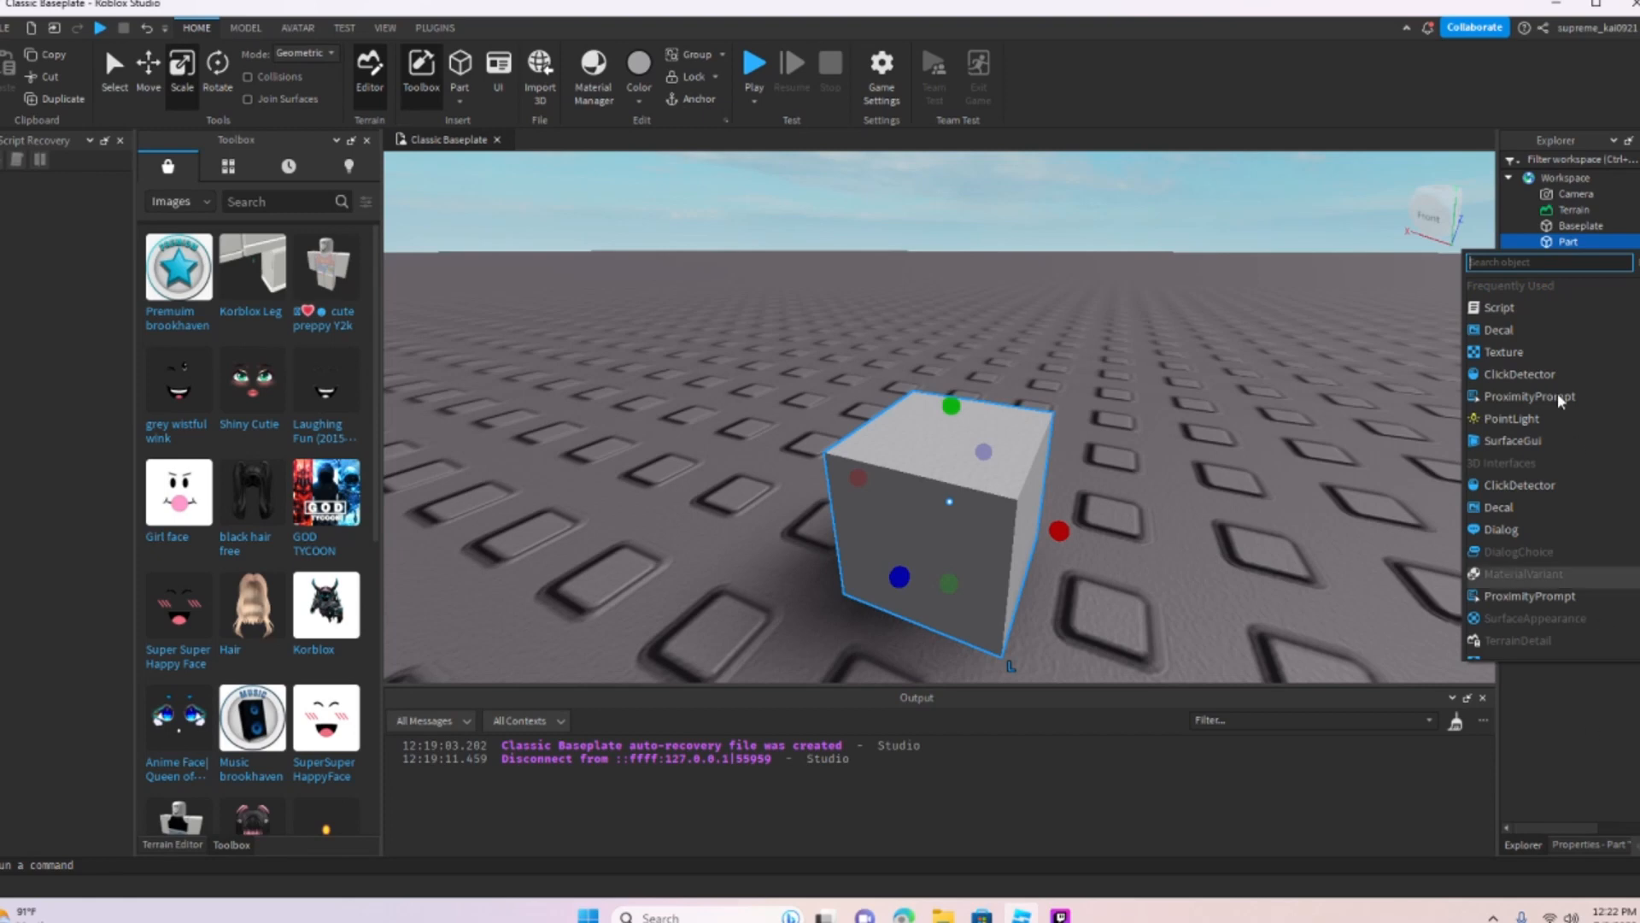
{"action": "left_click", "coordinate": [1500, 308]}
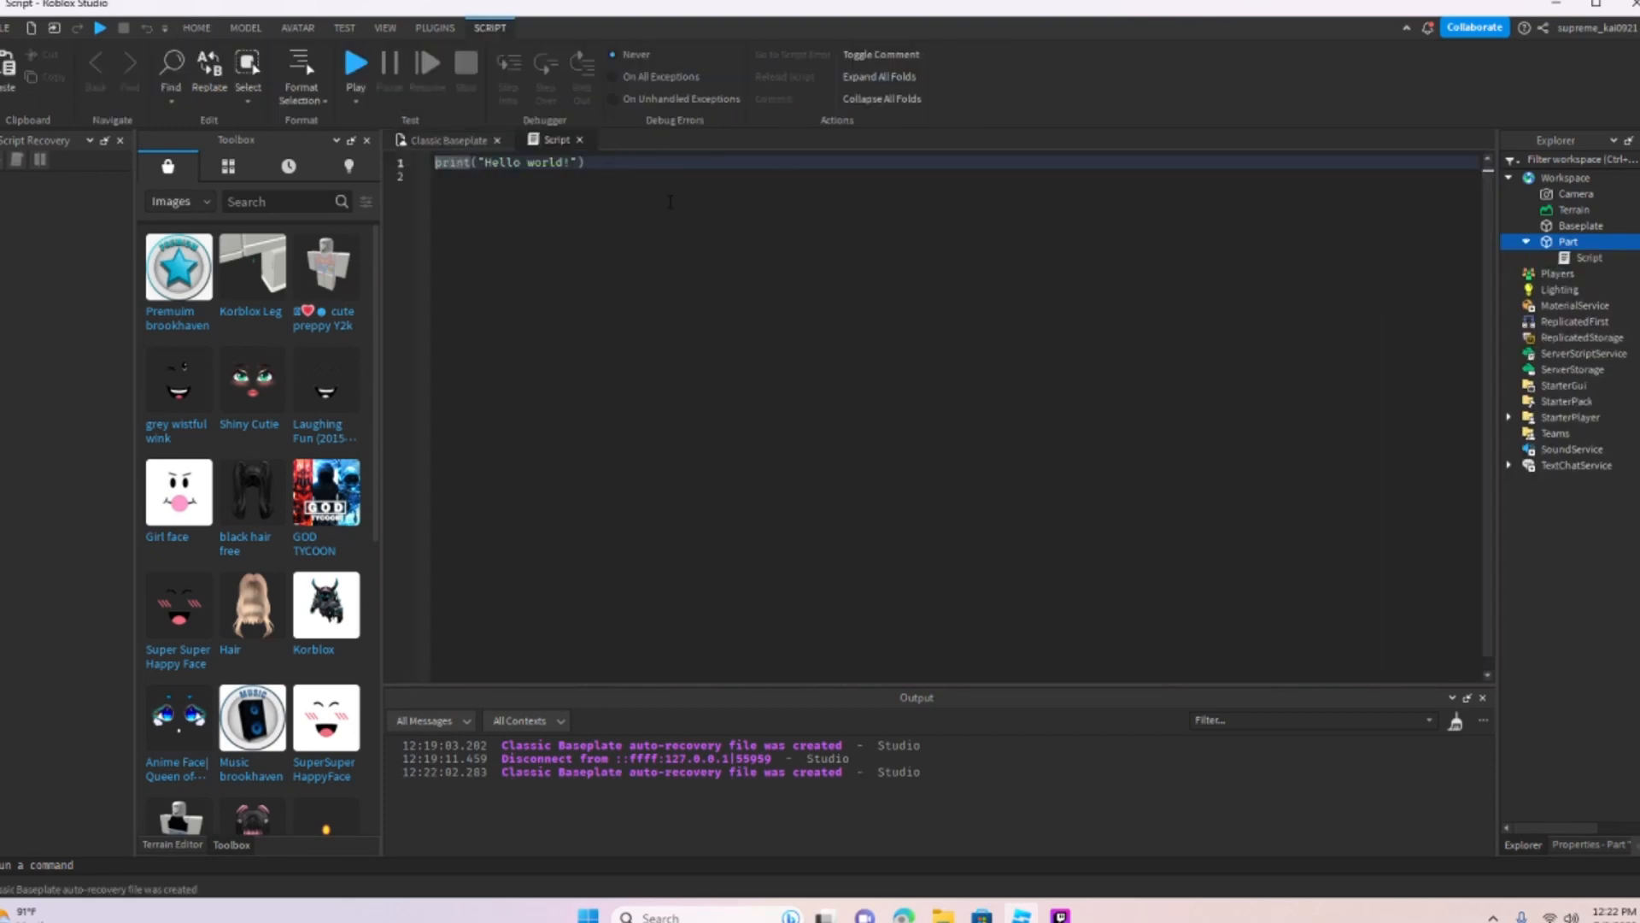
{"action": "key", "text": "ctrl+a"}
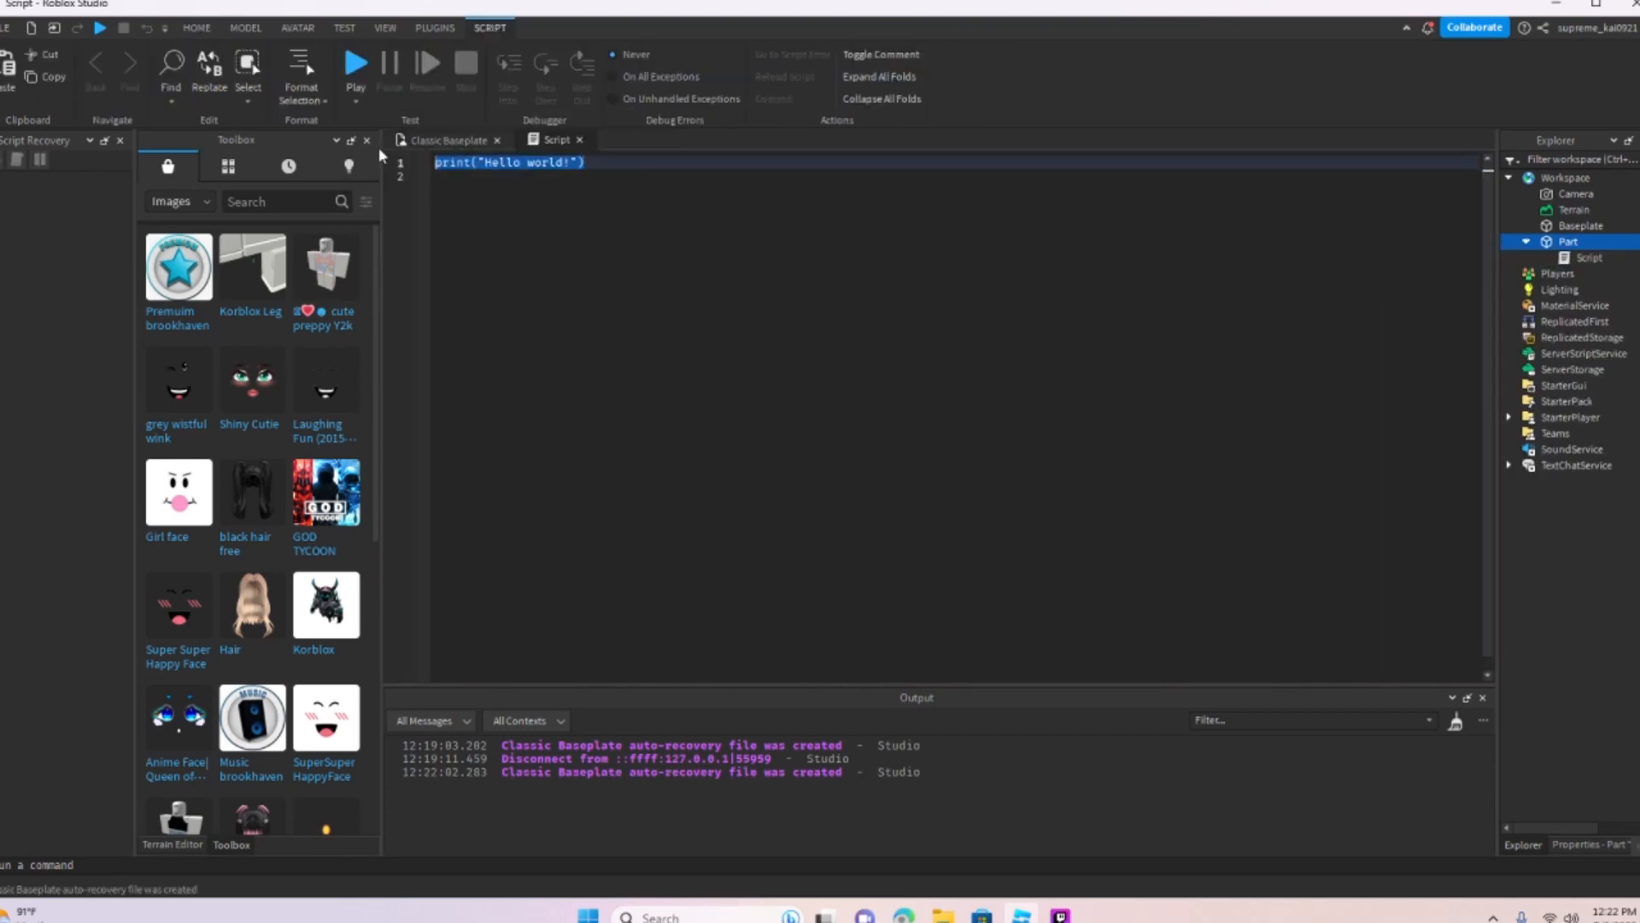
{"action": "key", "text": "BackSpace"}
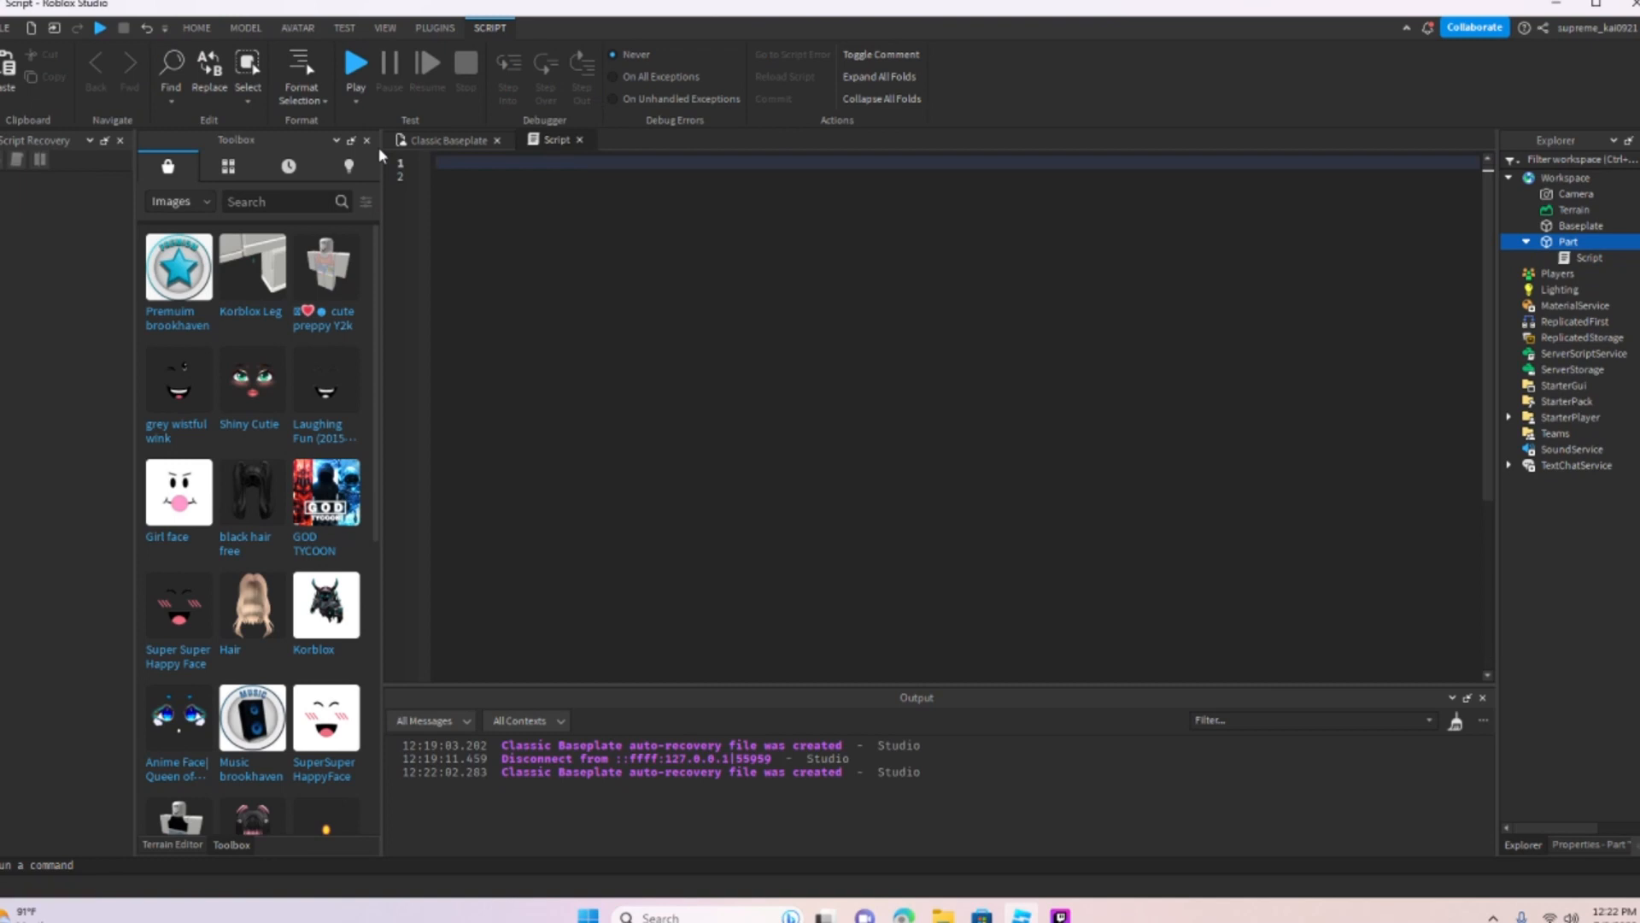
Step: Write the script line game.Workspace.Part.Transparency = 1
{"action": "type", "text": "game"}
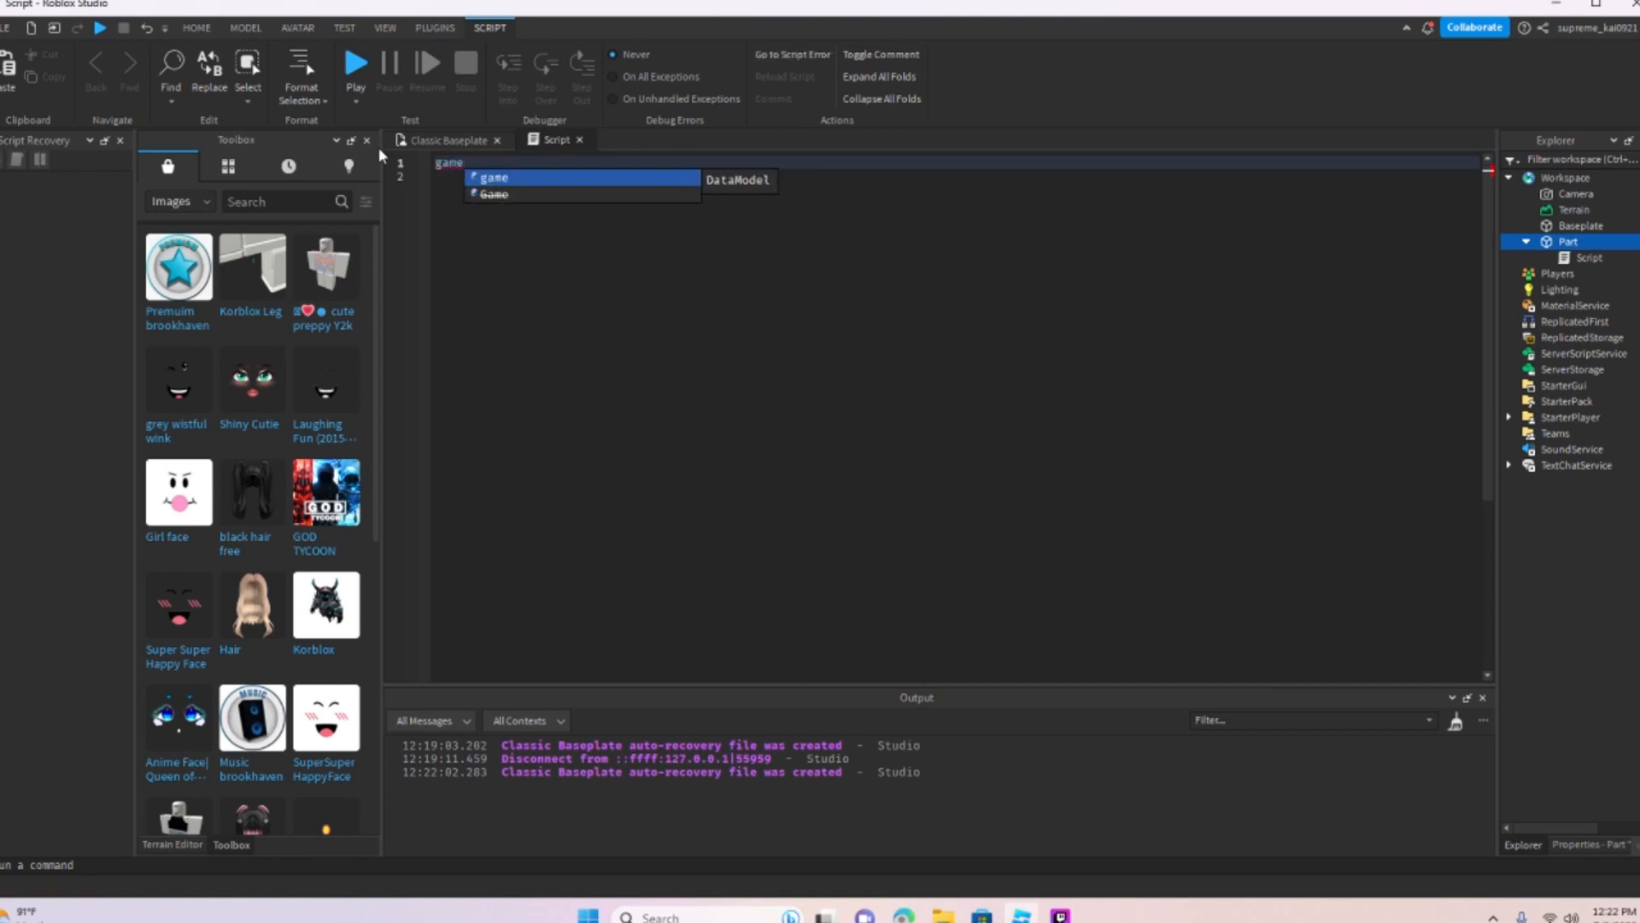
{"action": "type", "text": ".work"}
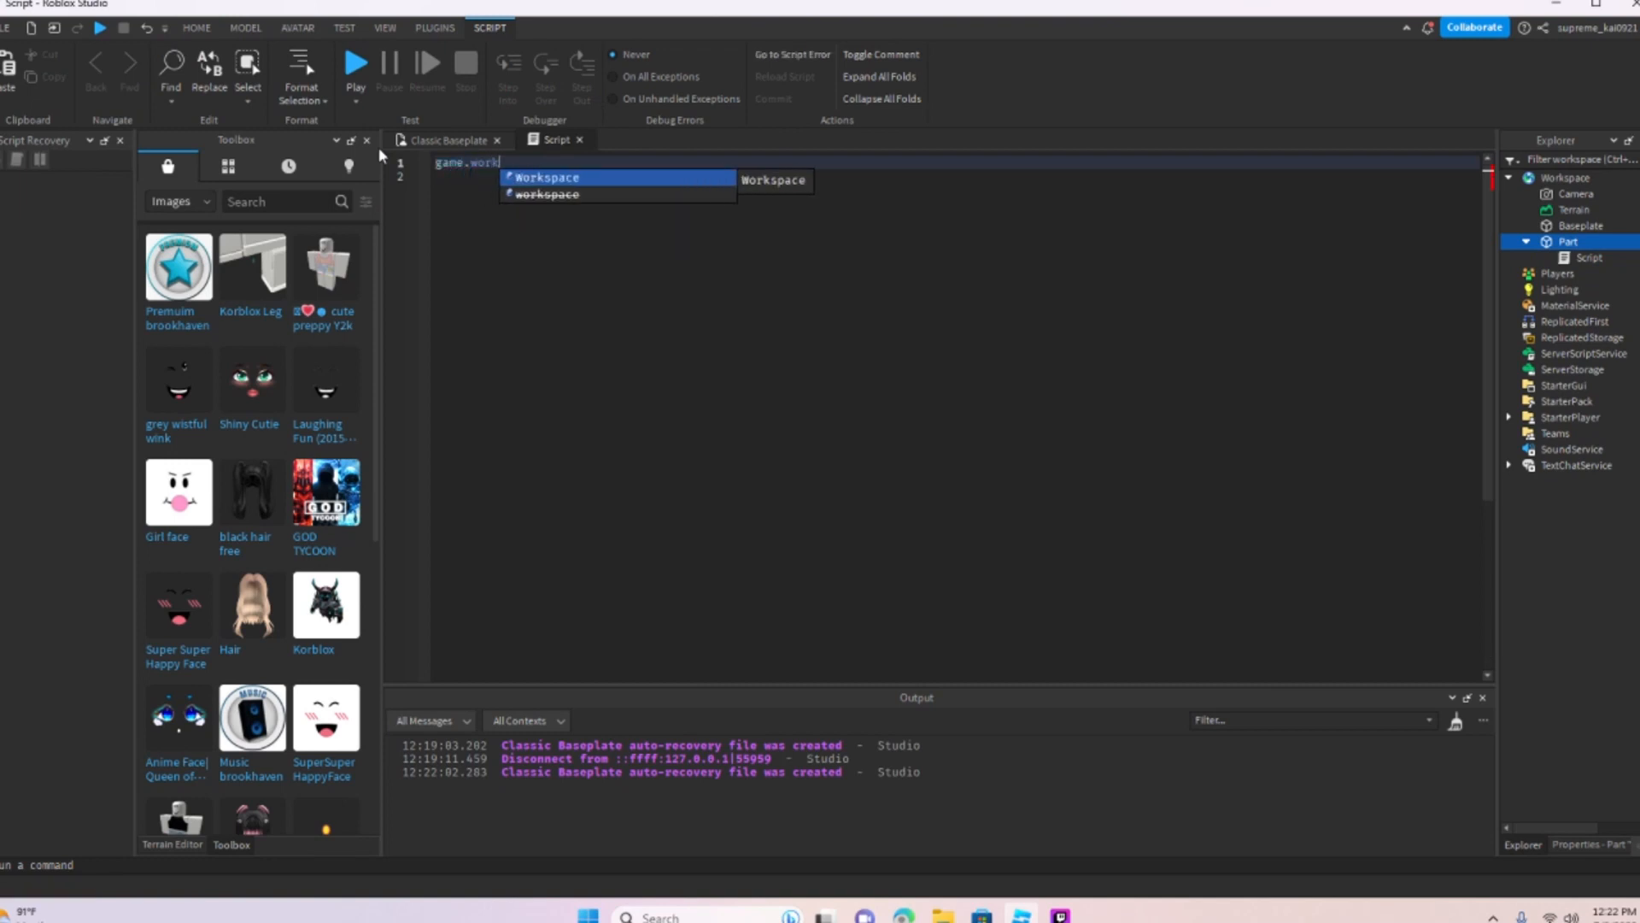
{"action": "left_click", "coordinate": [547, 178]}
{"action": "type", "text": "."}
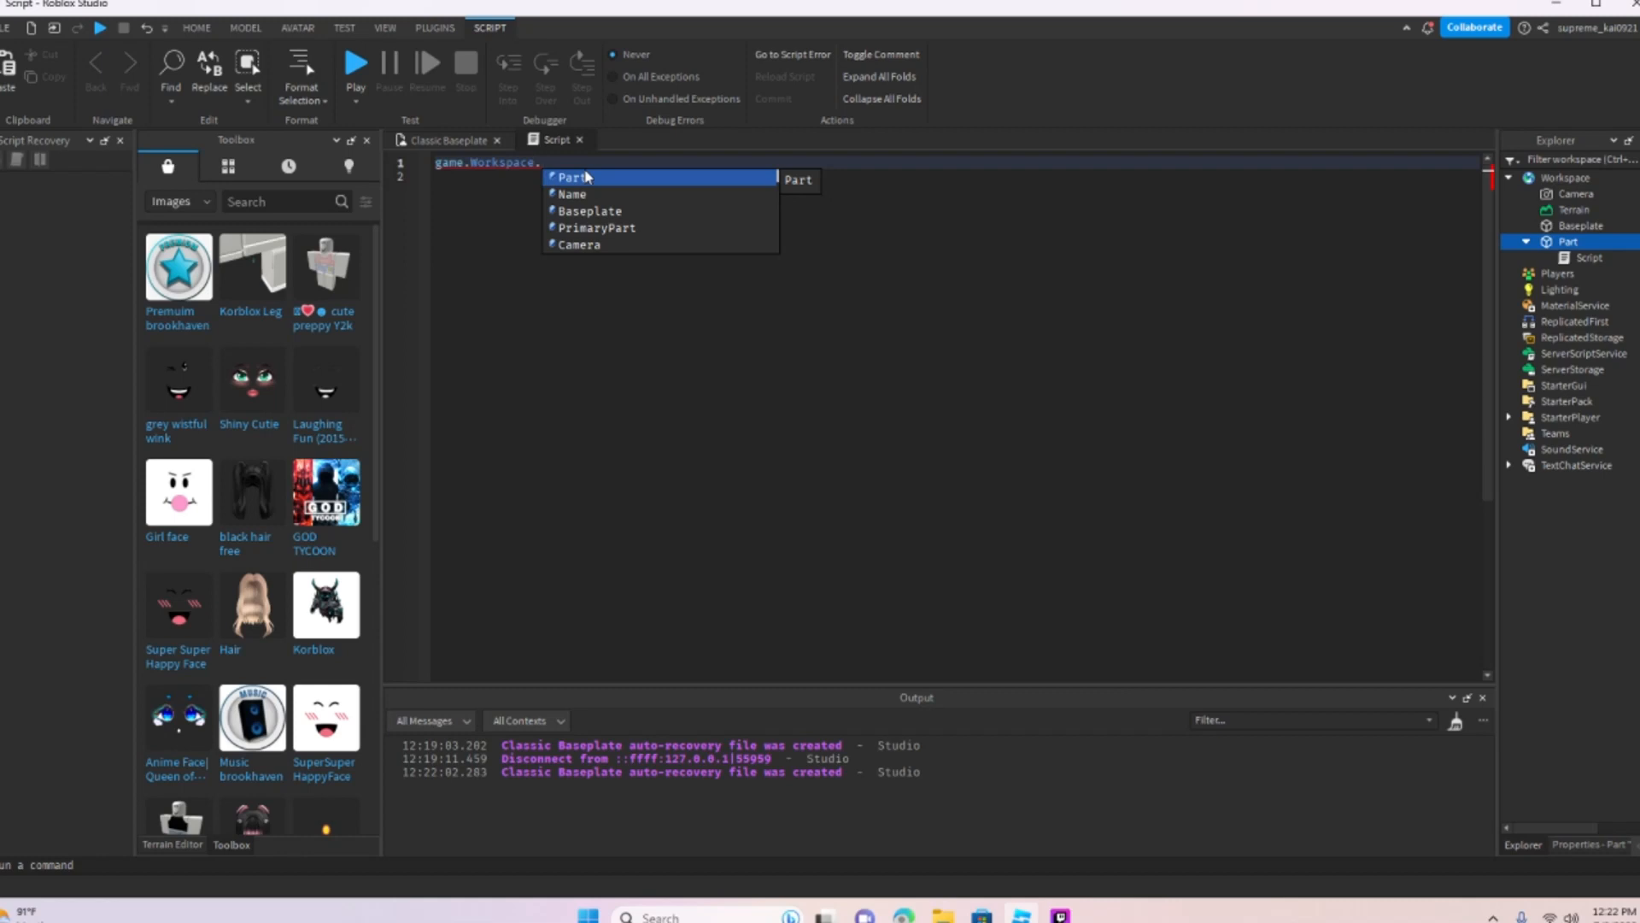
{"action": "left_click", "coordinate": [586, 179]}
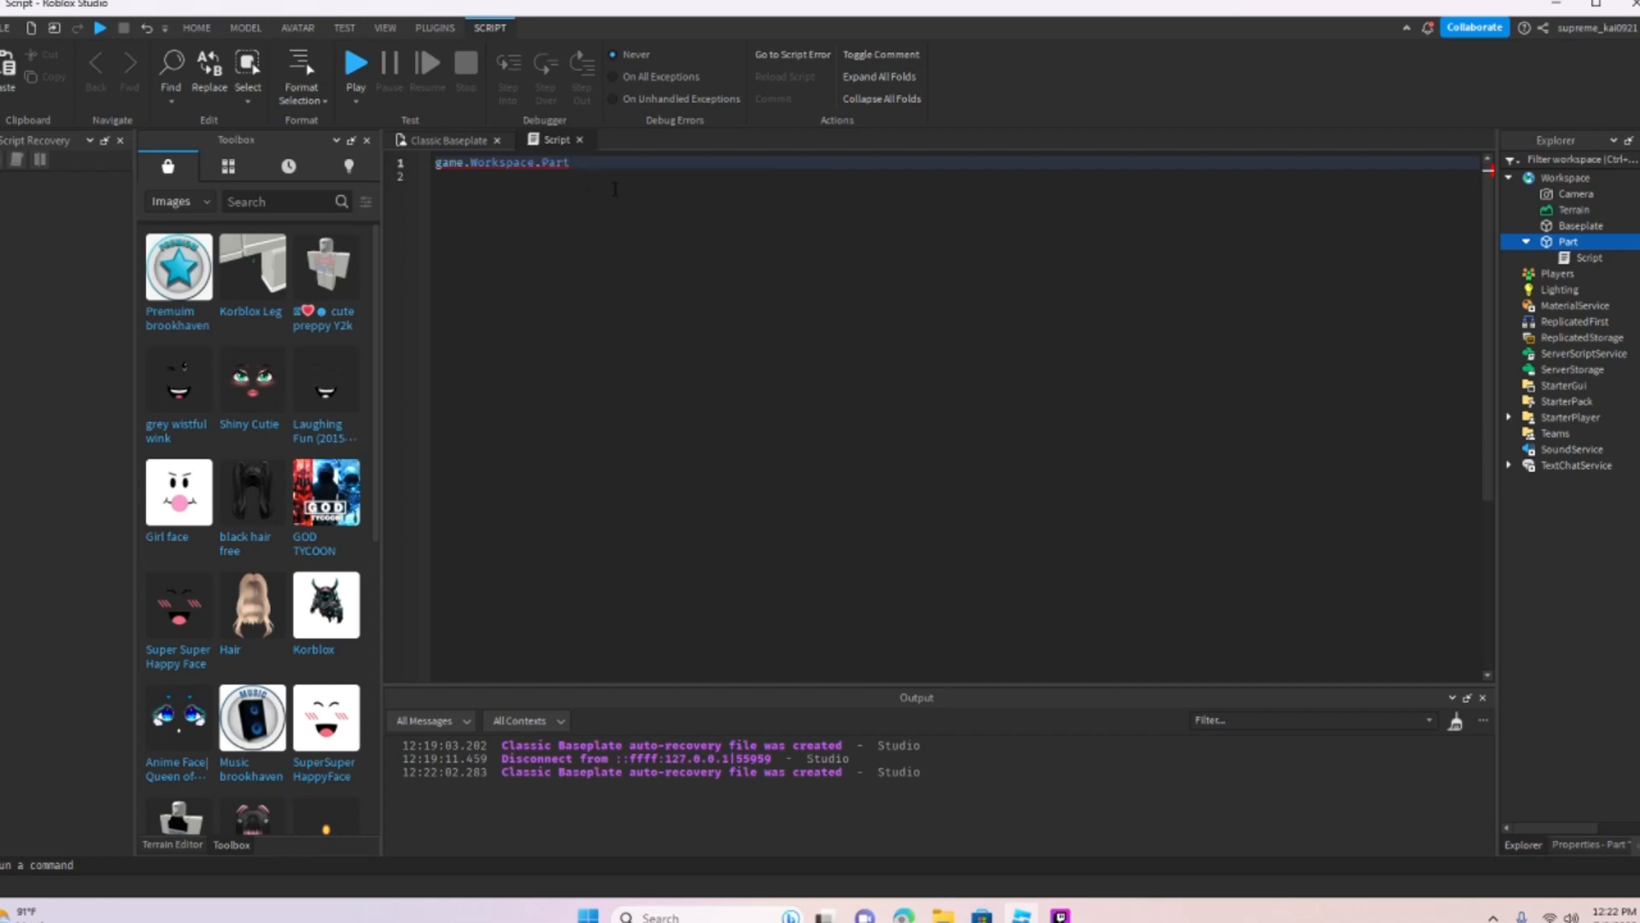
{"action": "type", "text": ".Transp"}
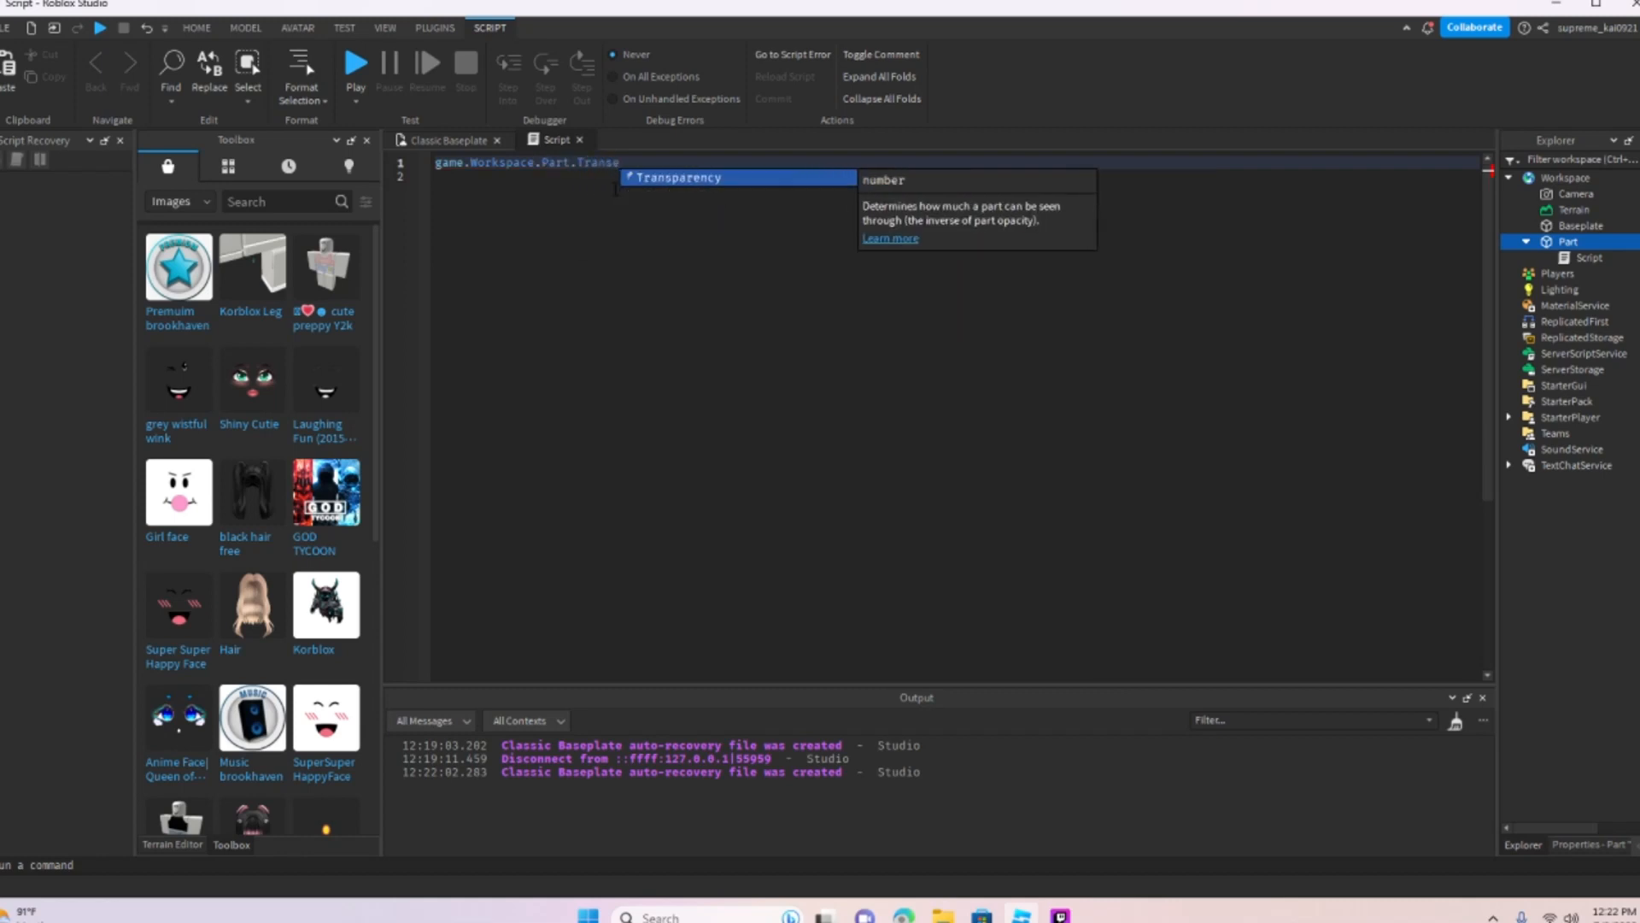
{"action": "type", "text": "arency = 1"}
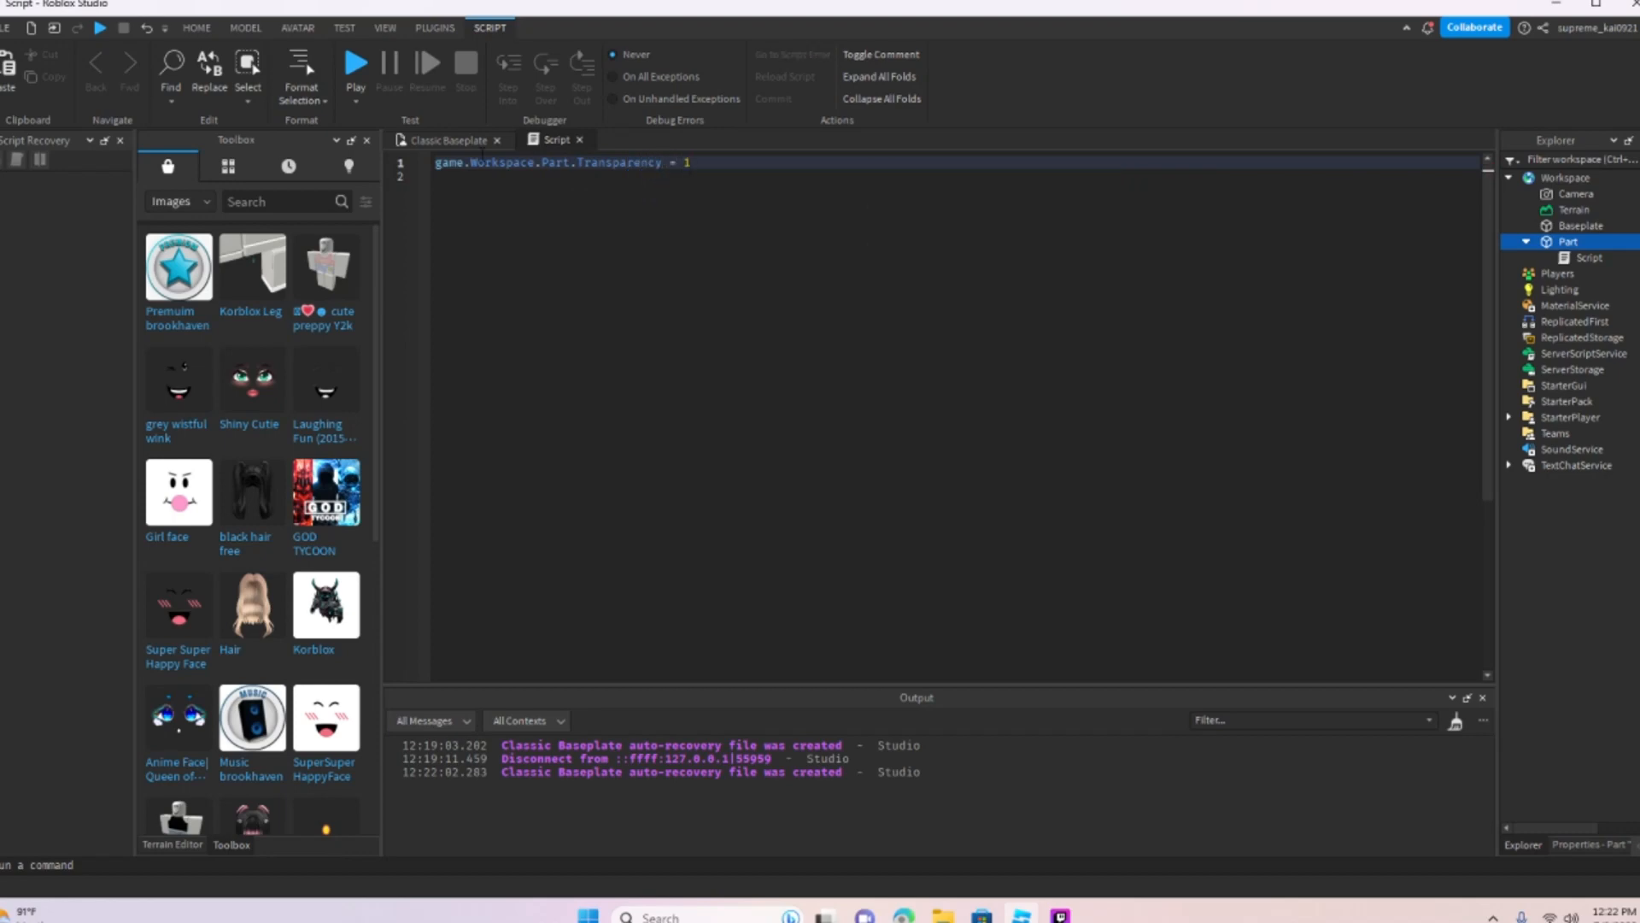
Step: Return to the Classic Baseplate 3D view and play-test the script by walking the character around, ending the test when done
{"action": "left_click", "coordinate": [467, 143]}
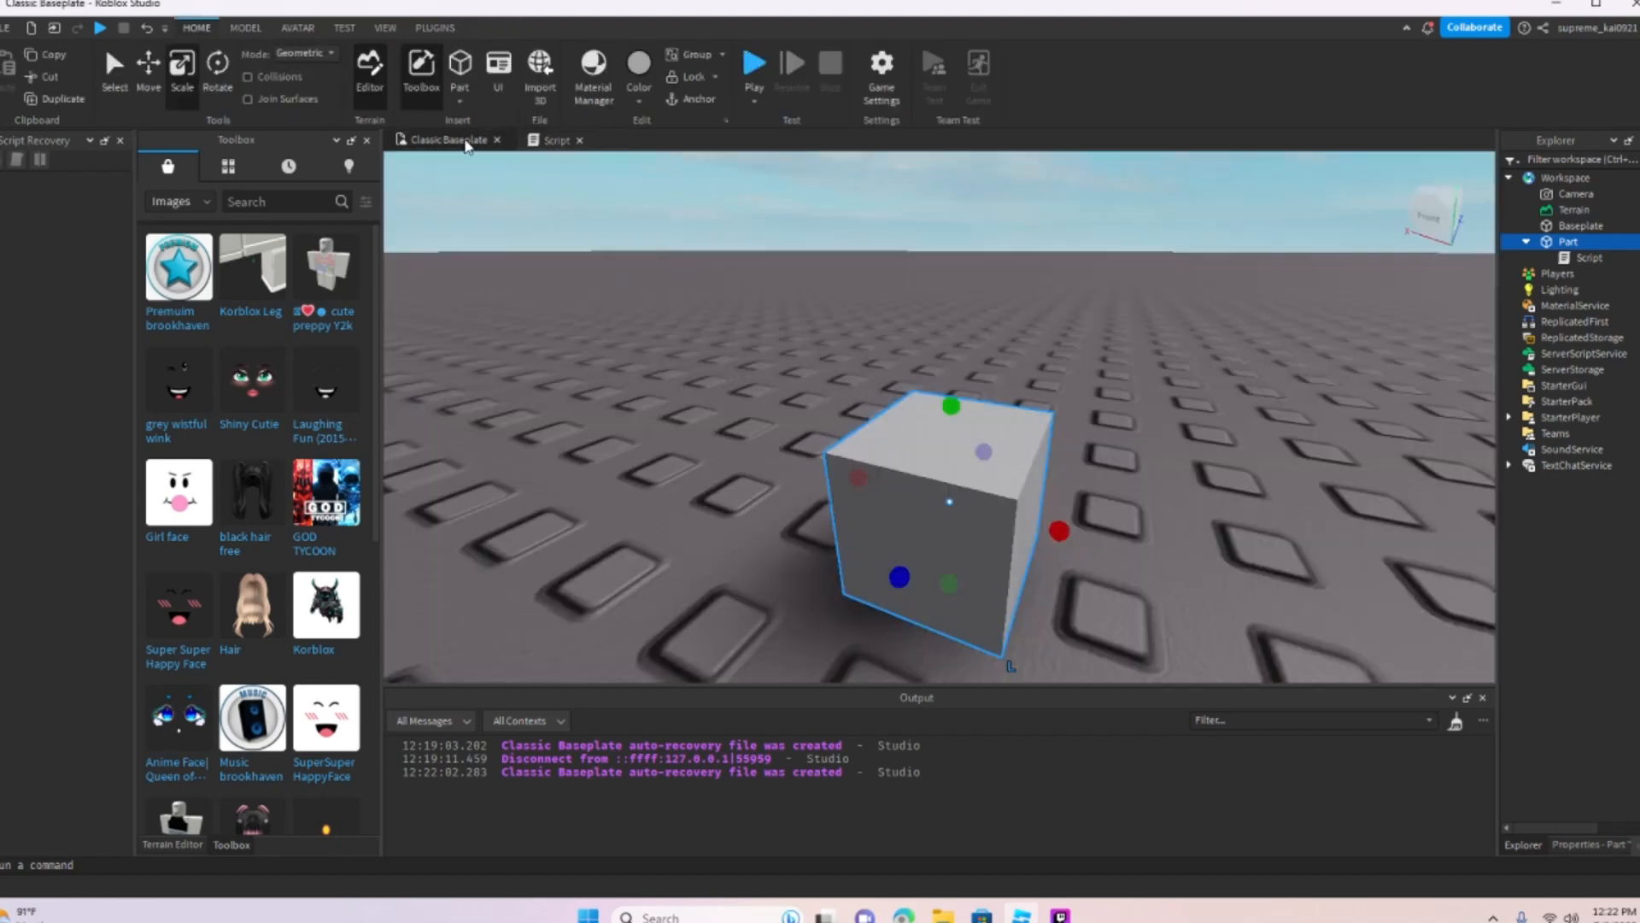
{"action": "right_click_drag", "start_coordinate": [994, 446], "coordinate": [1010, 458]}
{"action": "scroll", "coordinate": [1011, 453], "scroll_direction": "down", "scroll_amount": 3}
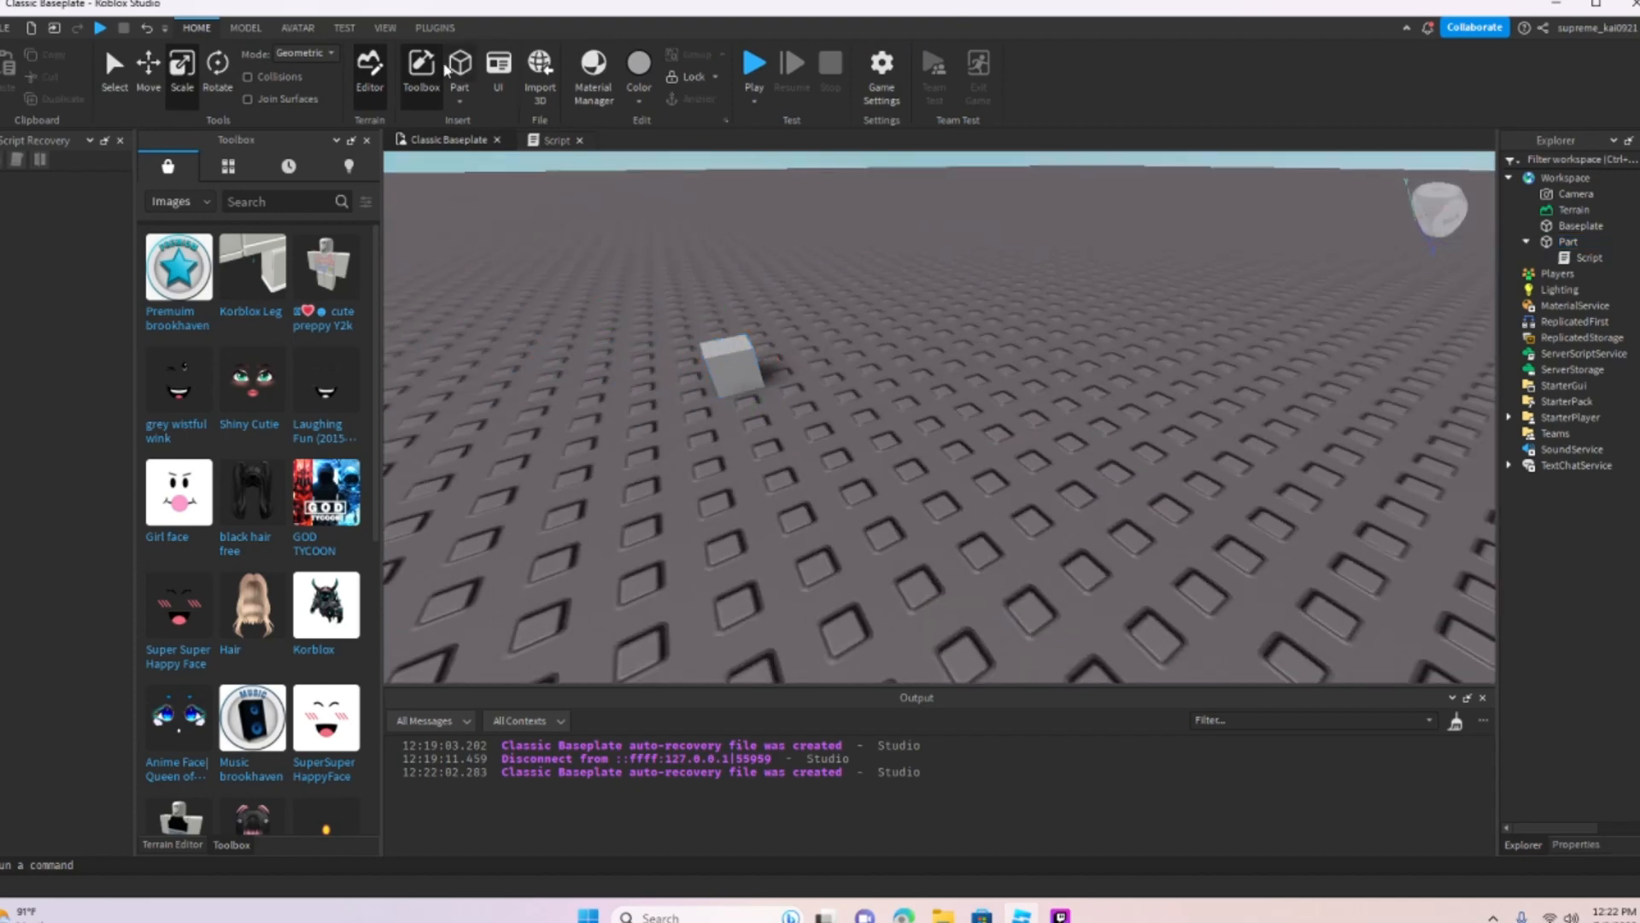
{"action": "left_click", "coordinate": [756, 59]}
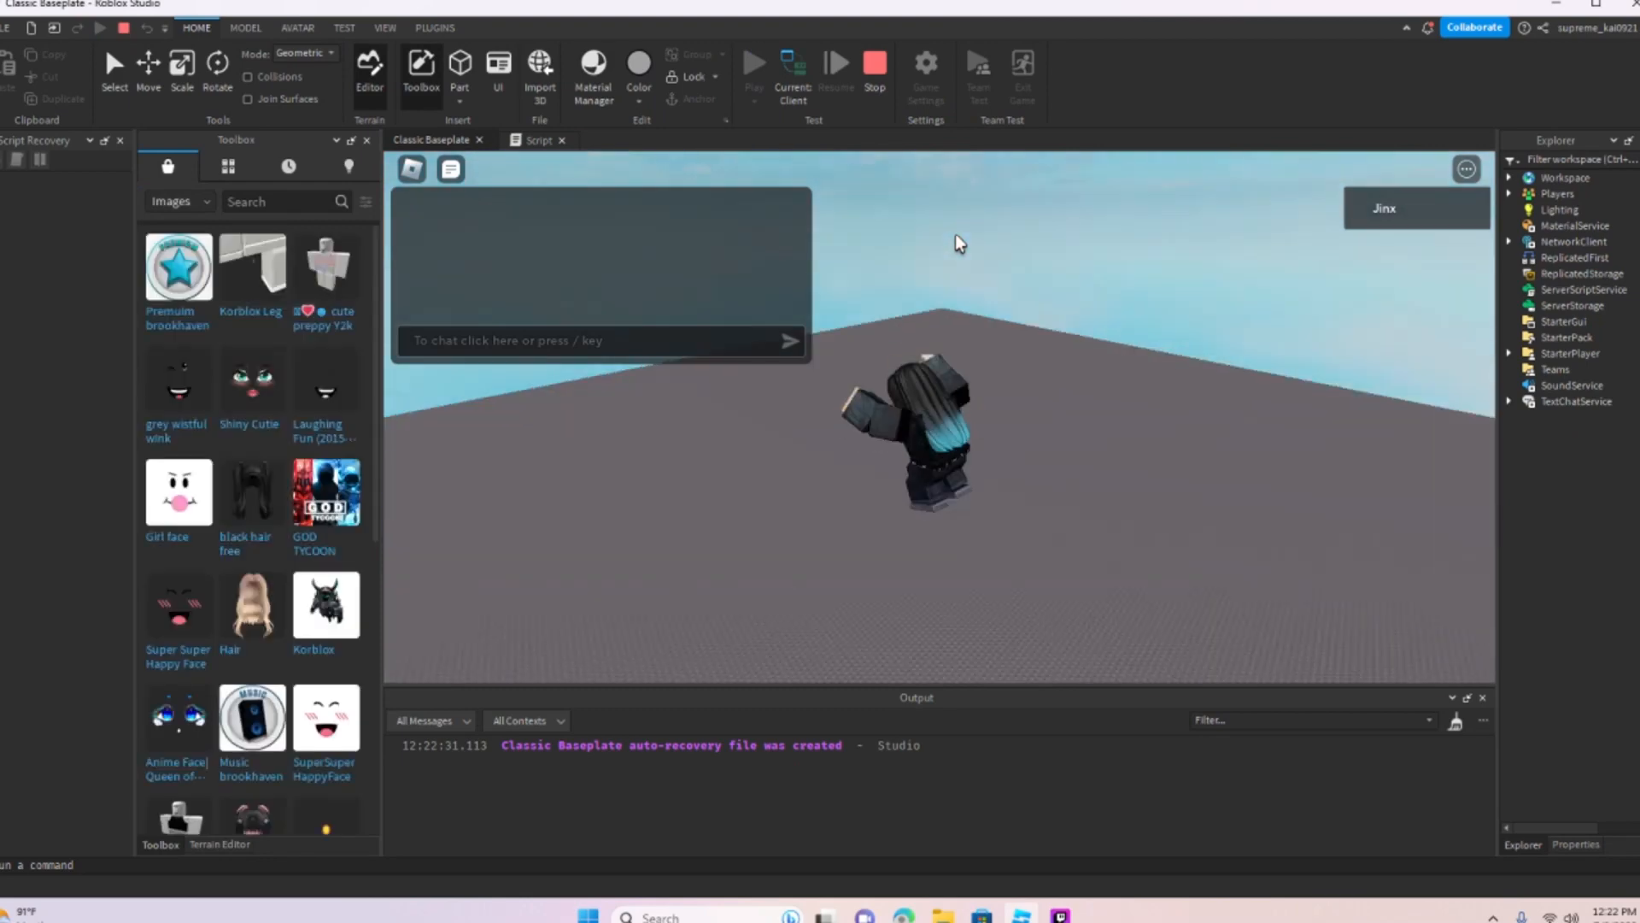
{"action": "key", "text": "s"}
{"action": "key", "text": "w"}
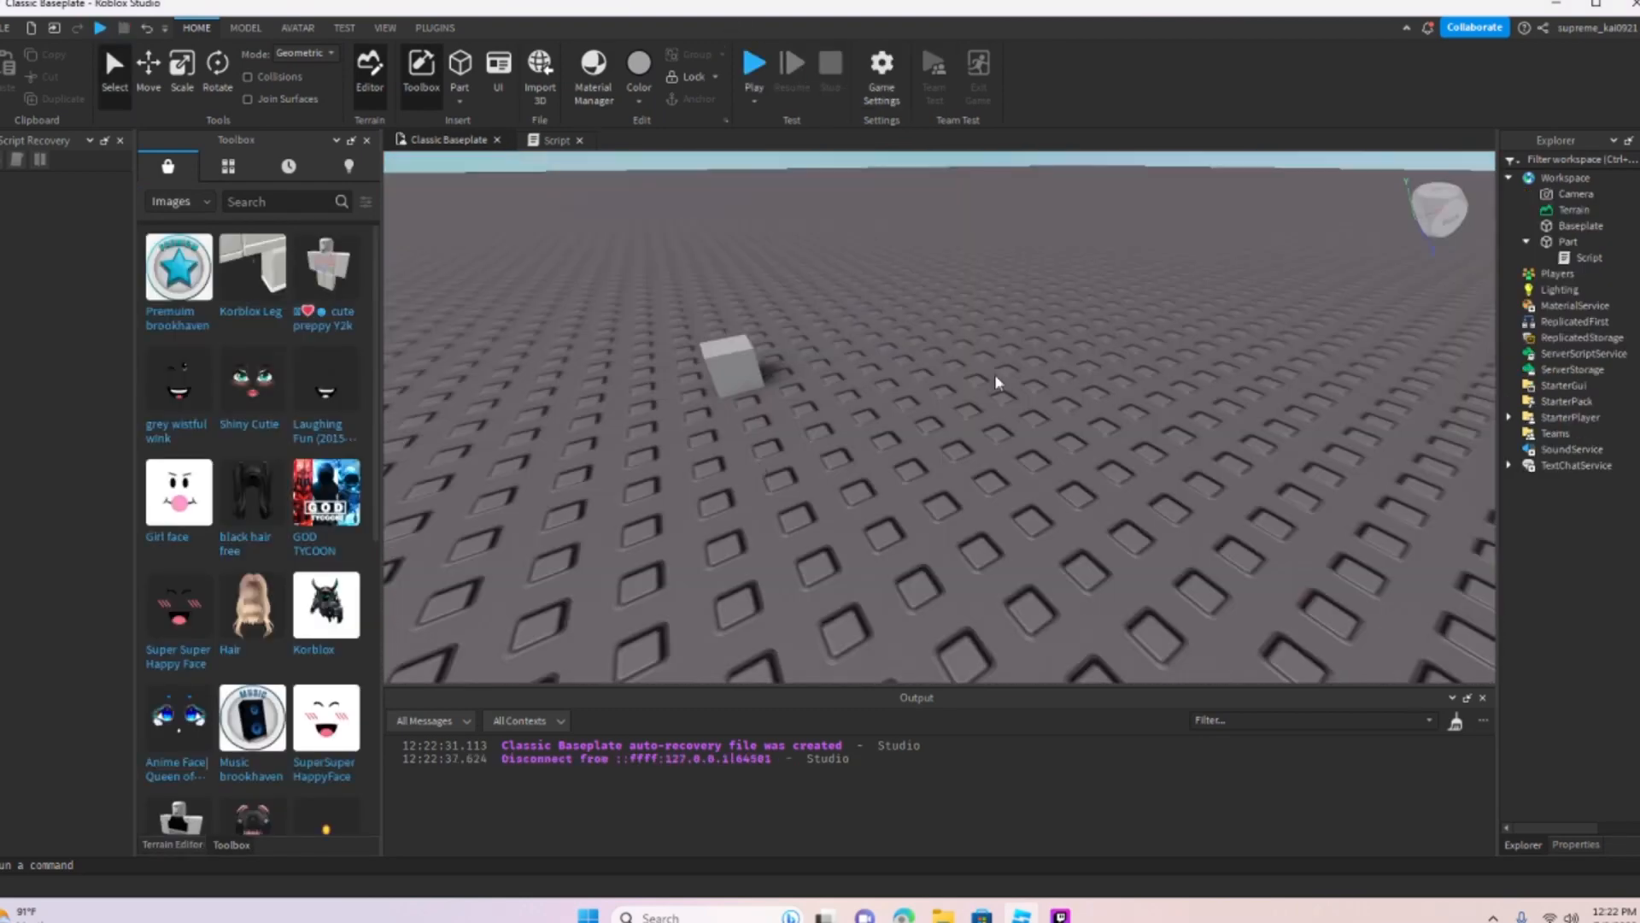
Step: Add an Attachment to the cube part that holds the script
{"action": "key", "text": "w"}
{"action": "right_click_drag", "start_coordinate": [1330, 323], "coordinate": [1283, 326]}
{"action": "key", "text": "a"}
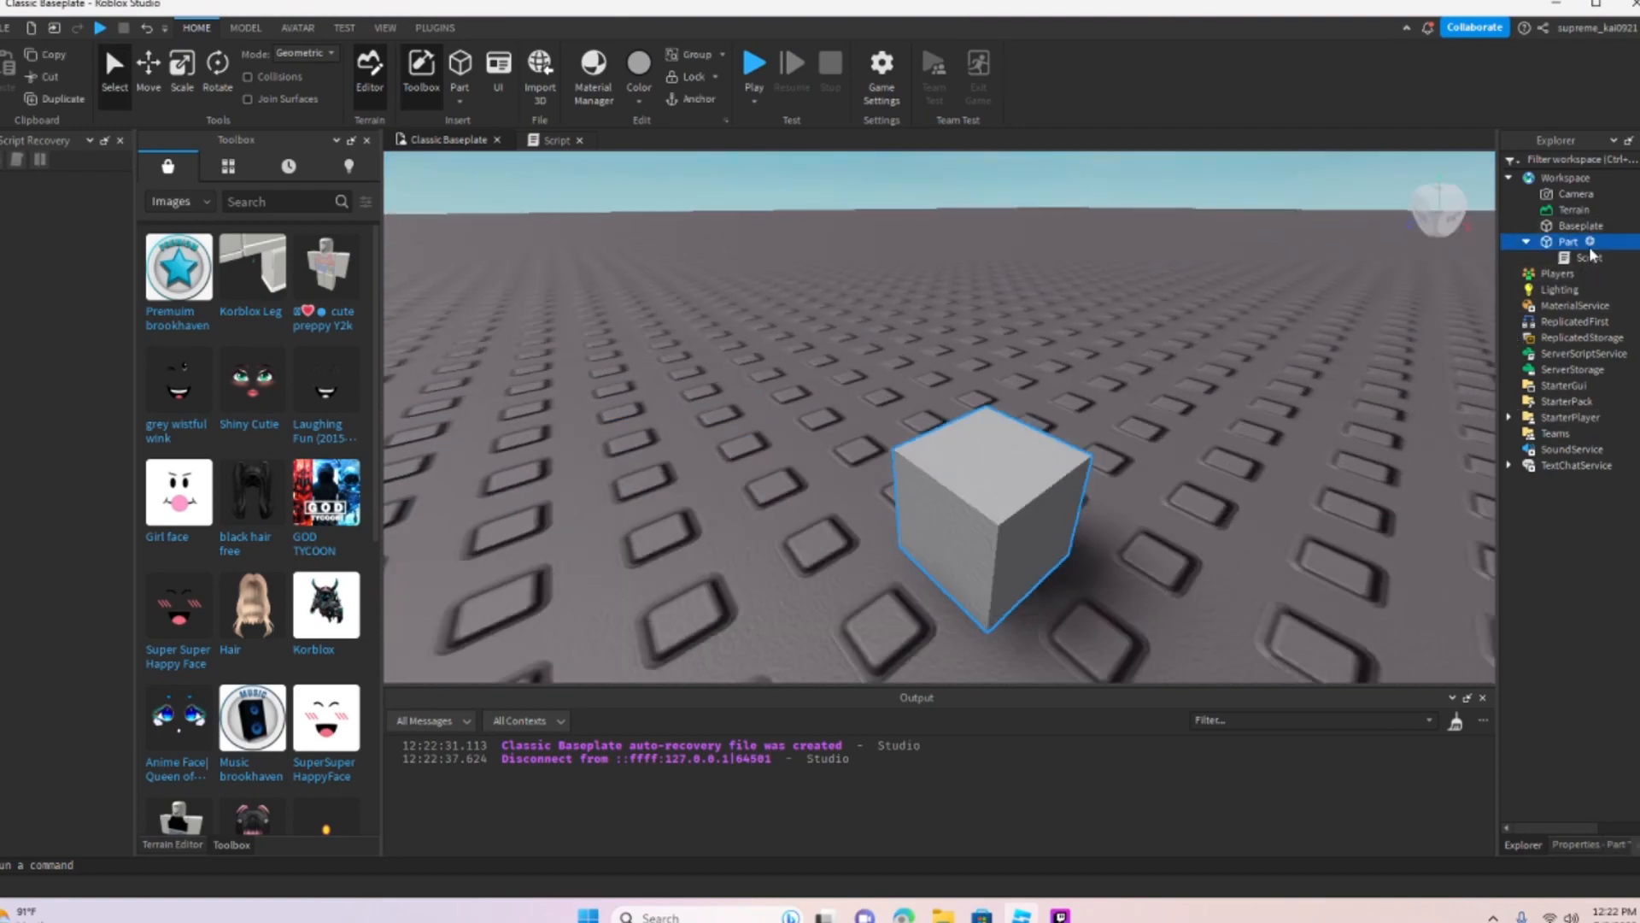
{"action": "left_click", "coordinate": [1590, 241]}
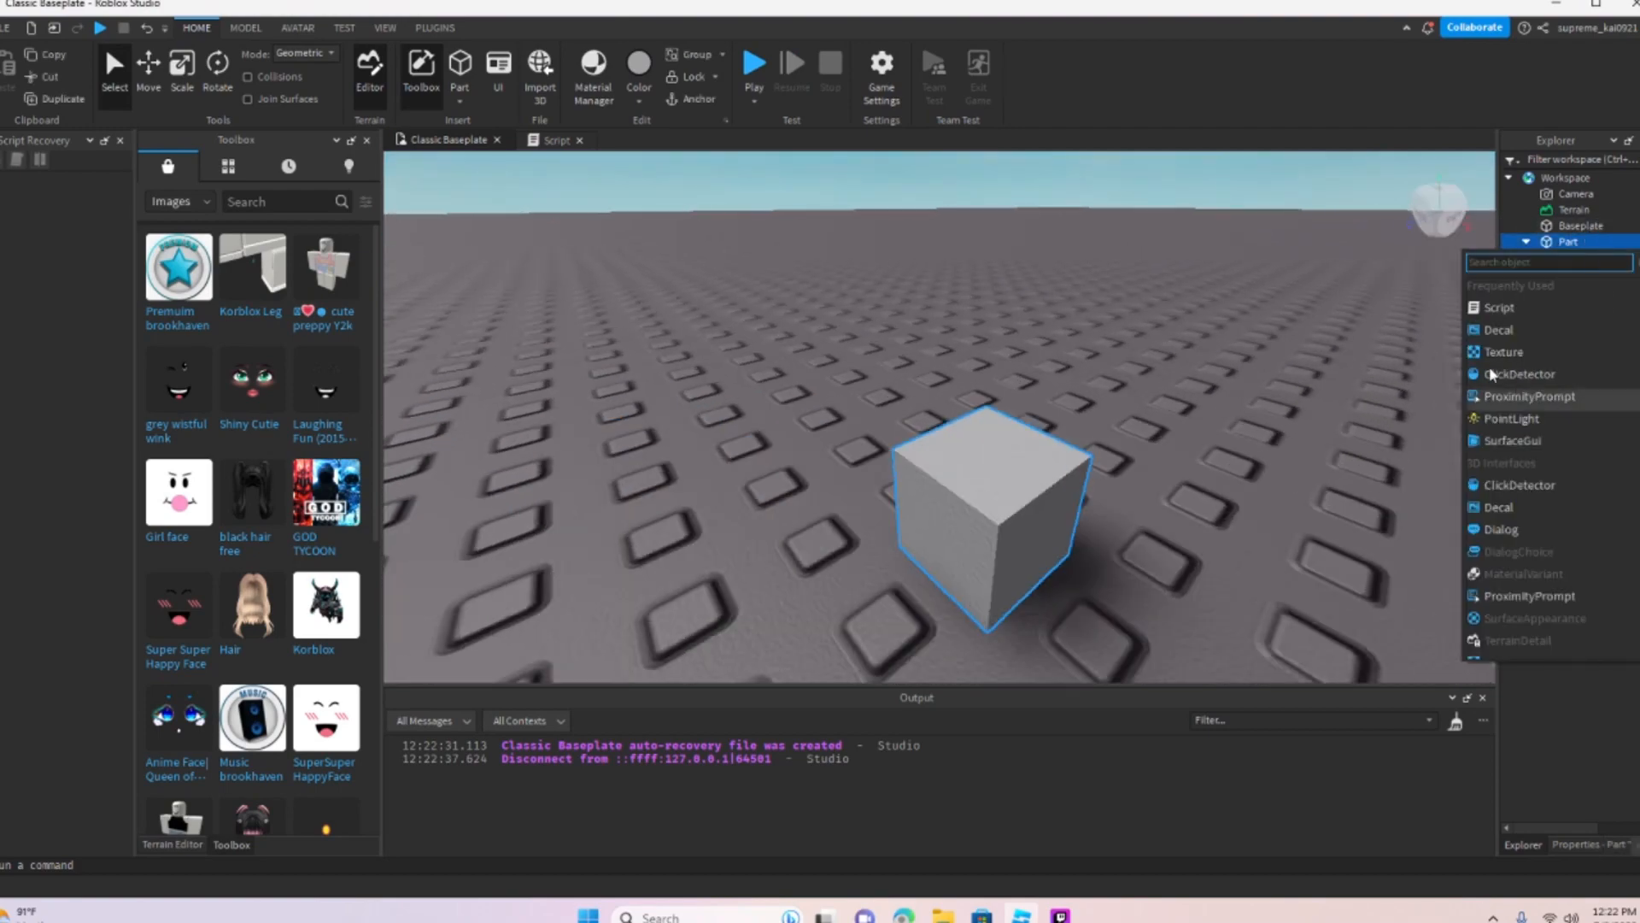
{"action": "type", "text": "a"}
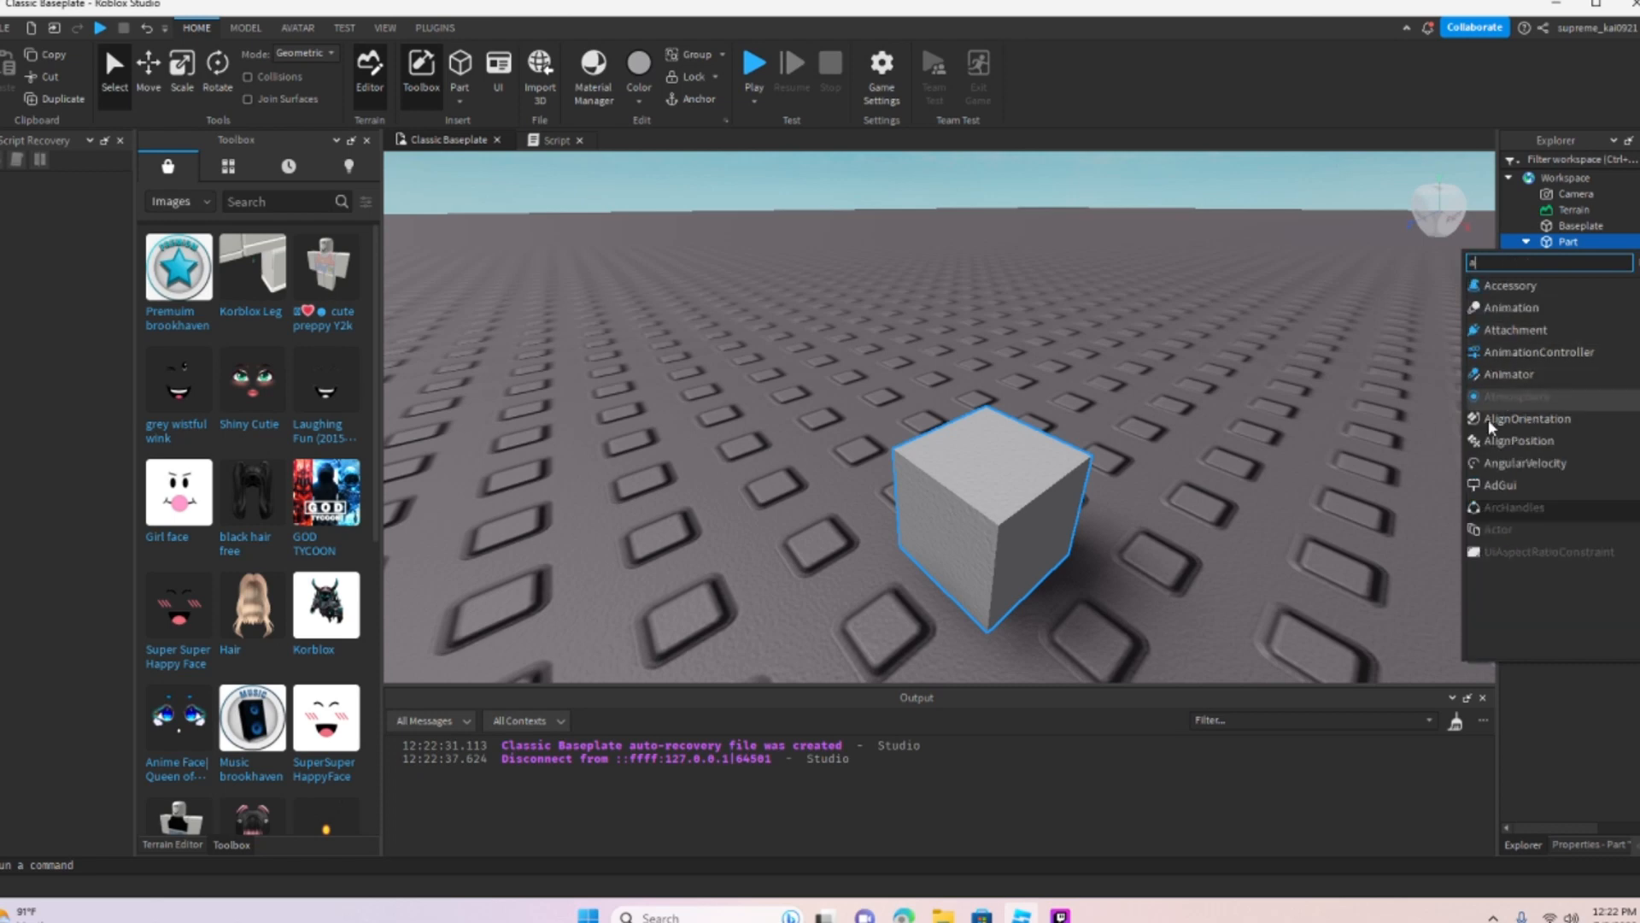
{"action": "left_click", "coordinate": [1475, 333]}
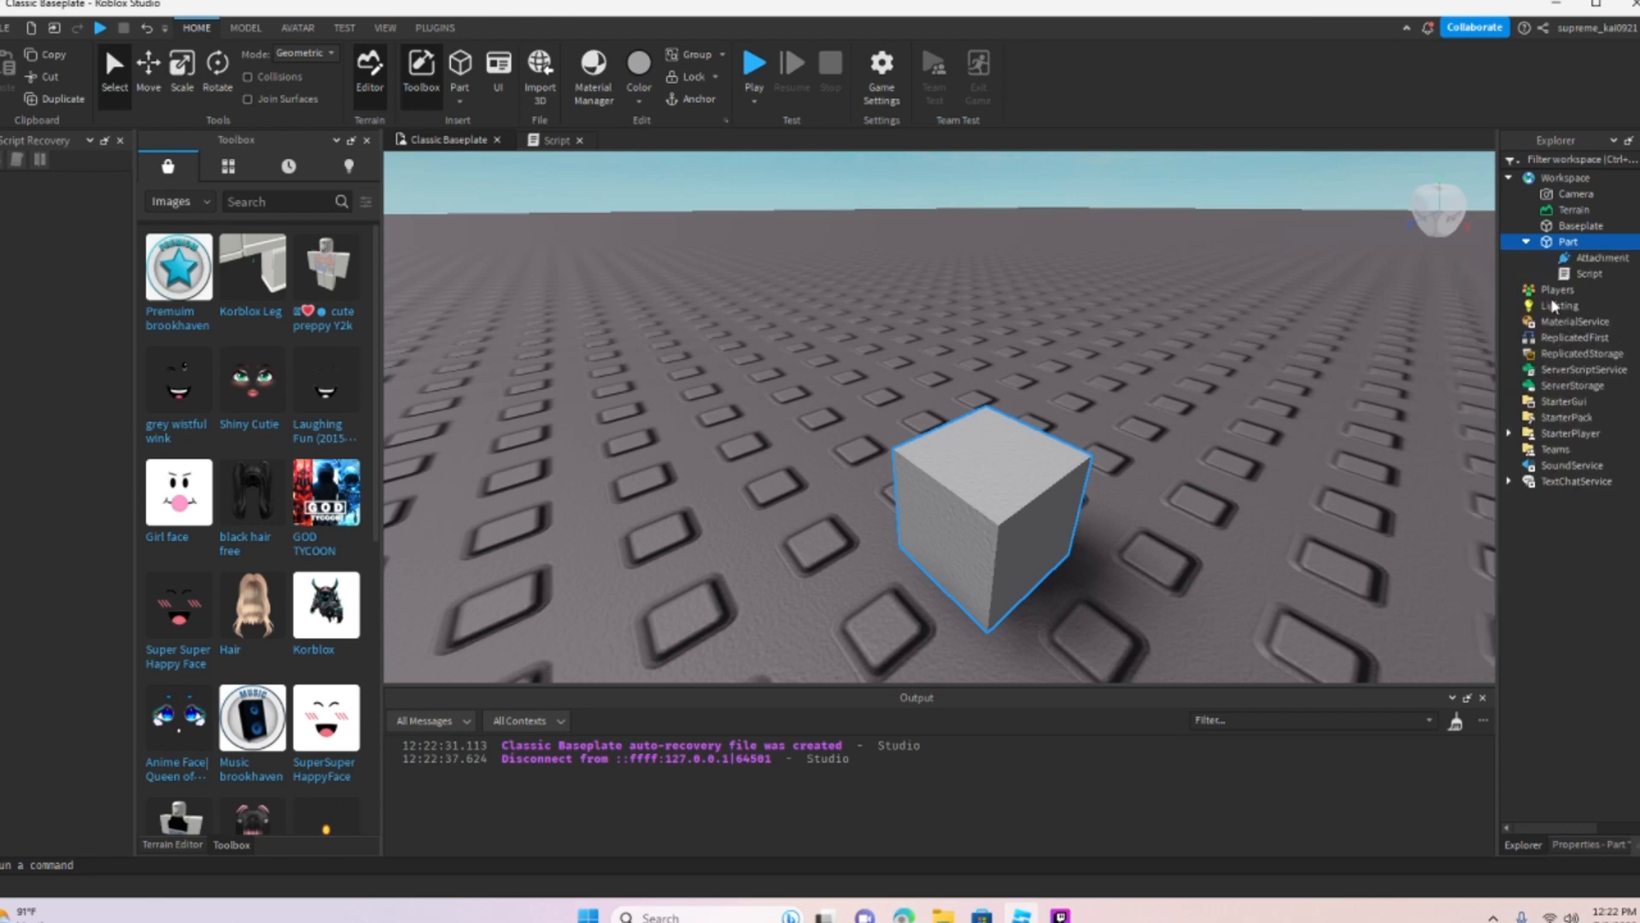
{"action": "left_click", "coordinate": [1588, 259]}
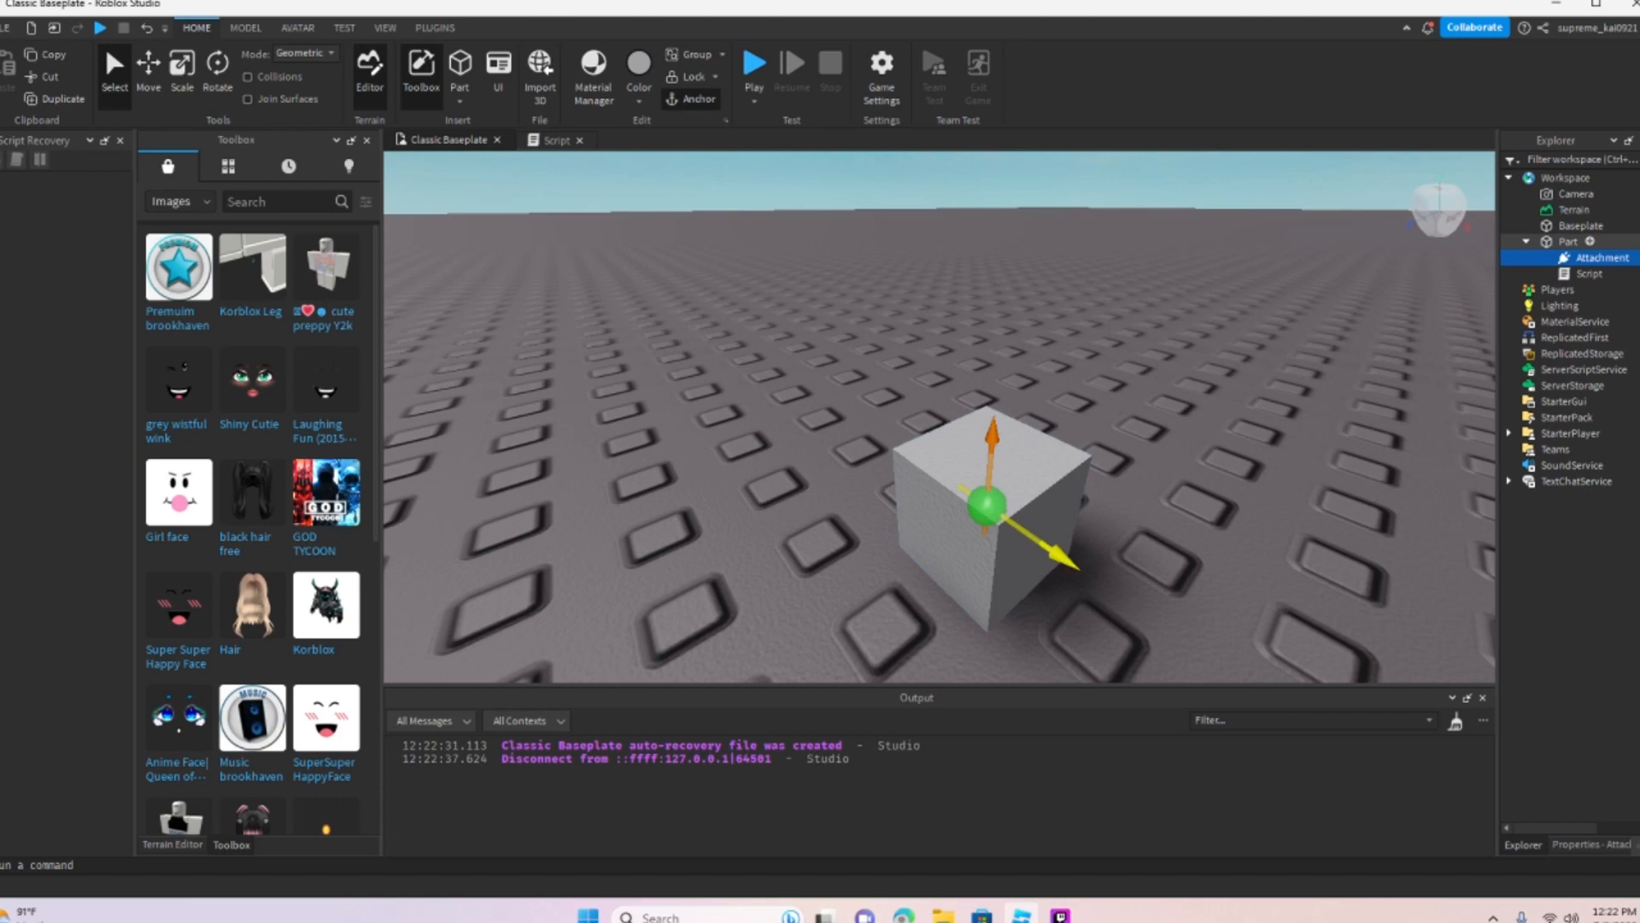
{"action": "left_click", "coordinate": [1635, 257]}
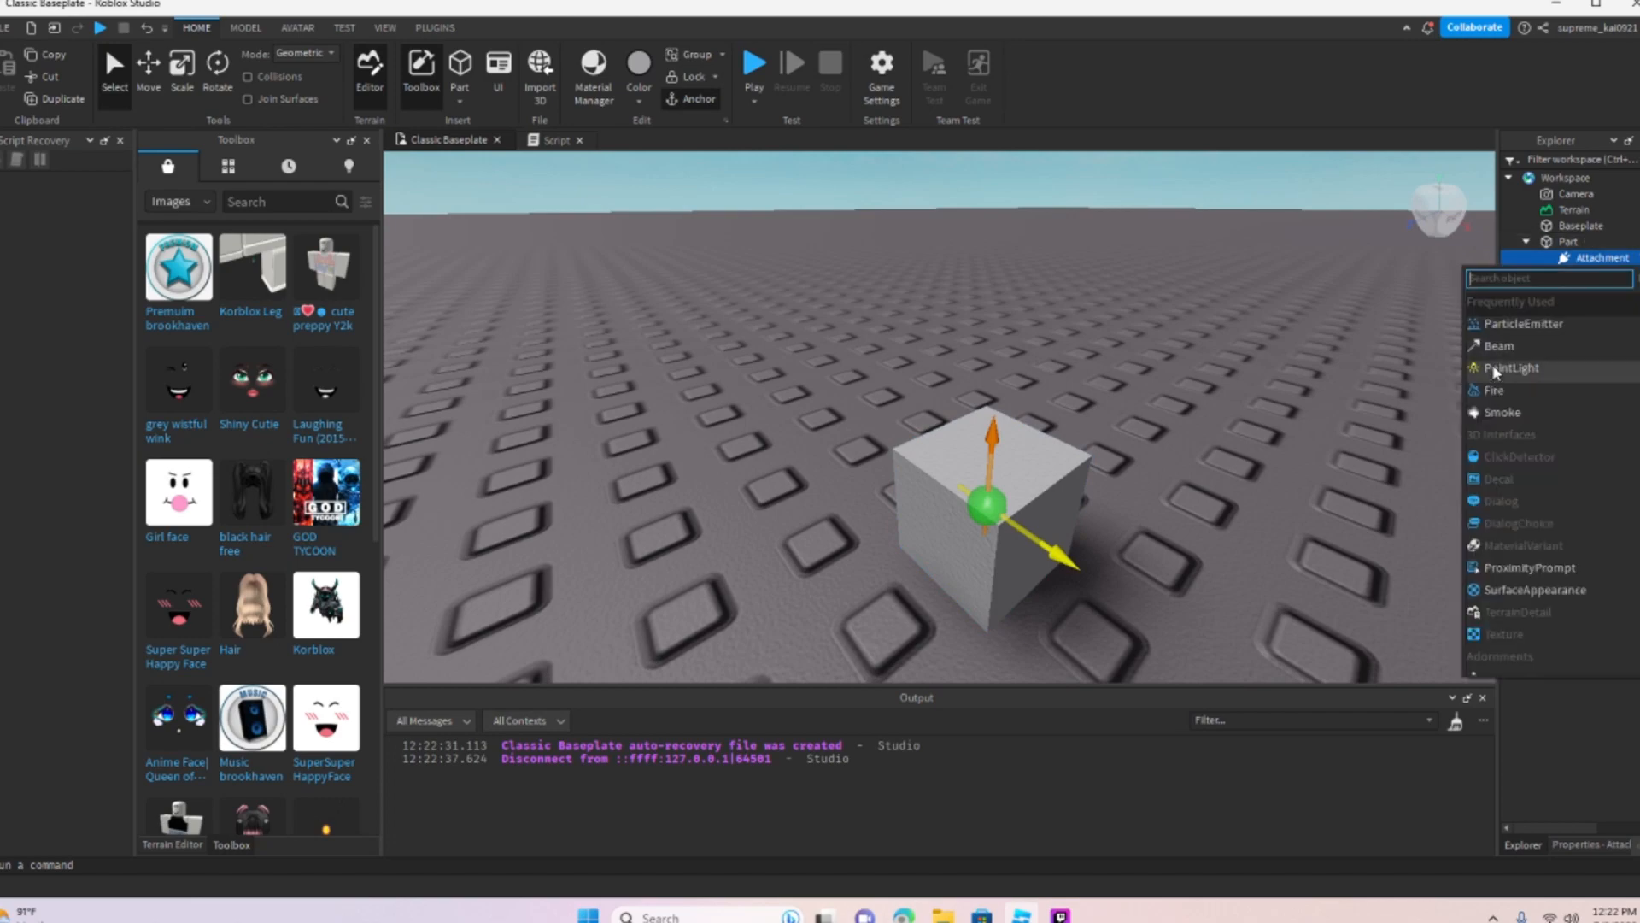
{"action": "left_click", "coordinate": [1072, 216]}
Step: Insert a second block part on the baseplate near the cube
{"action": "right_click_drag", "start_coordinate": [1071, 216], "coordinate": [1036, 229]}
{"action": "scroll", "coordinate": [1035, 229], "scroll_direction": "up", "scroll_amount": 3}
{"action": "scroll", "coordinate": [1035, 229], "scroll_direction": "down", "scroll_amount": 3}
{"action": "left_click", "coordinate": [459, 65]}
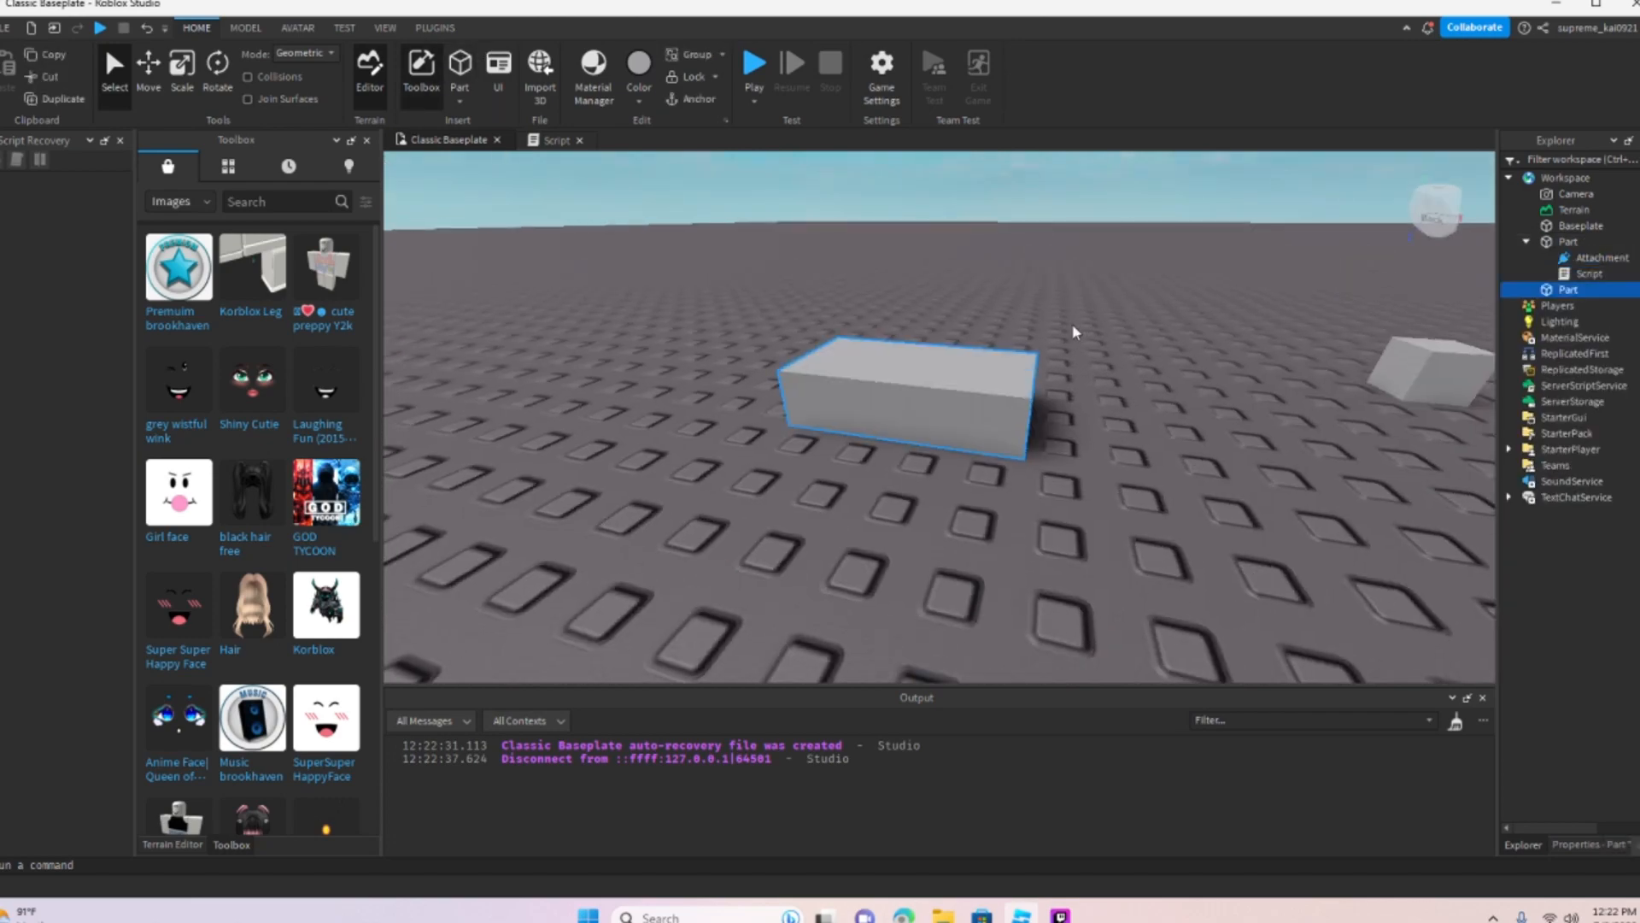
{"action": "right_click_drag", "start_coordinate": [1073, 332], "coordinate": [1073, 330]}
{"action": "scroll", "coordinate": [1073, 330], "scroll_direction": "down", "scroll_amount": 1}
{"action": "right_click_drag", "start_coordinate": [1138, 497], "coordinate": [1138, 497]}
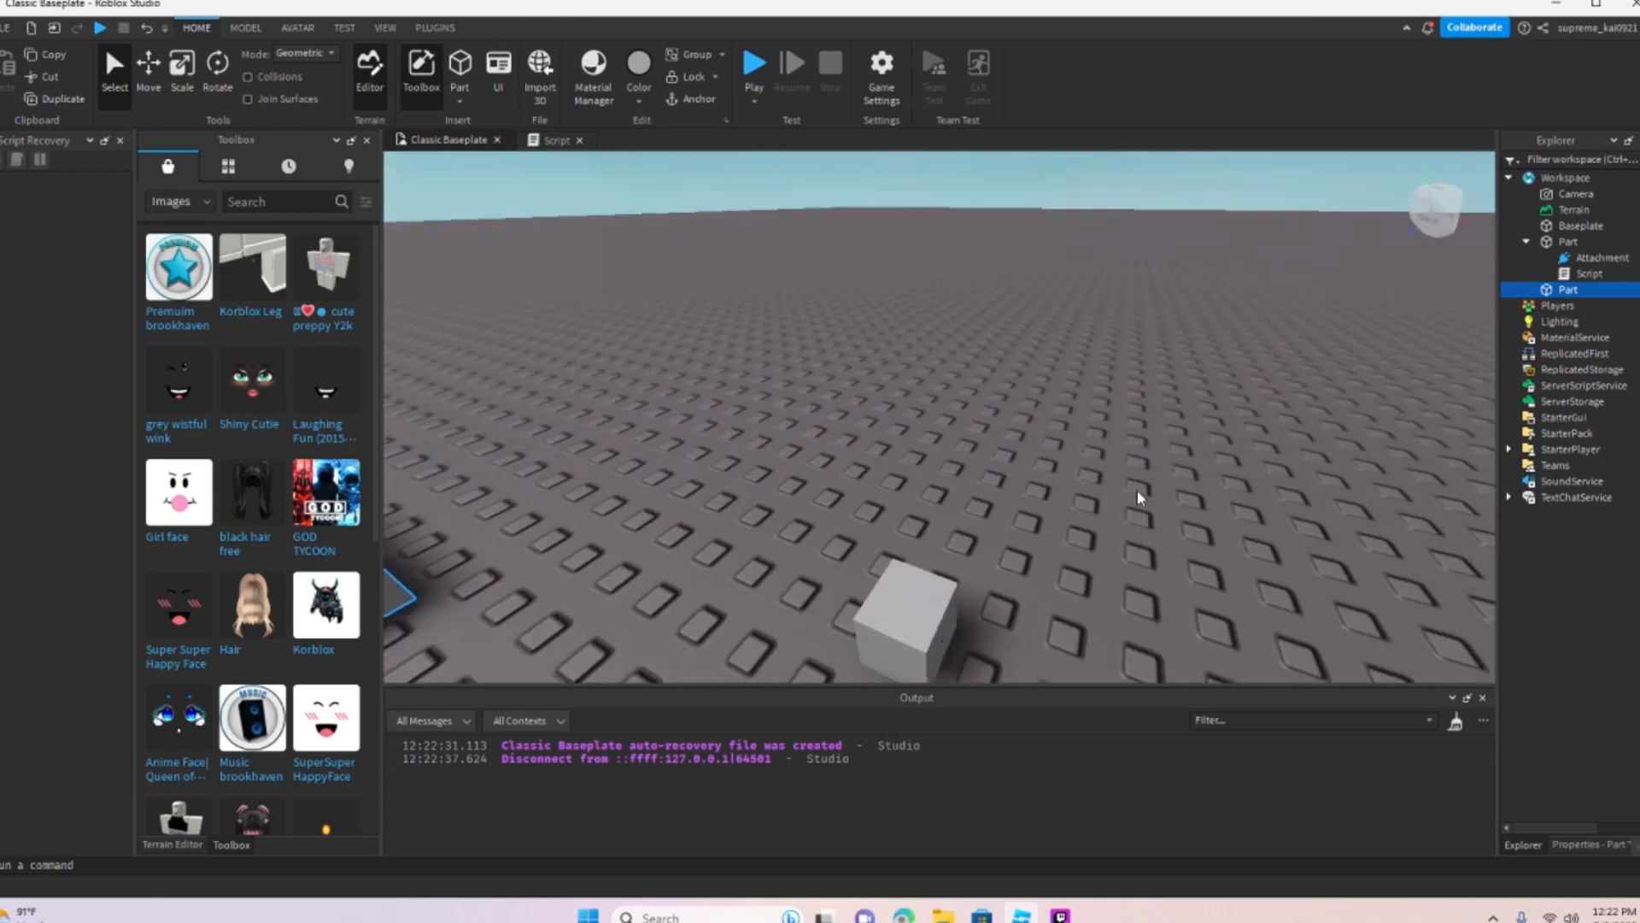
{"action": "scroll", "coordinate": [1138, 497], "scroll_direction": "down", "scroll_amount": 3}
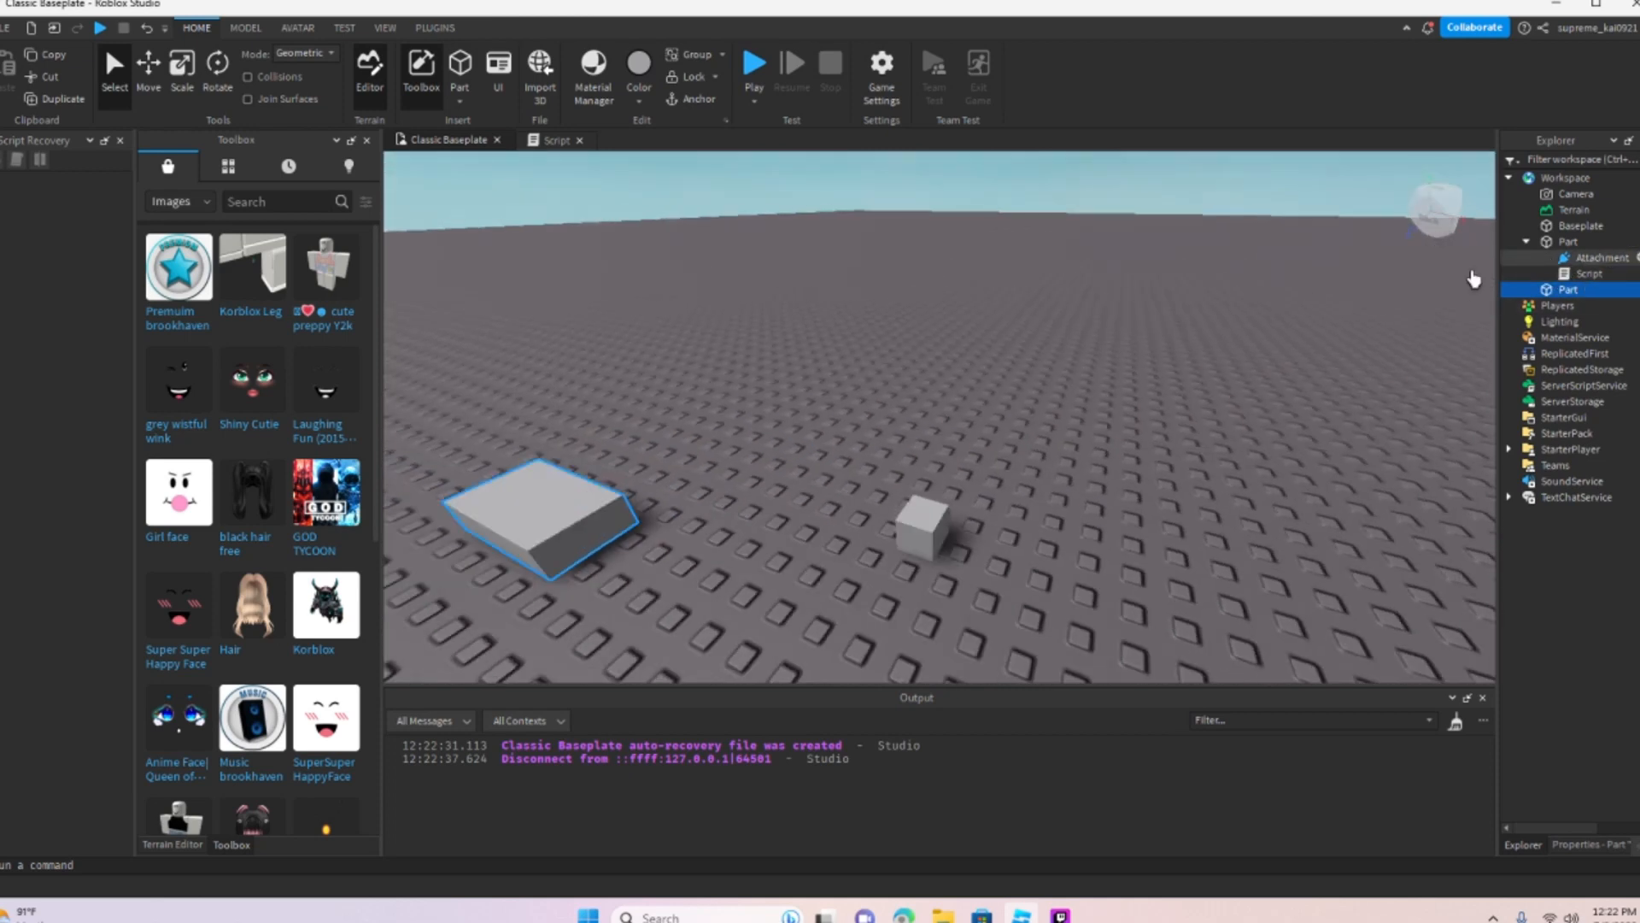
Step: Add a ParticleEmitter to the cube's Attachment
{"action": "key", "text": "w"}
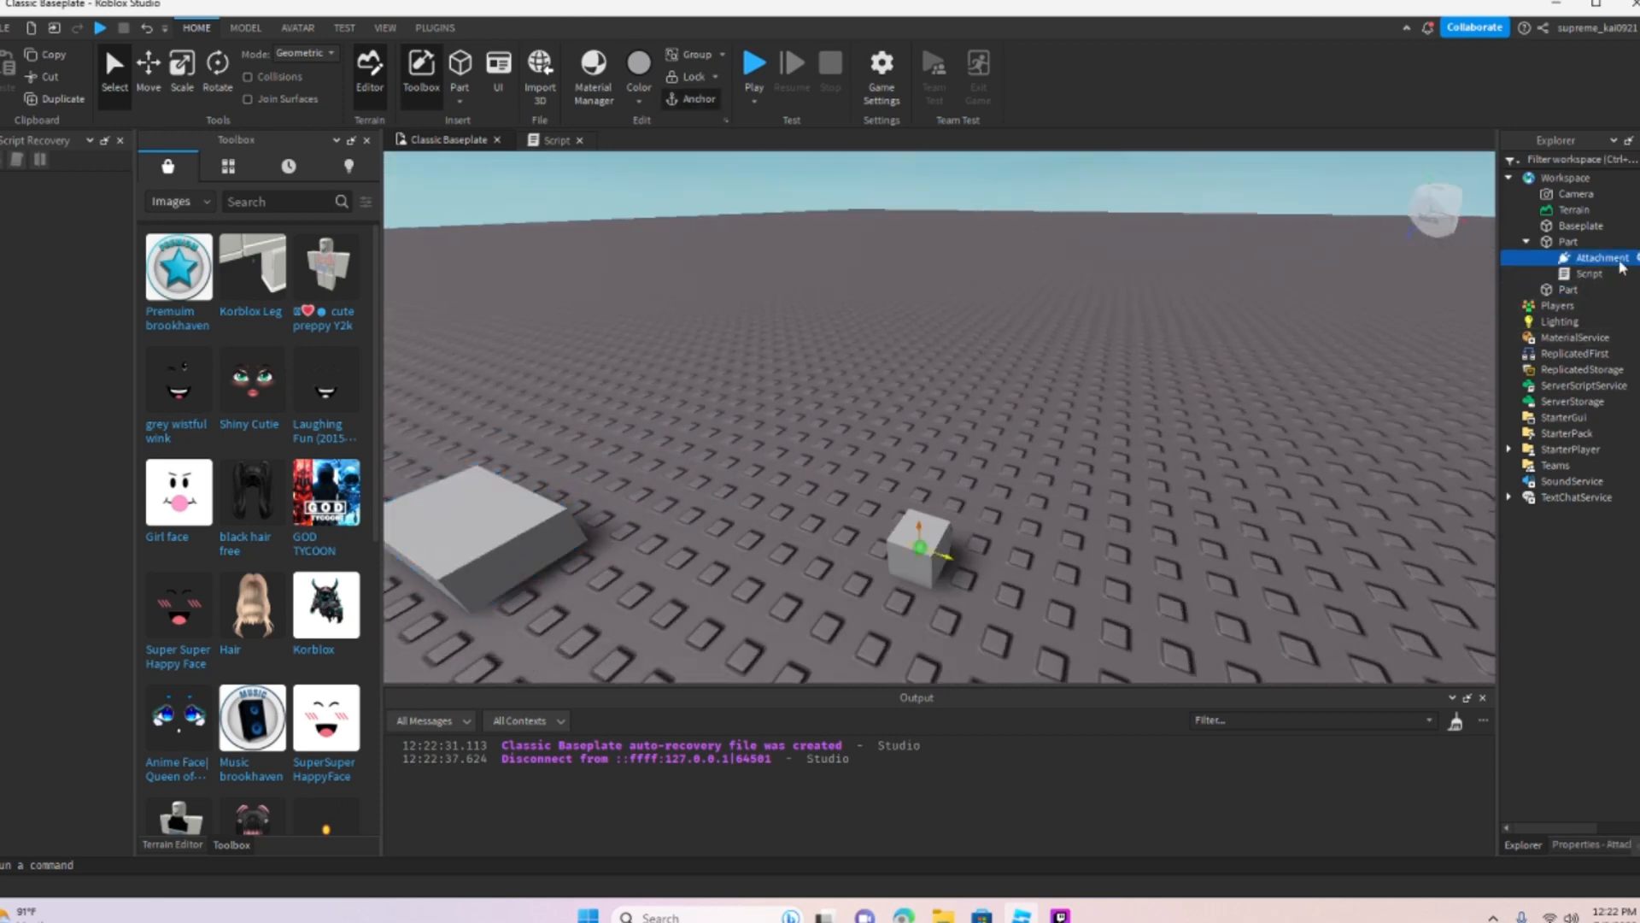
{"action": "left_click", "coordinate": [1635, 256]}
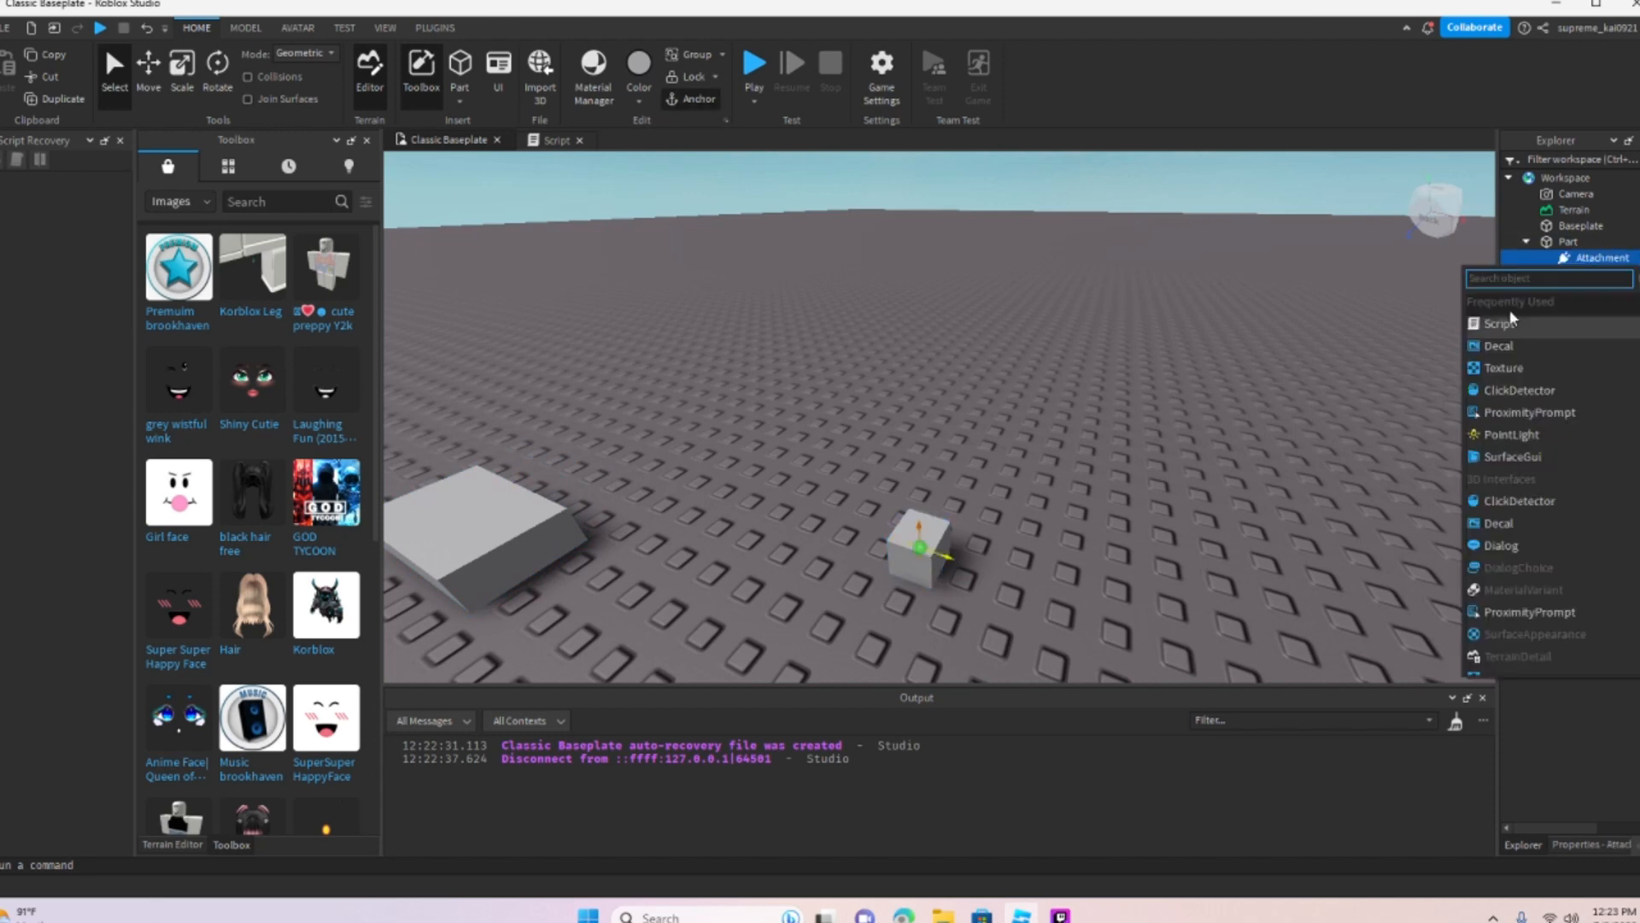
{"action": "scroll", "coordinate": [1562, 473], "scroll_direction": "down", "scroll_amount": 5}
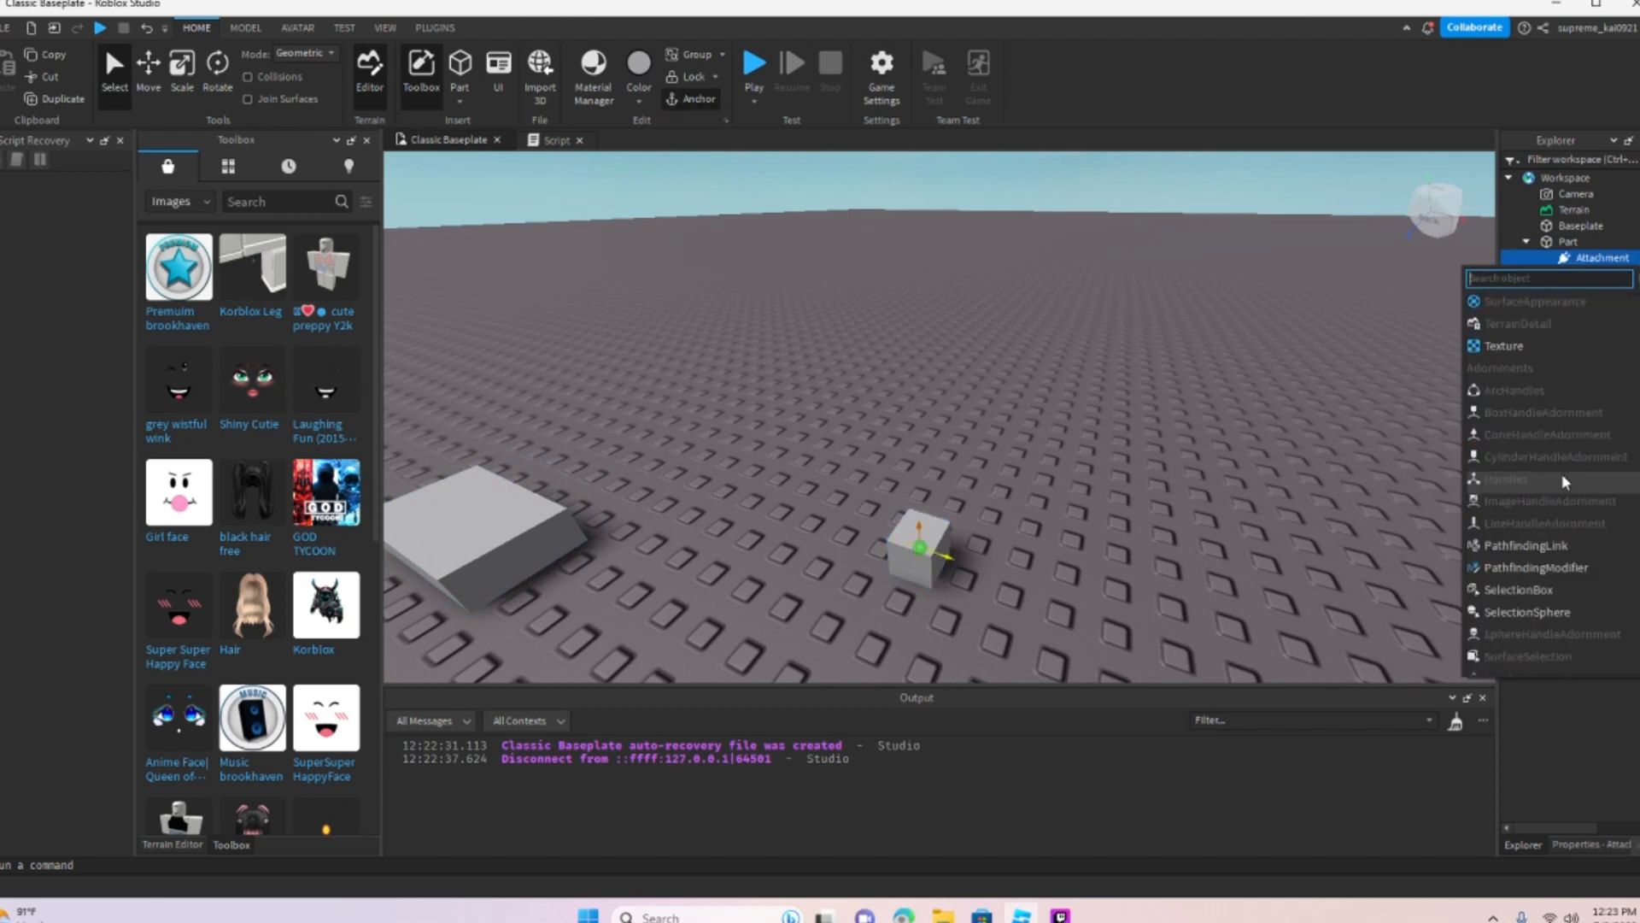
{"action": "scroll", "coordinate": [1562, 417], "scroll_direction": "up", "scroll_amount": 3}
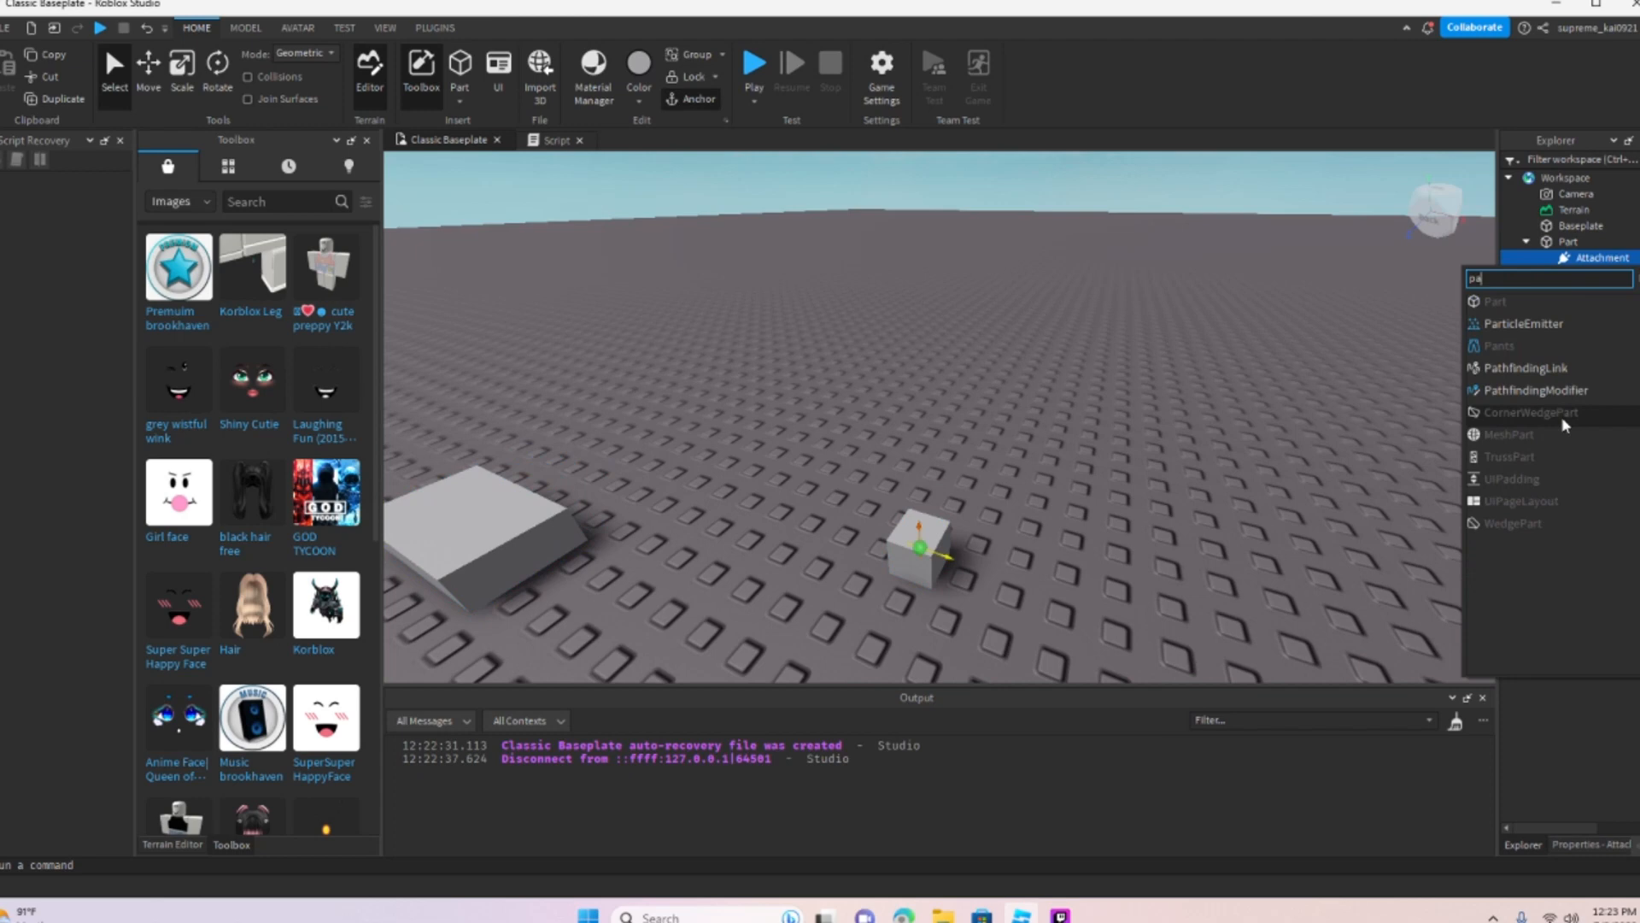
{"action": "left_click", "coordinate": [1564, 325]}
{"action": "left_click", "coordinate": [1589, 292]}
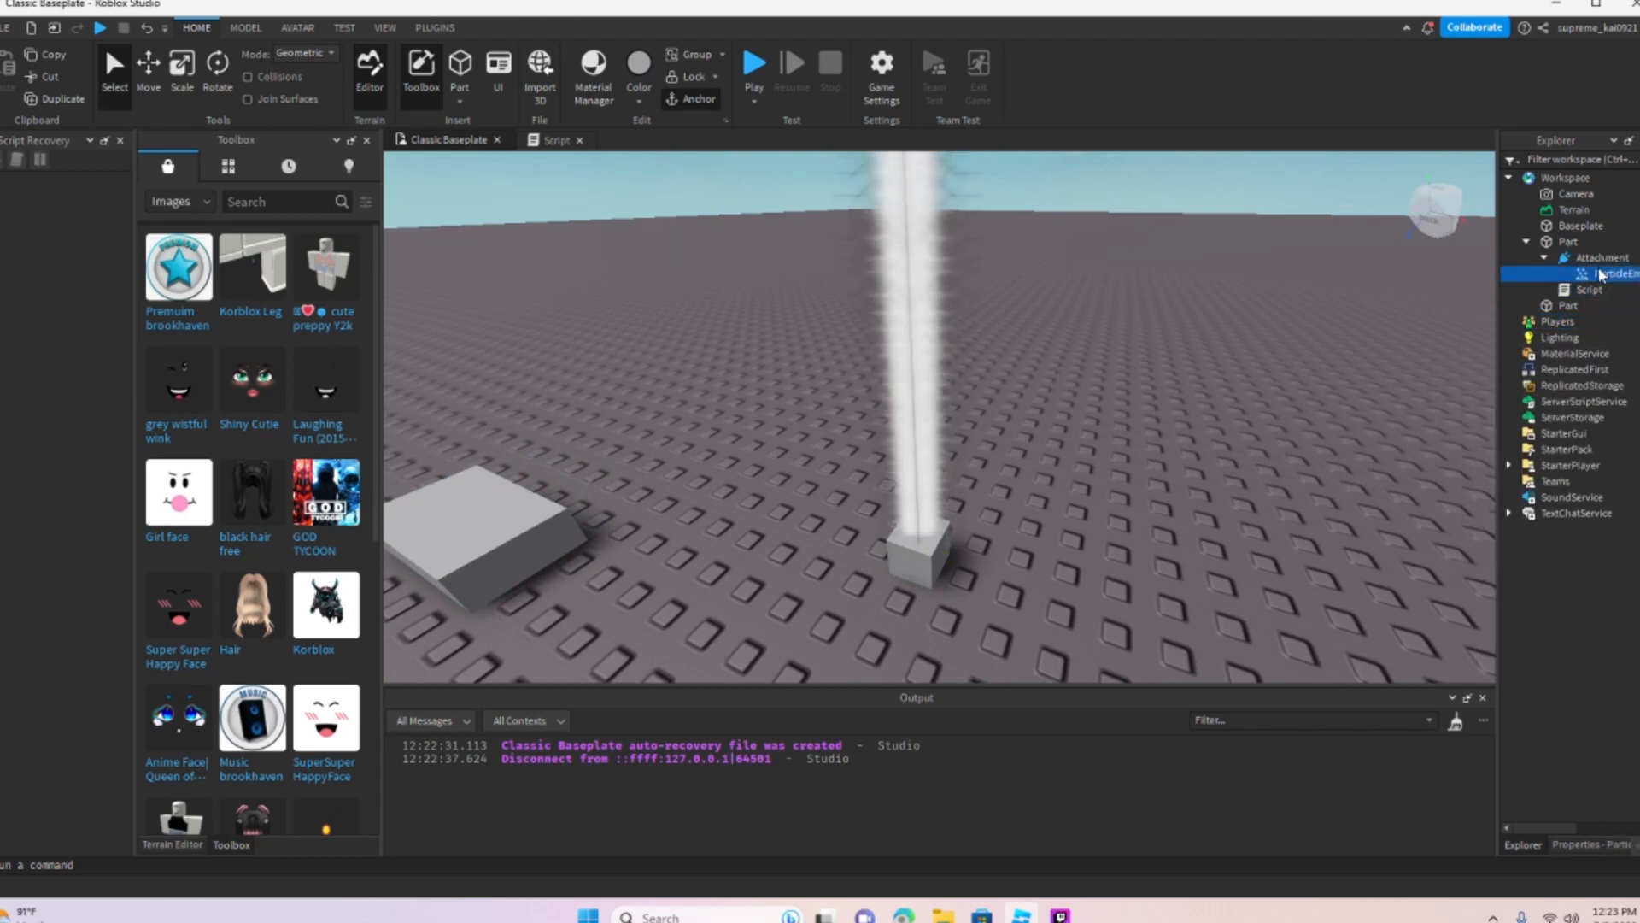
{"action": "left_click", "coordinate": [886, 561]}
{"action": "right_click_drag", "start_coordinate": [886, 560], "coordinate": [1515, 359]}
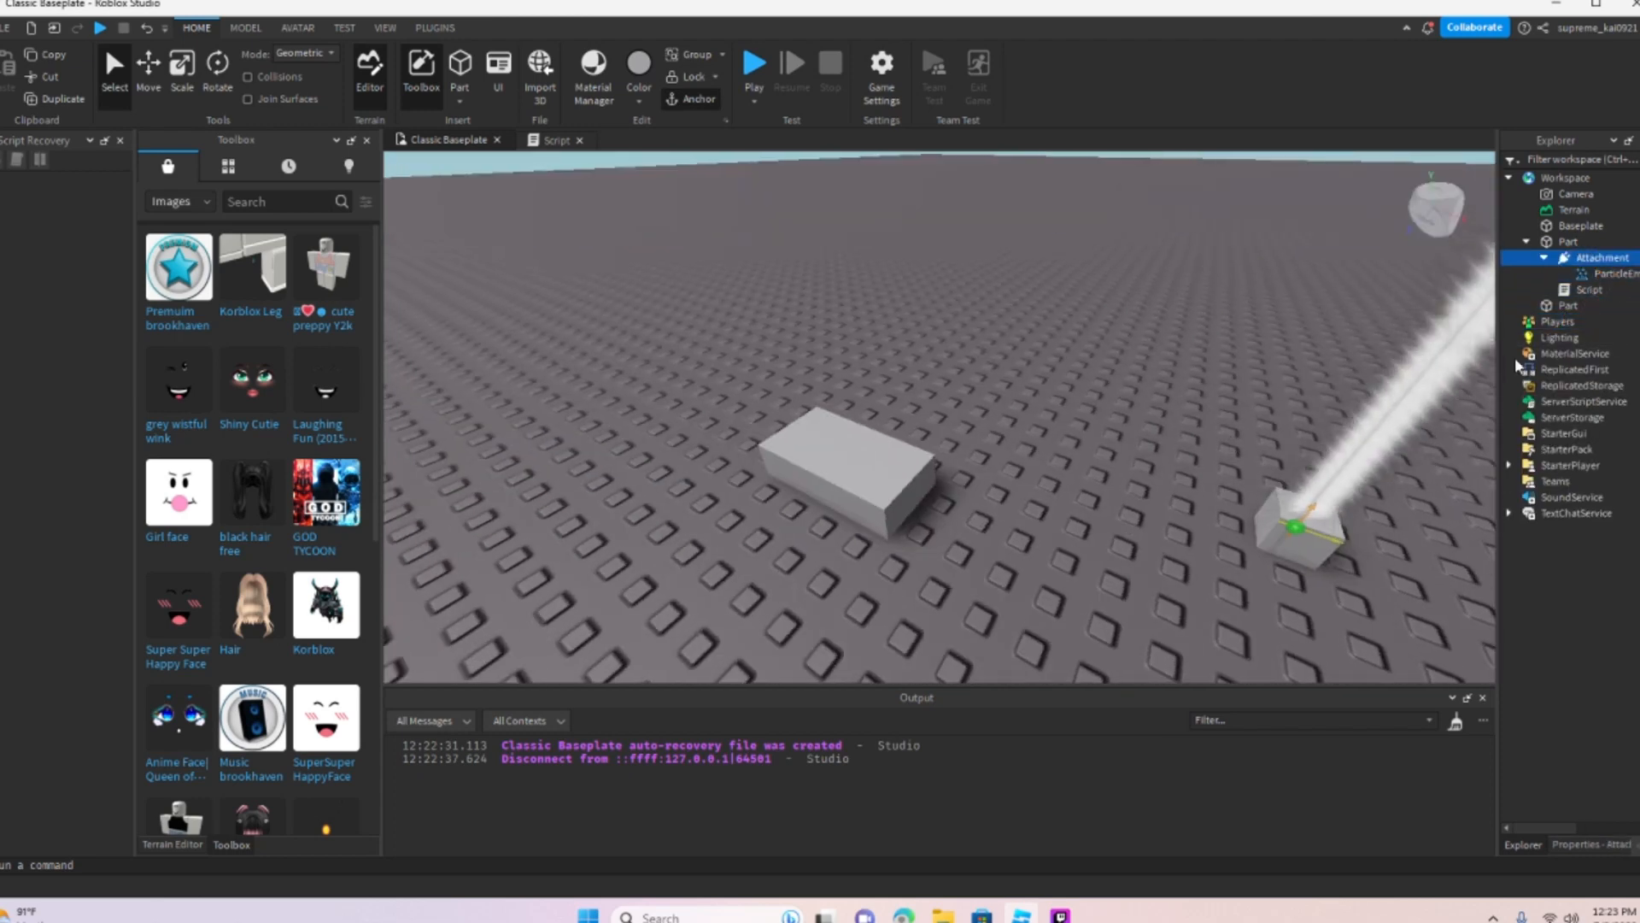
Step: Add a ParticleEmitter directly to the second block part, without an attachment
{"action": "left_click", "coordinate": [810, 500]}
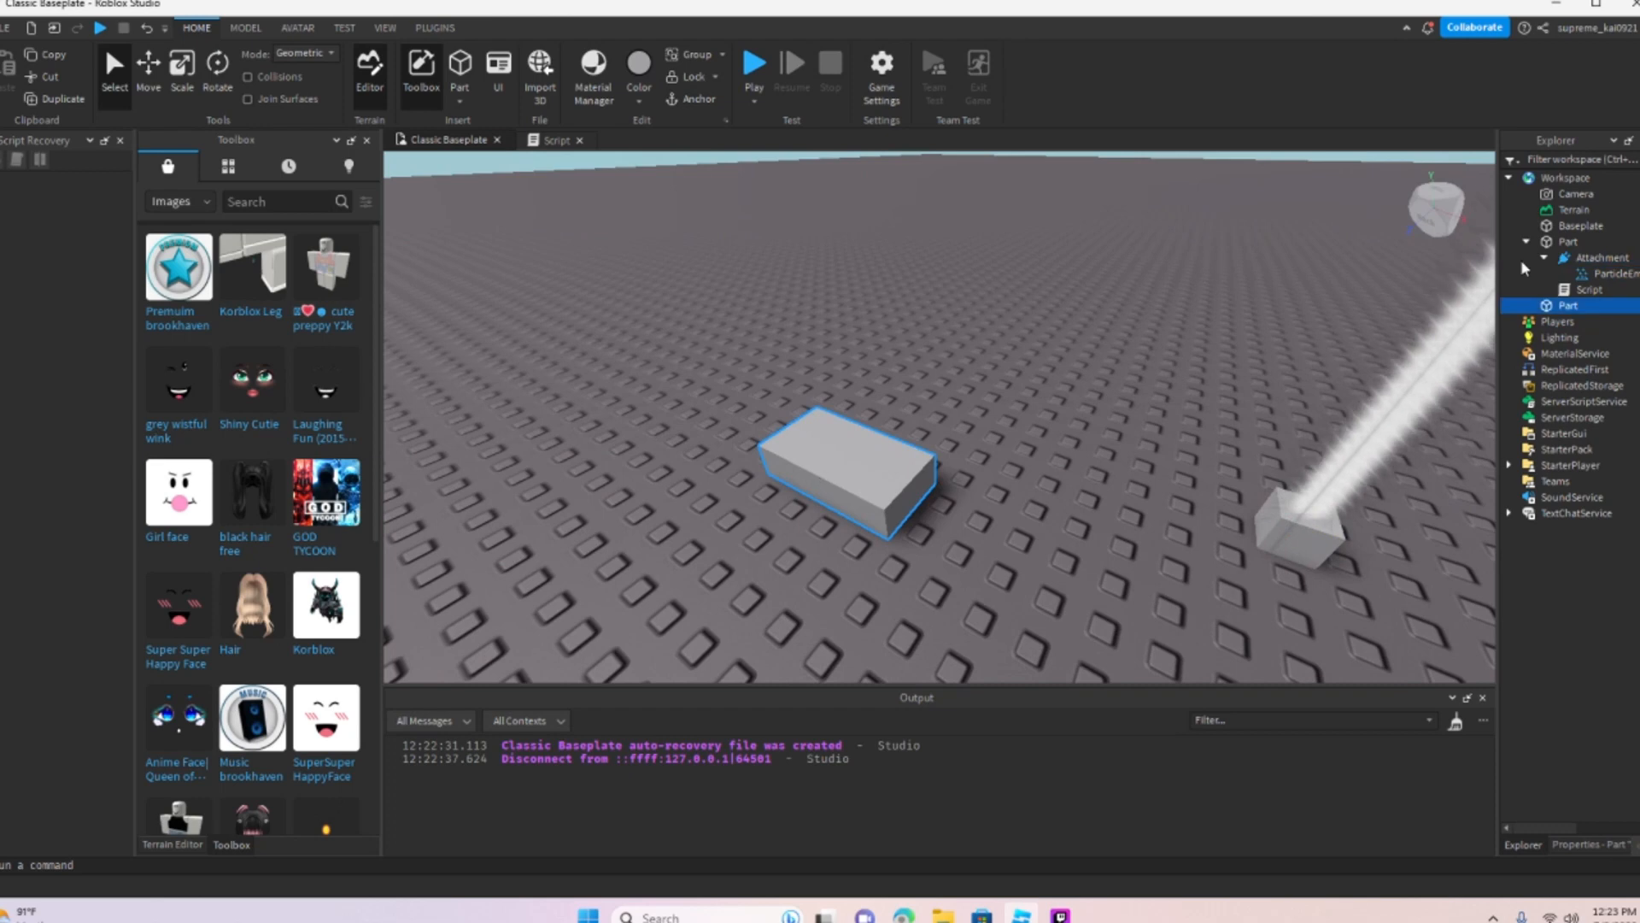
{"action": "left_click", "coordinate": [1590, 305]}
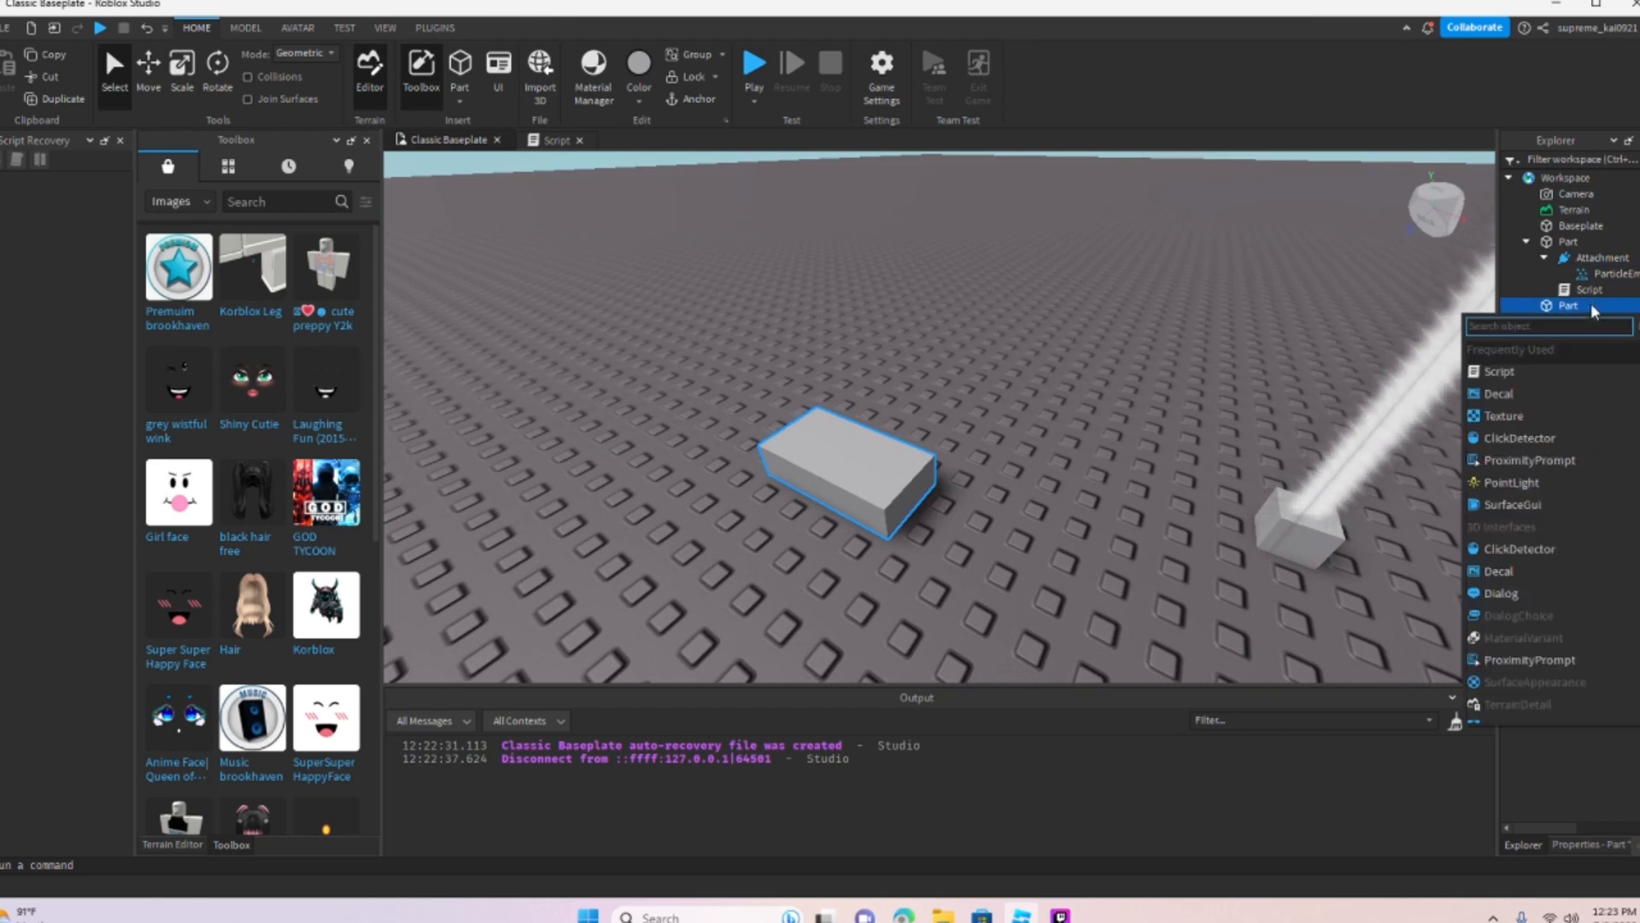
{"action": "type", "text": "pa"}
{"action": "left_click", "coordinate": [1516, 377]}
{"action": "right_click_drag", "start_coordinate": [1011, 448], "coordinate": [1008, 401]}
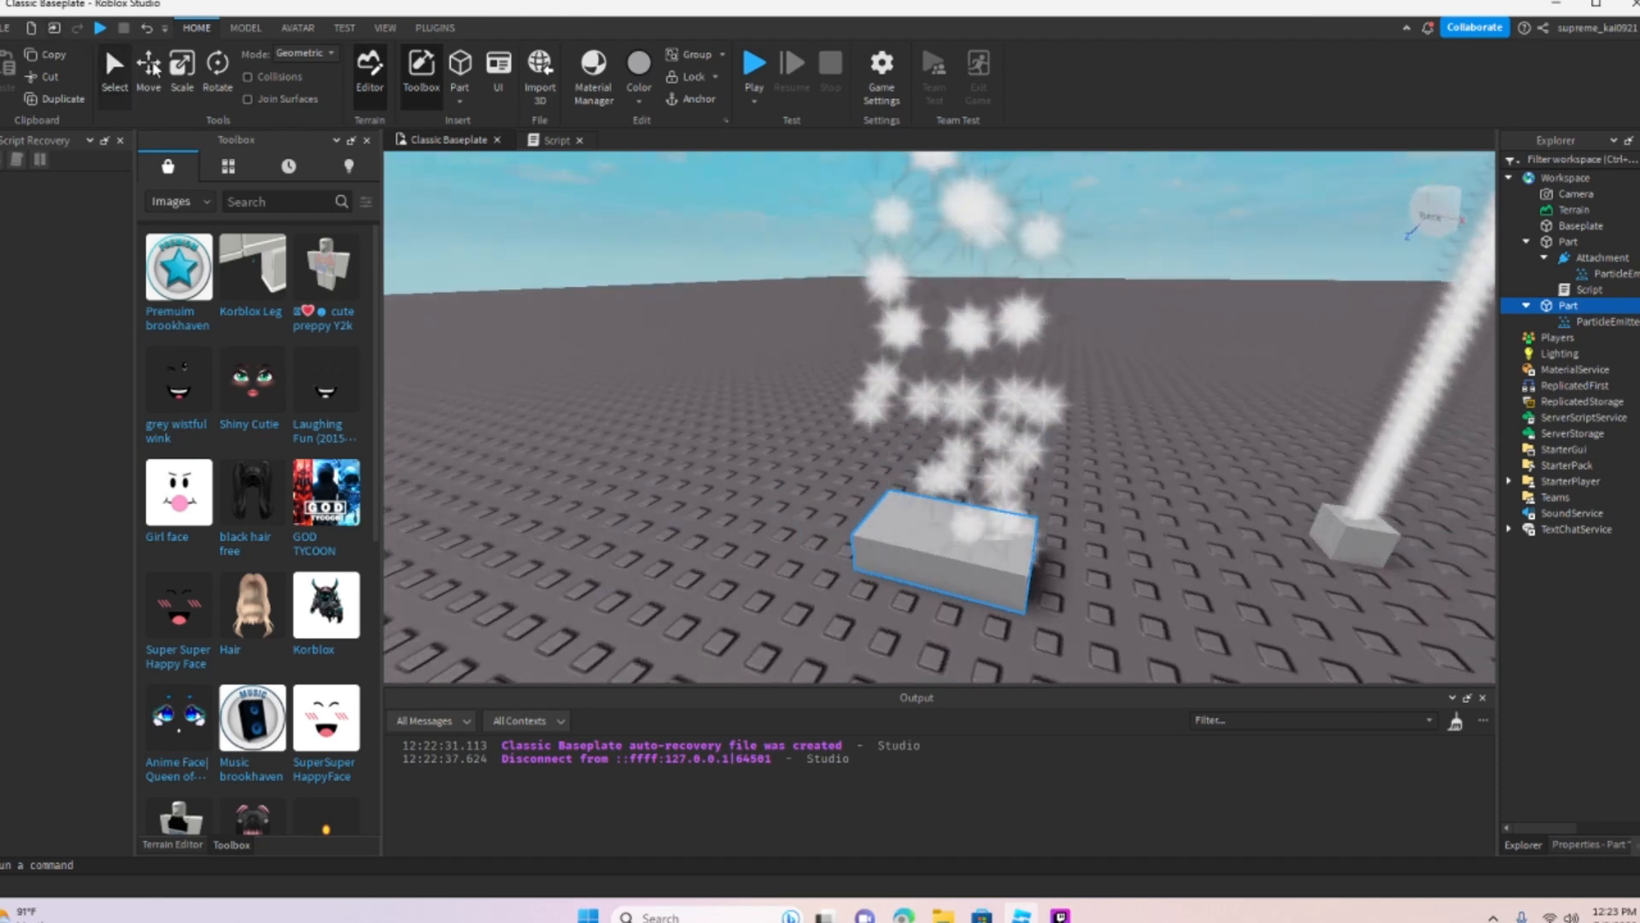
Step: Scale the second block part down along its long side and delete it from the scene
{"action": "left_click", "coordinate": [180, 72]}
{"action": "left_click_drag", "start_coordinate": [1056, 569], "coordinate": [769, 543]}
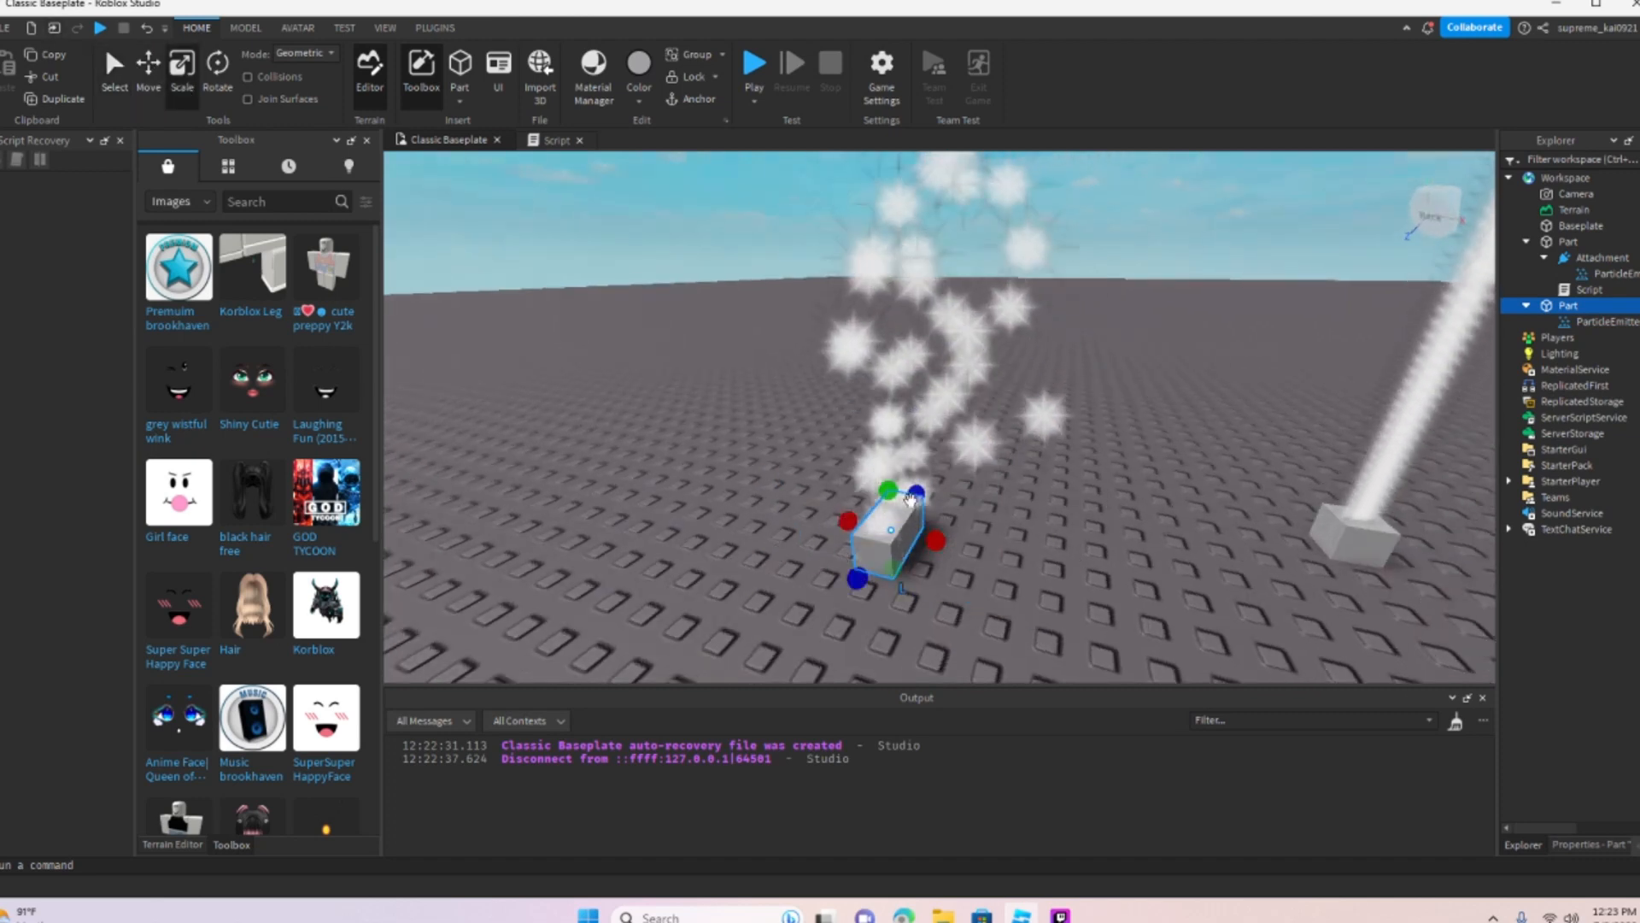
{"action": "right_click_drag", "start_coordinate": [931, 504], "coordinate": [1042, 447]}
{"action": "key", "text": "f"}
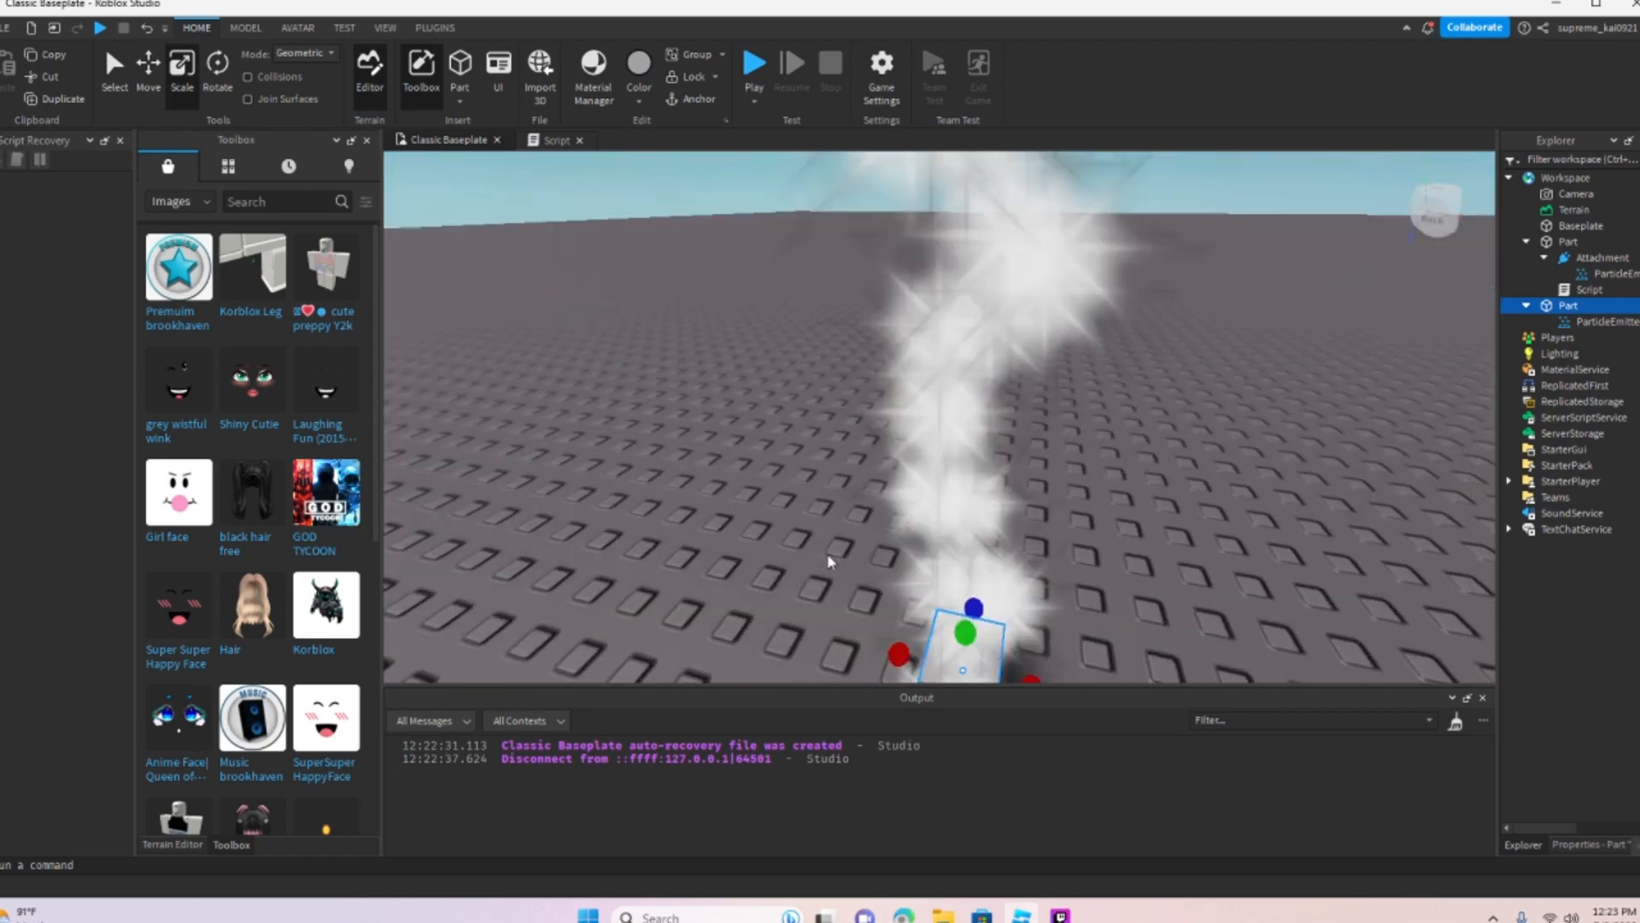
{"action": "key", "text": "Delete"}
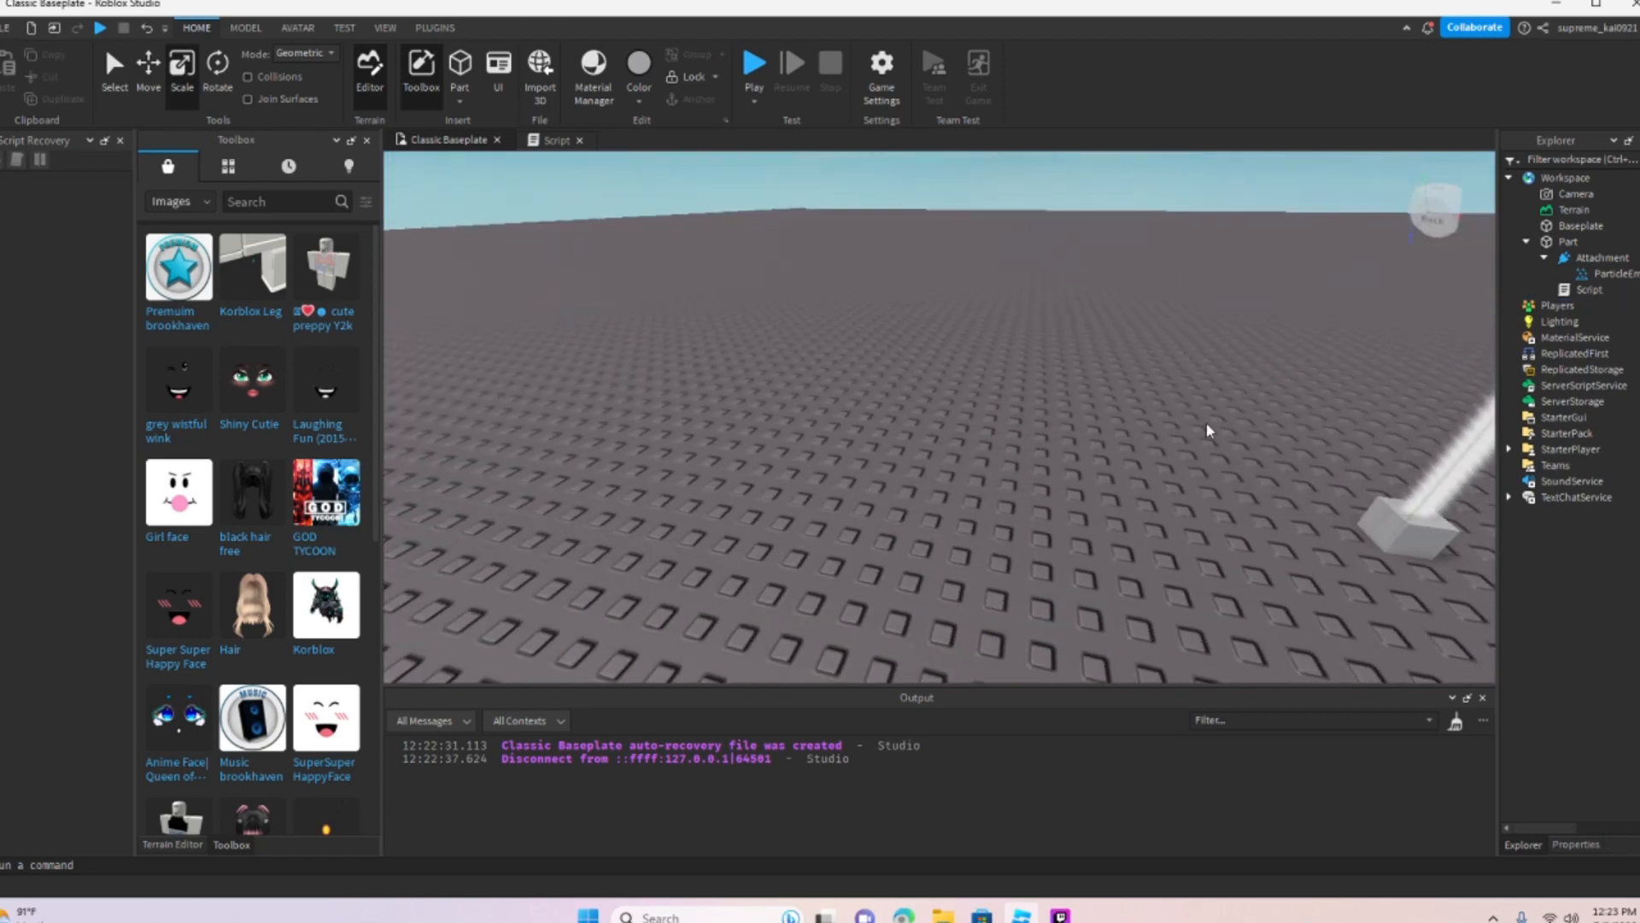
Step: Set the emission direction of the ParticleEmitter in the cube's Attachment to Right
{"action": "key", "text": "d"}
{"action": "right_click_drag", "start_coordinate": [1207, 422], "coordinate": [838, 524]}
{"action": "scroll", "coordinate": [1035, 536], "scroll_direction": "up", "scroll_amount": 2}
{"action": "key", "text": "d"}
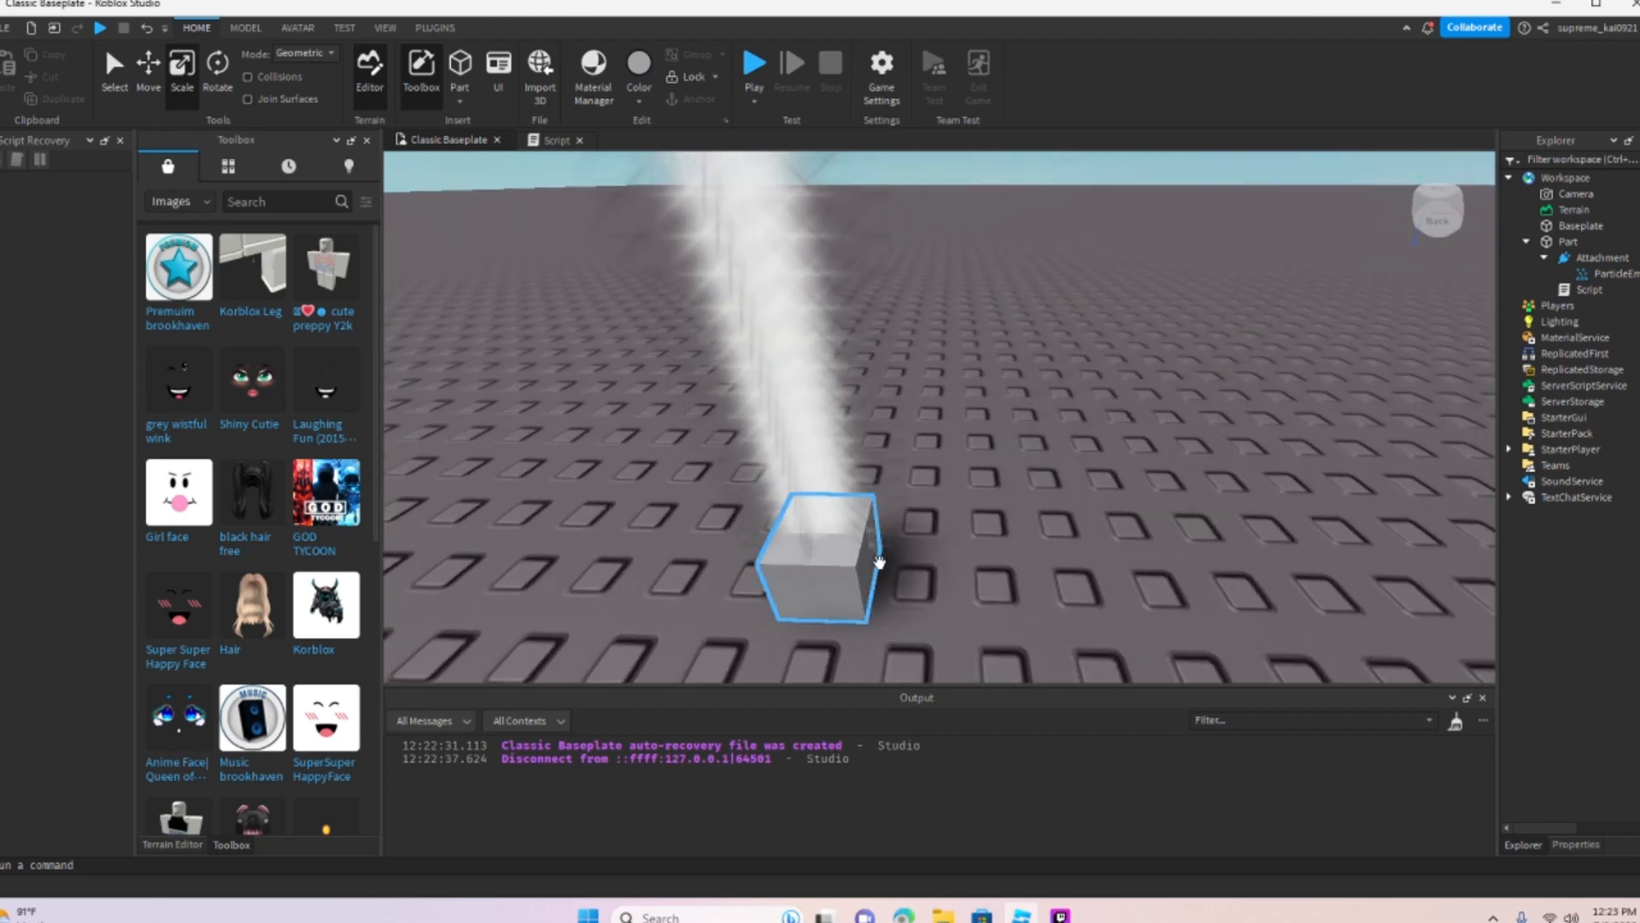
{"action": "left_click", "coordinate": [866, 564]}
{"action": "right_click_drag", "start_coordinate": [900, 530], "coordinate": [1218, 402]}
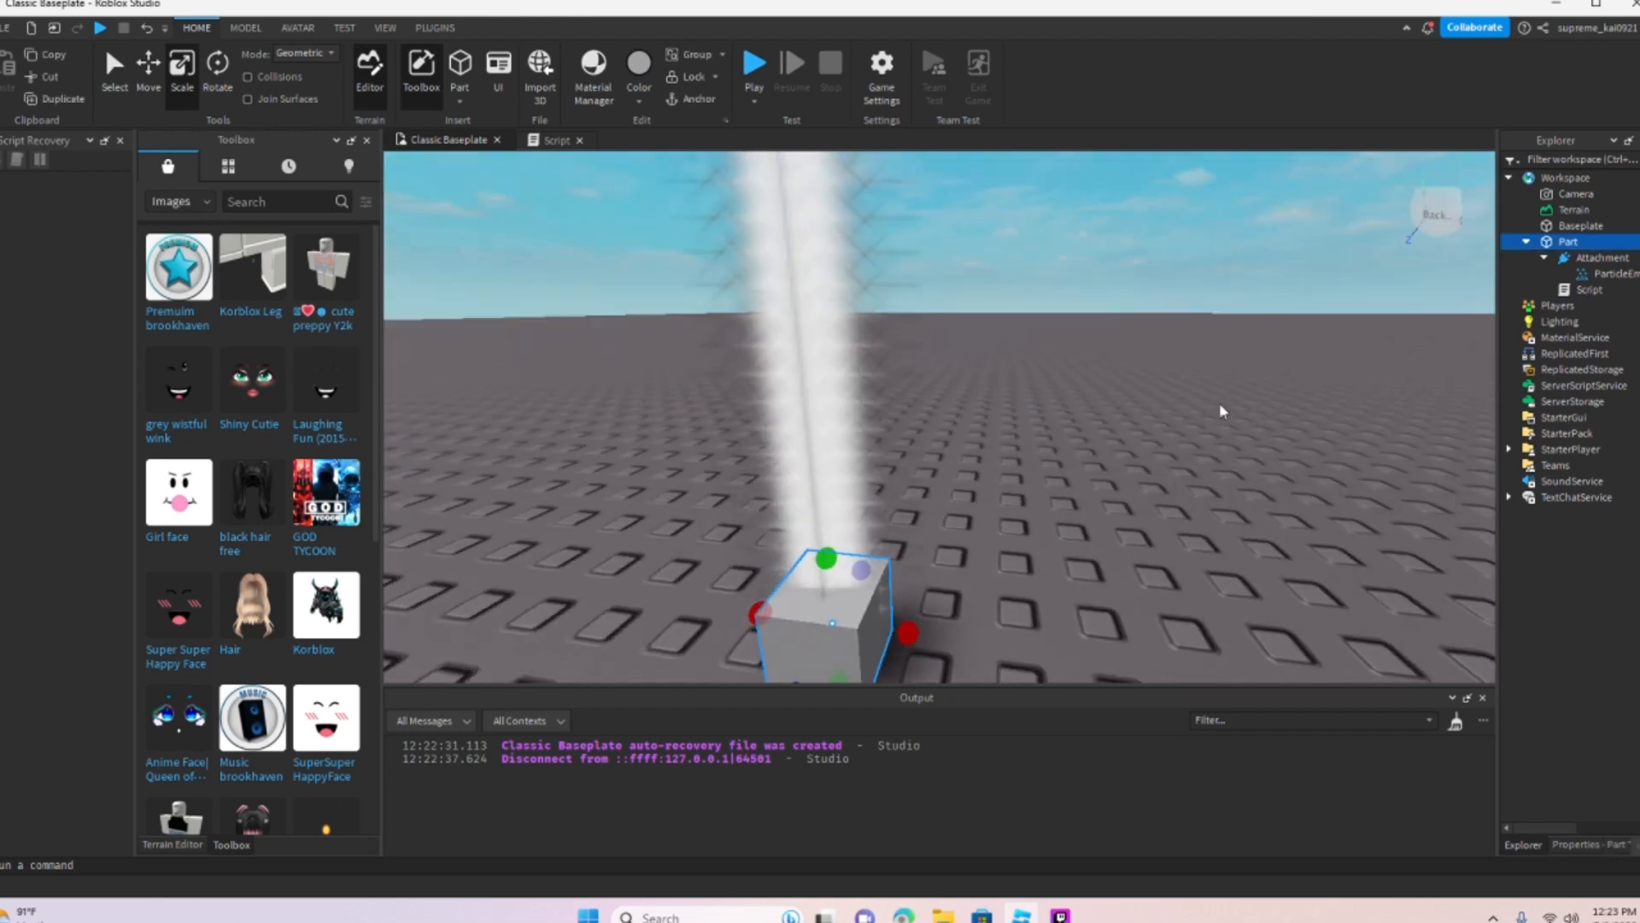
{"action": "left_click", "coordinate": [1597, 274]}
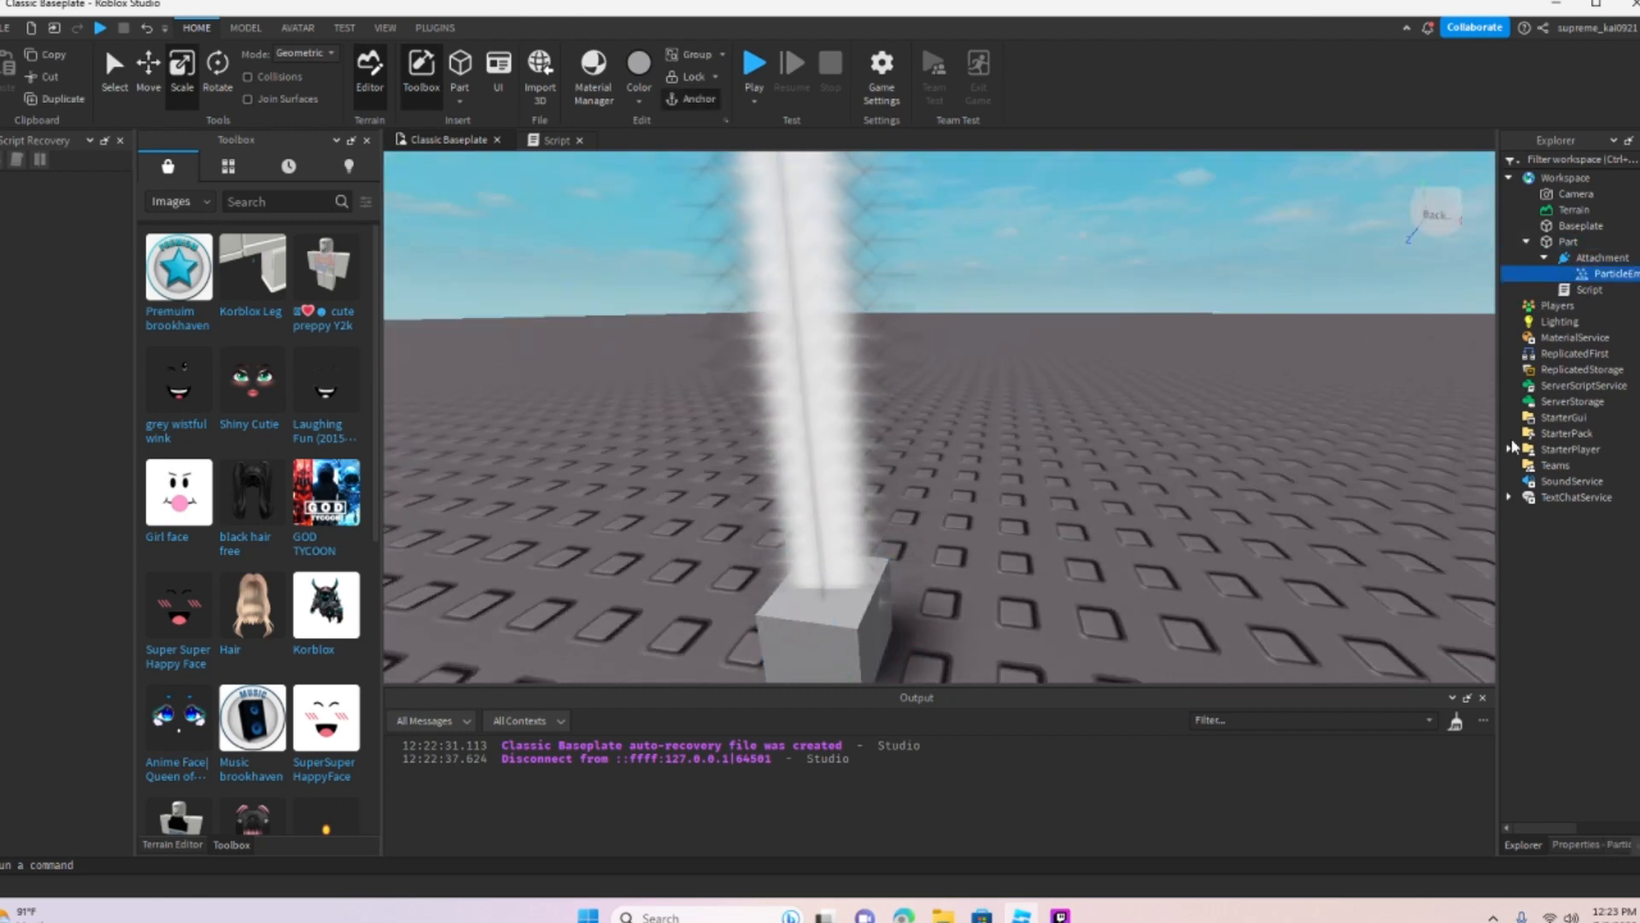
{"action": "left_click", "coordinate": [1569, 843]}
{"action": "left_click", "coordinate": [1610, 497]}
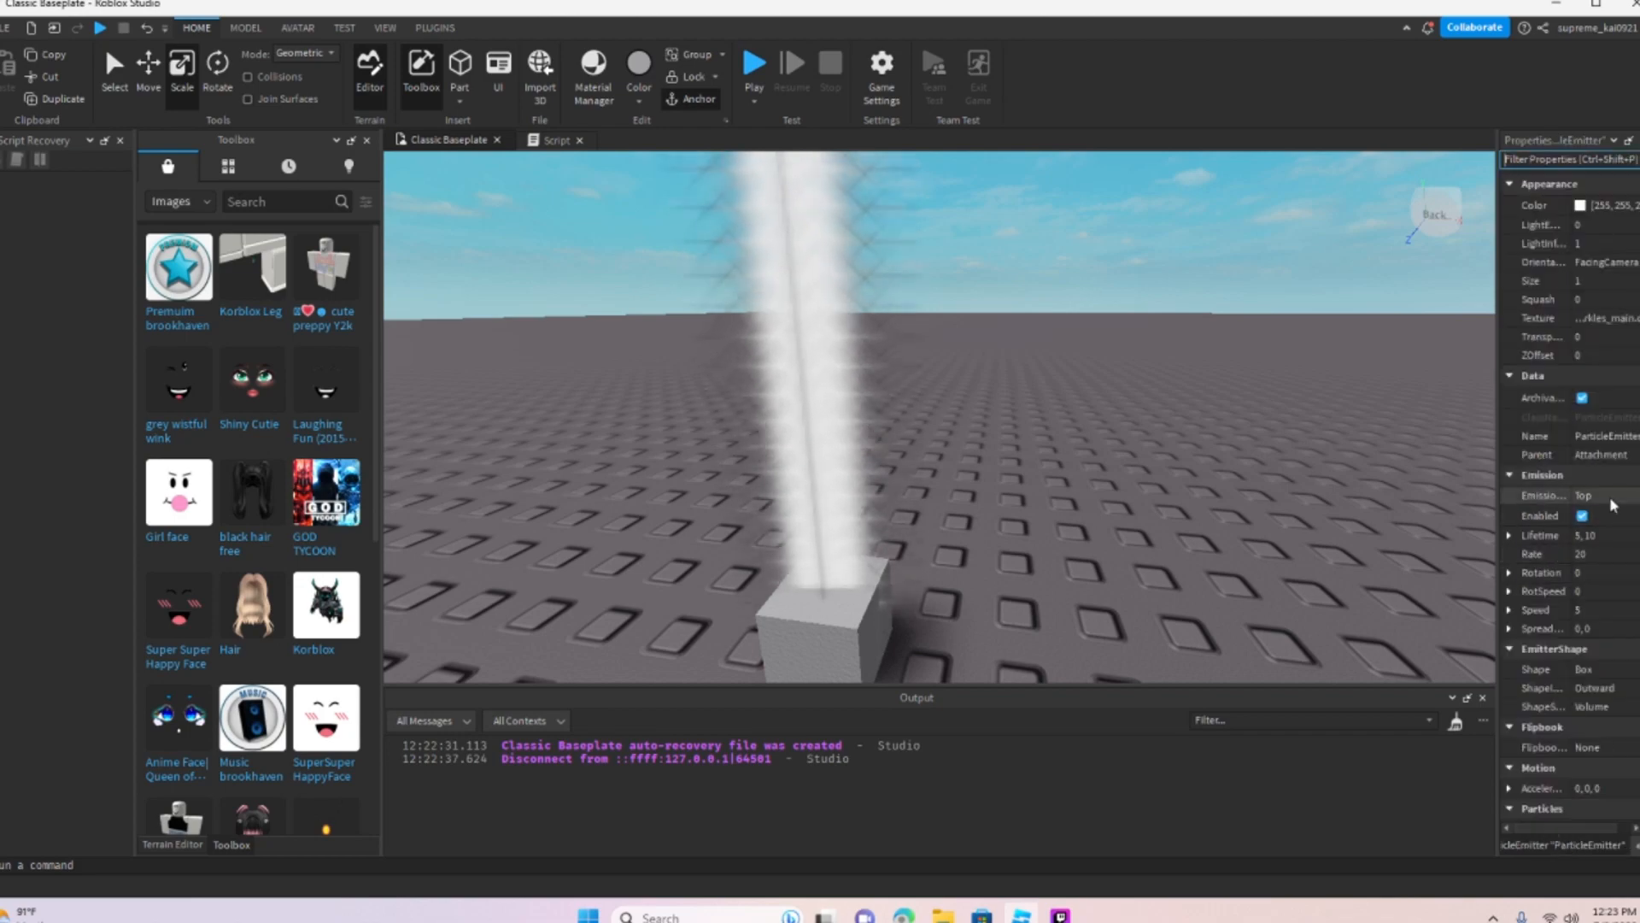
{"action": "left_click", "coordinate": [1588, 509]}
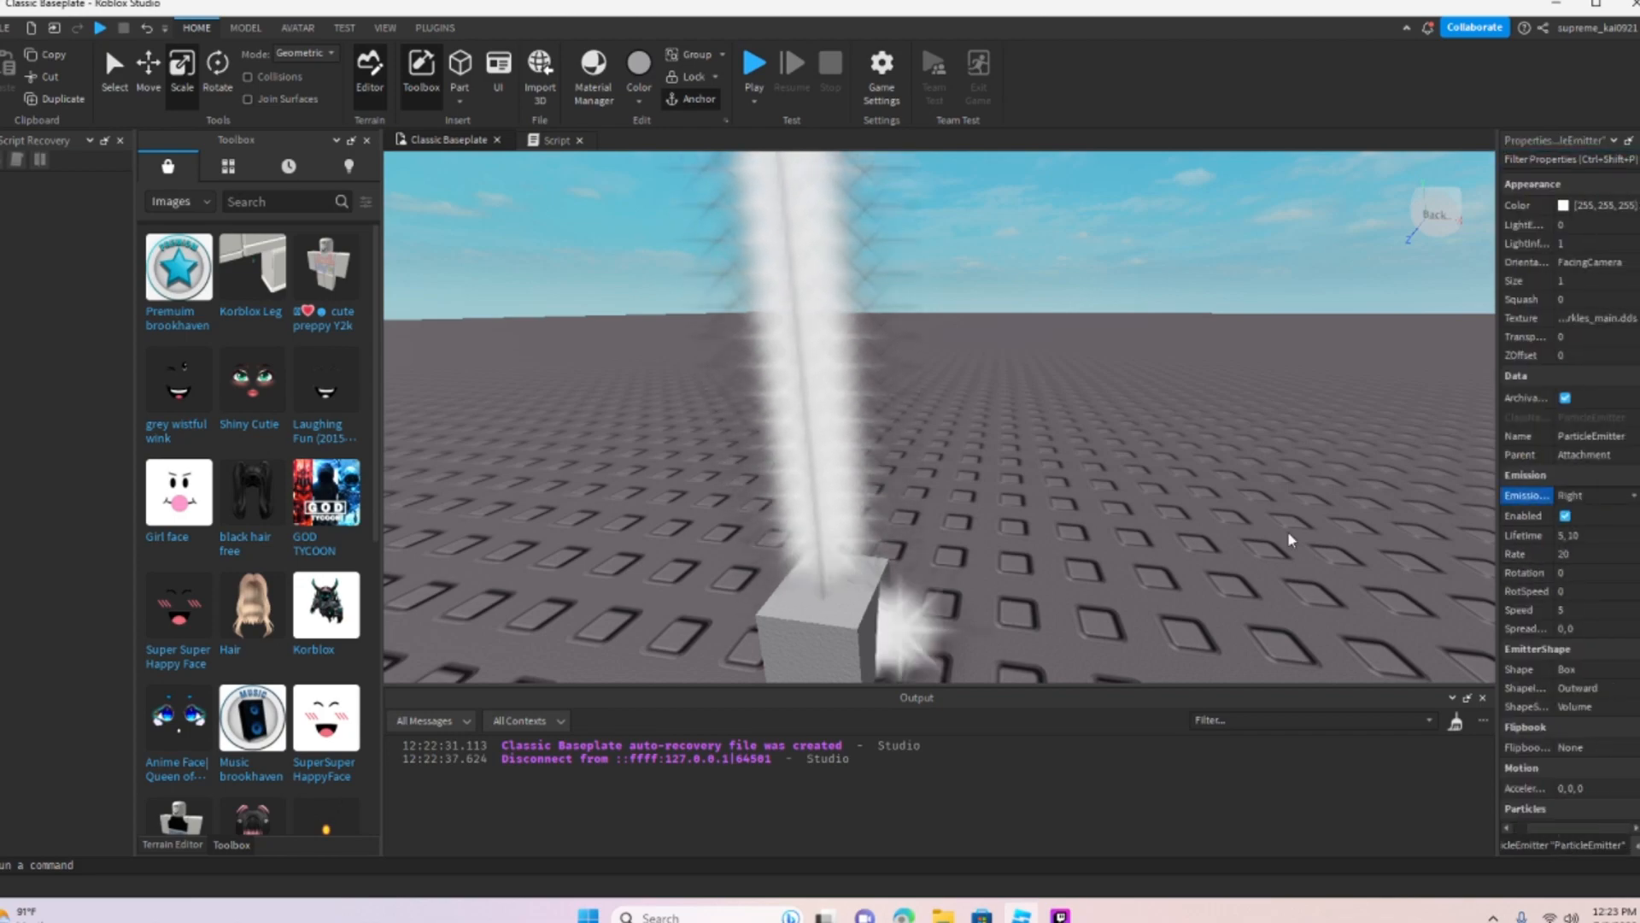
{"action": "right_click_drag", "start_coordinate": [1288, 530], "coordinate": [1192, 528]}
{"action": "scroll", "coordinate": [655, 425], "scroll_direction": "down", "scroll_amount": 3}
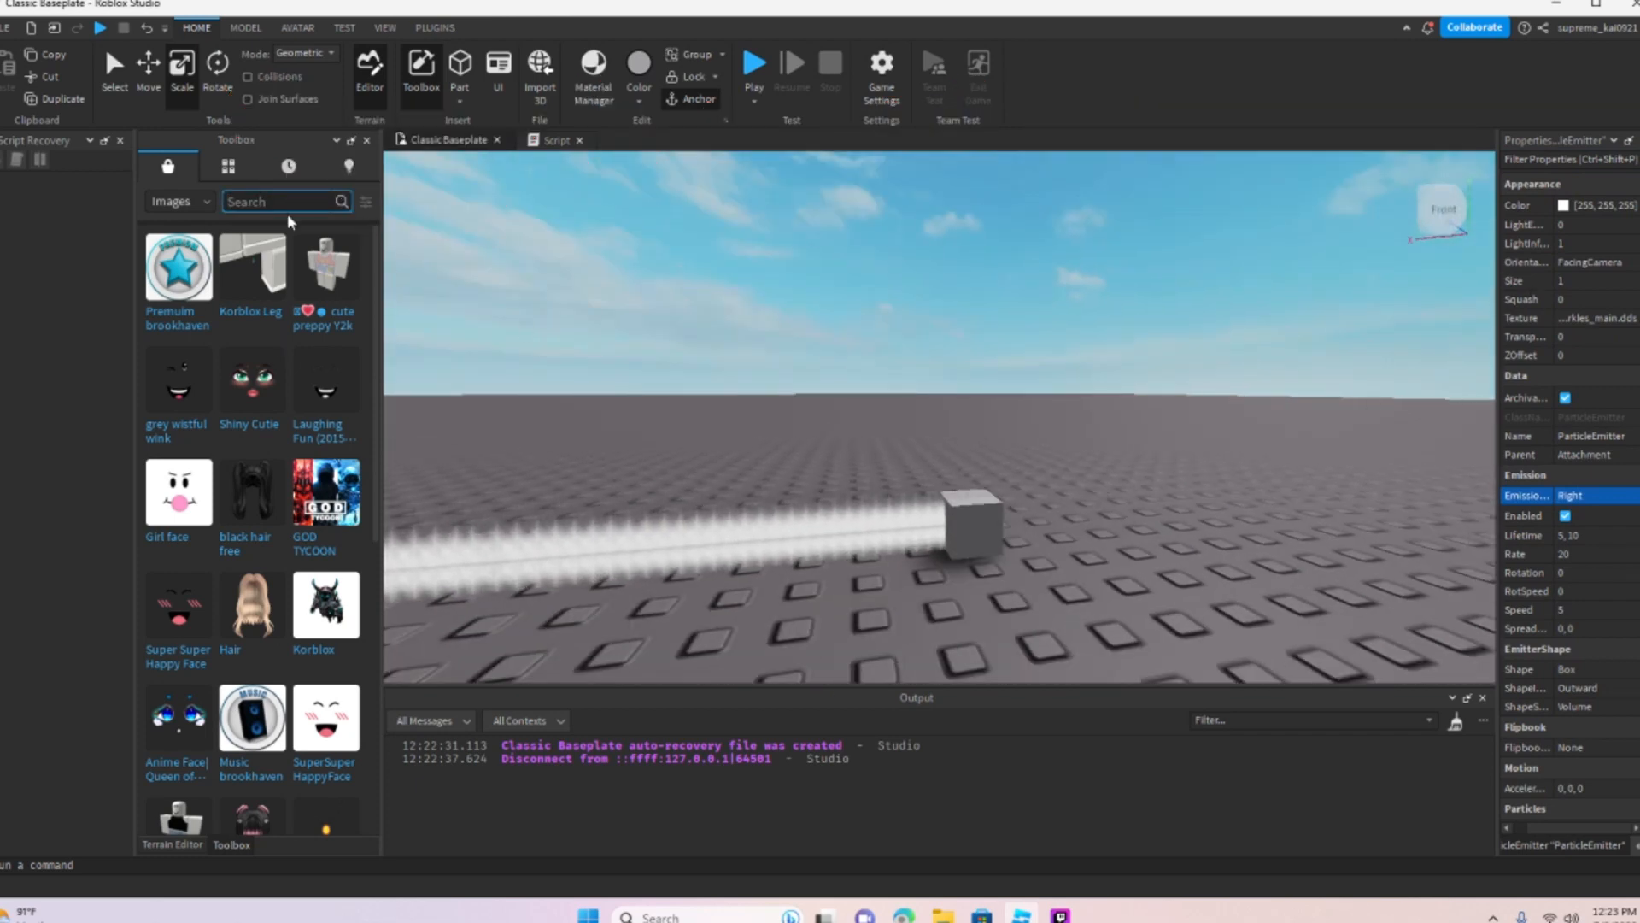
Step: Search the Toolbox images for "slash"
{"action": "key", "text": "BackSpace"}
{"action": "key", "text": "BackSpace"}
{"action": "key", "text": "BackSpace"}
{"action": "key", "text": "BackSpace"}
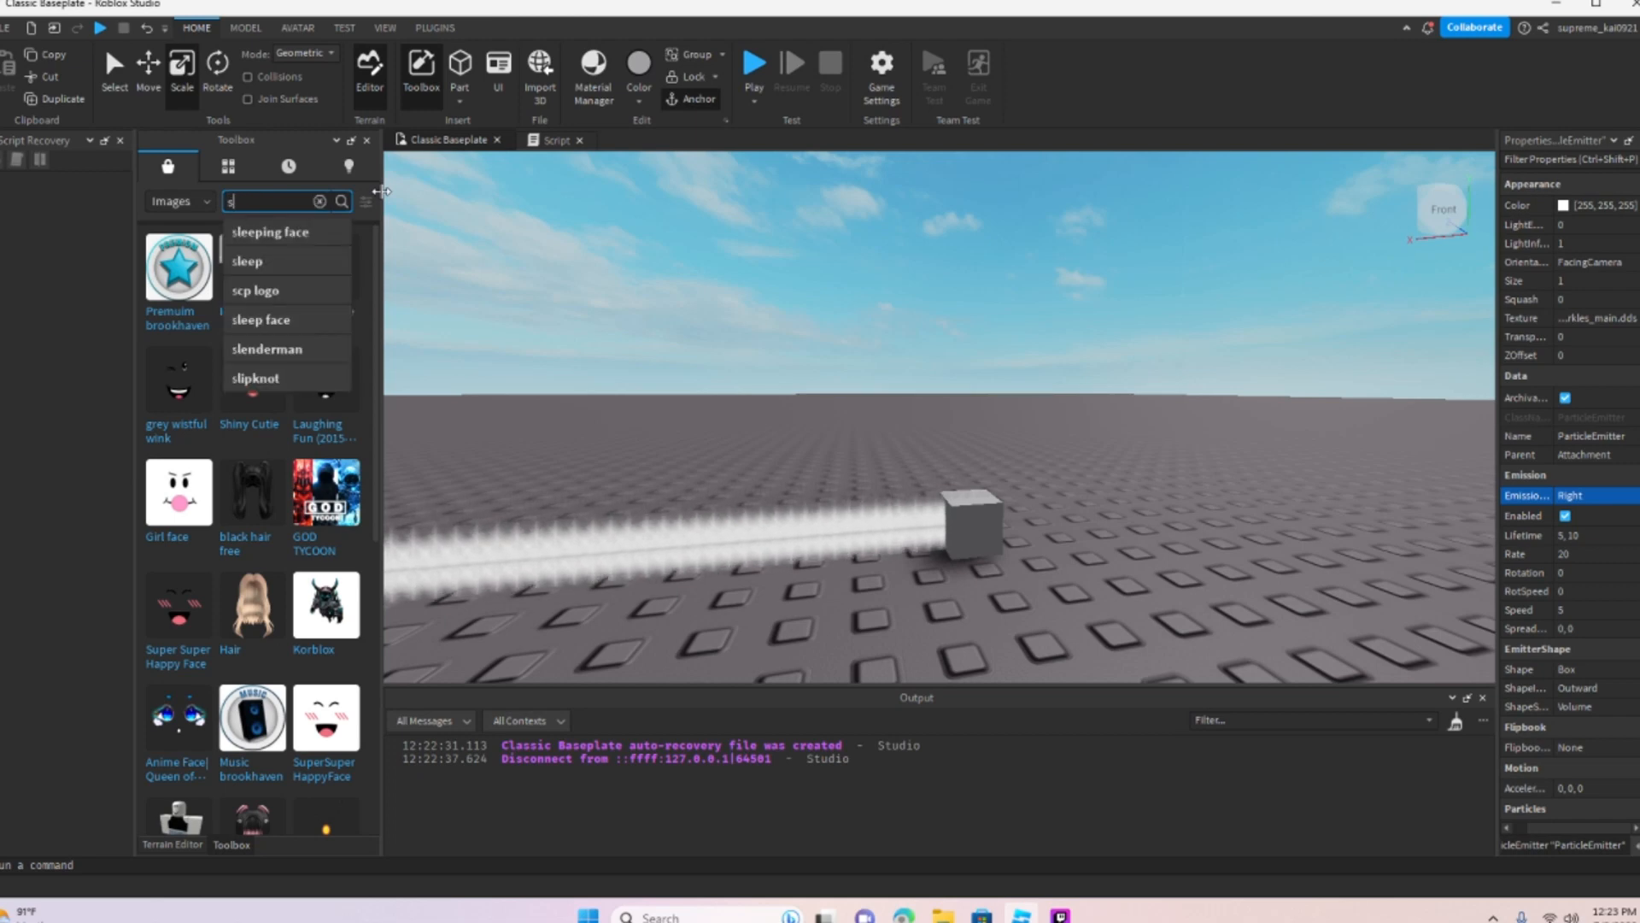
{"action": "left_click", "coordinate": [183, 204]}
{"action": "left_click", "coordinate": [171, 224]}
{"action": "left_click", "coordinate": [198, 200]}
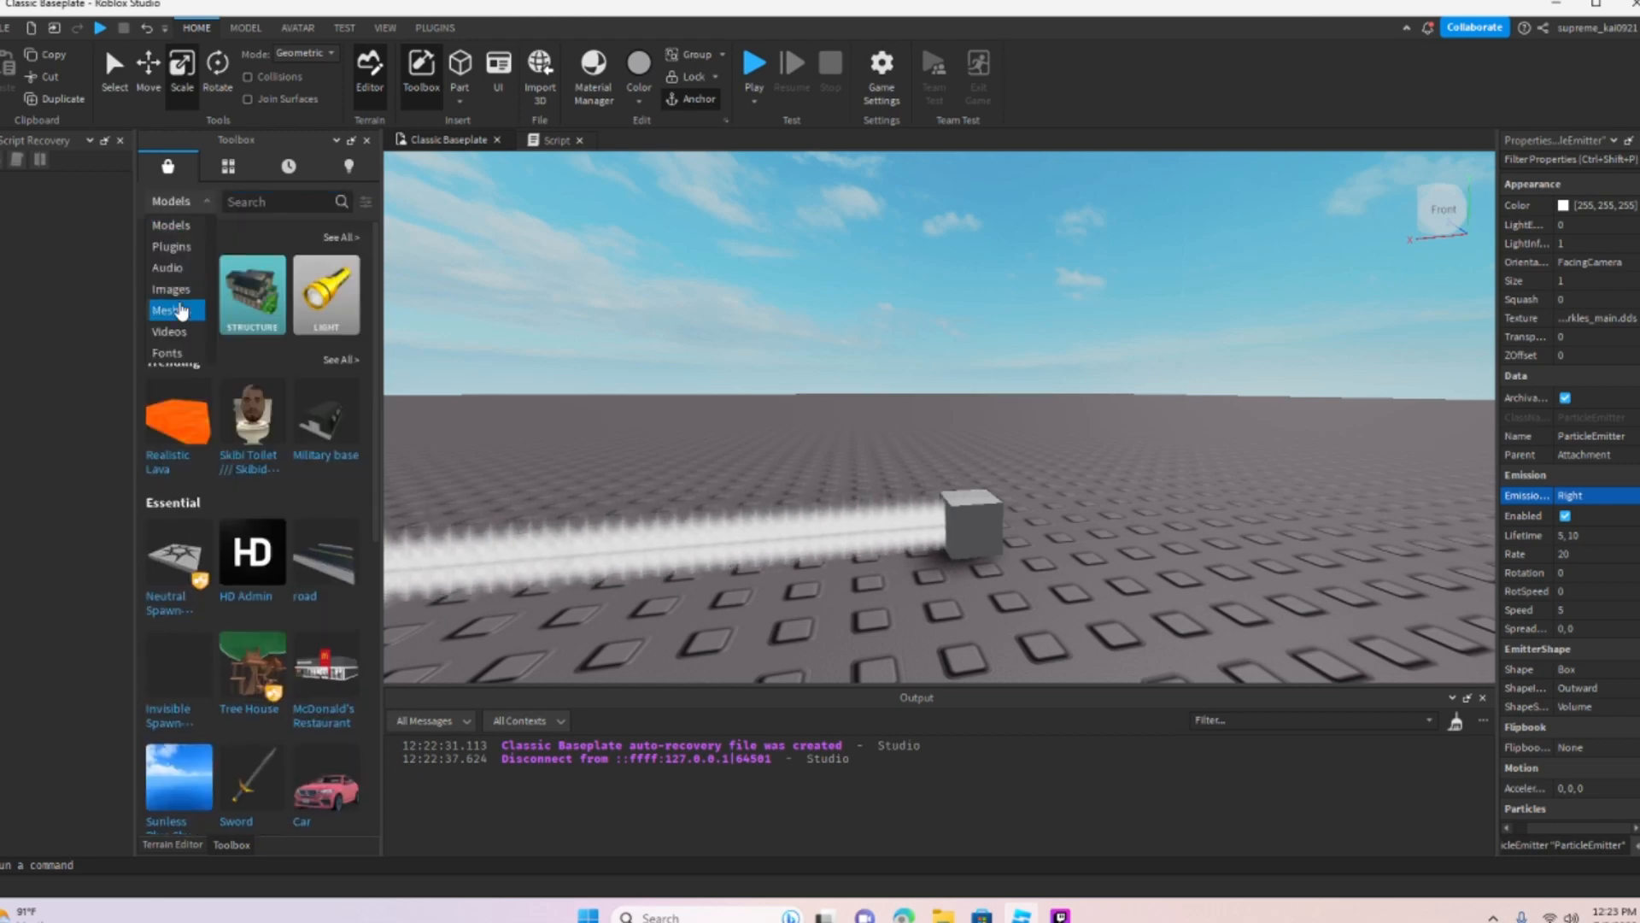
{"action": "left_click", "coordinate": [171, 288]}
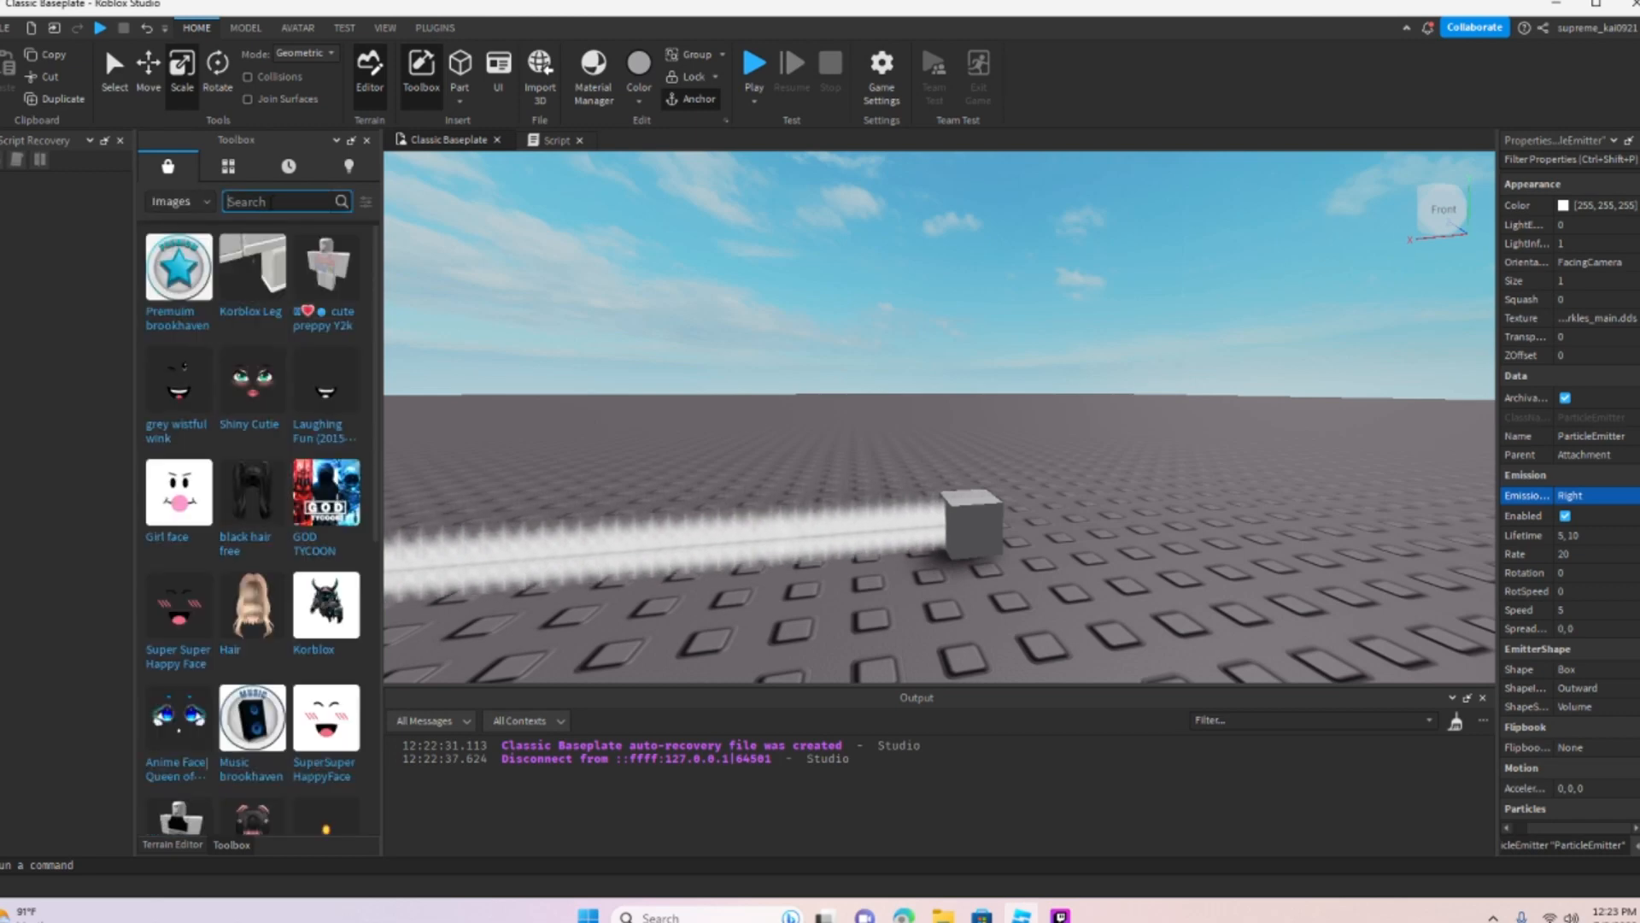
{"action": "type", "text": "slash"}
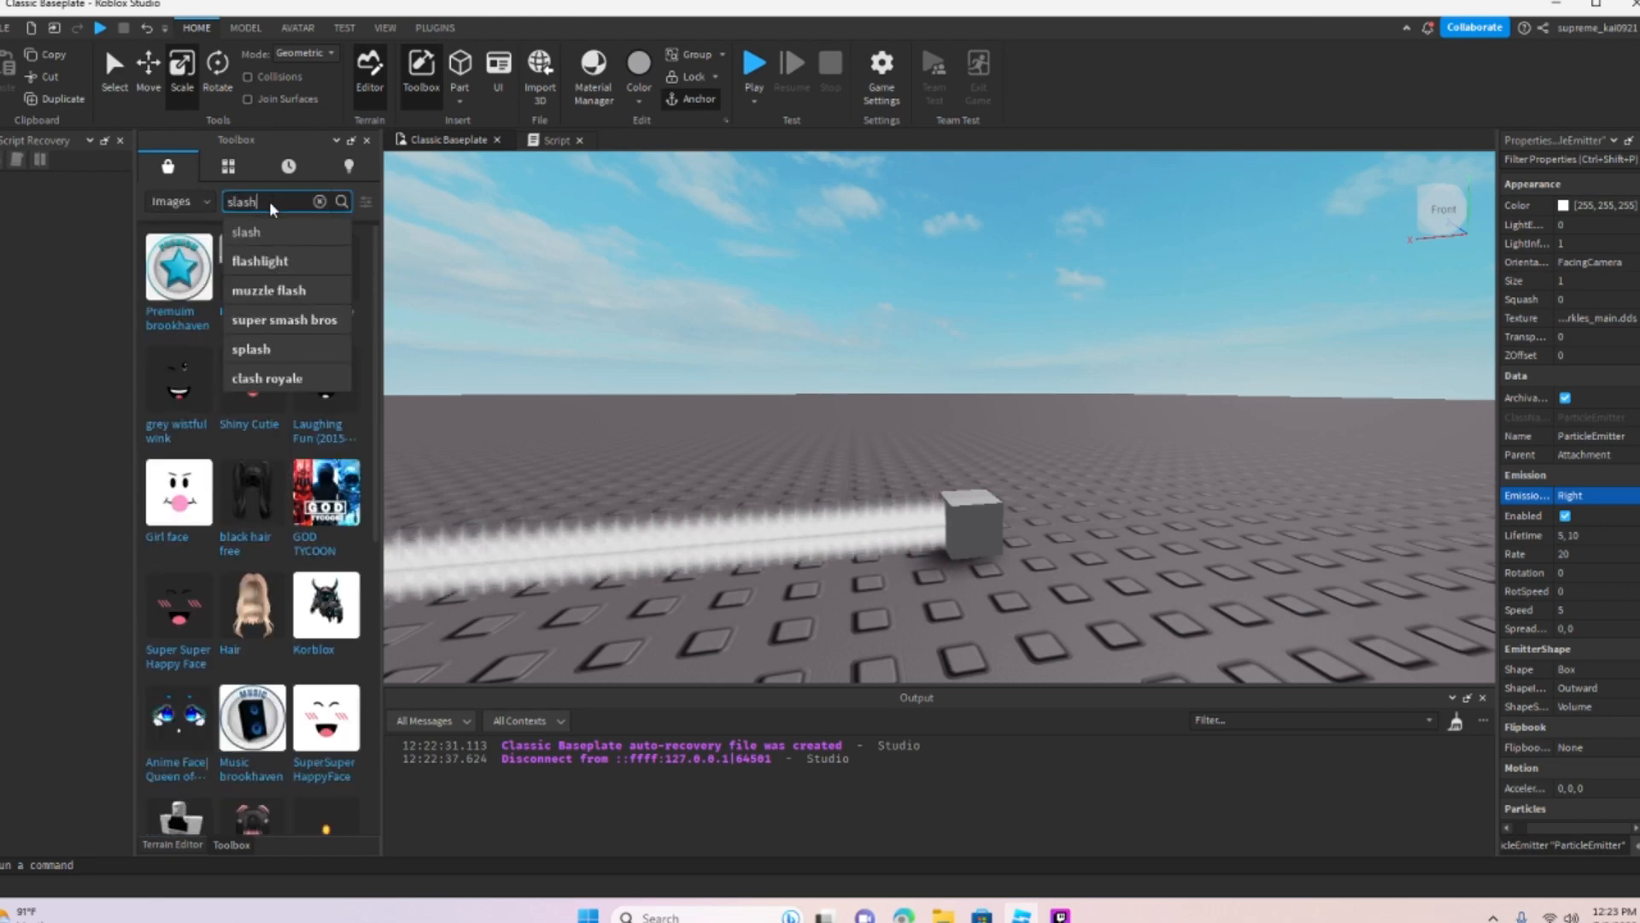
{"action": "key", "text": "Return"}
Step: Copy the asset ID of the white curved Slash image and enter it as the ParticleEmitter's Texture
{"action": "scroll", "coordinate": [222, 350], "scroll_direction": "down", "scroll_amount": 3}
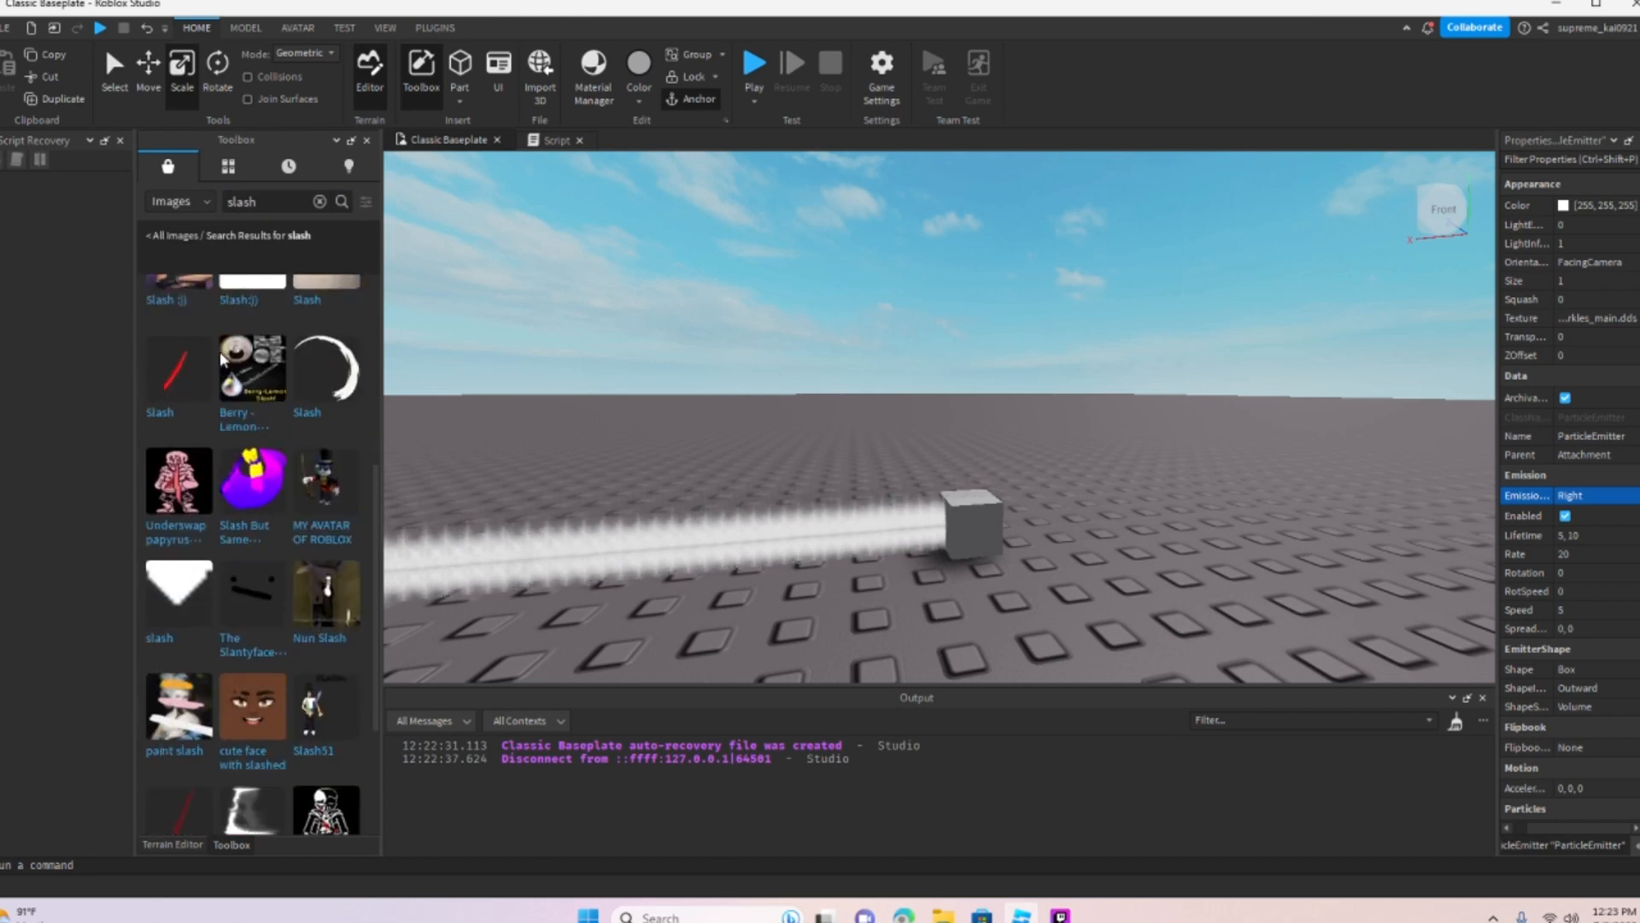
{"action": "scroll", "coordinate": [245, 360], "scroll_direction": "down", "scroll_amount": 1}
{"action": "scroll", "coordinate": [264, 364], "scroll_direction": "up", "scroll_amount": 5}
{"action": "scroll", "coordinate": [264, 363], "scroll_direction": "down", "scroll_amount": 5}
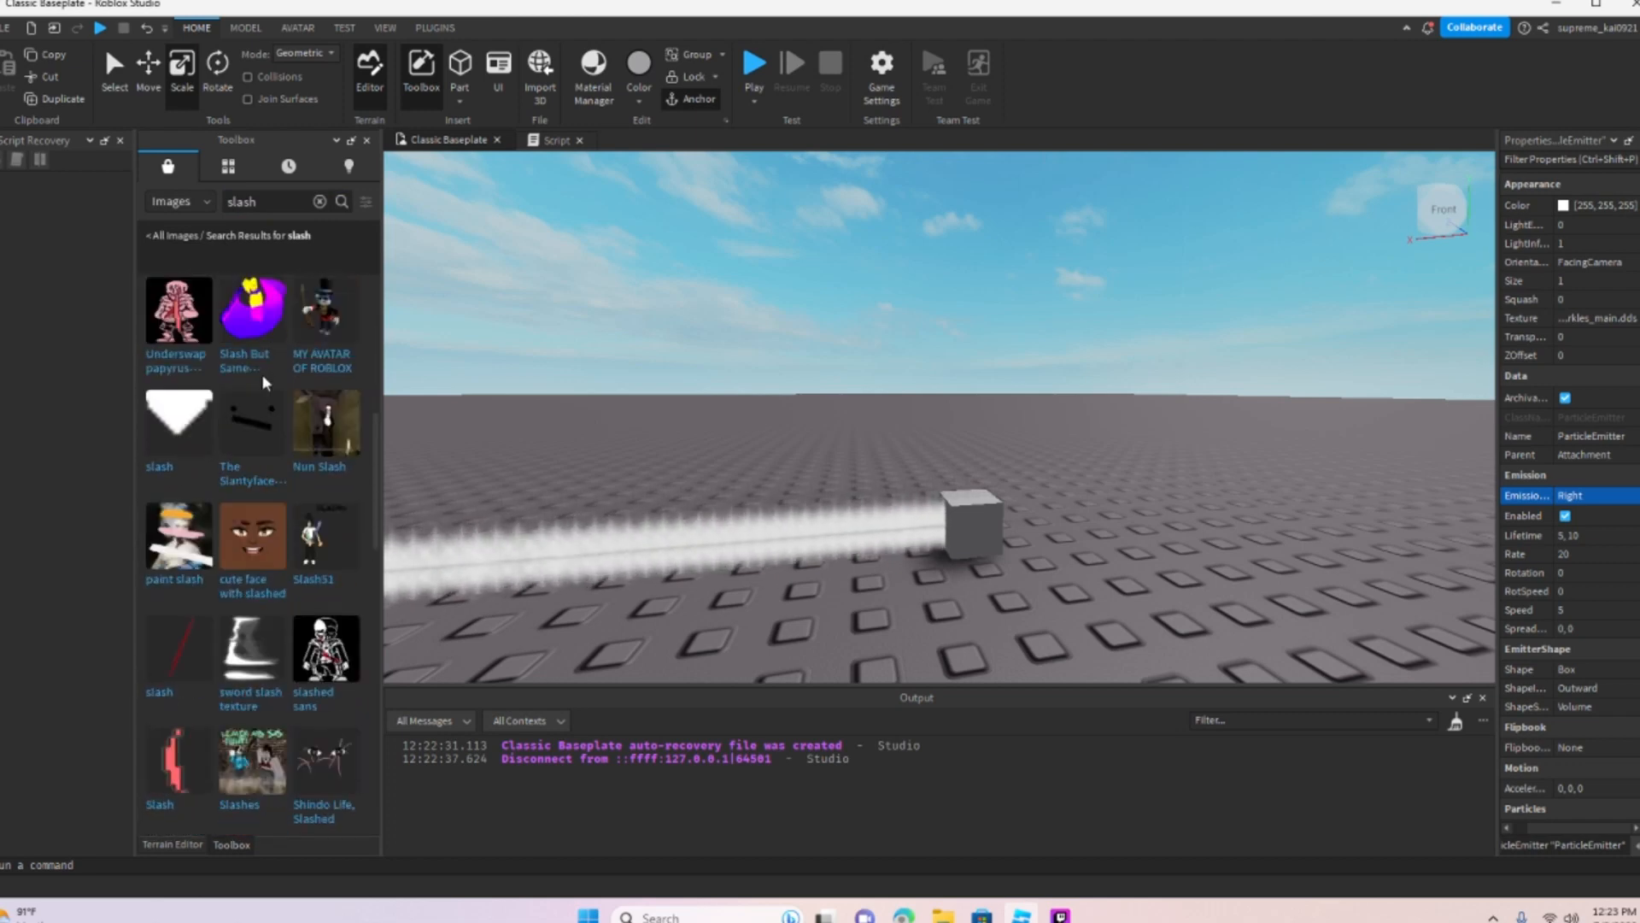
{"action": "scroll", "coordinate": [267, 391], "scroll_direction": "up", "scroll_amount": 5}
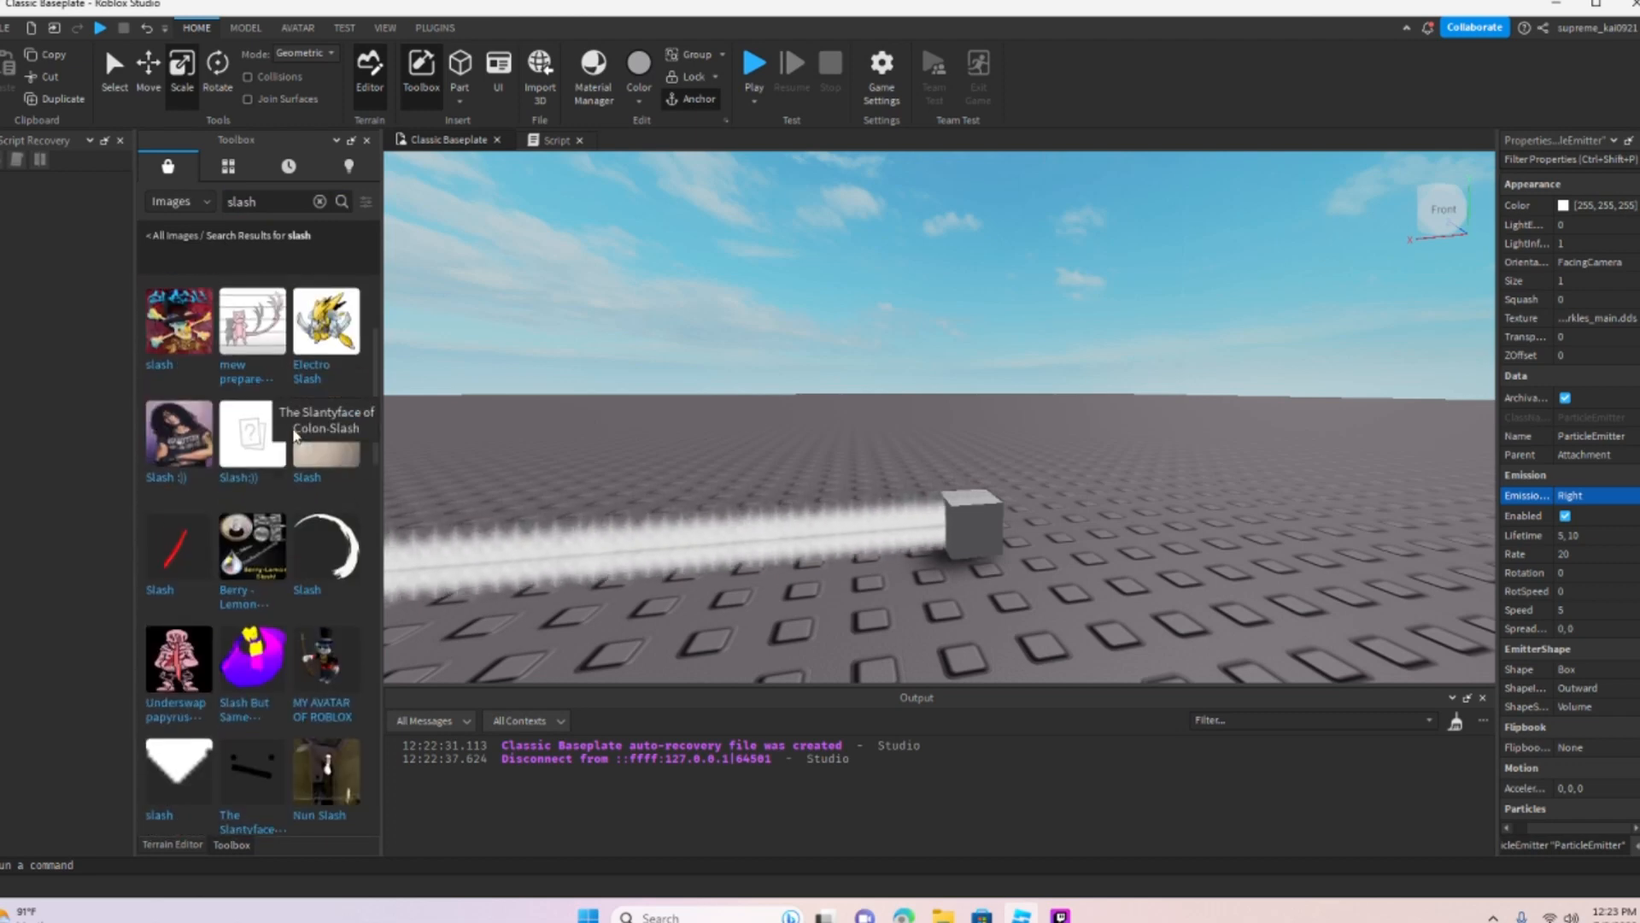
{"action": "right_click", "coordinate": [331, 546]}
{"action": "left_click", "coordinate": [352, 592]}
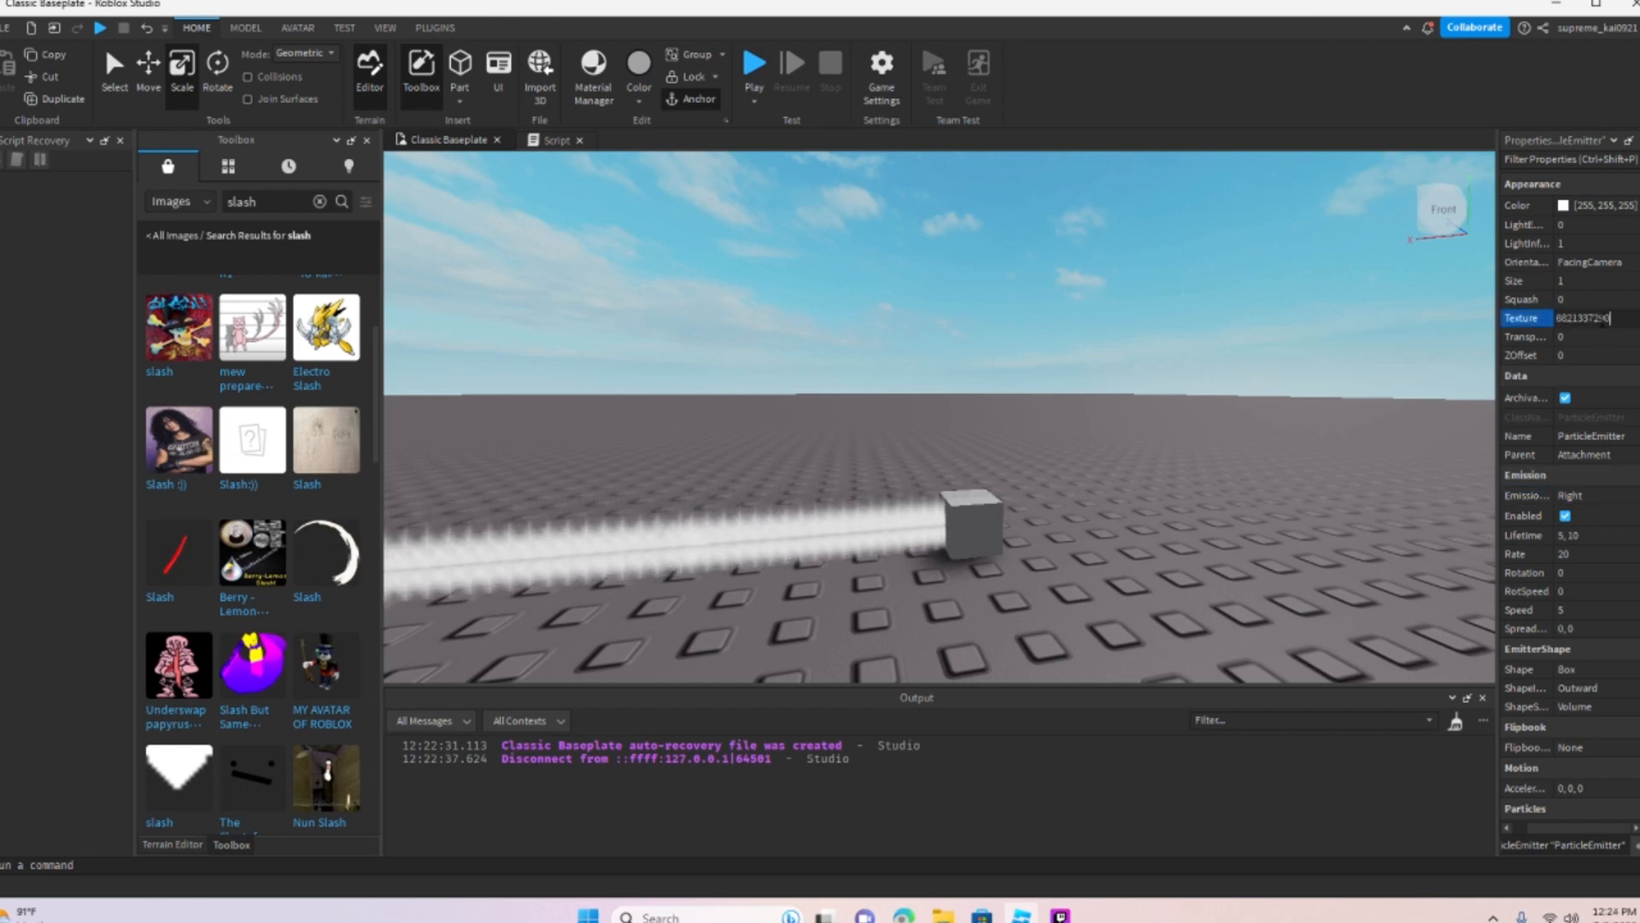
{"action": "key", "text": "Return"}
{"action": "right_click_drag", "start_coordinate": [1028, 440], "coordinate": [1028, 440]}
Step: Copy the white curved Slash image's asset ID again, reapply it as the emitter's Texture and inspect the particles around the cube
{"action": "right_click", "coordinate": [327, 548]}
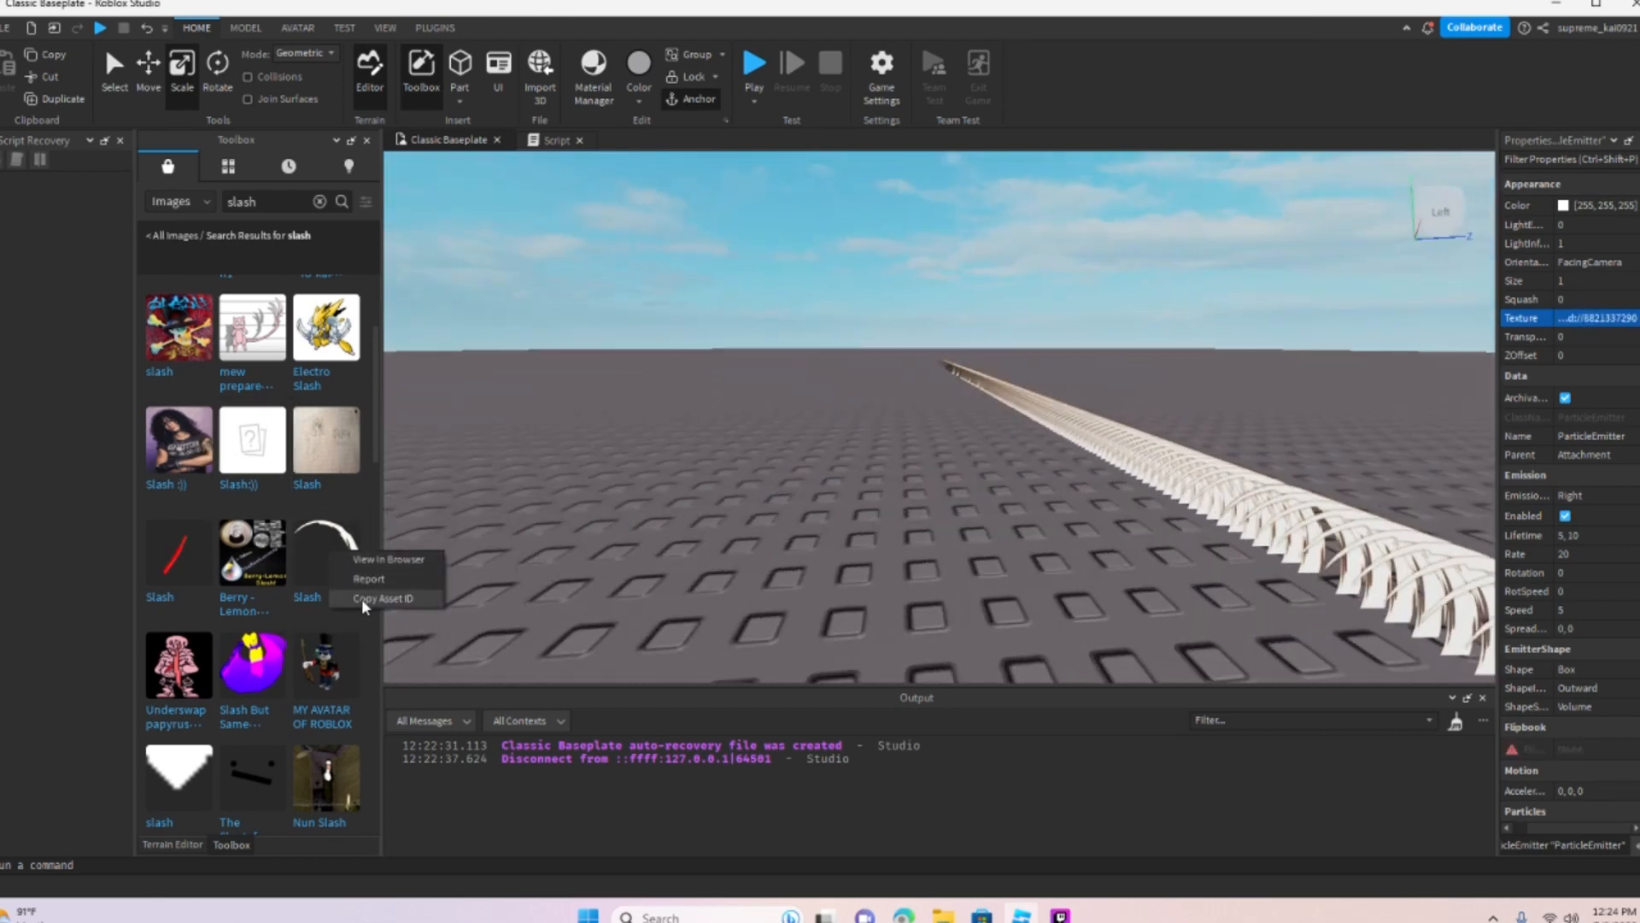
{"action": "left_click", "coordinate": [361, 598]}
{"action": "left_click", "coordinate": [1580, 322]}
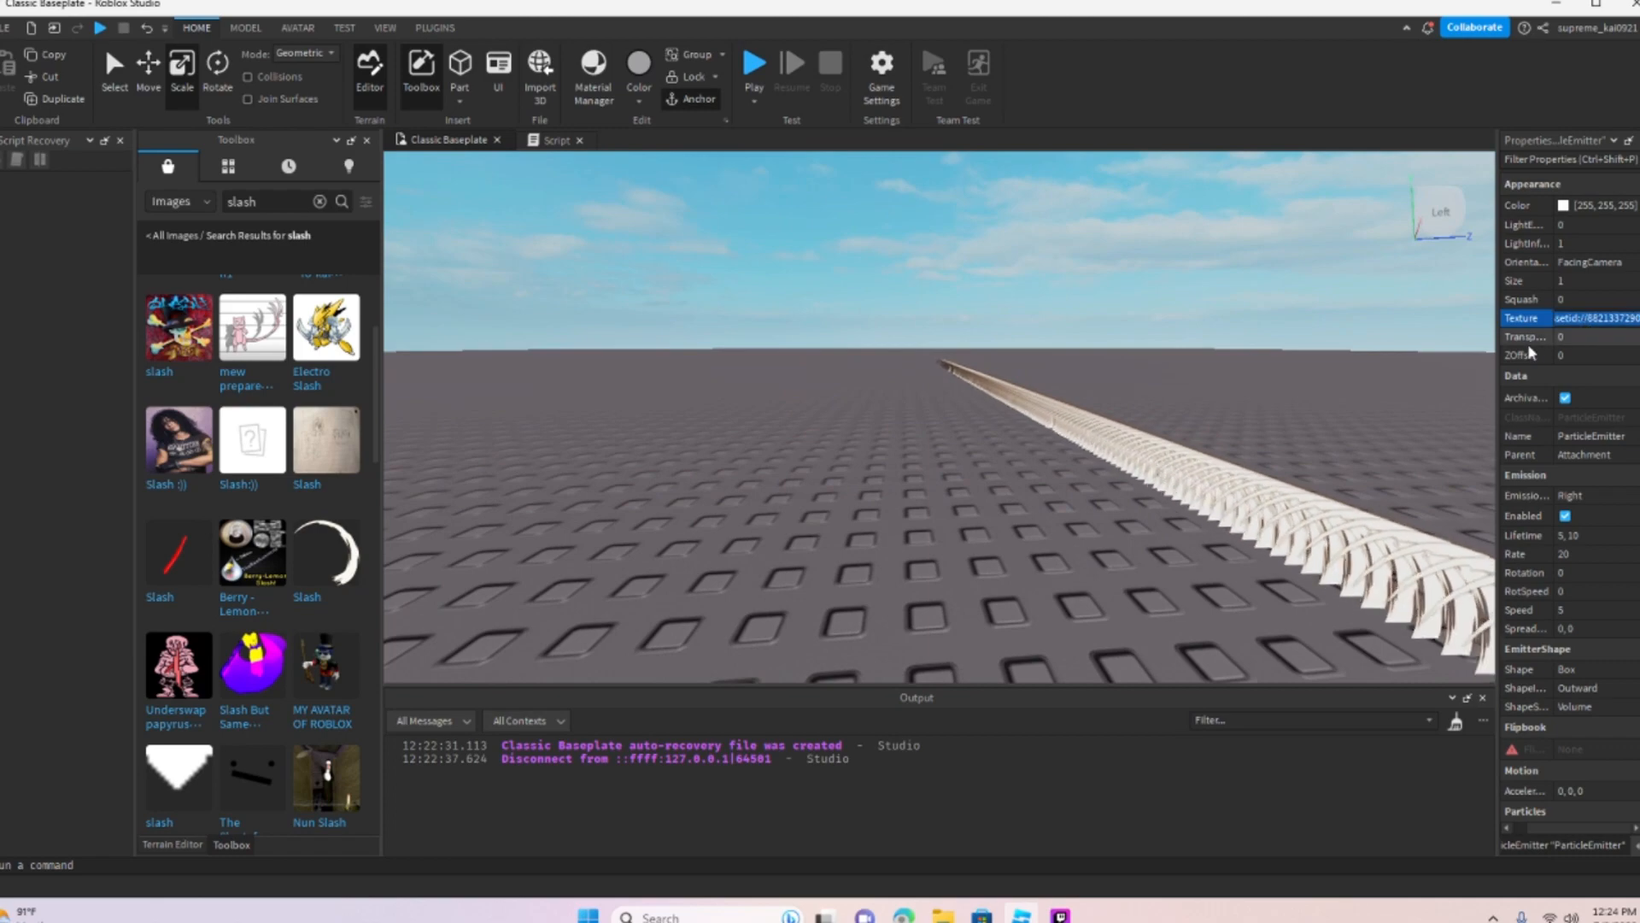
{"action": "key", "text": "ctrl+v"}
{"action": "key", "text": "Return"}
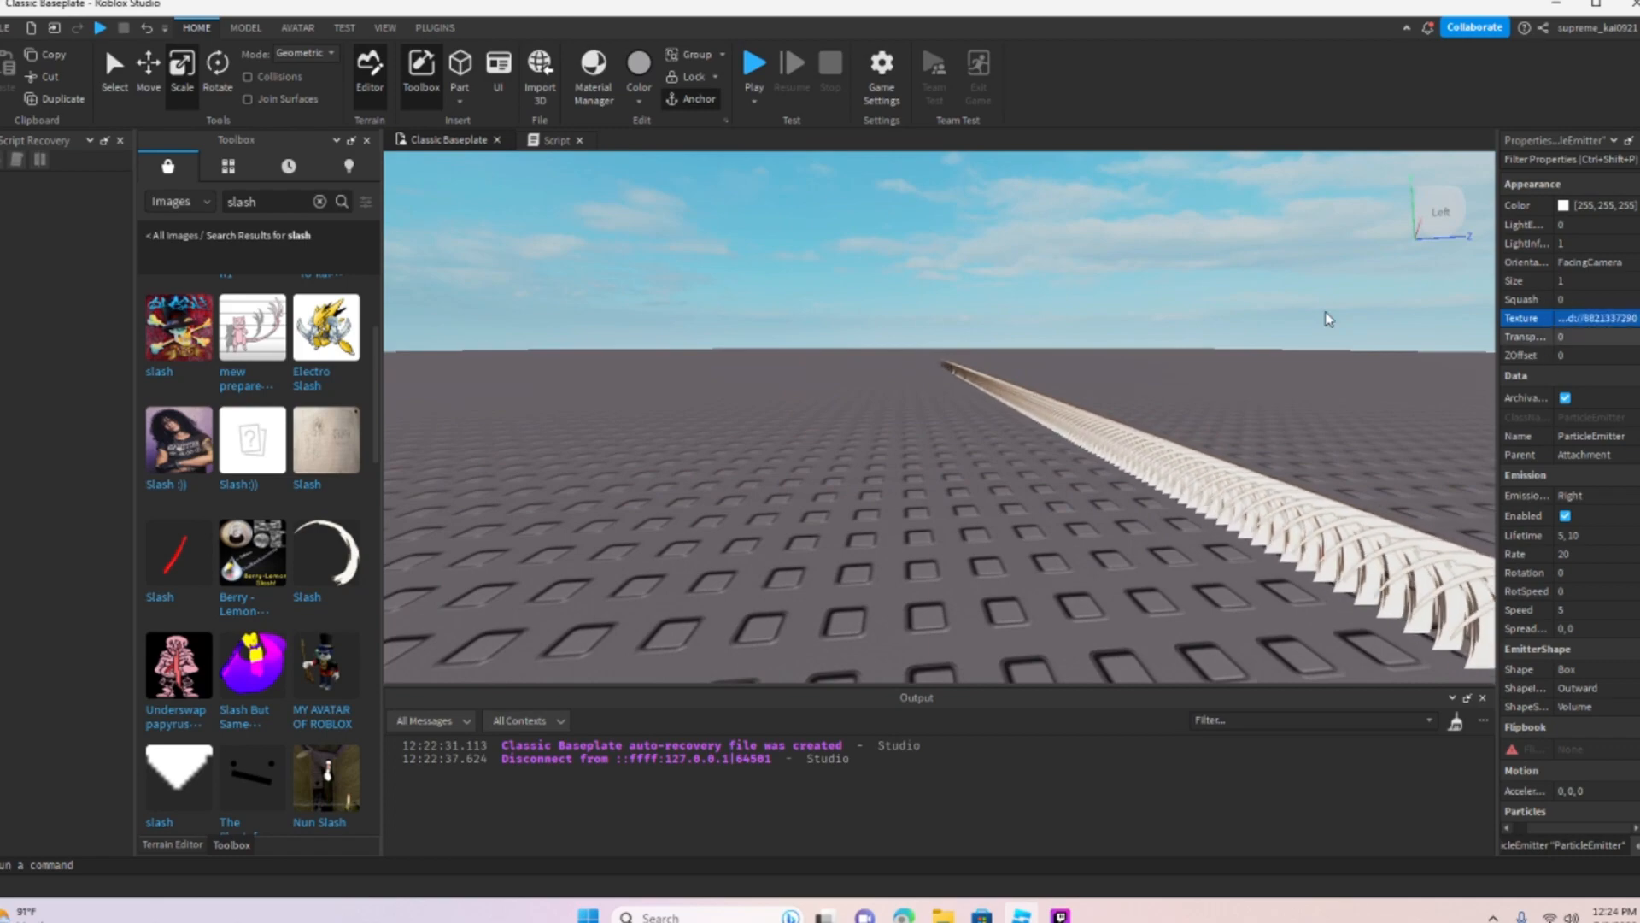
{"action": "right_click_drag", "start_coordinate": [1079, 269], "coordinate": [1085, 259]}
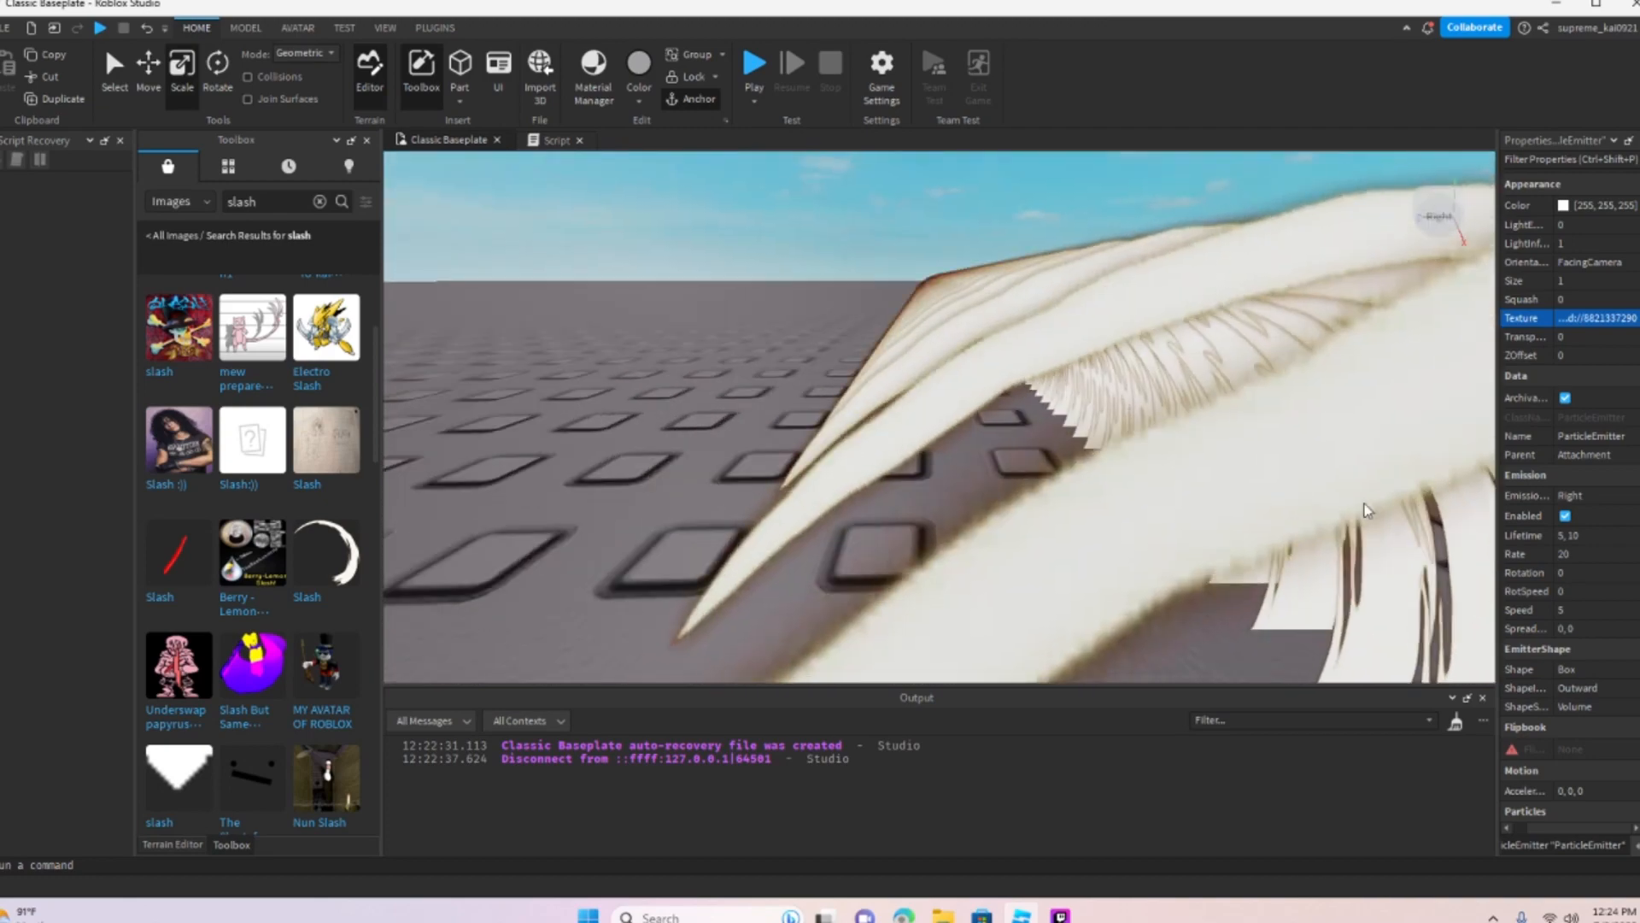
{"action": "right_click_drag", "start_coordinate": [1264, 537], "coordinate": [1264, 534]}
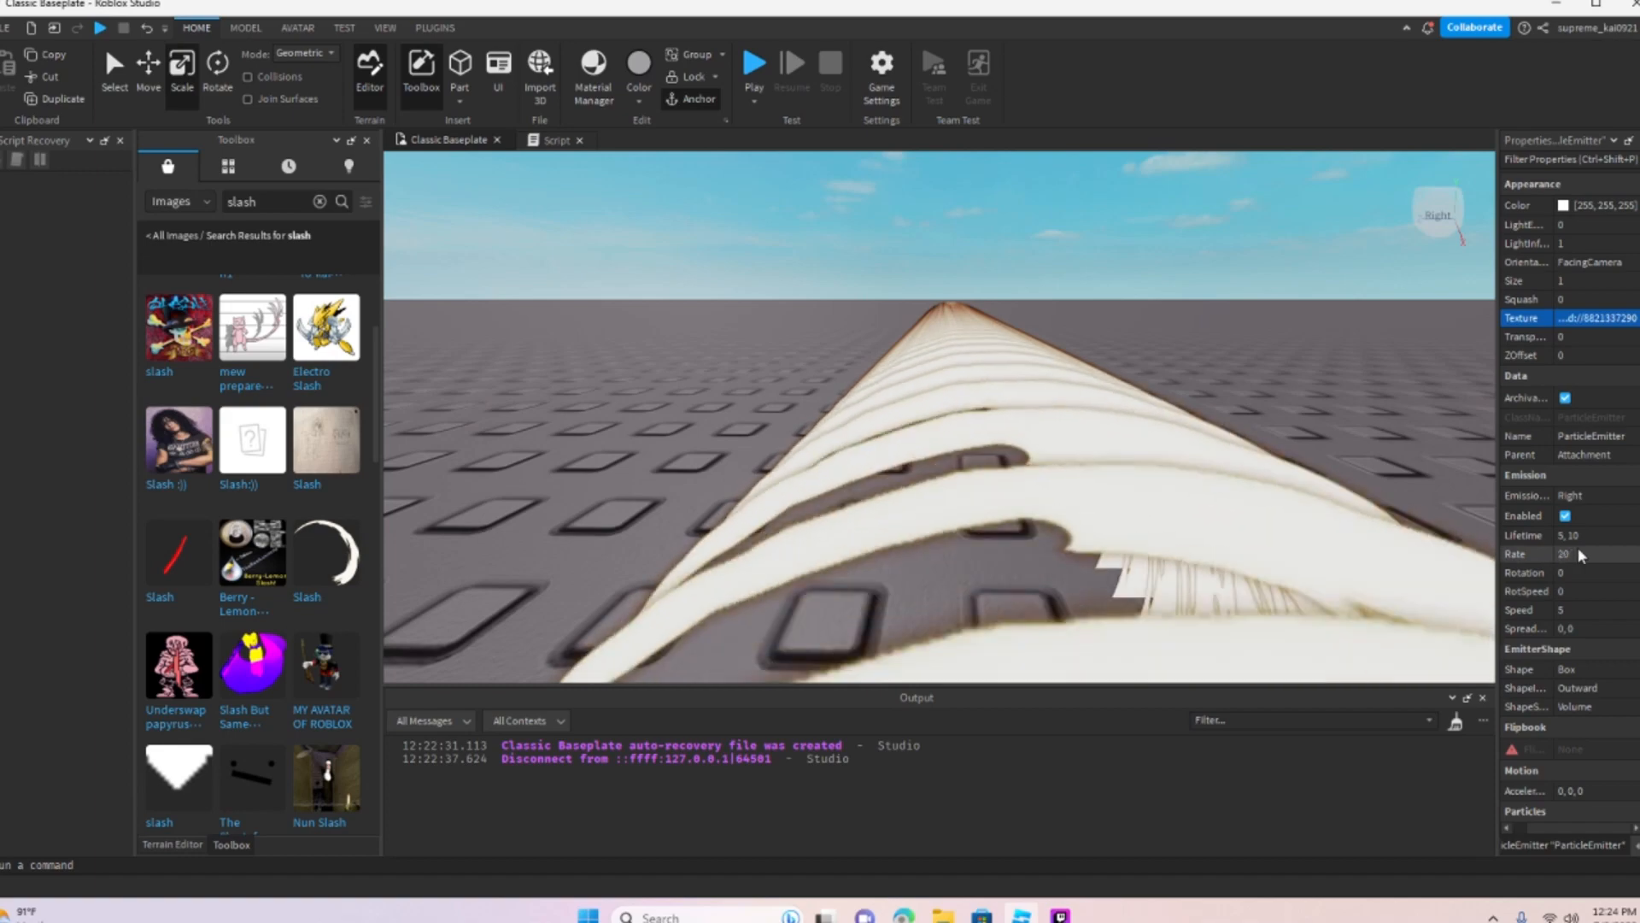
{"action": "right_click_drag", "start_coordinate": [1166, 449], "coordinate": [1166, 449]}
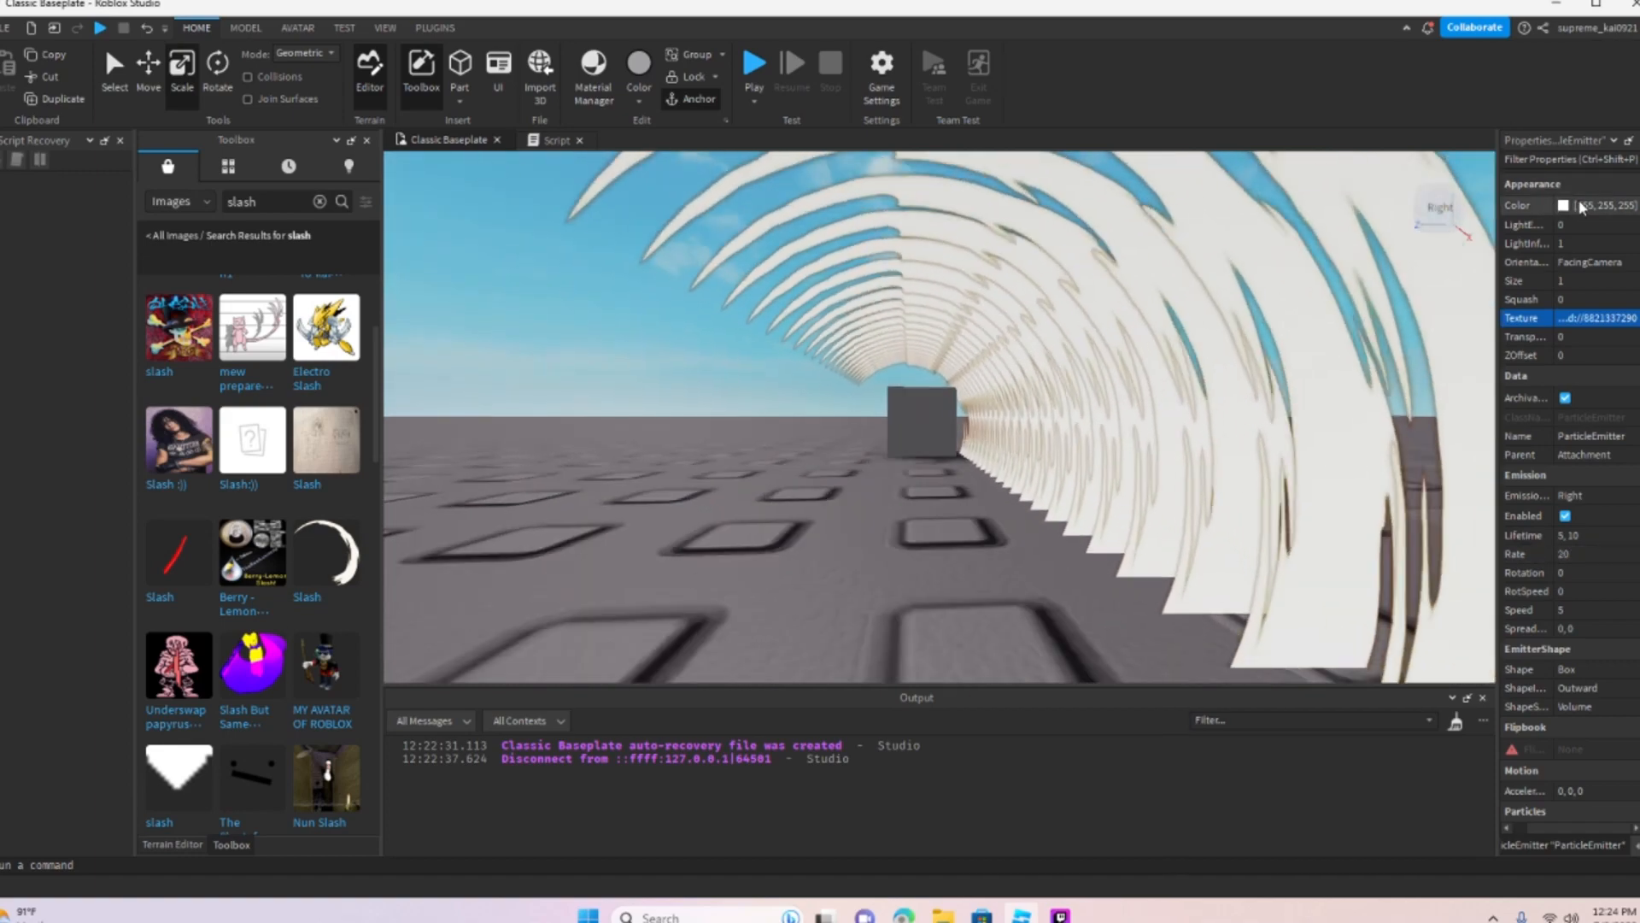
{"action": "left_click", "coordinate": [1591, 206]}
{"action": "left_click", "coordinate": [1629, 206]}
{"action": "left_click_drag", "start_coordinate": [895, 278], "coordinate": [507, 435]}
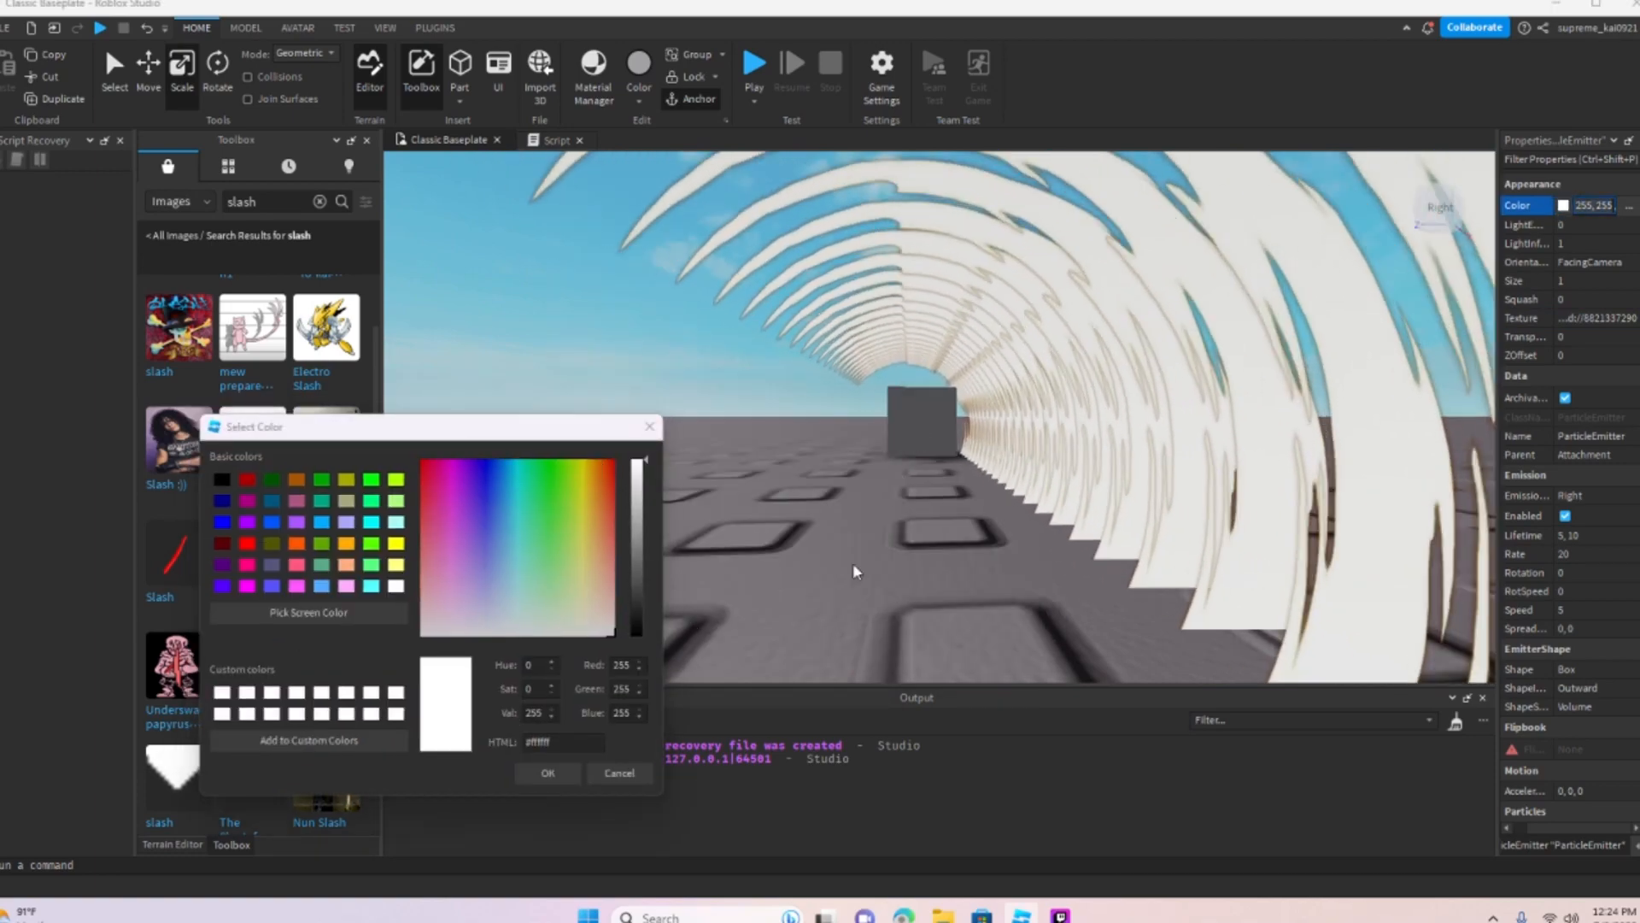
{"action": "left_click", "coordinate": [618, 778]}
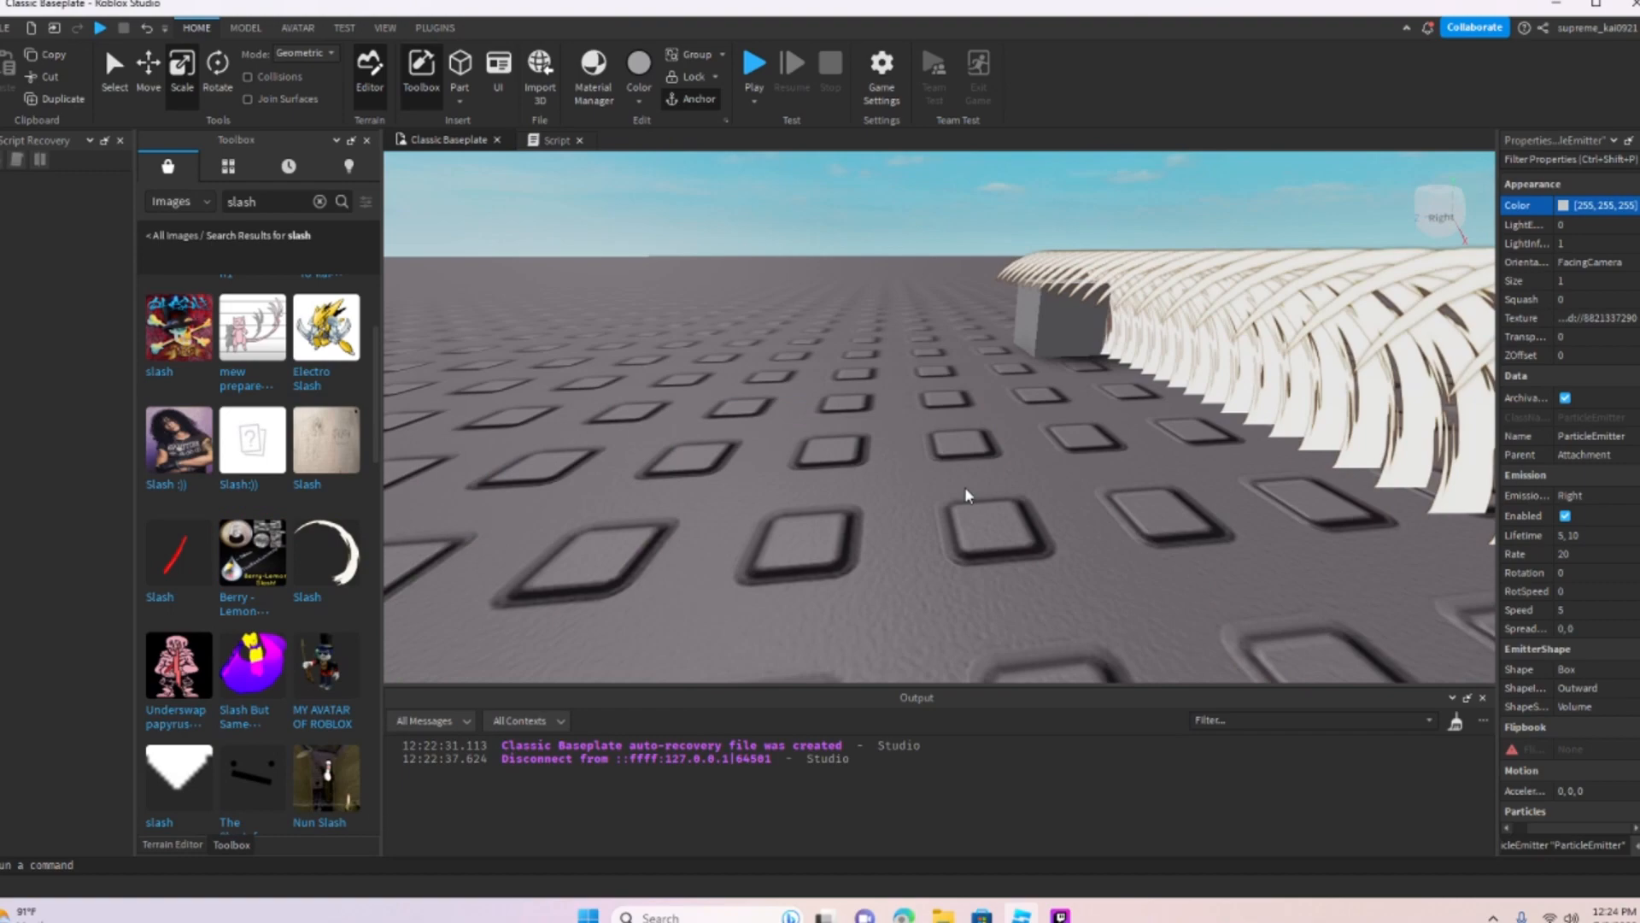
{"action": "scroll", "coordinate": [965, 488], "scroll_direction": "down", "scroll_amount": 5}
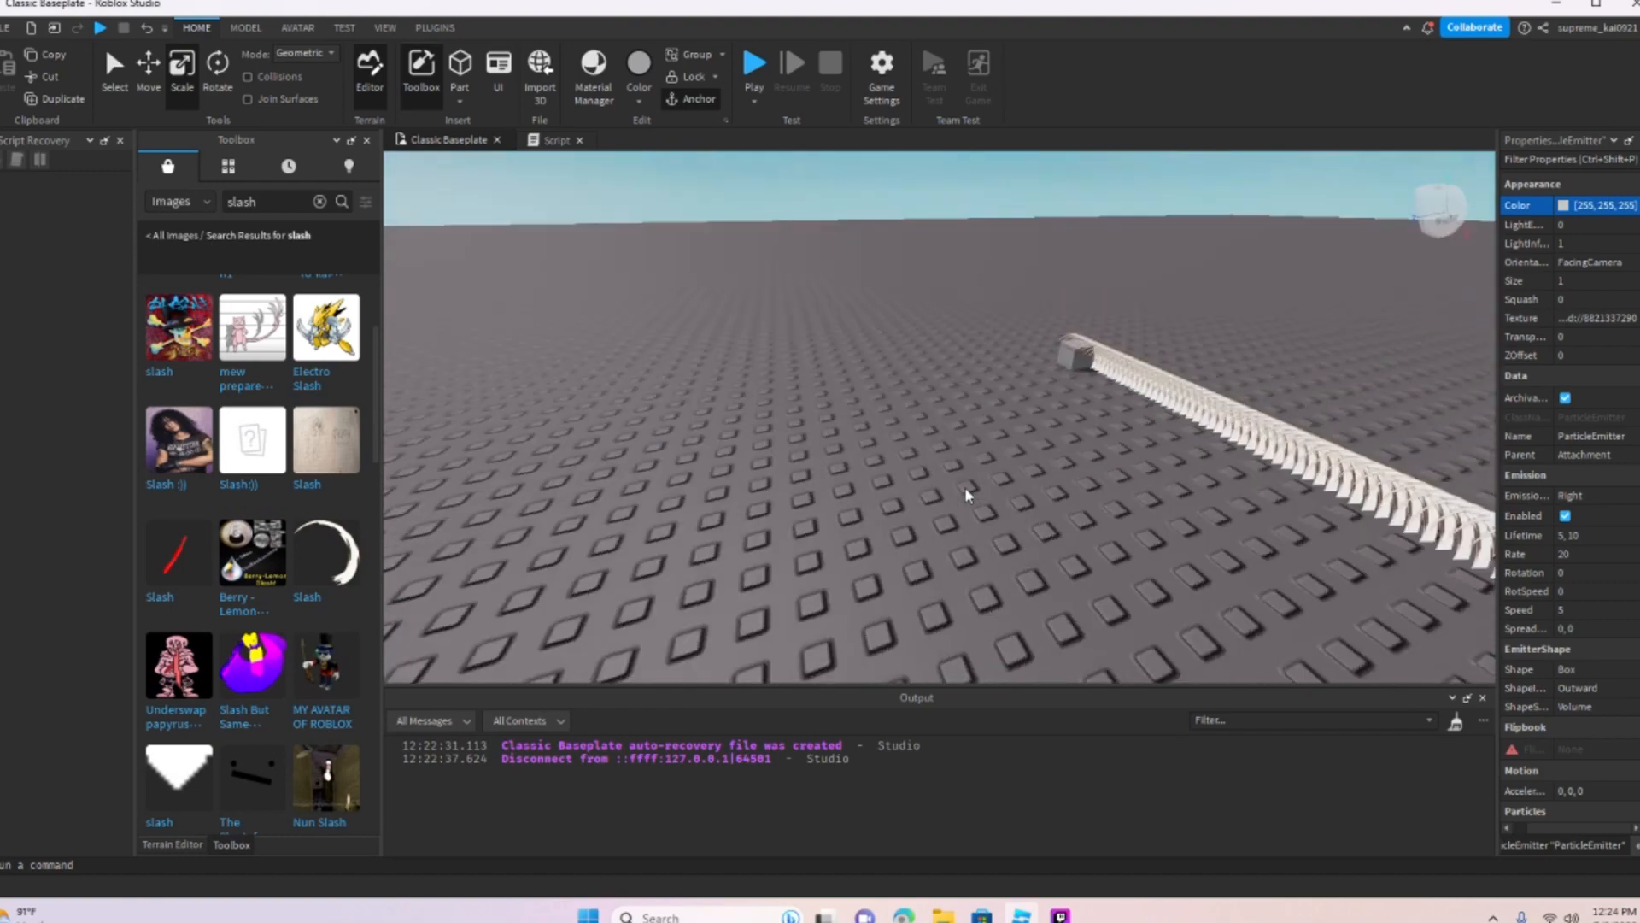
{"action": "right_click_drag", "start_coordinate": [965, 488], "coordinate": [1031, 455]}
{"action": "scroll", "coordinate": [1031, 461], "scroll_direction": "down", "scroll_amount": 3}
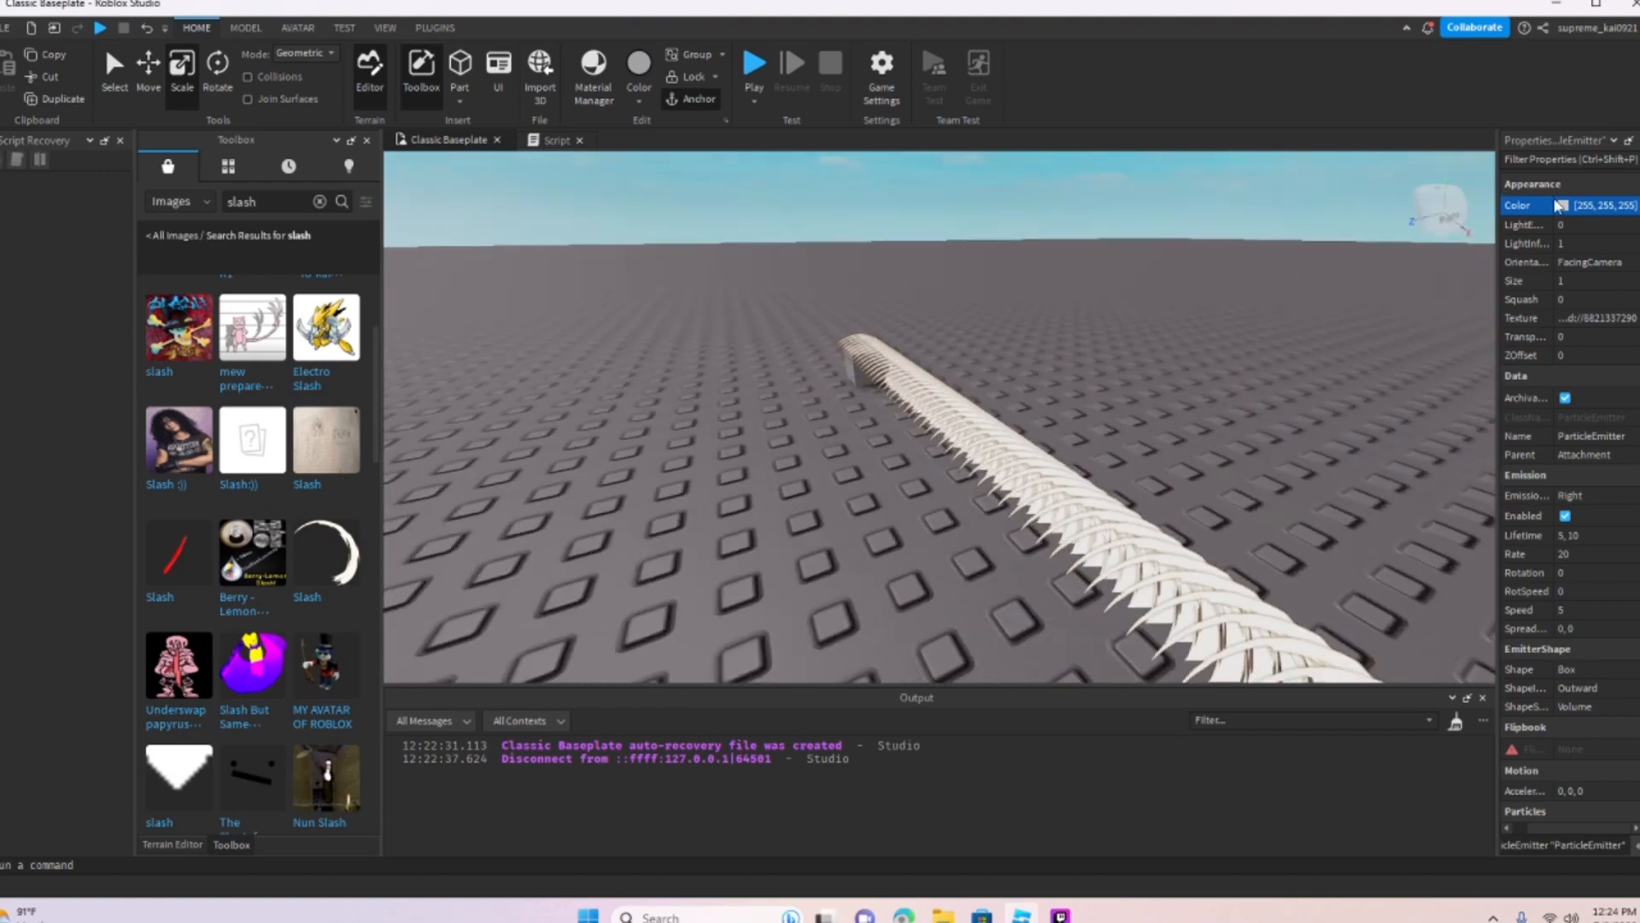
{"action": "left_click", "coordinate": [1591, 205]}
{"action": "left_click", "coordinate": [1629, 205]}
{"action": "left_click_drag", "start_coordinate": [857, 273], "coordinate": [564, 376]}
{"action": "left_click_drag", "start_coordinate": [644, 418], "coordinate": [807, 678]}
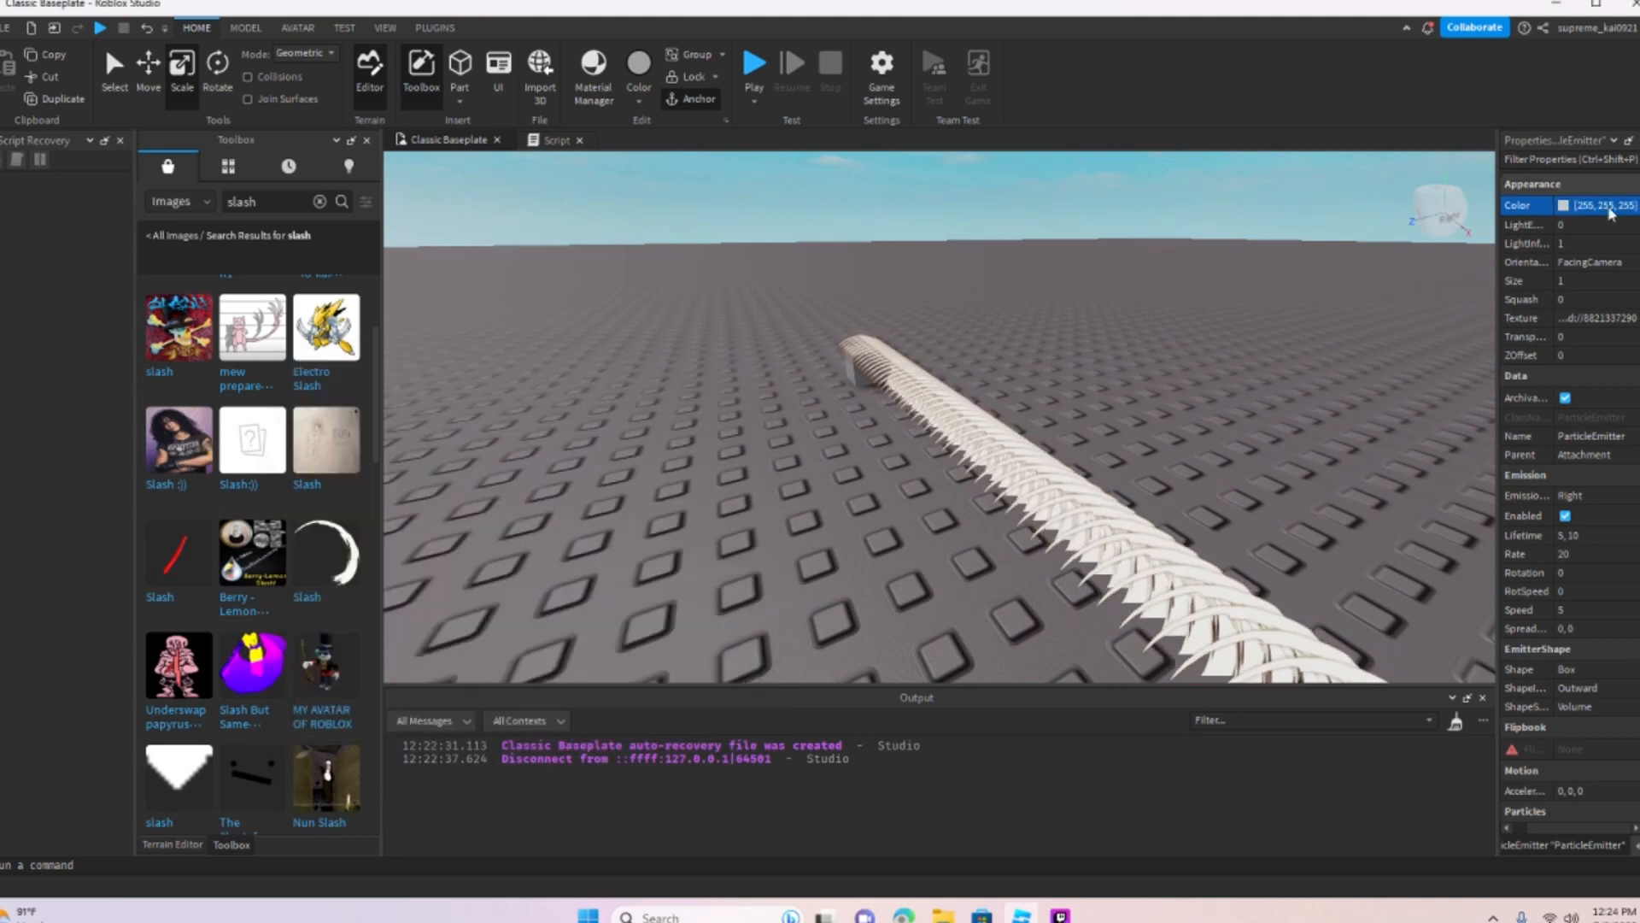
Step: Set the start colour of the ParticleEmitter's Color sequence to orange-yellow #ffb700
{"action": "left_click", "coordinate": [1631, 208]}
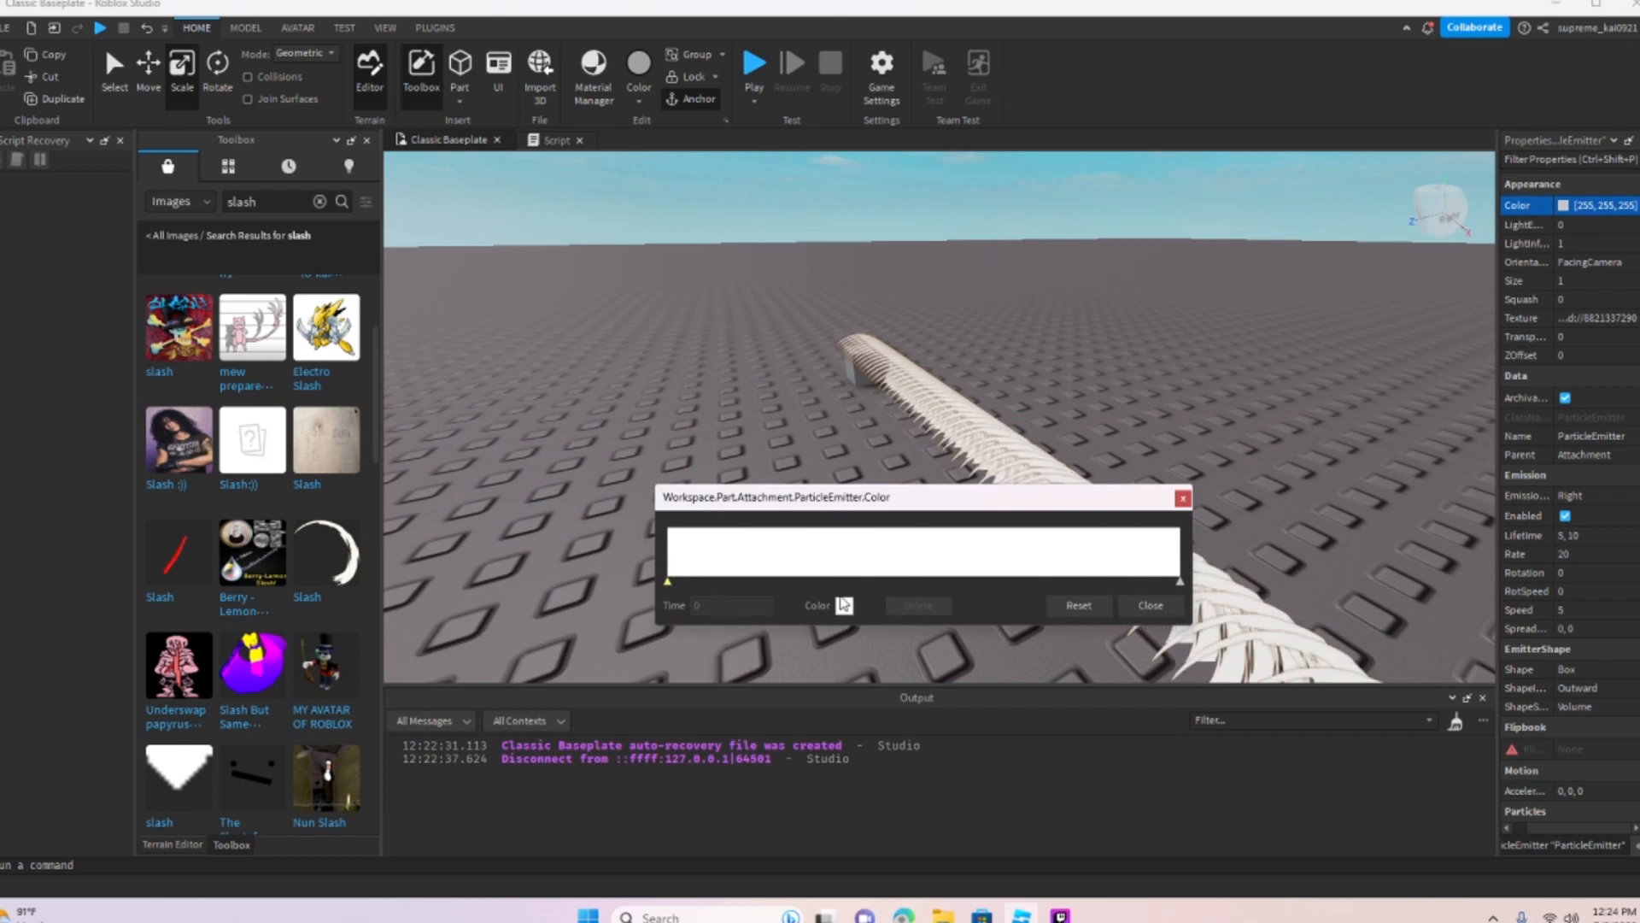
{"action": "left_click", "coordinate": [844, 605]}
{"action": "left_click_drag", "start_coordinate": [576, 402], "coordinate": [673, 407]}
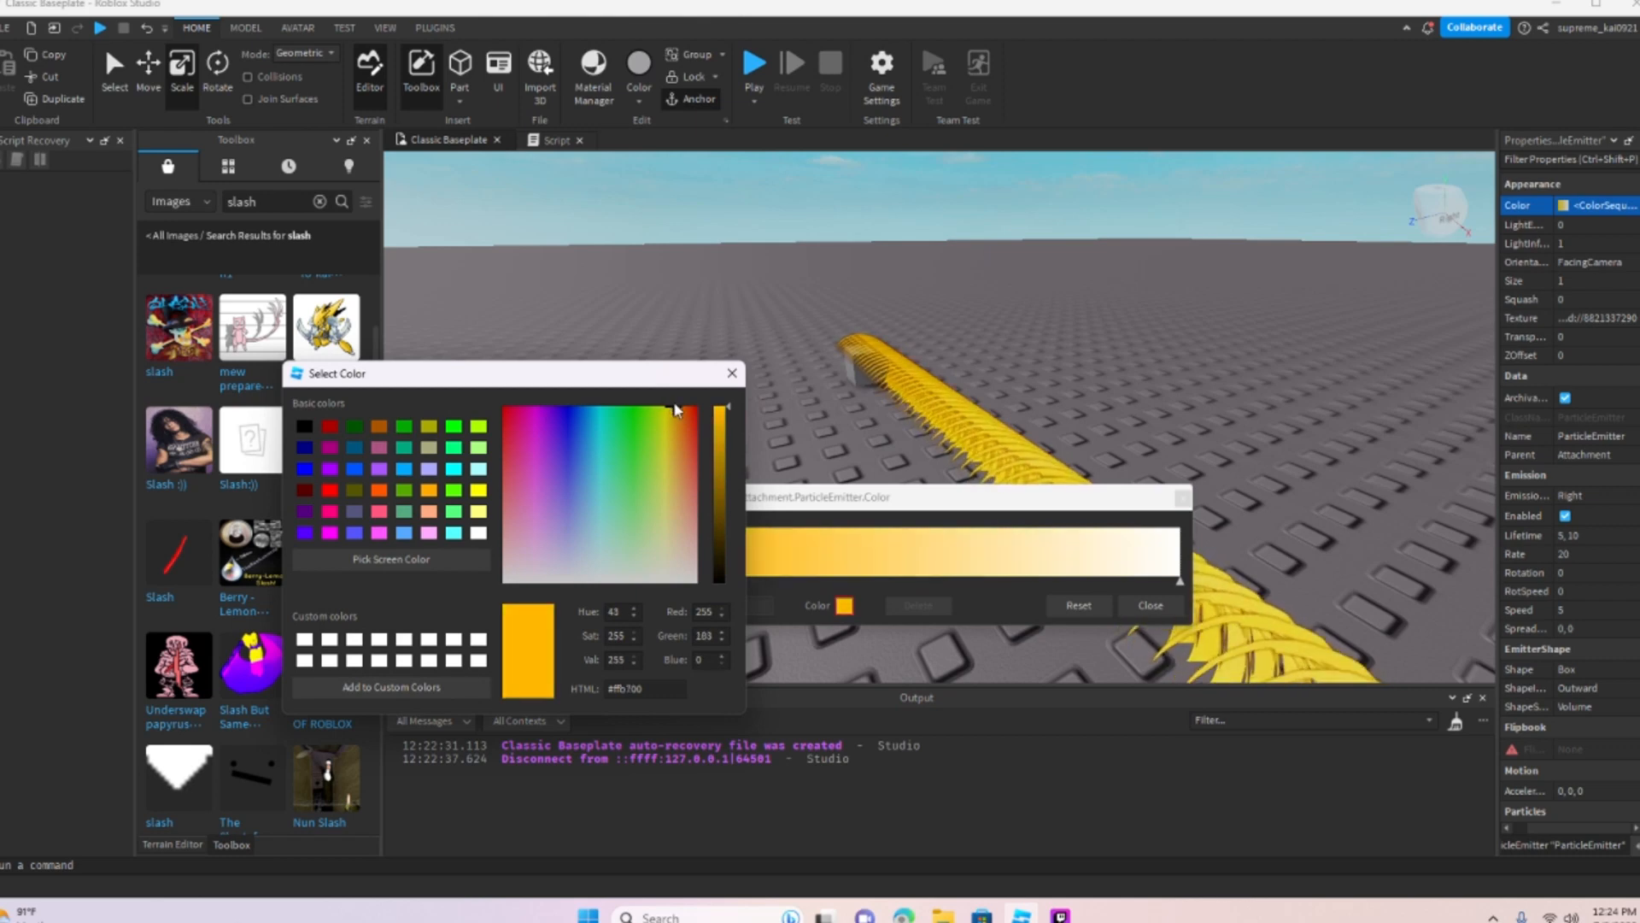
{"action": "left_click", "coordinate": [732, 374]}
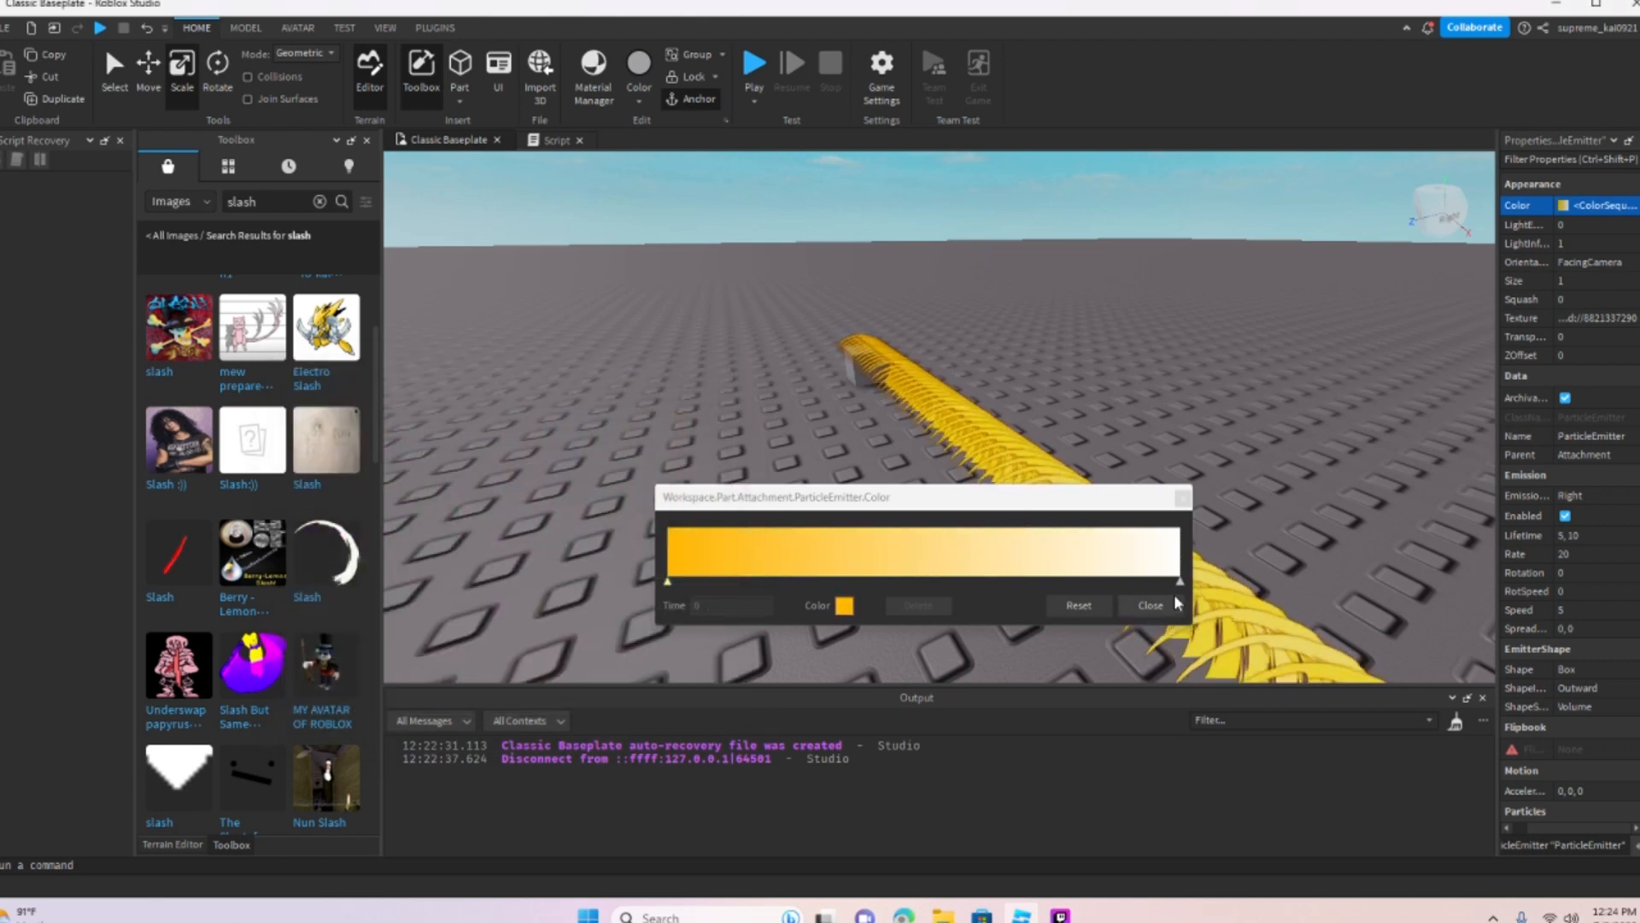
Step: Set the end colour of the ParticleEmitter's Color sequence to red-orange #ff4e08 and close the colour editors
{"action": "left_click", "coordinate": [845, 605]}
{"action": "left_click_drag", "start_coordinate": [814, 279], "coordinate": [485, 353]}
{"action": "left_click", "coordinate": [650, 389]}
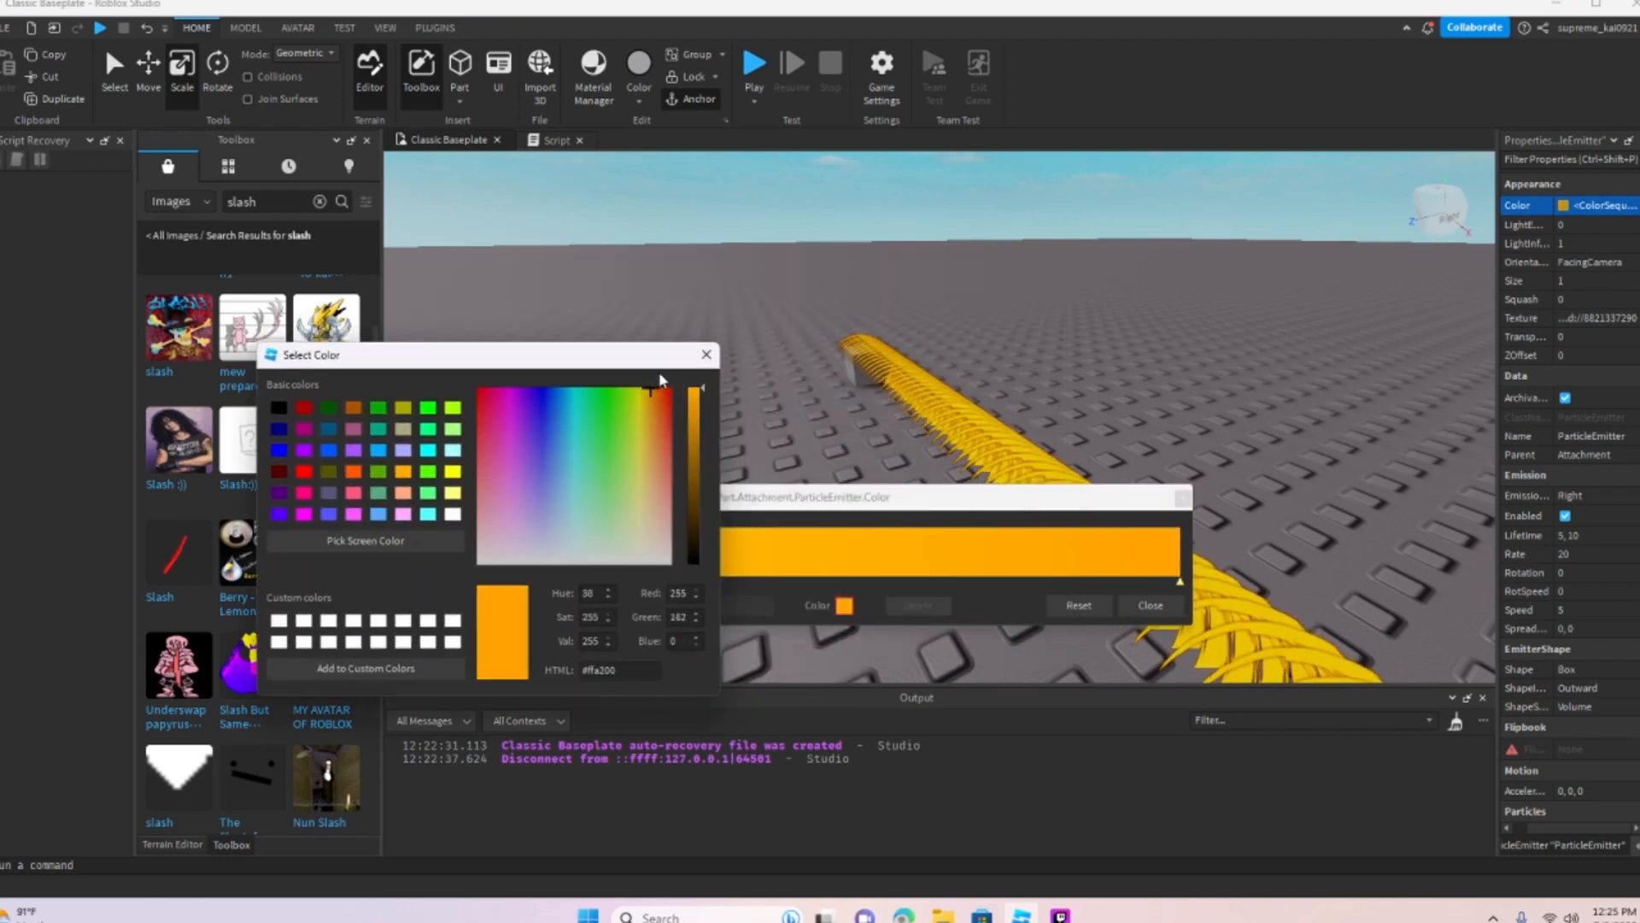
{"action": "left_click_drag", "start_coordinate": [659, 372], "coordinate": [671, 371]}
{"action": "right_click_drag", "start_coordinate": [1007, 297], "coordinate": [1006, 294]}
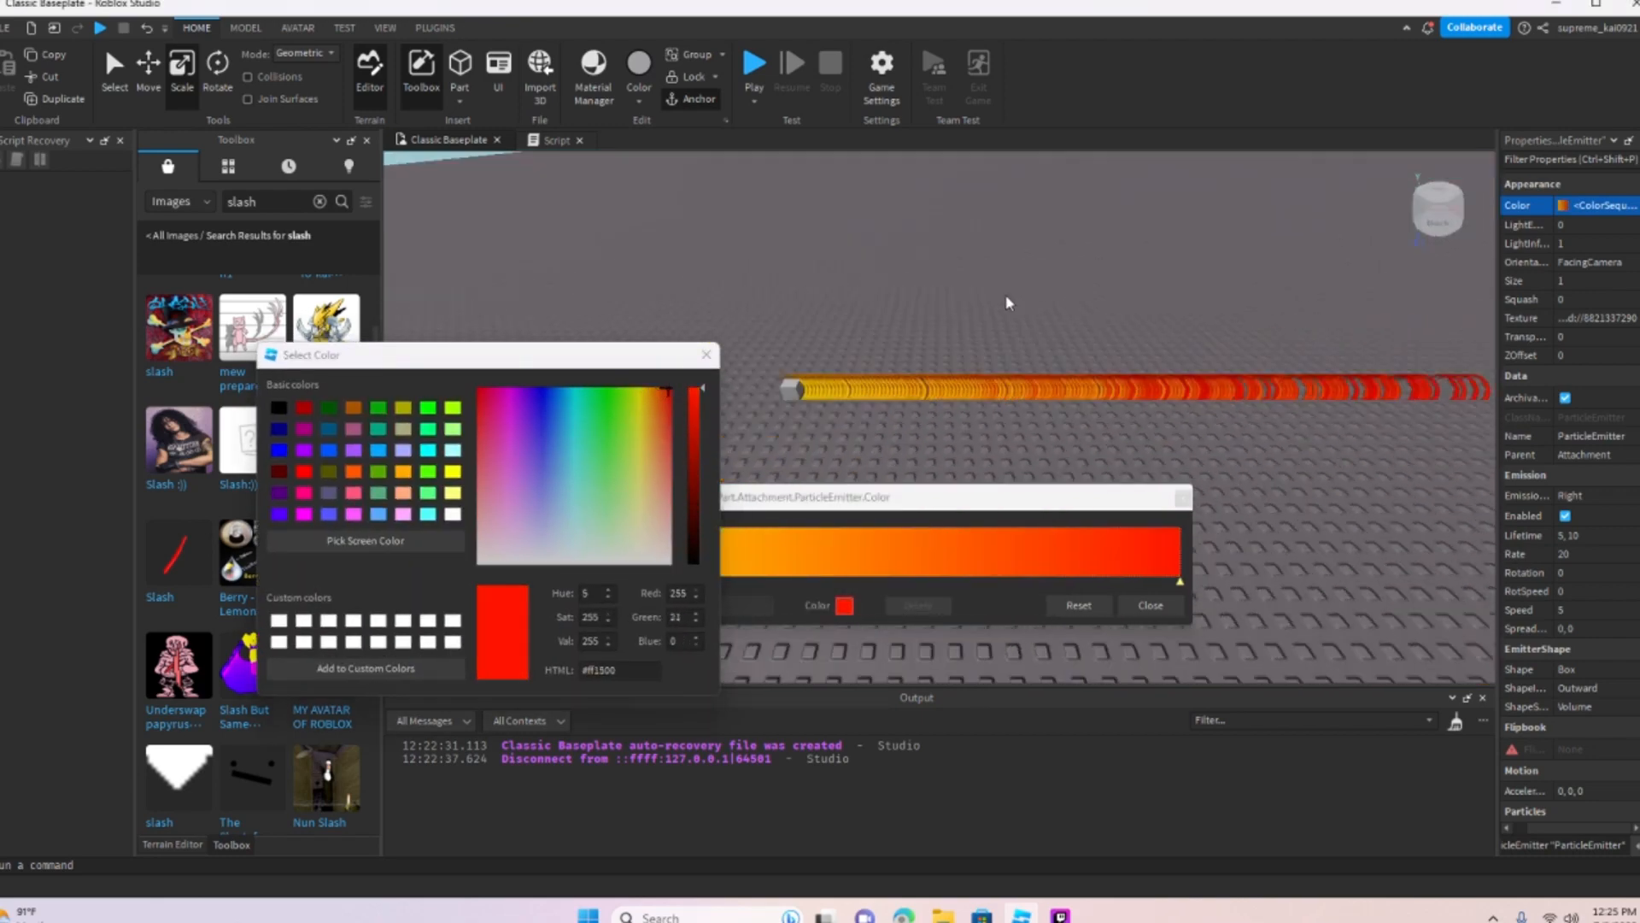
{"action": "left_click", "coordinate": [659, 395]}
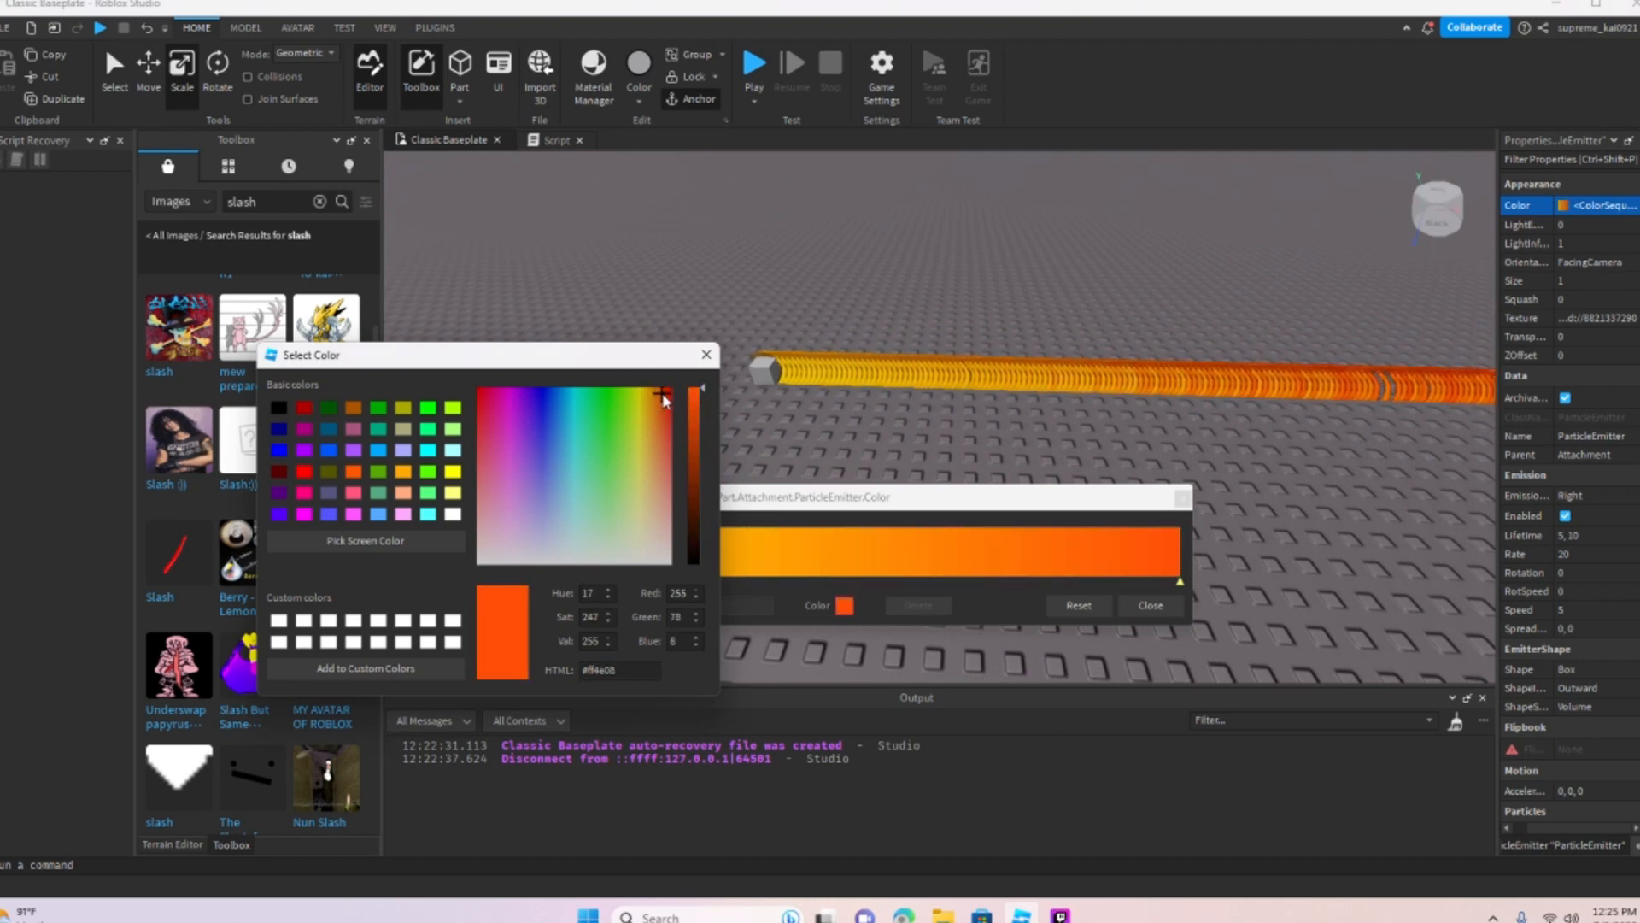
{"action": "left_click", "coordinate": [707, 355]}
{"action": "left_click", "coordinate": [1164, 603]}
{"action": "right_click_drag", "start_coordinate": [1182, 504], "coordinate": [1182, 504]}
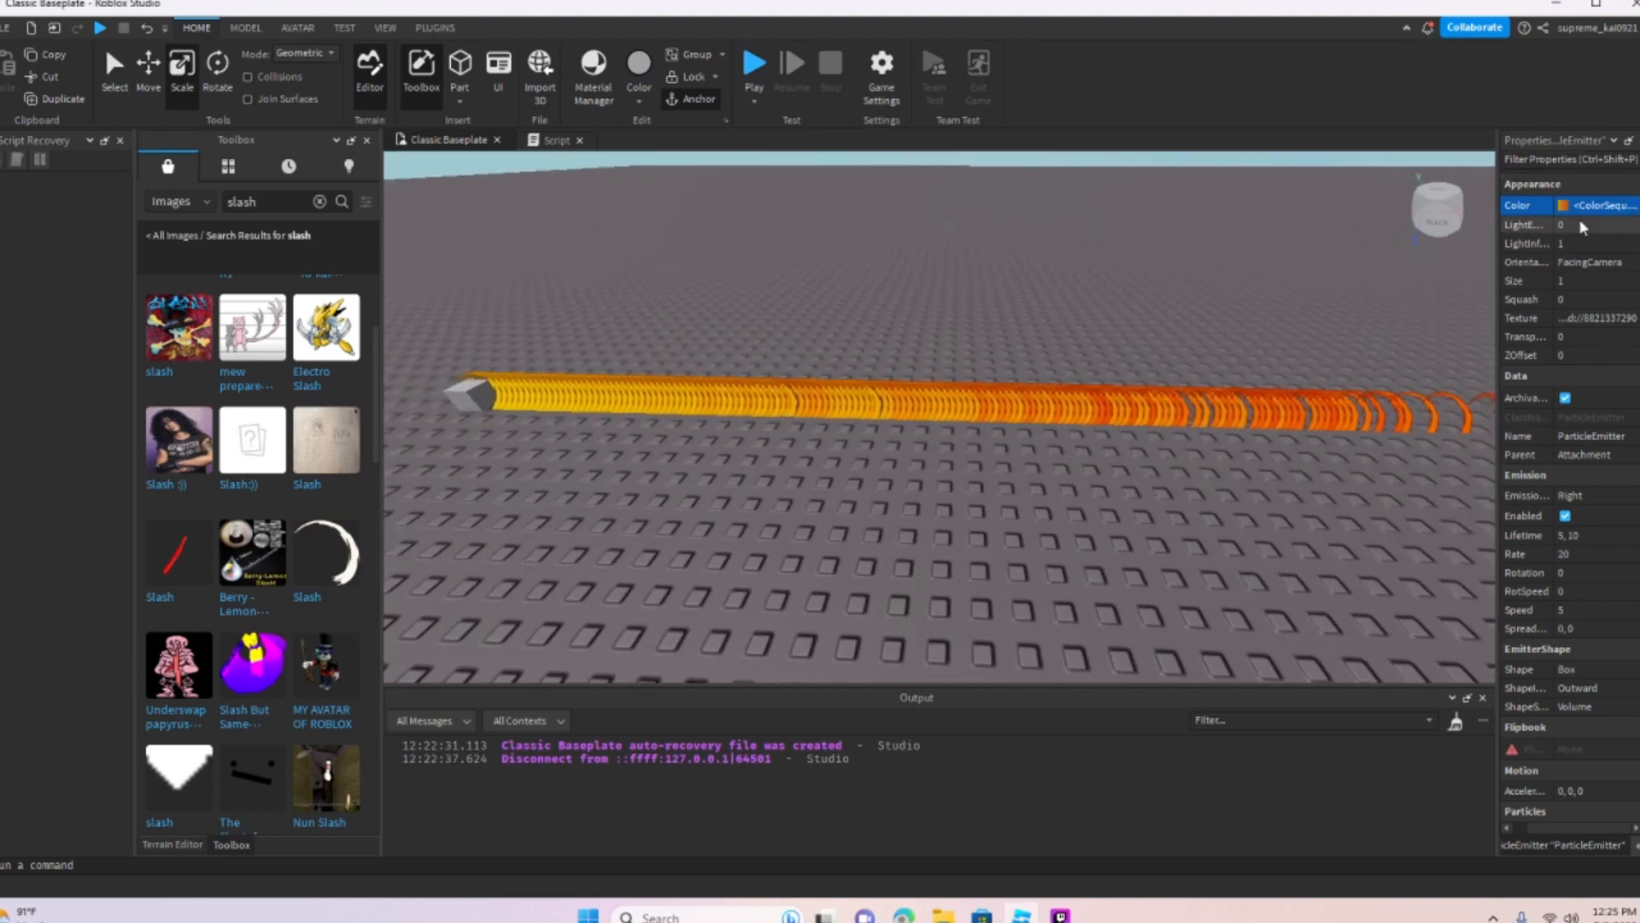
{"action": "right_click_drag", "start_coordinate": [1274, 315], "coordinate": [1273, 316]}
{"action": "key", "text": "w"}
{"action": "right_click_drag", "start_coordinate": [1298, 420], "coordinate": [1298, 420]}
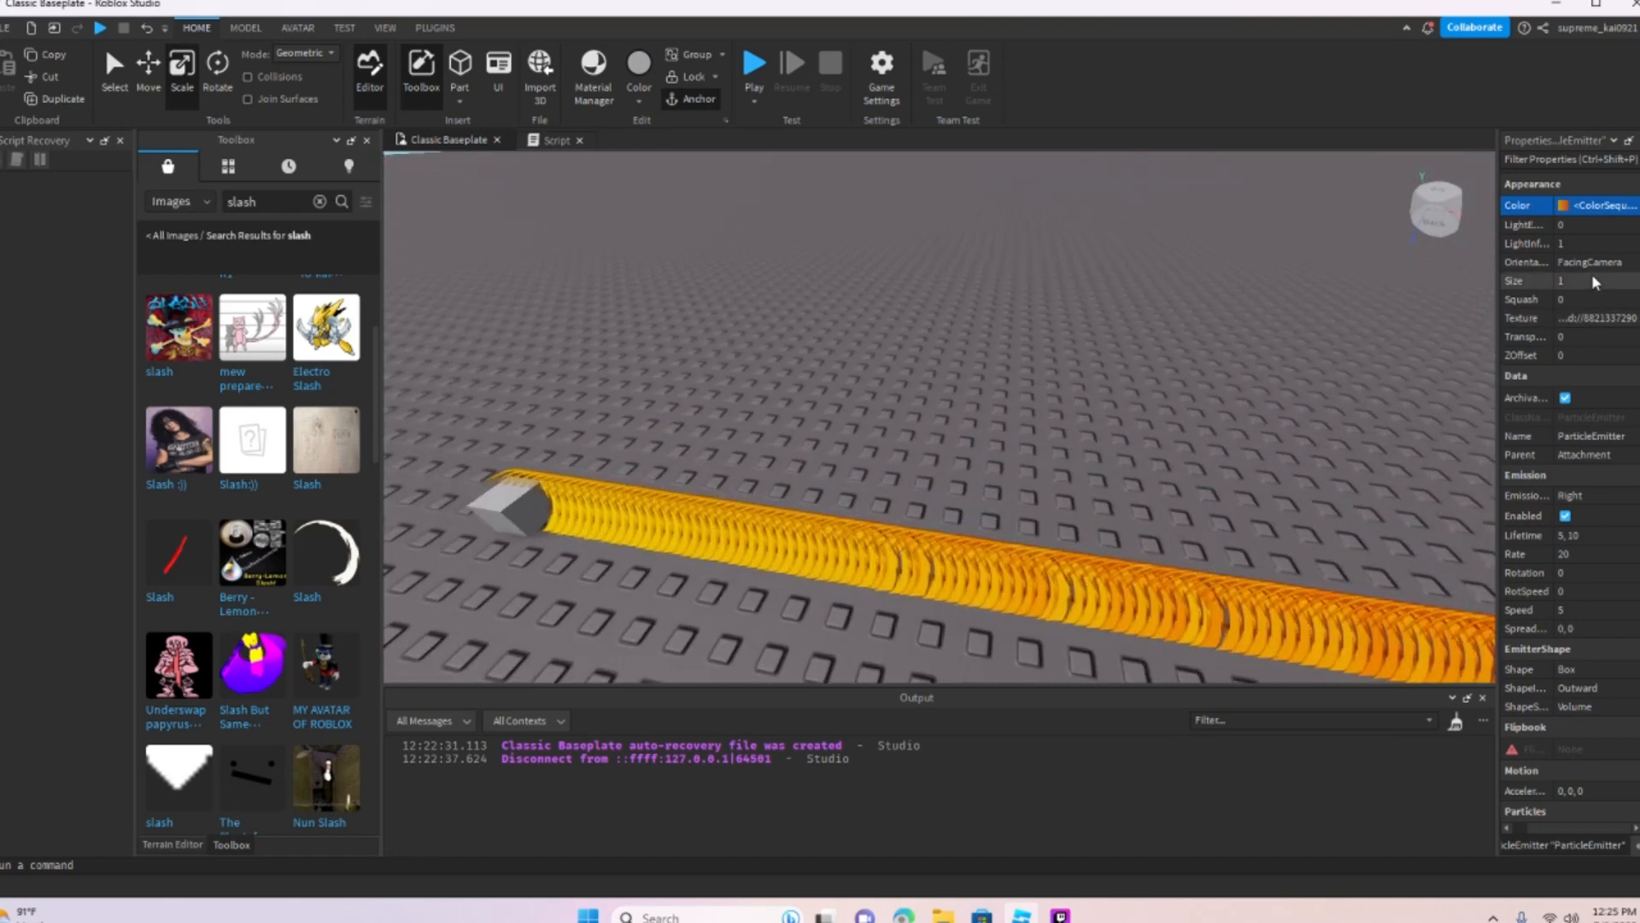
{"action": "left_click", "coordinate": [1576, 226]}
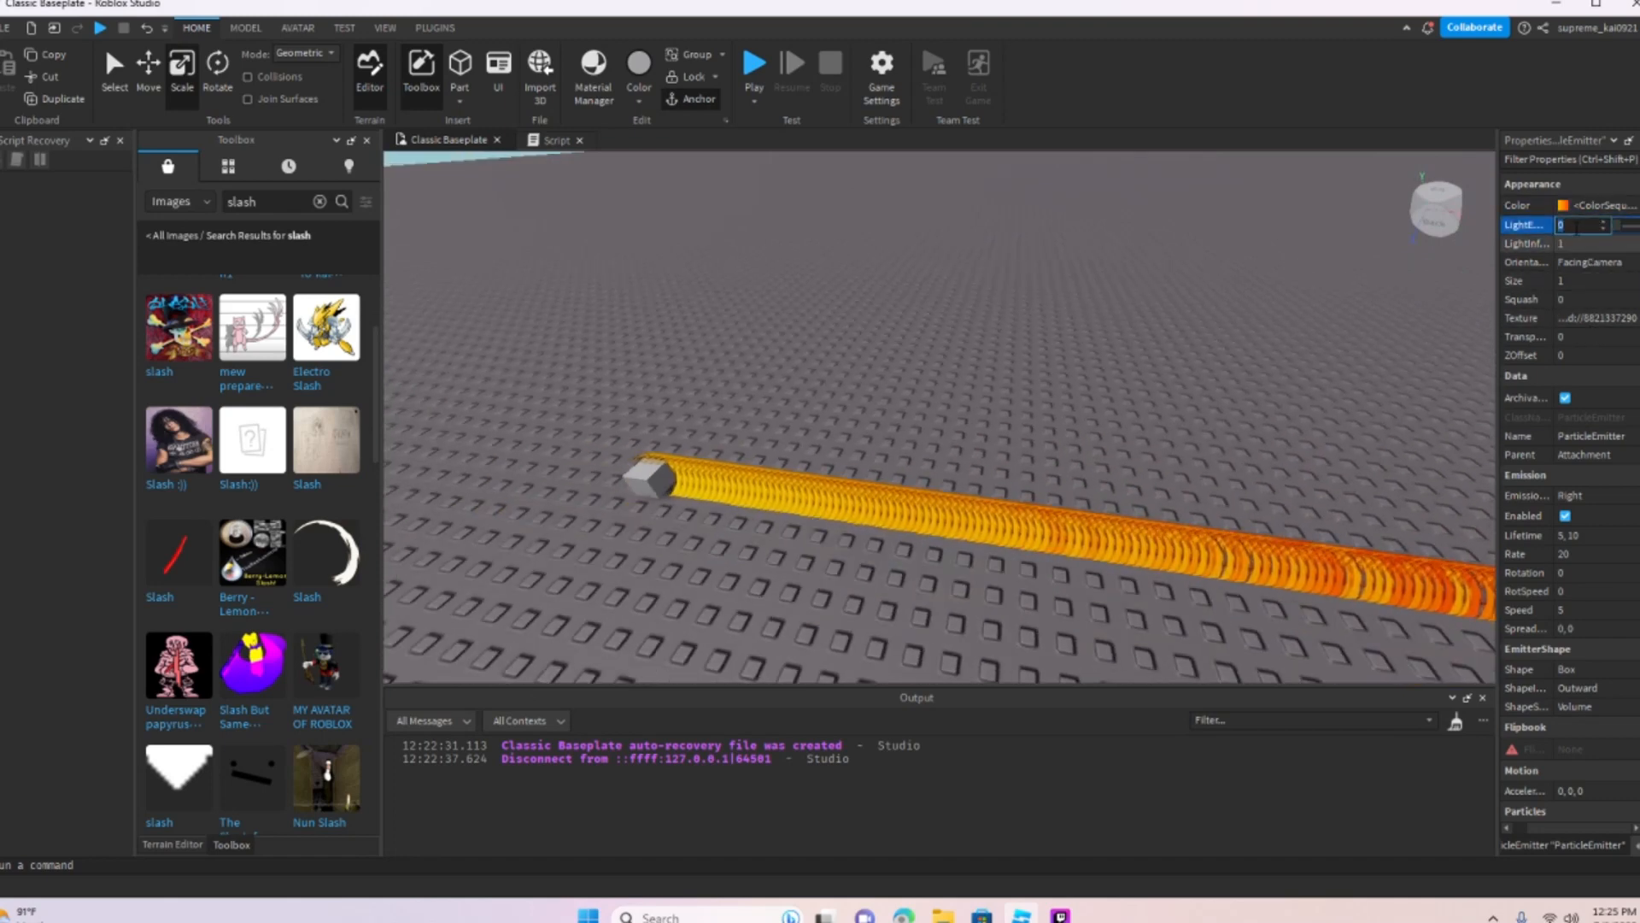
{"action": "key", "text": "BackSpace"}
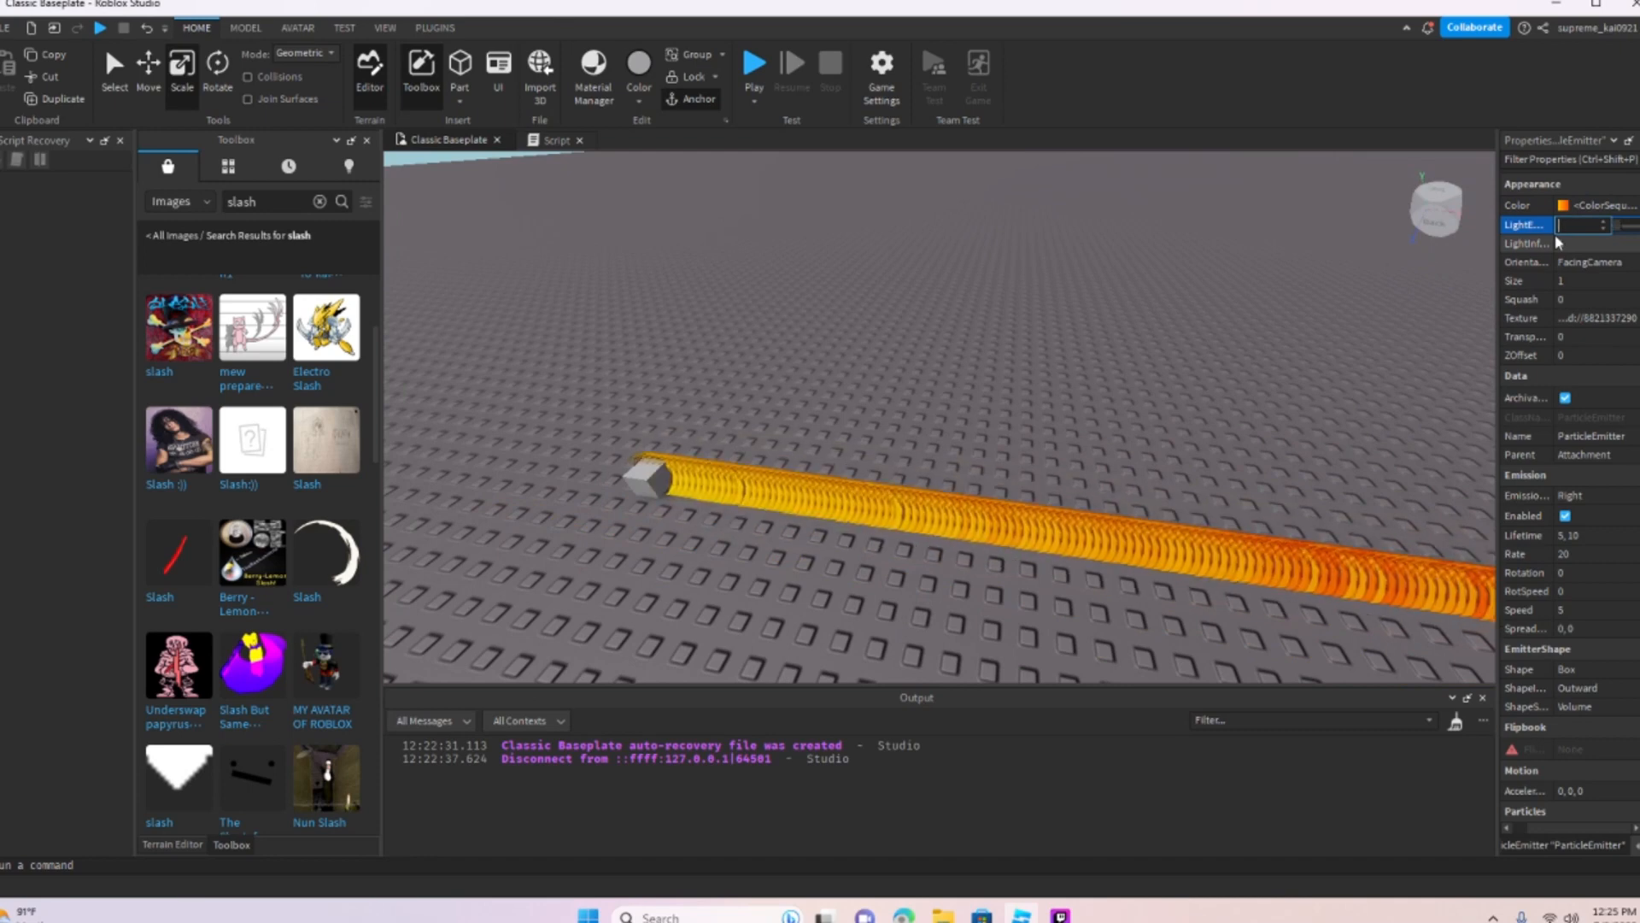
Step: Set the ParticleEmitter's LightInfluence to 0
{"action": "left_click", "coordinate": [1537, 245]}
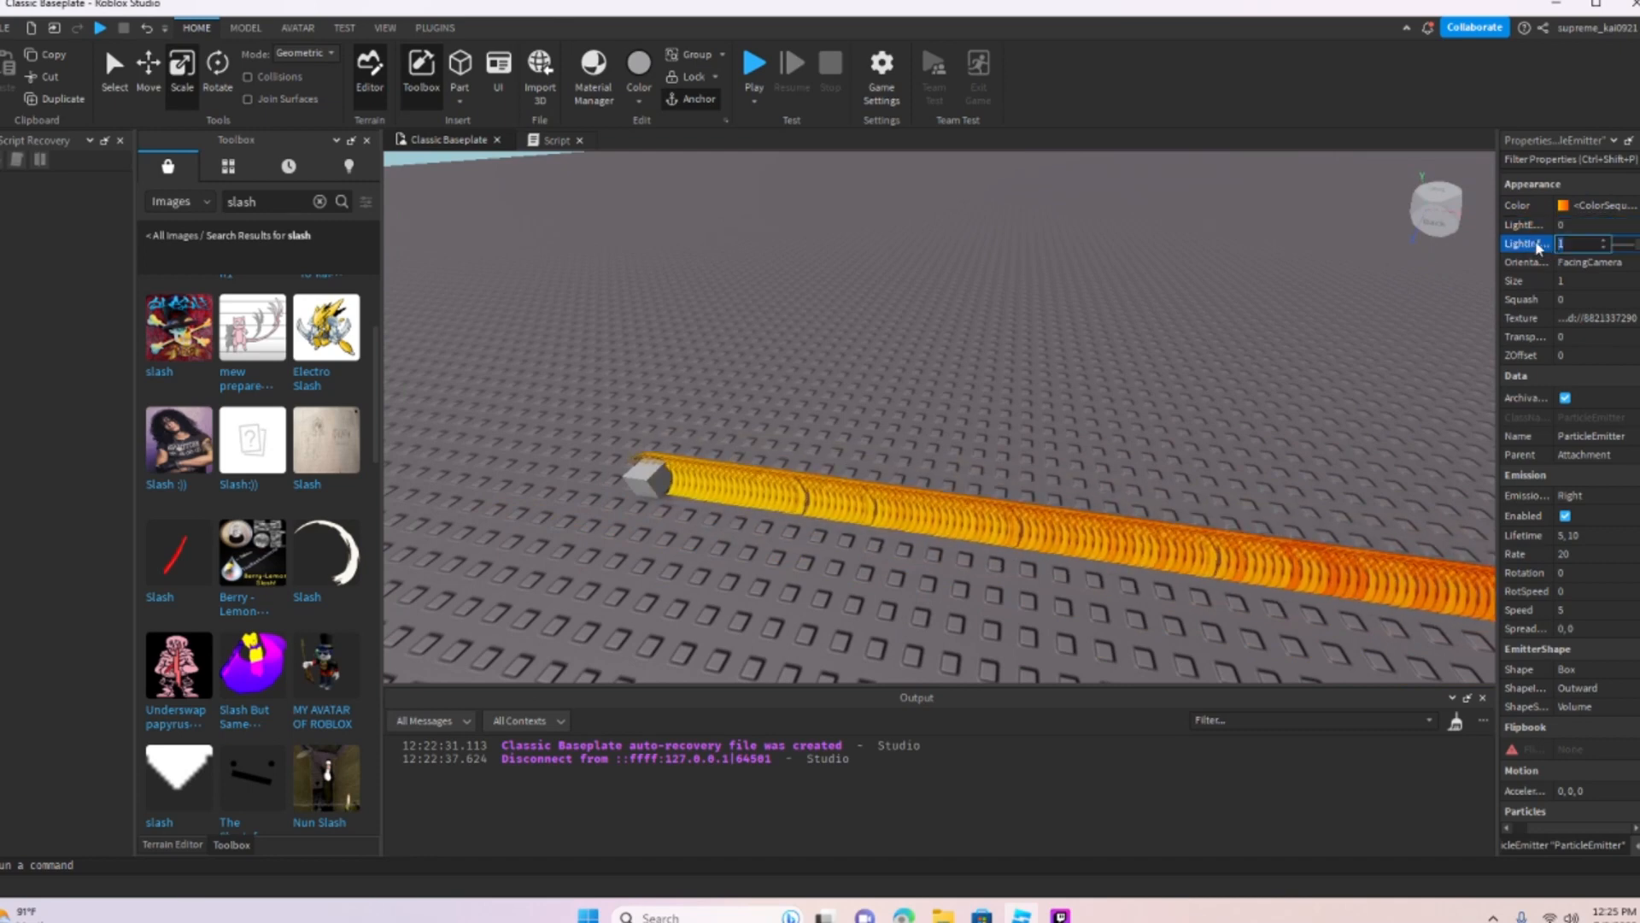
{"action": "right_click_drag", "start_coordinate": [1395, 264], "coordinate": [1391, 264]}
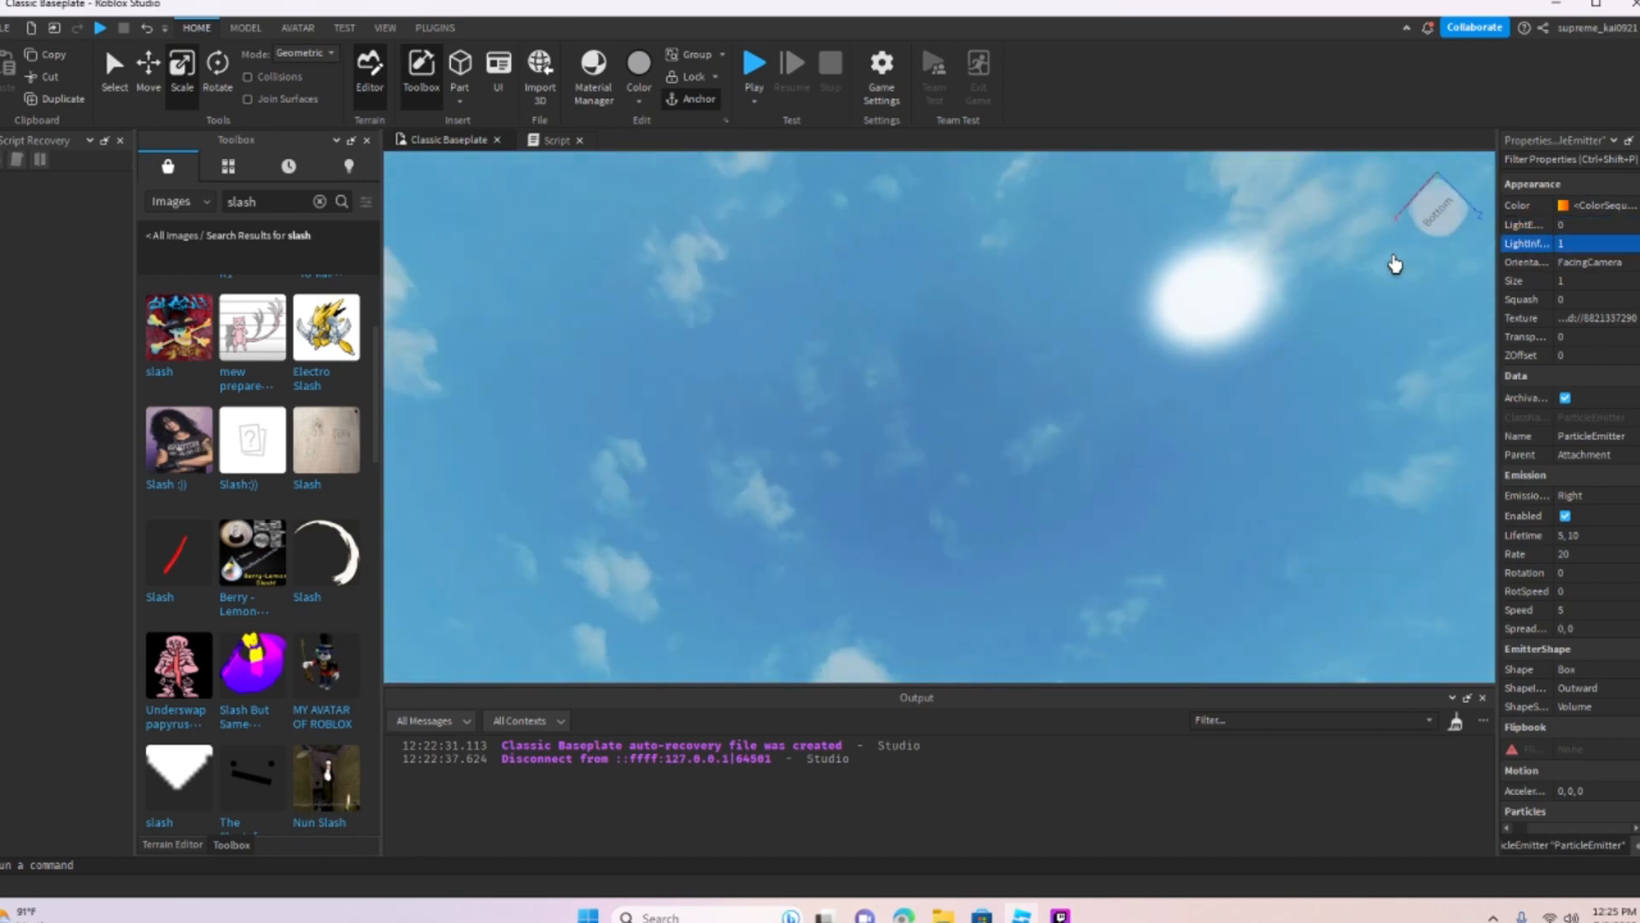
{"action": "right_click_drag", "start_coordinate": [623, 619], "coordinate": [1435, 316]}
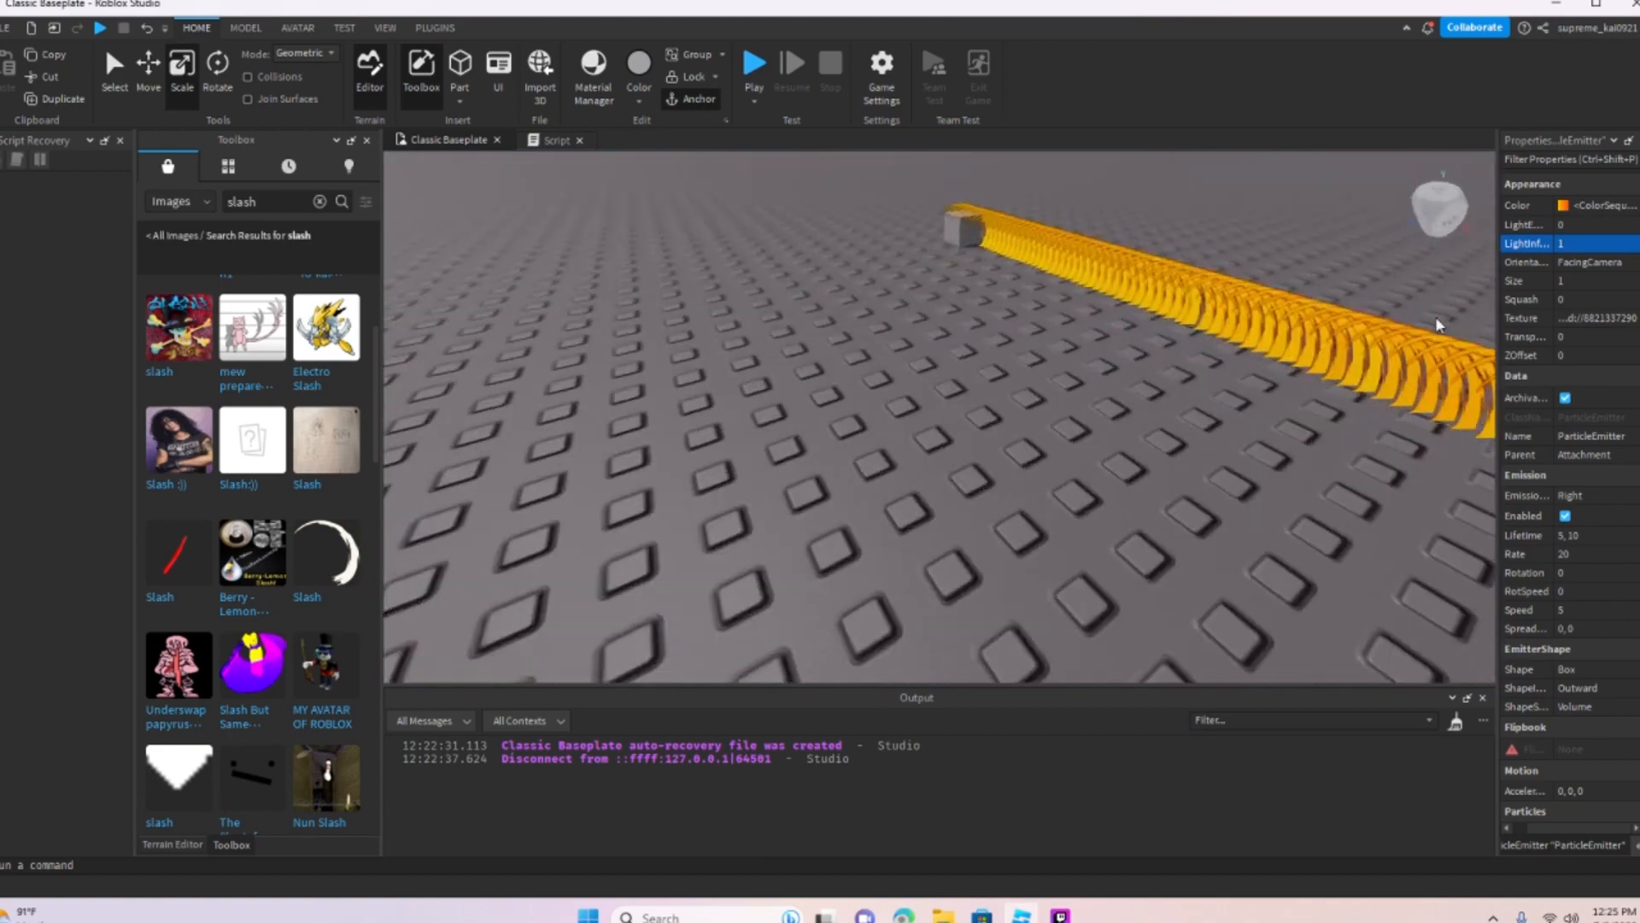
{"action": "left_click", "coordinate": [1567, 244]}
{"action": "type", "text": "0"}
{"action": "key", "text": "Return"}
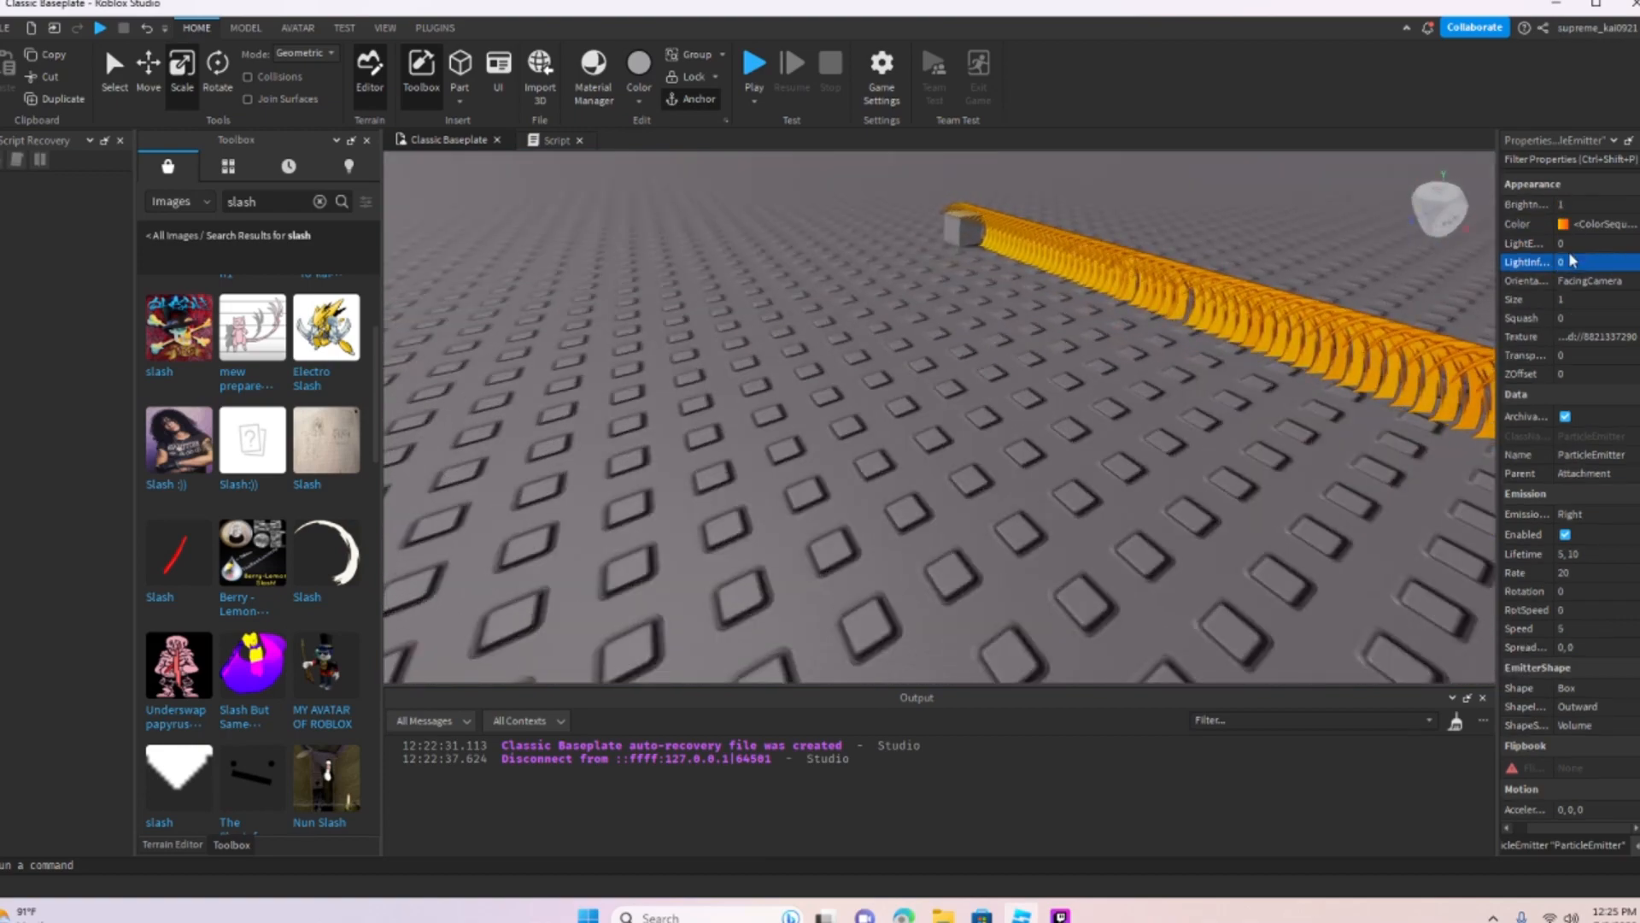
Step: Try a Brightness of 10 on the ParticleEmitter and set it back to 1
{"action": "right_click_drag", "start_coordinate": [1319, 196], "coordinate": [1319, 196]}
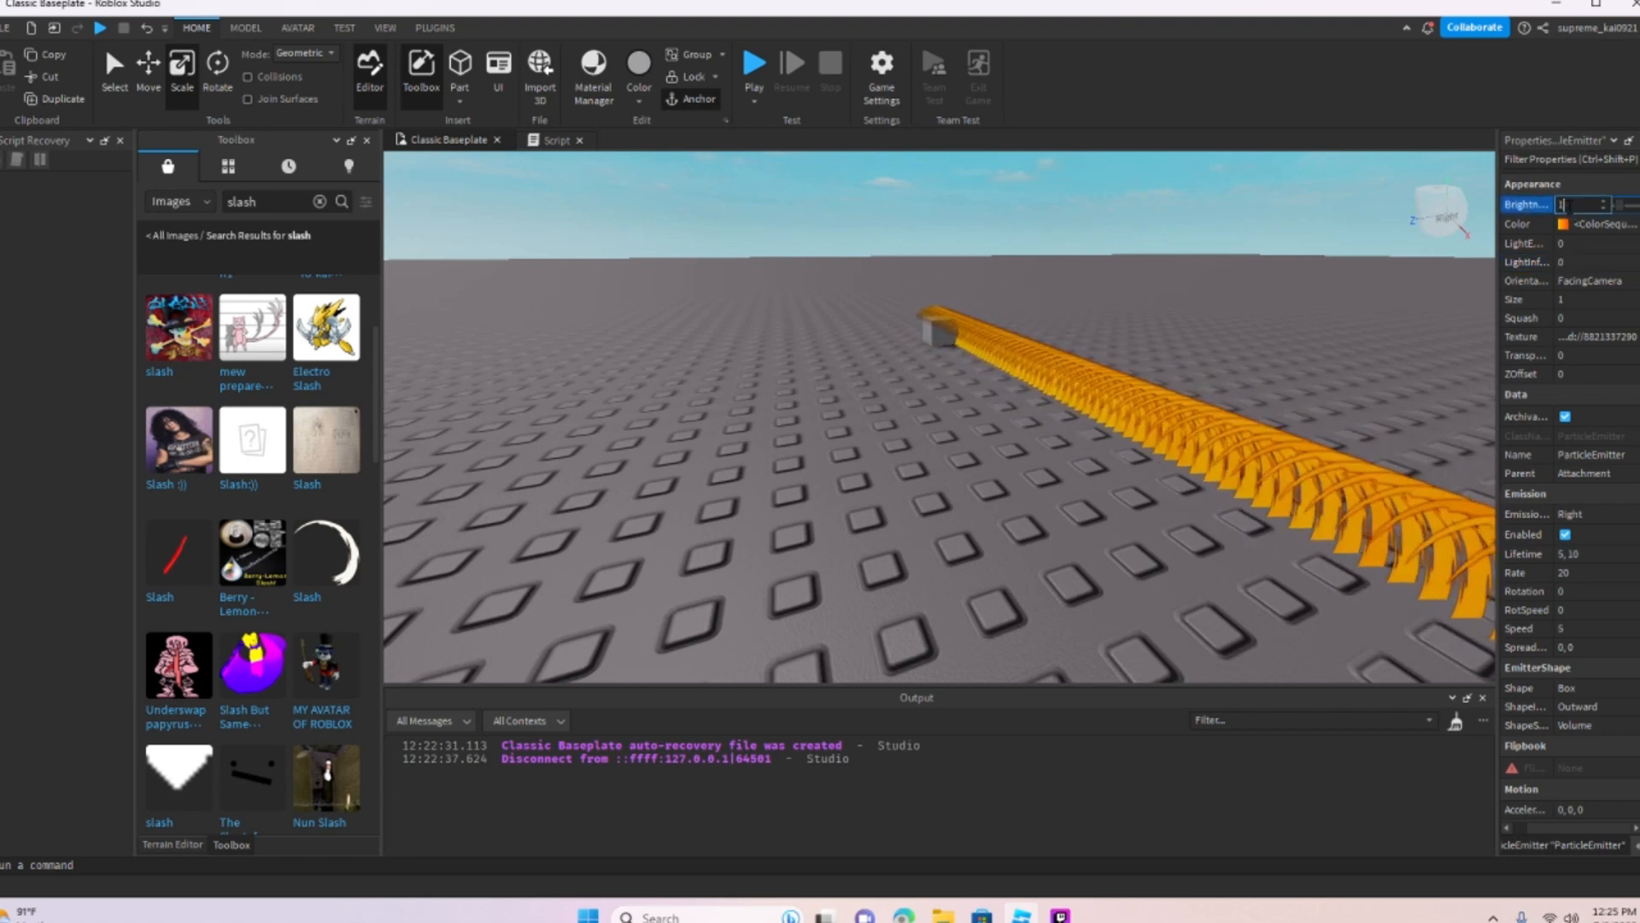
{"action": "type", "text": "0"}
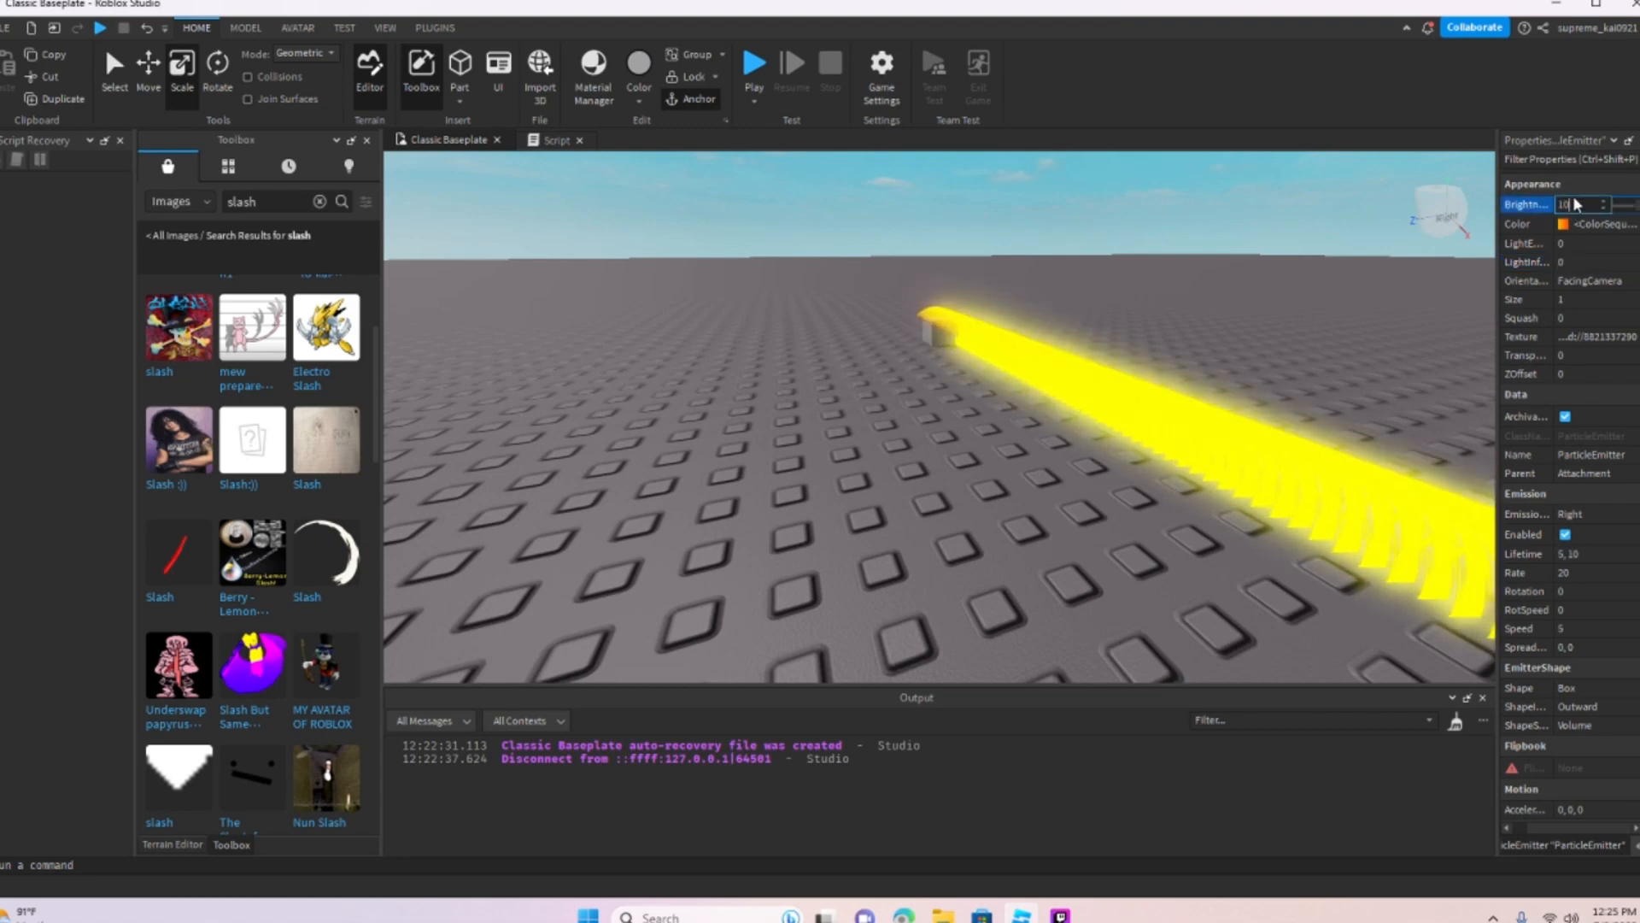
{"action": "key", "text": "BackSpace"}
{"action": "key", "text": "BackSpace"}
{"action": "left_click", "coordinate": [1575, 243]}
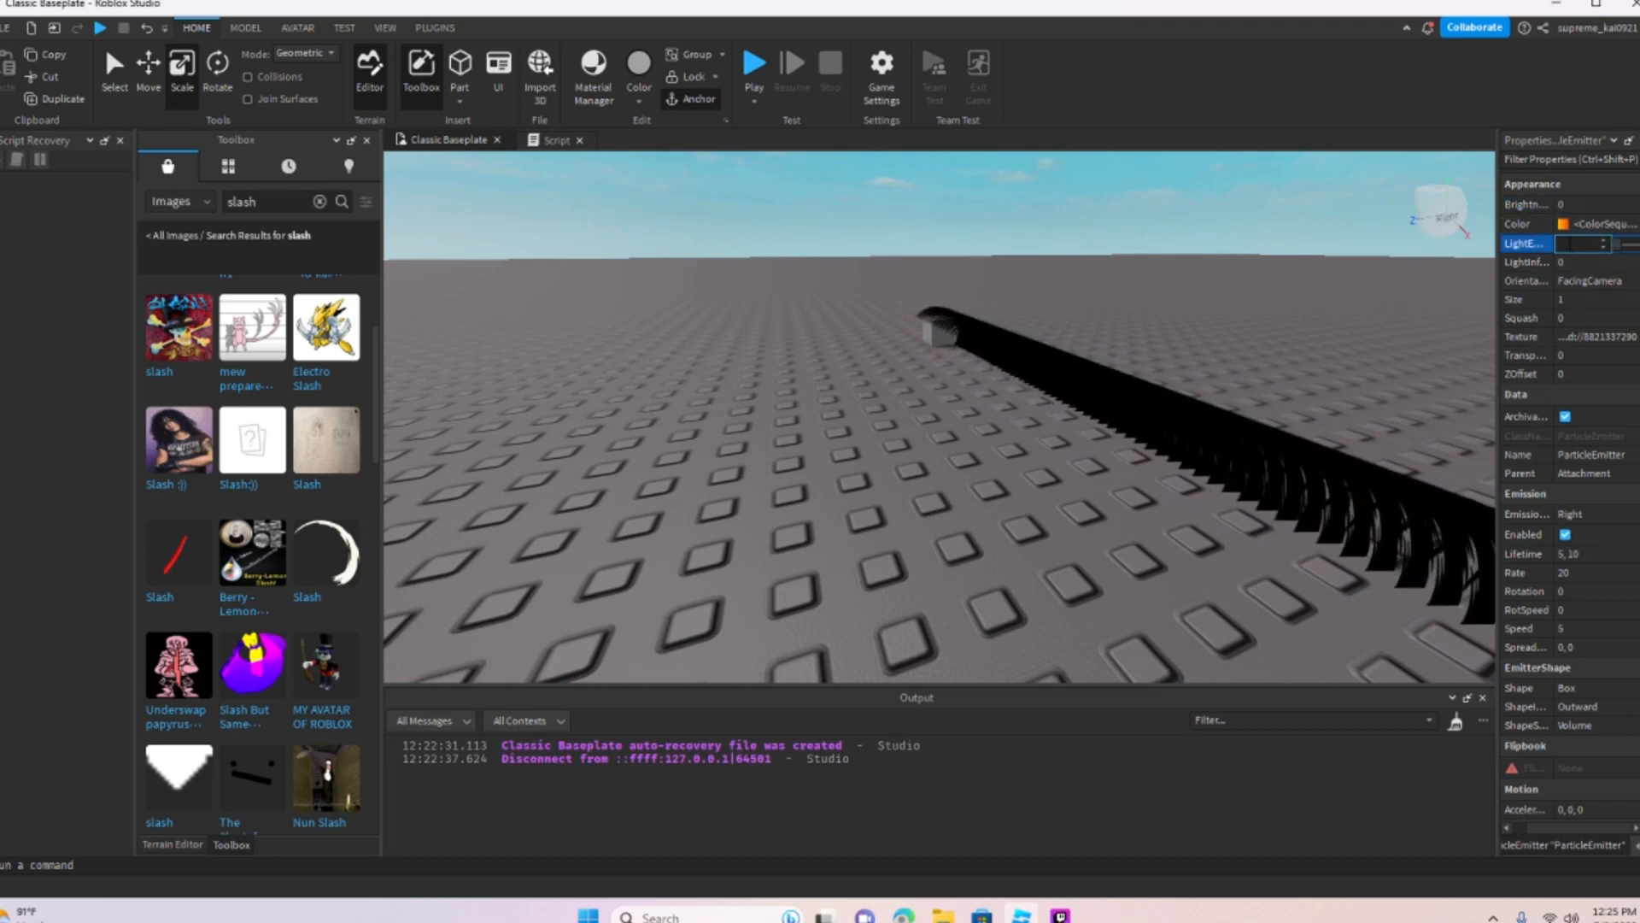
{"action": "key", "text": "Return"}
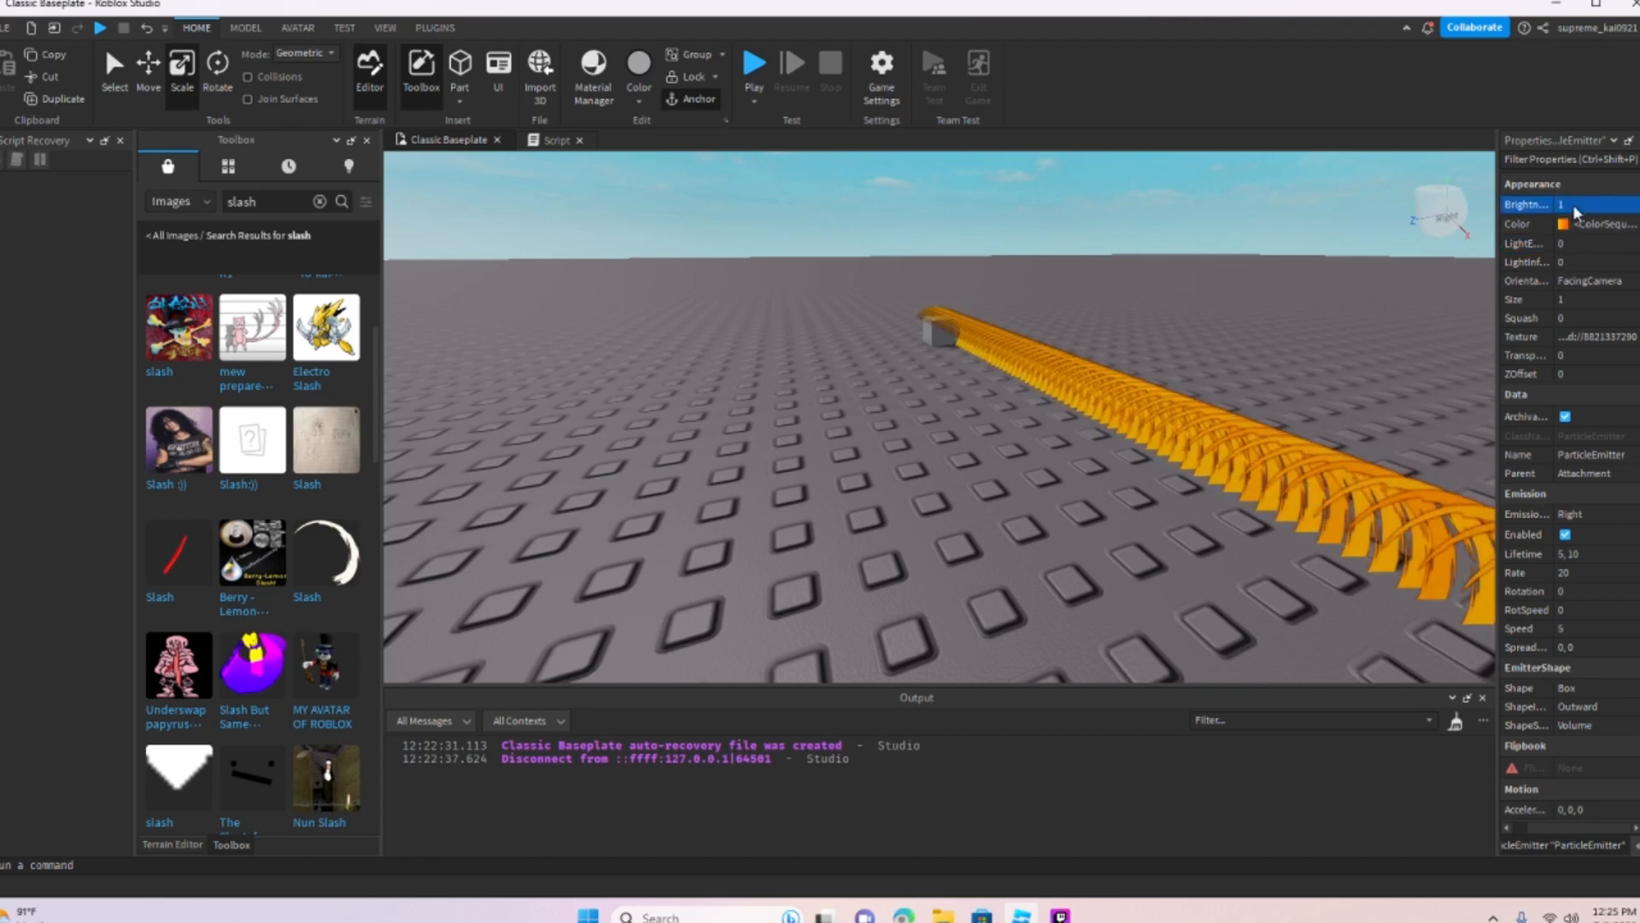
Step: Set the ParticleEmitter's LightEmission to -5 while viewing the particle trail
{"action": "right_click_drag", "start_coordinate": [1135, 384], "coordinate": [1517, 282]}
{"action": "key", "text": "s"}
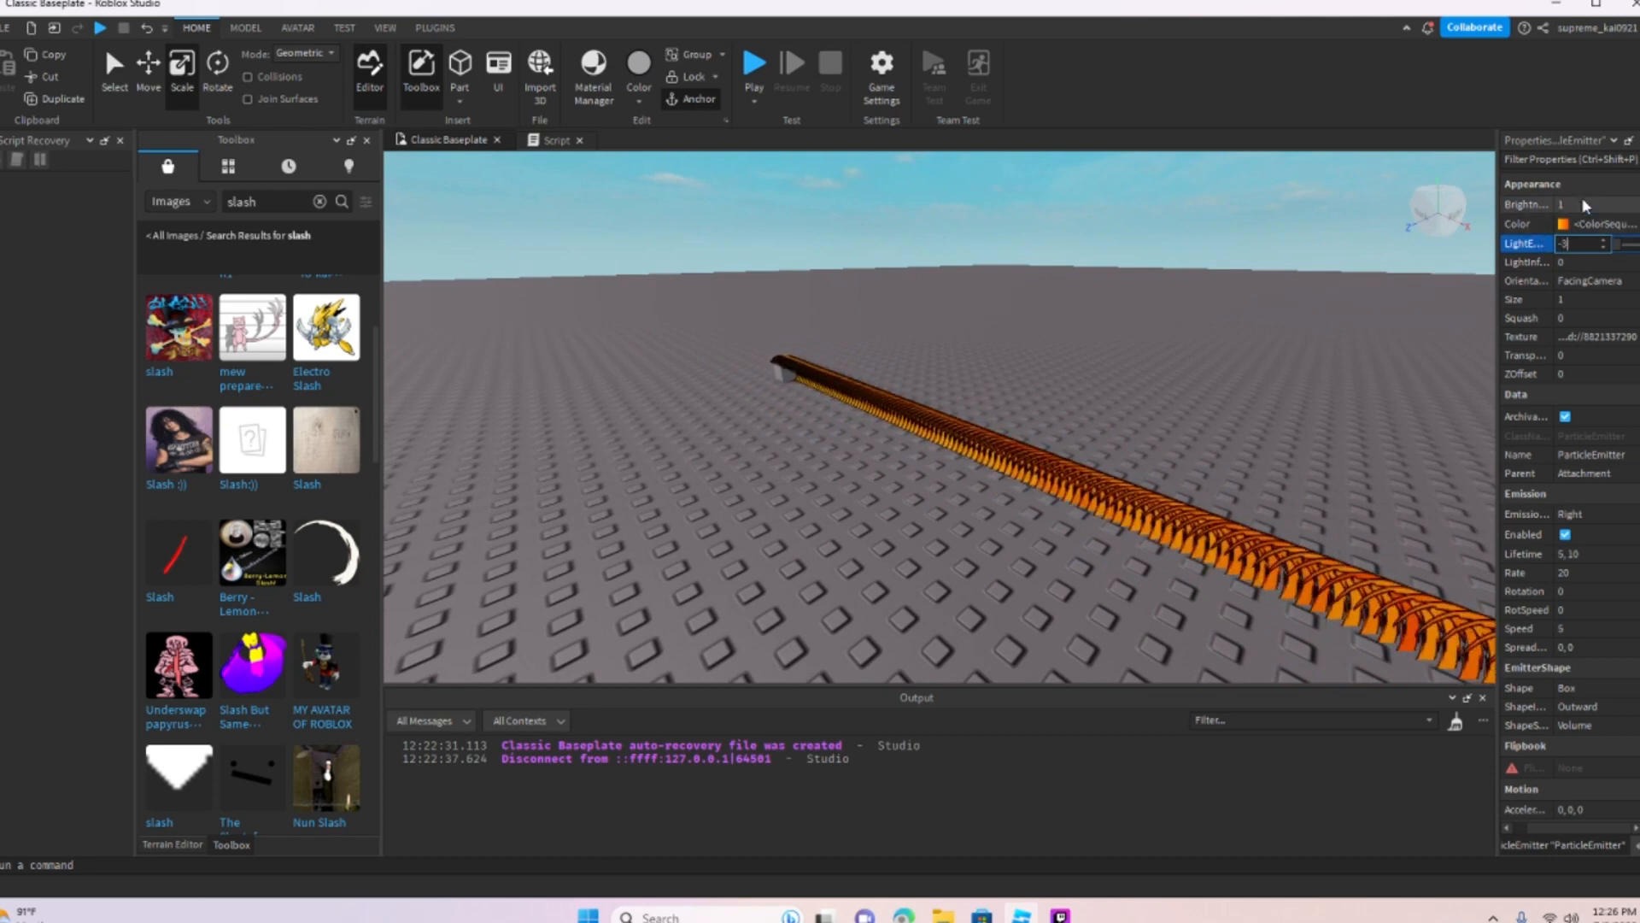
{"action": "right_click_drag", "start_coordinate": [1228, 396], "coordinate": [1230, 401]}
{"action": "key", "text": "a"}
{"action": "left_click", "coordinate": [1579, 243]}
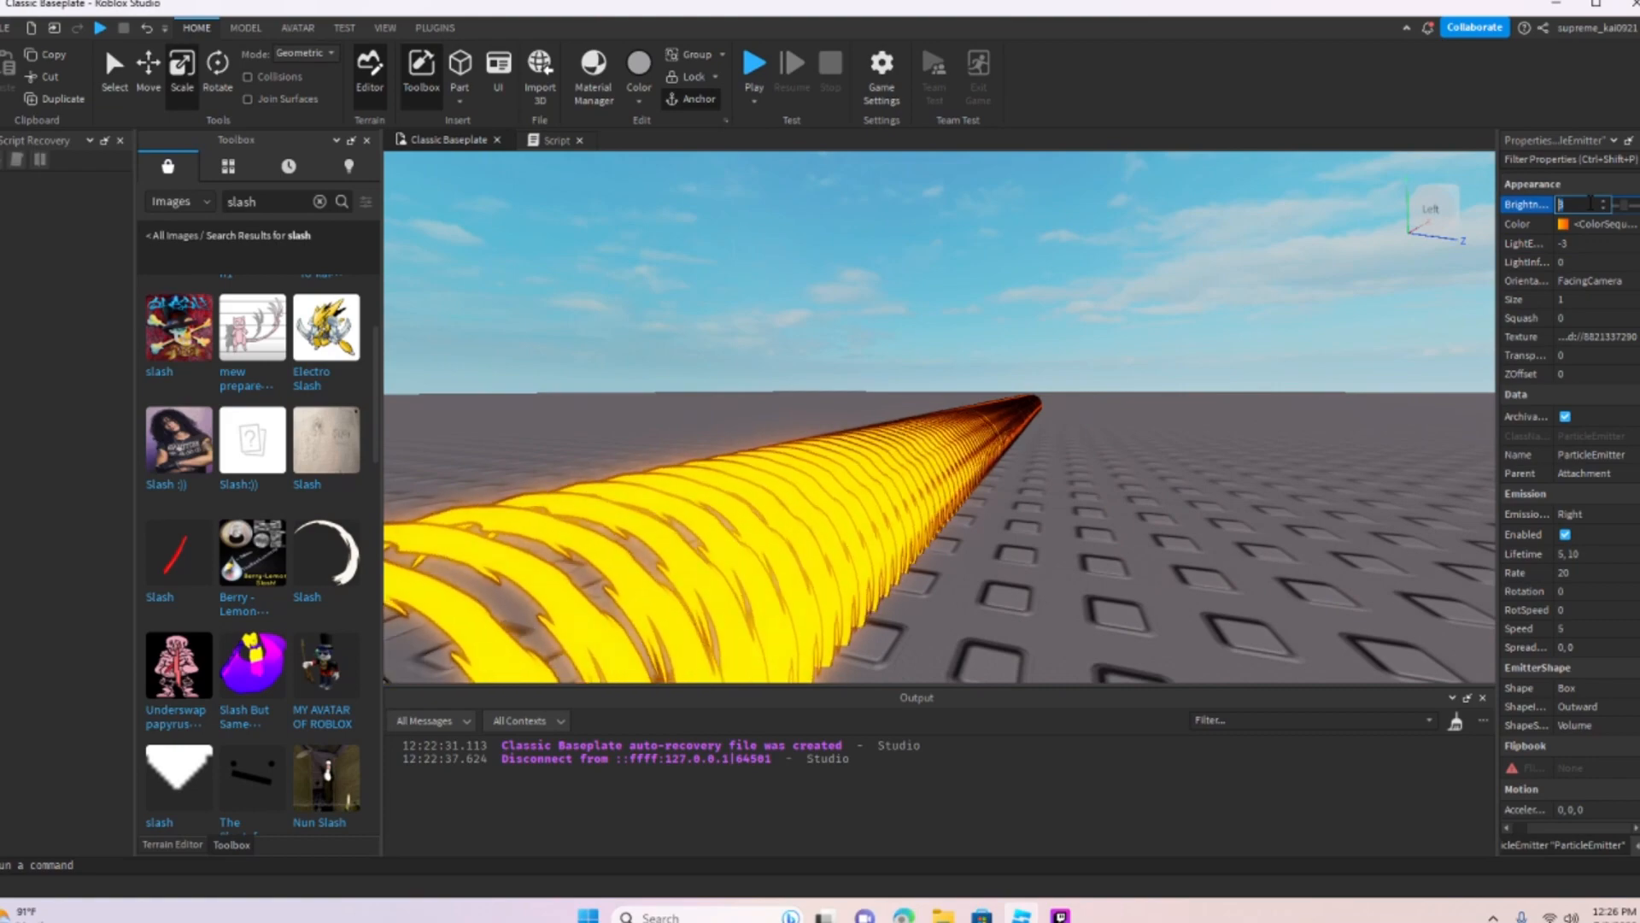
Step: Set the ParticleEmitter's Brightness to 3 and inspect the glowing trail
{"action": "key", "text": "Return"}
{"action": "right_click_drag", "start_coordinate": [1187, 393], "coordinate": [1187, 398]}
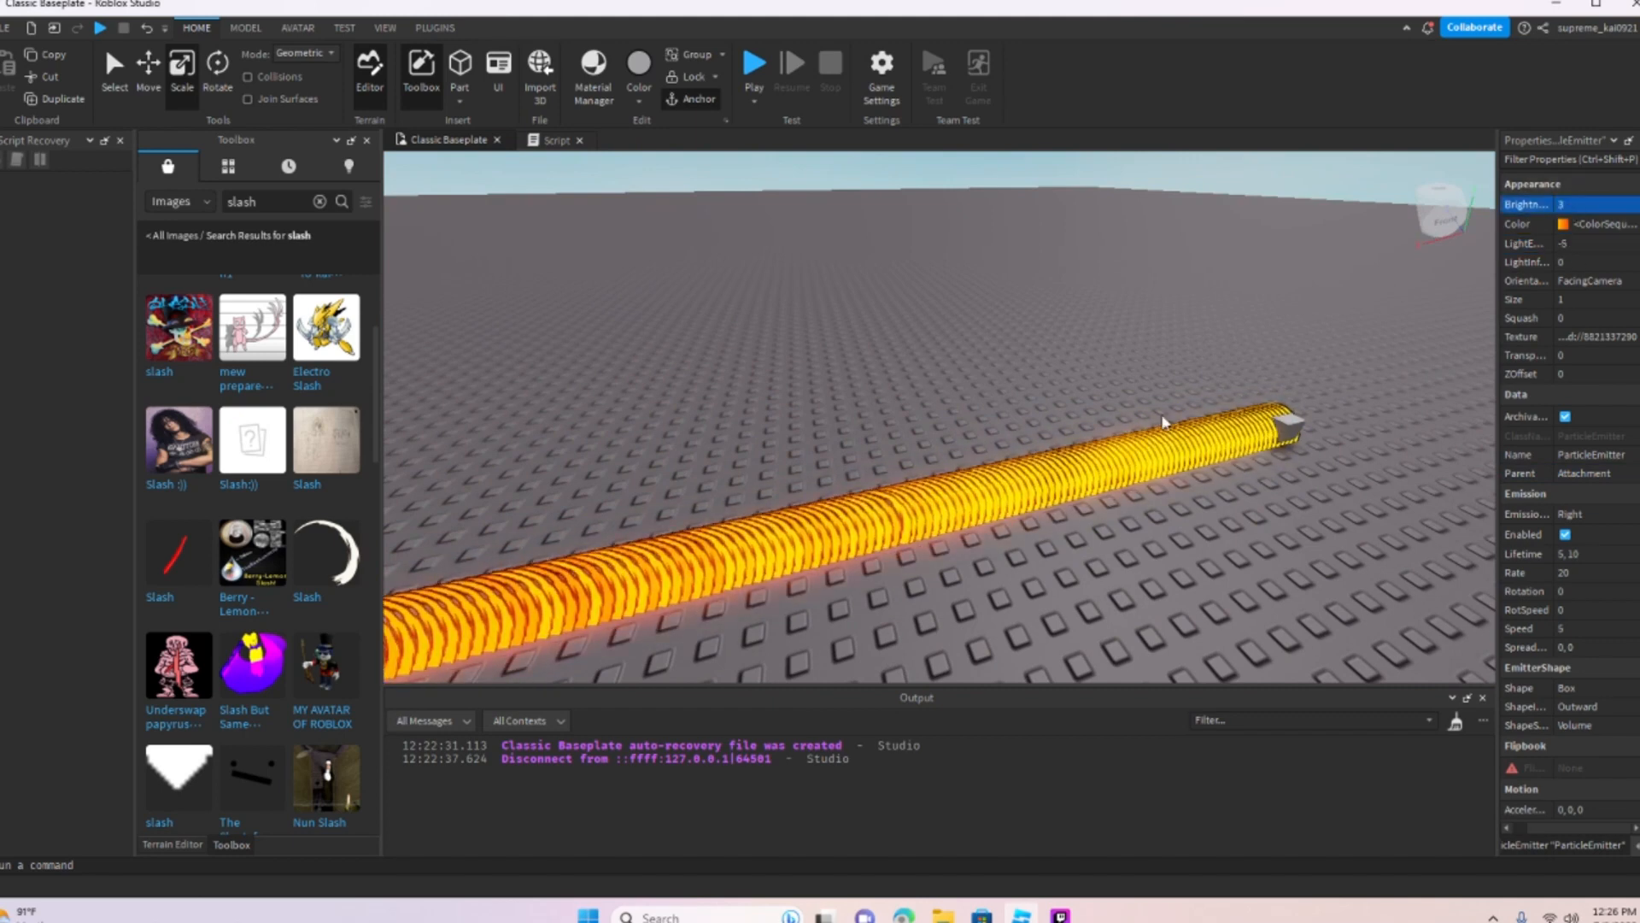
{"action": "right_click_drag", "start_coordinate": [1123, 418], "coordinate": [1122, 418]}
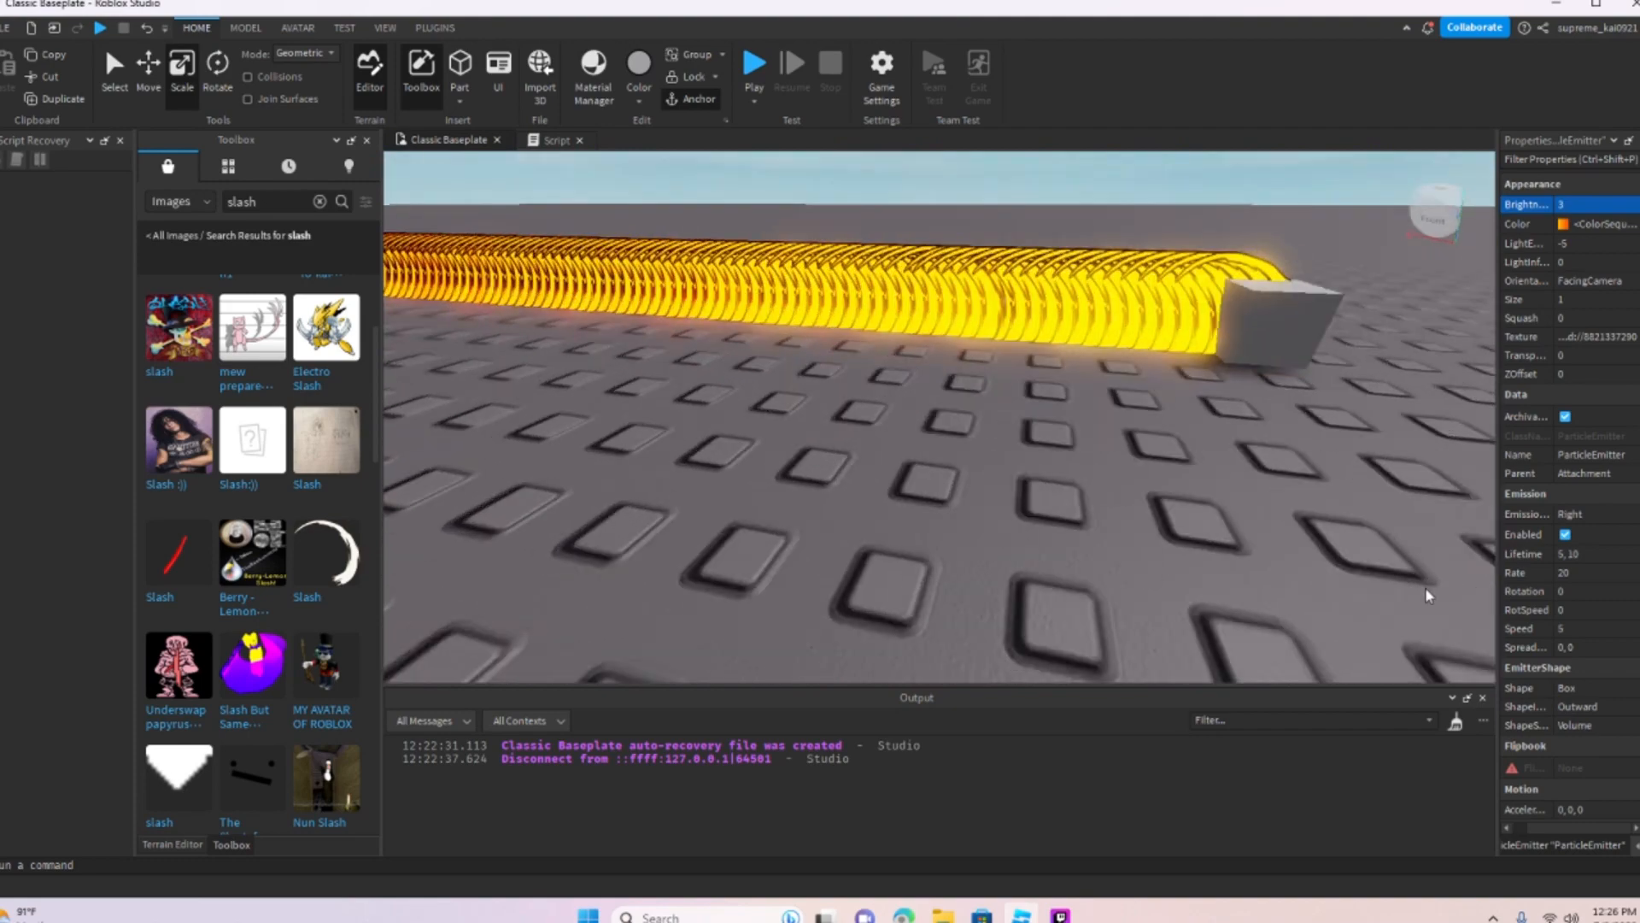
Step: Set the ParticleEmitter's Lifetime to 5 and check the length of the trail
{"action": "key", "text": "s"}
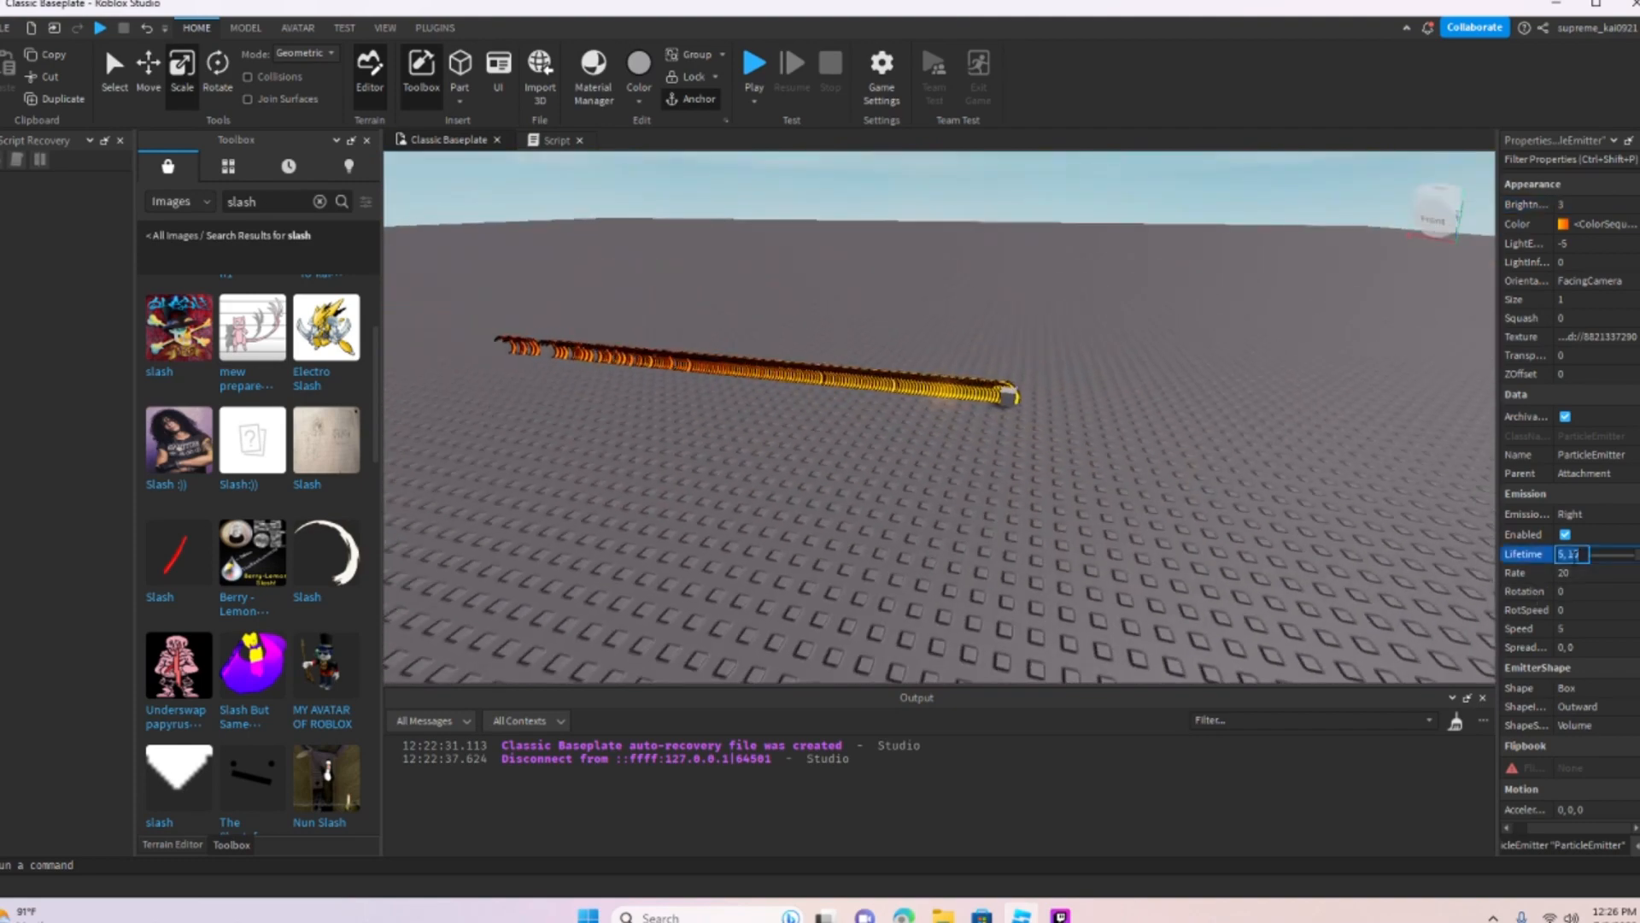
{"action": "right_click_drag", "start_coordinate": [1074, 463], "coordinate": [1074, 463]}
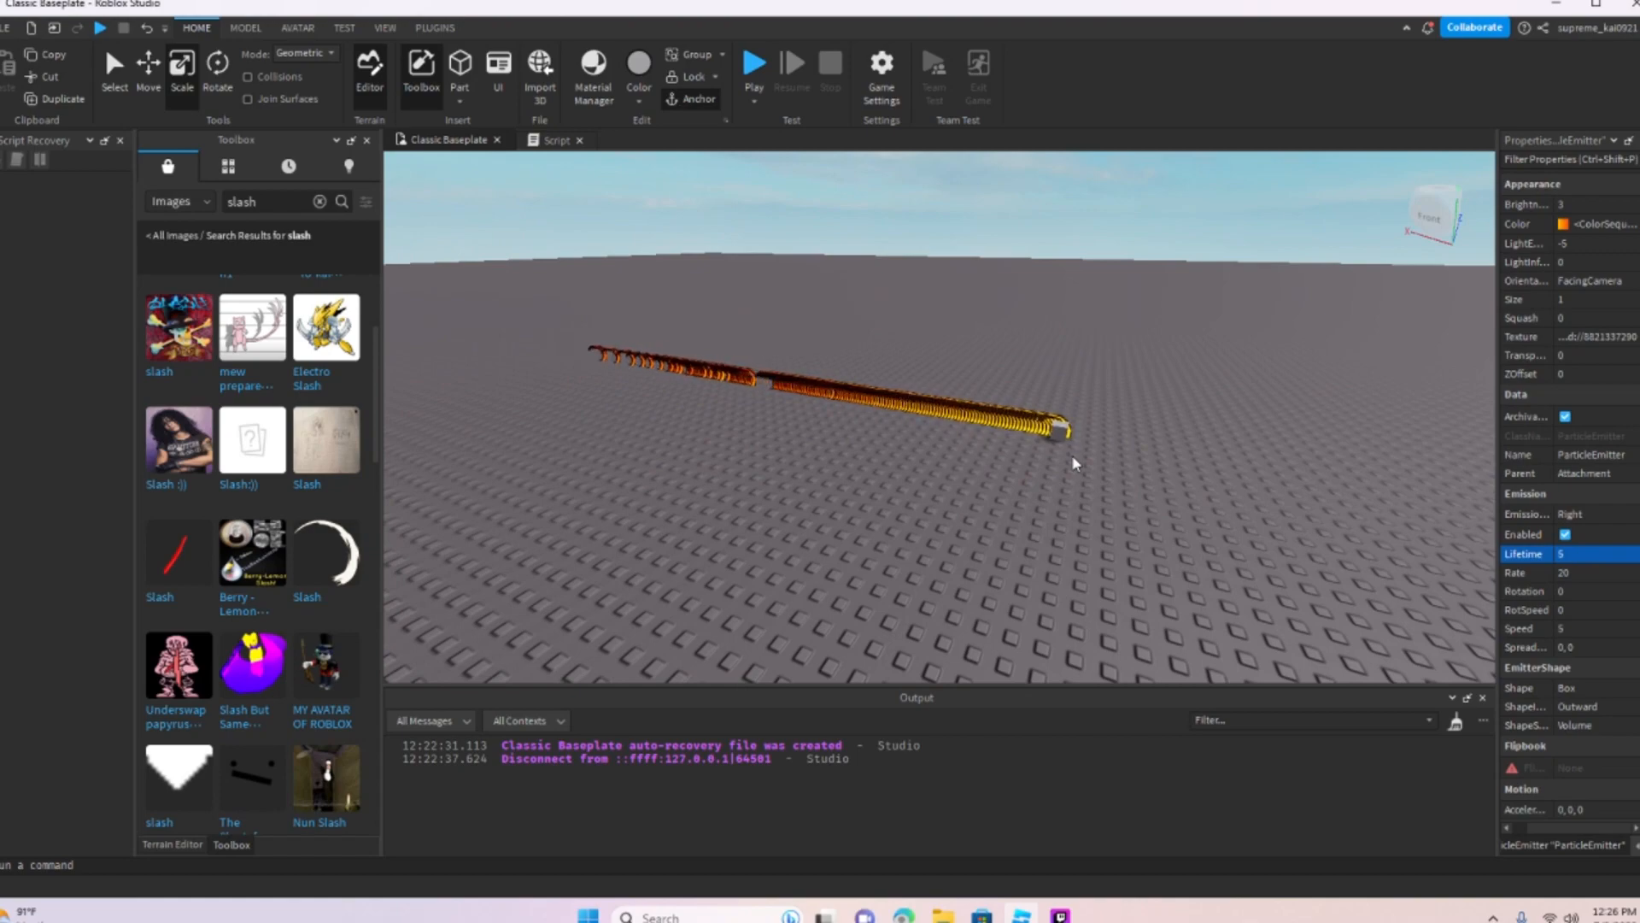
{"action": "key", "text": "w"}
{"action": "right_click_drag", "start_coordinate": [1074, 463], "coordinate": [1073, 463]}
{"action": "key", "text": "s"}
{"action": "key", "text": "w"}
Step: Set the ParticleEmitter's Lifetime to 10 and inspect the end of the trail
{"action": "left_click", "coordinate": [1572, 554]}
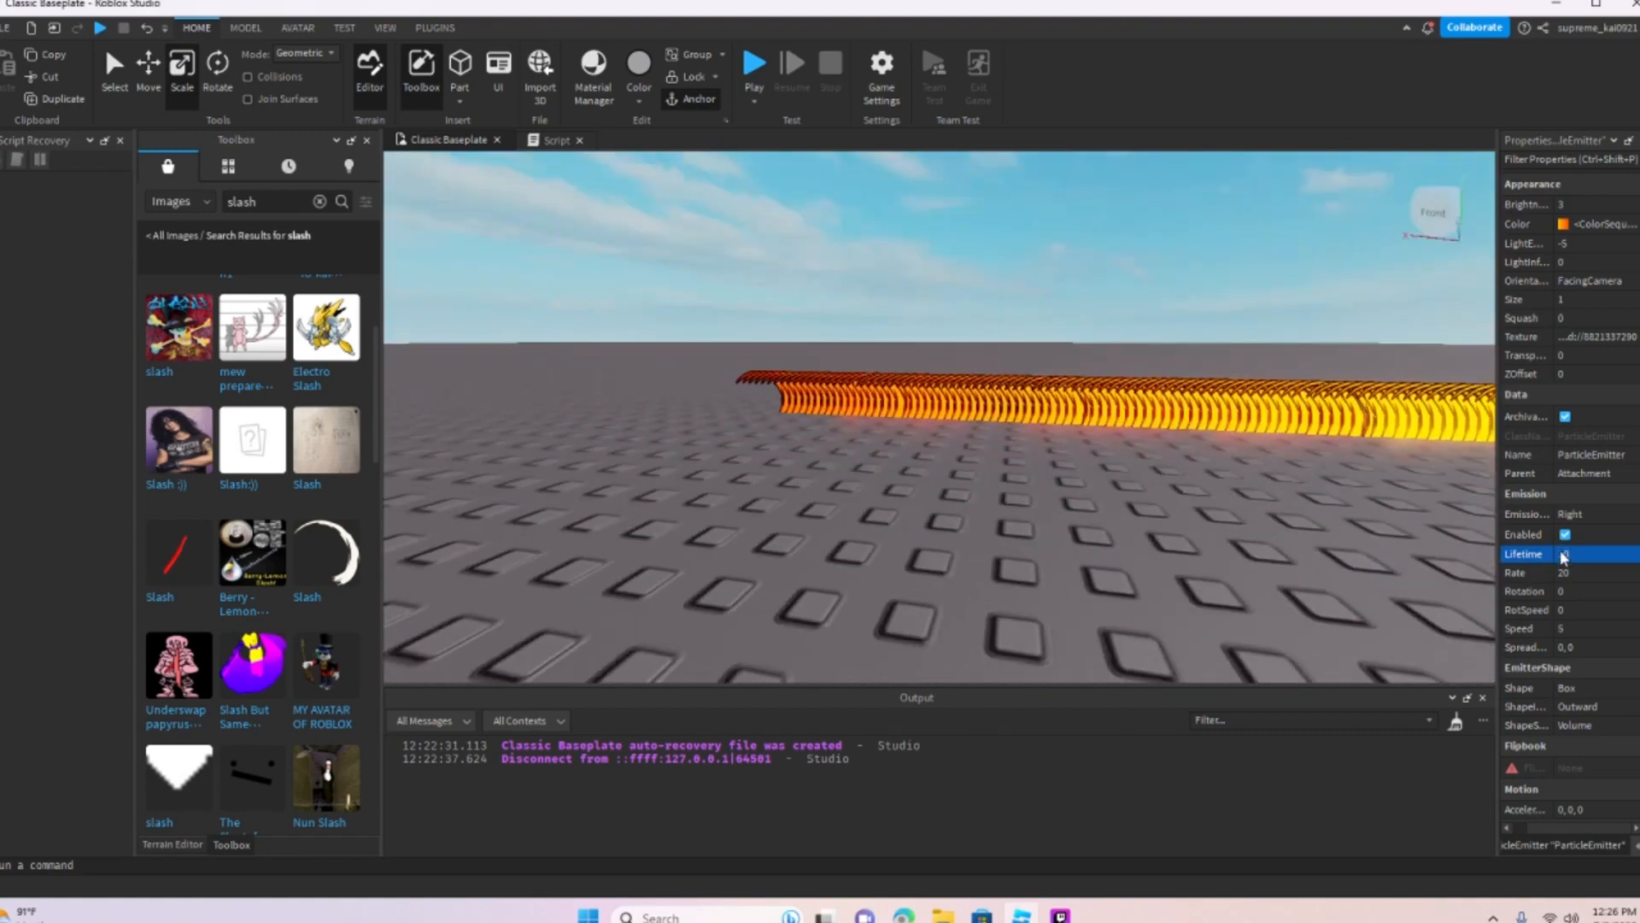
{"action": "right_click_drag", "start_coordinate": [1495, 550], "coordinate": [1496, 556]}
{"action": "key", "text": "d"}
{"action": "key", "text": "w"}
{"action": "key", "text": "s"}
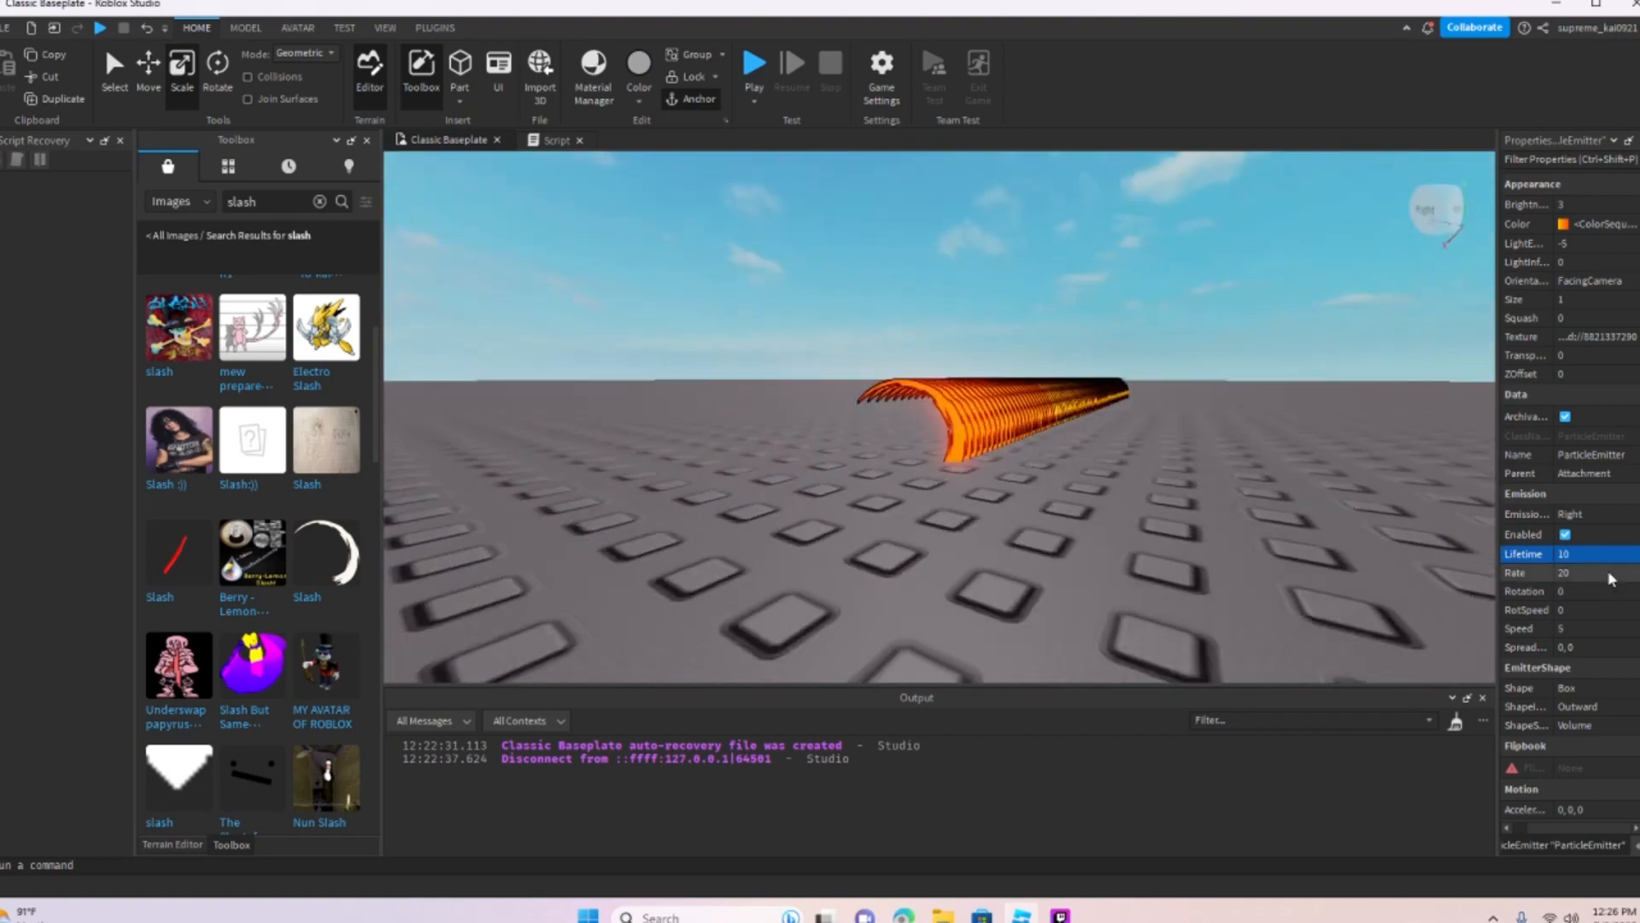
Step: Set the ParticleEmitter's Rate to 10 and inspect the spacing of the particles from several angles
{"action": "key", "text": "w"}
{"action": "right_click_drag", "start_coordinate": [1304, 473], "coordinate": [1304, 473]}
{"action": "key", "text": "a"}
{"action": "key", "text": "d"}
{"action": "key", "text": "d"}
{"action": "key", "text": "a"}
{"action": "key", "text": "s"}
{"action": "key", "text": "s"}
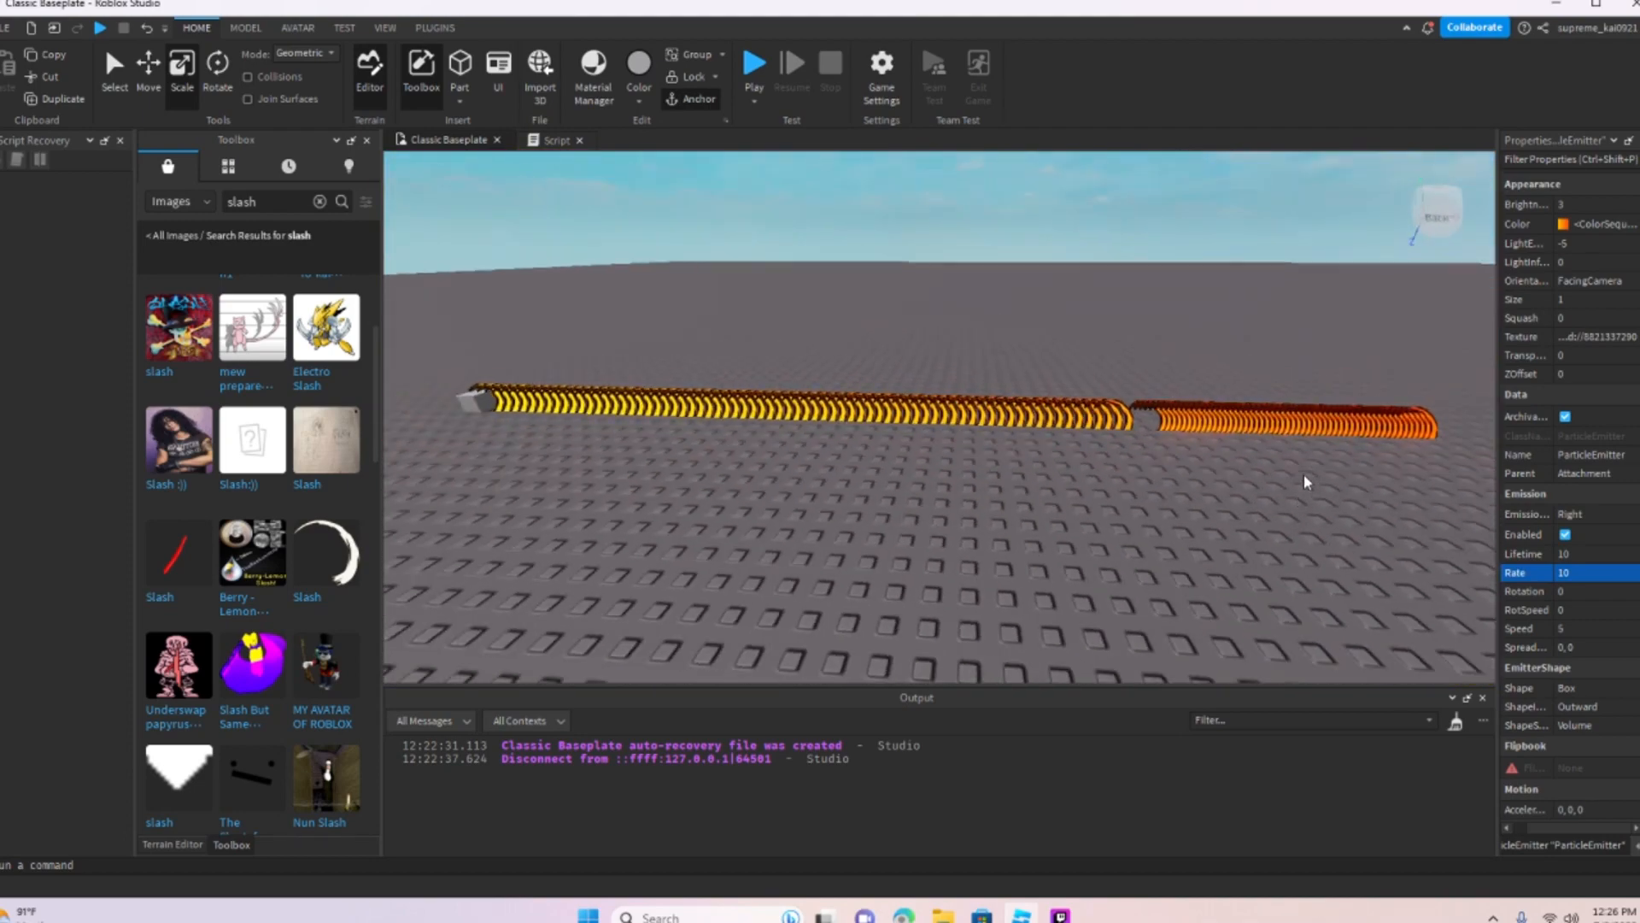
{"action": "right_click_drag", "start_coordinate": [1215, 354], "coordinate": [1215, 351]}
{"action": "key", "text": "w"}
{"action": "key", "text": "s"}
{"action": "key", "text": "w"}
{"action": "right_click_drag", "start_coordinate": [1199, 516], "coordinate": [1198, 514]}
{"action": "right_click_drag", "start_coordinate": [1158, 590], "coordinate": [1176, 619]}
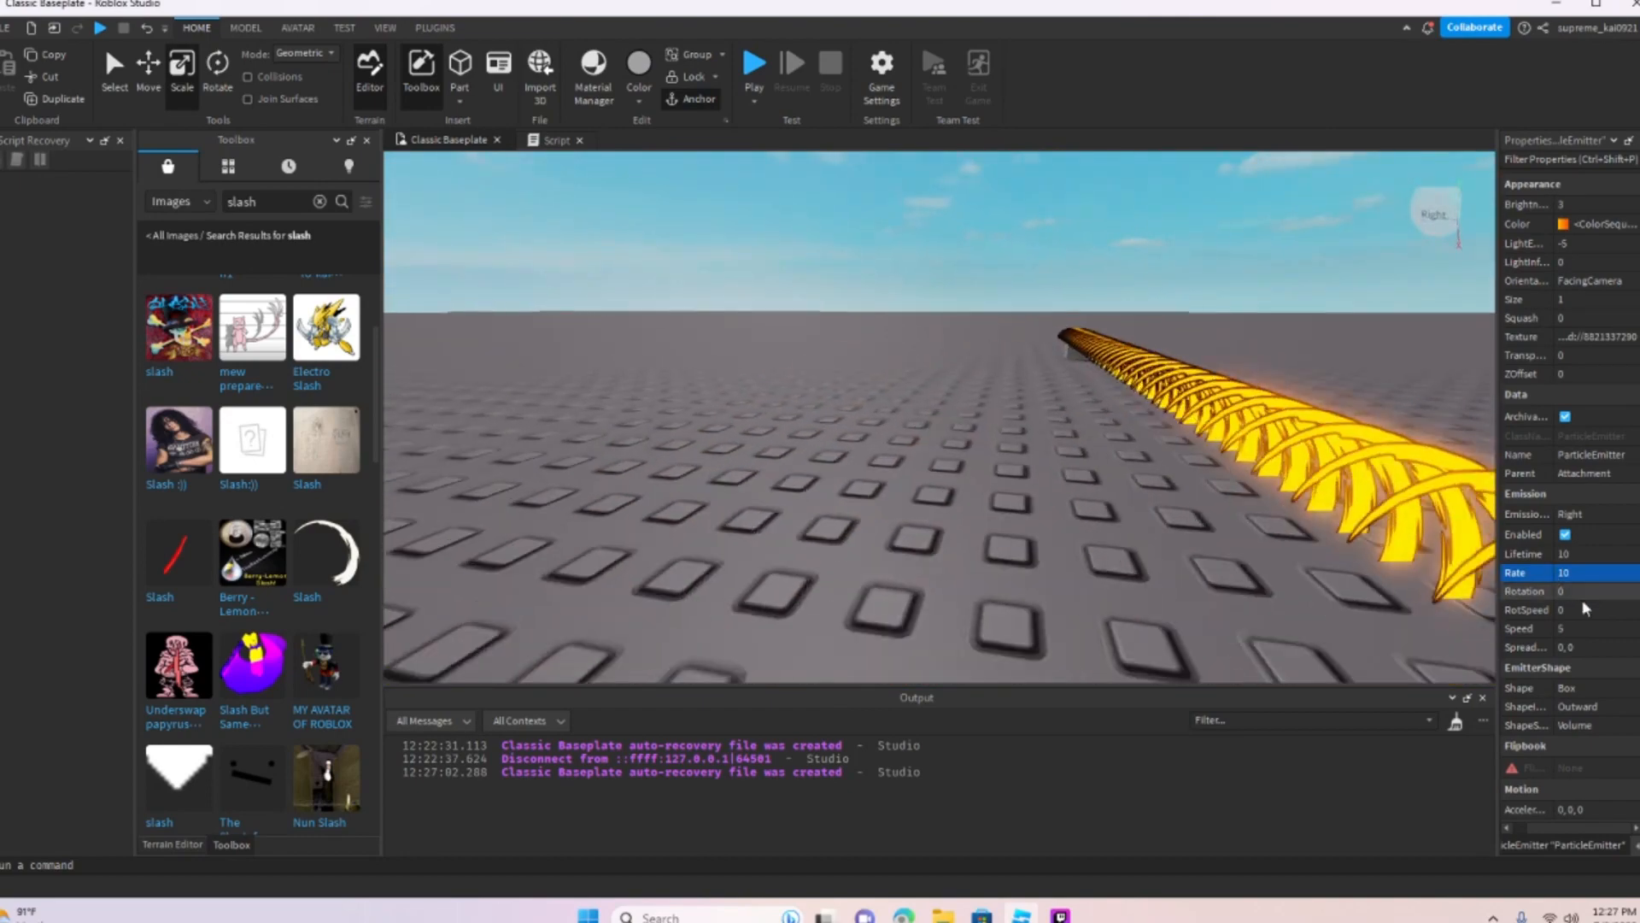
Step: Set the ParticleEmitter's Rotation range to 0, 360 and view the rotated slashes
{"action": "left_click", "coordinate": [1579, 592]}
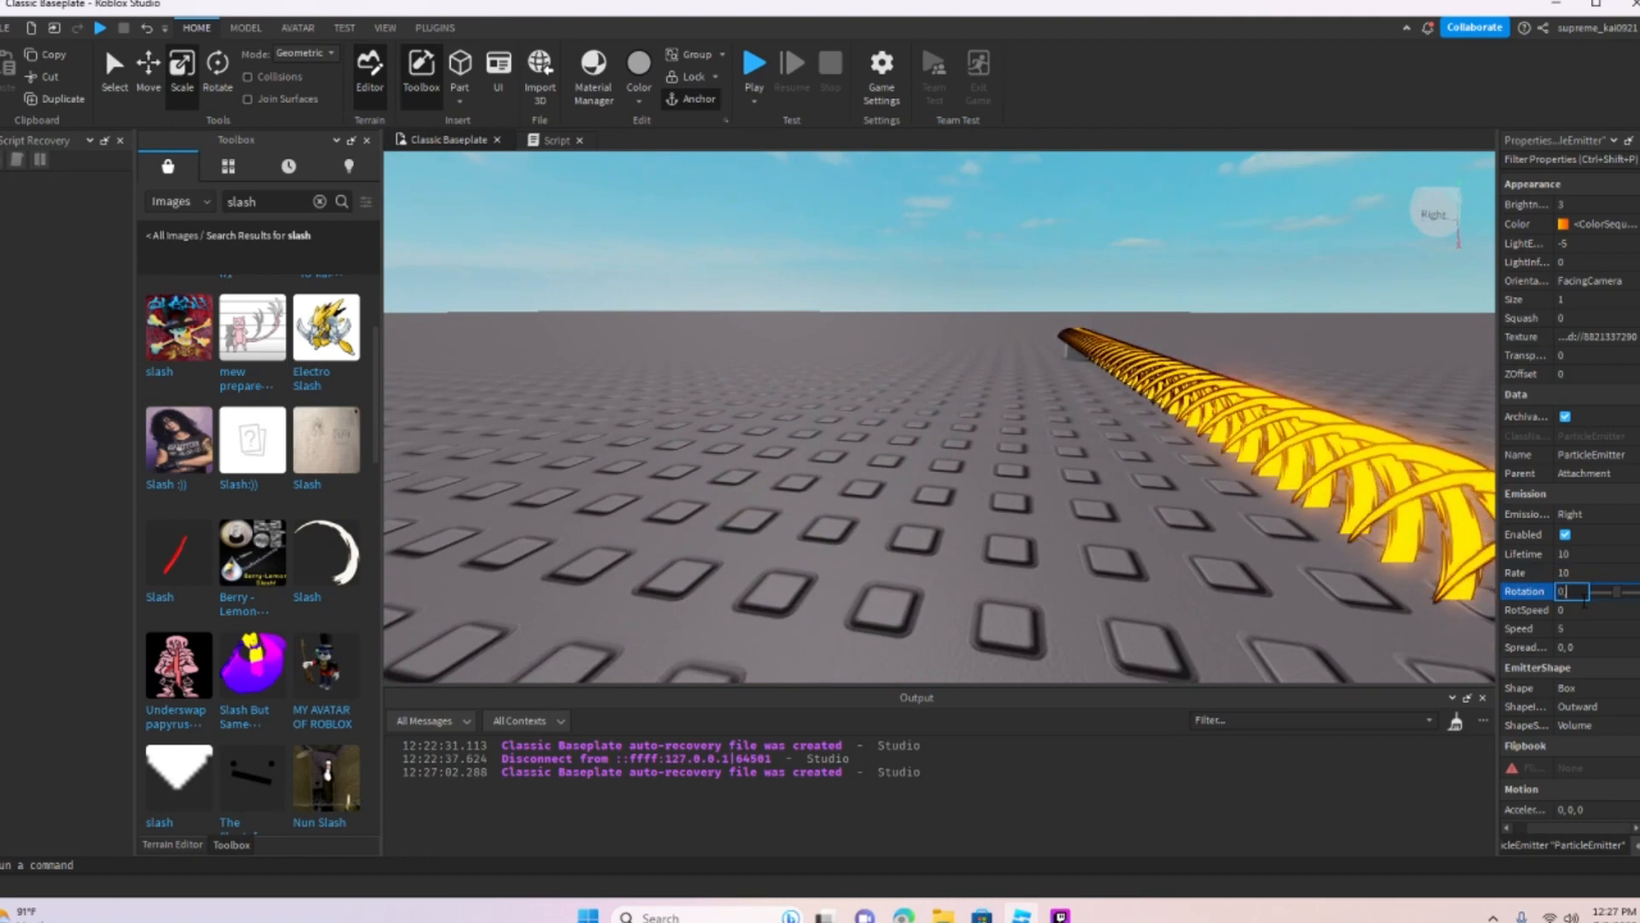
{"action": "type", "text": "360"}
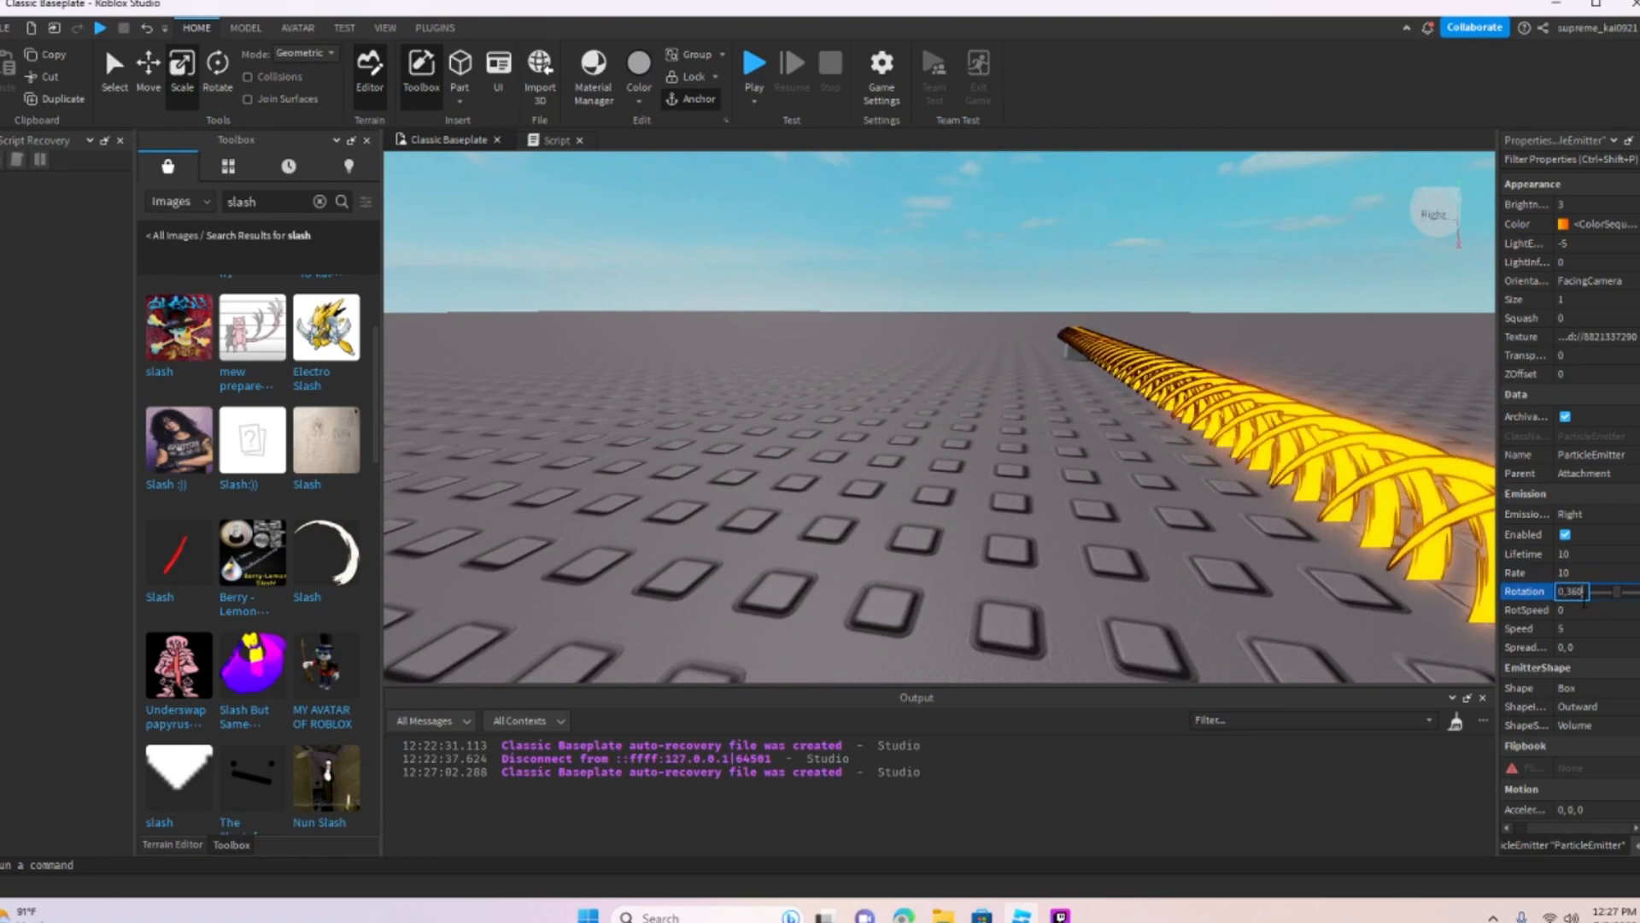
{"action": "key", "text": "Return"}
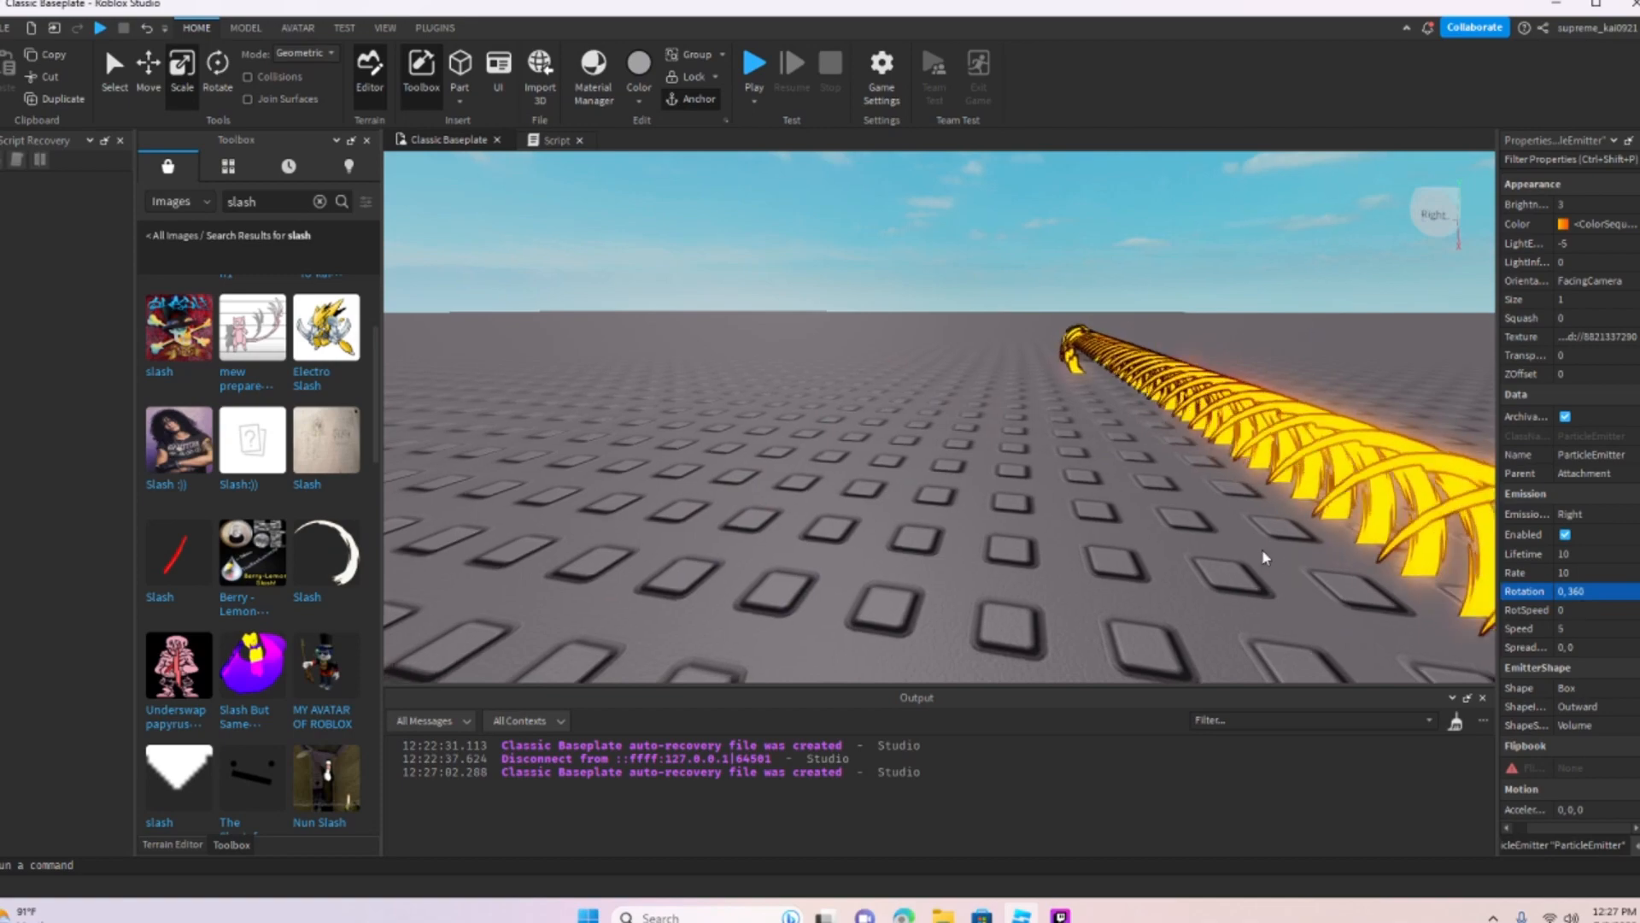
{"action": "right_click_drag", "start_coordinate": [1263, 556], "coordinate": [1265, 557]}
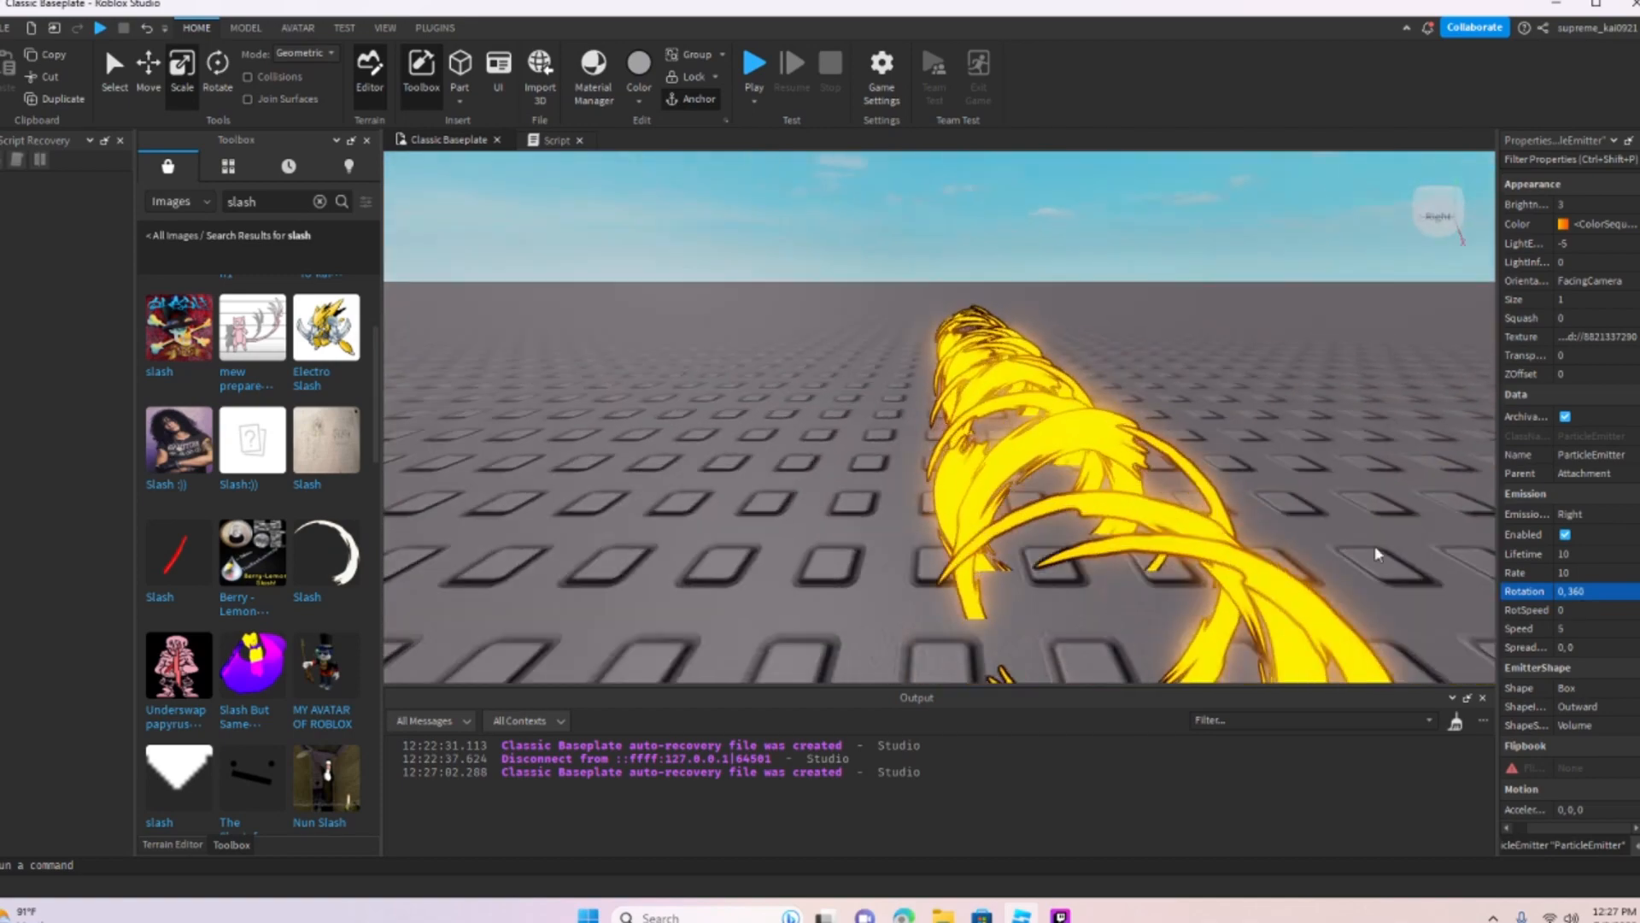
Step: Set the ParticleEmitter's Rotation range to 0, 700 and inspect the slashes up close
{"action": "left_click", "coordinate": [1572, 572]}
{"action": "double_click", "coordinate": [1578, 589]}
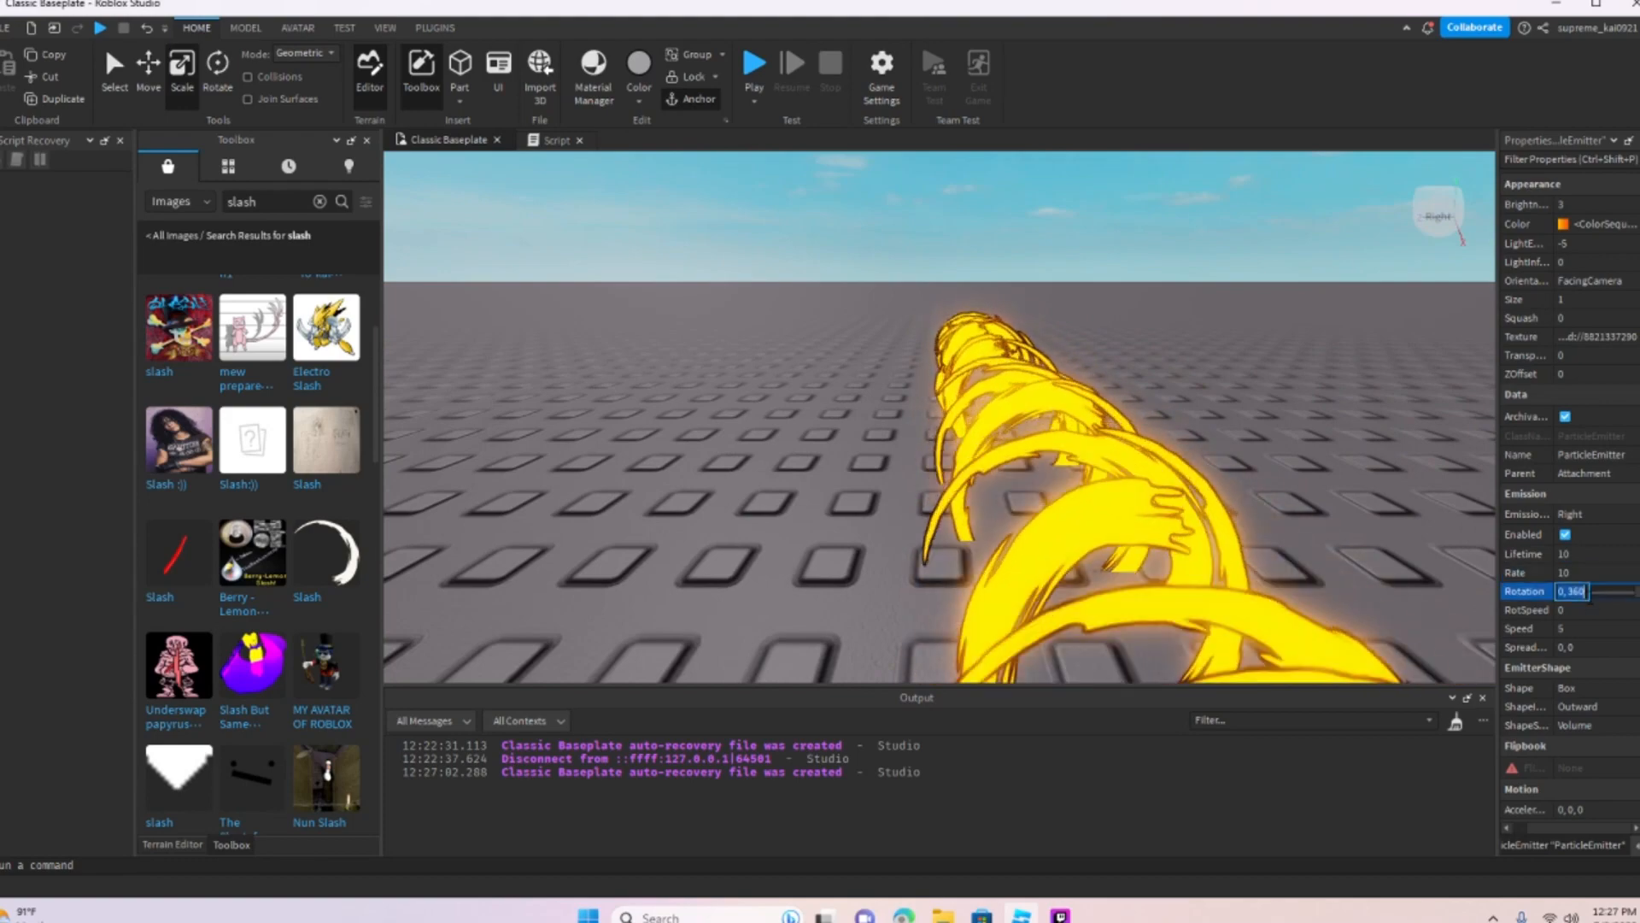
{"action": "type", "text": "700"}
{"action": "key", "text": "Return"}
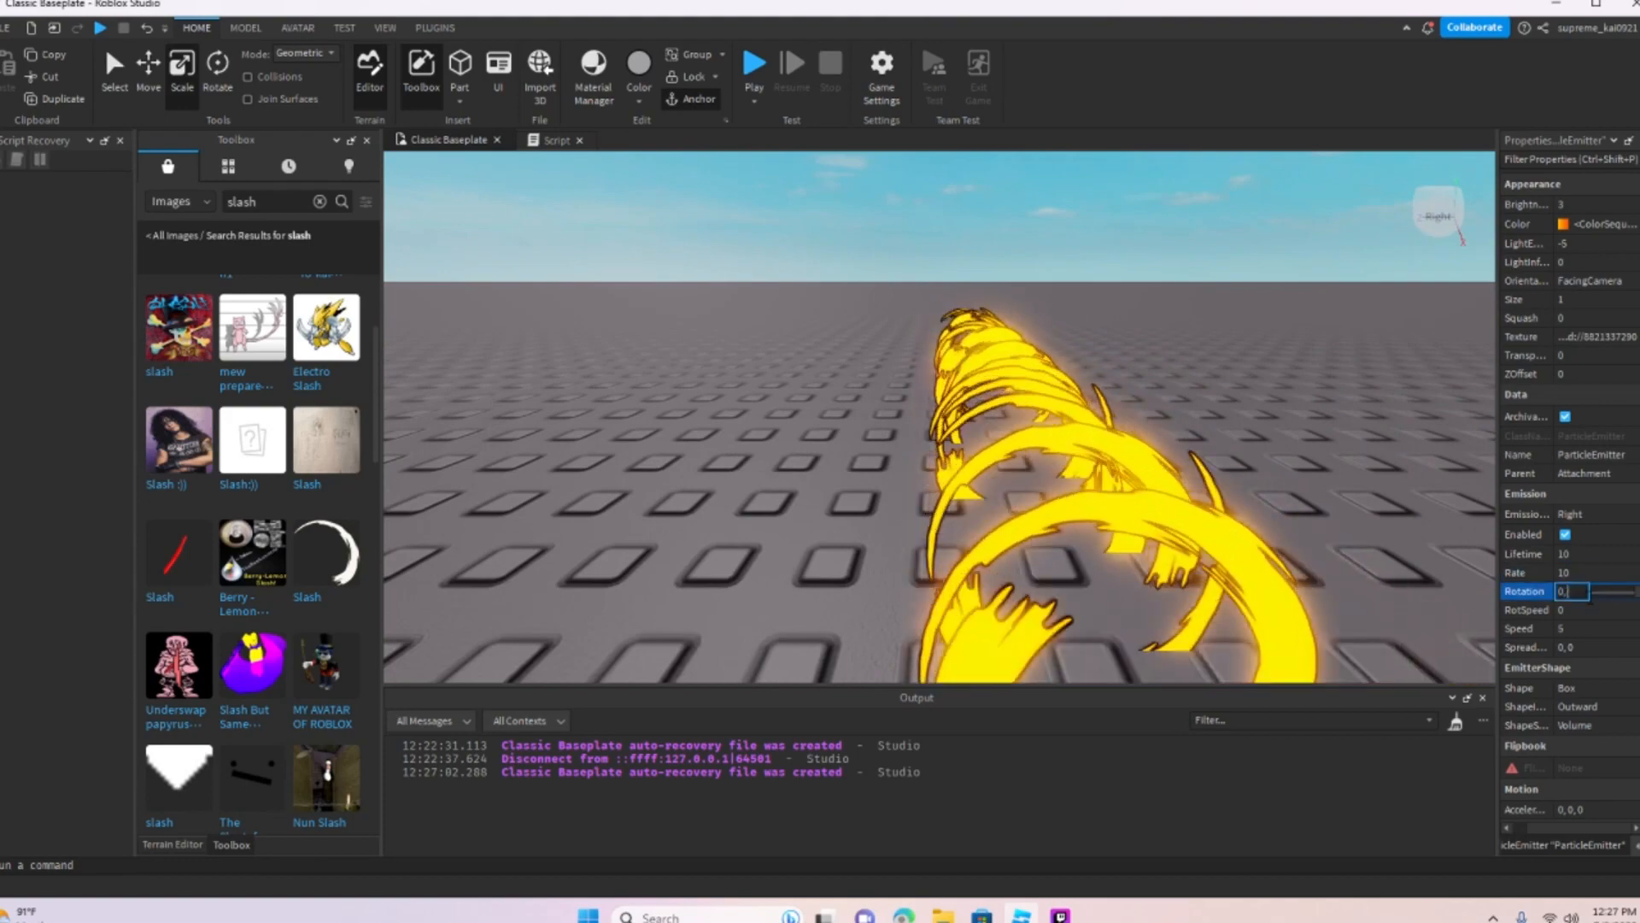
{"action": "right_click_drag", "start_coordinate": [1164, 513], "coordinate": [1164, 513]}
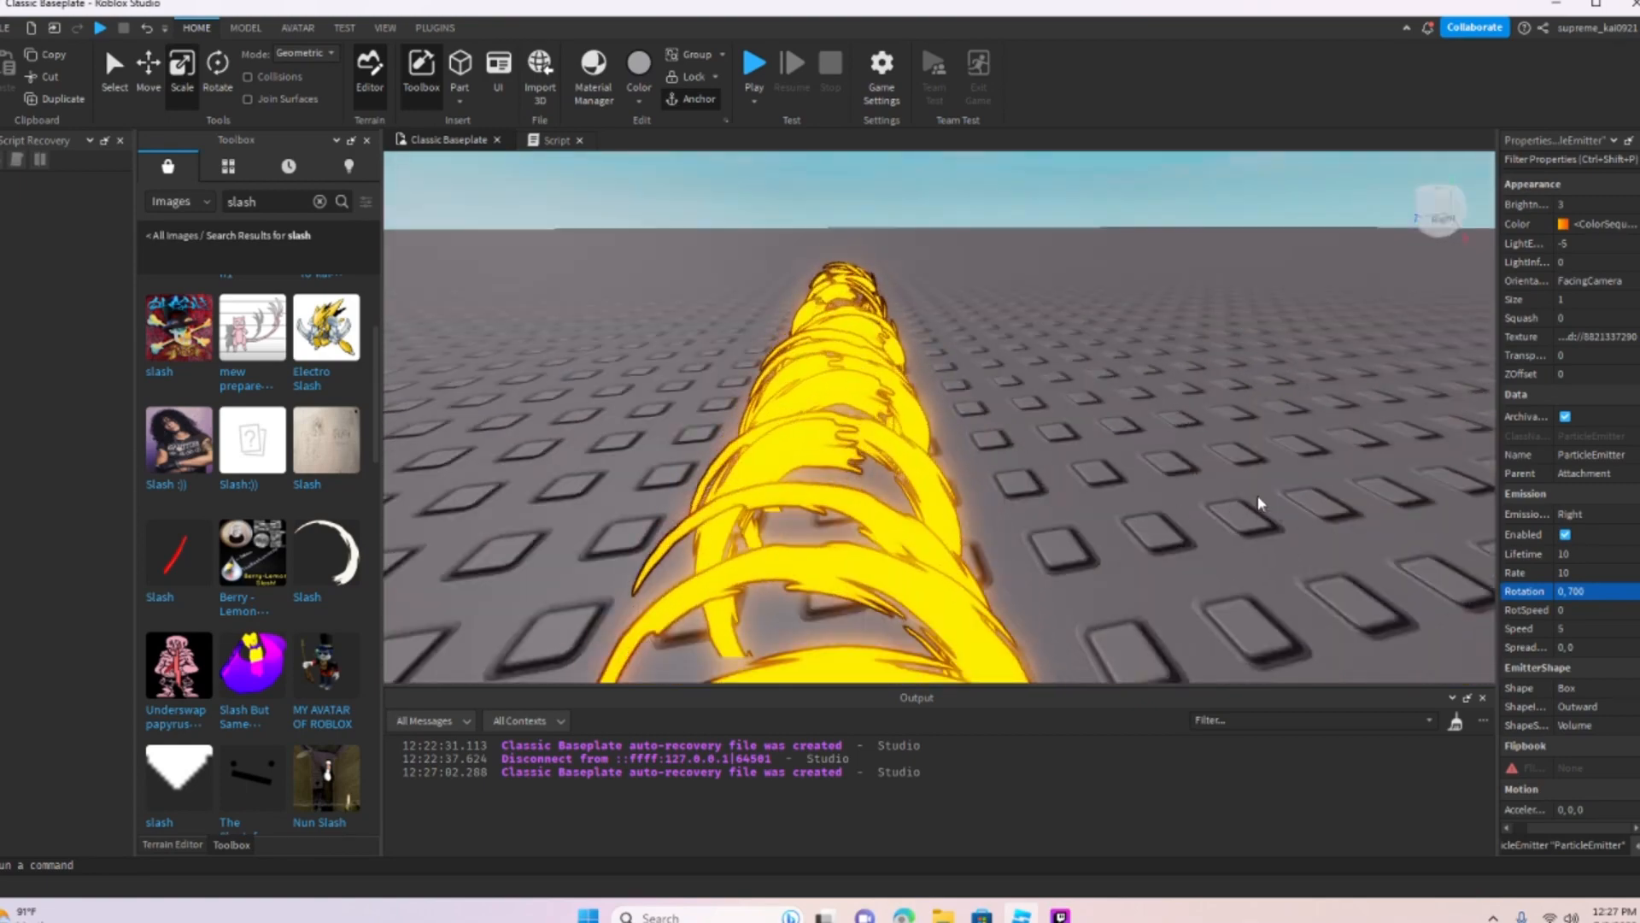
{"action": "right_click_drag", "start_coordinate": [1322, 566], "coordinate": [1323, 566]}
{"action": "scroll", "coordinate": [1432, 542], "scroll_direction": "up", "scroll_amount": 2}
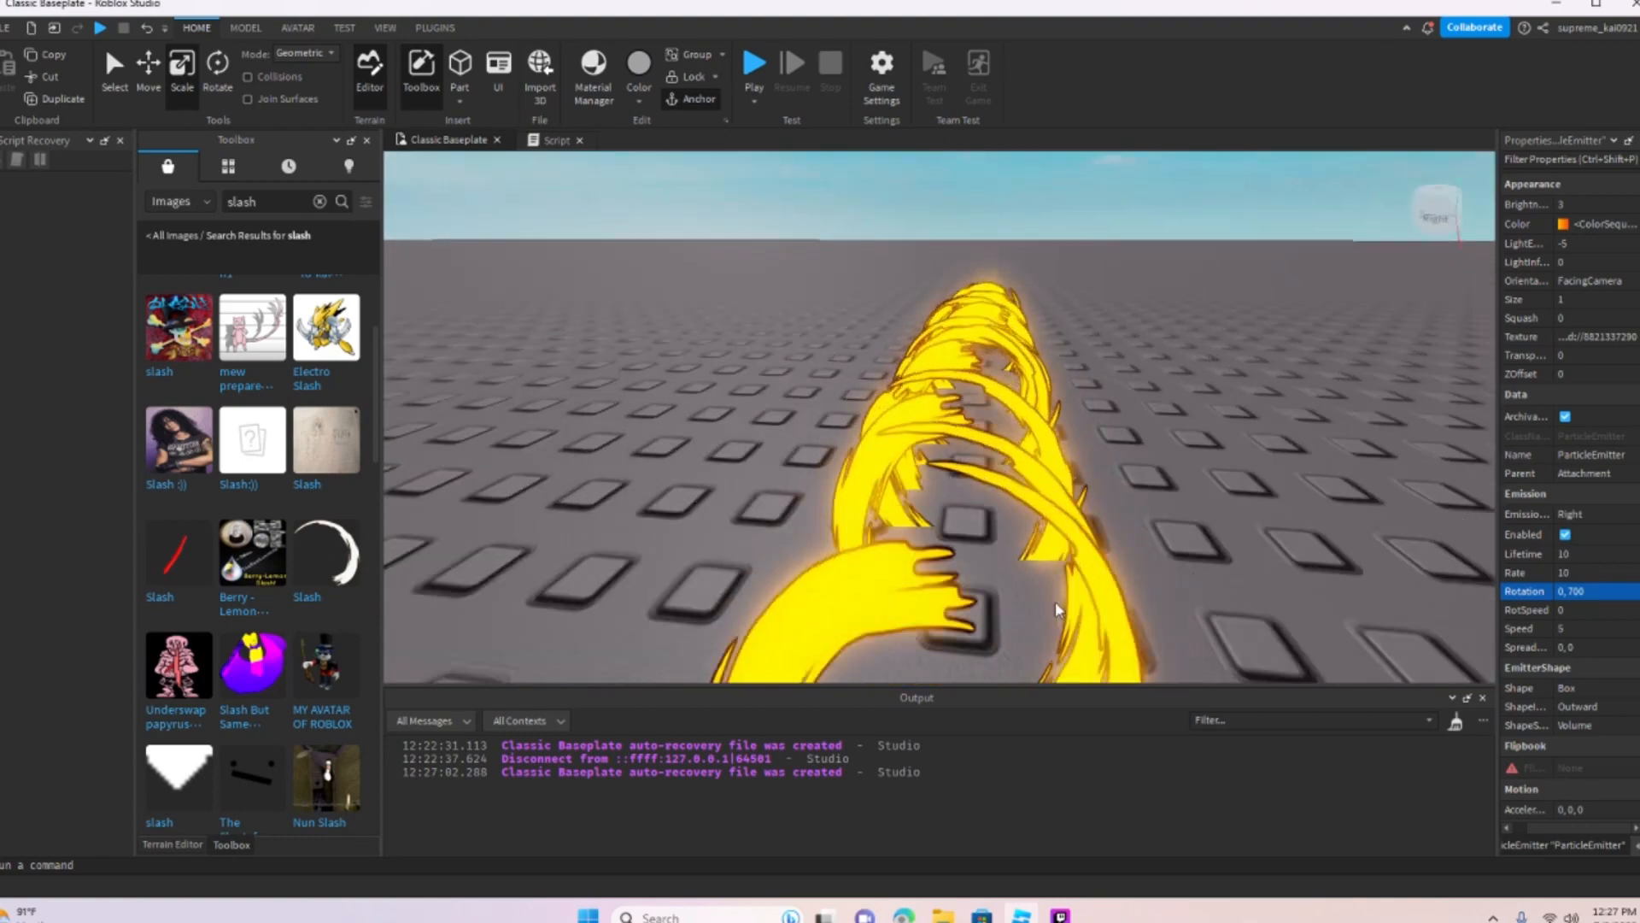
Step: Set the ParticleEmitter's RotSpeed to 360
{"action": "left_click", "coordinate": [1572, 610]}
{"action": "key", "text": "BackSpace"}
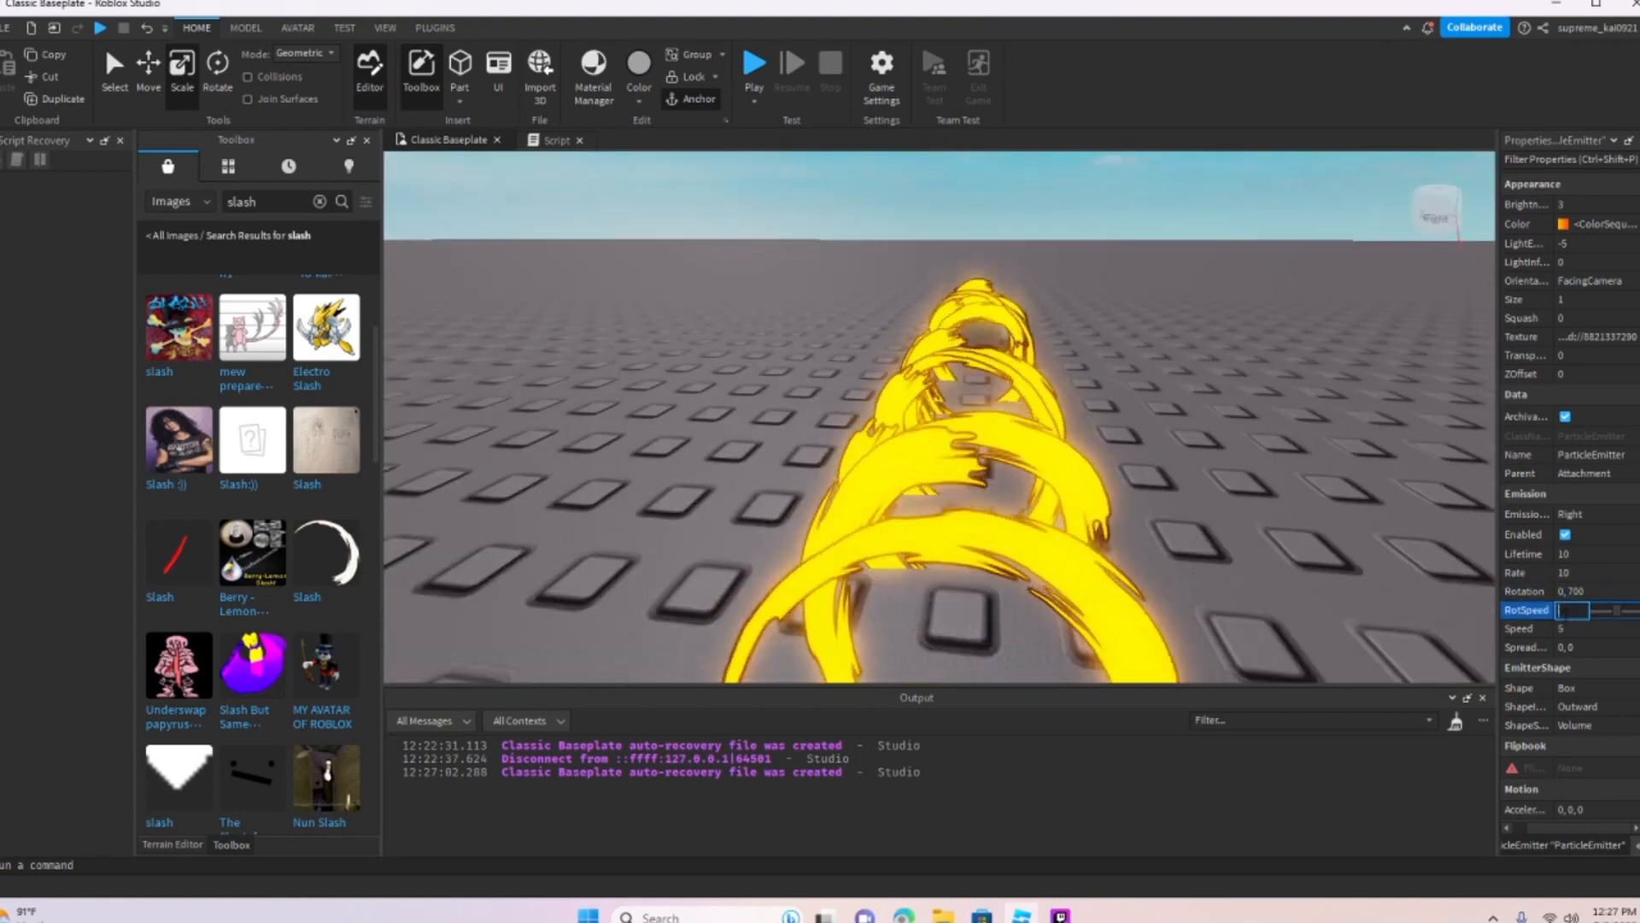
{"action": "type", "text": "360"}
{"action": "key", "text": "Return"}
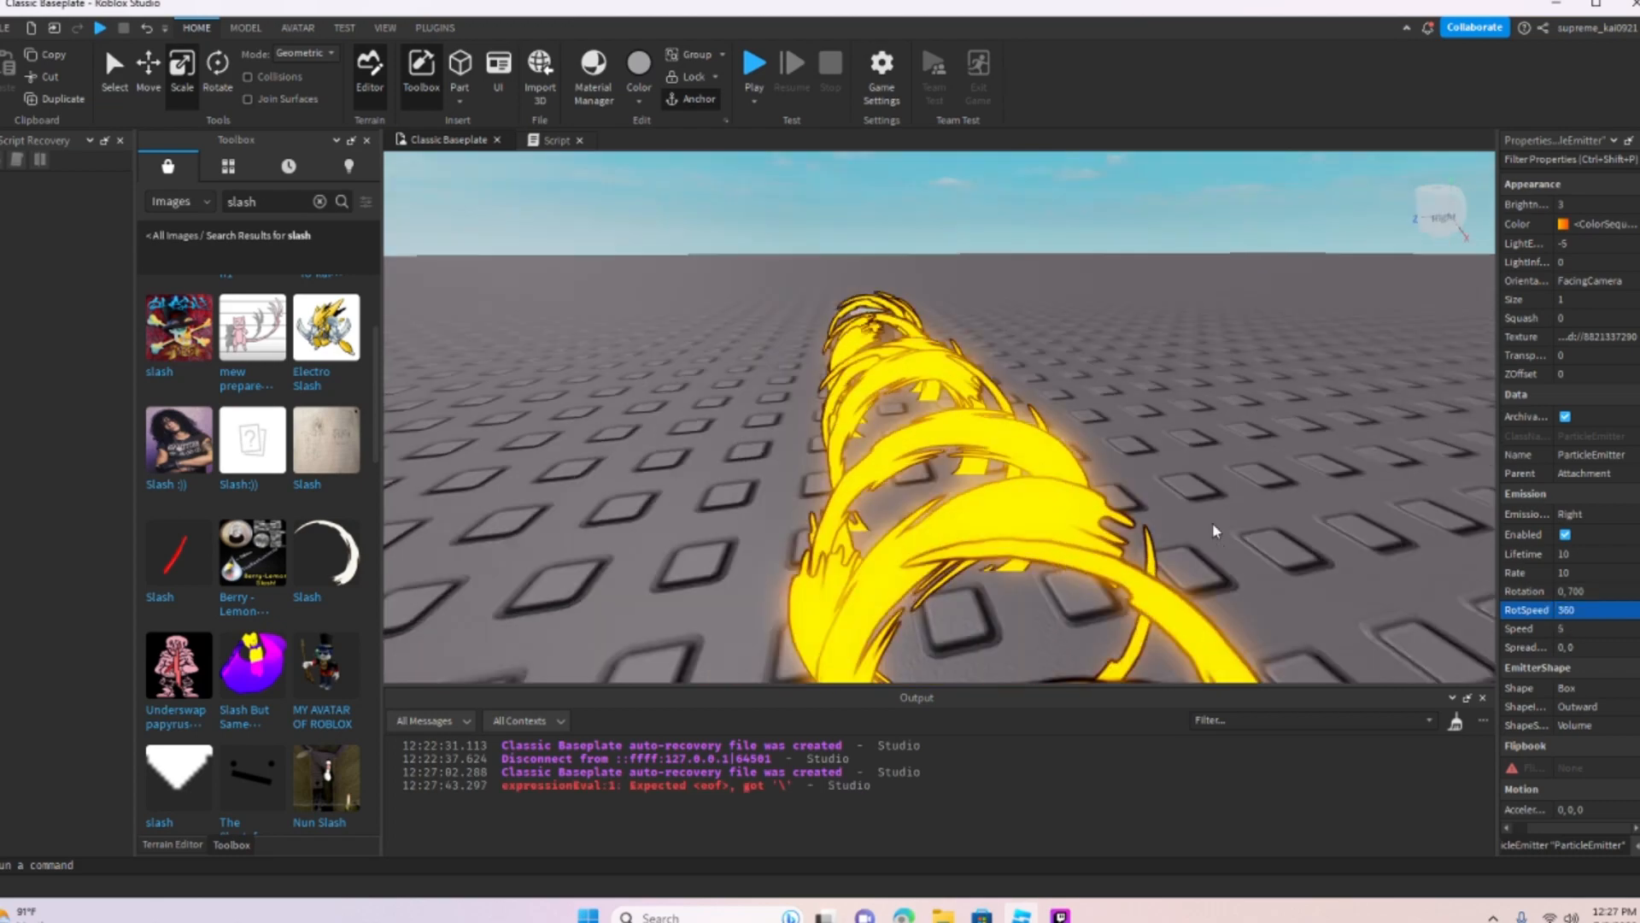
Step: Examine the spinning slash particles up close and from above, along the whole length of the trail
{"action": "key", "text": "a"}
{"action": "right_click_drag", "start_coordinate": [1212, 521], "coordinate": [1213, 523]}
{"action": "key", "text": "d"}
{"action": "key", "text": "s"}
{"action": "key", "text": "a"}
{"action": "key", "text": "w"}
{"action": "key", "text": "s"}
{"action": "key", "text": "a"}
{"action": "key", "text": "d"}
{"action": "key", "text": "s"}
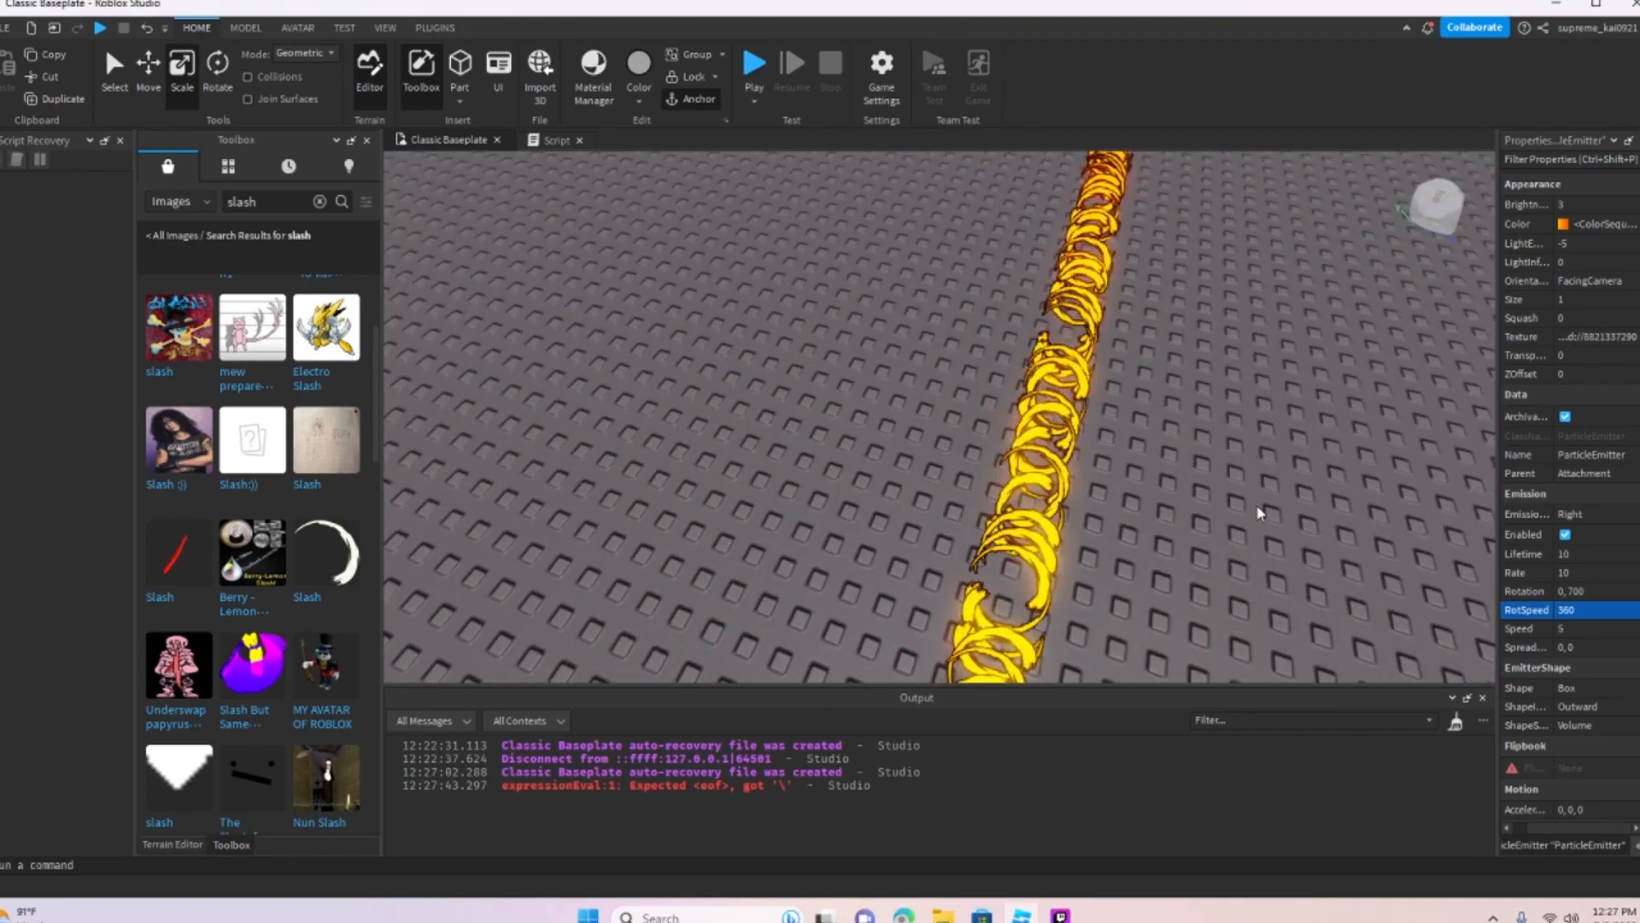
{"action": "right_click_drag", "start_coordinate": [1136, 473], "coordinate": [1137, 478]}
{"action": "key", "text": "w"}
{"action": "key", "text": "w"}
{"action": "key", "text": "s"}
{"action": "key", "text": "w"}
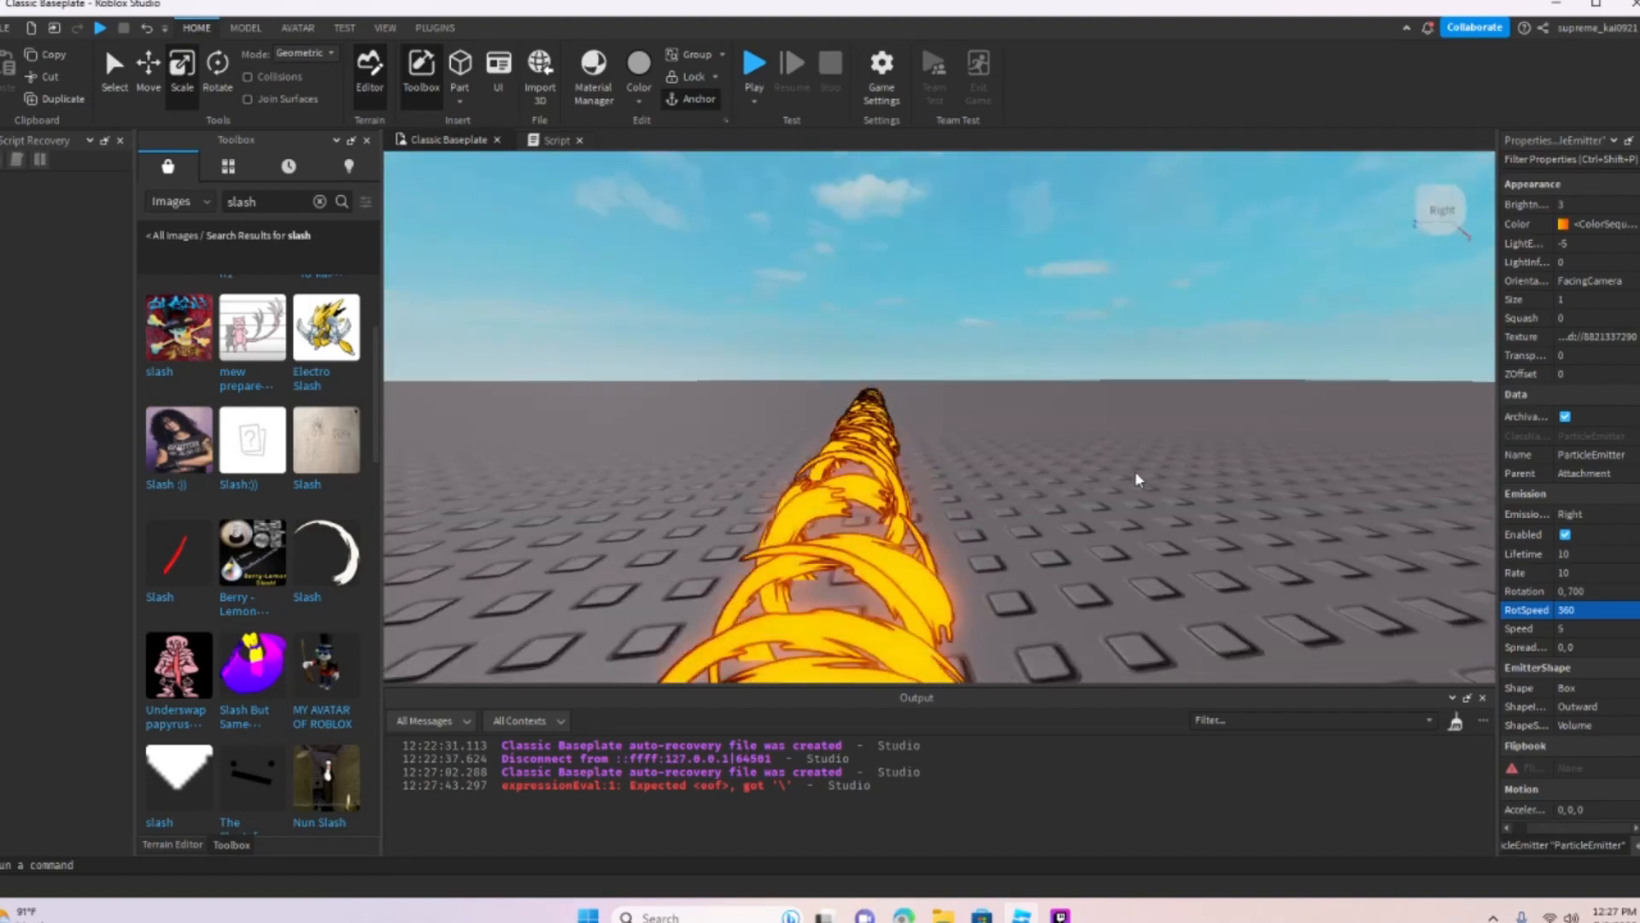
Step: Set the ParticleEmitter's Rate to 30 and inspect the density of the slash trail
{"action": "left_click", "coordinate": [1578, 573]}
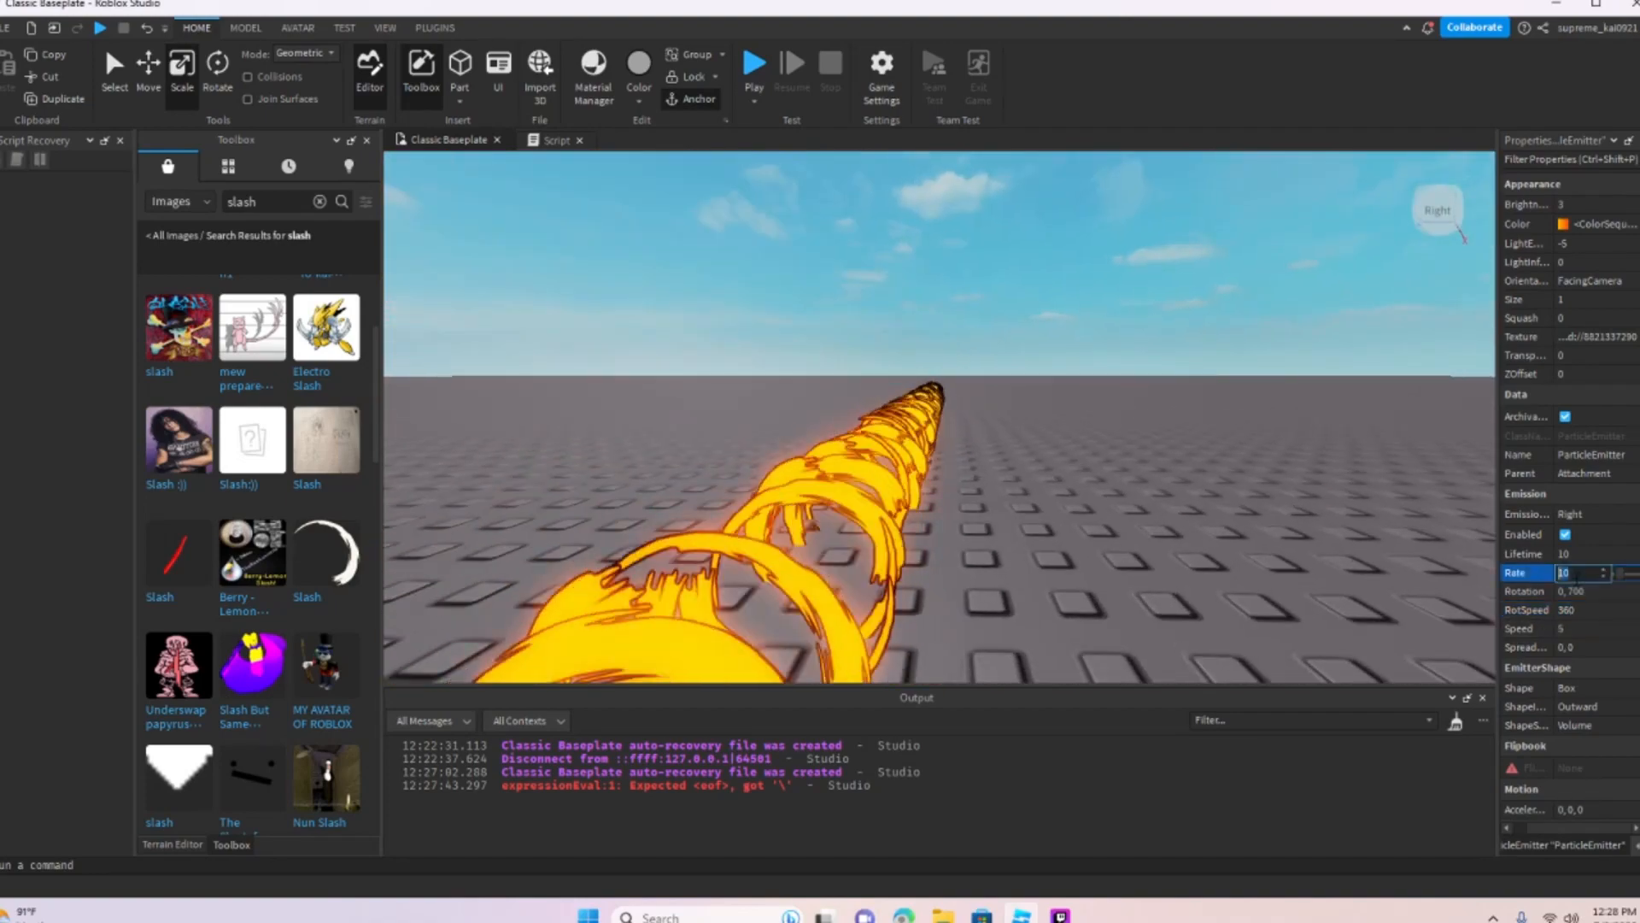
{"action": "right_click_drag", "start_coordinate": [1055, 447], "coordinate": [1055, 448]}
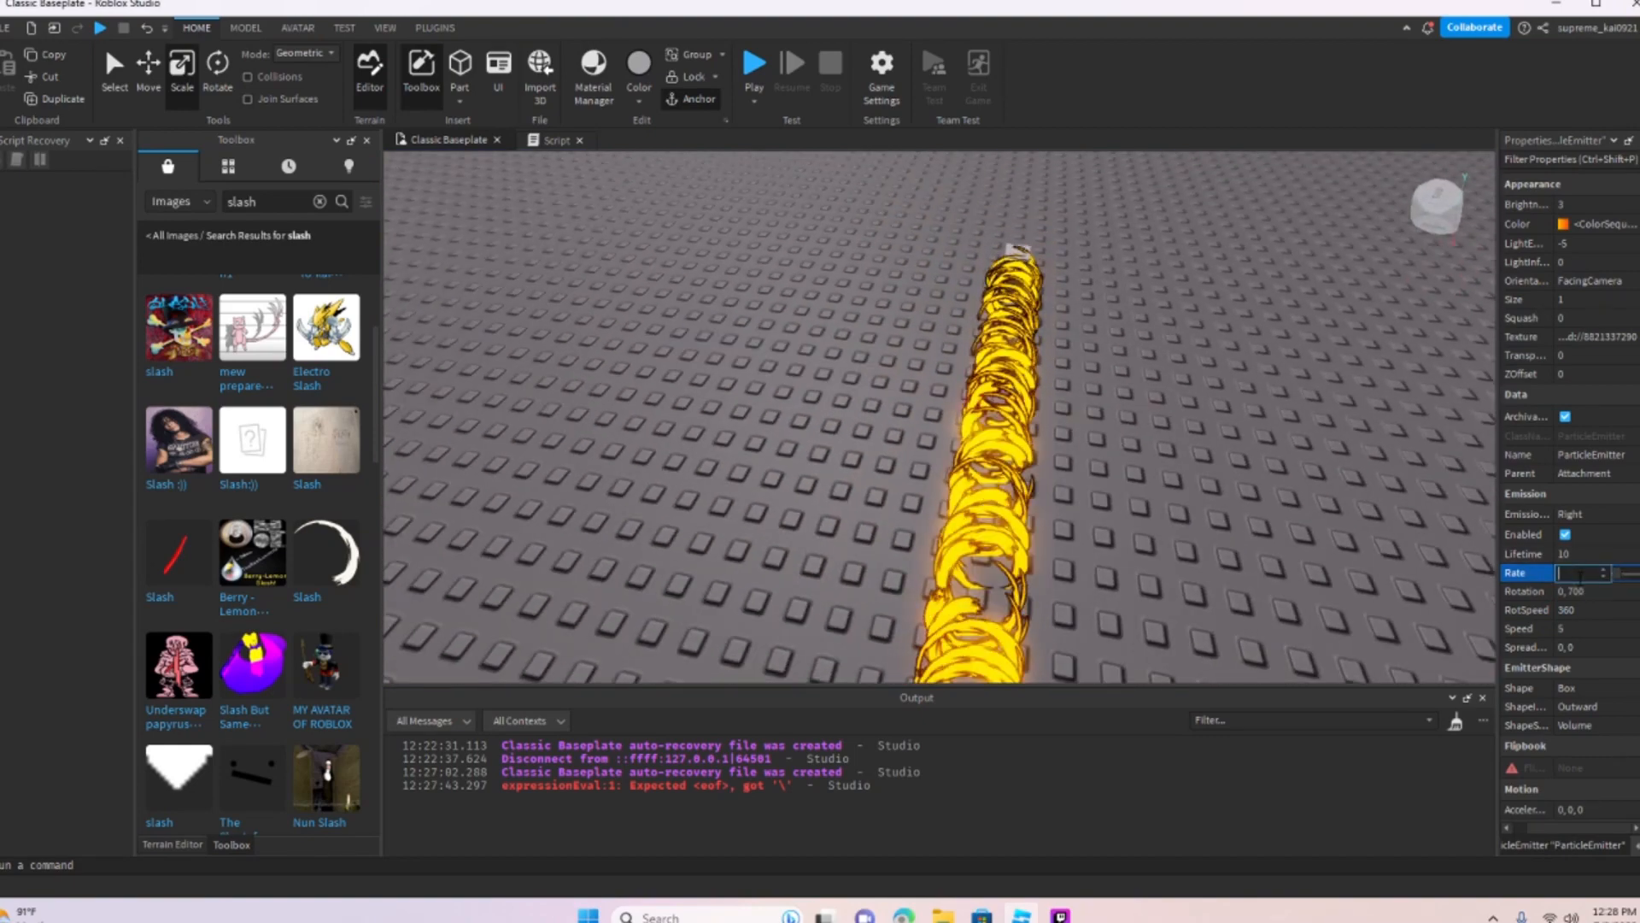
{"action": "key", "text": "Return"}
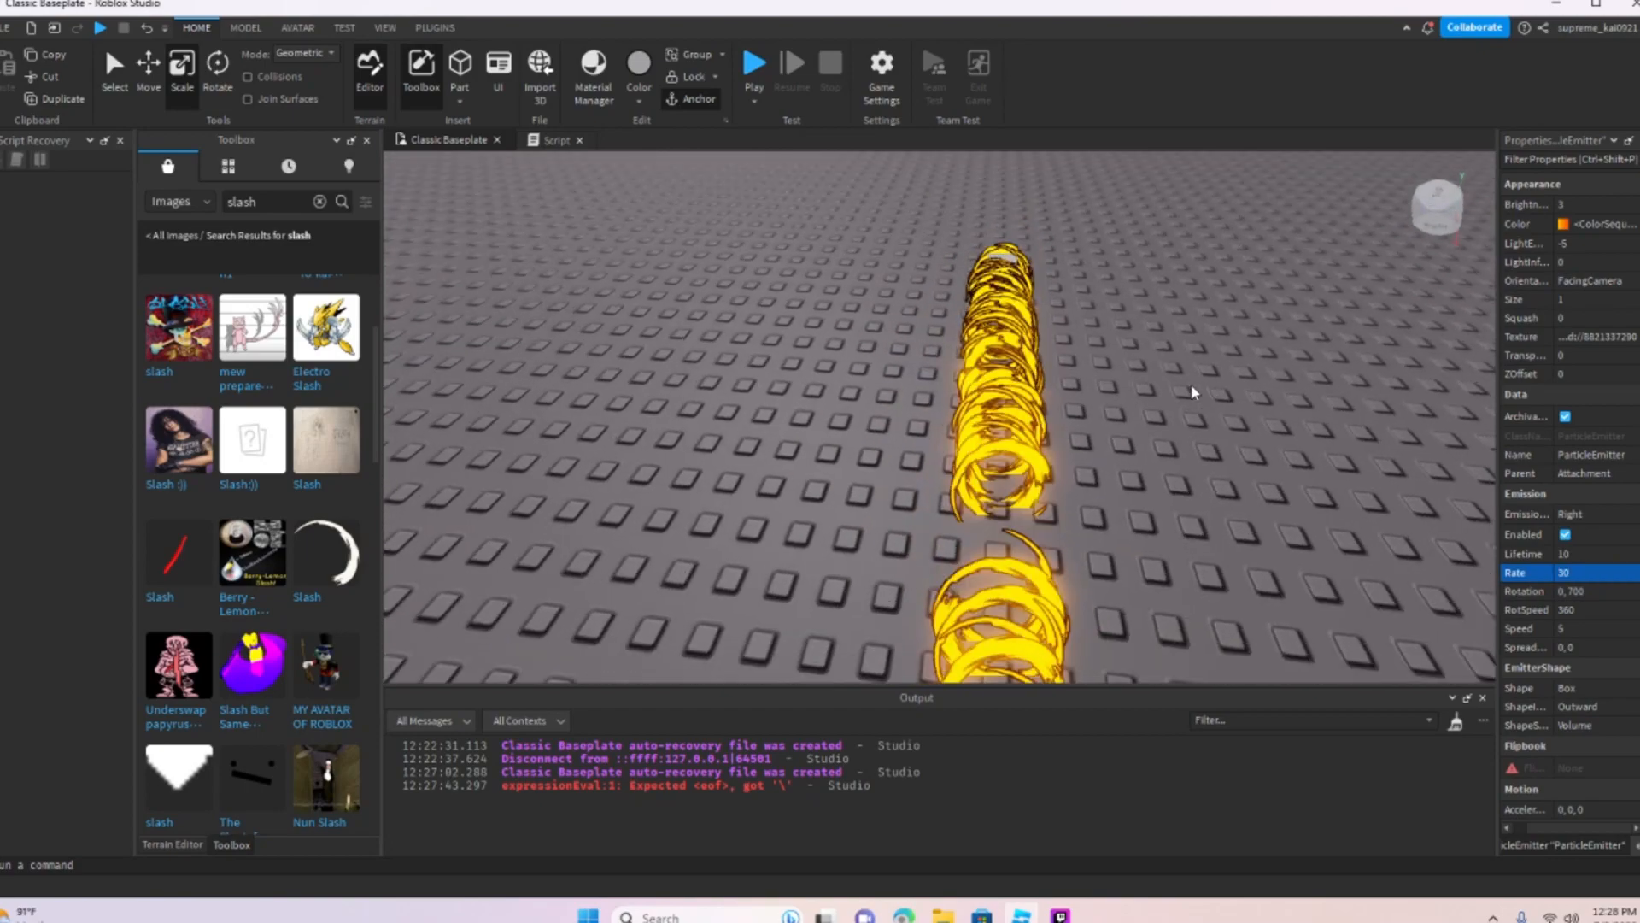
{"action": "scroll", "coordinate": [1191, 383], "scroll_direction": "up", "scroll_amount": 5}
{"action": "scroll", "coordinate": [1191, 383], "scroll_direction": "down", "scroll_amount": 8}
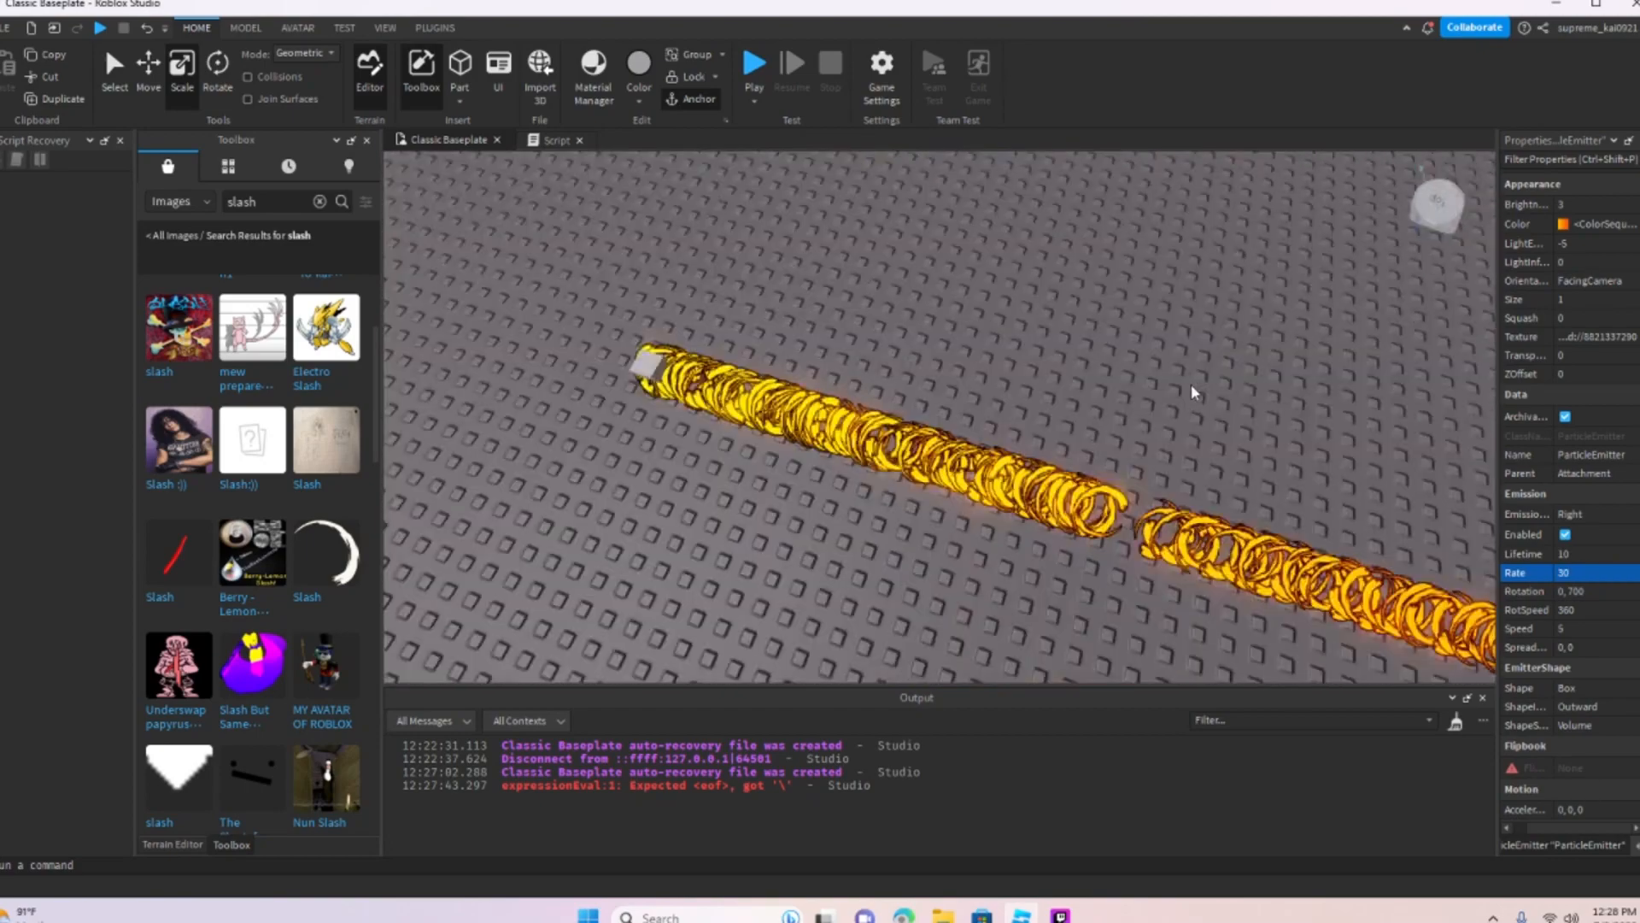
{"action": "scroll", "coordinate": [1191, 383], "scroll_direction": "up", "scroll_amount": 8}
{"action": "right_click_drag", "start_coordinate": [1190, 384], "coordinate": [1239, 407]}
{"action": "scroll", "coordinate": [1191, 384], "scroll_direction": "down", "scroll_amount": 6}
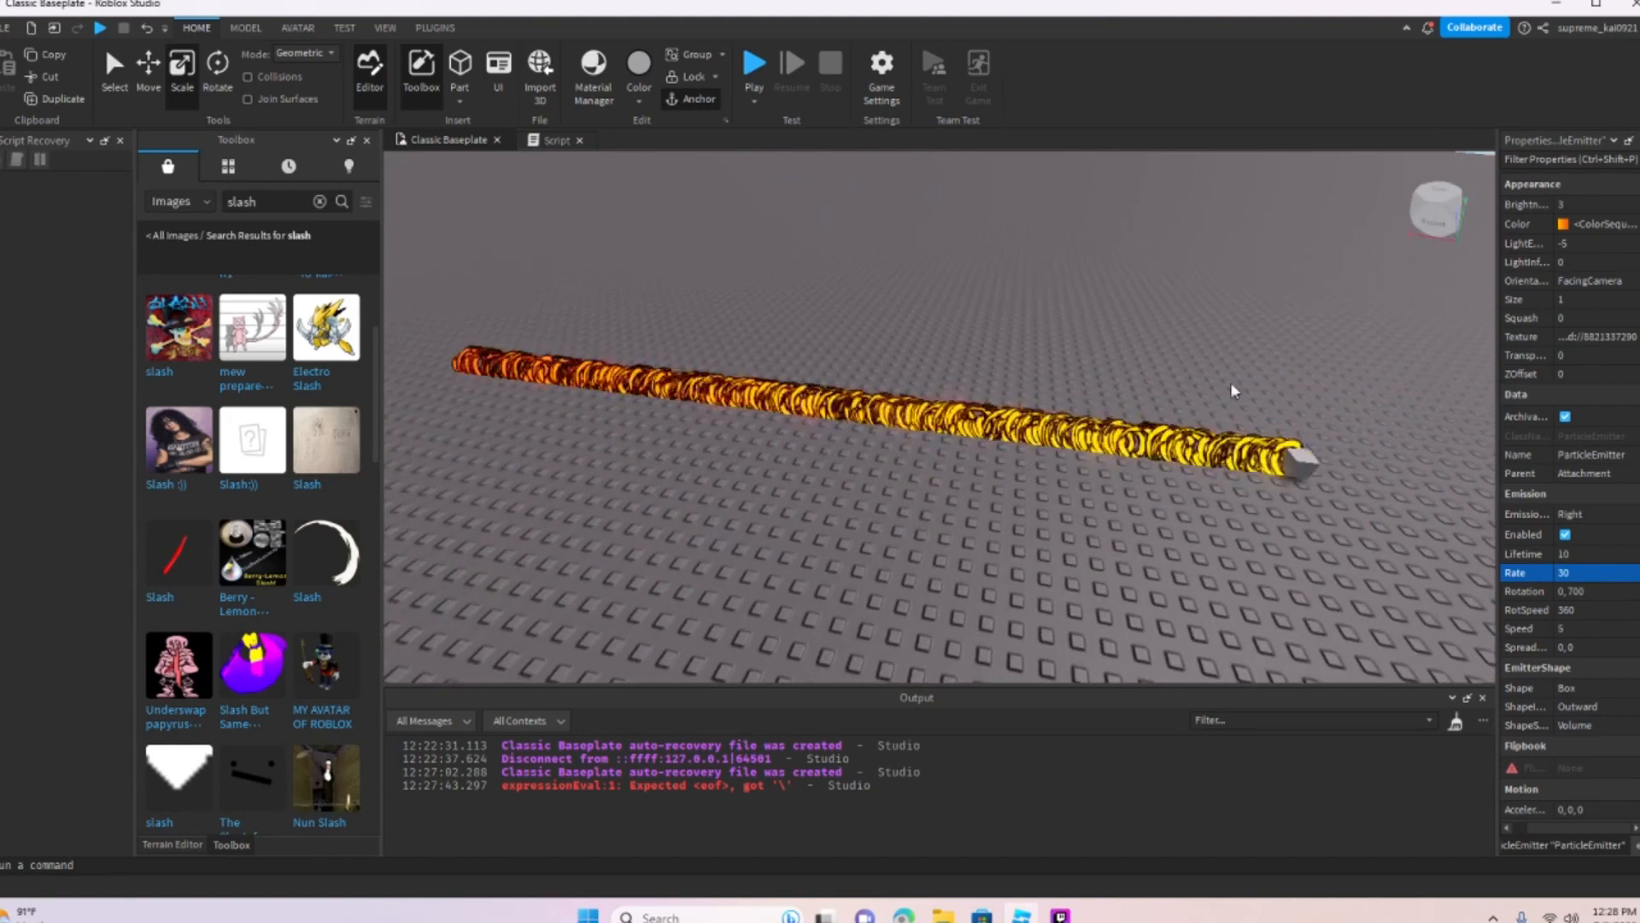
Step: Set the ParticleEmitter's Orientation to VelocityParallel and view the slashes along the trail
{"action": "left_click", "coordinate": [1594, 276]}
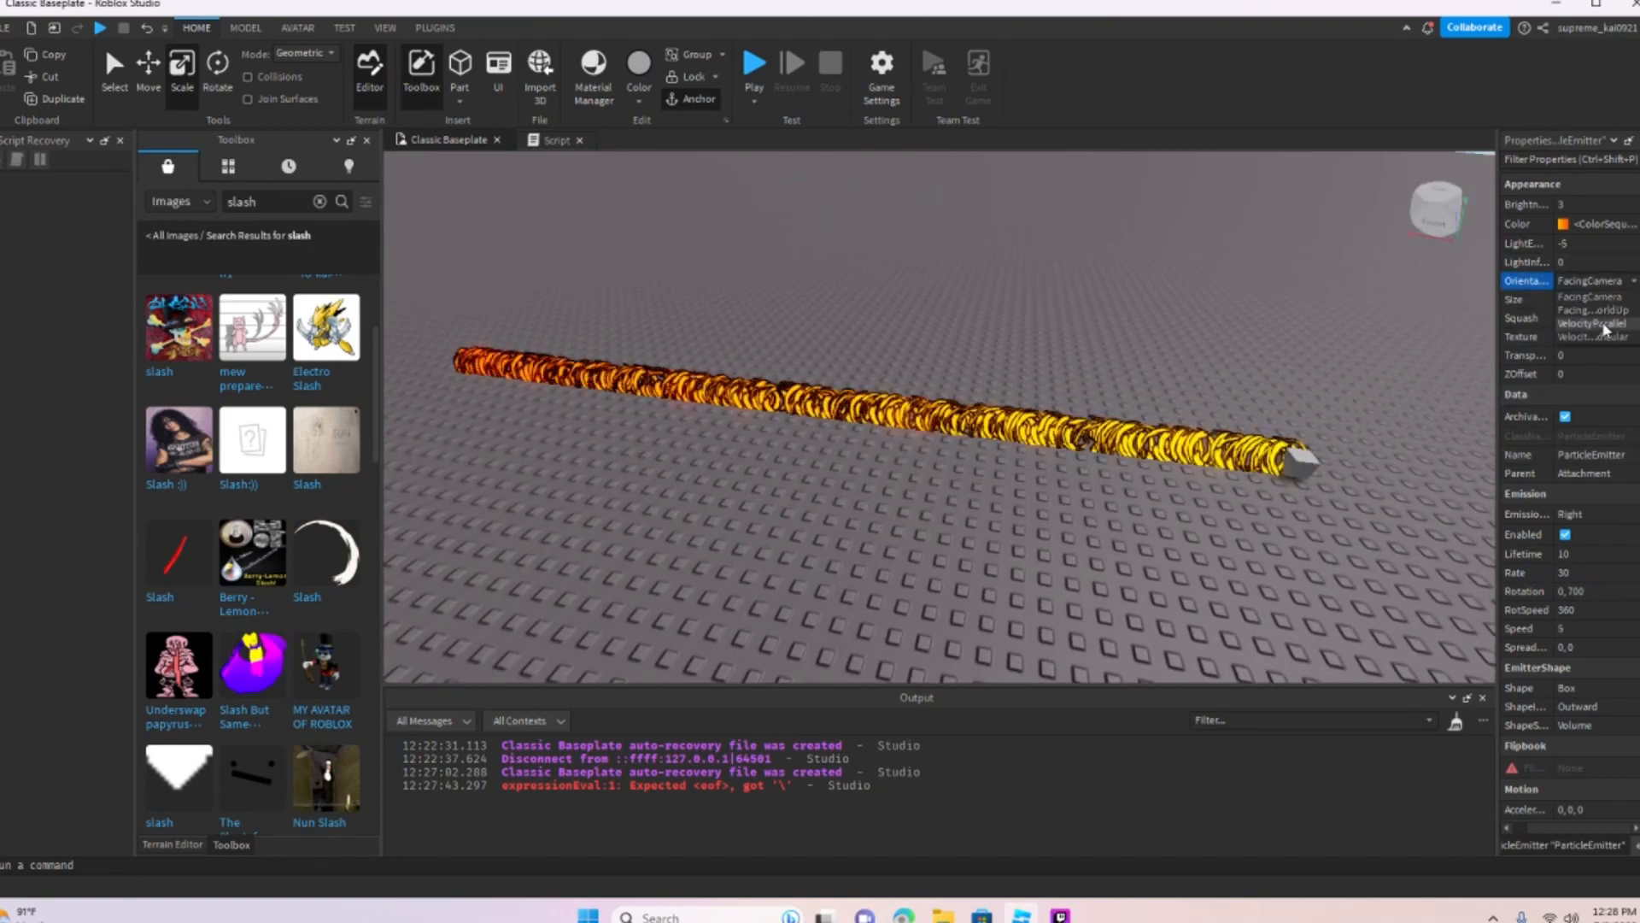
{"action": "left_click", "coordinate": [1606, 283]}
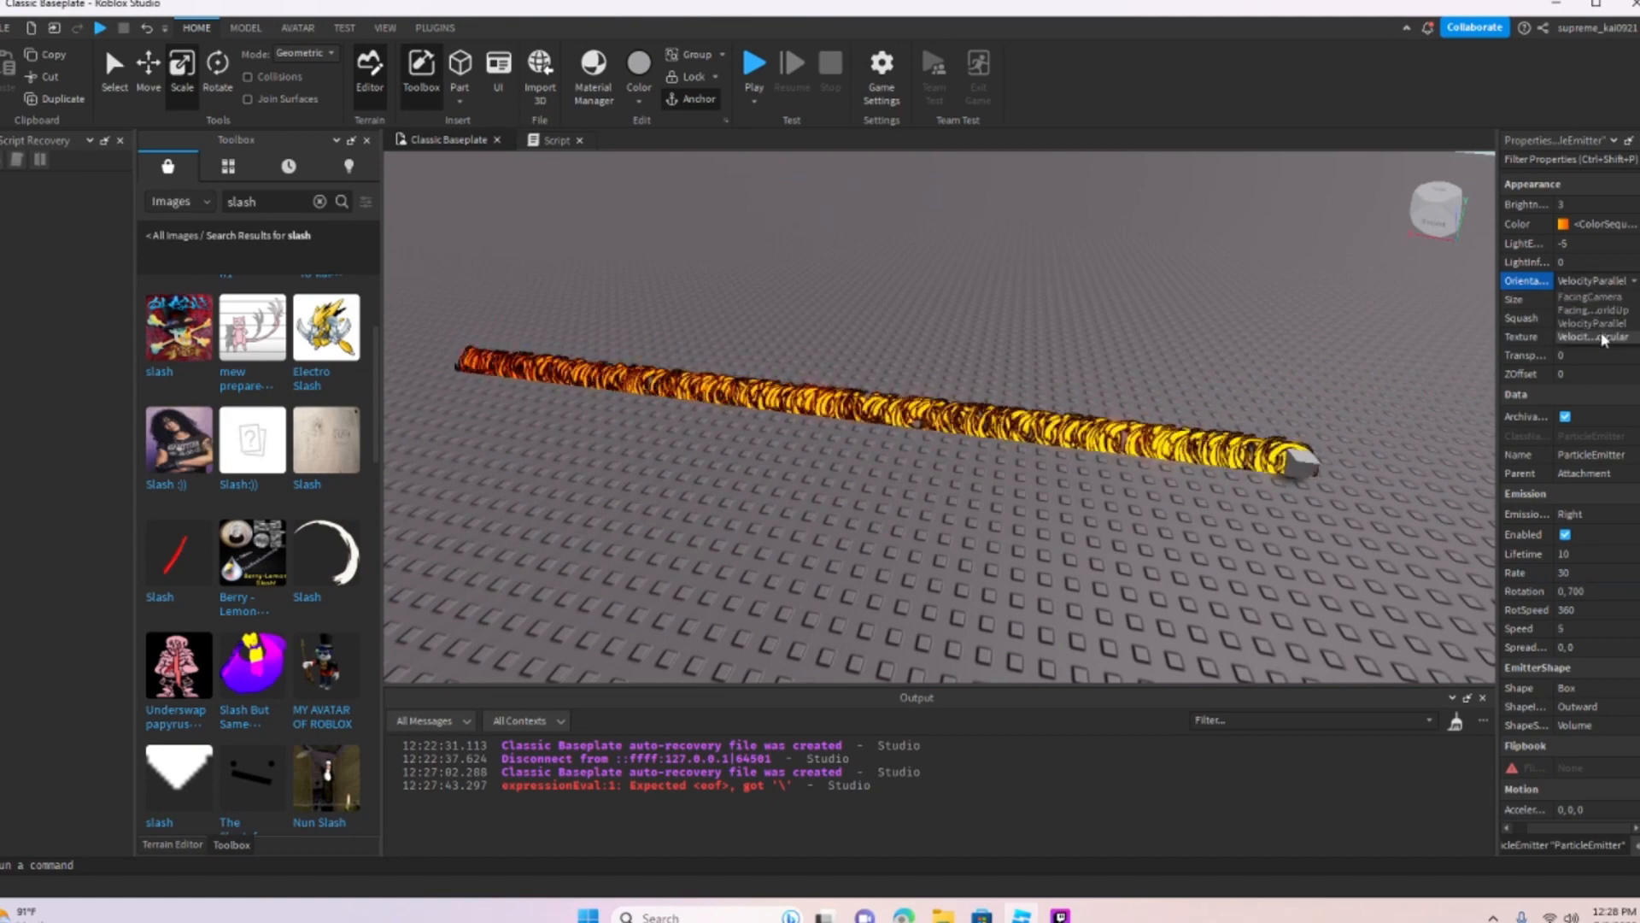
{"action": "key", "text": "w"}
{"action": "right_click_drag", "start_coordinate": [1263, 306], "coordinate": [1263, 306]}
{"action": "key", "text": "s"}
Step: Switch the ParticleEmitter's Orientation to VelocityPerpendicular and inspect the trail from the part's end
{"action": "left_click", "coordinate": [1573, 283]}
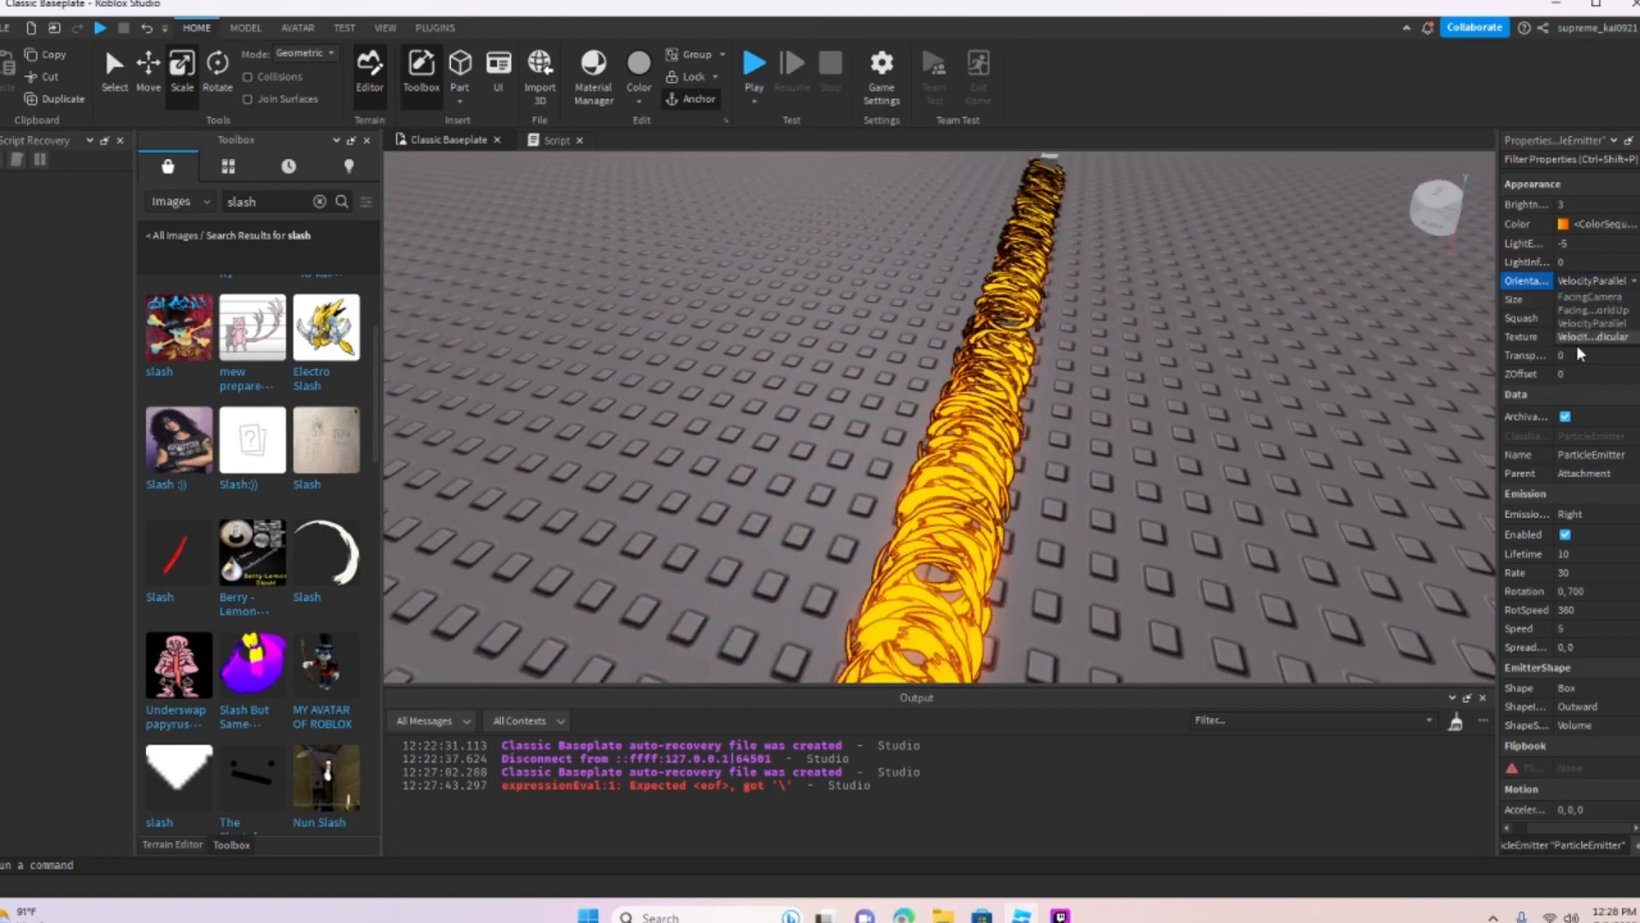
{"action": "right_click_drag", "start_coordinate": [1227, 370], "coordinate": [1226, 369]}
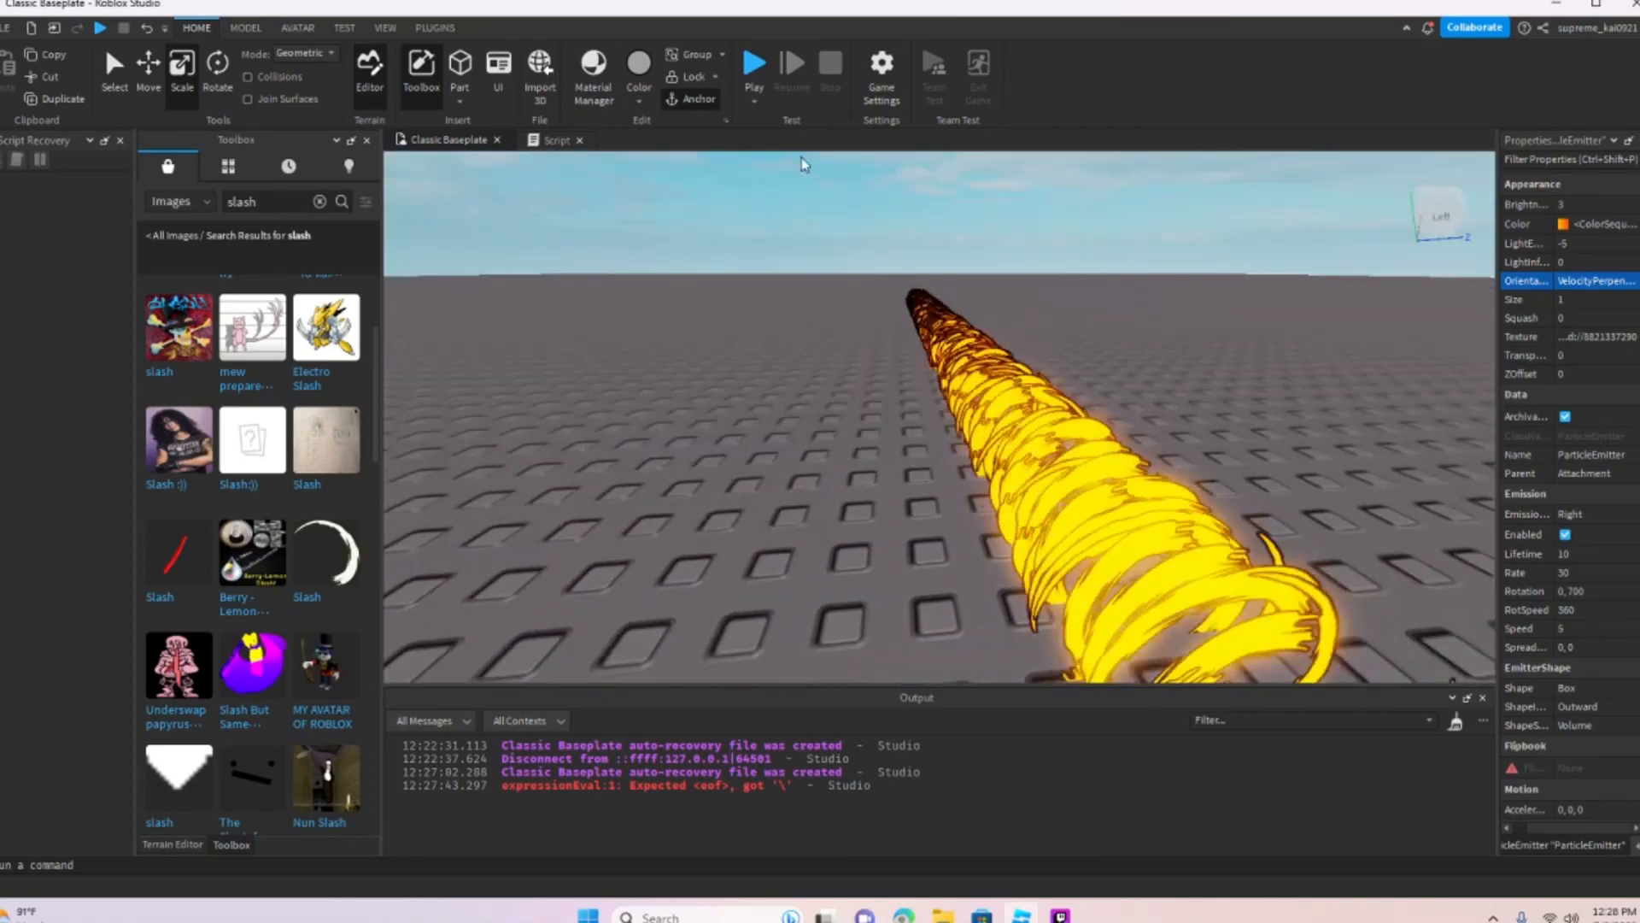
{"action": "right_click_drag", "start_coordinate": [921, 261], "coordinate": [964, 349]}
{"action": "key", "text": "w"}
{"action": "scroll", "coordinate": [965, 355], "scroll_direction": "down", "scroll_amount": 3}
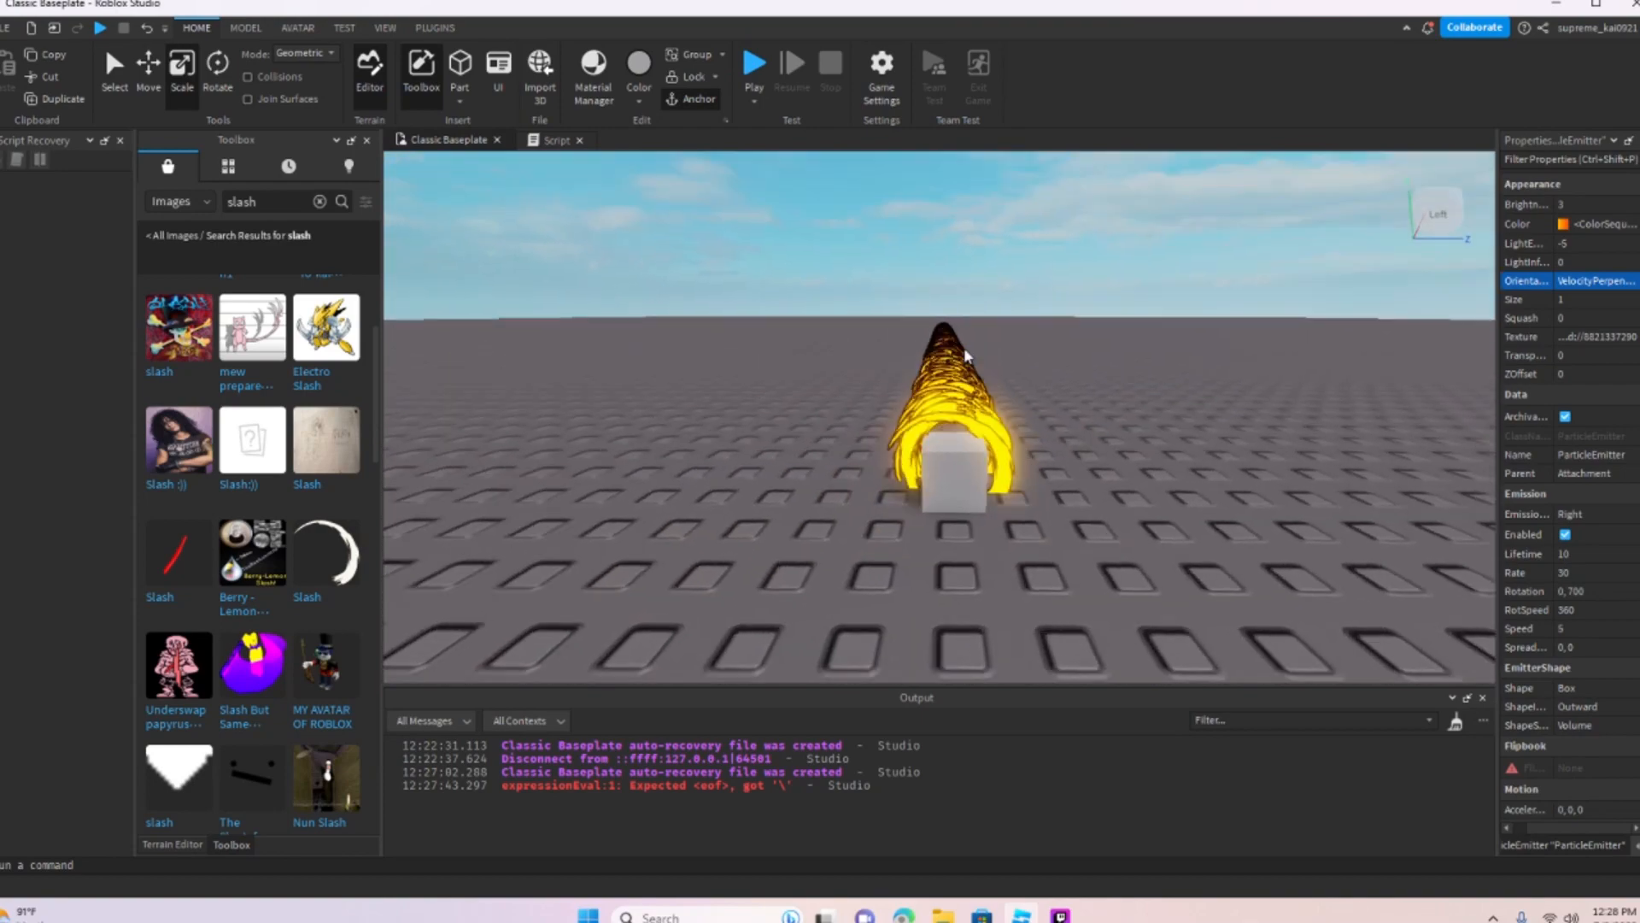
{"action": "scroll", "coordinate": [964, 349], "scroll_direction": "up", "scroll_amount": 5}
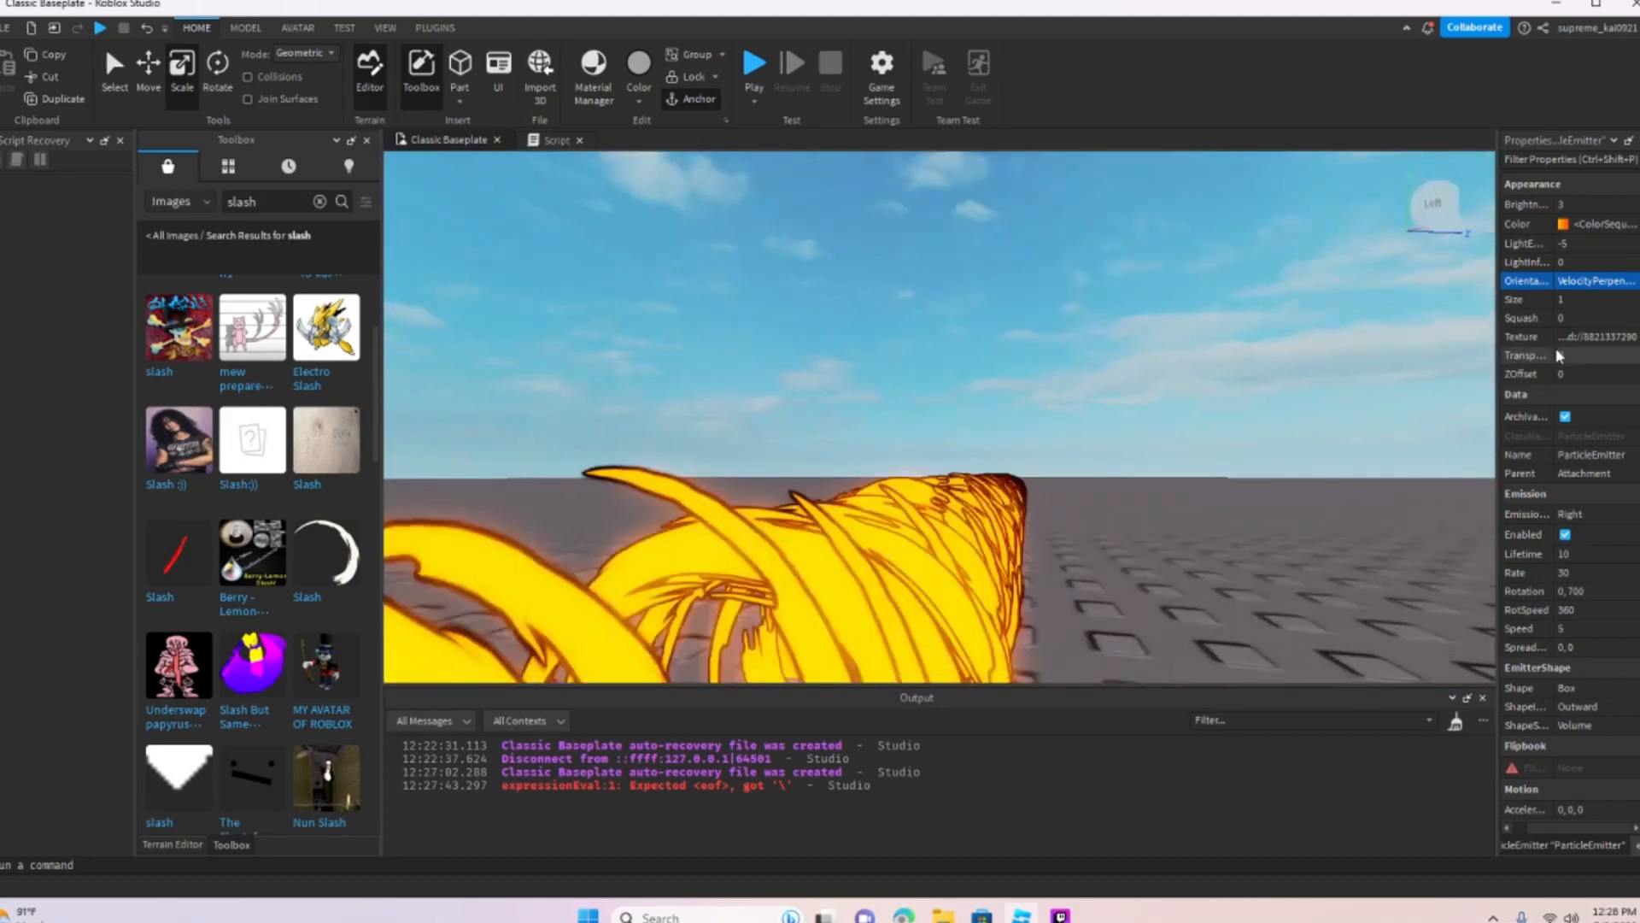
Step: Return the ParticleEmitter's Orientation to FacingCamera and view the trail from above
{"action": "left_click", "coordinate": [1584, 280]}
{"action": "left_click", "coordinate": [1591, 287]}
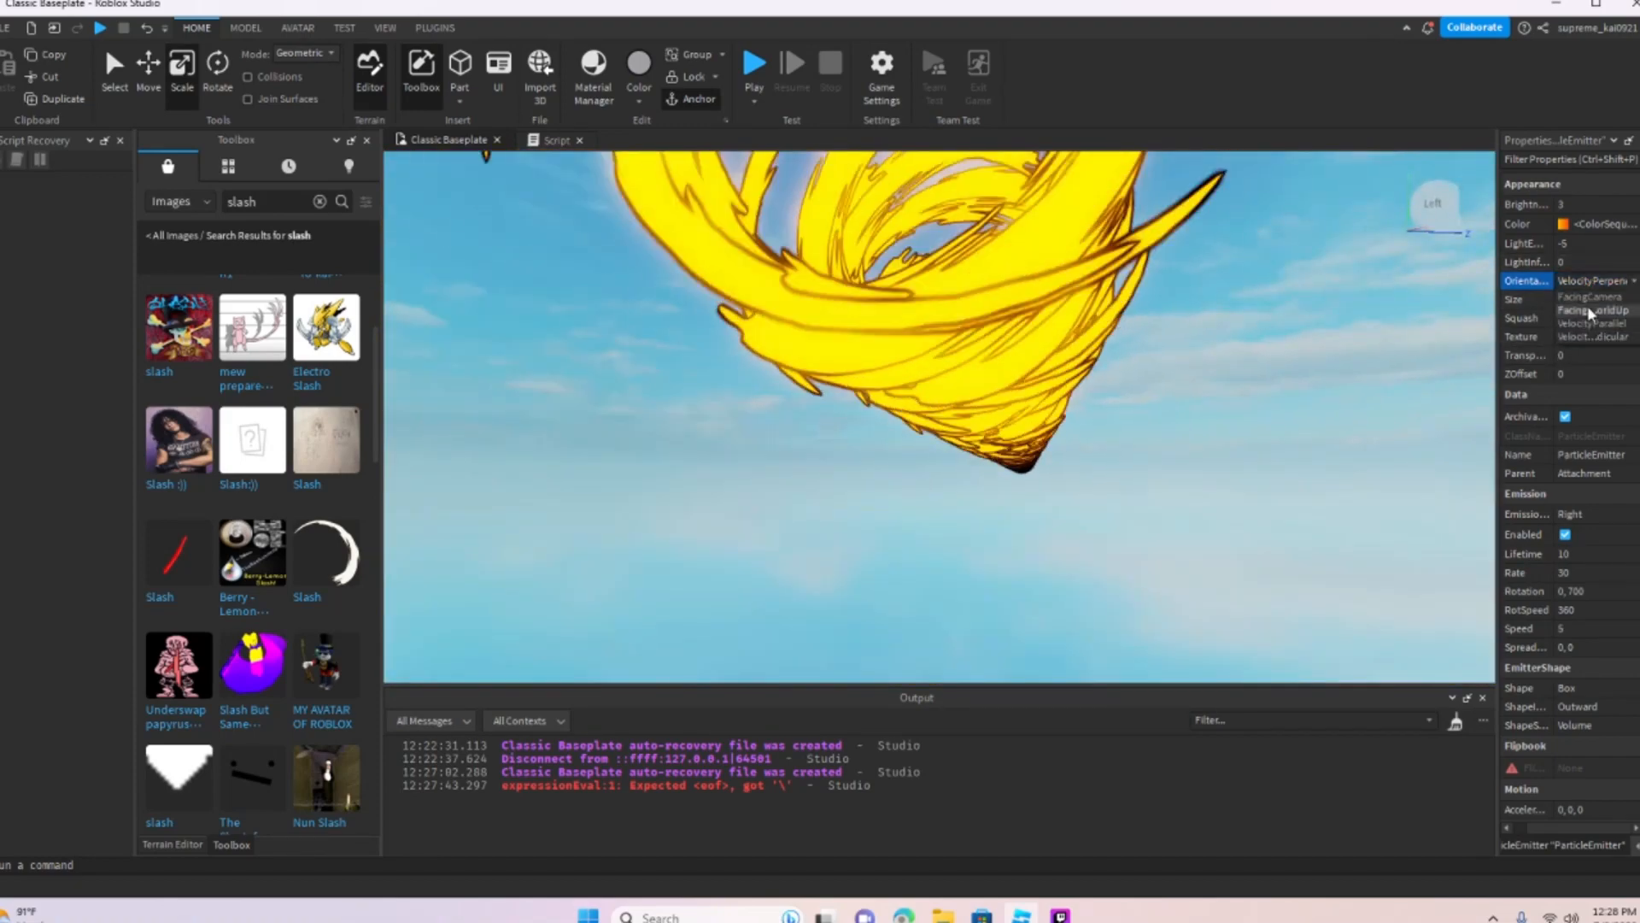
{"action": "left_click", "coordinate": [1589, 299]}
{"action": "scroll", "coordinate": [1236, 380], "scroll_direction": "down", "scroll_amount": 5}
{"action": "scroll", "coordinate": [1235, 372], "scroll_direction": "up", "scroll_amount": 5}
{"action": "right_click_drag", "start_coordinate": [1236, 373], "coordinate": [1180, 406]}
{"action": "scroll", "coordinate": [1235, 373], "scroll_direction": "down", "scroll_amount": 4}
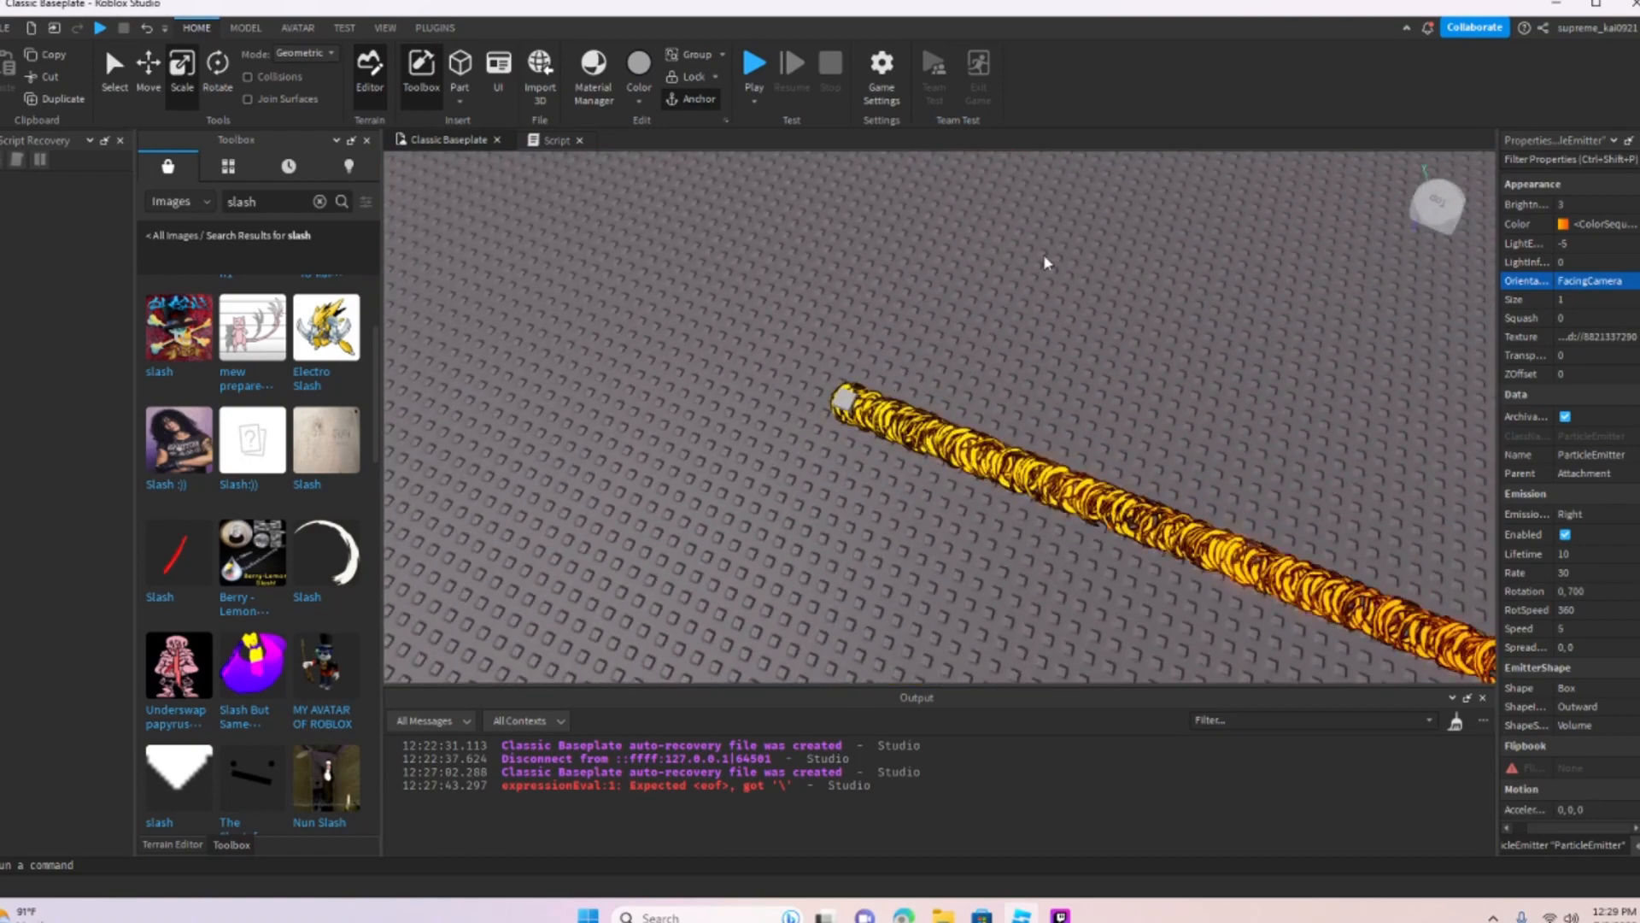
Step: Playtest the scene, walking the character around and through the slash trail, and stop the test
{"action": "left_click", "coordinate": [749, 63]}
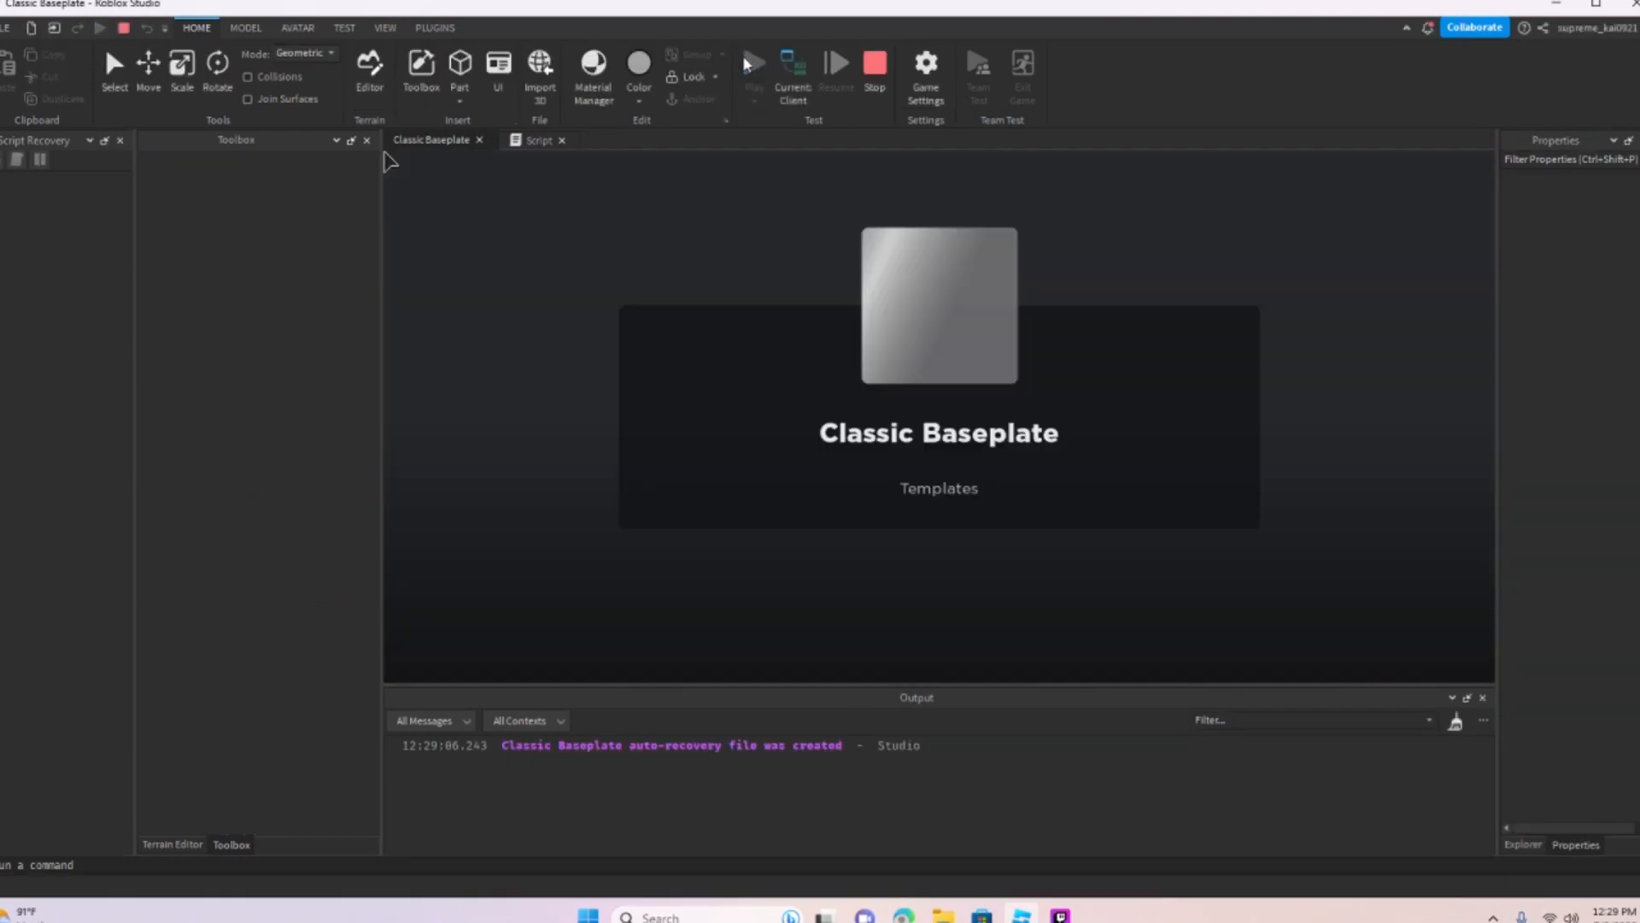
{"action": "key", "text": "w"}
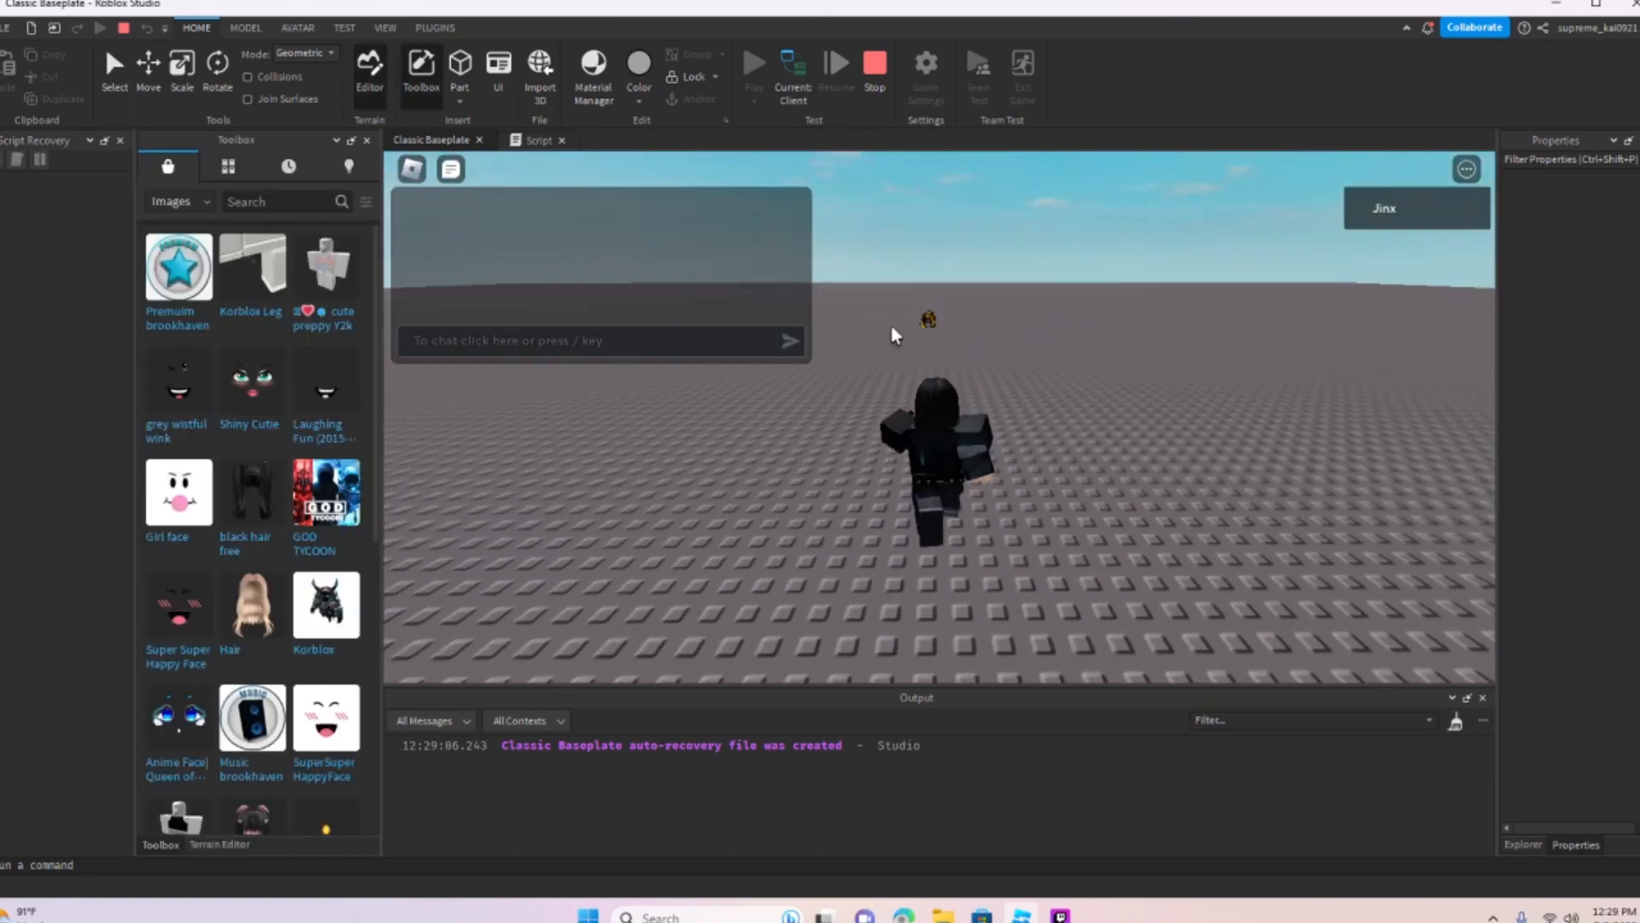
{"action": "right_click_drag", "start_coordinate": [945, 346], "coordinate": [945, 346]}
{"action": "key", "text": "a"}
{"action": "right_click_drag", "start_coordinate": [879, 453], "coordinate": [879, 453]}
{"action": "key", "text": "d"}
{"action": "key", "text": "a"}
{"action": "right_click_drag", "start_coordinate": [1161, 540], "coordinate": [1146, 542]}
{"action": "key", "text": "w"}
{"action": "key", "text": "s"}
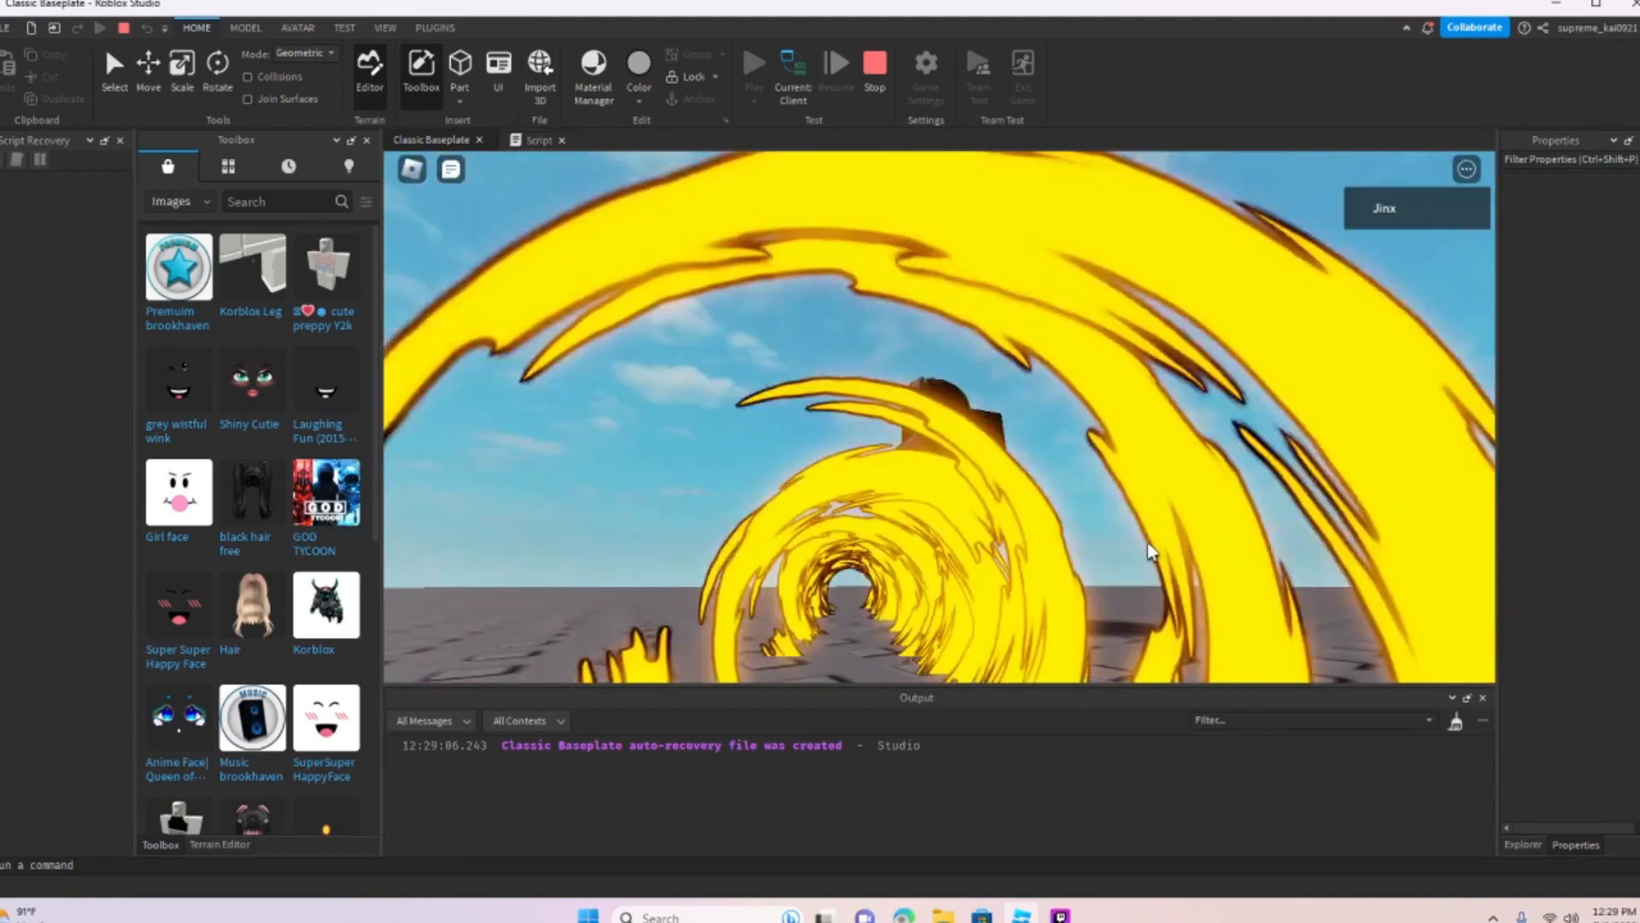
{"action": "right_click_drag", "start_coordinate": [1147, 543], "coordinate": [1146, 543]}
{"action": "key", "text": "w"}
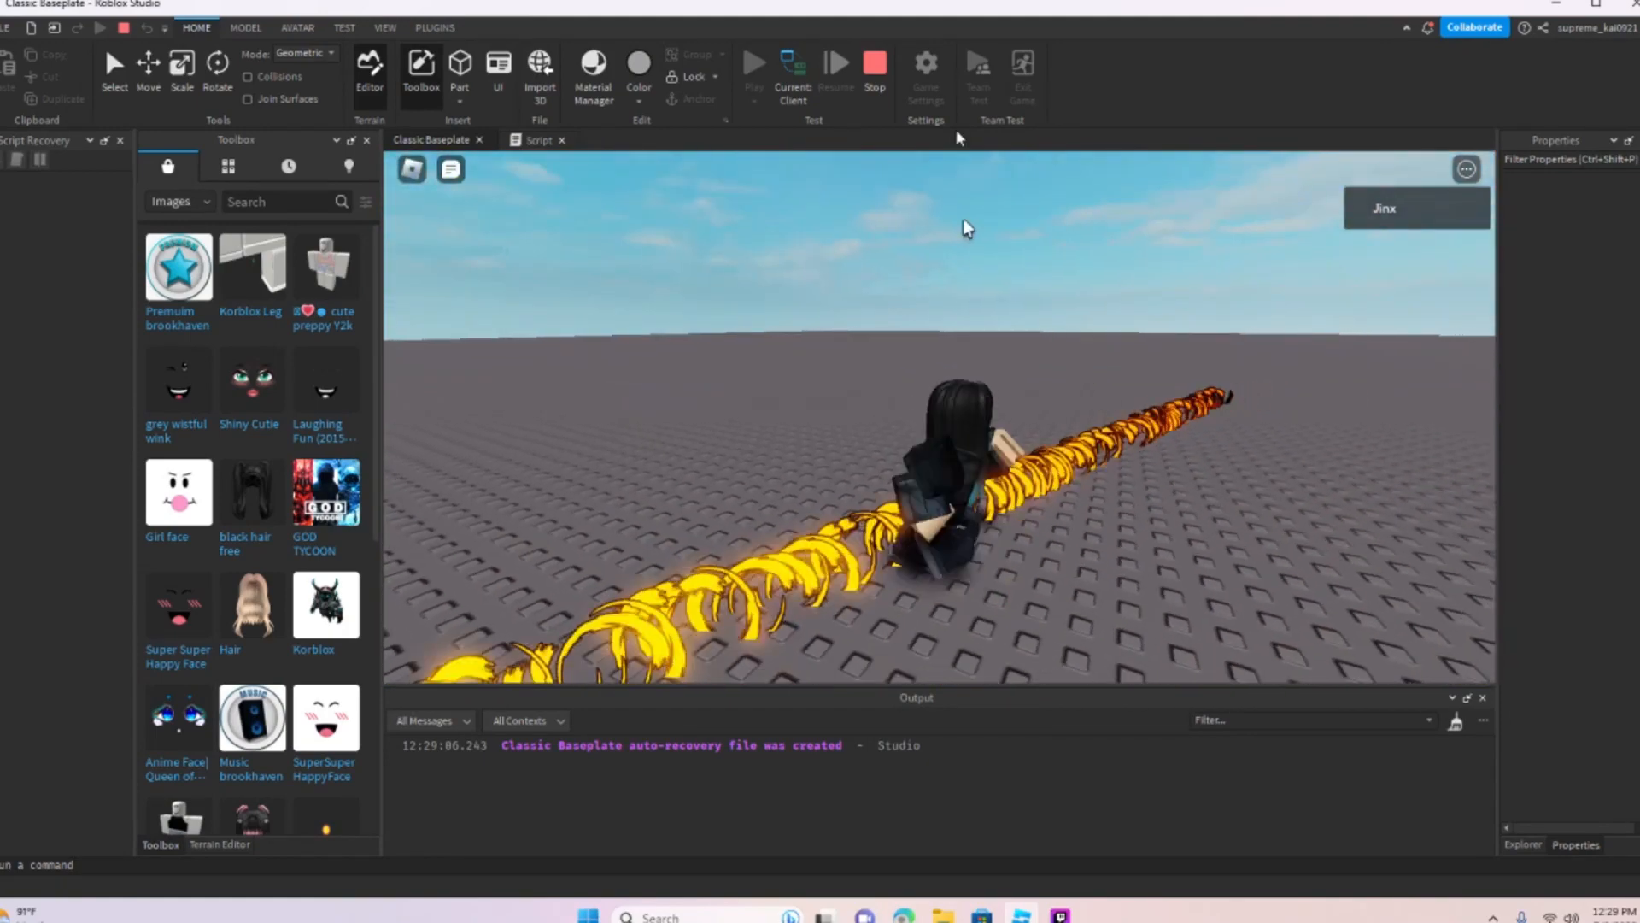
{"action": "key", "text": "s"}
{"action": "left_click", "coordinate": [873, 76]}
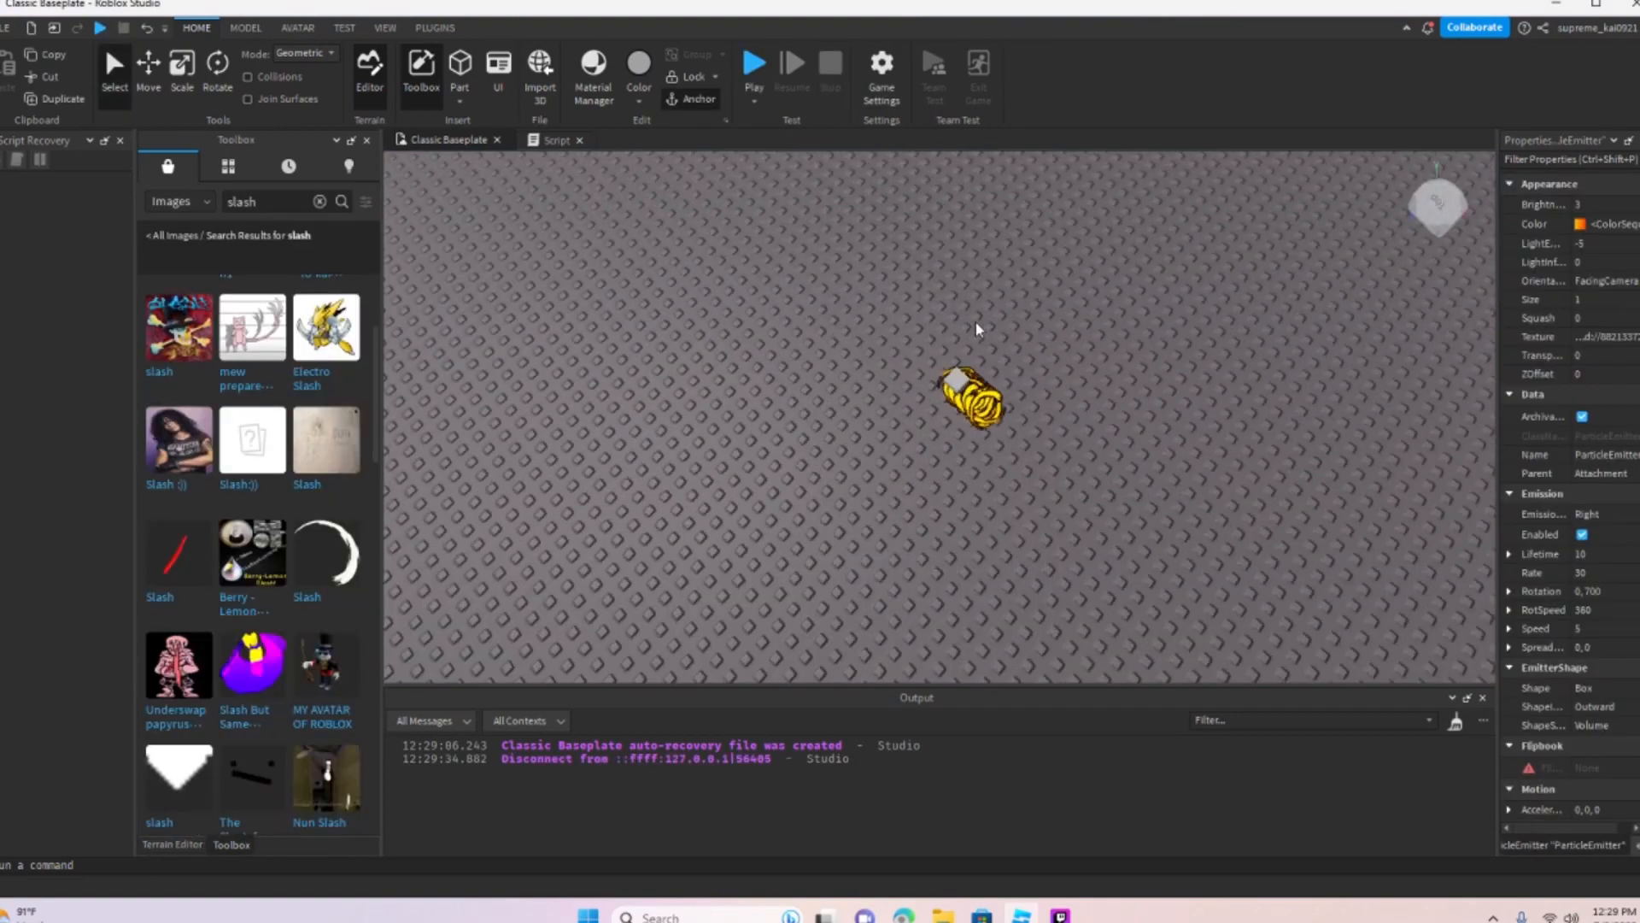
Step: Examine the slash trail beside the part from several angles in the edit view
{"action": "key", "text": "w"}
{"action": "right_click_drag", "start_coordinate": [976, 321], "coordinate": [957, 320]}
{"action": "key", "text": "d"}
{"action": "key", "text": "a"}
{"action": "key", "text": "s"}
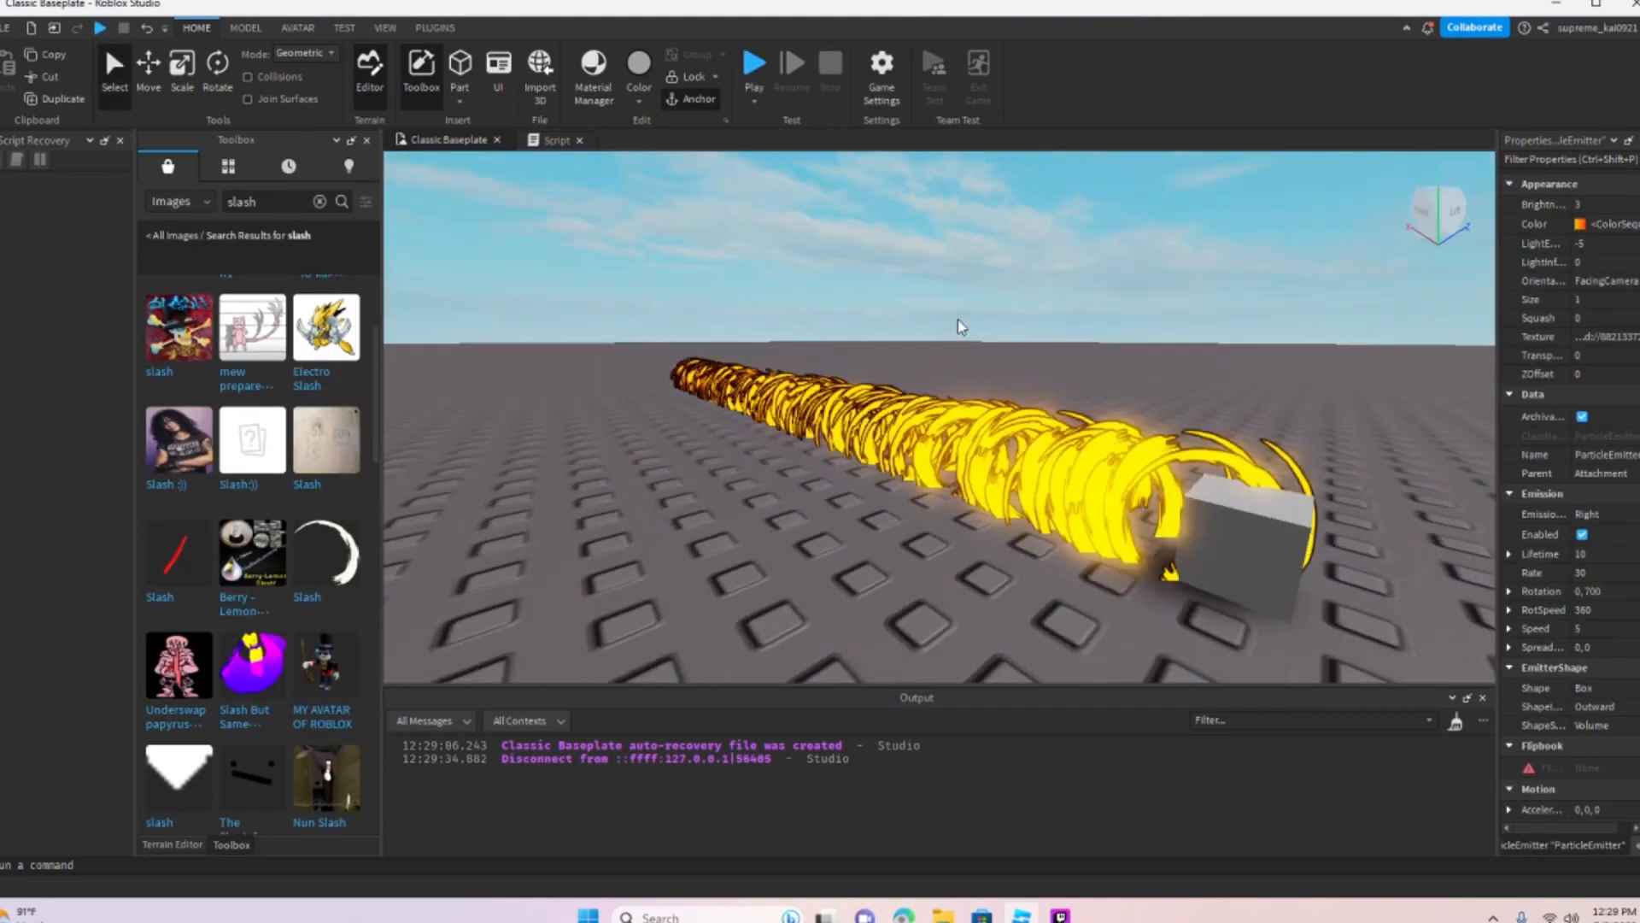
{"action": "key", "text": "d"}
{"action": "key", "text": "w"}
{"action": "right_click_drag", "start_coordinate": [1307, 604], "coordinate": [1307, 604]}
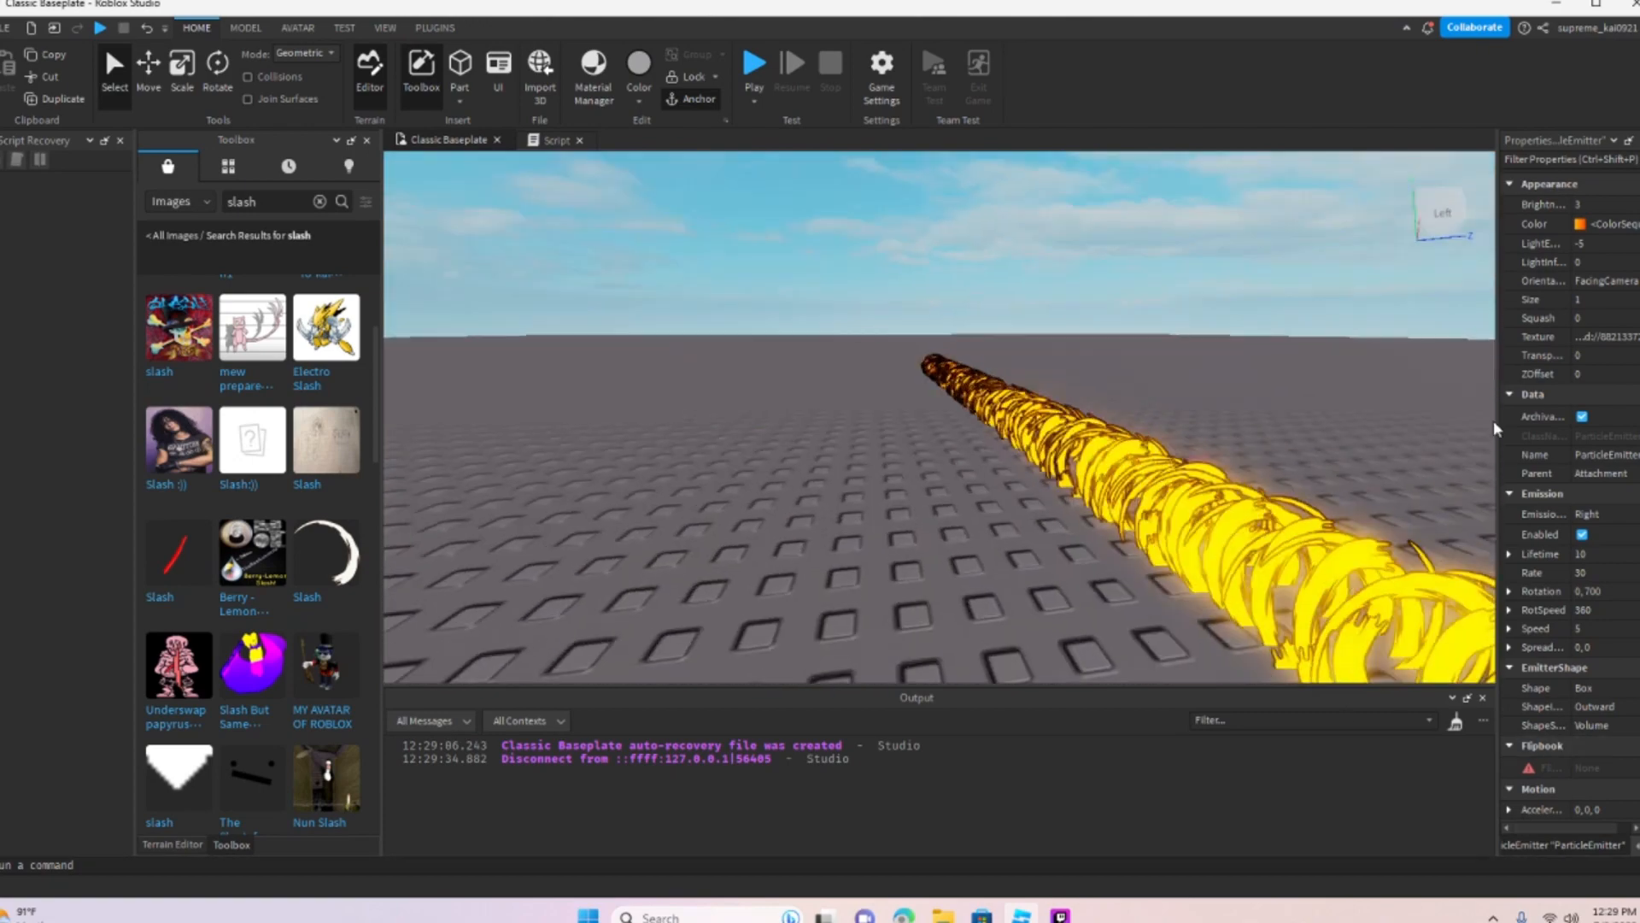
{"action": "key", "text": "s"}
{"action": "key", "text": "d"}
{"action": "key", "text": "w"}
{"action": "key", "text": "a"}
{"action": "left_click", "coordinate": [1577, 299]}
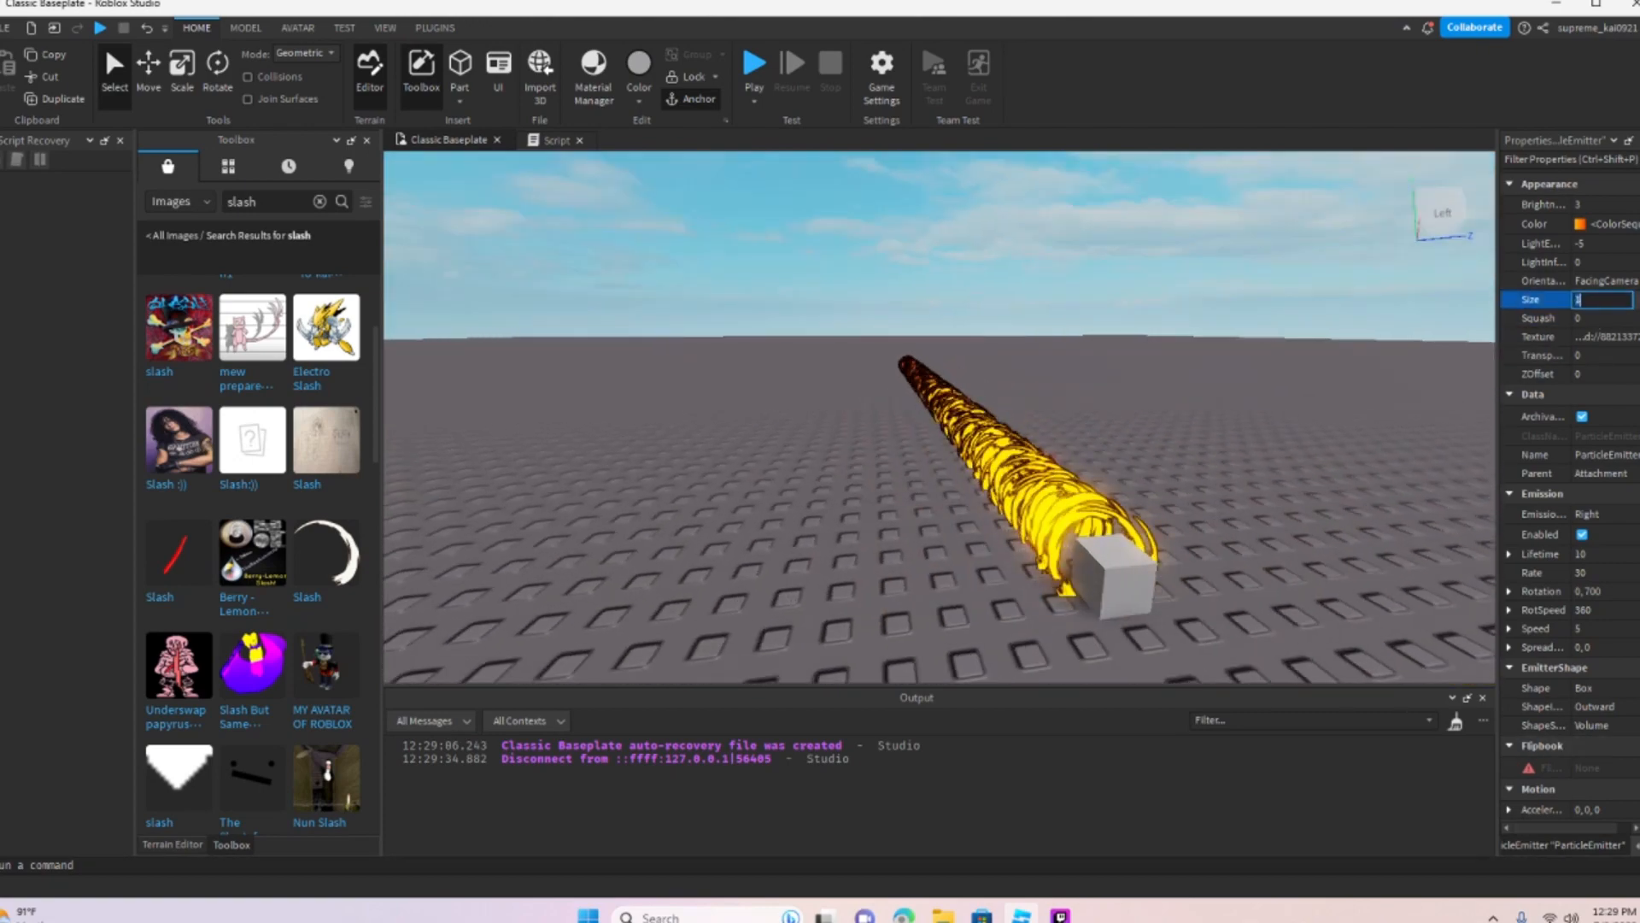
{"action": "left_click", "coordinate": [1627, 299]}
{"action": "left_click_drag", "start_coordinate": [983, 335], "coordinate": [1020, 632]}
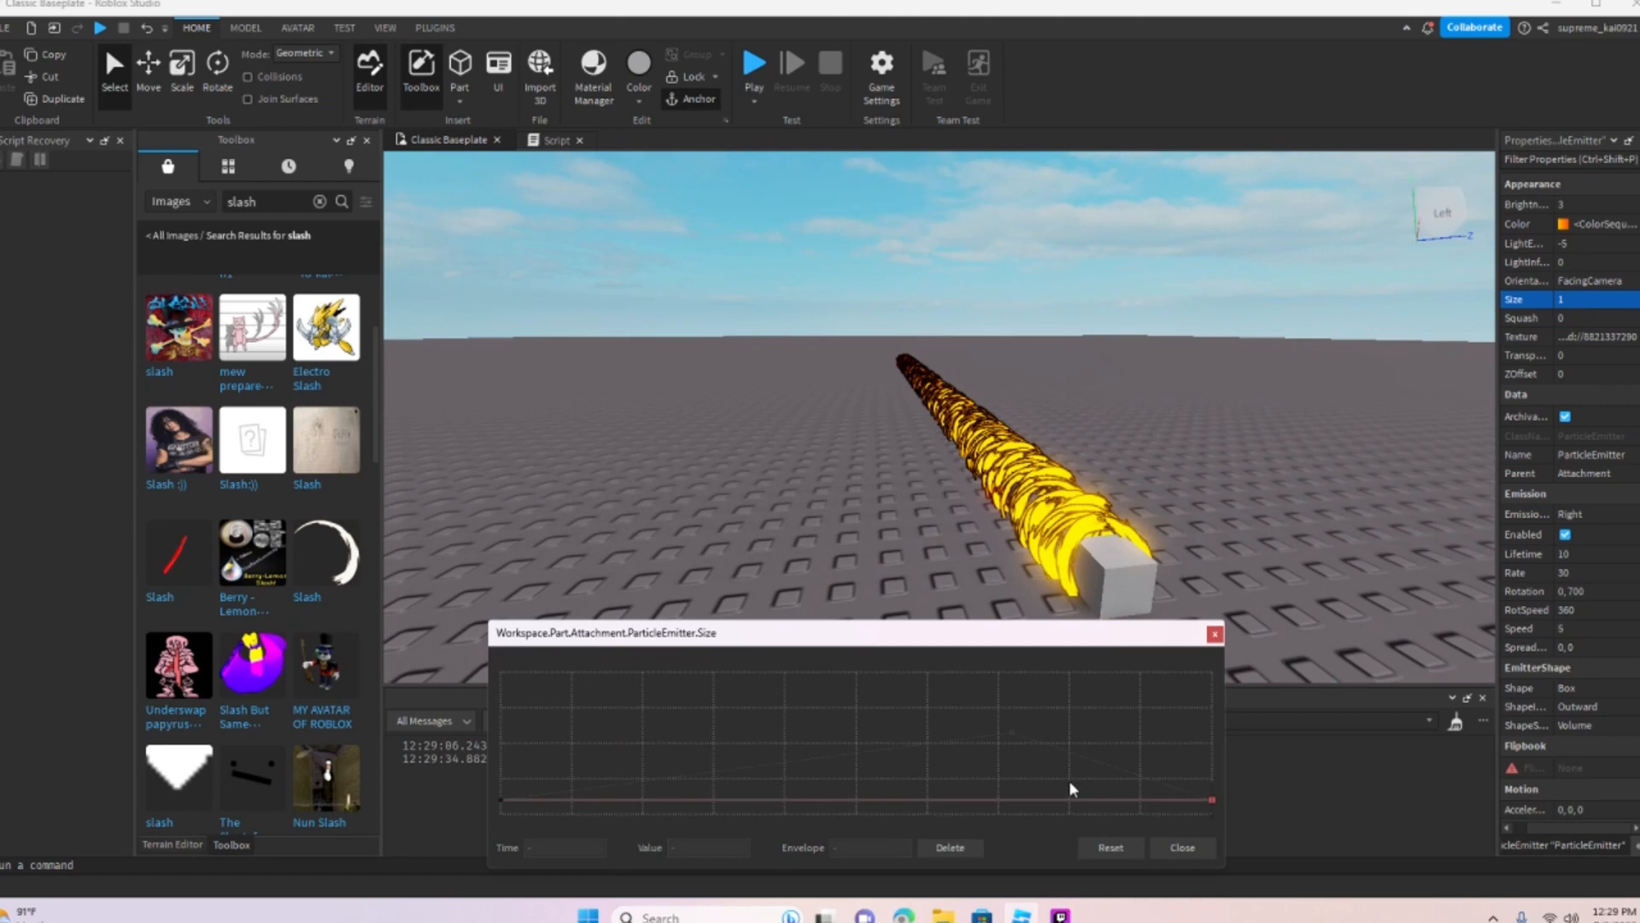
{"action": "left_click", "coordinate": [1212, 799]}
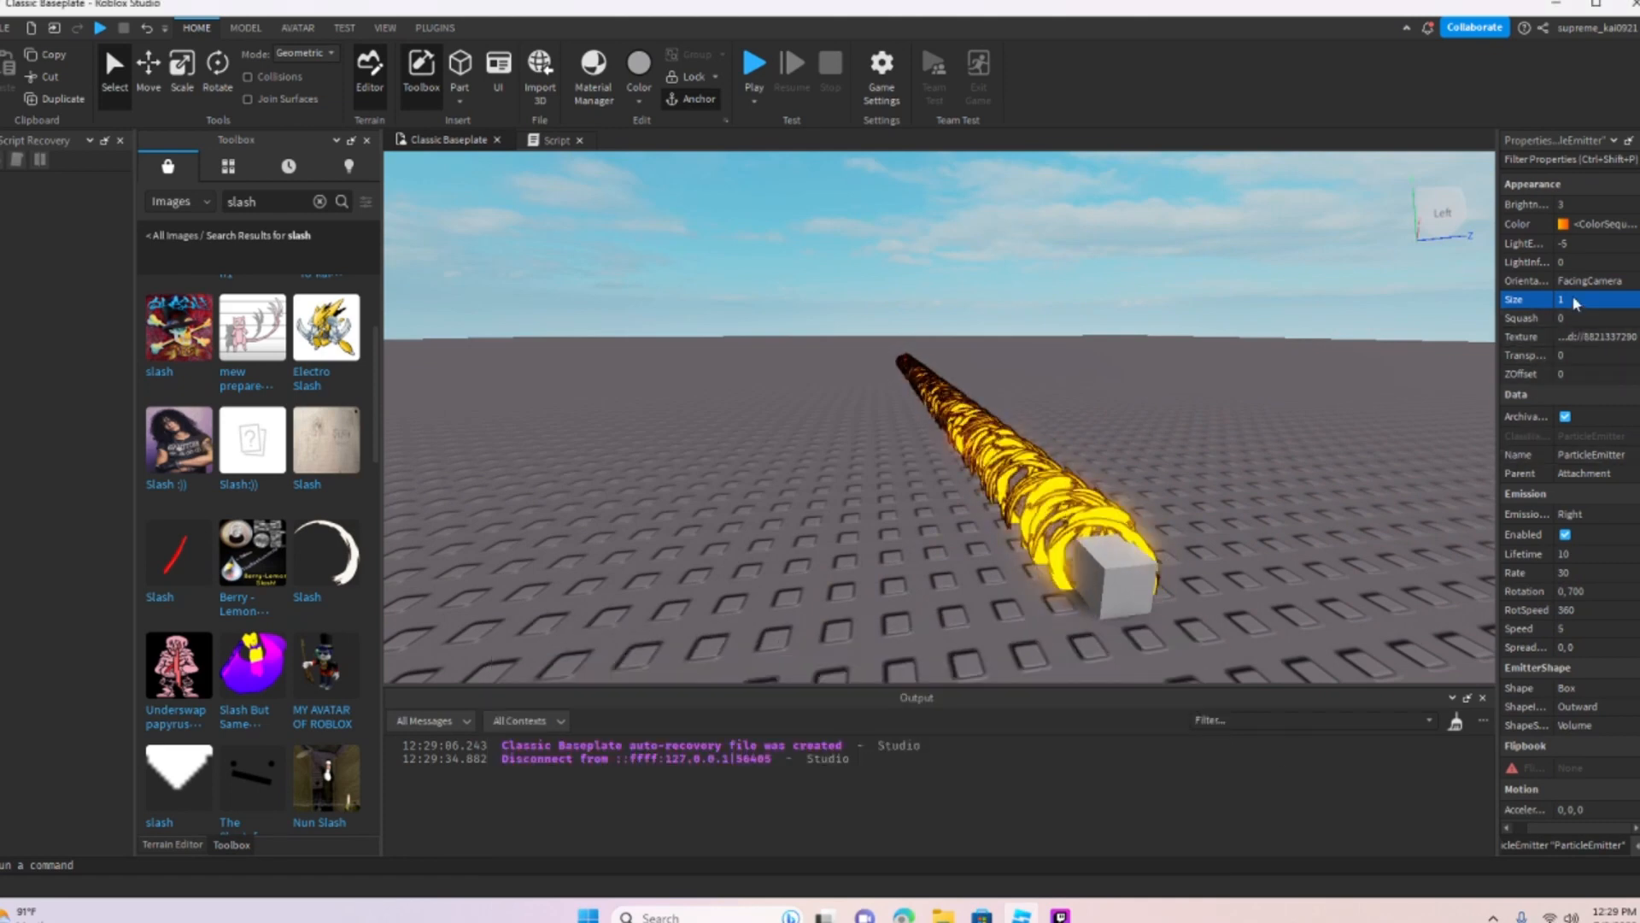
Step: Set the ParticleEmitter's Size to 10 and inspect the enlarged slashes around the part
{"action": "key", "text": "Return"}
{"action": "right_click_drag", "start_coordinate": [1164, 394], "coordinate": [1165, 392]}
{"action": "scroll", "coordinate": [1165, 394], "scroll_direction": "down", "scroll_amount": 4}
{"action": "scroll", "coordinate": [1164, 394], "scroll_direction": "up", "scroll_amount": 5}
{"action": "scroll", "coordinate": [1164, 392], "scroll_direction": "down", "scroll_amount": 5}
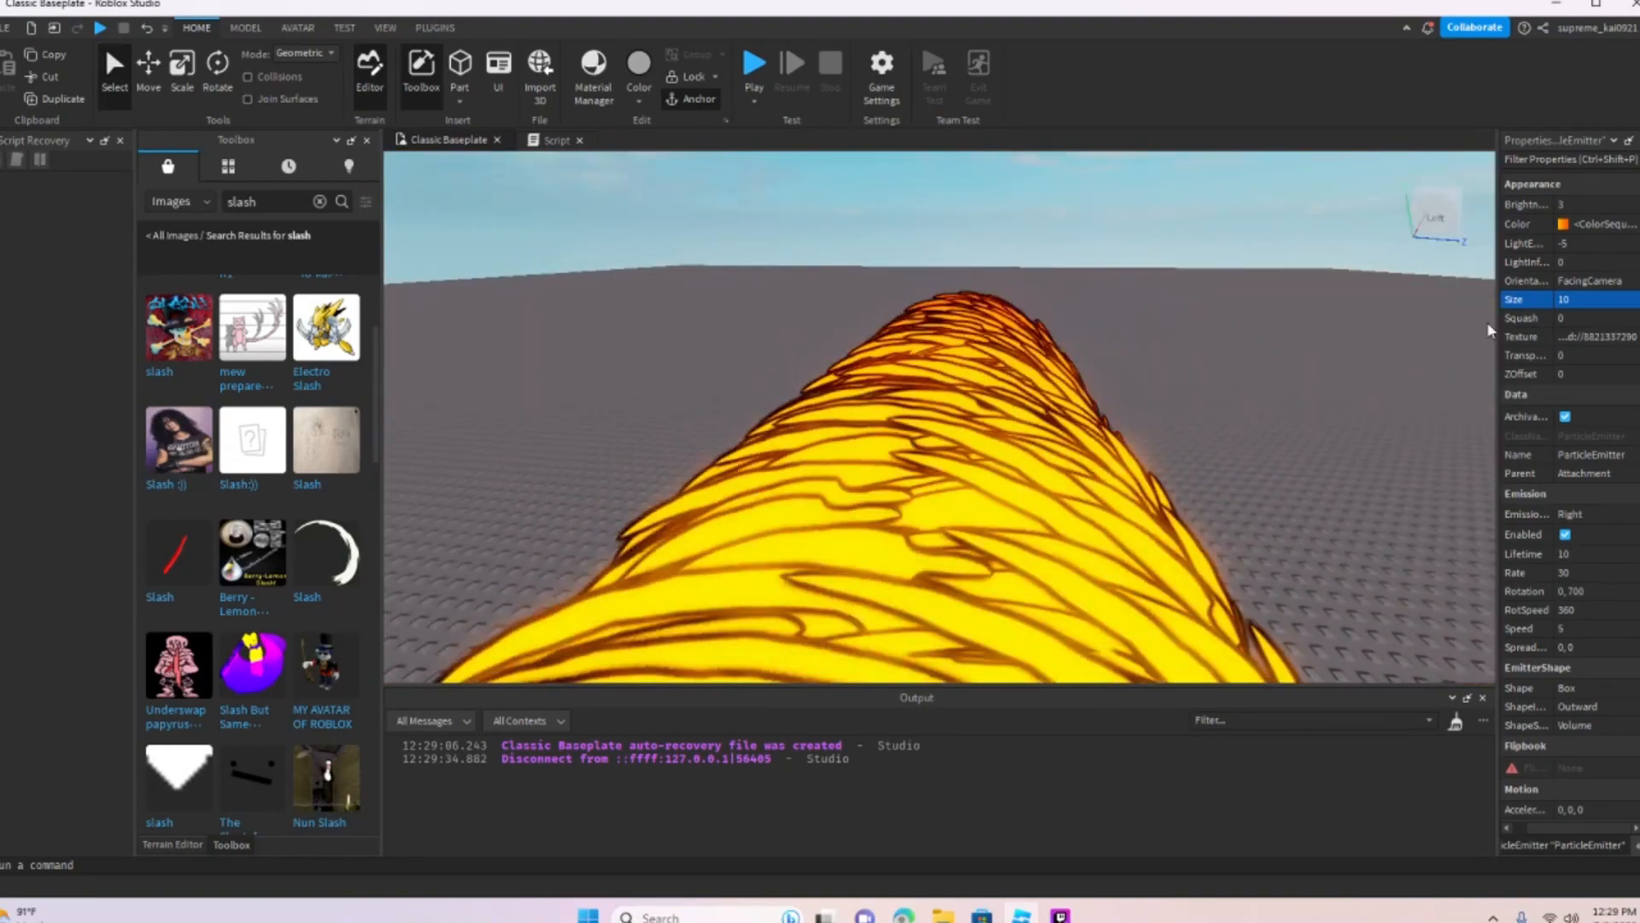
{"action": "right_click_drag", "start_coordinate": [1256, 484], "coordinate": [1256, 483]}
{"action": "scroll", "coordinate": [1255, 484], "scroll_direction": "up", "scroll_amount": 2}
Step: Set the ParticleEmitter's Size back to 1 and view the trail
{"action": "left_click", "coordinate": [1581, 299]}
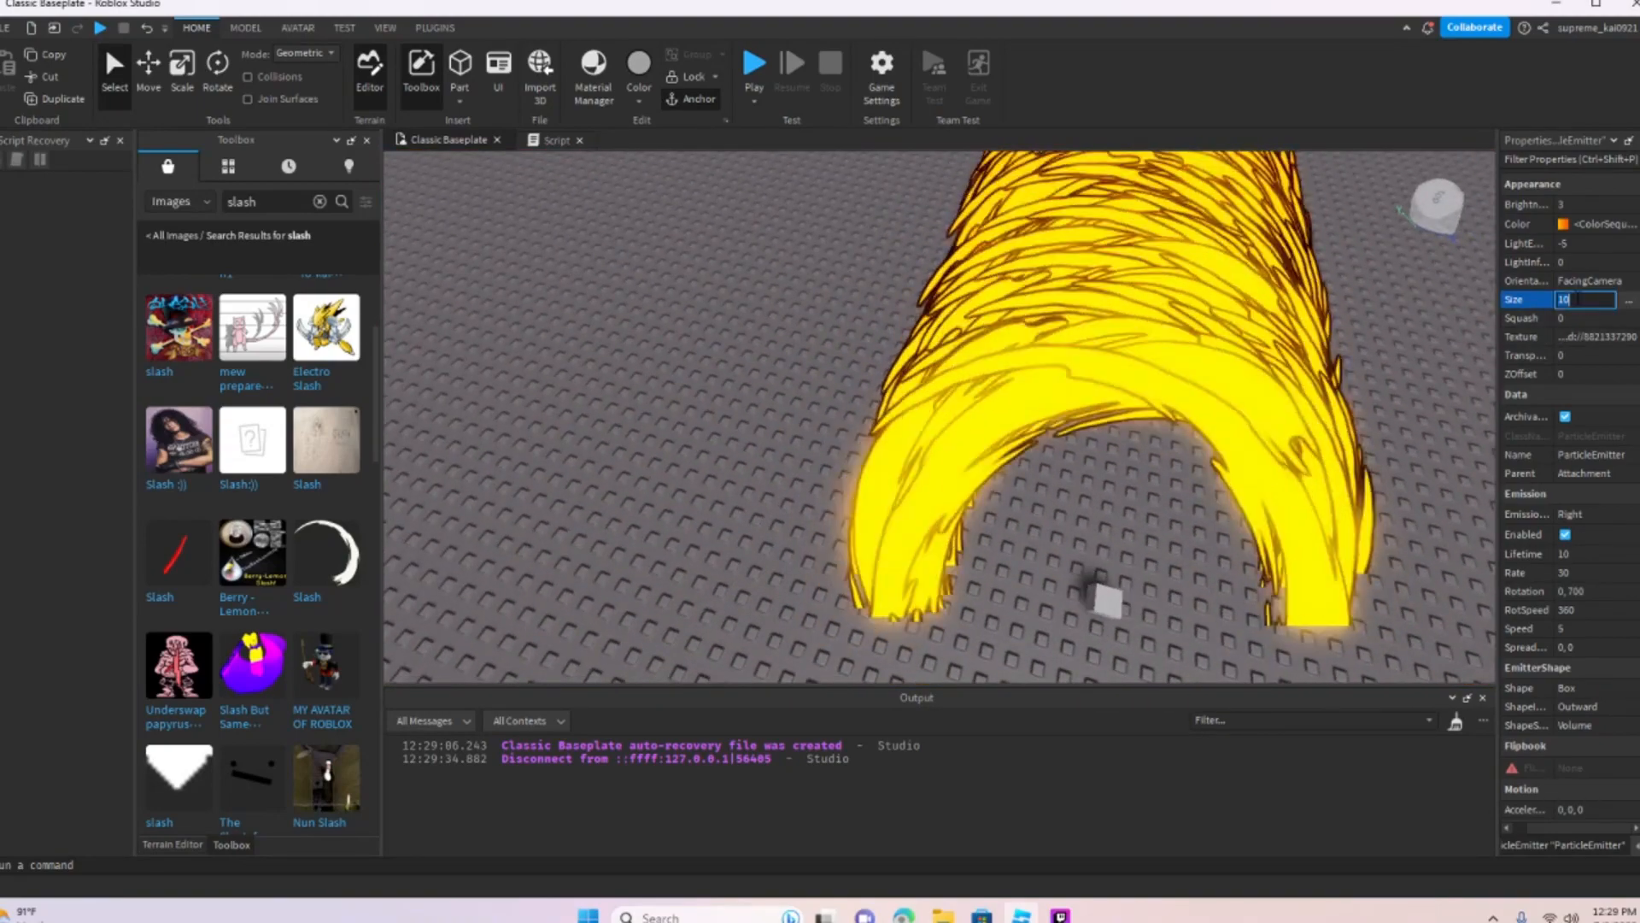
{"action": "type", "text": "1"}
{"action": "key", "text": "Return"}
{"action": "right_click_drag", "start_coordinate": [1090, 485], "coordinate": [1094, 462]}
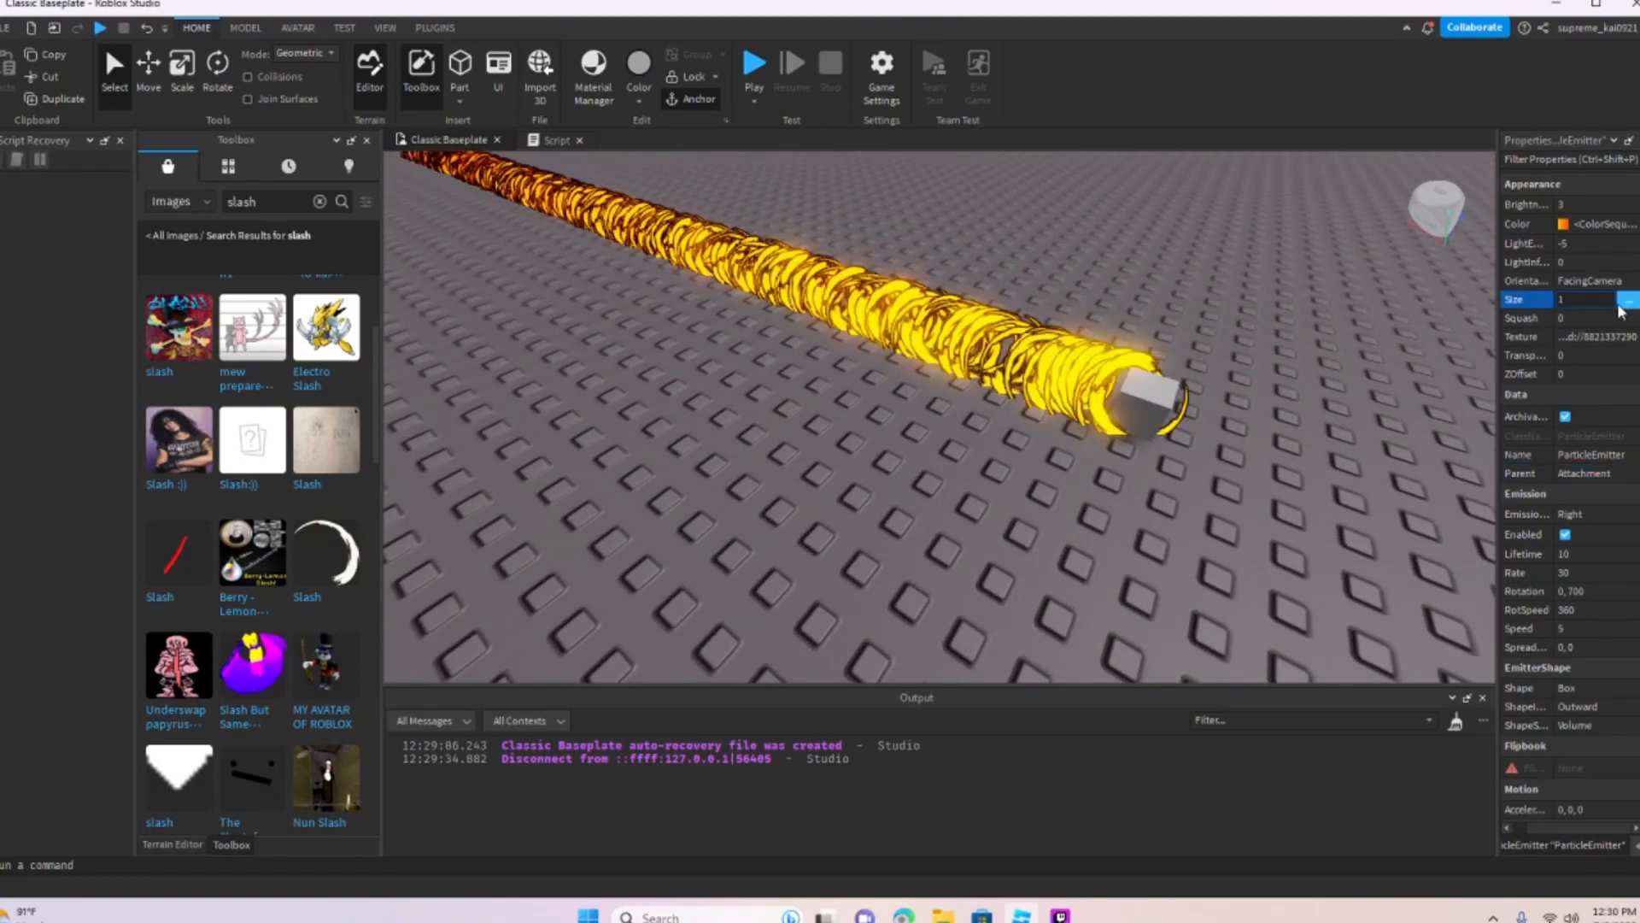
Step: Edit the ParticleEmitter's Size curve so its end keypoint at time 1 has value 0, removing the extra keypoint before it
{"action": "left_click", "coordinate": [1622, 302]}
{"action": "right_click_drag", "start_coordinate": [1318, 483], "coordinate": [1318, 483]}
{"action": "scroll", "coordinate": [1318, 484], "scroll_direction": "down", "scroll_amount": 2}
{"action": "left_click_drag", "start_coordinate": [948, 346], "coordinate": [1182, 848]}
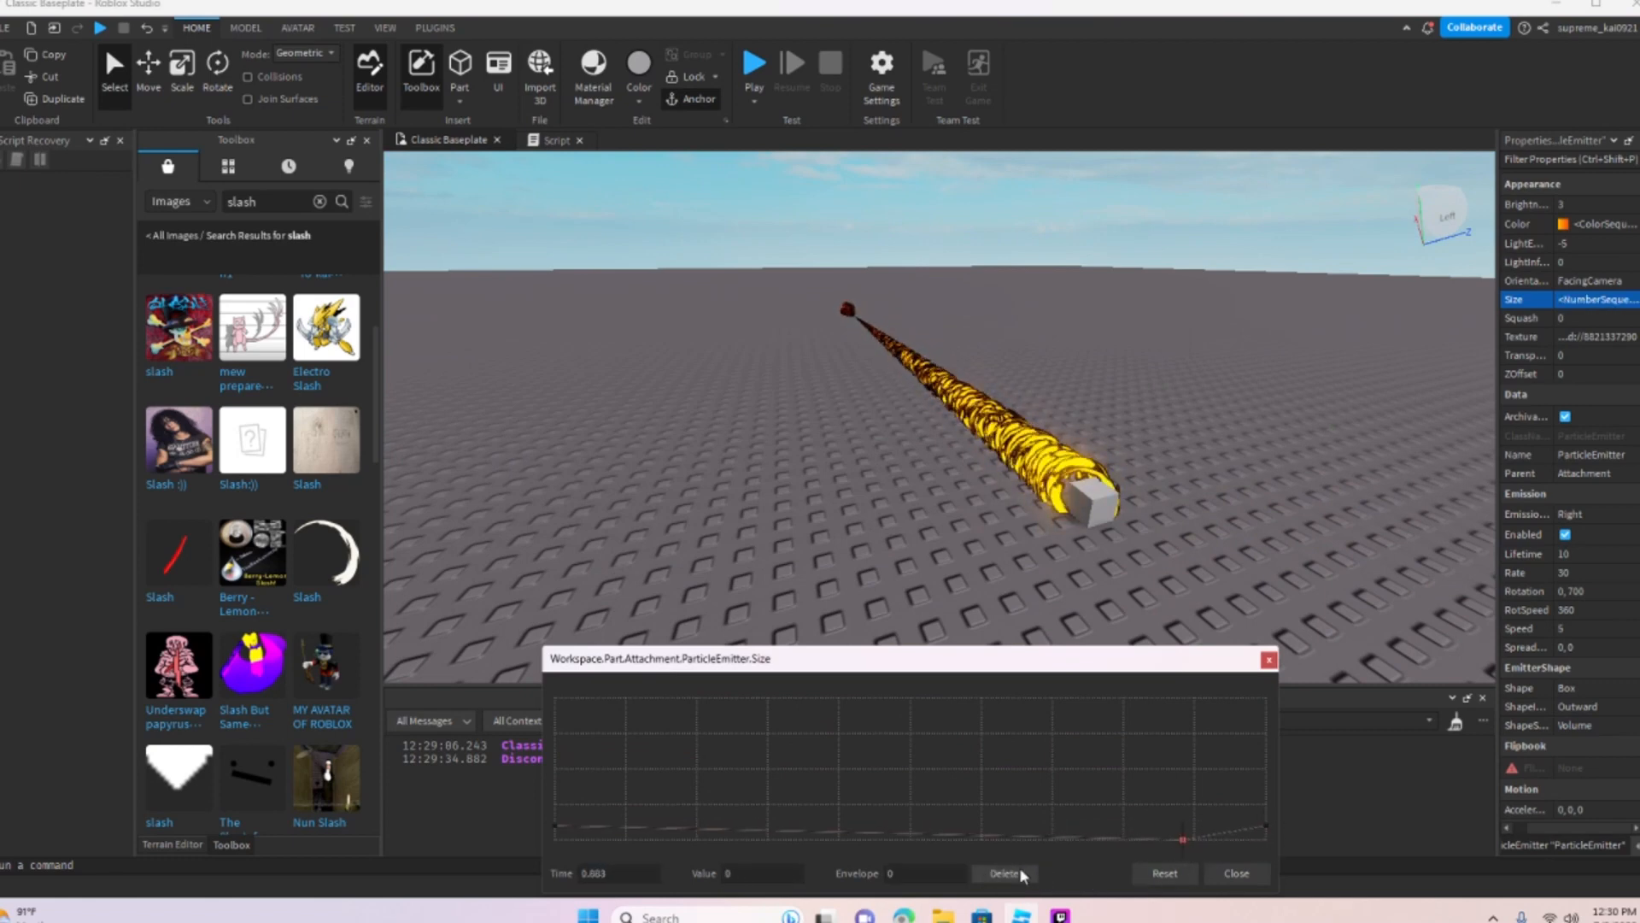
{"action": "left_click_drag", "start_coordinate": [1262, 827], "coordinate": [1266, 840]}
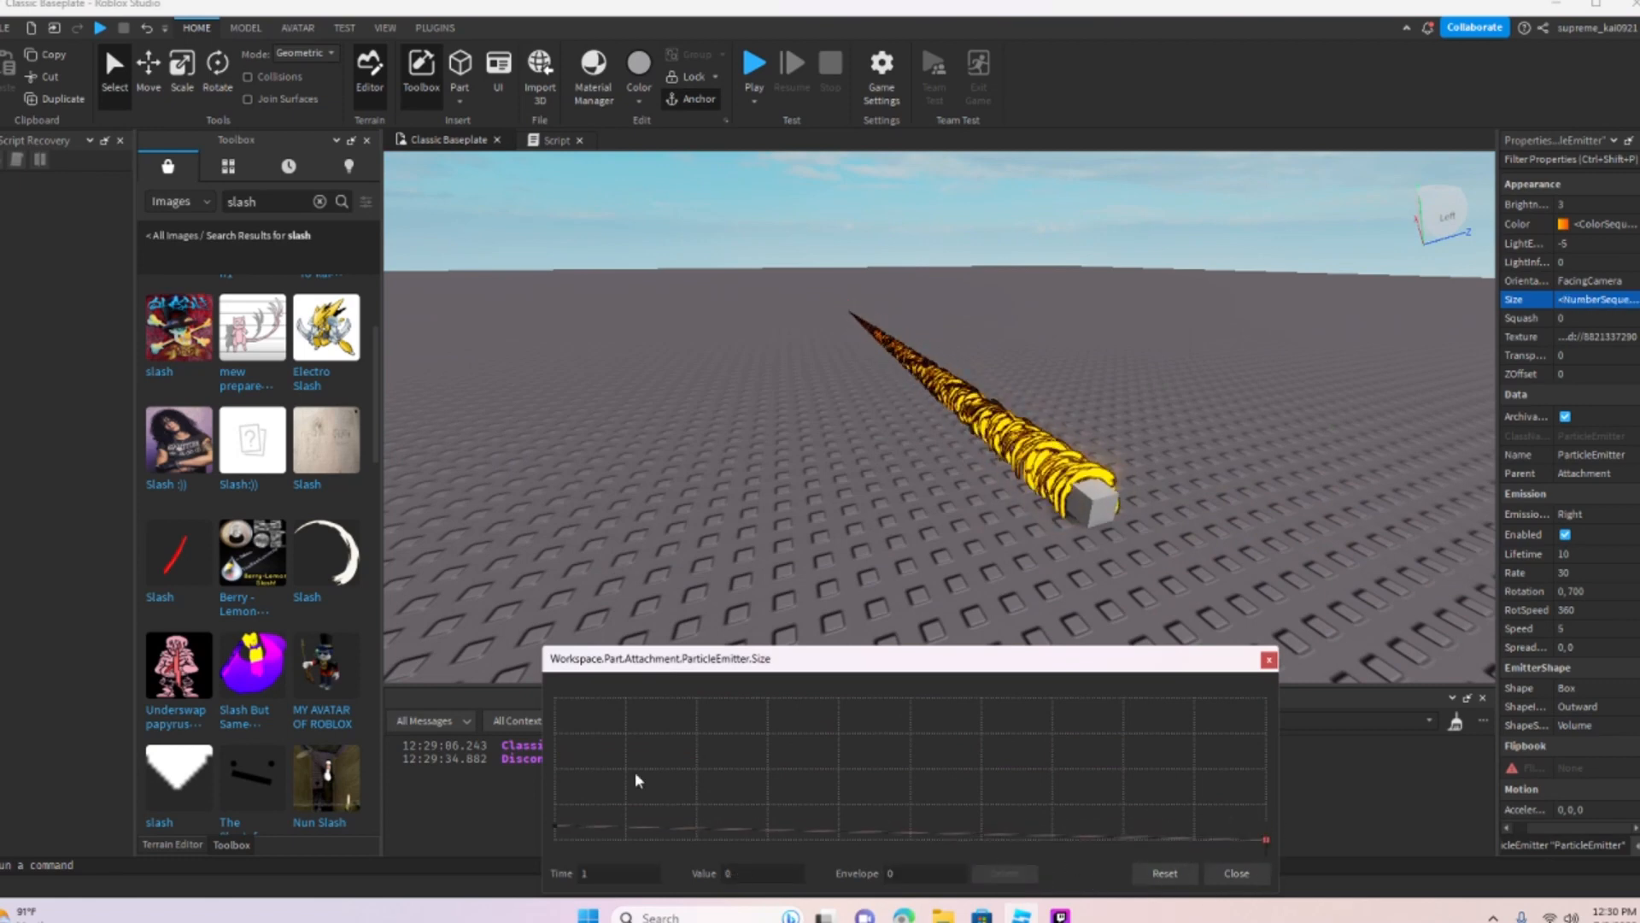
Step: Shape the Size curve to start at 0 and peak at a raised keypoint near mid-lifetime, and view the trail
{"action": "left_click_drag", "start_coordinate": [927, 838], "coordinate": [931, 674]}
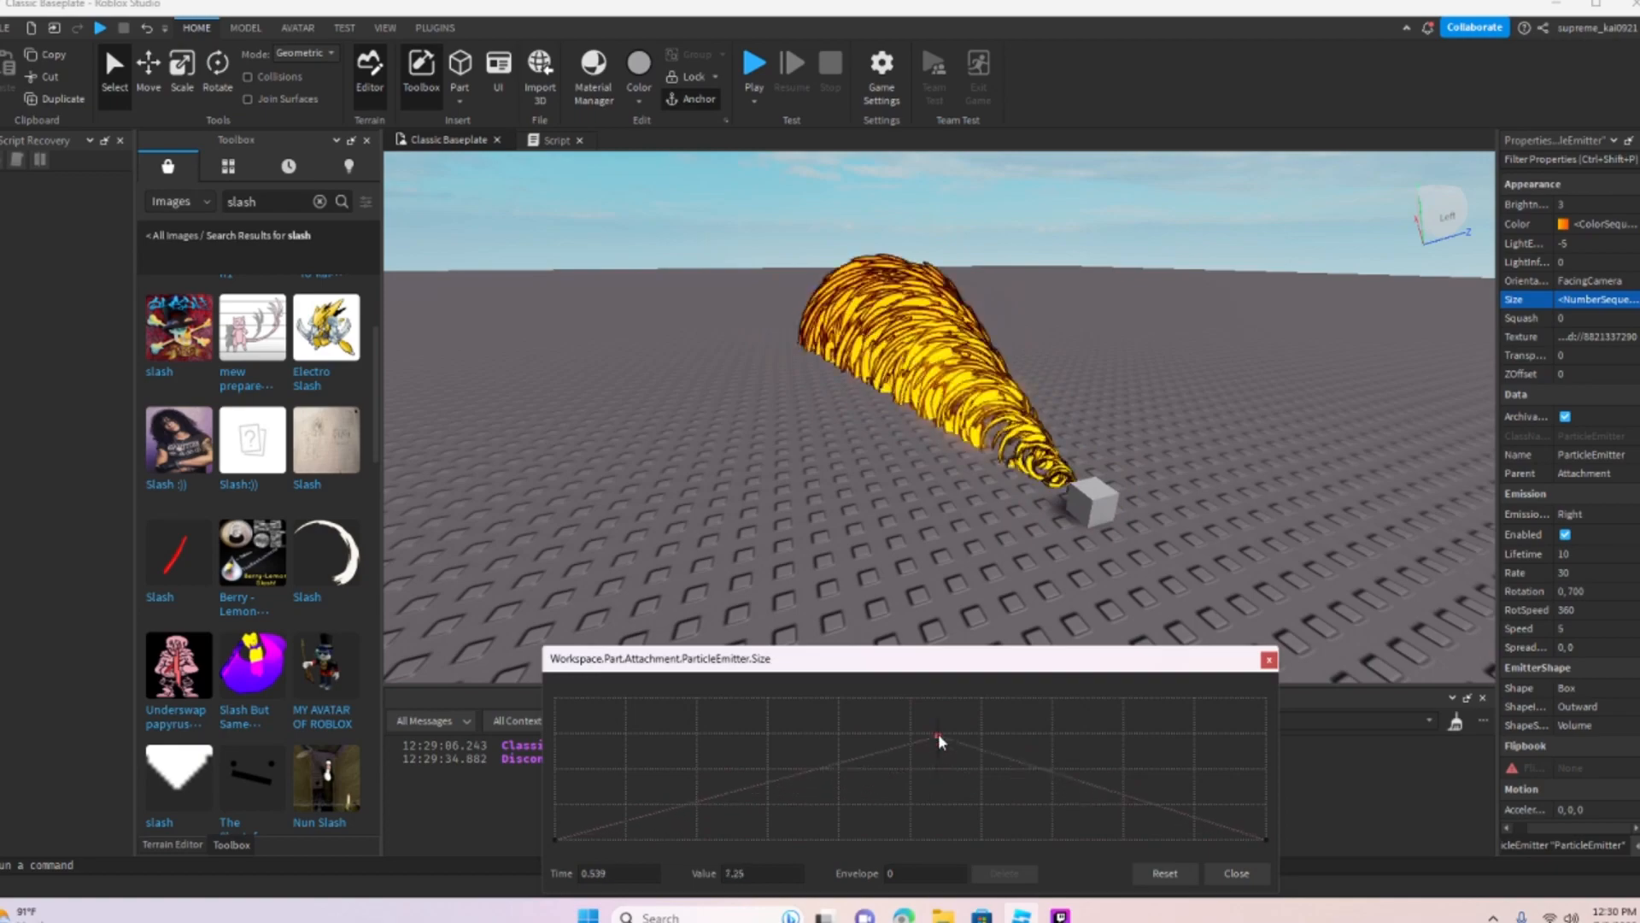
{"action": "left_click_drag", "start_coordinate": [932, 691], "coordinate": [932, 690]}
{"action": "right_click_drag", "start_coordinate": [968, 549], "coordinate": [955, 582]}
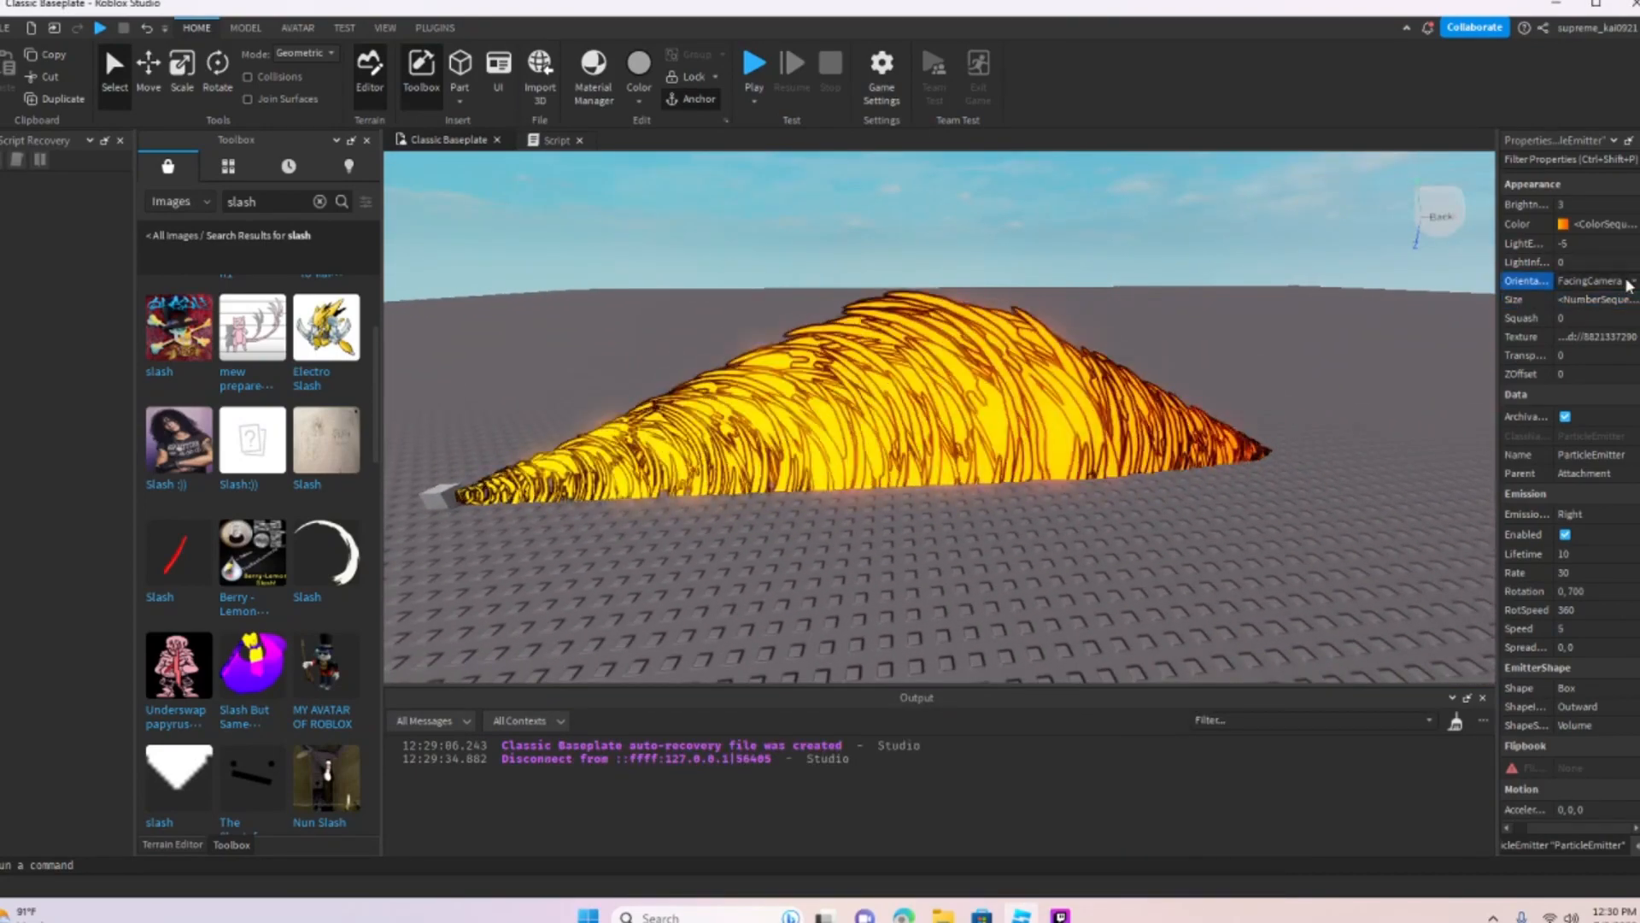
Step: Set the ParticleEmitter's Orientation to VelocityPerpendicular and inspect the tapered slash effect from both ends
{"action": "right_click_drag", "start_coordinate": [1237, 409], "coordinate": [1453, 513]}
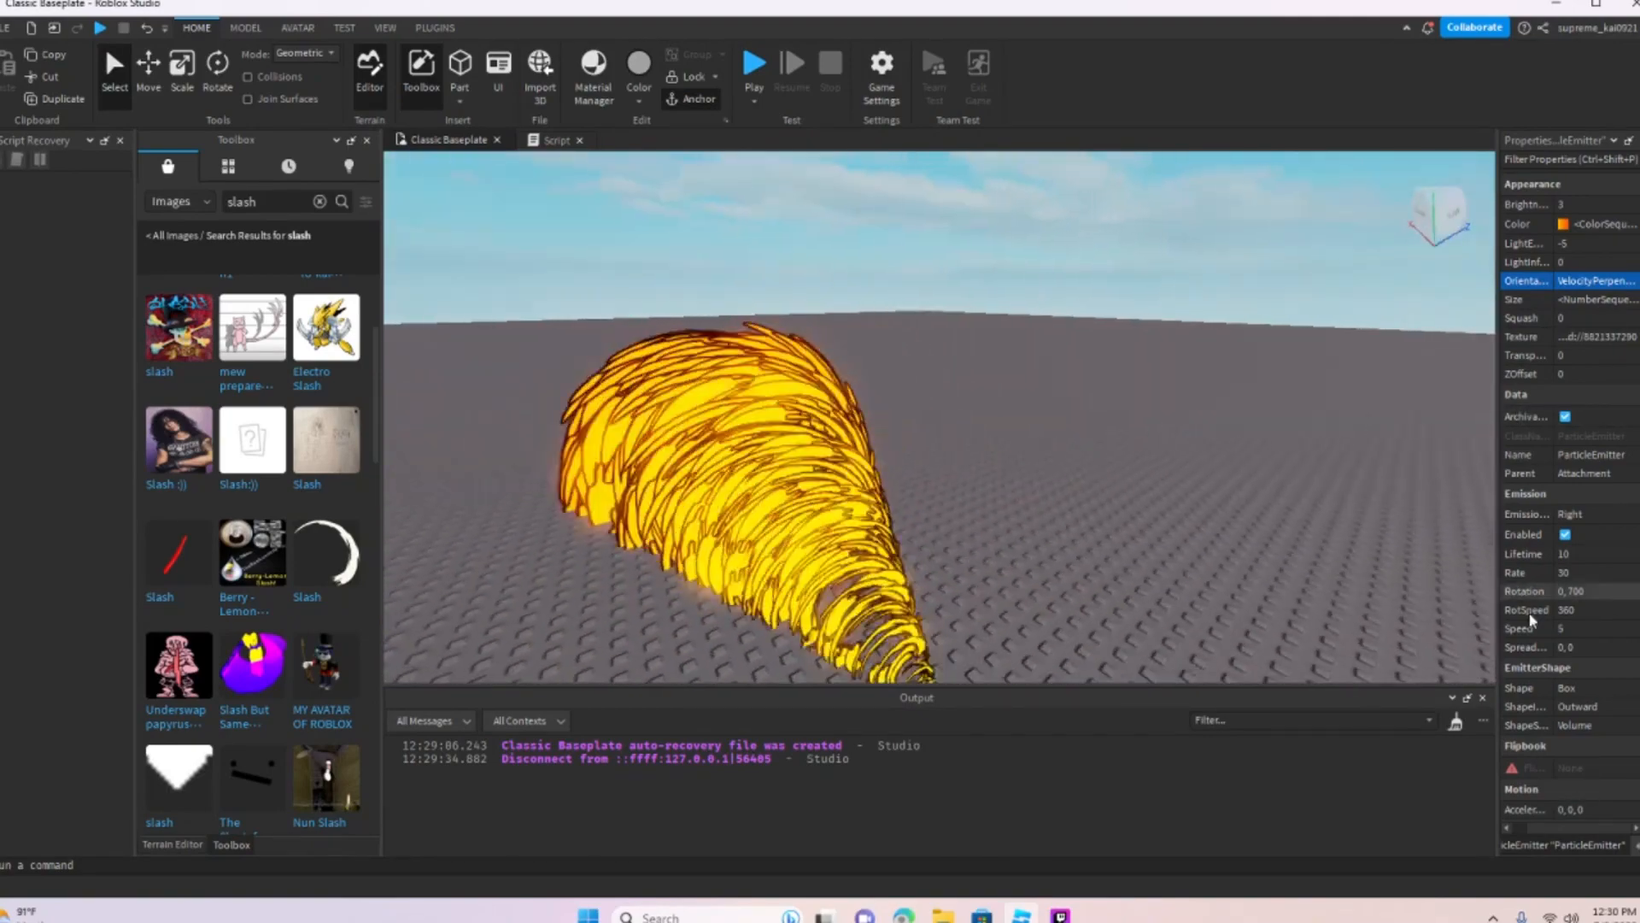
{"action": "scroll", "coordinate": [1562, 692], "scroll_direction": "down", "scroll_amount": 2}
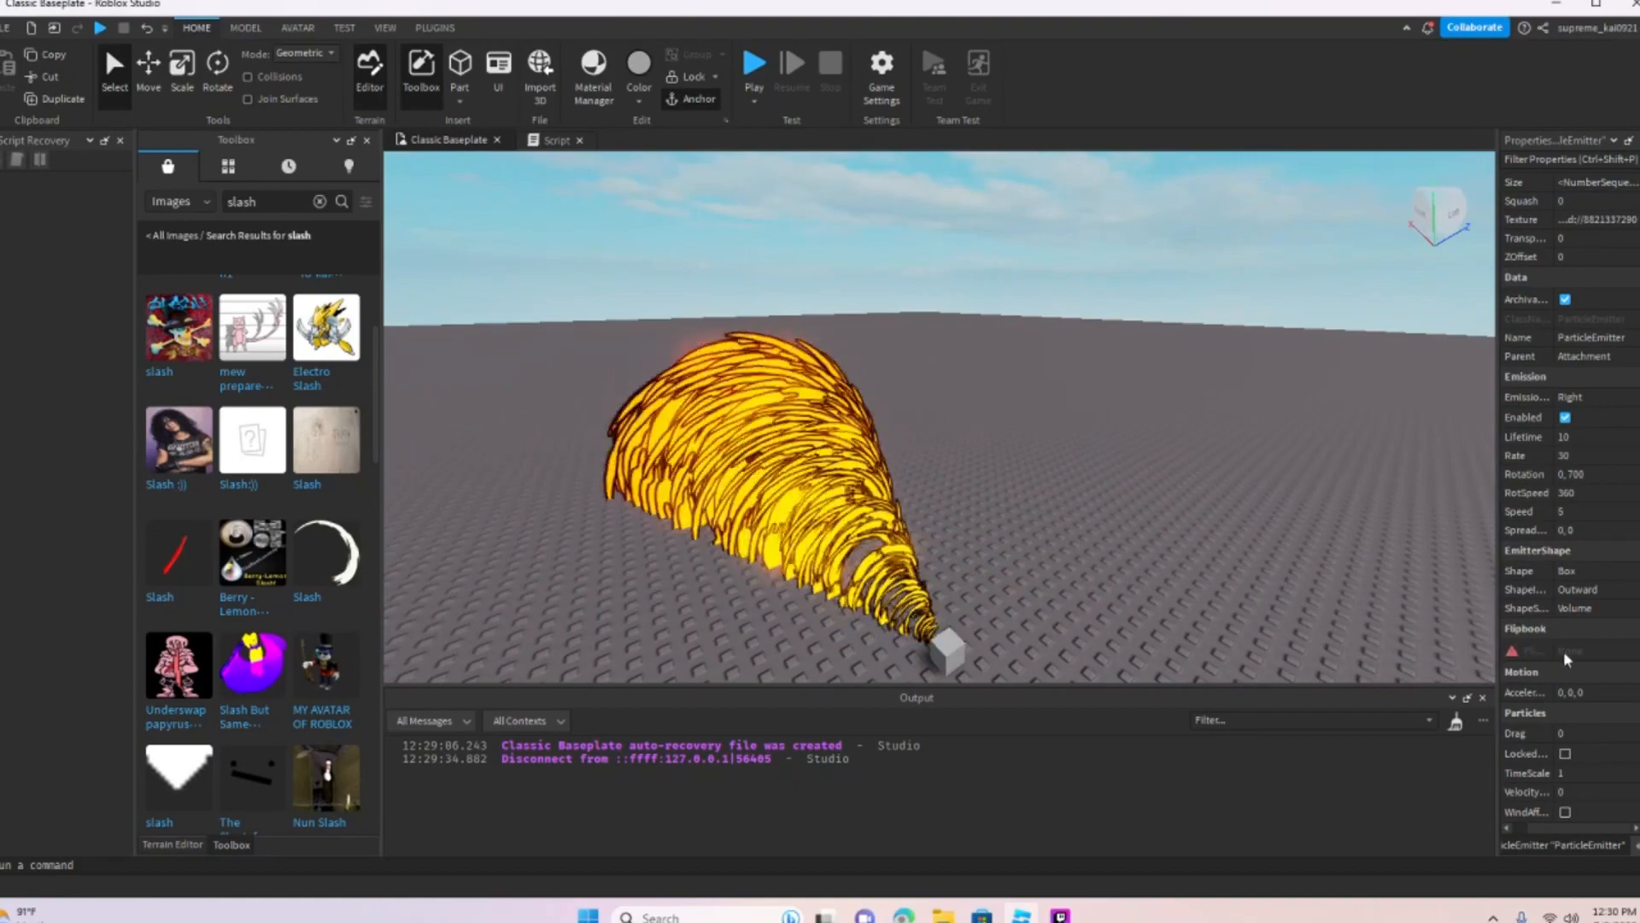
{"action": "right_click_drag", "start_coordinate": [1418, 608], "coordinate": [1281, 577]}
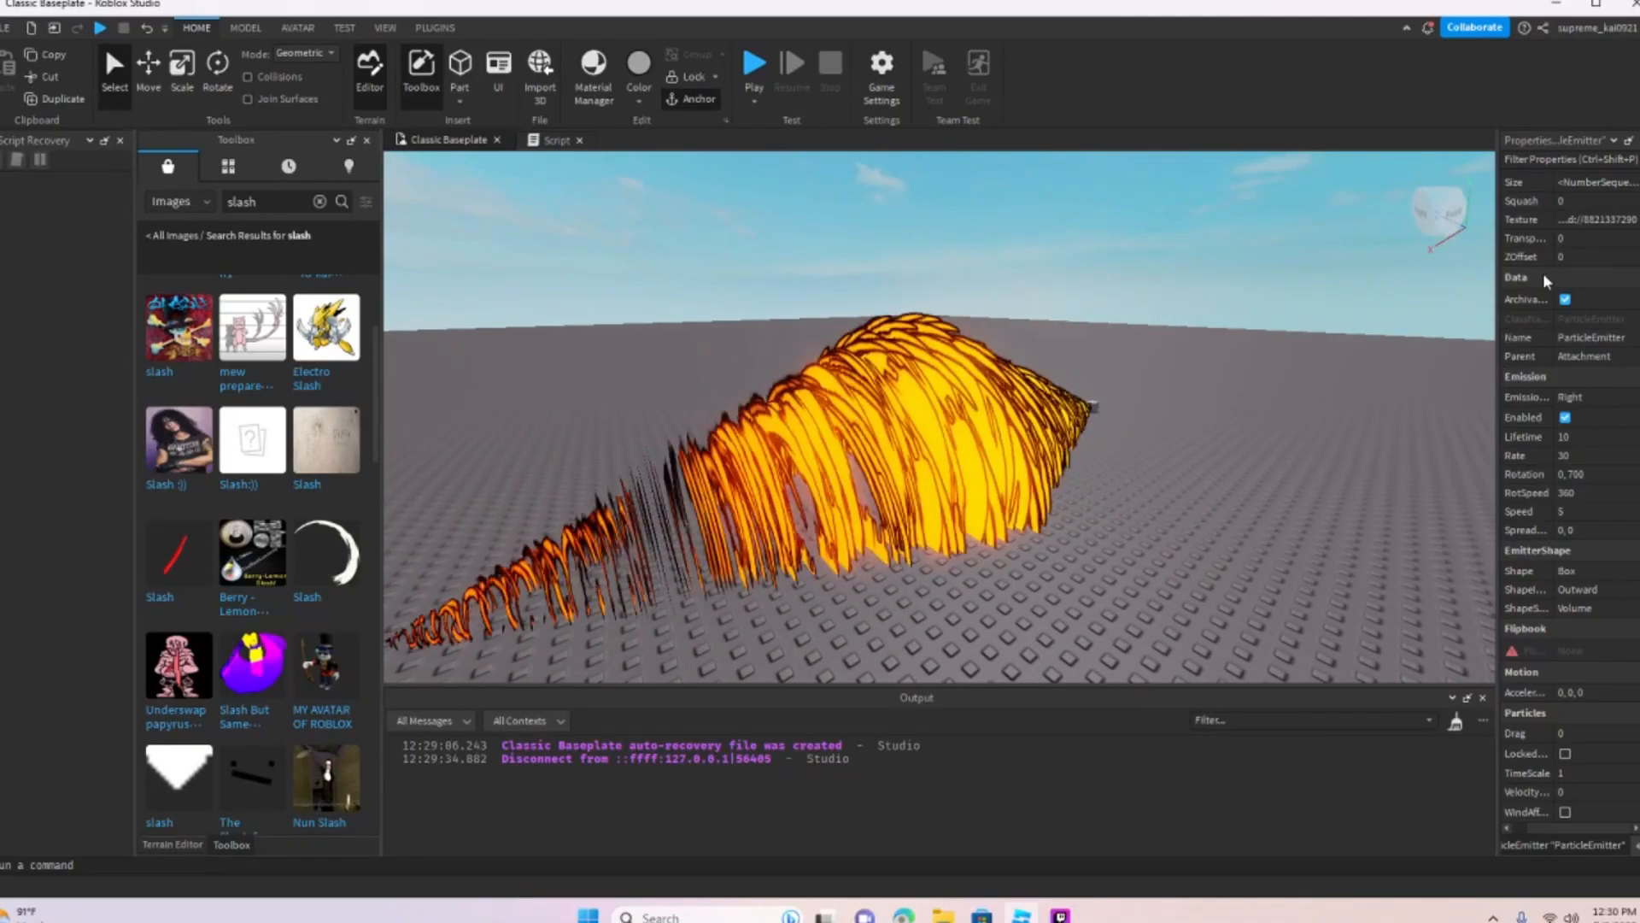
Step: Lower the mid-lifetime keypoint of the ParticleEmitter's Size curve to value 2.69 at time 0.545 and view the trail
{"action": "scroll", "coordinate": [1597, 230], "scroll_direction": "up", "scroll_amount": 3}
{"action": "left_click", "coordinate": [1608, 280]}
{"action": "left_click", "coordinate": [1627, 298]}
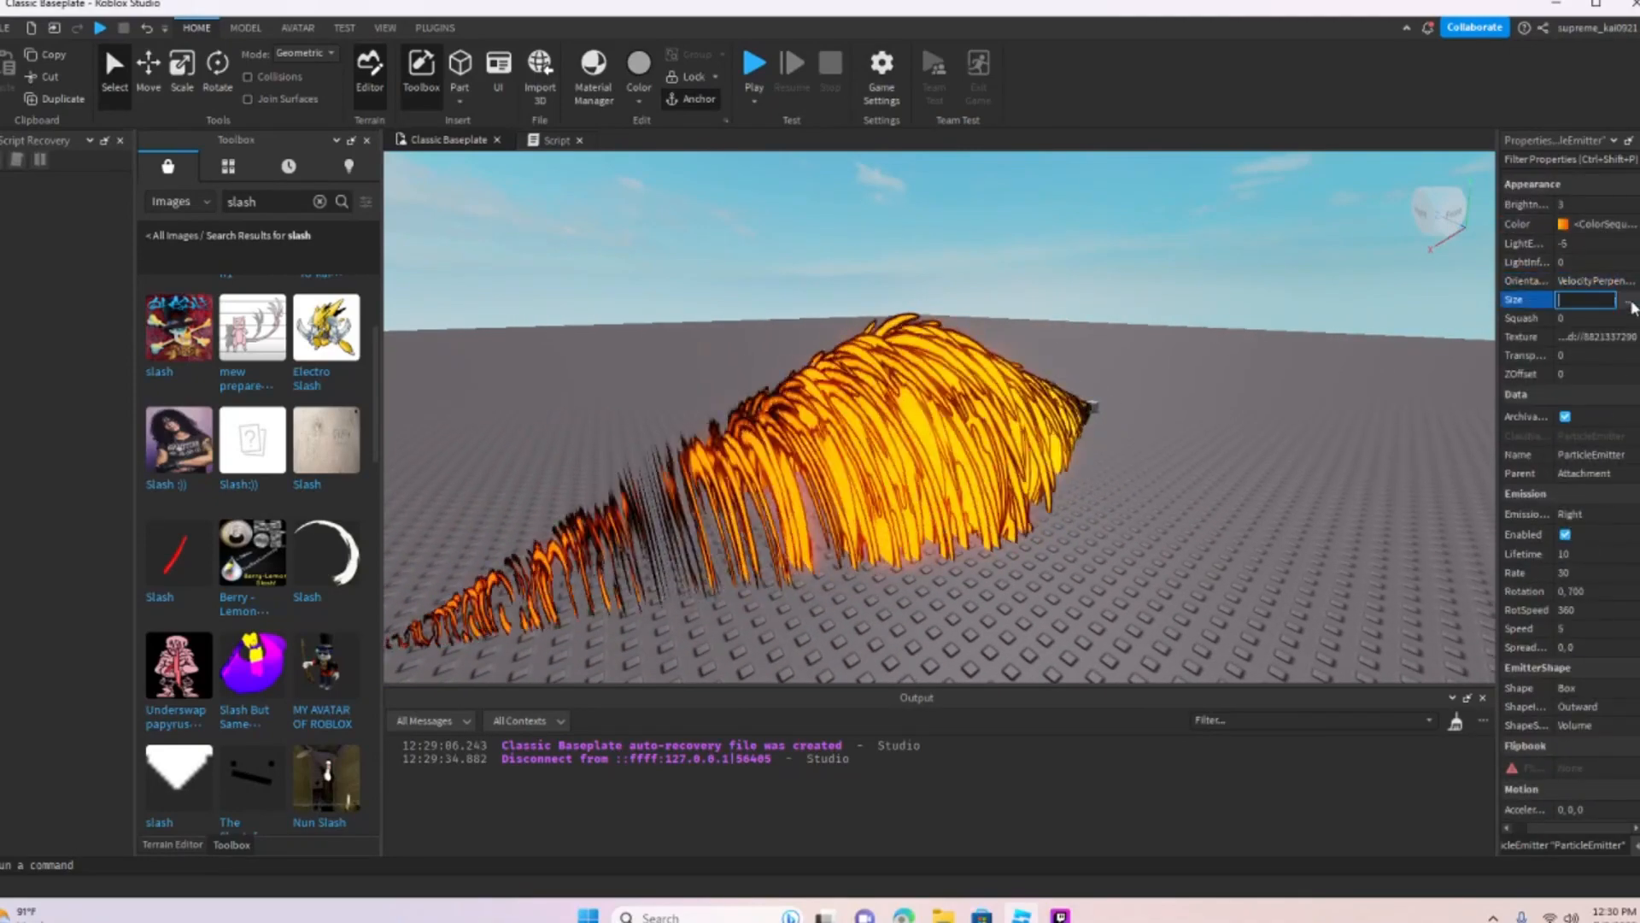
{"action": "left_click_drag", "start_coordinate": [813, 341], "coordinate": [858, 666]}
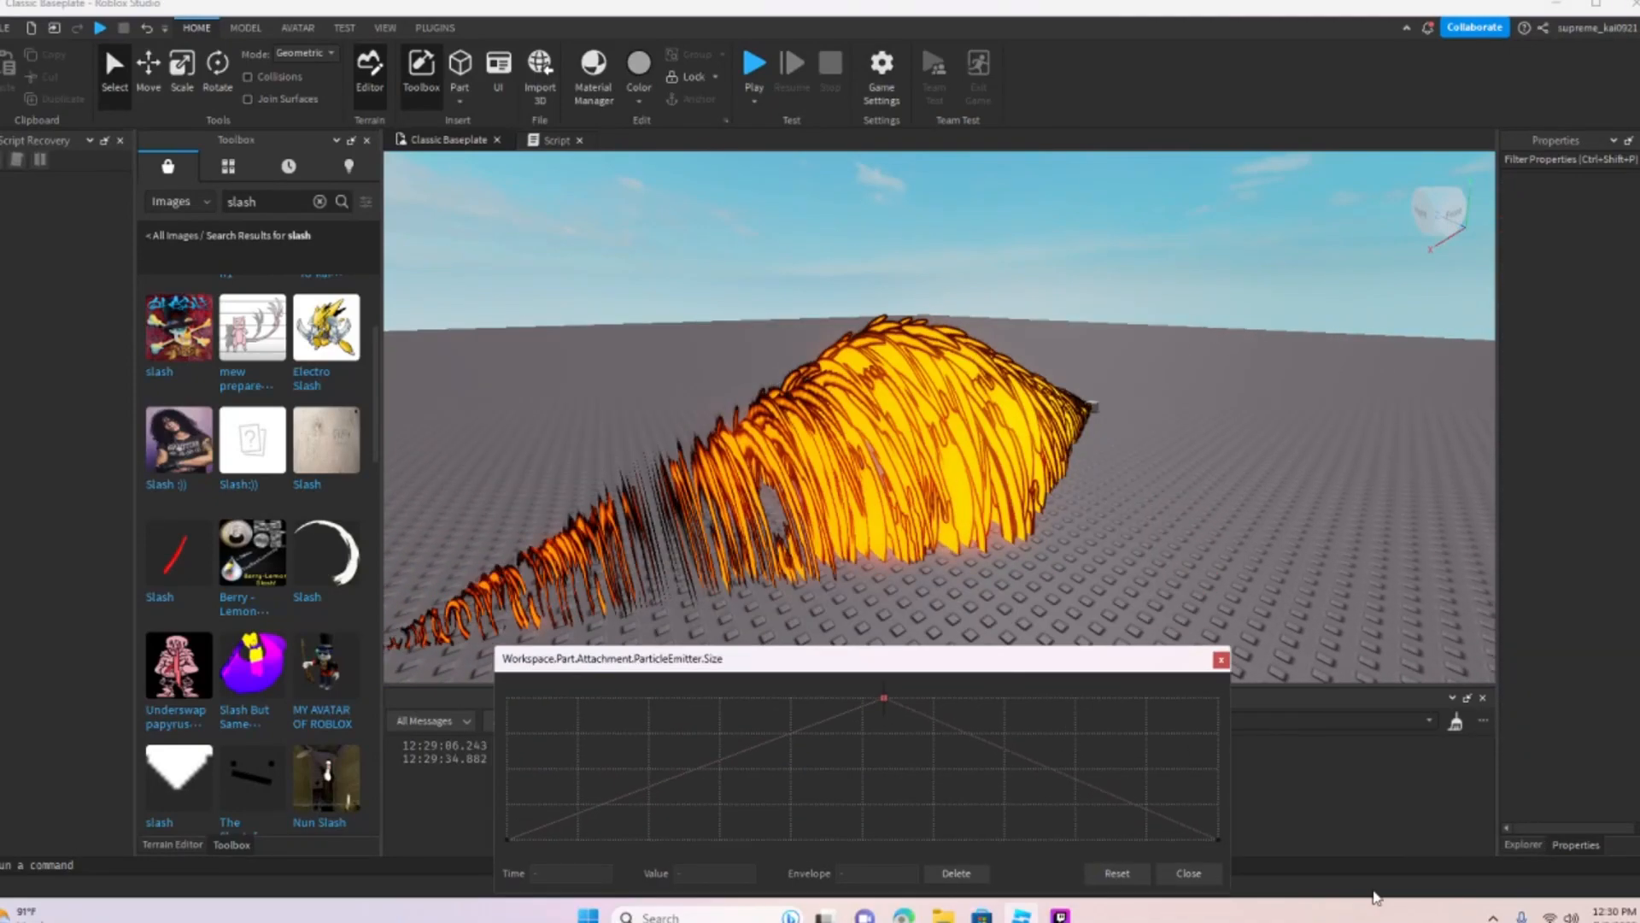
{"action": "left_click", "coordinate": [1525, 844]}
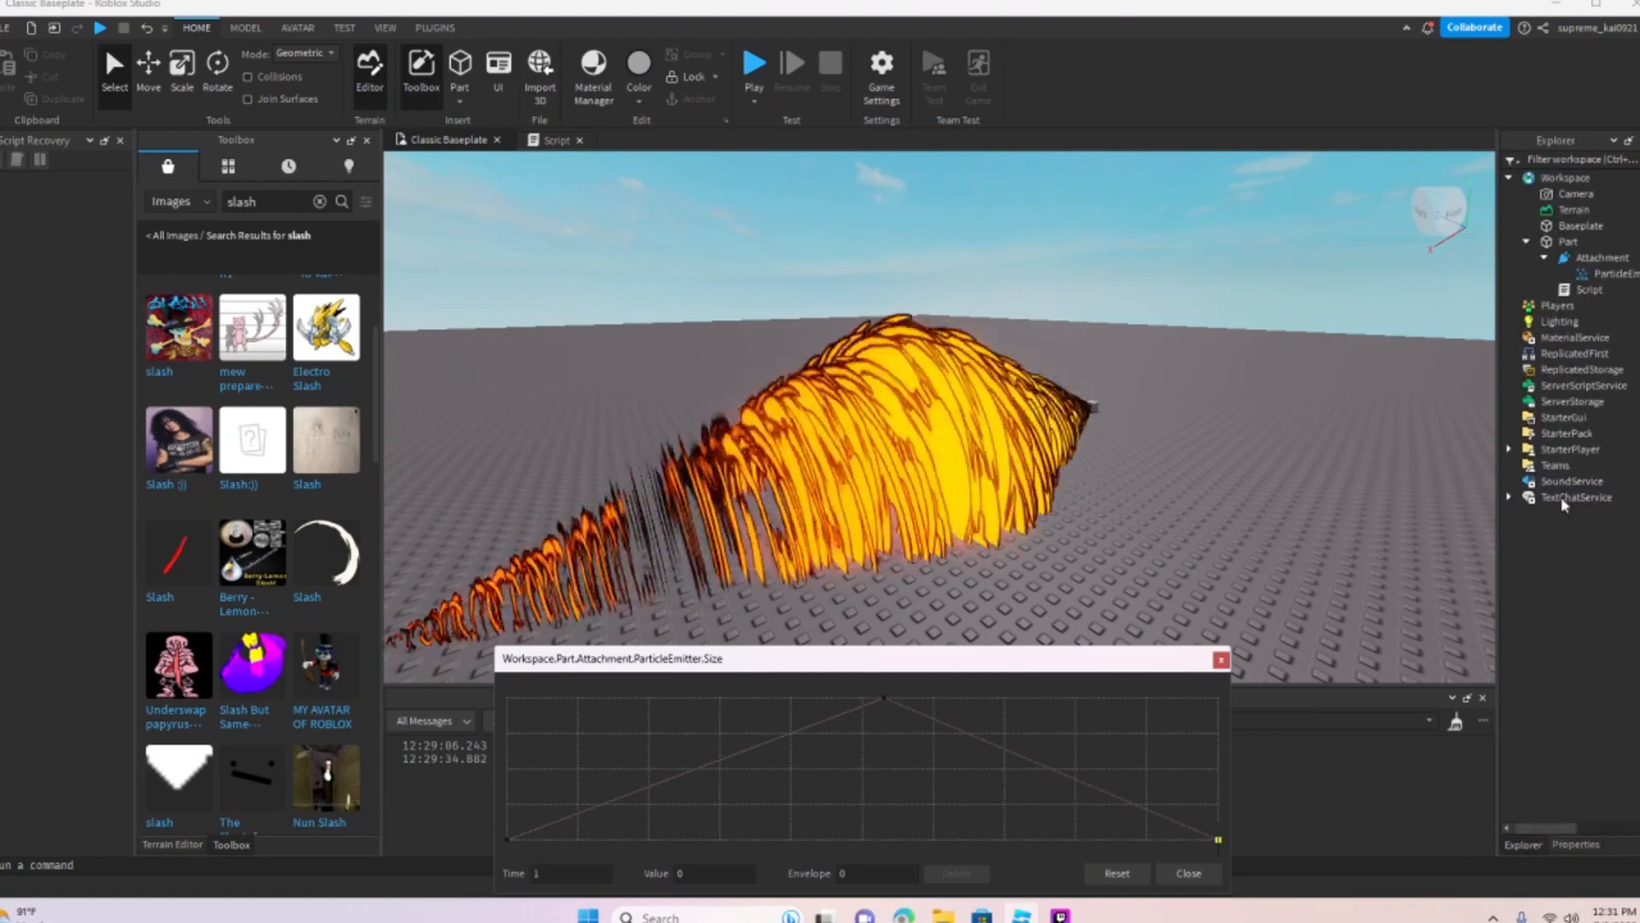
{"action": "left_click", "coordinate": [1591, 272]}
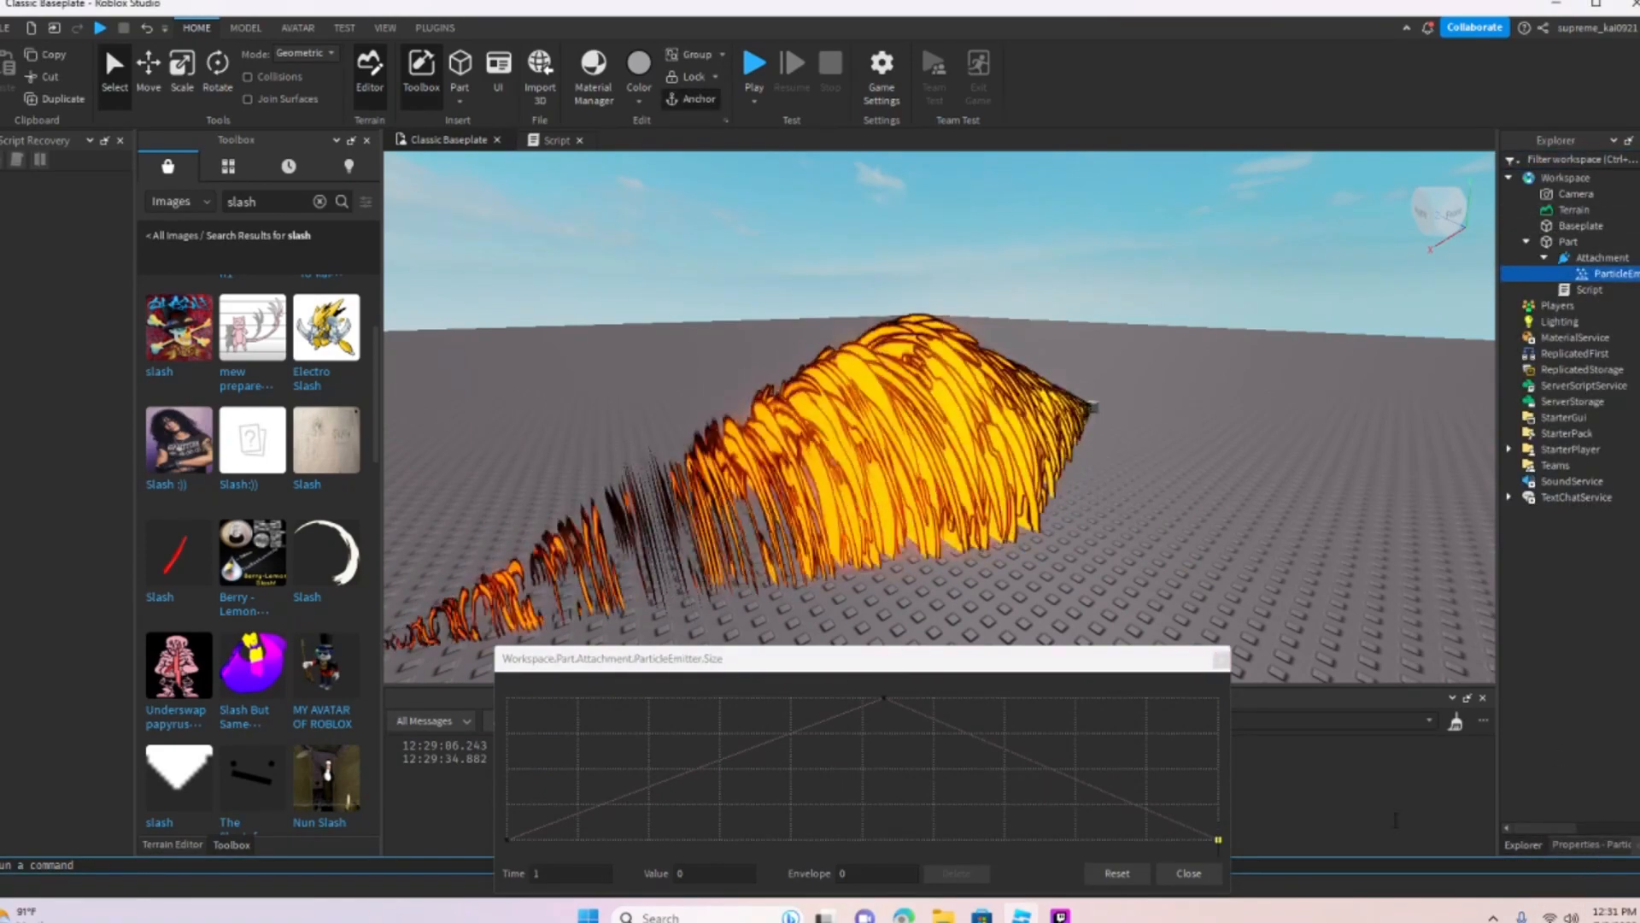
{"action": "left_click_drag", "start_coordinate": [824, 709], "coordinate": [766, 765]}
{"action": "left_click", "coordinate": [950, 873]}
{"action": "left_click", "coordinate": [884, 697]}
{"action": "left_click_drag", "start_coordinate": [884, 697], "coordinate": [894, 801]}
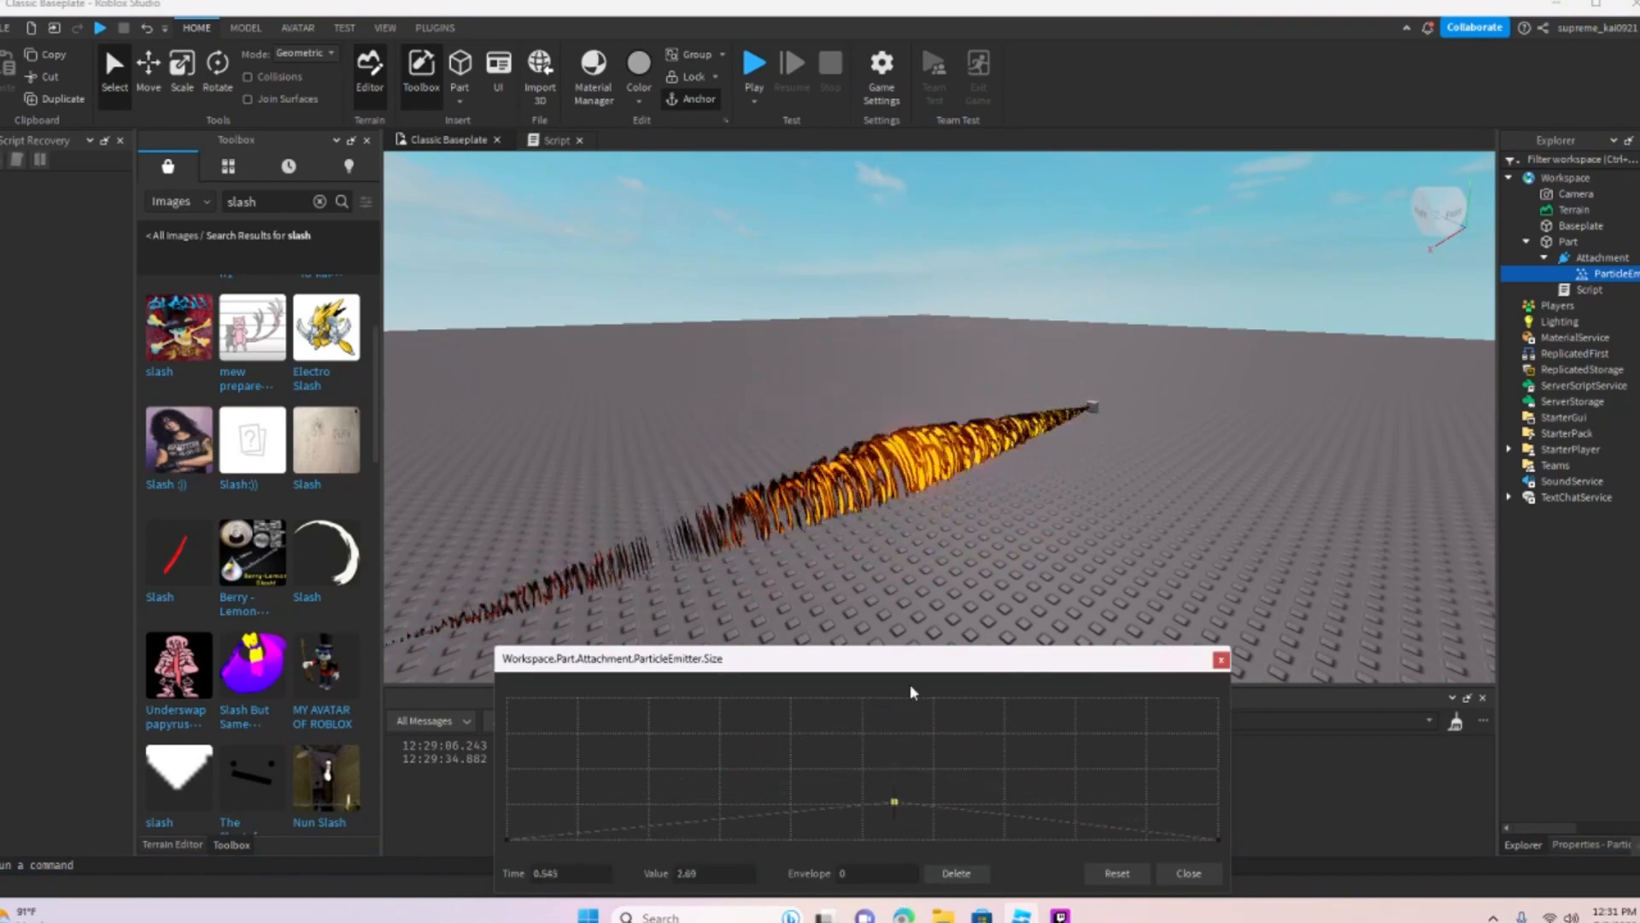
{"action": "right_click_drag", "start_coordinate": [948, 480], "coordinate": [803, 480]}
{"action": "scroll", "coordinate": [949, 480], "scroll_direction": "up", "scroll_amount": 3}
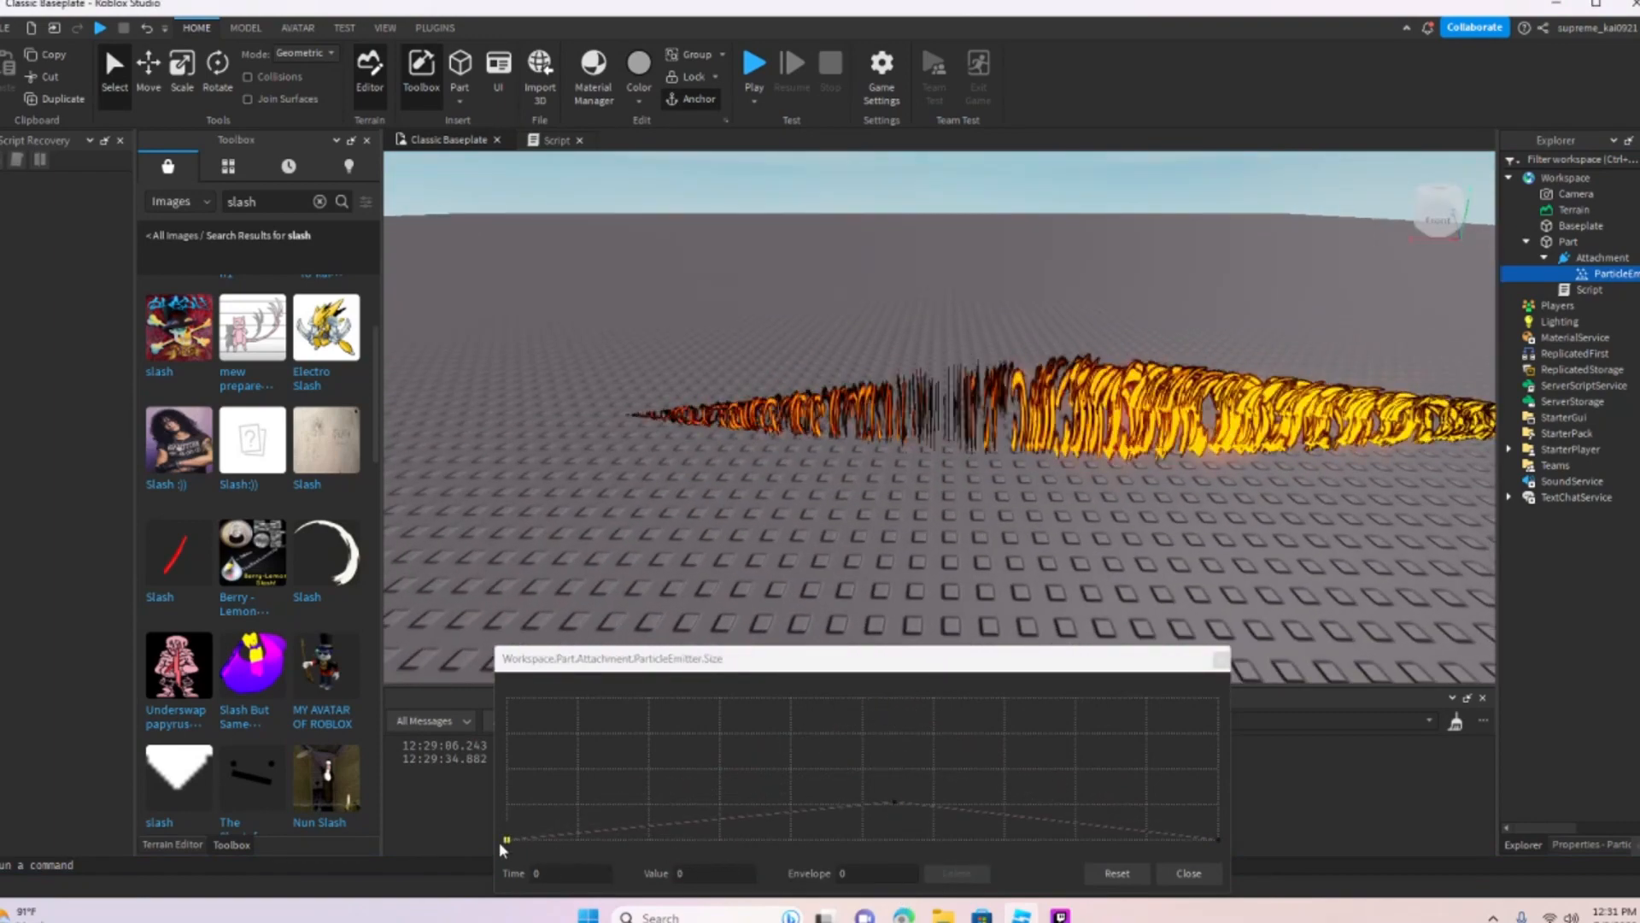
Step: Raise the Size curve's start and end keypoints to value 10 and view the trail
{"action": "left_click_drag", "start_coordinate": [506, 840], "coordinate": [507, 697]}
{"action": "scroll", "coordinate": [1005, 548], "scroll_direction": "down", "scroll_amount": 3}
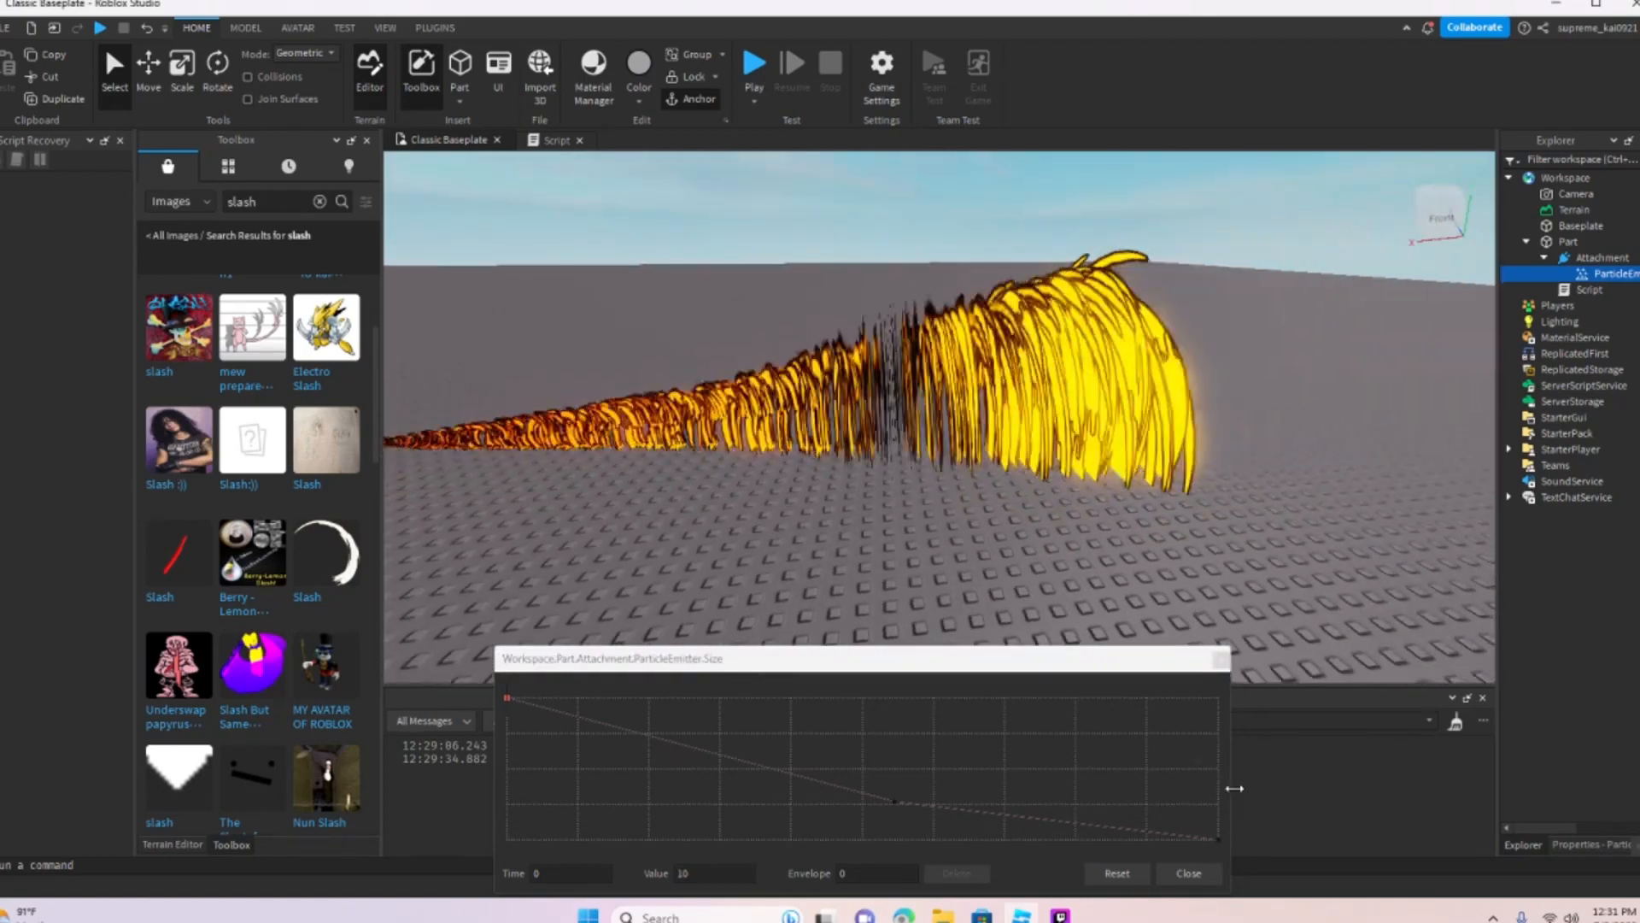
{"action": "left_click_drag", "start_coordinate": [1218, 839], "coordinate": [1220, 505]}
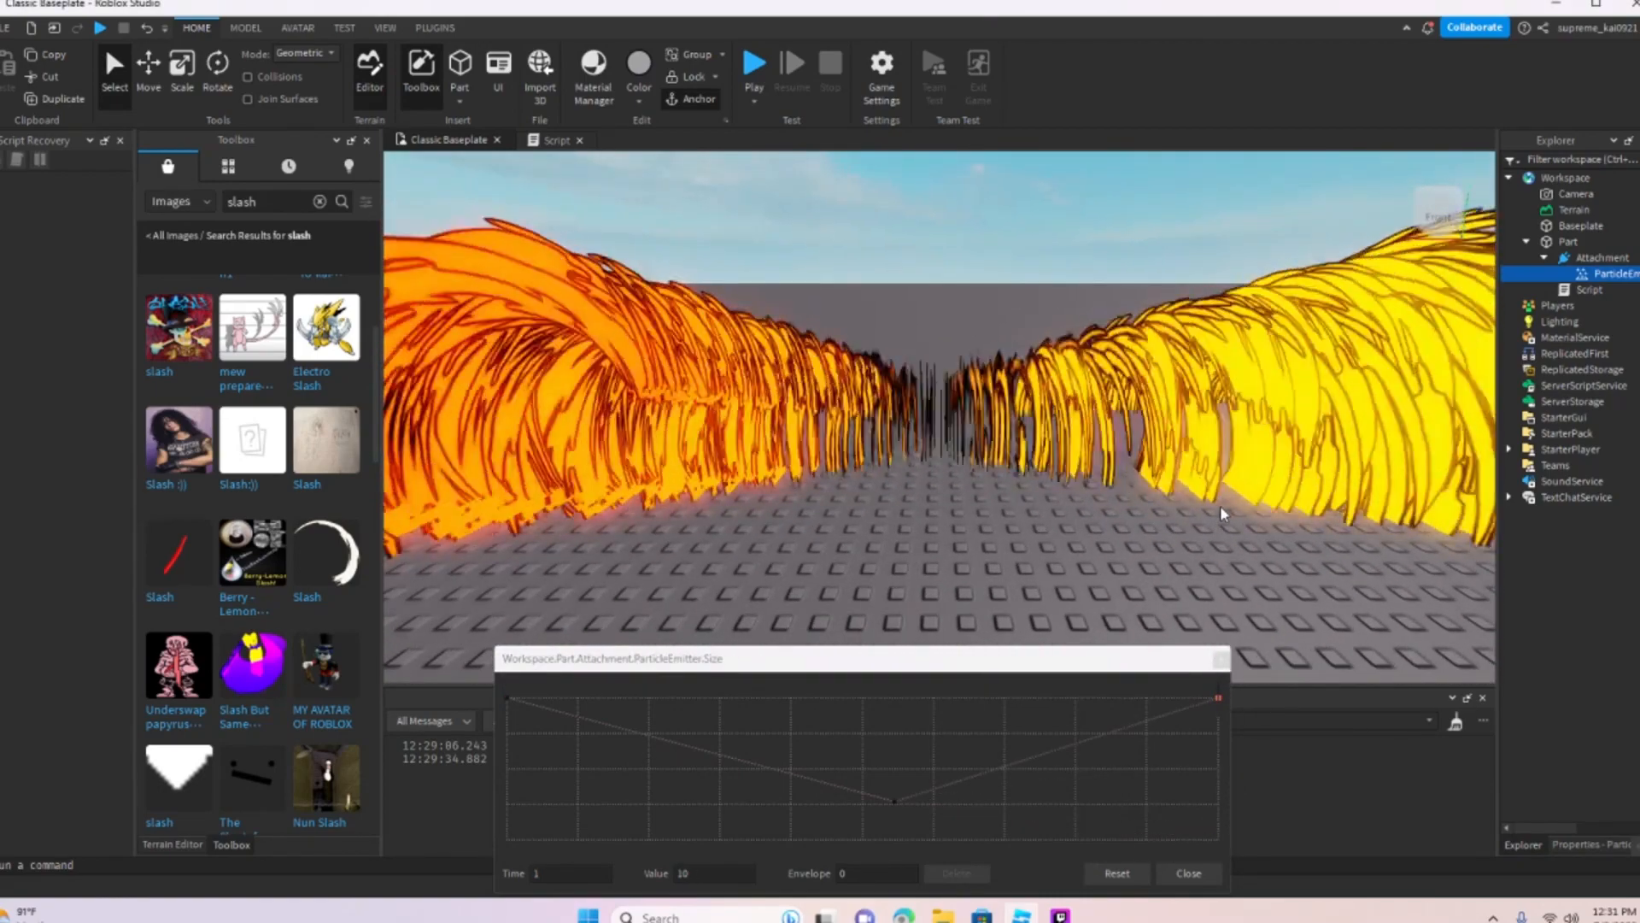
{"action": "key", "text": "s"}
{"action": "right_click_drag", "start_coordinate": [1220, 505], "coordinate": [1220, 507]}
{"action": "key", "text": "w"}
{"action": "key", "text": "s"}
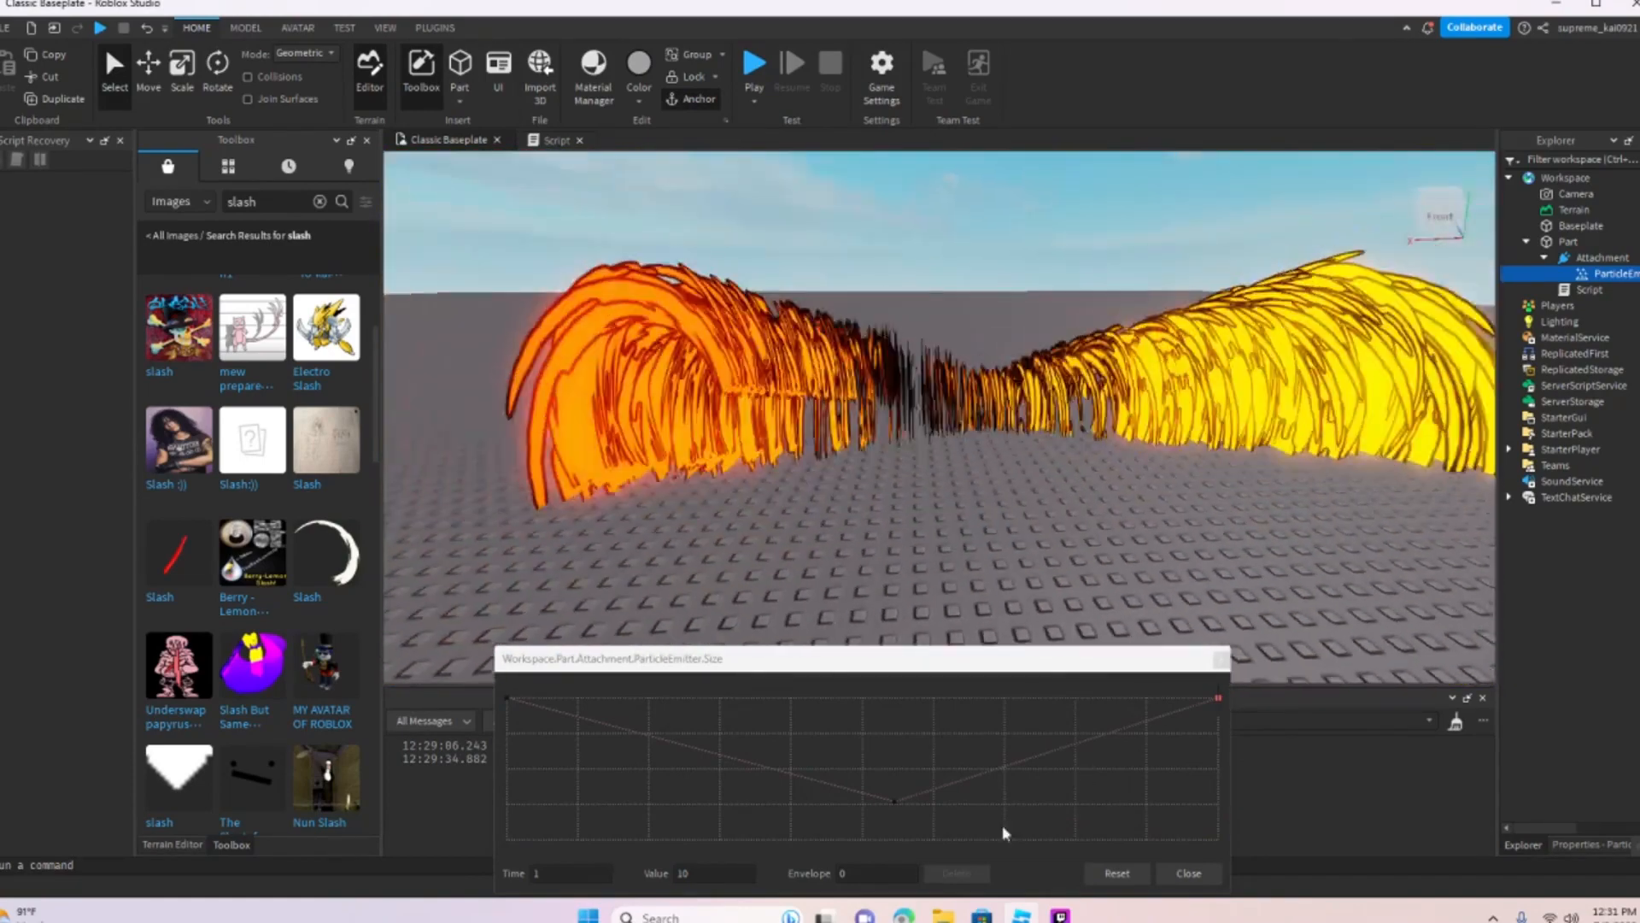
Step: Lower the Size curve's end keypoint to 0, delete its middle keypoint, and look inside the trail
{"action": "left_click", "coordinate": [895, 801]}
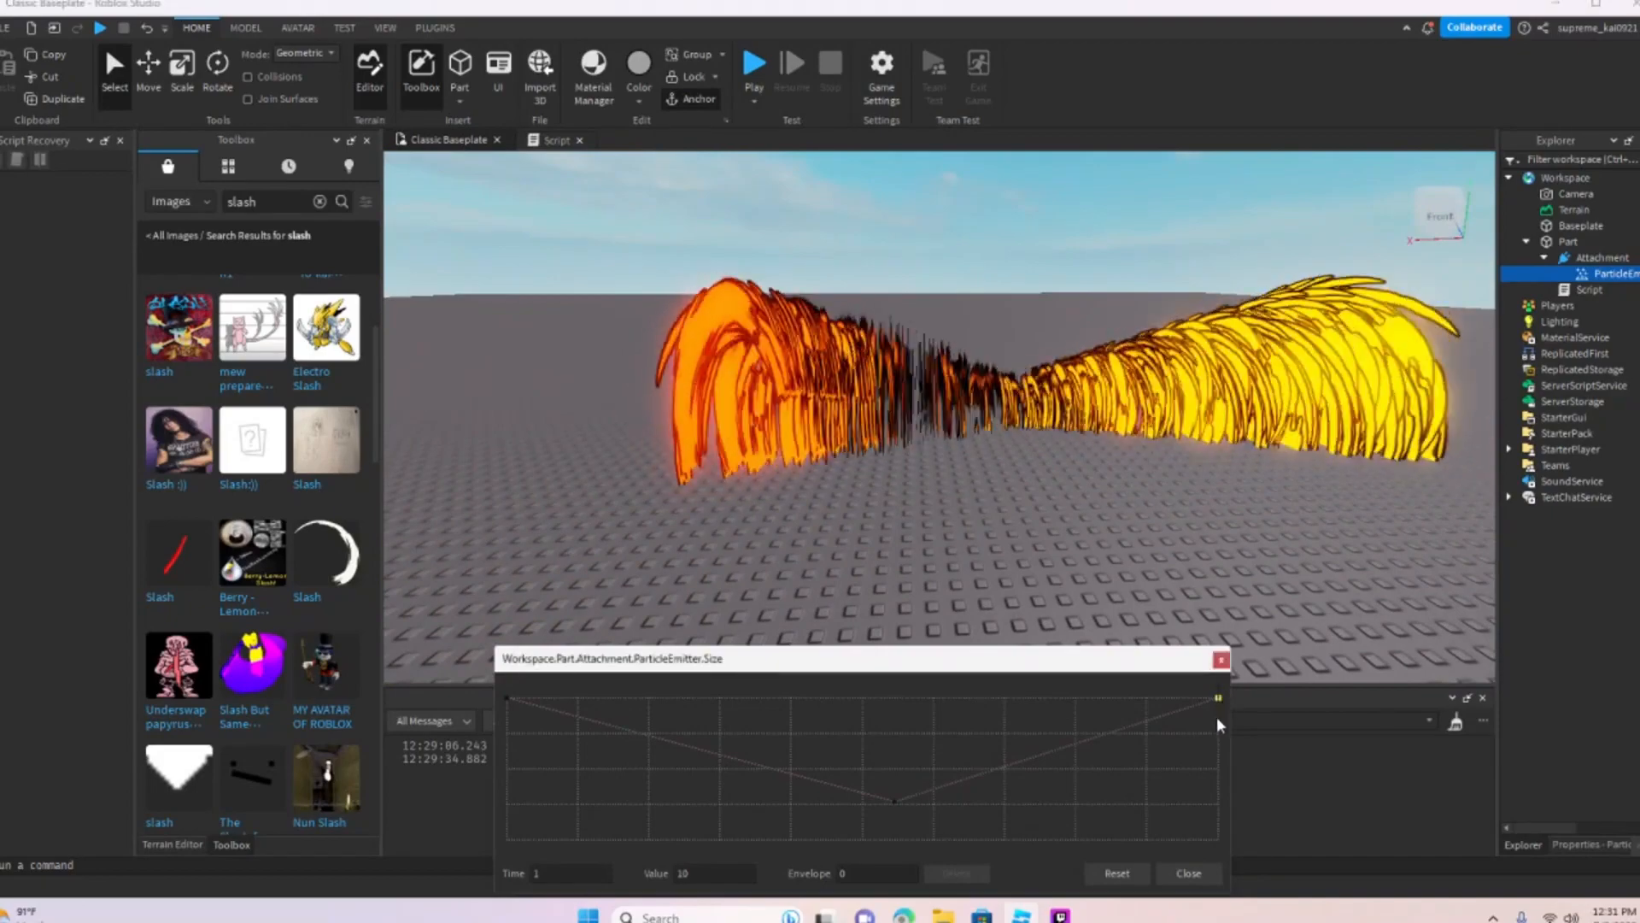
{"action": "right_click_drag", "start_coordinate": [1226, 569], "coordinate": [1226, 569]}
{"action": "key", "text": "w"}
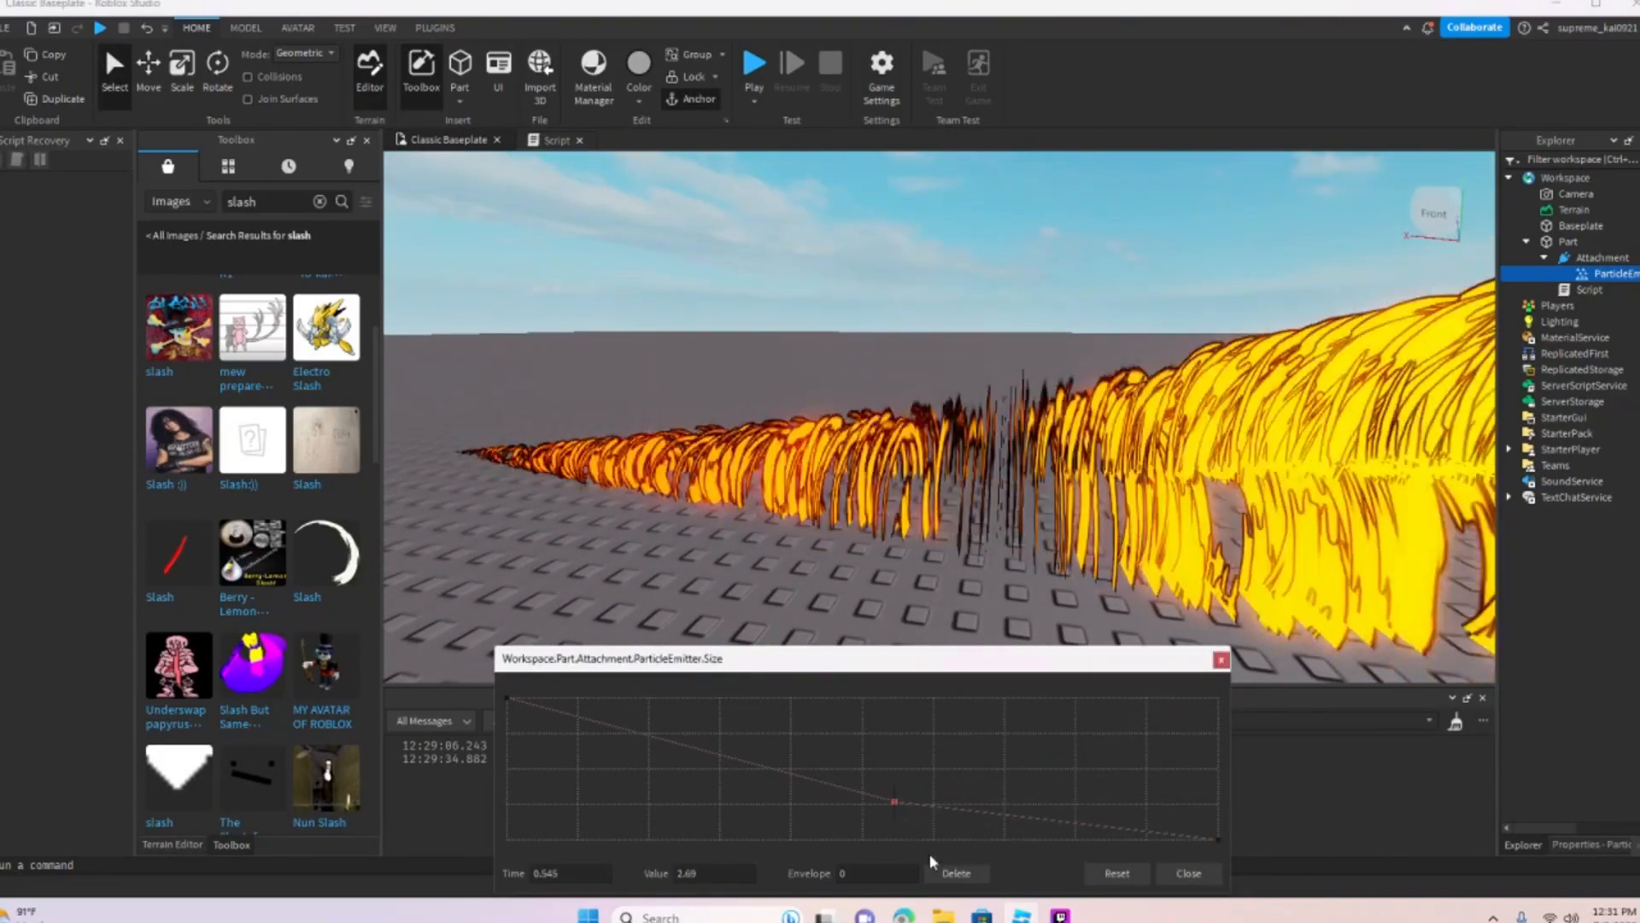
{"action": "left_click", "coordinate": [944, 872]}
{"action": "right_click_drag", "start_coordinate": [1046, 595], "coordinate": [1048, 601]}
{"action": "key", "text": "w"}
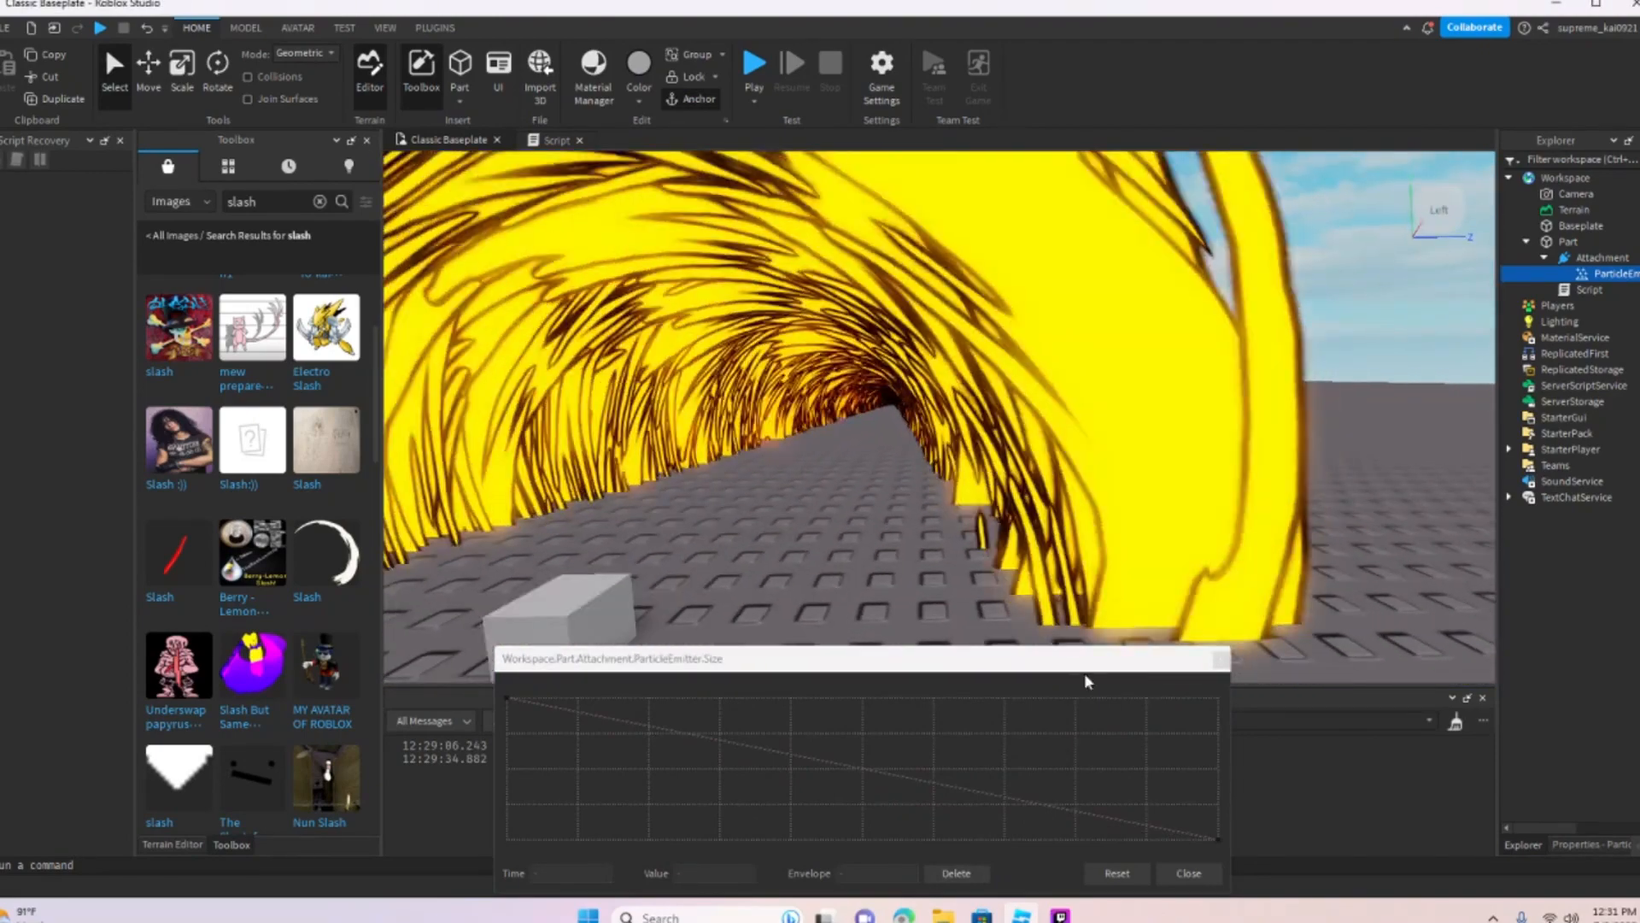
{"action": "key", "text": "a"}
Step: Reverse the Size curve to start at value 0 and end at value 10, check the trail, and close the curve editor
{"action": "left_click_drag", "start_coordinate": [1218, 839], "coordinate": [1218, 698]}
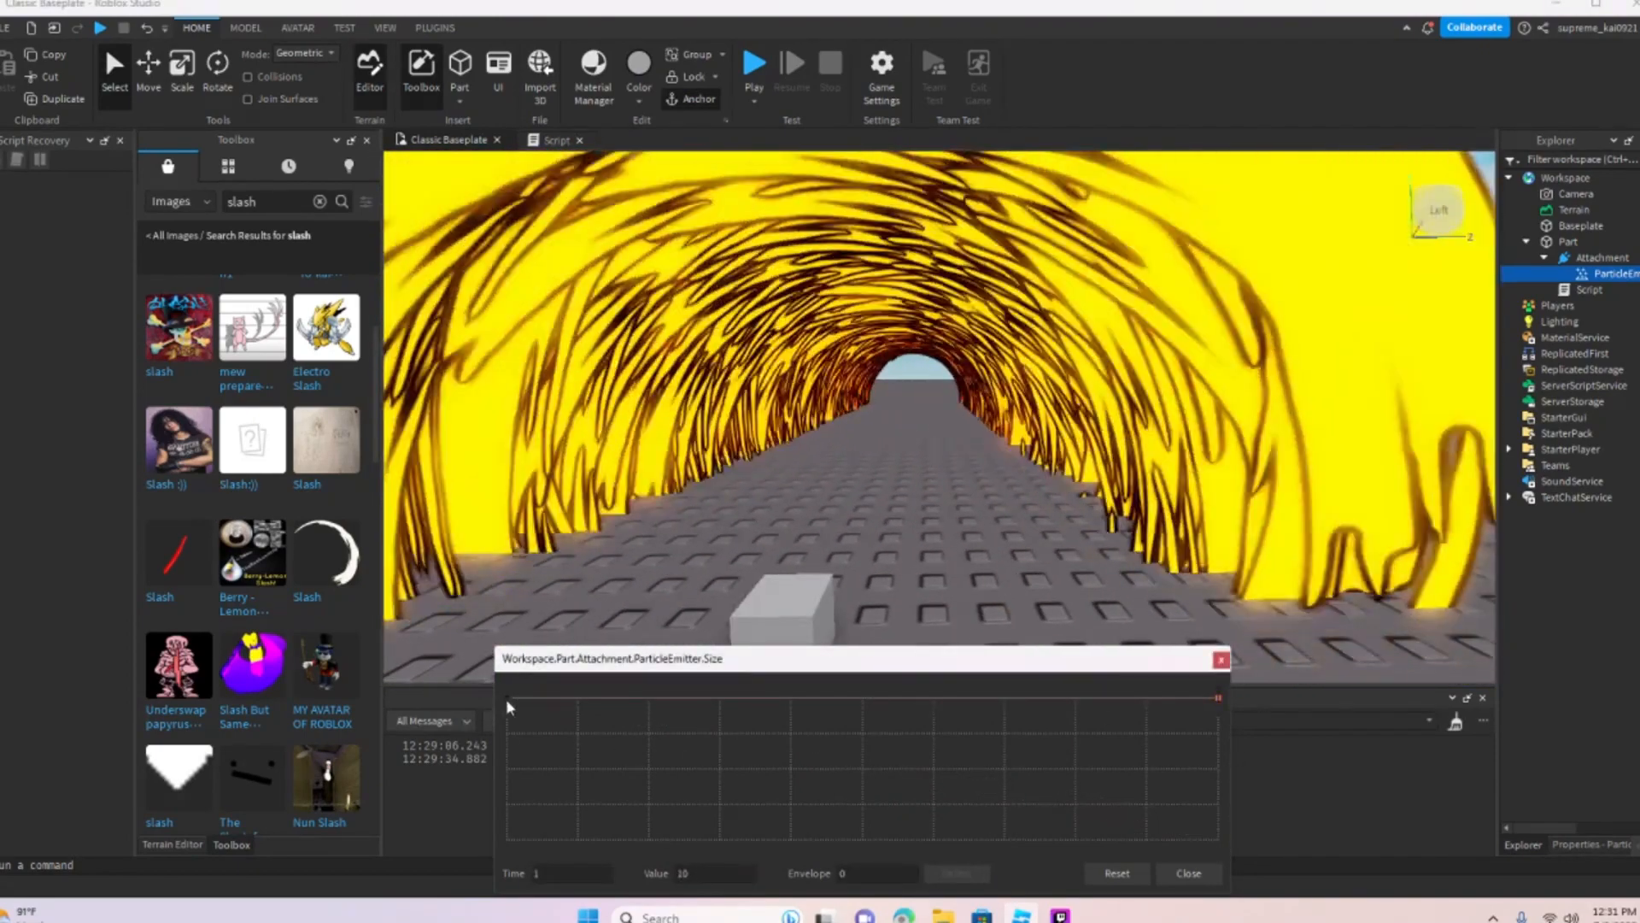
{"action": "left_click_drag", "start_coordinate": [507, 698], "coordinate": [521, 847]}
{"action": "key", "text": "d"}
{"action": "right_click_drag", "start_coordinate": [887, 358], "coordinate": [888, 359]}
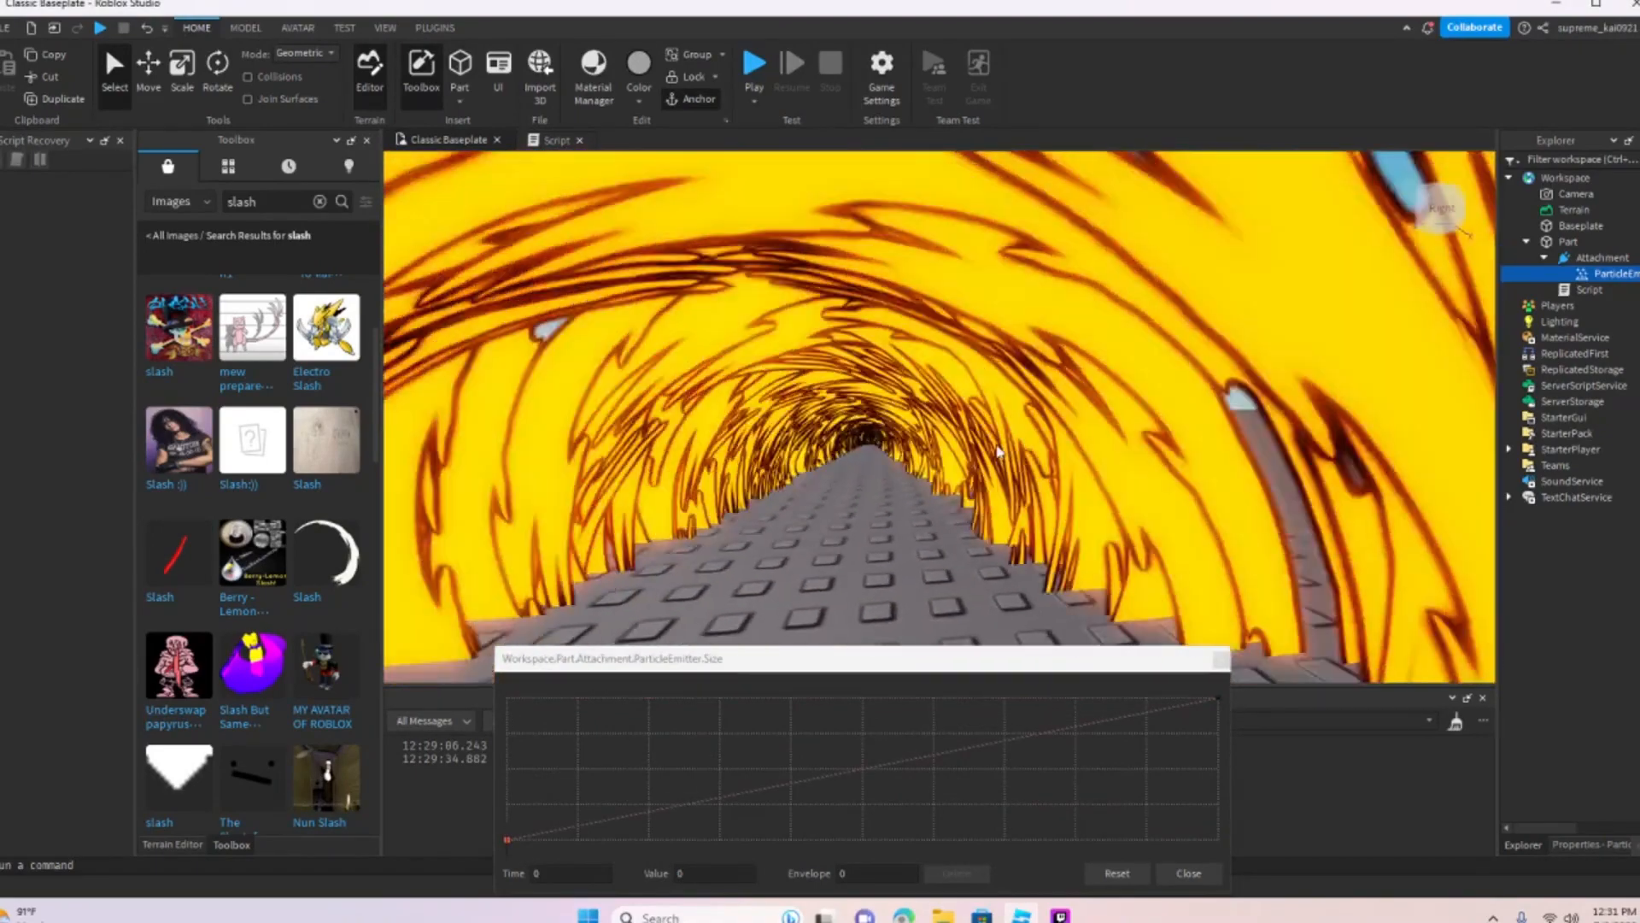
{"action": "key", "text": "s"}
{"action": "right_click_drag", "start_coordinate": [995, 441], "coordinate": [1022, 484]}
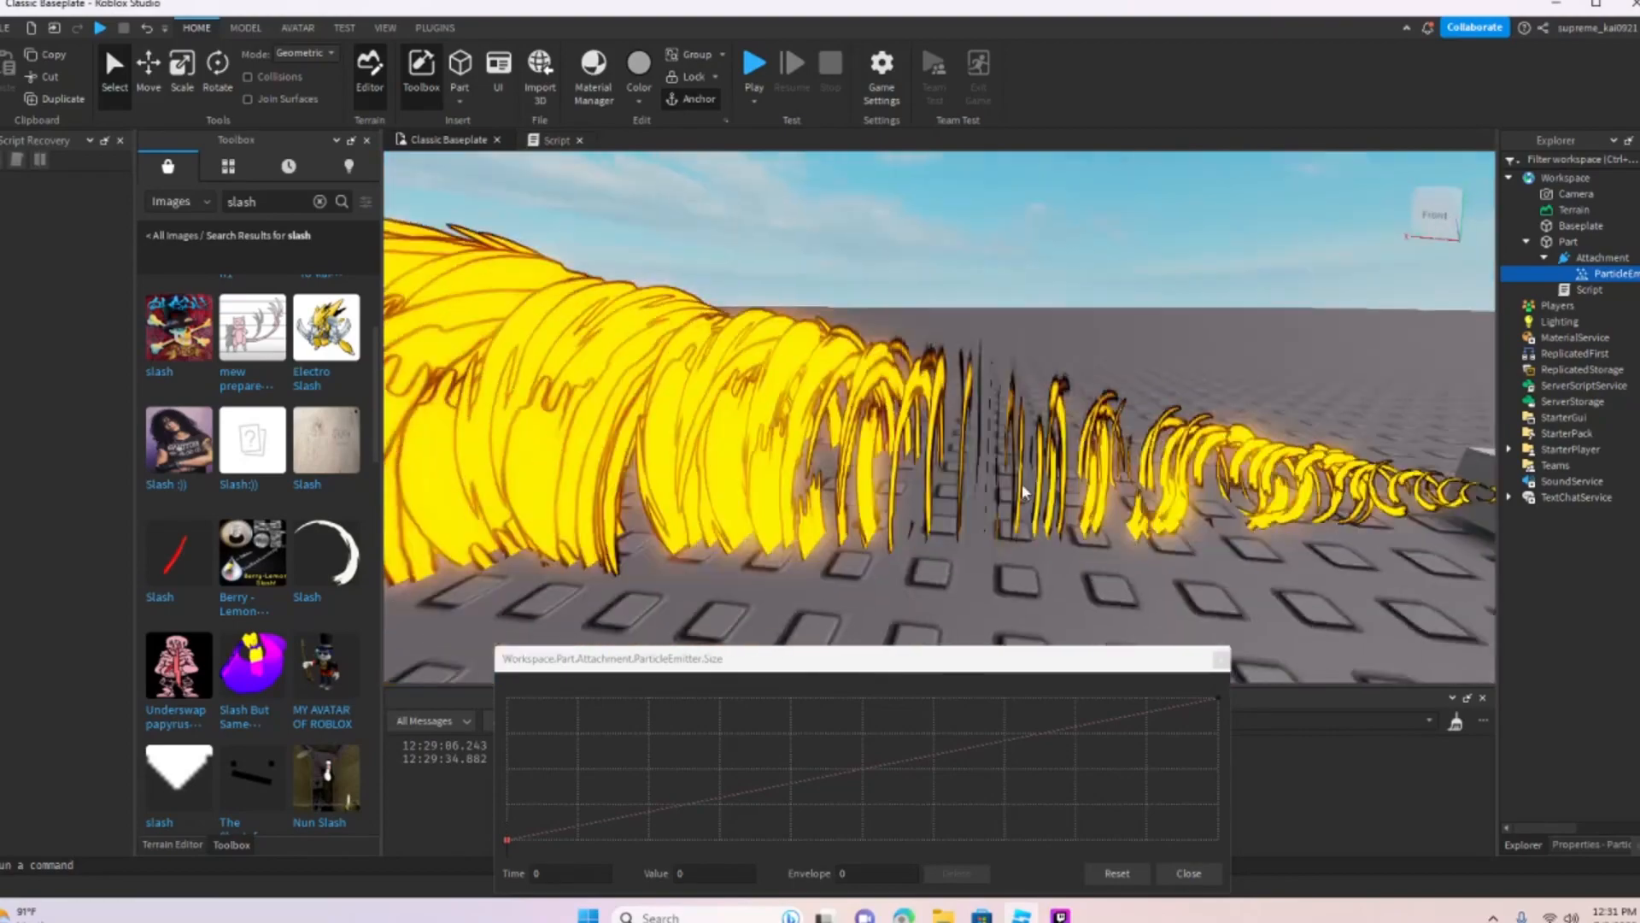
{"action": "scroll", "coordinate": [1022, 484], "scroll_direction": "down", "scroll_amount": 3}
{"action": "left_click", "coordinate": [1186, 874]}
Step: Examine the widening slash trail from its open end, from above and from the side
{"action": "right_click_drag", "start_coordinate": [1278, 516], "coordinate": [1278, 516]}
{"action": "key", "text": "w"}
{"action": "key", "text": "w"}
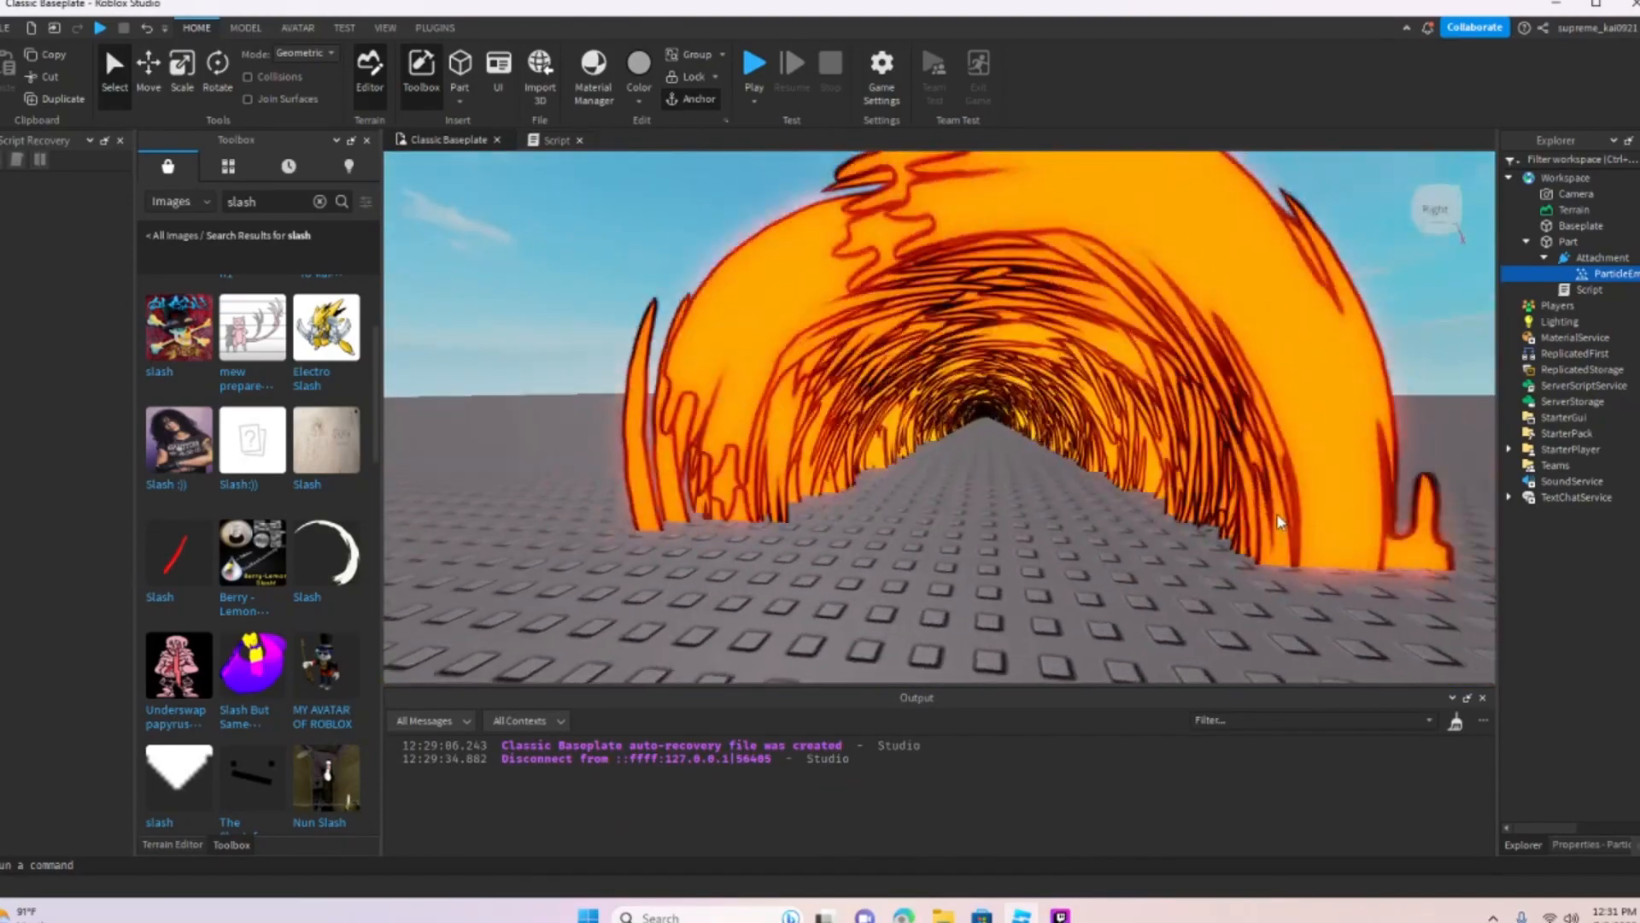
{"action": "key", "text": "s"}
{"action": "right_click_drag", "start_coordinate": [1273, 675], "coordinate": [1442, 814]}
{"action": "key", "text": "w"}
{"action": "key", "text": "w"}
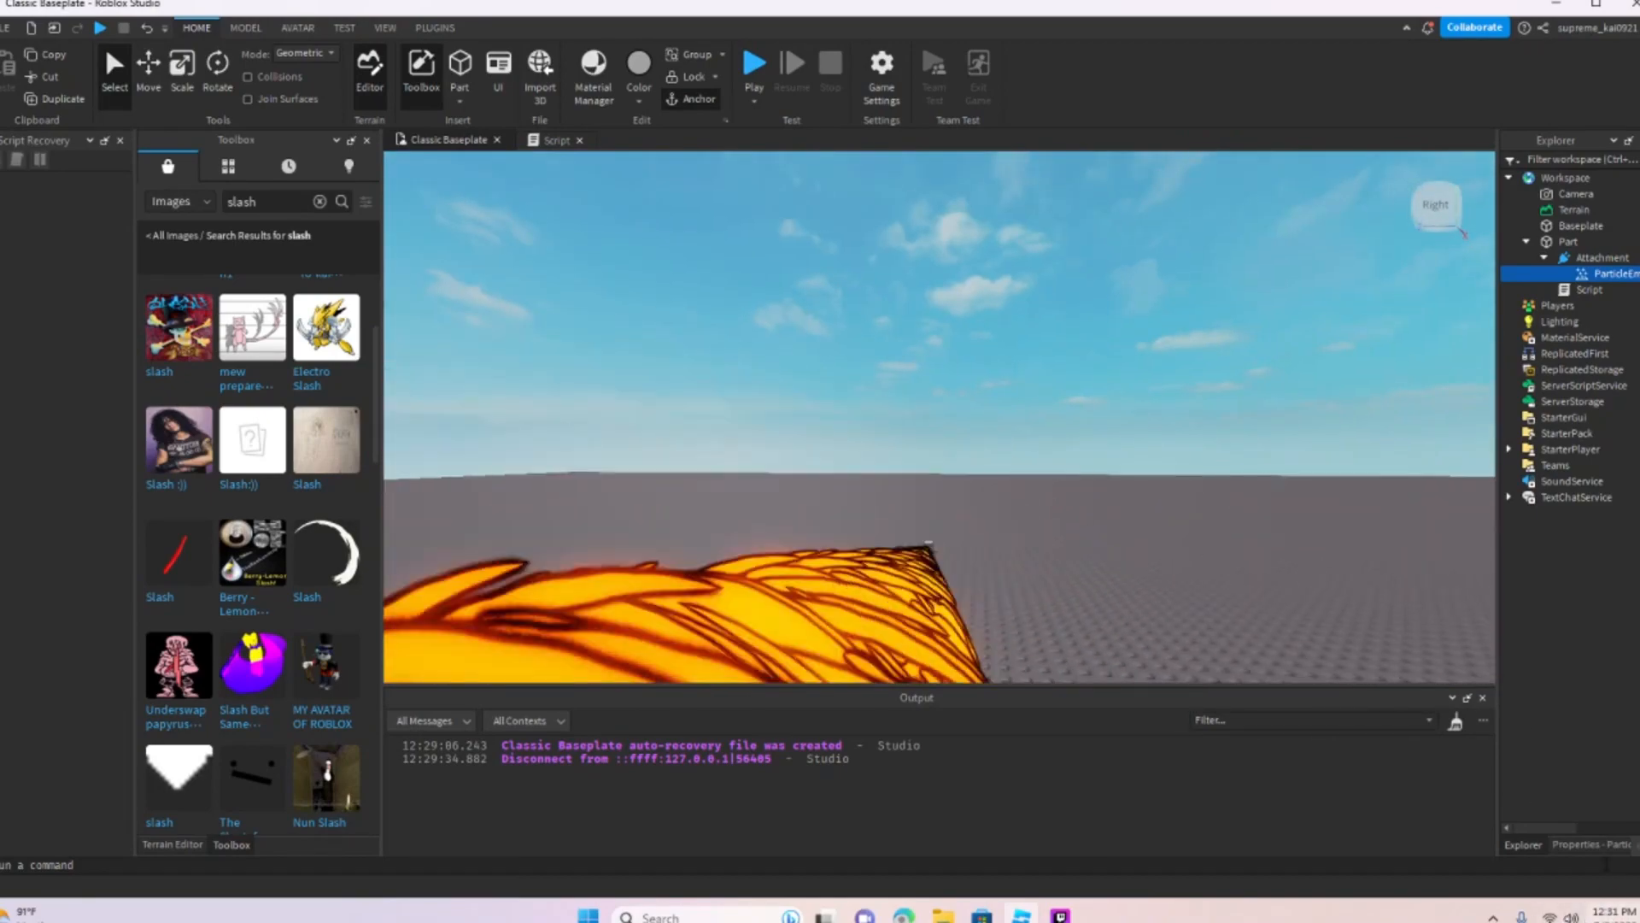
{"action": "right_click_drag", "start_coordinate": [1309, 480], "coordinate": [1325, 479]}
{"action": "key", "text": "s"}
{"action": "key", "text": "w"}
{"action": "key", "text": "w"}
{"action": "key", "text": "s"}
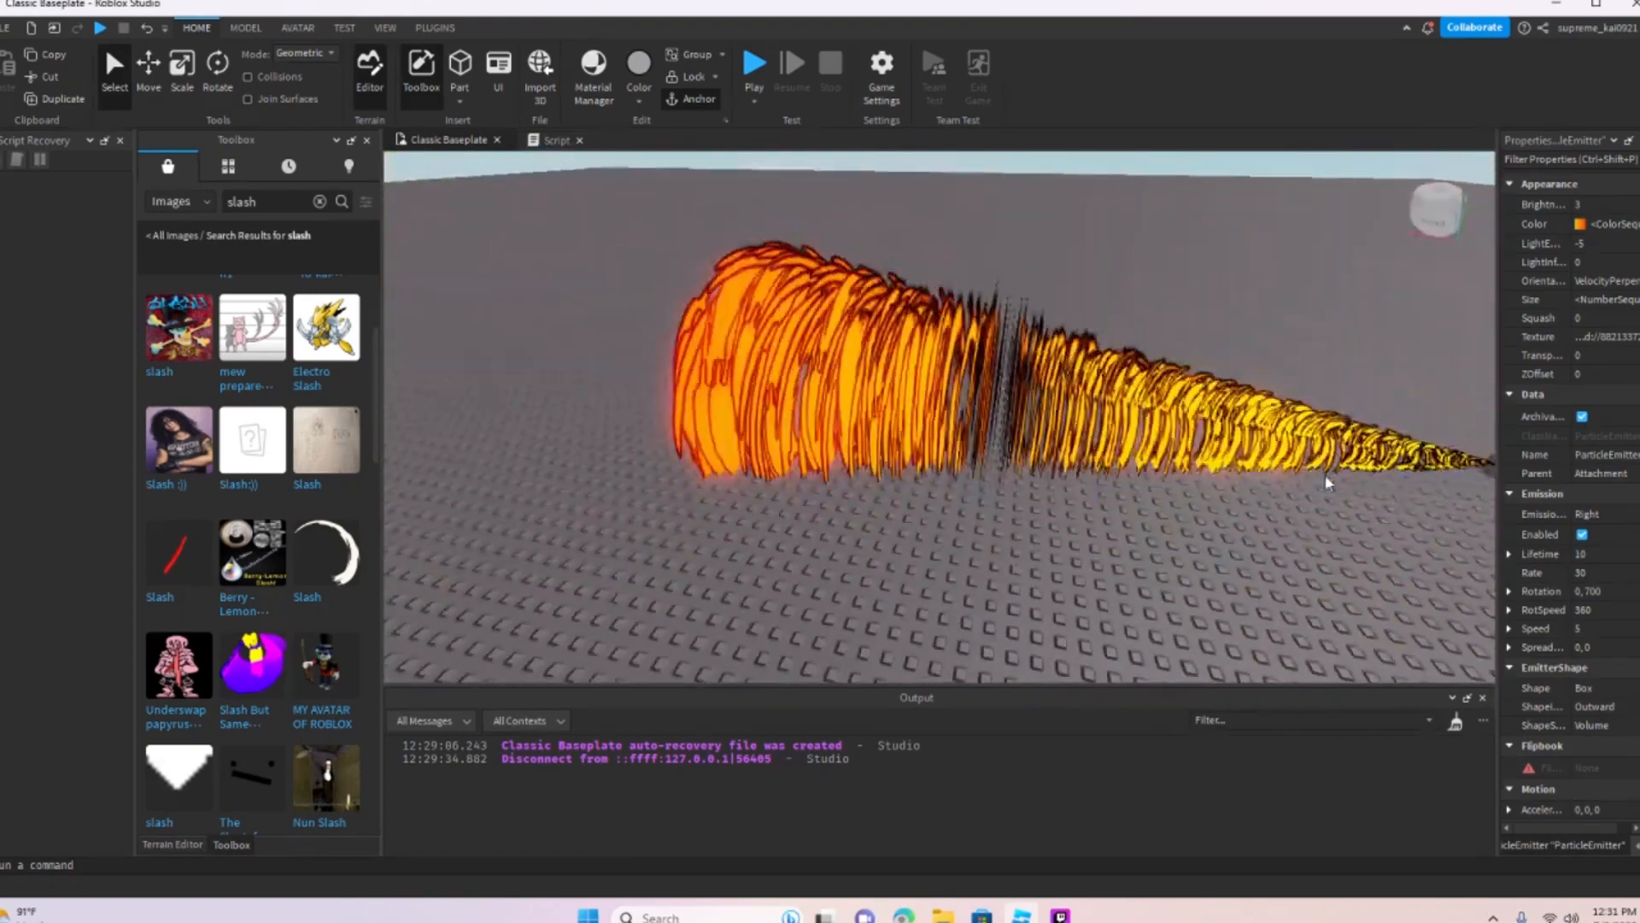
Step: Try a Lifetime of -10 on the ParticleEmitter, restore it to 10, and view the particles coming from the part
{"action": "left_click", "coordinate": [1615, 557]}
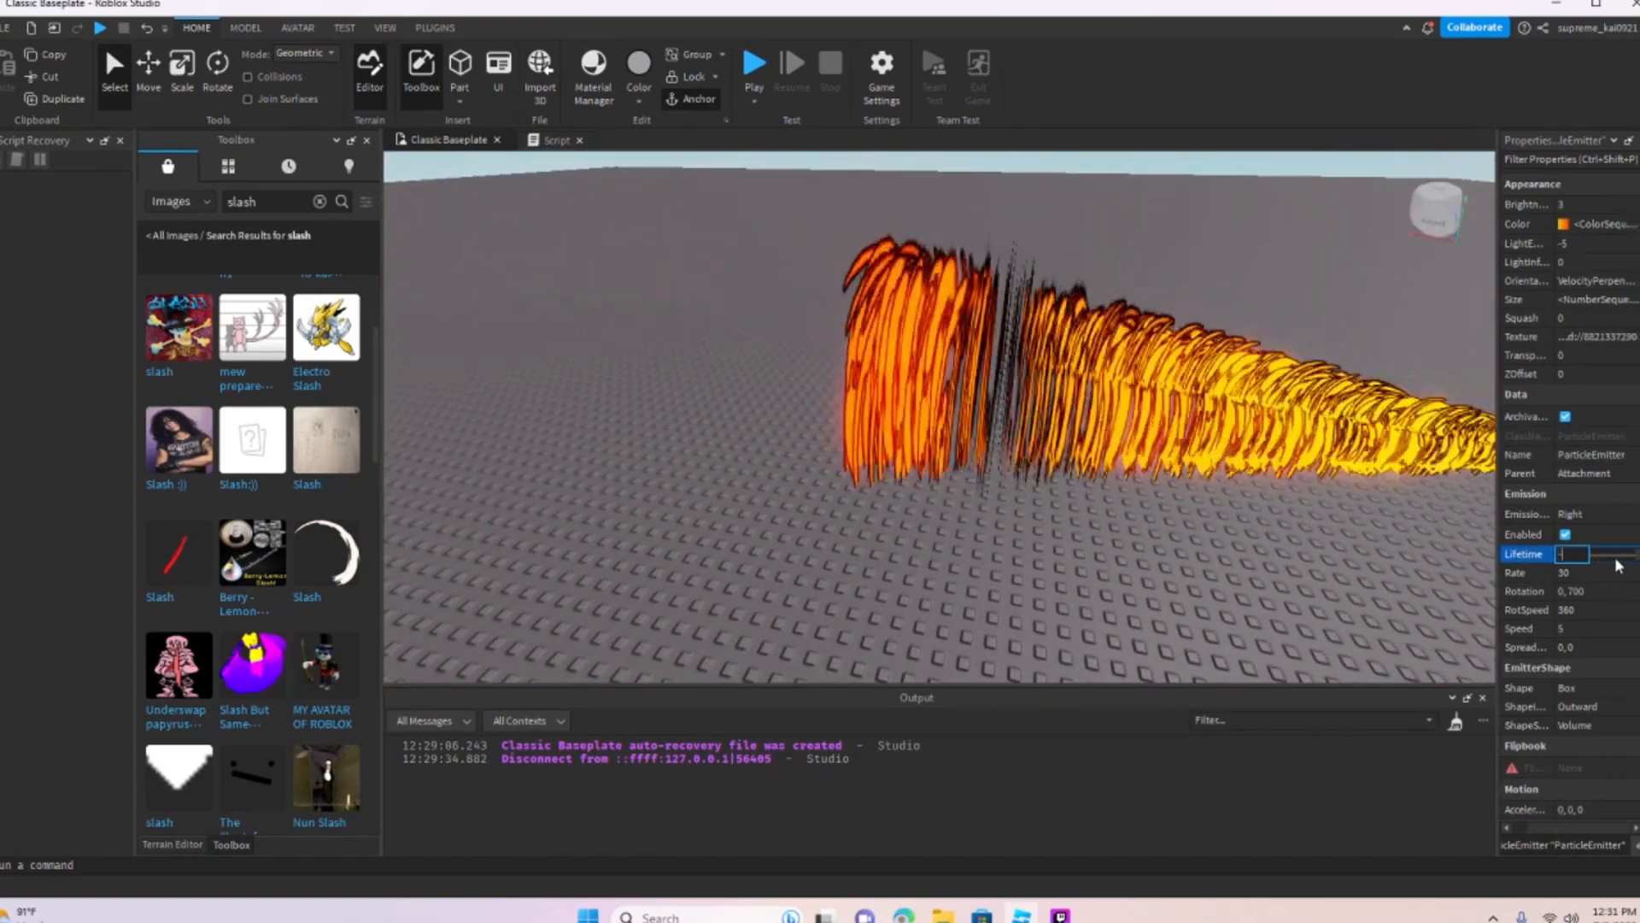
{"action": "type", "text": "-10"}
{"action": "key", "text": "Return"}
{"action": "right_click_drag", "start_coordinate": [1309, 464], "coordinate": [1308, 464]}
{"action": "key", "text": "w"}
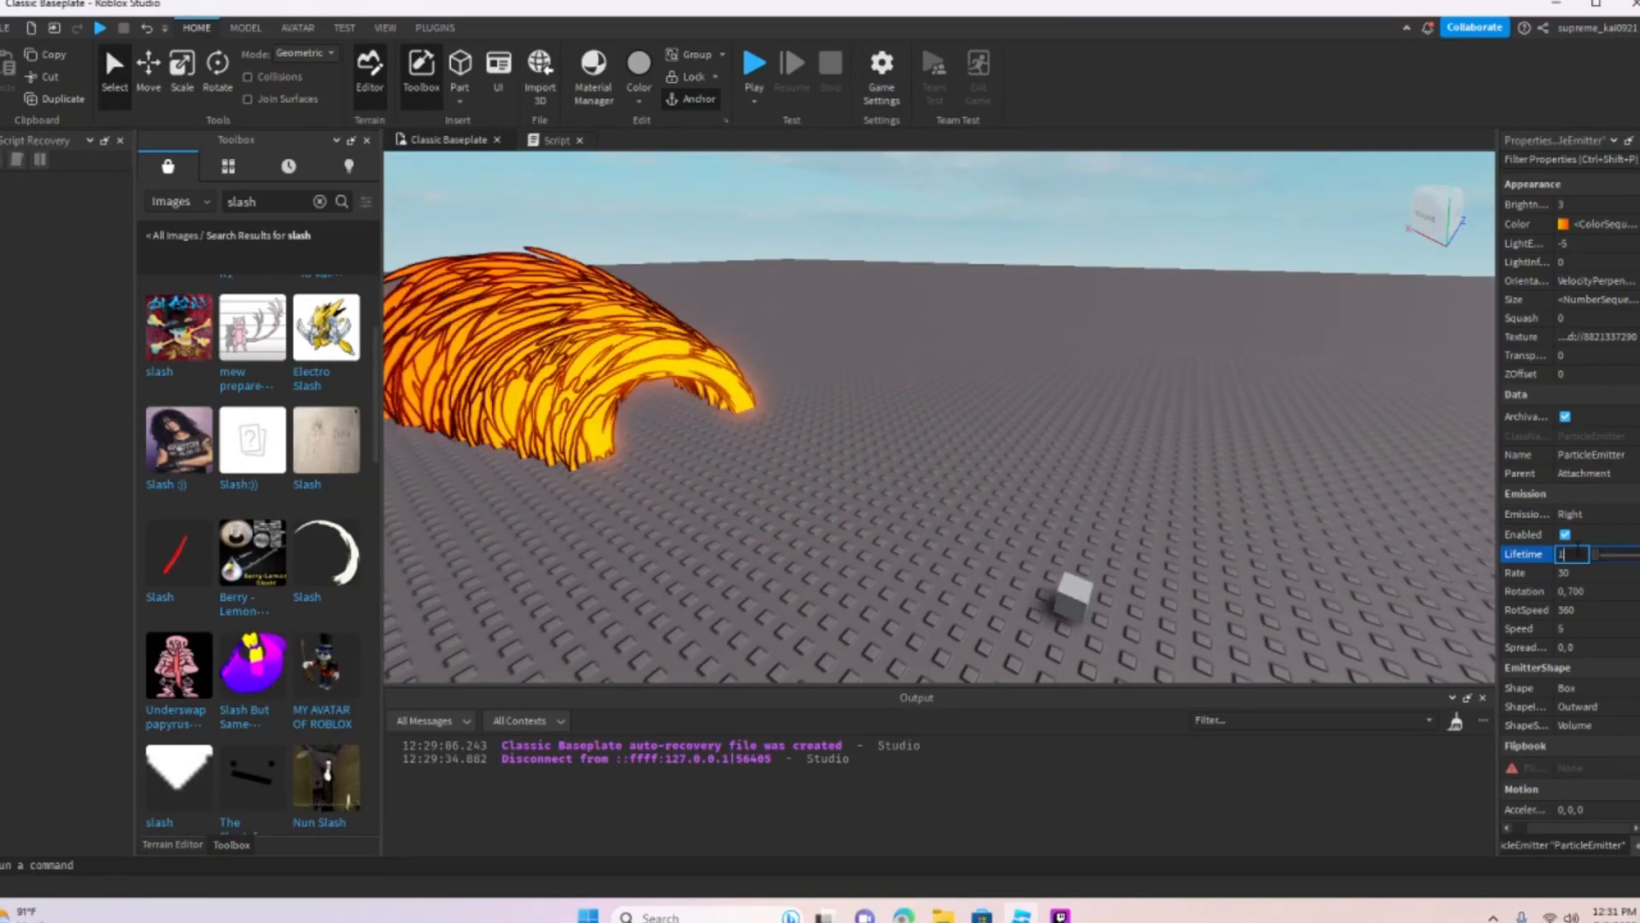
{"action": "right_click_drag", "start_coordinate": [1059, 465], "coordinate": [1058, 465]}
{"action": "key", "text": "w"}
{"action": "key", "text": "d"}
{"action": "key", "text": "s"}
{"action": "key", "text": "a"}
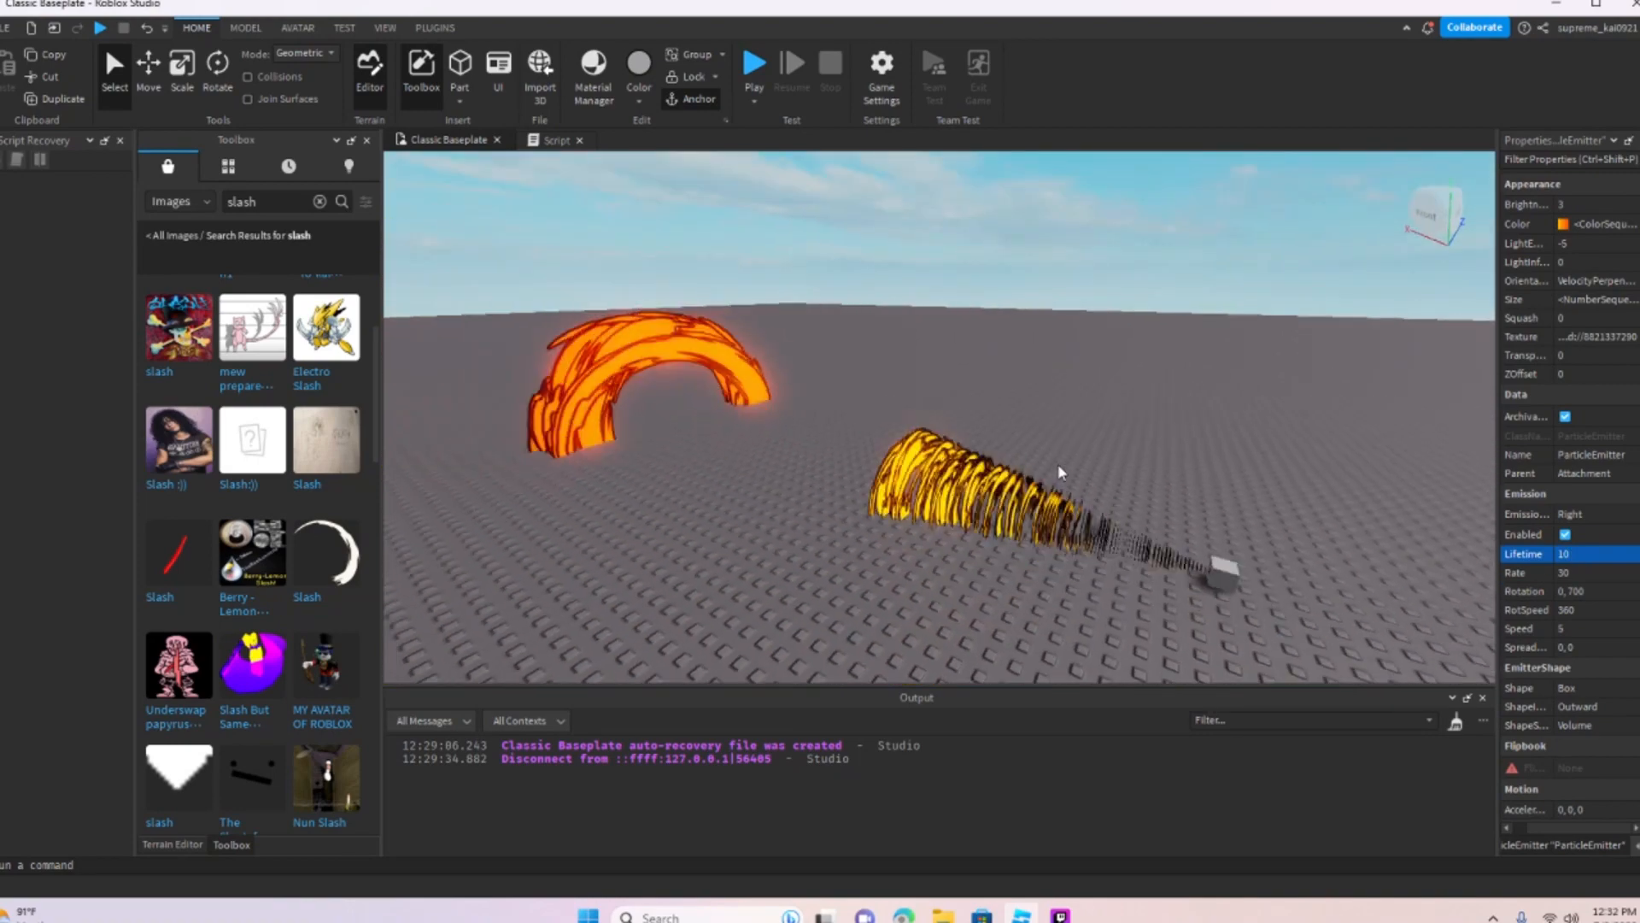
{"action": "key", "text": "d"}
Step: Add a mid-lifetime keypoint raised to the maximum on the ParticleEmitter's Squash curve and view the trail
{"action": "left_click", "coordinate": [1632, 318]}
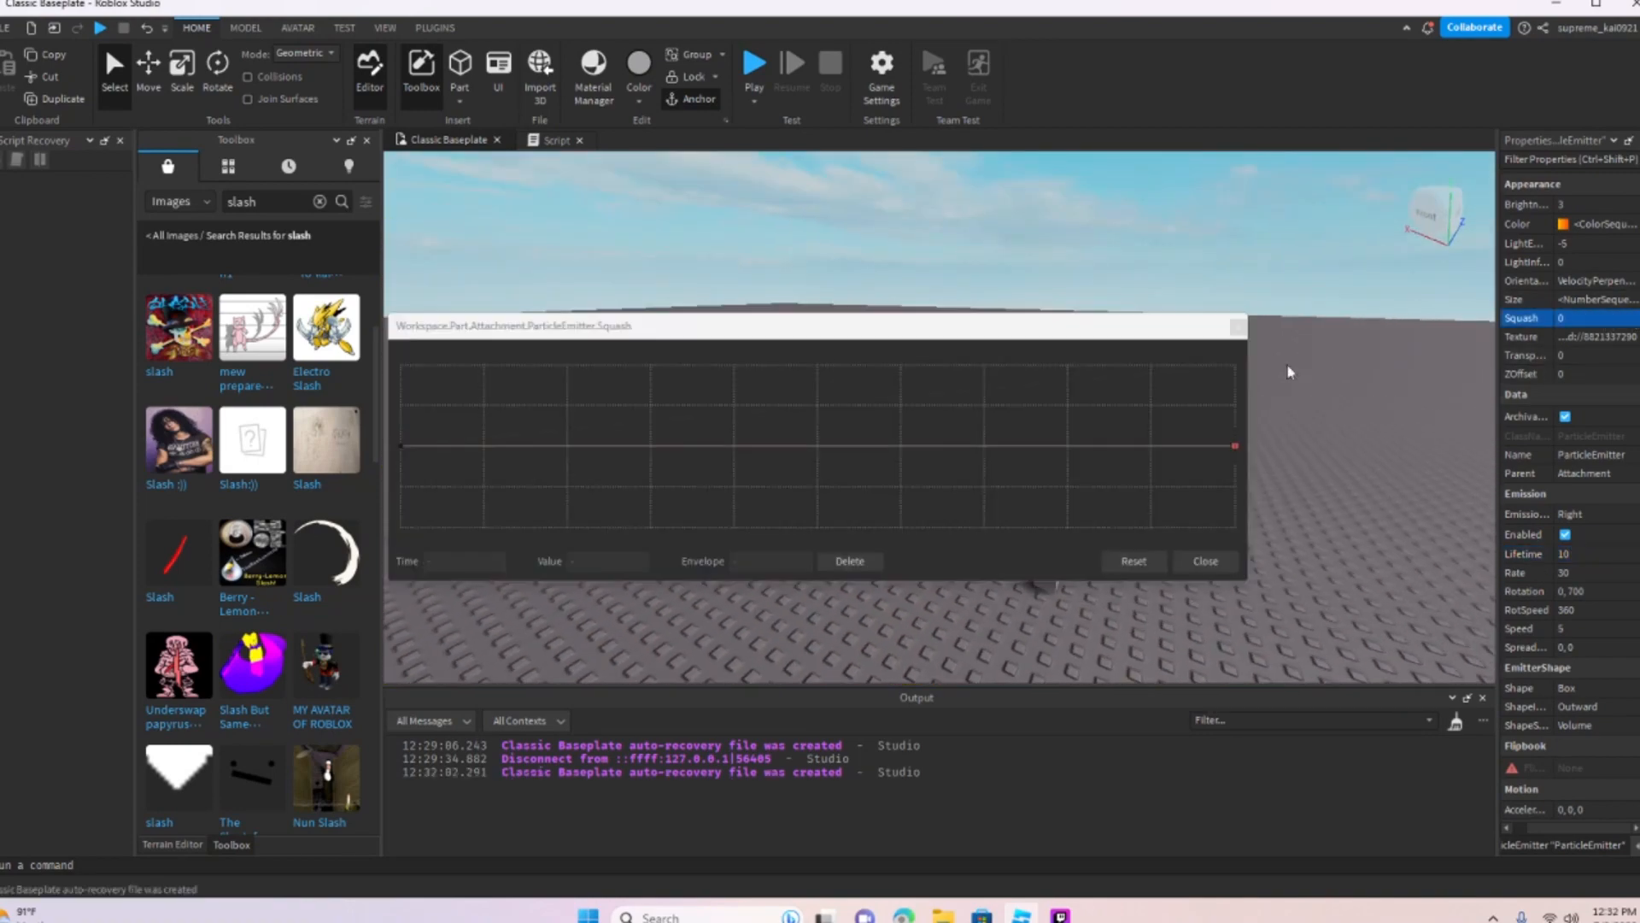
{"action": "left_click_drag", "start_coordinate": [835, 331], "coordinate": [917, 726]}
{"action": "key", "text": "d"}
{"action": "right_click_drag", "start_coordinate": [991, 488], "coordinate": [989, 488]}
{"action": "key", "text": "w"}
{"action": "key", "text": "s"}
{"action": "key", "text": "d"}
{"action": "key", "text": "d"}
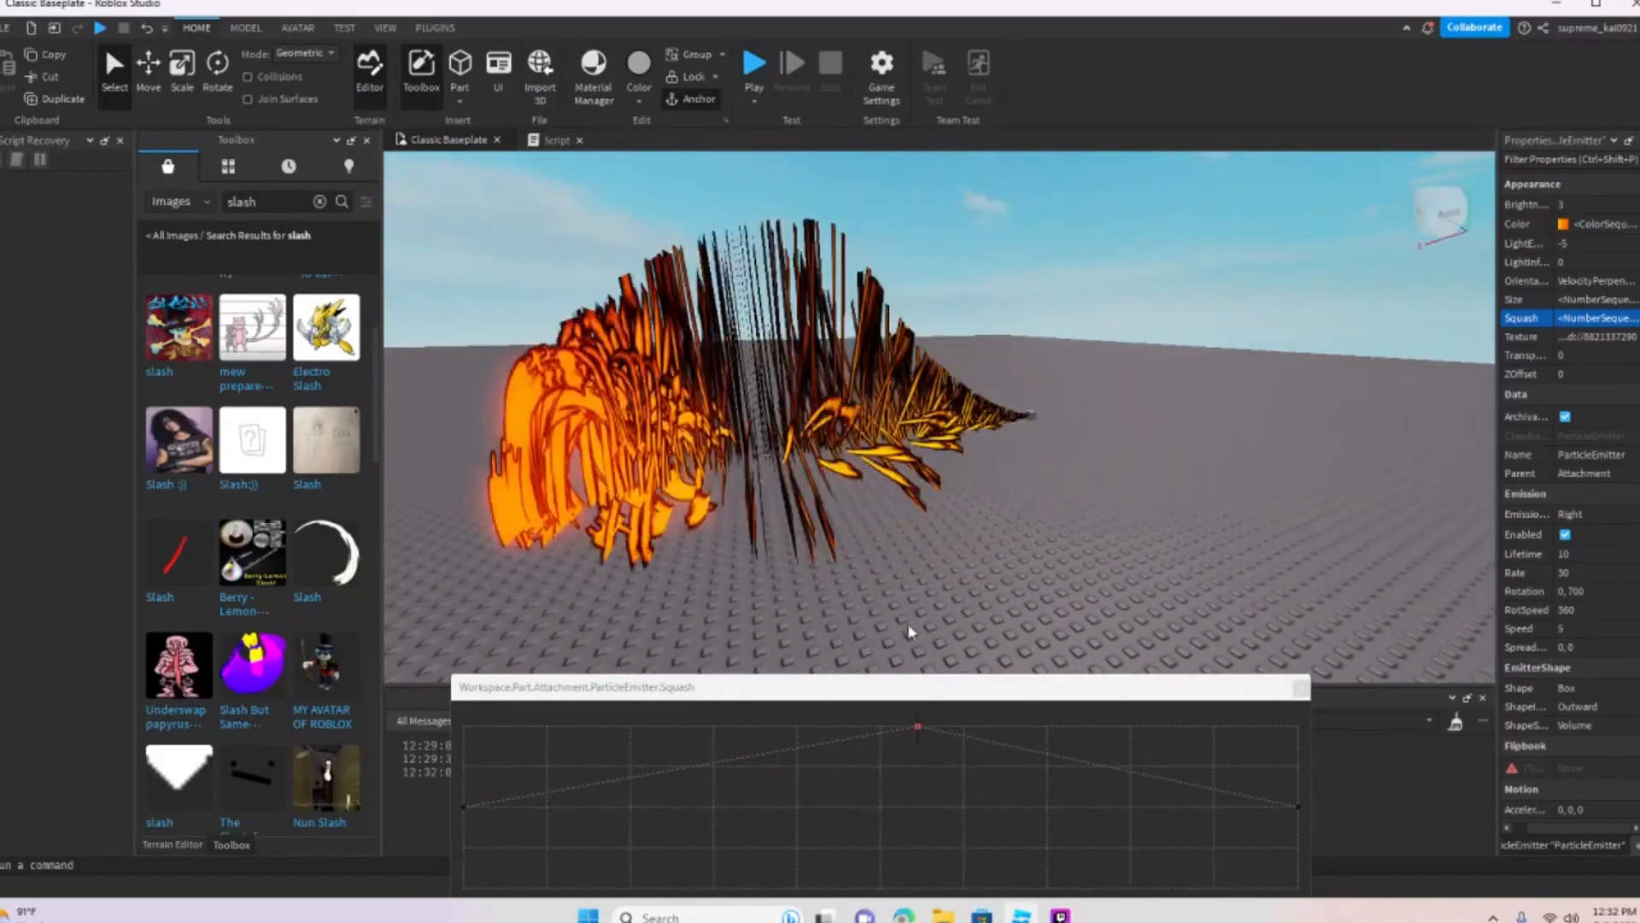
Step: Inspect the squashed trail from other angles, and delete the Squash curve's middle keypoint
{"action": "key", "text": "a"}
{"action": "right_click_drag", "start_coordinate": [838, 524], "coordinate": [847, 526]}
{"action": "key", "text": "a"}
{"action": "key", "text": "w"}
{"action": "key", "text": "s"}
{"action": "key", "text": "w"}
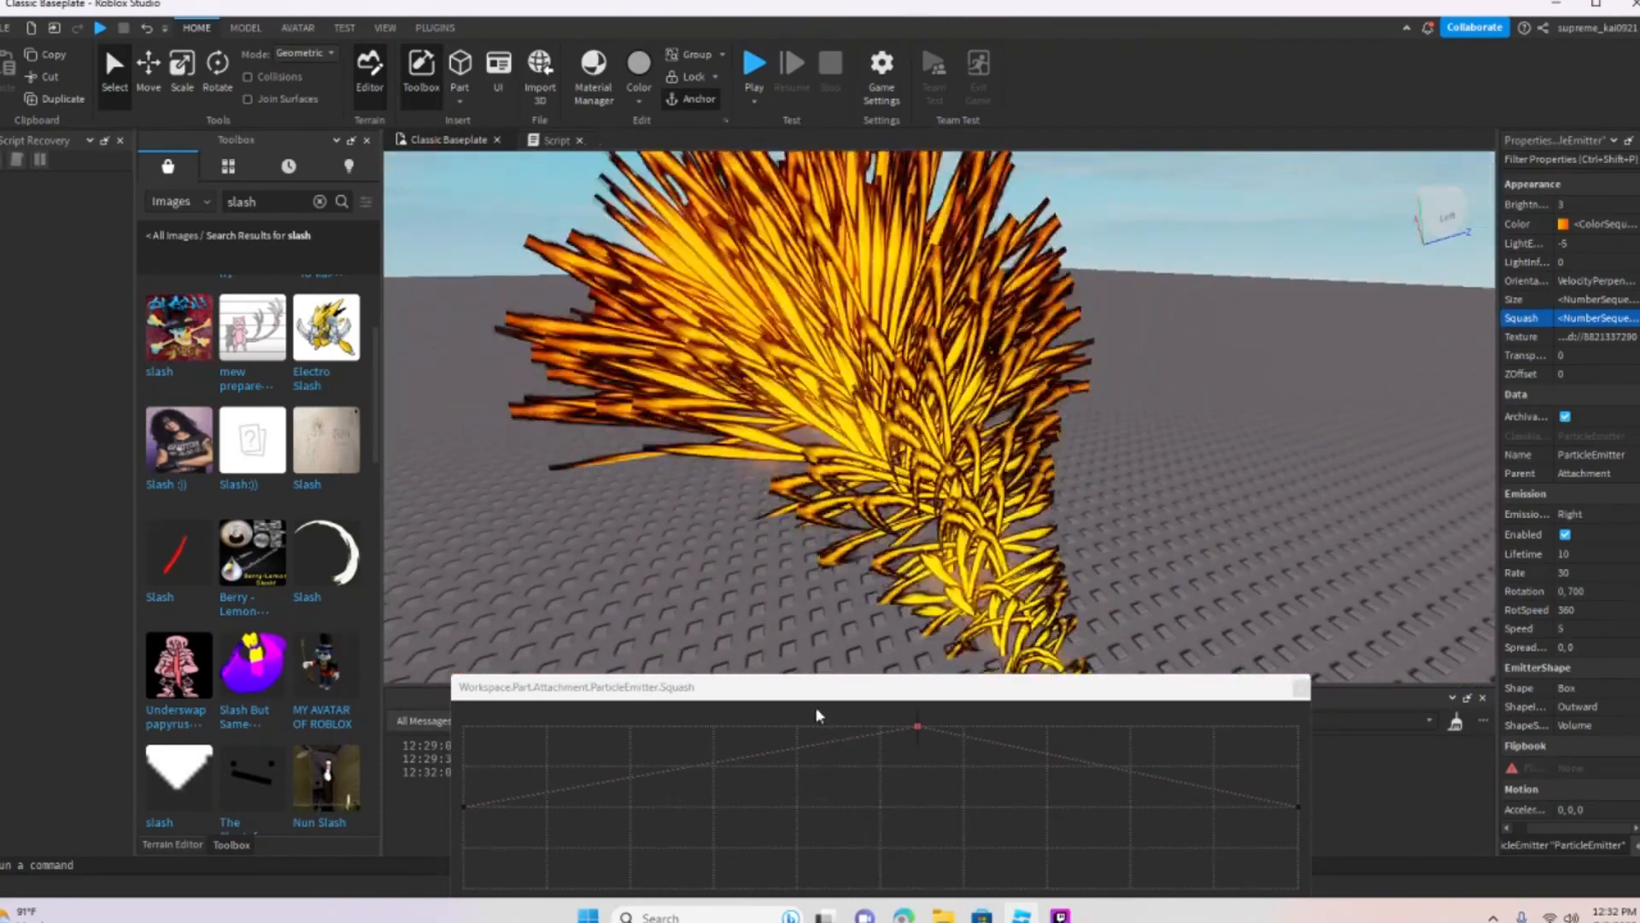
{"action": "left_click_drag", "start_coordinate": [815, 690], "coordinate": [783, 586]}
{"action": "left_click", "coordinate": [897, 819]}
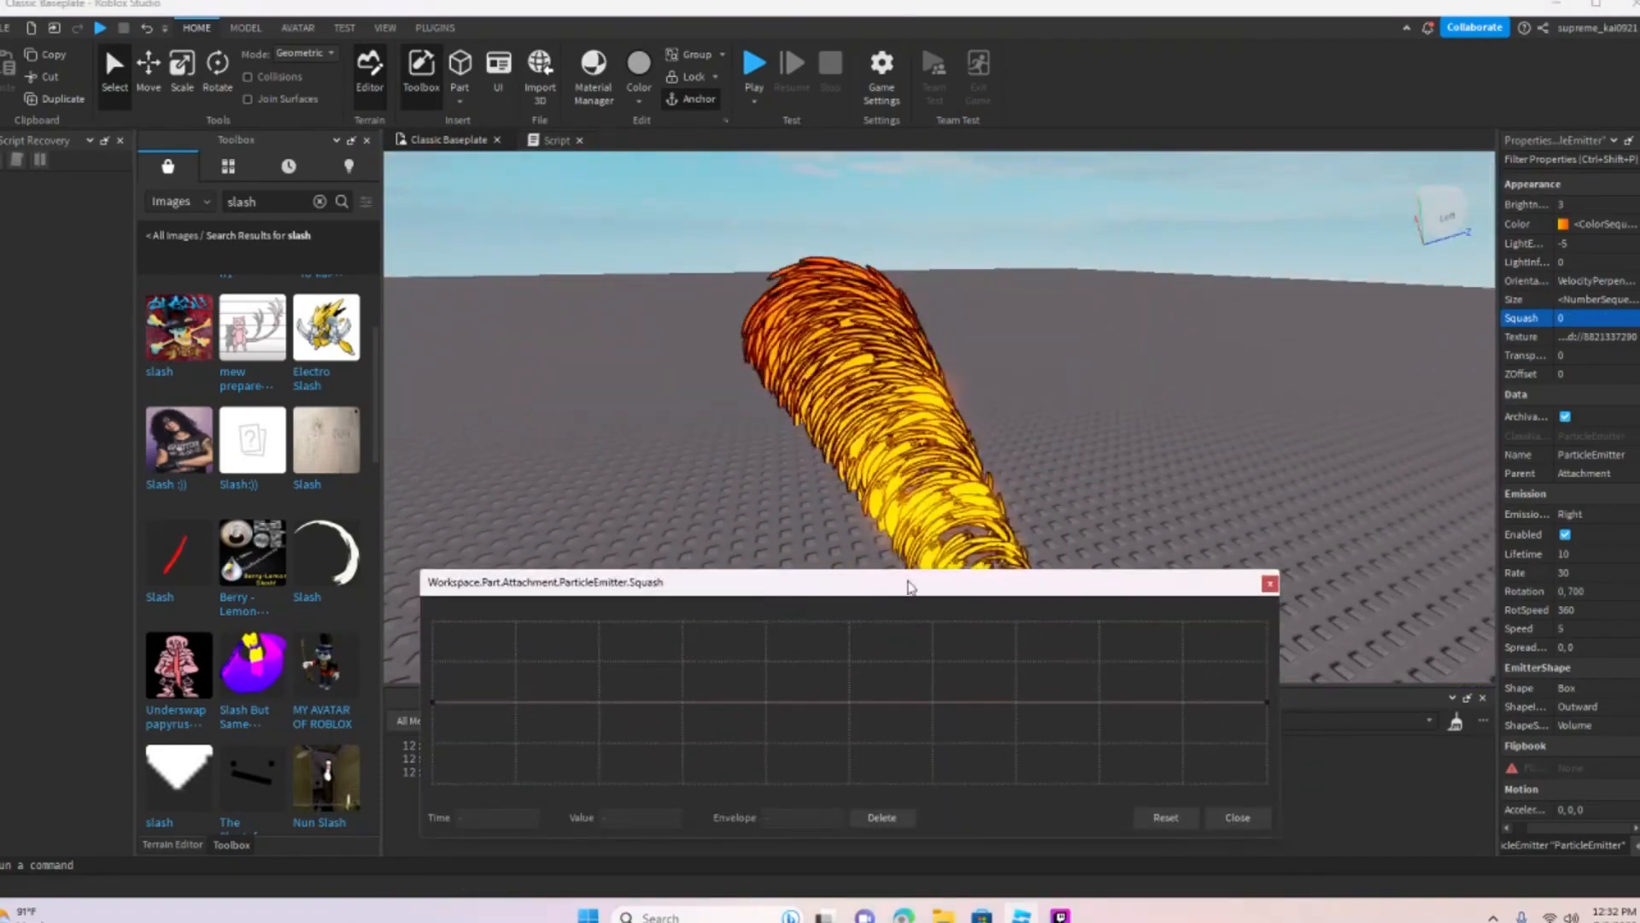
Step: Set the Squash curve's end keypoint at time 1 to value -3 and view the trail
{"action": "left_click_drag", "start_coordinate": [911, 587], "coordinate": [803, 607]}
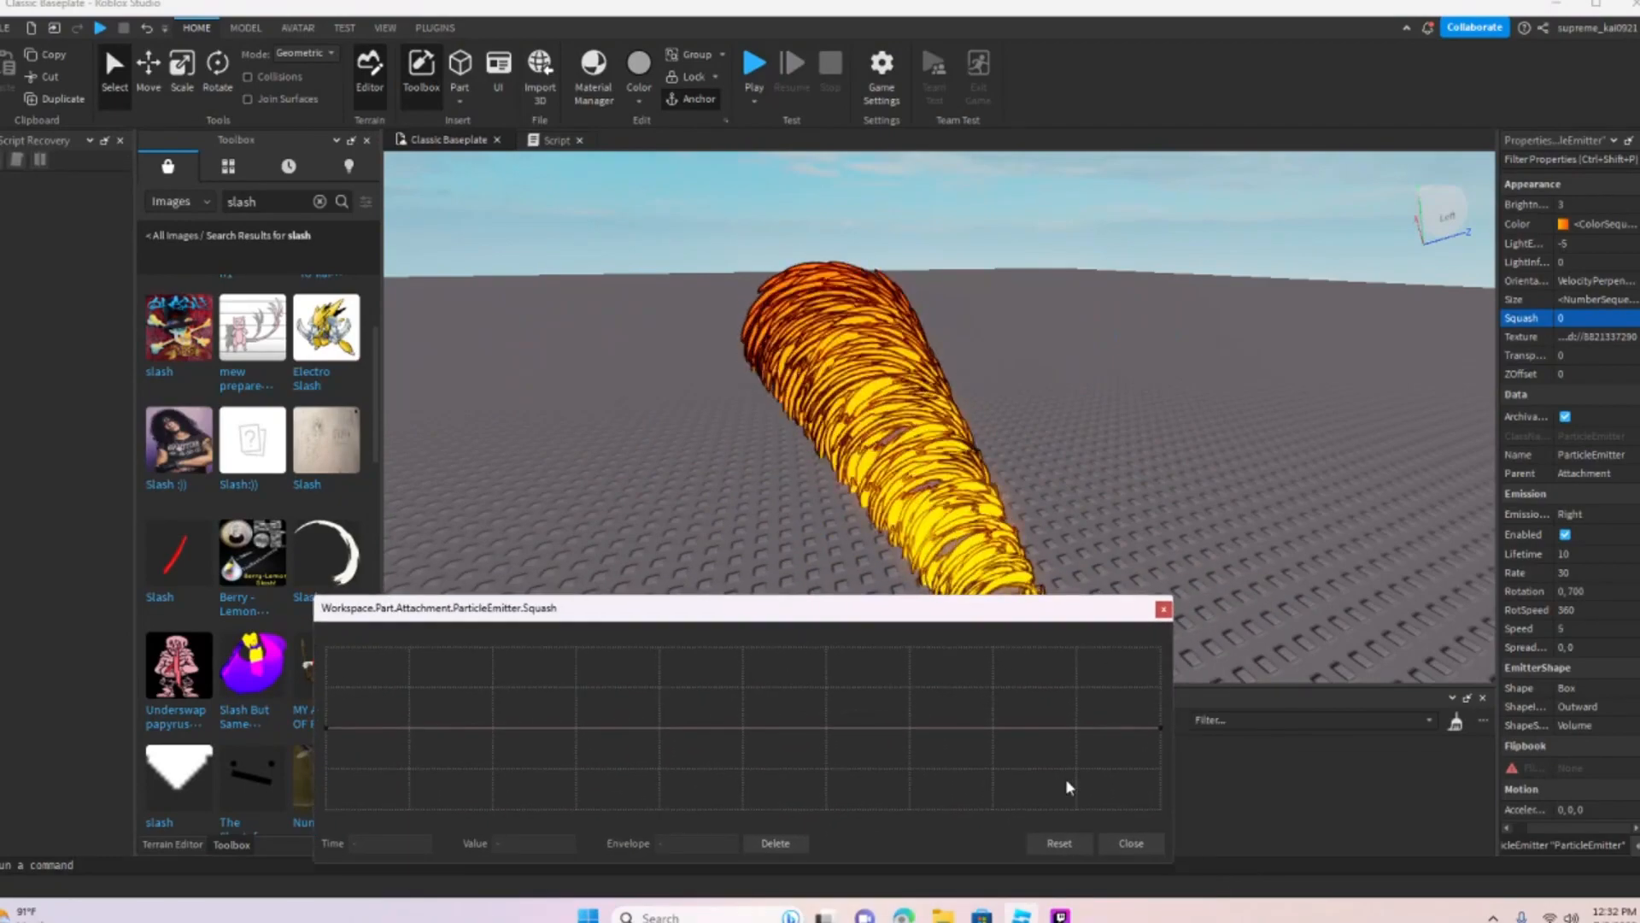
{"action": "left_click_drag", "start_coordinate": [1172, 797], "coordinate": [1172, 846]}
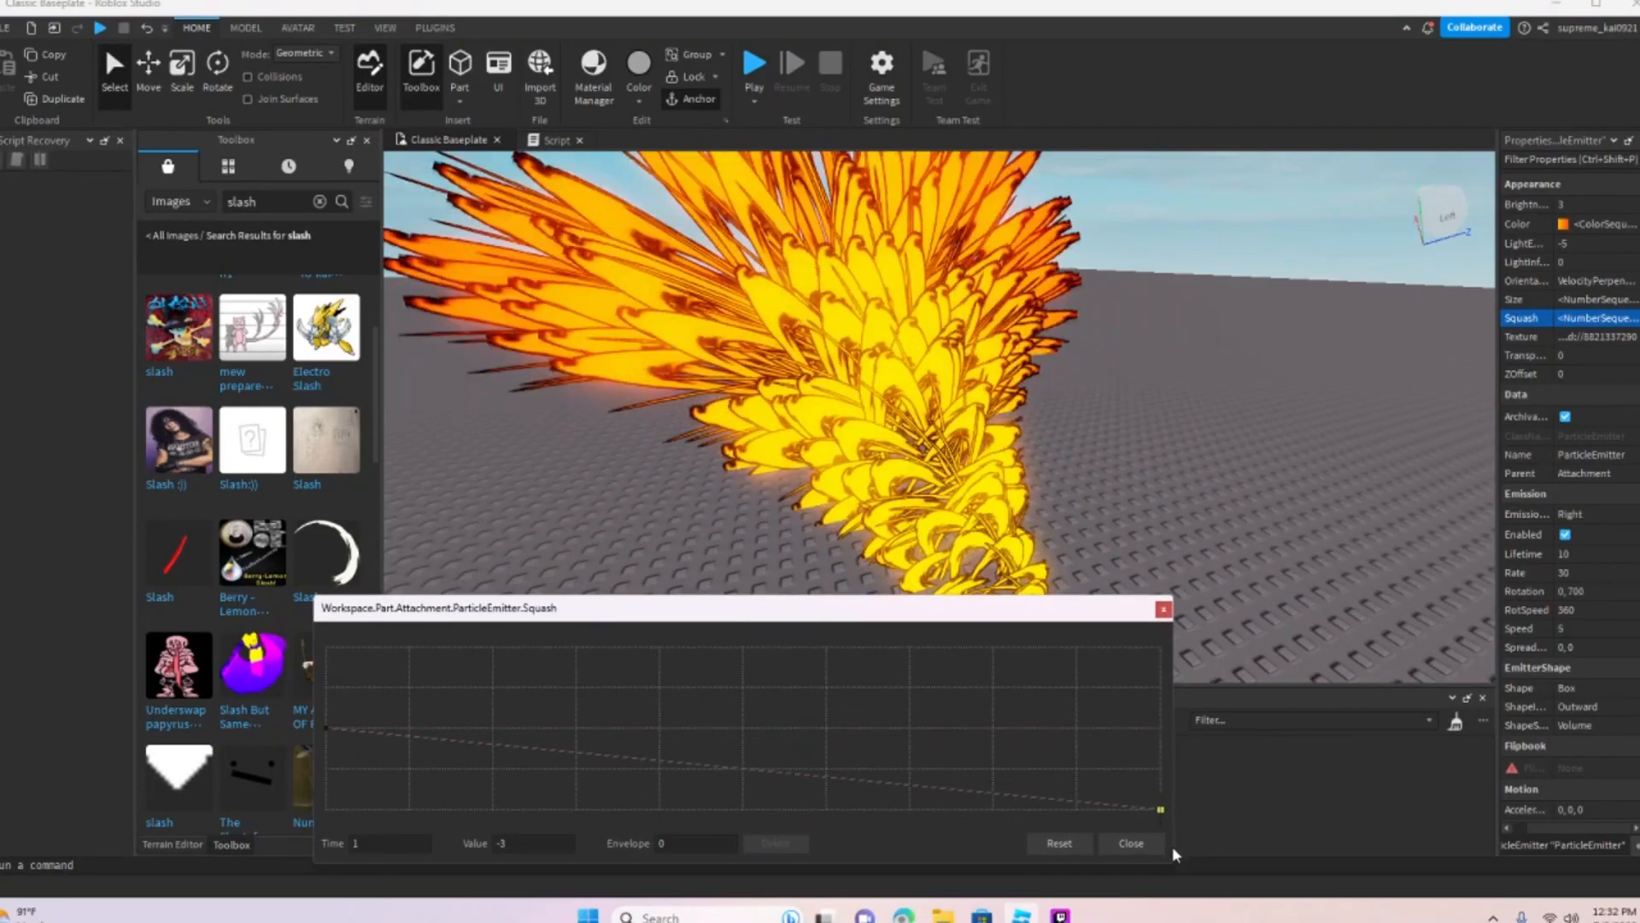
{"action": "right_click_drag", "start_coordinate": [1009, 443], "coordinate": [1010, 443]}
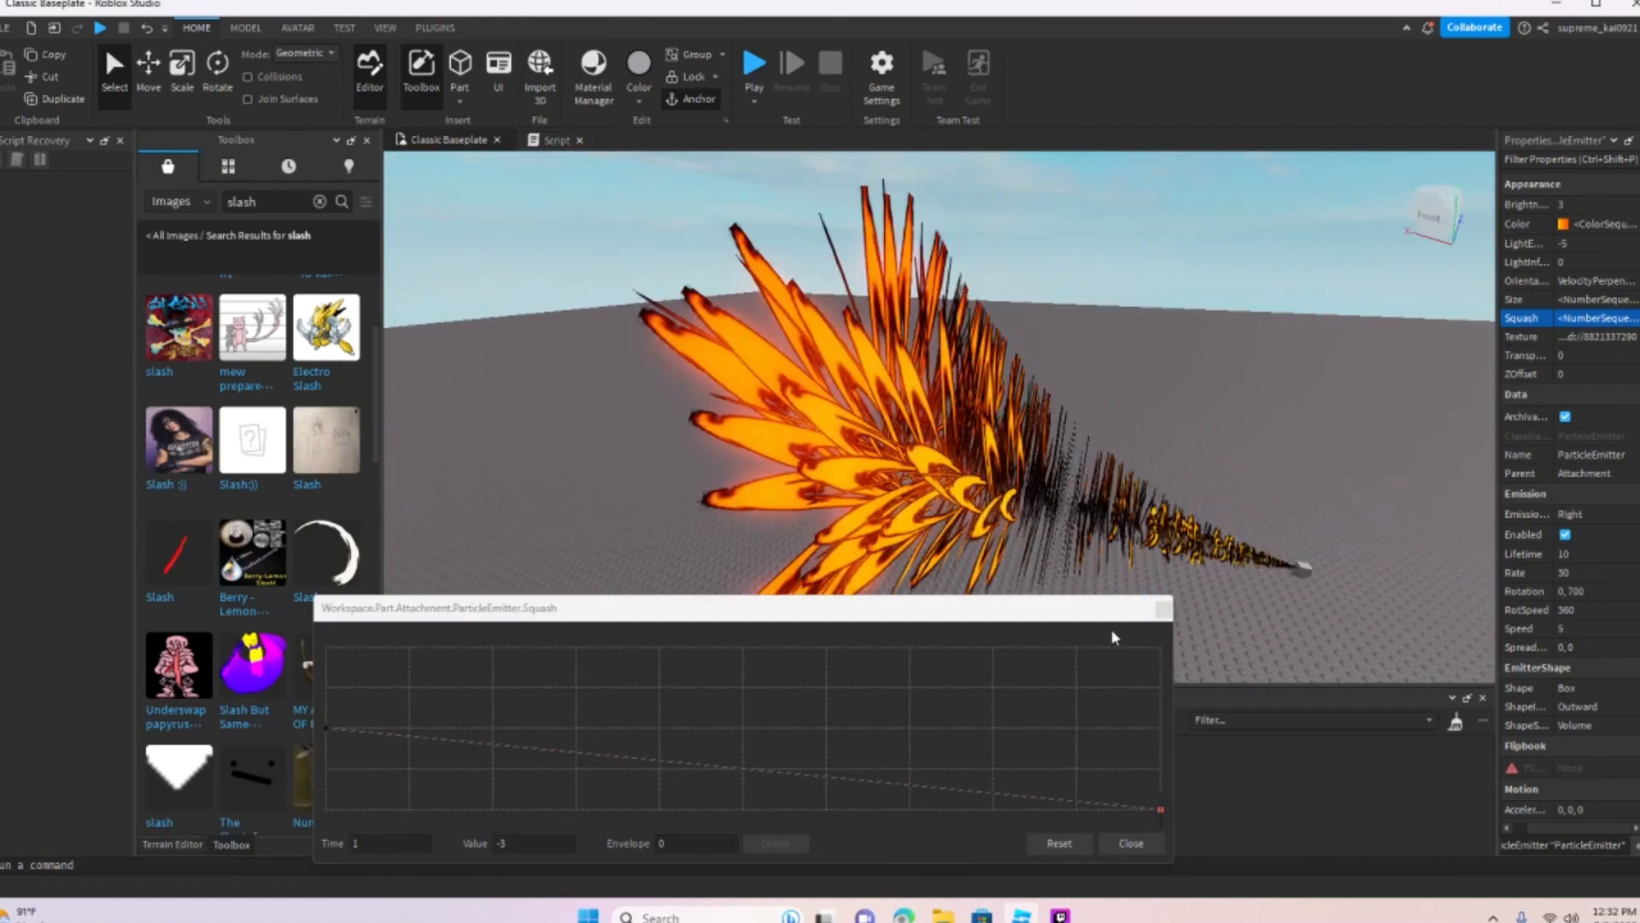
Step: Flatten the Squash curve with its end at 0 and a middle keypoint of 0.0164 at time 0.569, and close the editor
{"action": "left_click_drag", "start_coordinate": [1167, 810], "coordinate": [1174, 730]}
{"action": "left_click", "coordinate": [782, 718]}
{"action": "left_click_drag", "start_coordinate": [777, 735], "coordinate": [778, 695]}
{"action": "right_click_drag", "start_coordinate": [882, 523], "coordinate": [880, 520]}
{"action": "left_click_drag", "start_coordinate": [778, 696], "coordinate": [801, 731]}
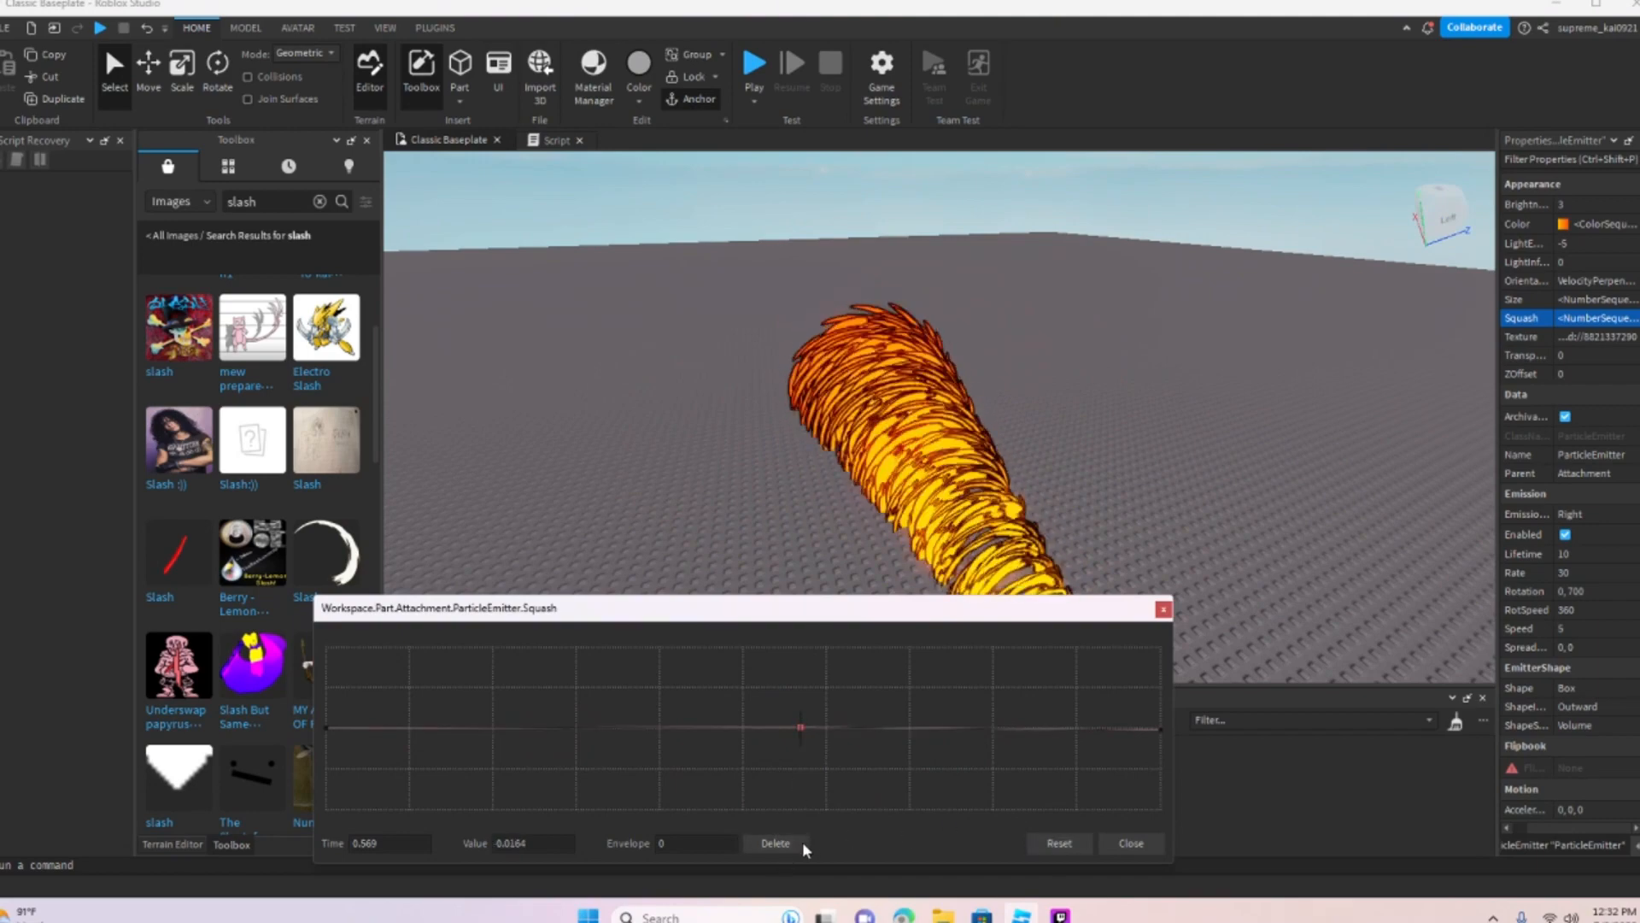
{"action": "left_click", "coordinate": [1133, 842]}
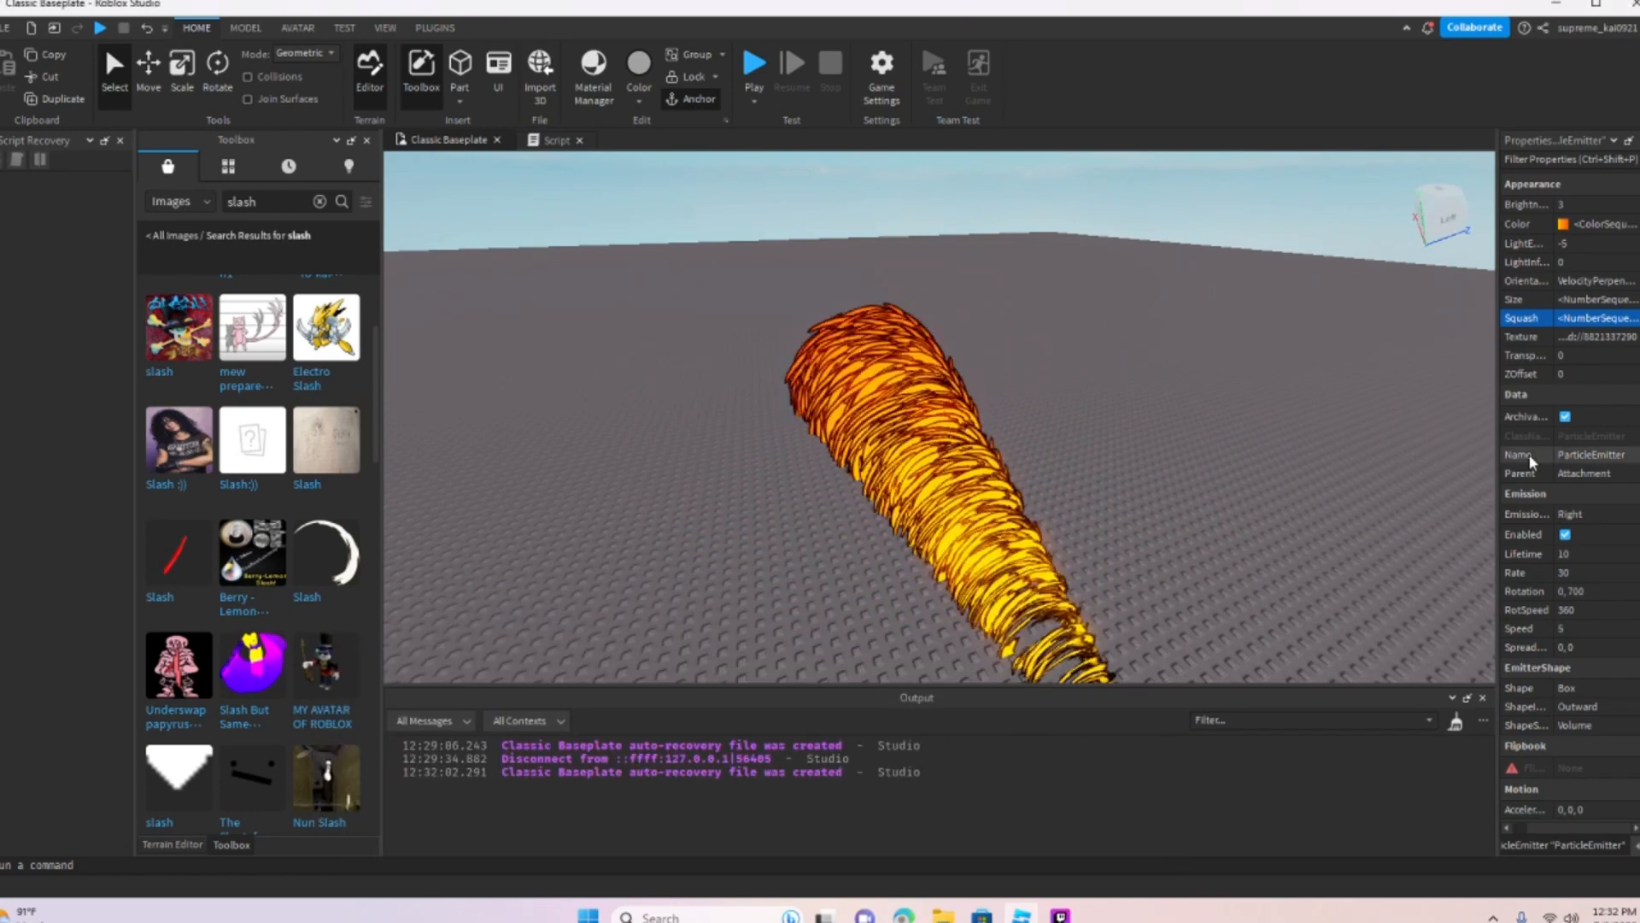
Step: Open the ParticleEmitter's Transparency curve beside a clear view of the trail and raise its start keypoint to value 1
{"action": "left_click", "coordinate": [1597, 355]}
{"action": "left_click", "coordinate": [1626, 355]}
{"action": "left_click", "coordinate": [964, 295]}
{"action": "right_click_drag", "start_coordinate": [964, 295], "coordinate": [966, 342]}
{"action": "left_click", "coordinate": [1544, 844]}
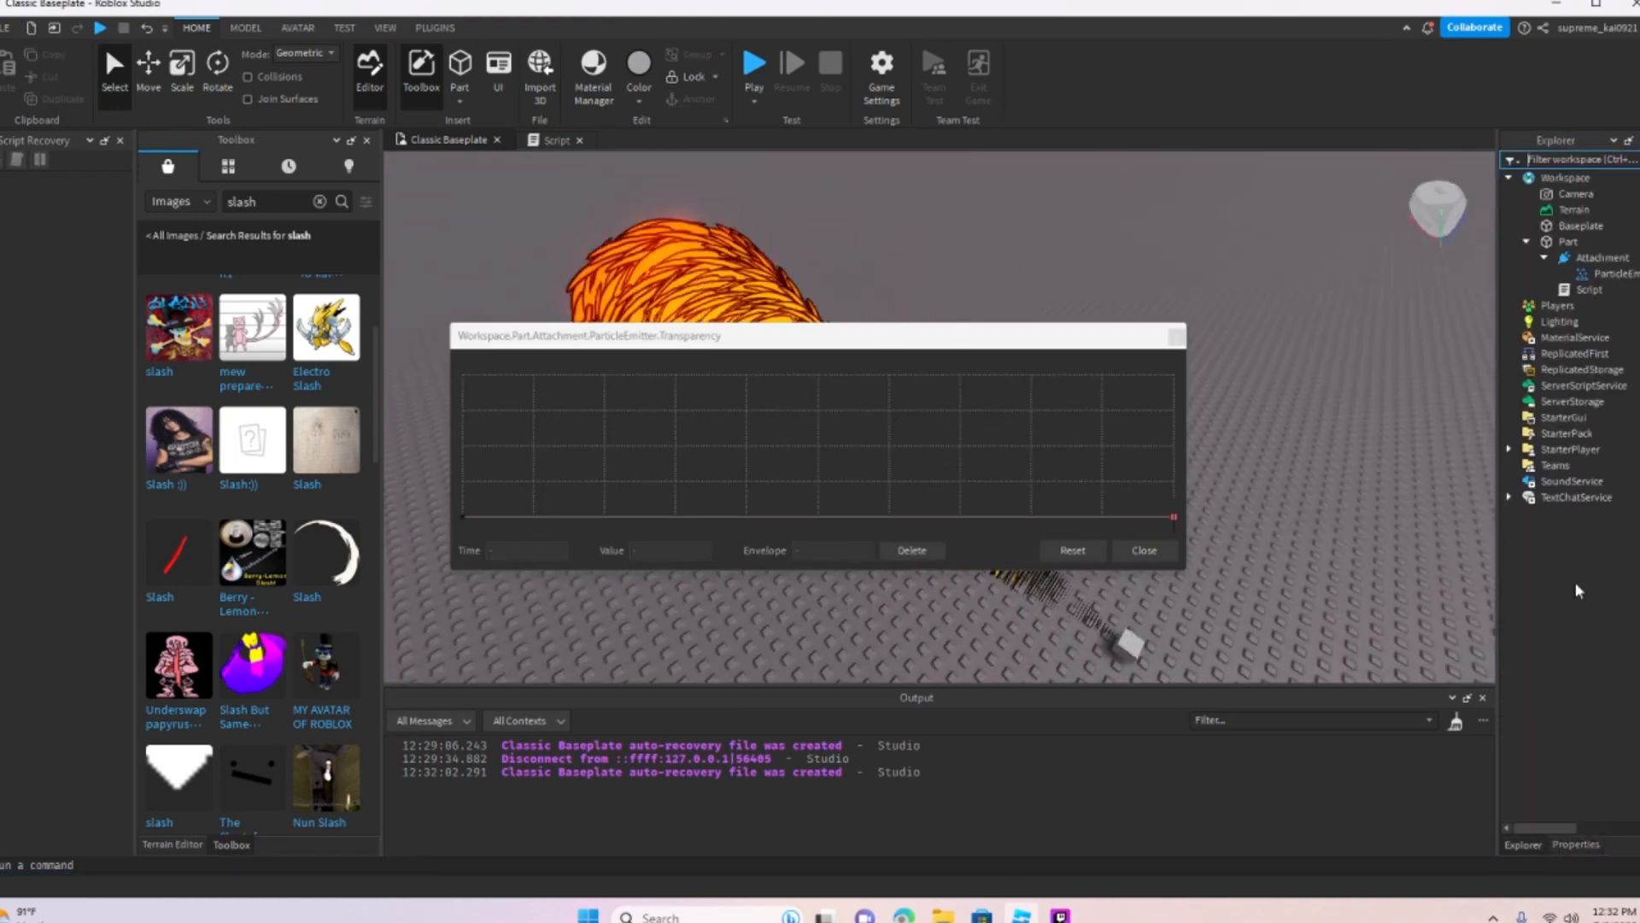
{"action": "left_click_drag", "start_coordinate": [1031, 346], "coordinate": [987, 726]}
{"action": "left_click", "coordinate": [1592, 846]}
{"action": "right_click_drag", "start_coordinate": [1186, 583], "coordinate": [866, 751]}
{"action": "left_click_drag", "start_coordinate": [775, 716], "coordinate": [793, 621]}
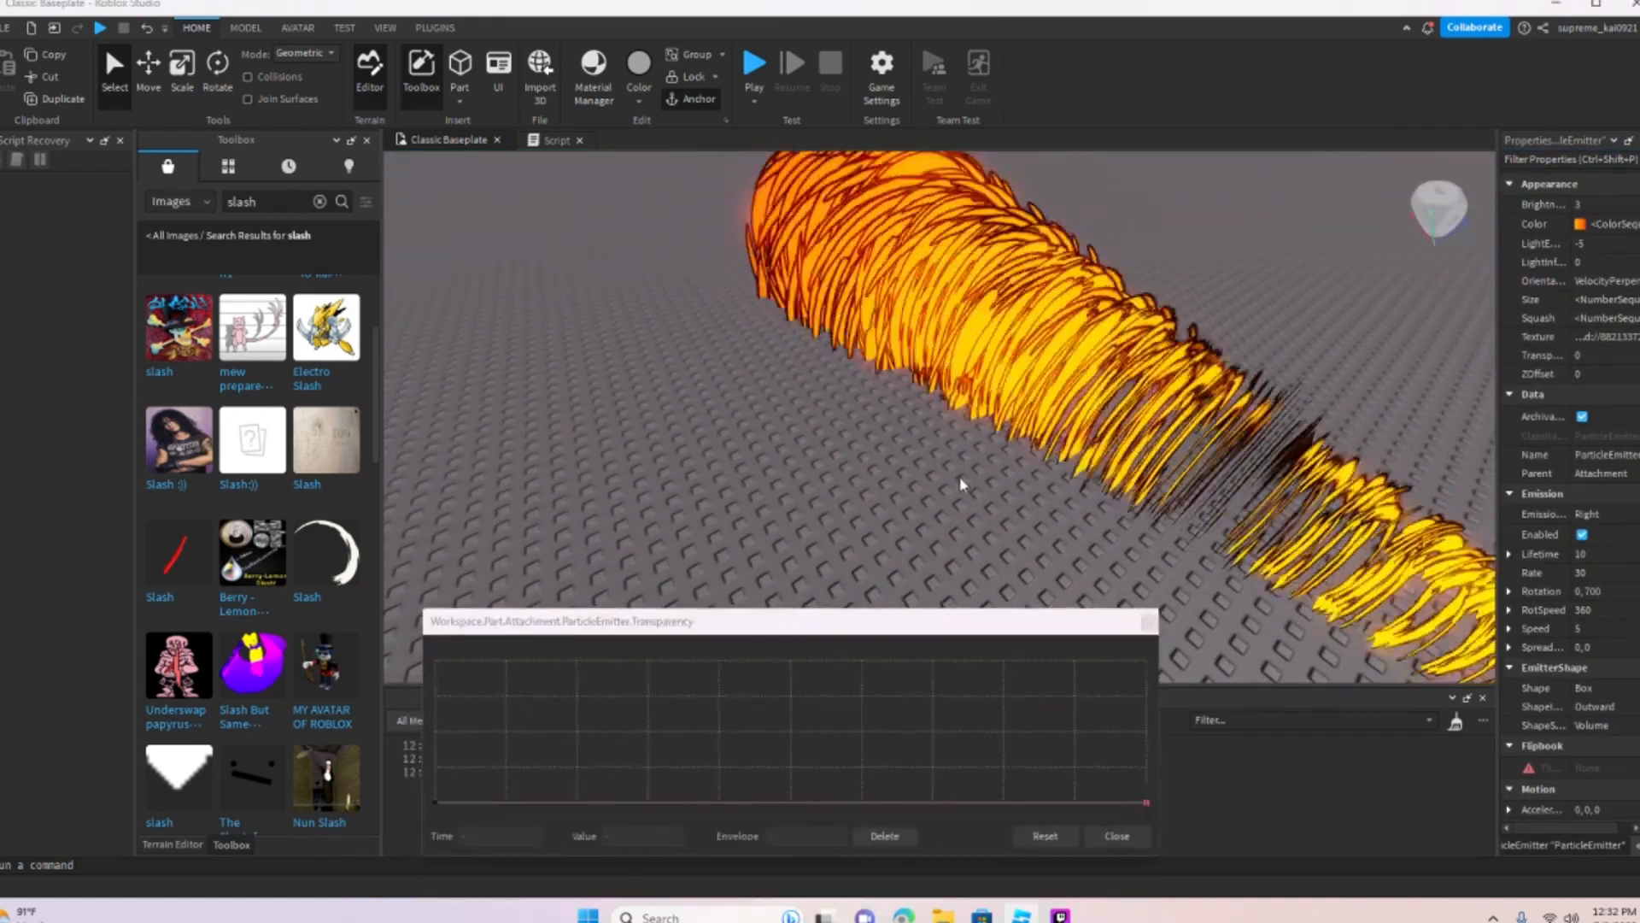
{"action": "right_click_drag", "start_coordinate": [960, 475], "coordinate": [893, 567]}
{"action": "scroll", "coordinate": [894, 566], "scroll_direction": "down", "scroll_amount": 2}
{"action": "left_click", "coordinate": [434, 803]}
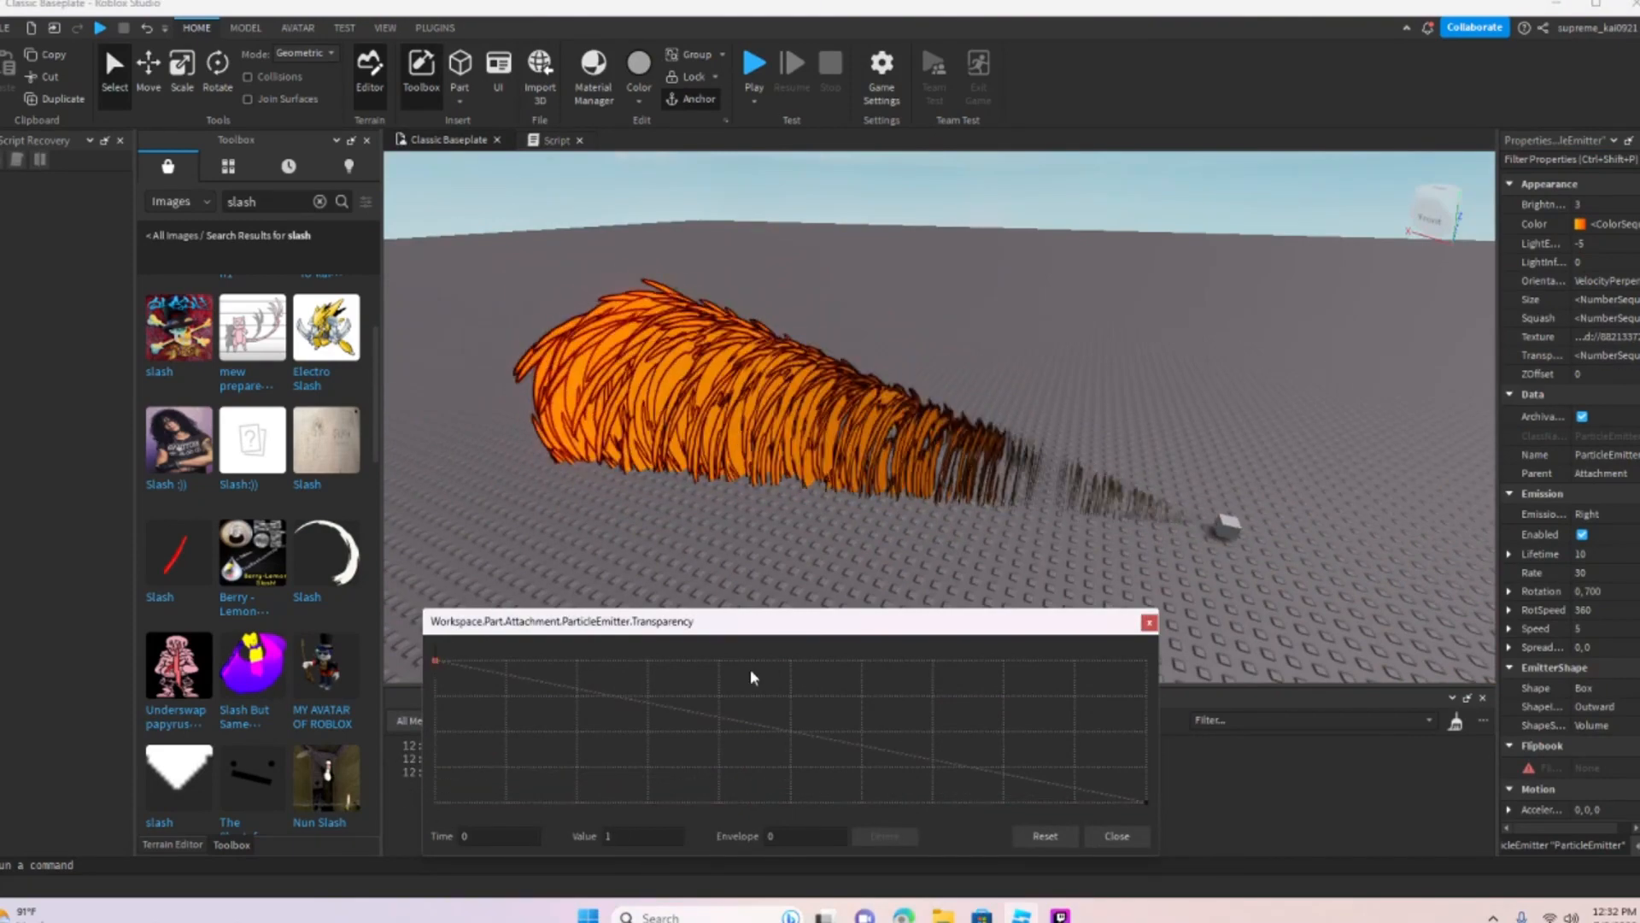
Step: Raise the Transparency curve's end keypoint to 1 and place a middle keypoint of value 0.813 at time 0.496
{"action": "left_click_drag", "start_coordinate": [1146, 801], "coordinate": [1147, 660]}
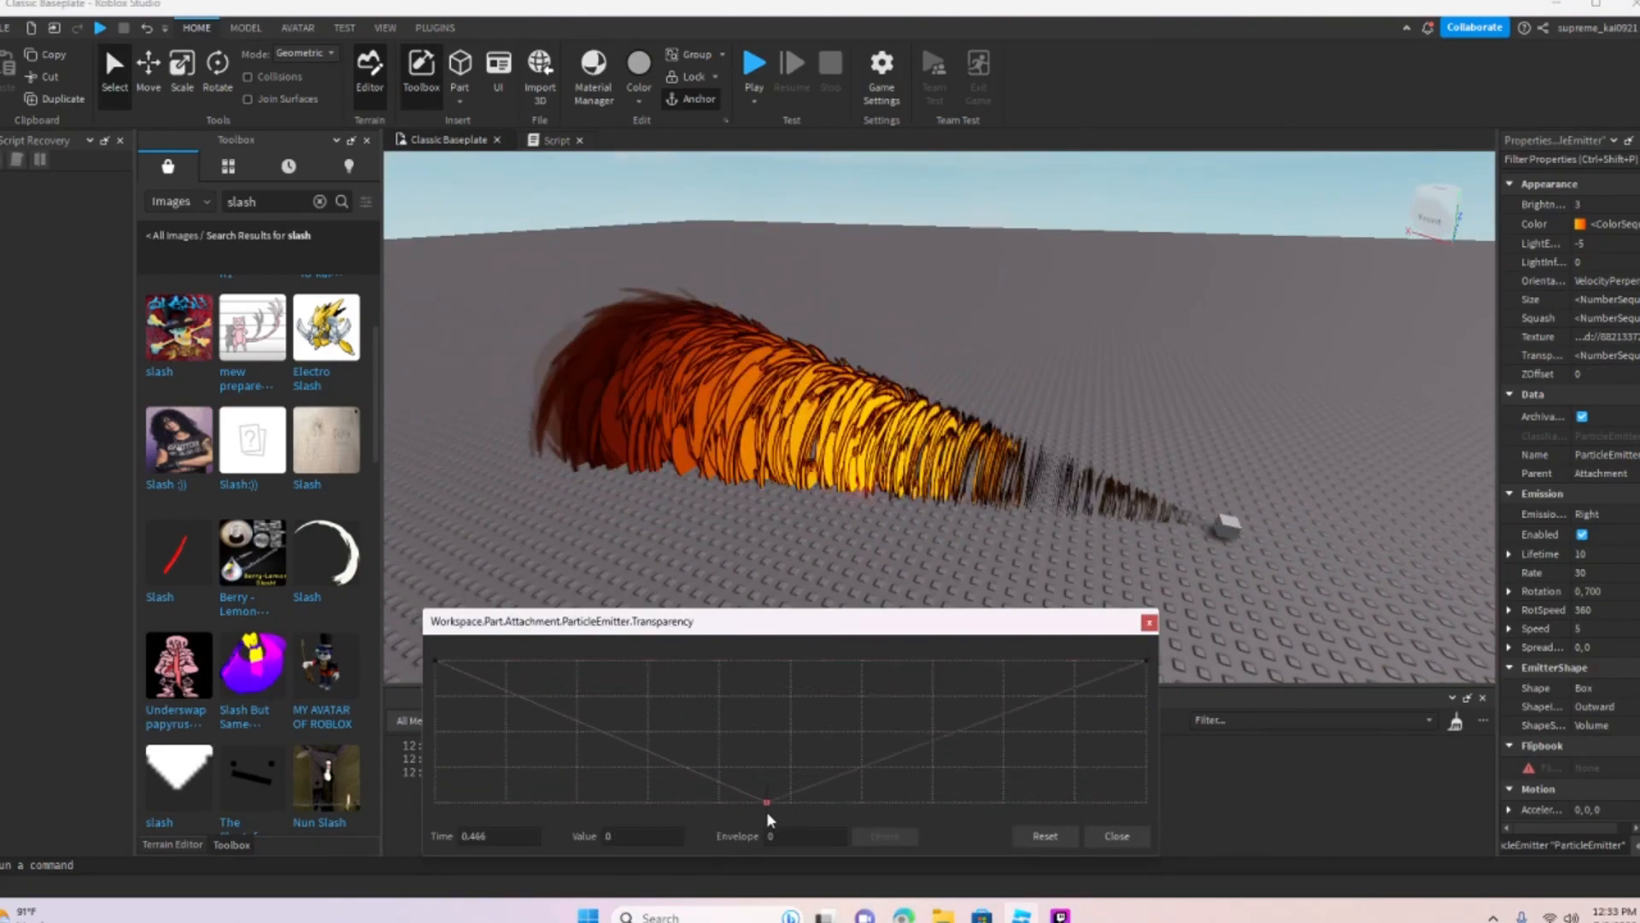
{"action": "left_click_drag", "start_coordinate": [786, 673], "coordinate": [788, 686]}
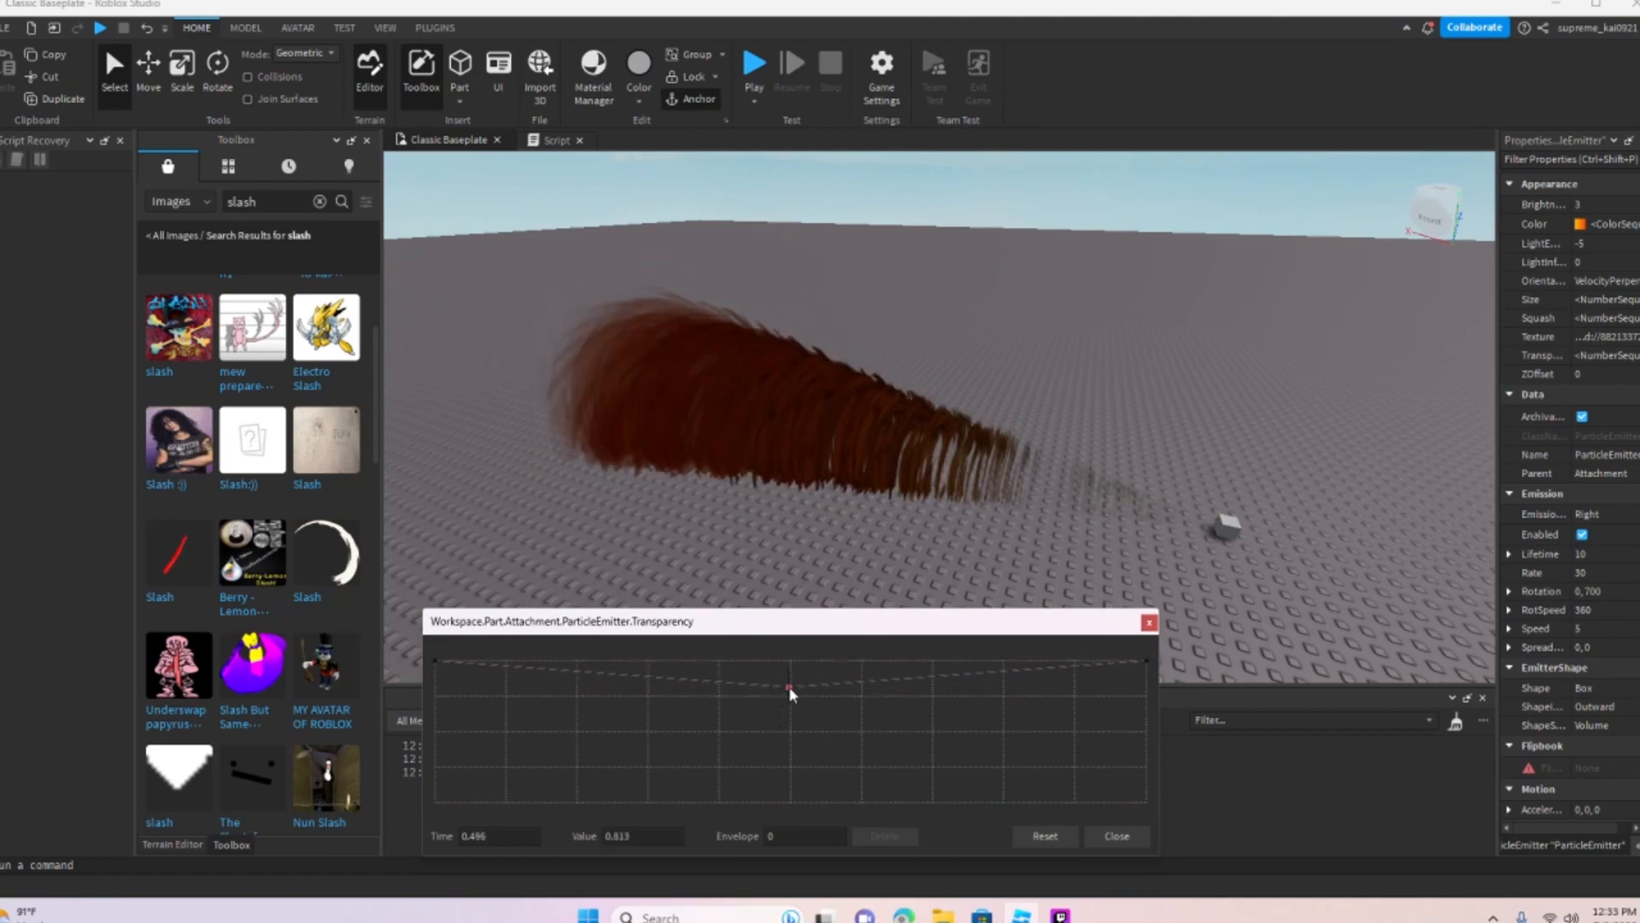
Step: Lower the Transparency curve's middle keypoint to 0 at time 0.877 and add another keypoint of 0 at time 0.125
{"action": "right_click_drag", "start_coordinate": [889, 479], "coordinate": [836, 595]}
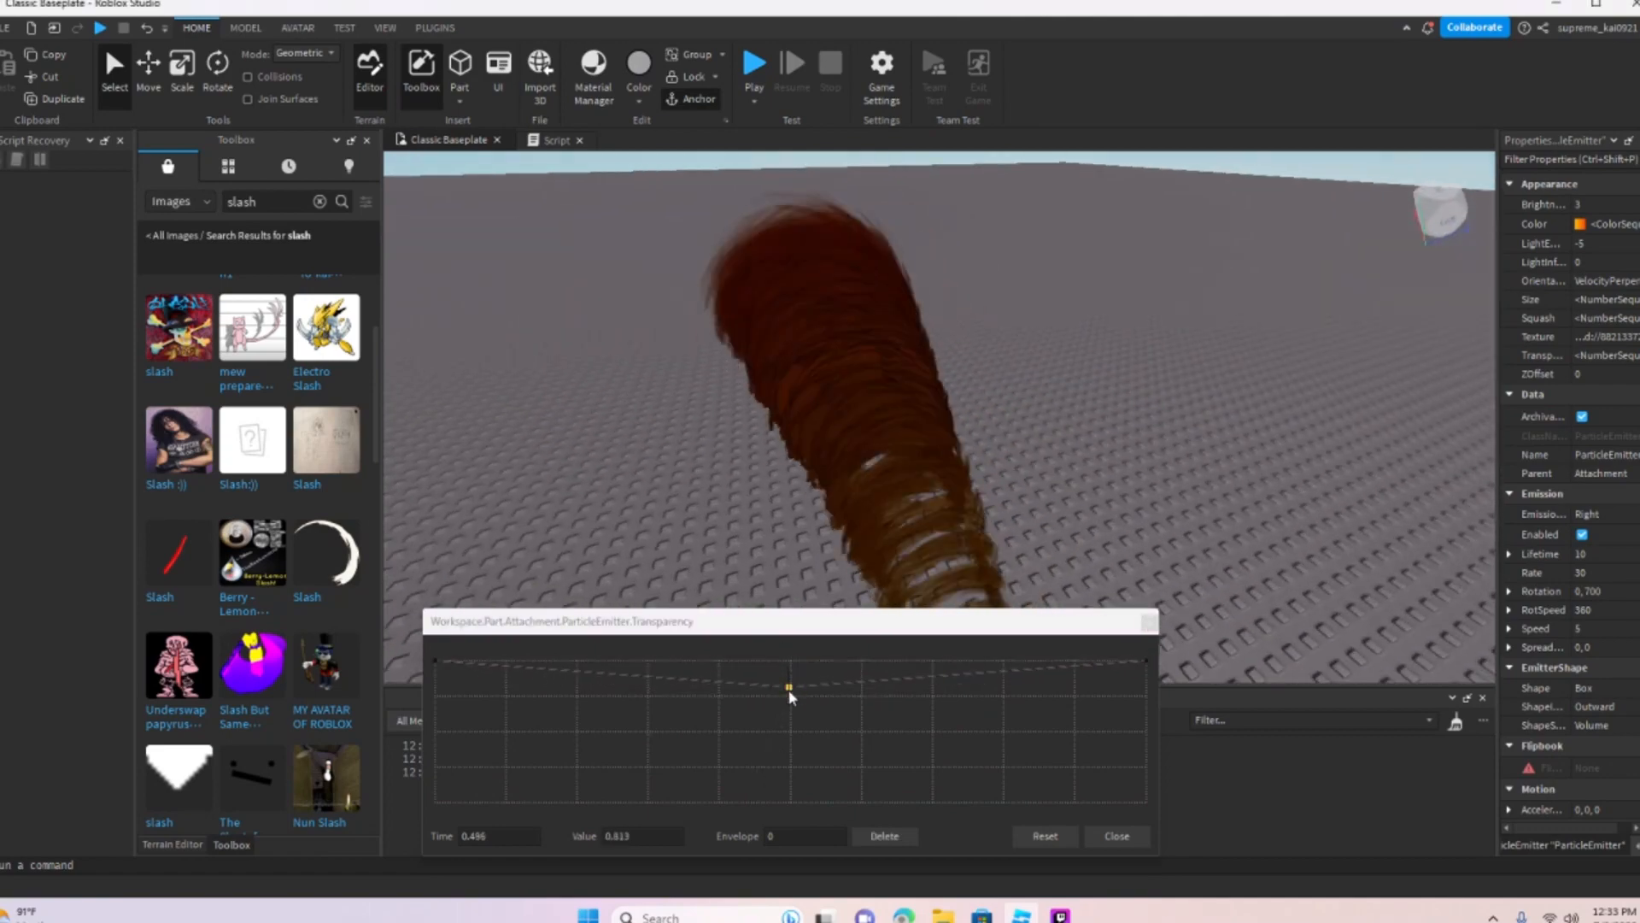
{"action": "left_click_drag", "start_coordinate": [993, 807], "coordinate": [976, 803]}
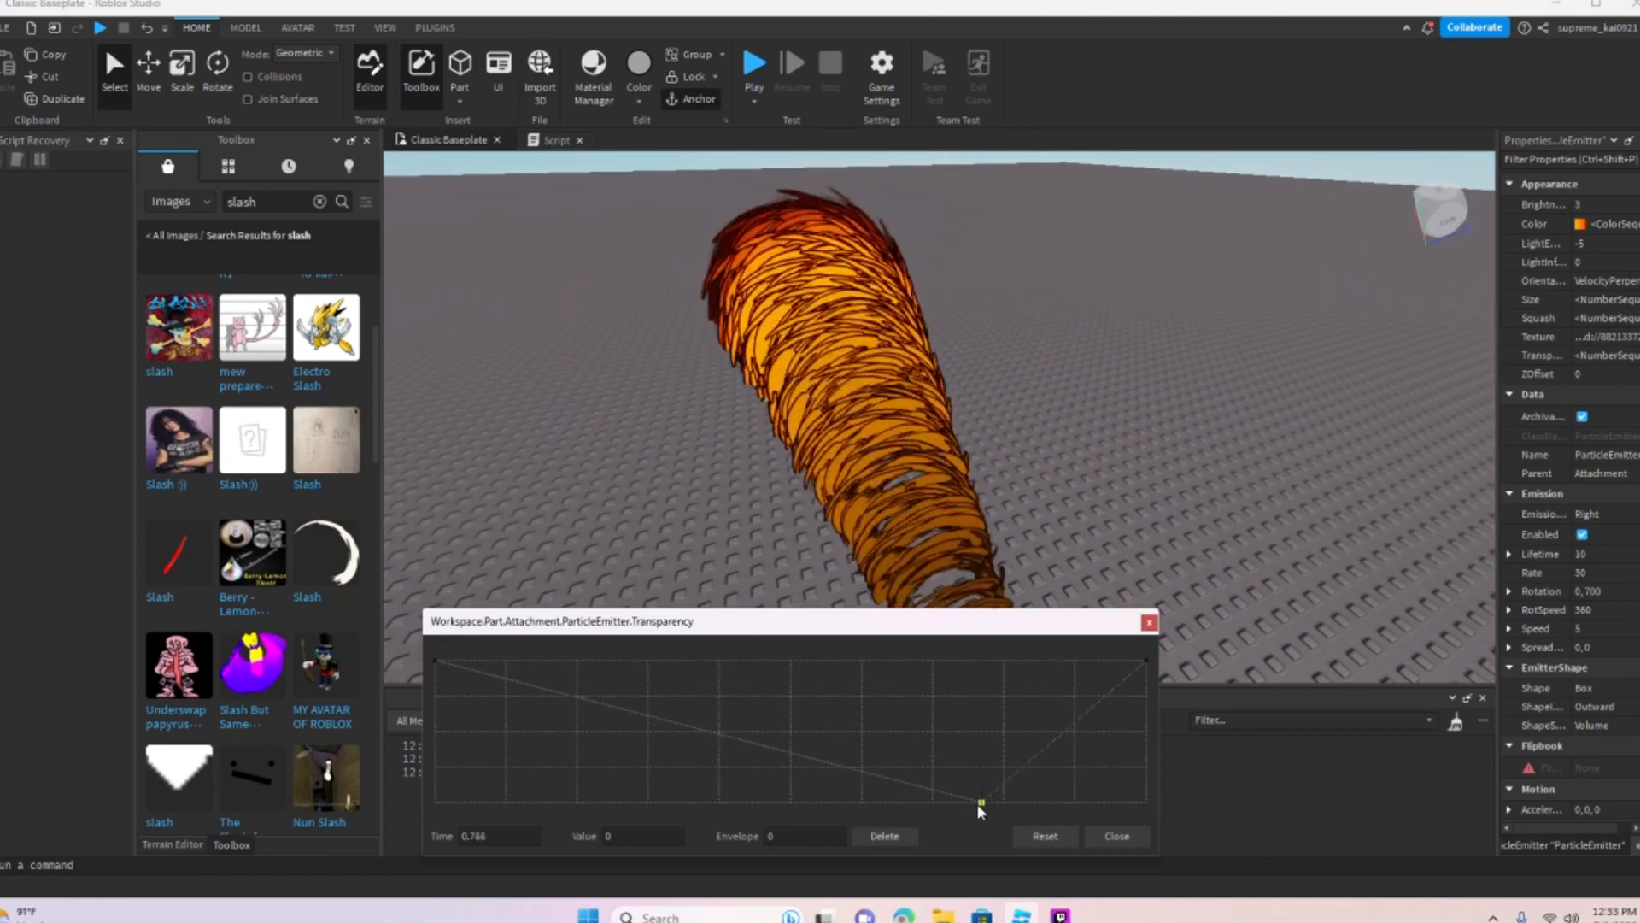
{"action": "right_click_drag", "start_coordinate": [932, 468], "coordinate": [931, 468]}
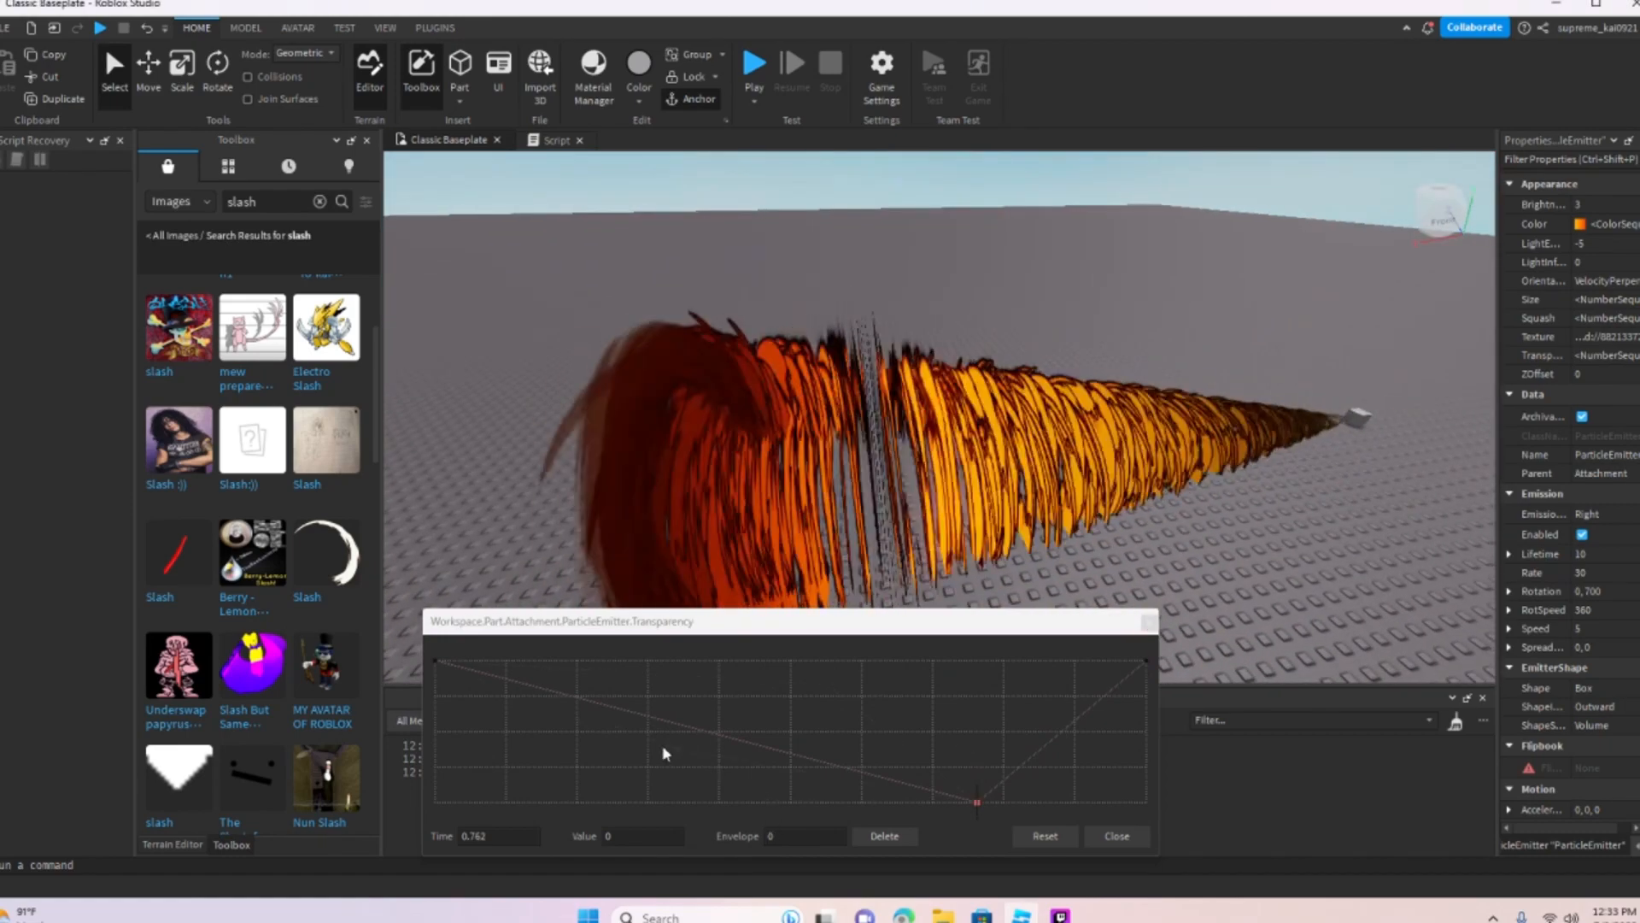
{"action": "left_click_drag", "start_coordinate": [619, 780], "coordinate": [525, 837]}
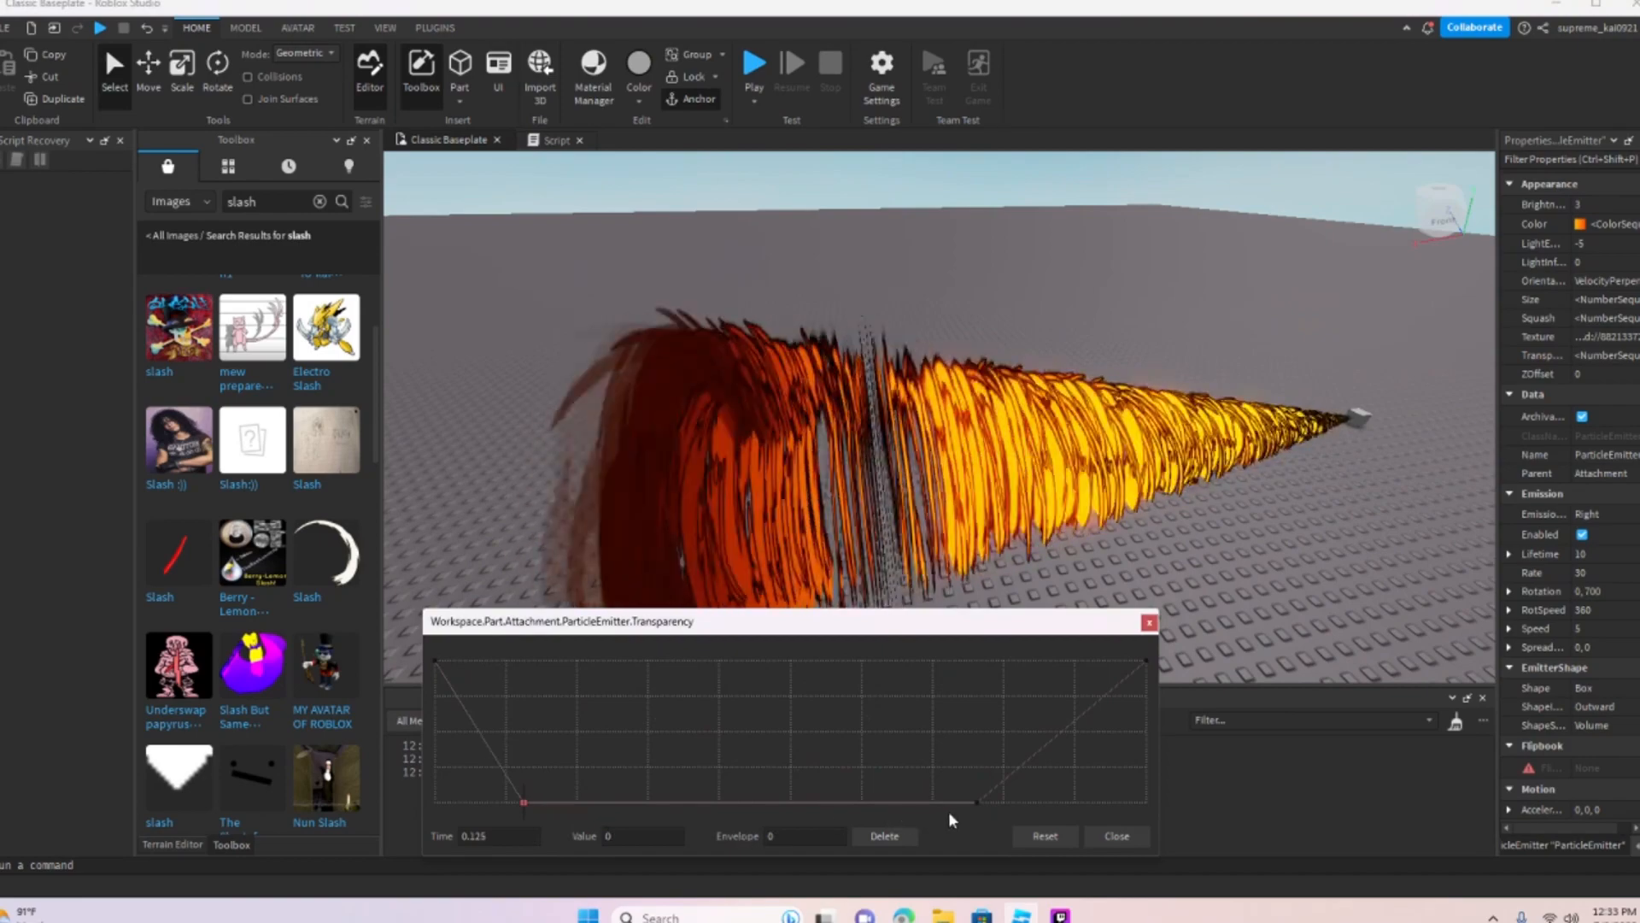
{"action": "left_click_drag", "start_coordinate": [977, 803], "coordinate": [1058, 807]}
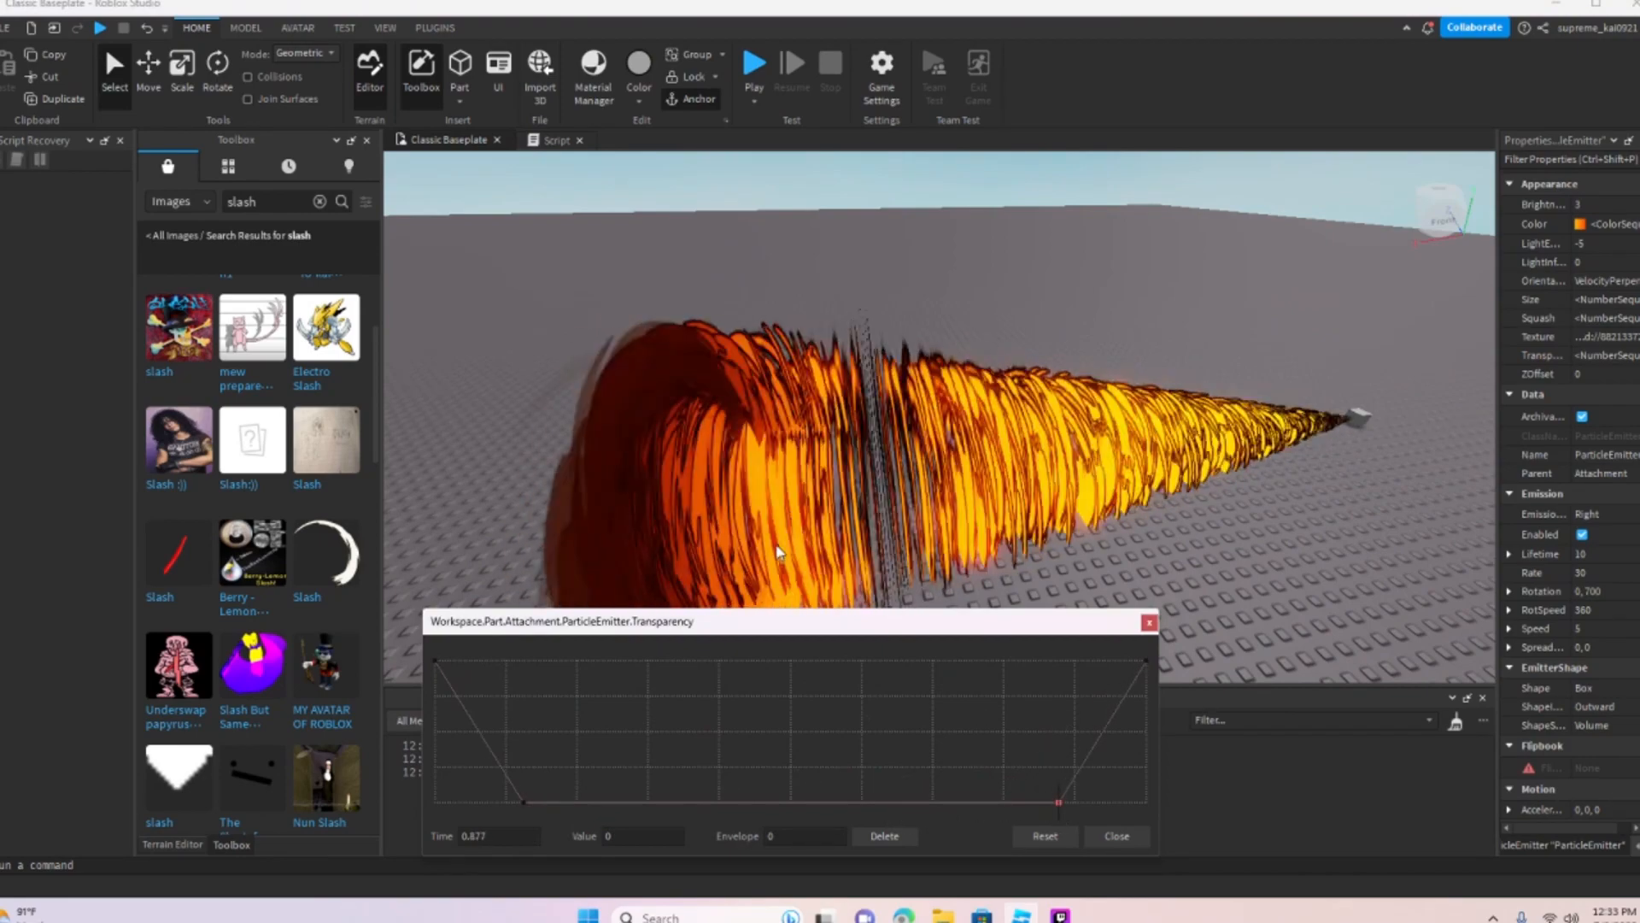
Step: Delete the Transparency curve's keypoint at time 0.877 and view the fading trail
{"action": "right_click_drag", "start_coordinate": [788, 550], "coordinate": [788, 549]}
{"action": "right_click_drag", "start_coordinate": [940, 499], "coordinate": [940, 500]}
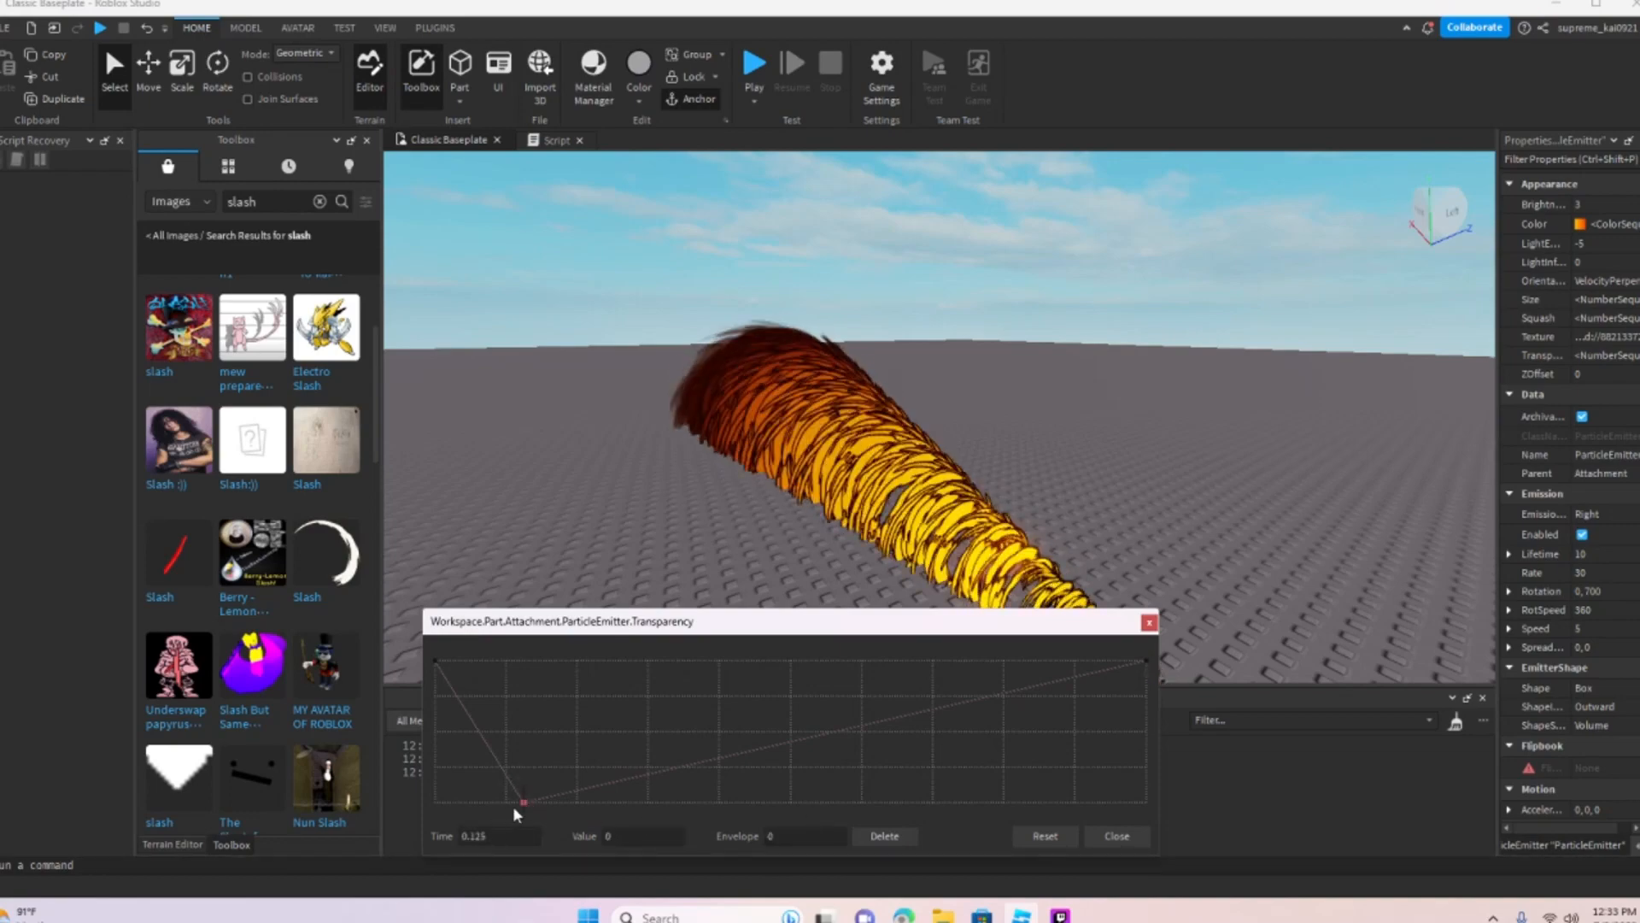
{"action": "right_click_drag", "start_coordinate": [1130, 498], "coordinate": [1130, 496]}
{"action": "scroll", "coordinate": [1130, 501], "scroll_direction": "up", "scroll_amount": 3}
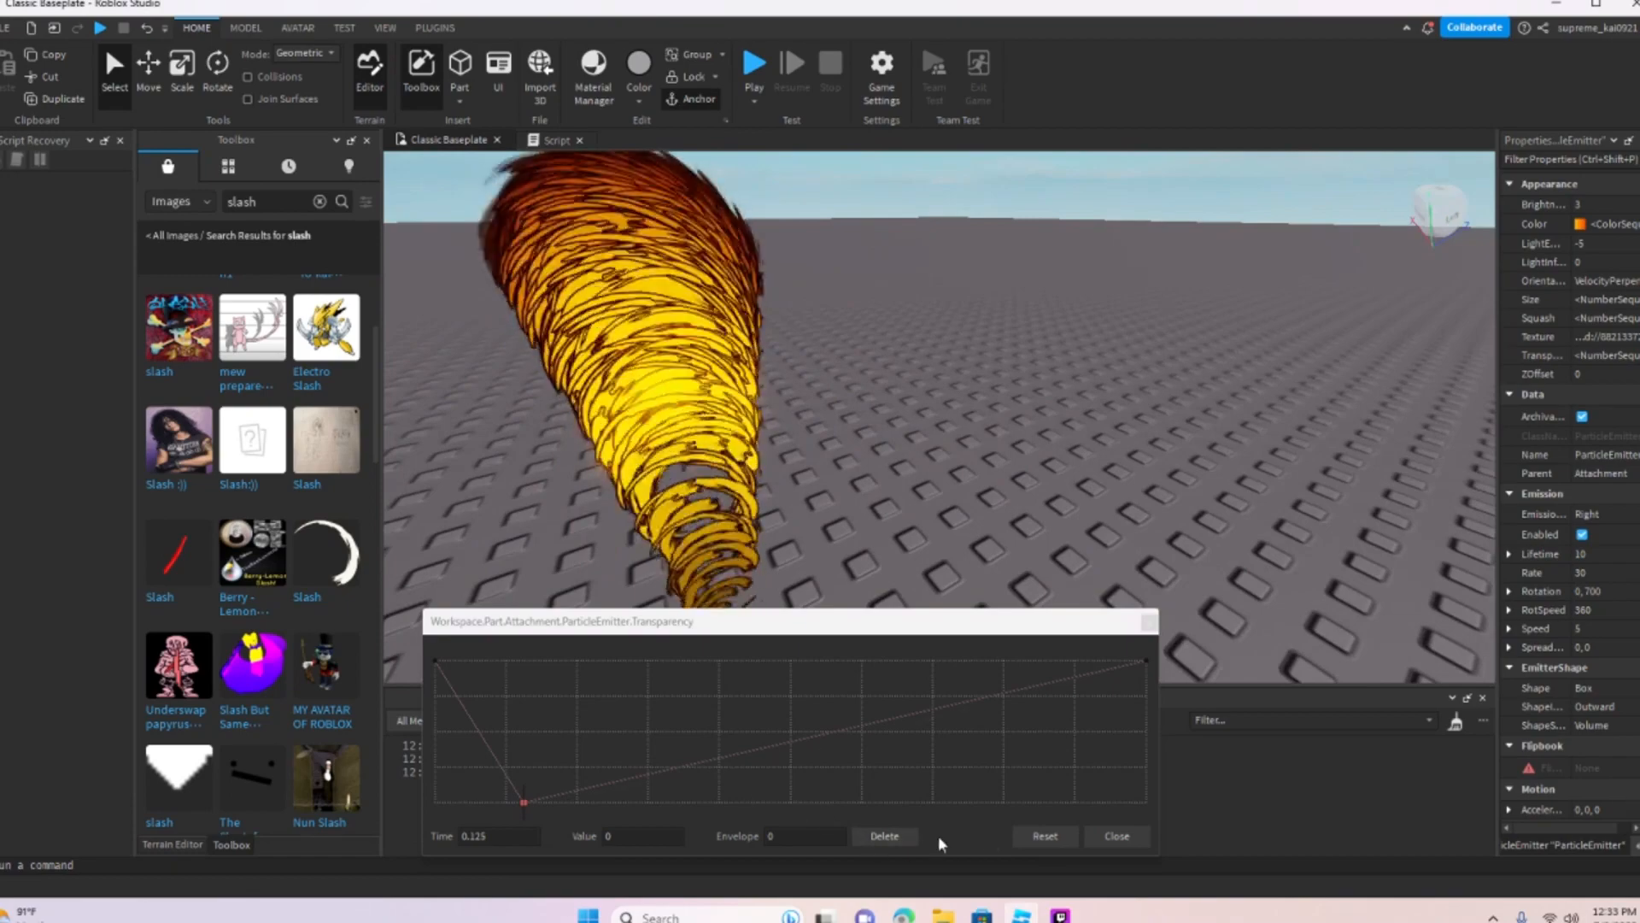
Step: Reset the Transparency curve, close its editor and look through the slash tunnel
{"action": "left_click", "coordinate": [1044, 836]}
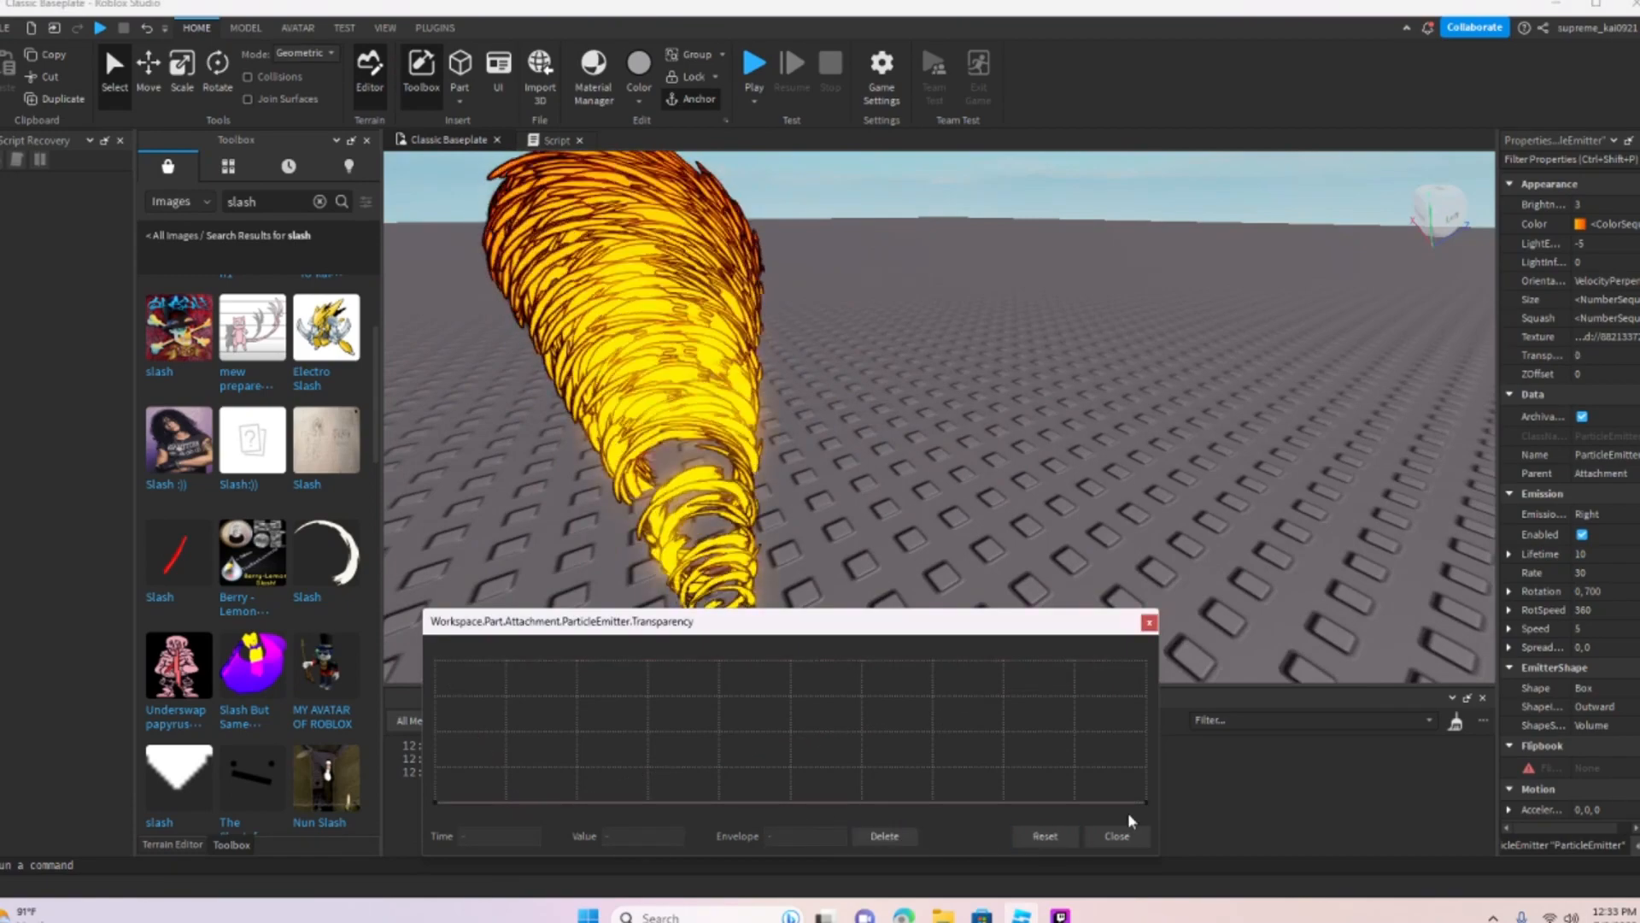
{"action": "left_click", "coordinate": [1117, 835]}
{"action": "right_click_drag", "start_coordinate": [1113, 560], "coordinate": [1077, 546]}
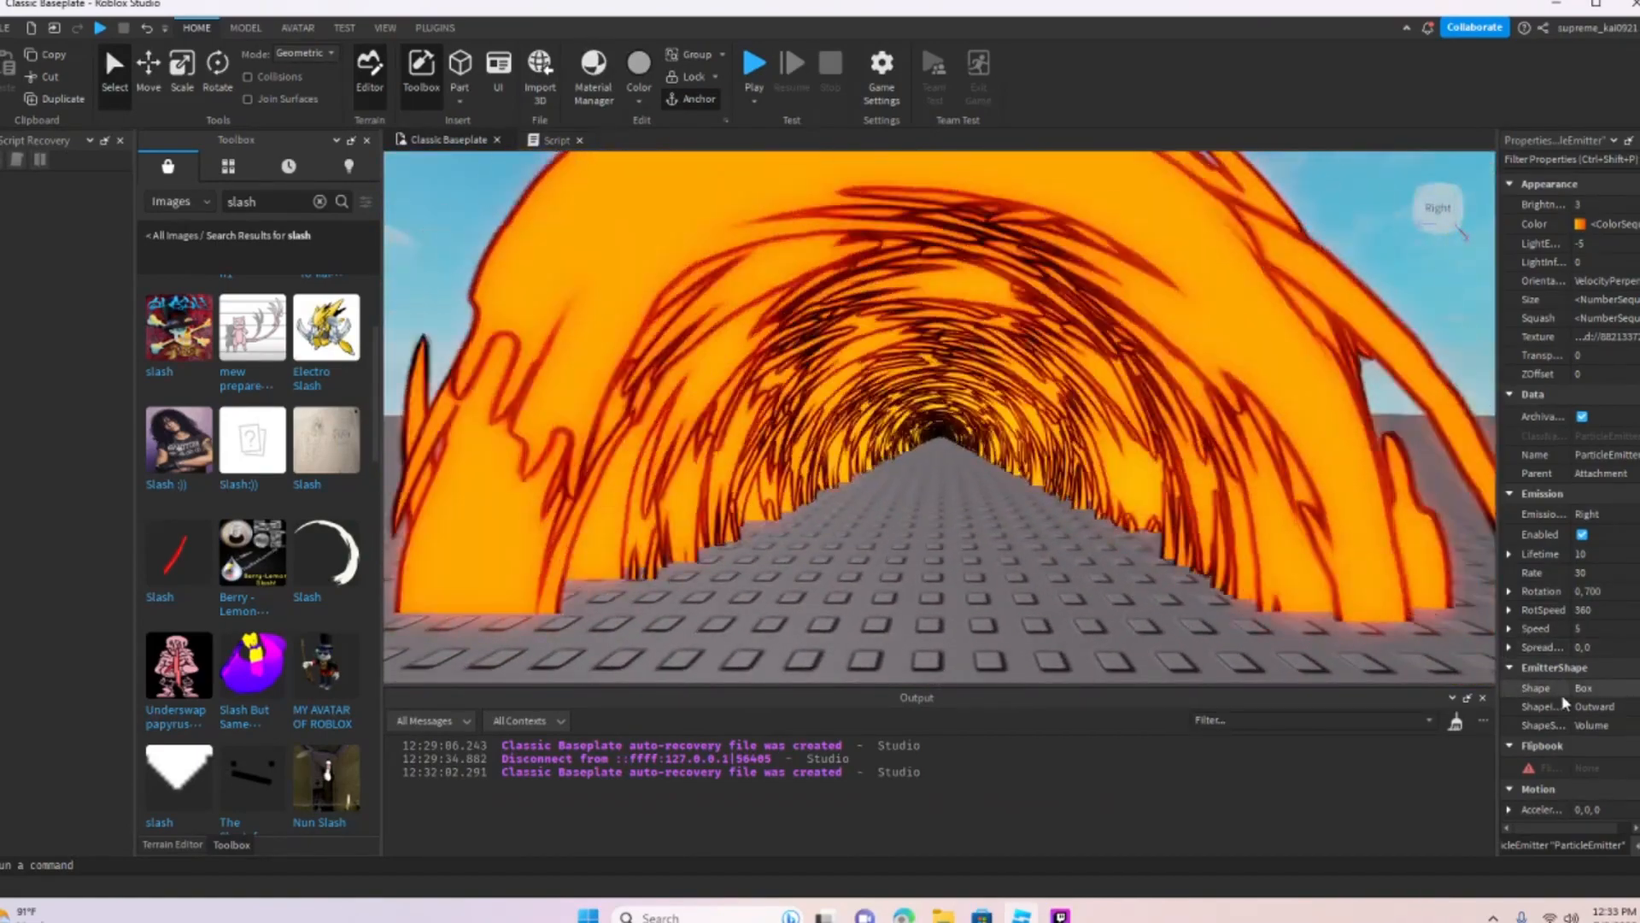
Step: Set the ParticleEmitter's ShapeInOut to Inward and view the trail from the side
{"action": "left_click", "coordinate": [1579, 707]}
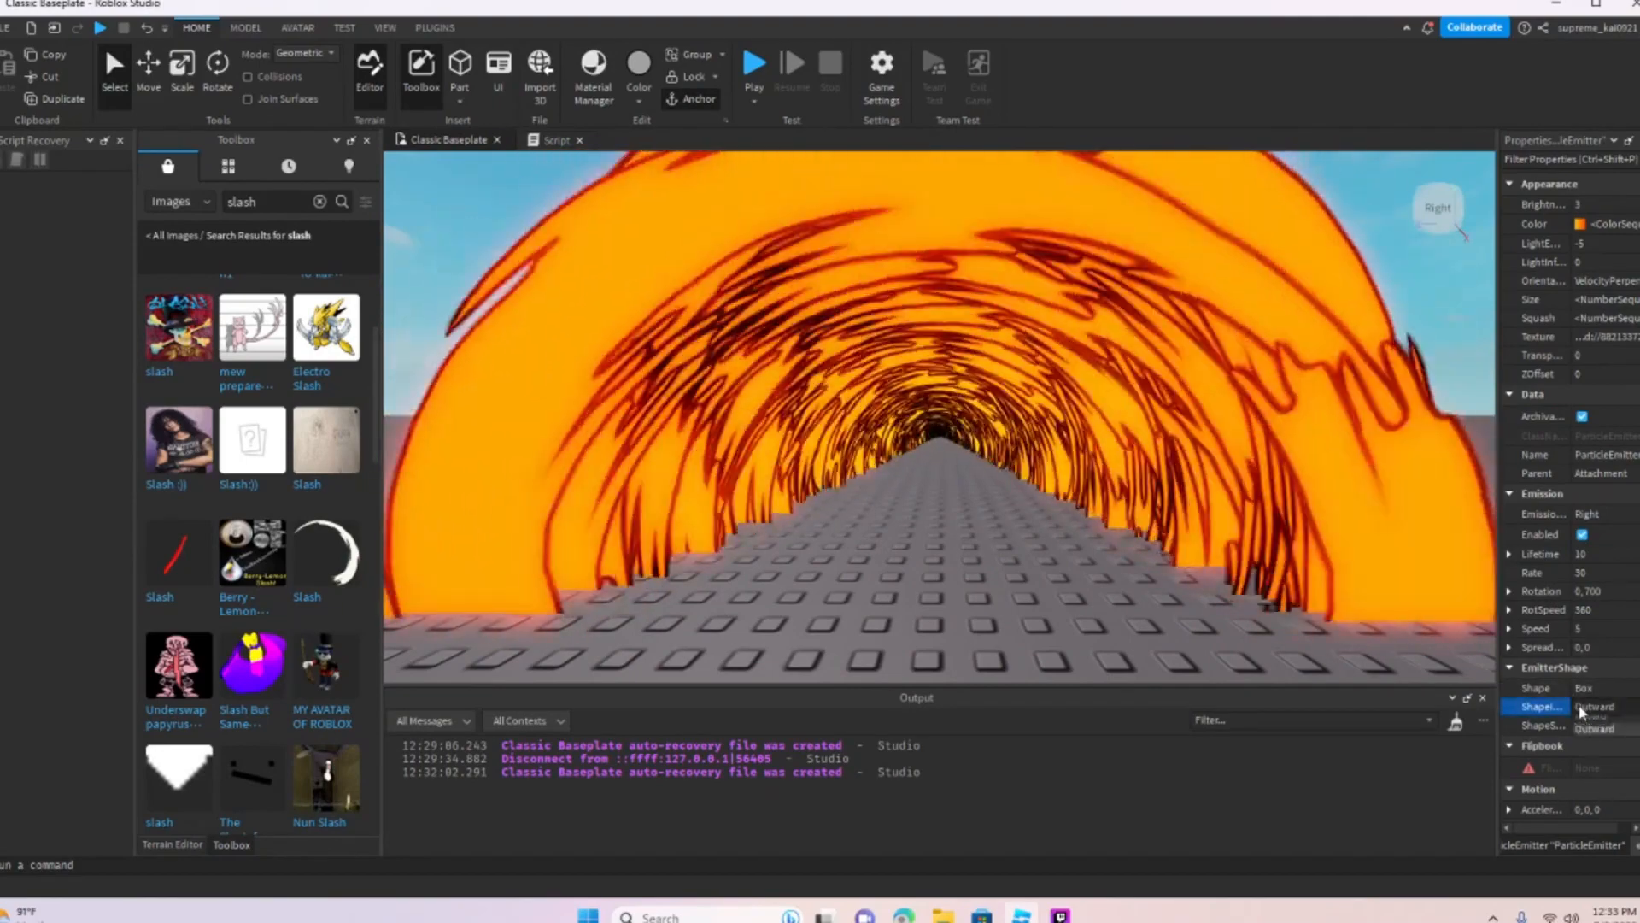
{"action": "left_click", "coordinate": [1586, 702]}
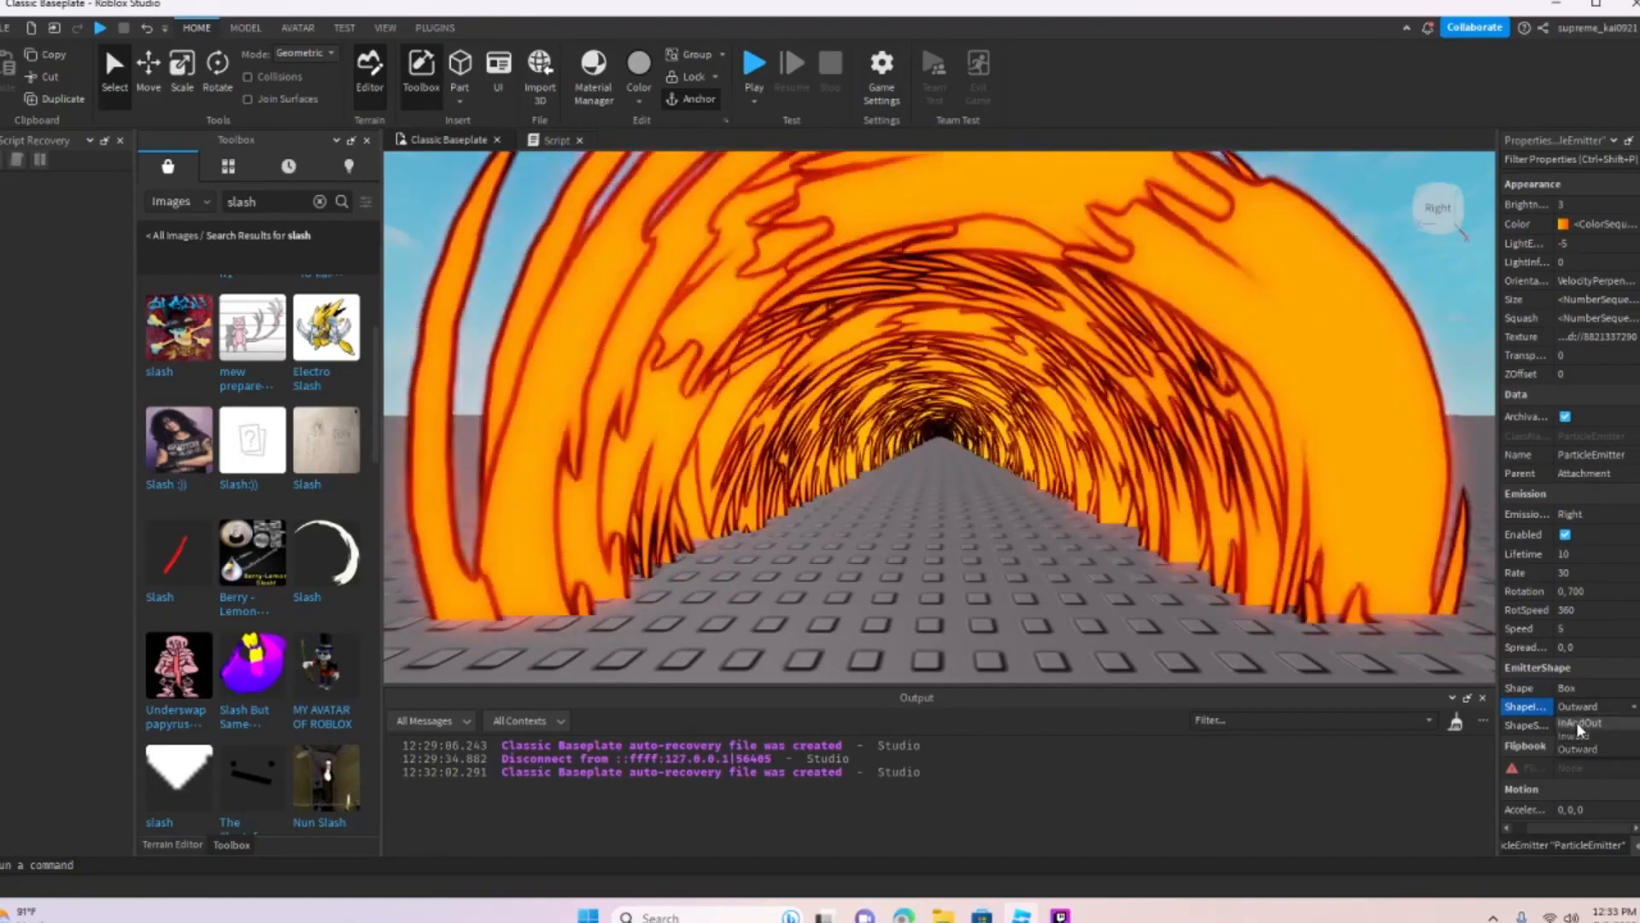
{"action": "left_click", "coordinate": [1576, 736]}
{"action": "key", "text": "d"}
{"action": "right_click_drag", "start_coordinate": [1320, 641], "coordinate": [1319, 637]}
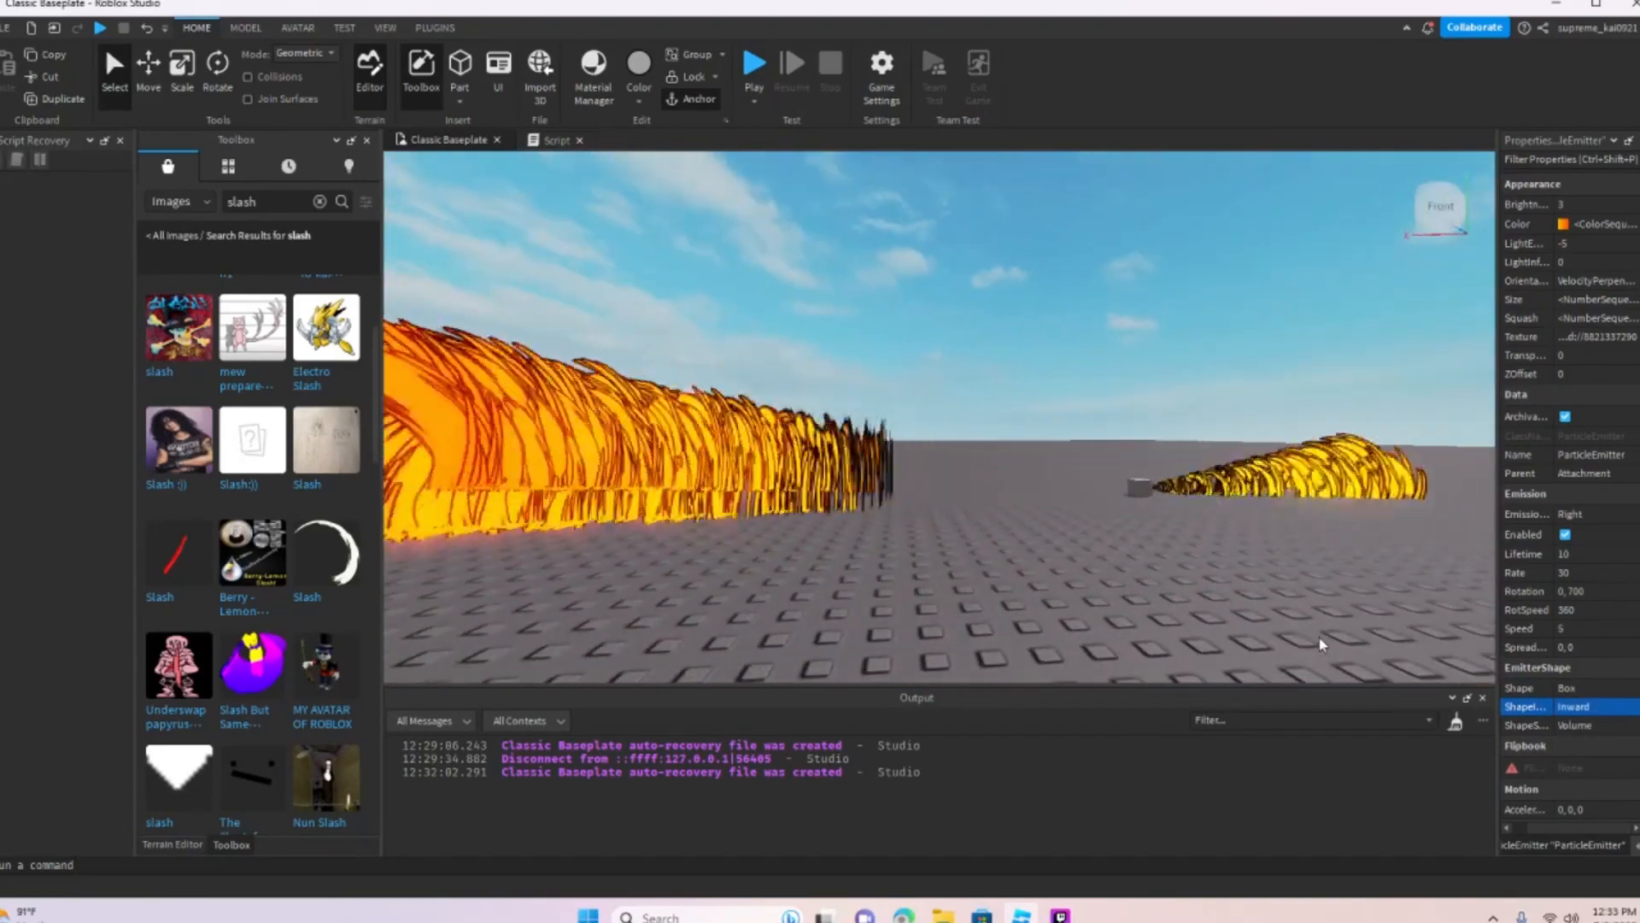
{"action": "key", "text": "d"}
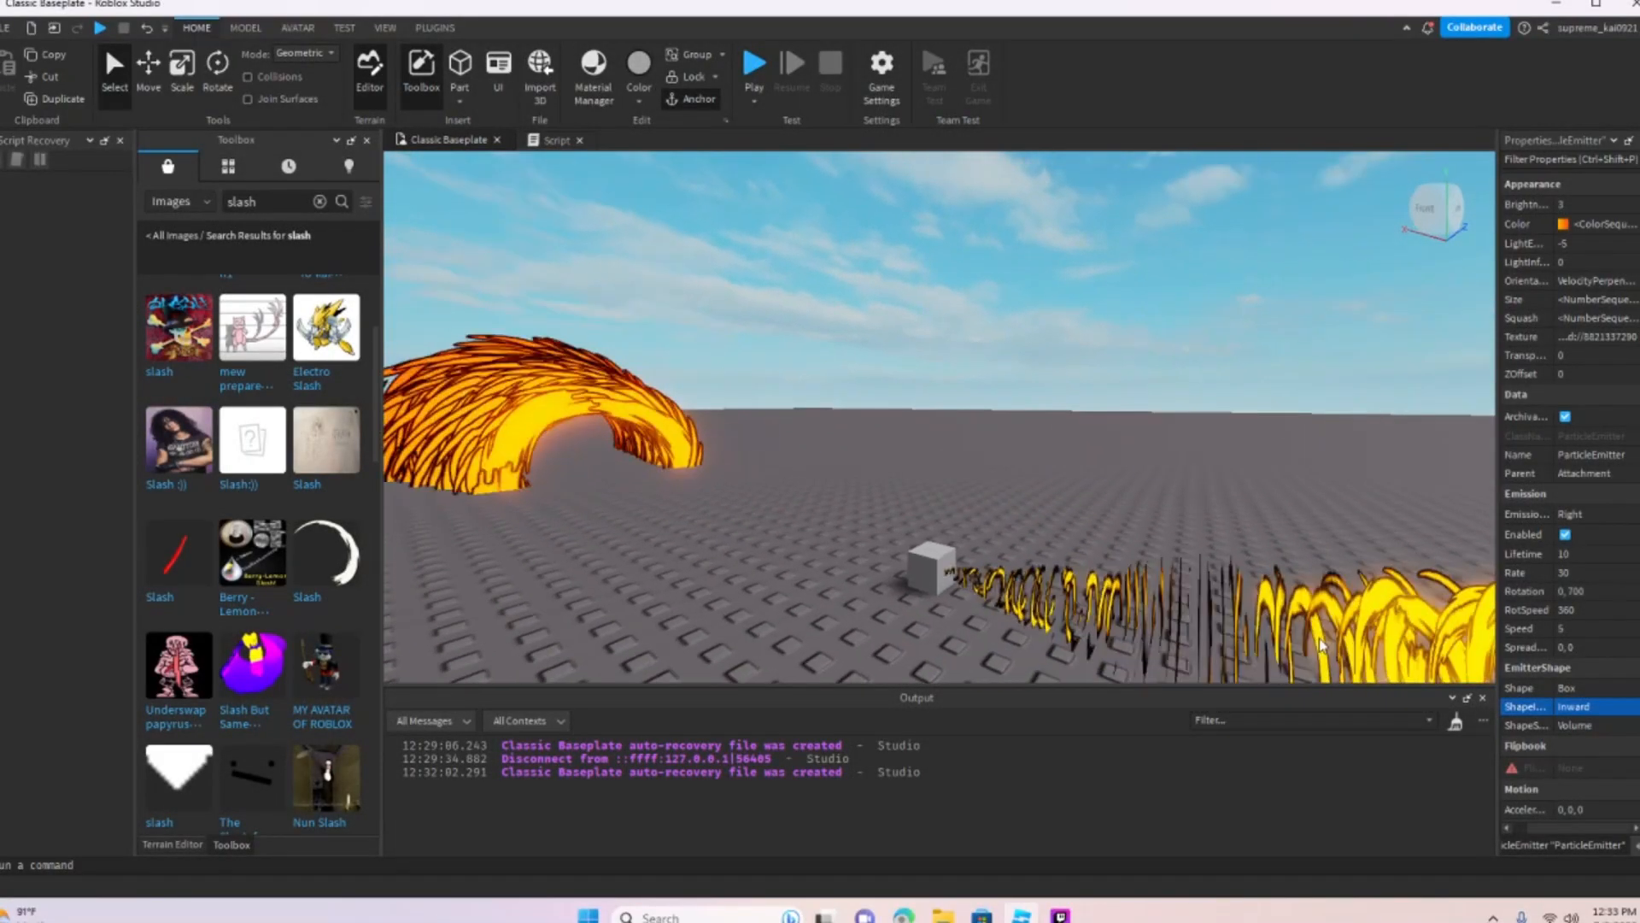
Step: Switch the ParticleEmitter's ShapeInOut to InAndOut and view the trails on both sides of the part
{"action": "right_click_drag", "start_coordinate": [1319, 645], "coordinate": [1326, 622]}
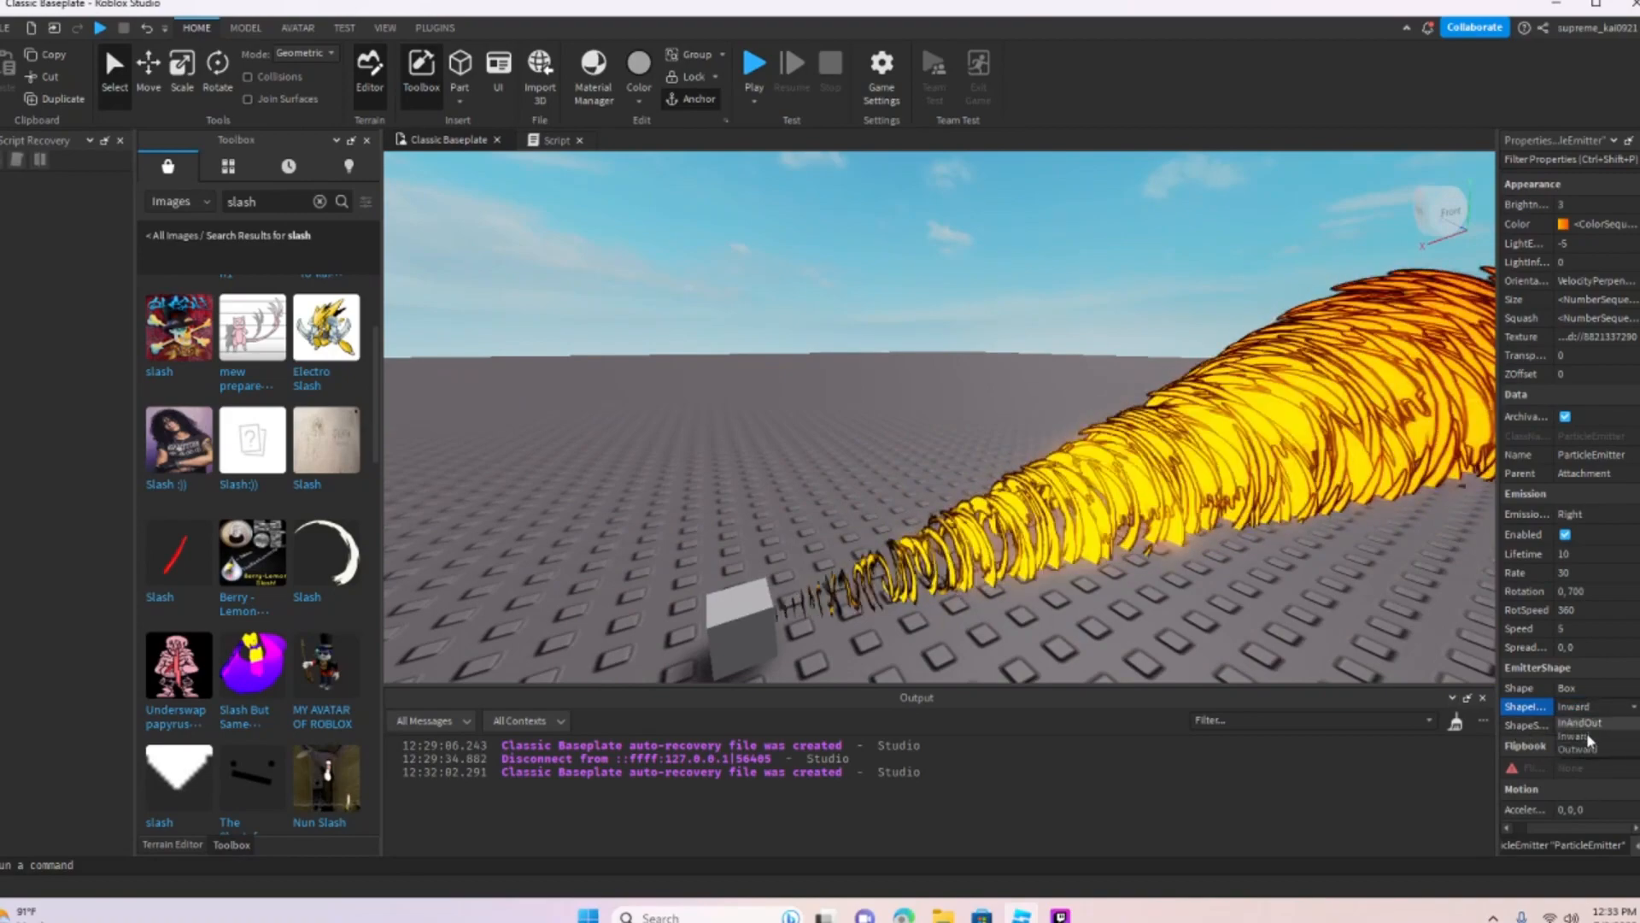
{"action": "left_click", "coordinate": [1569, 720]}
{"action": "right_click_drag", "start_coordinate": [1044, 567], "coordinate": [1044, 566]}
{"action": "scroll", "coordinate": [1044, 567], "scroll_direction": "down", "scroll_amount": 10}
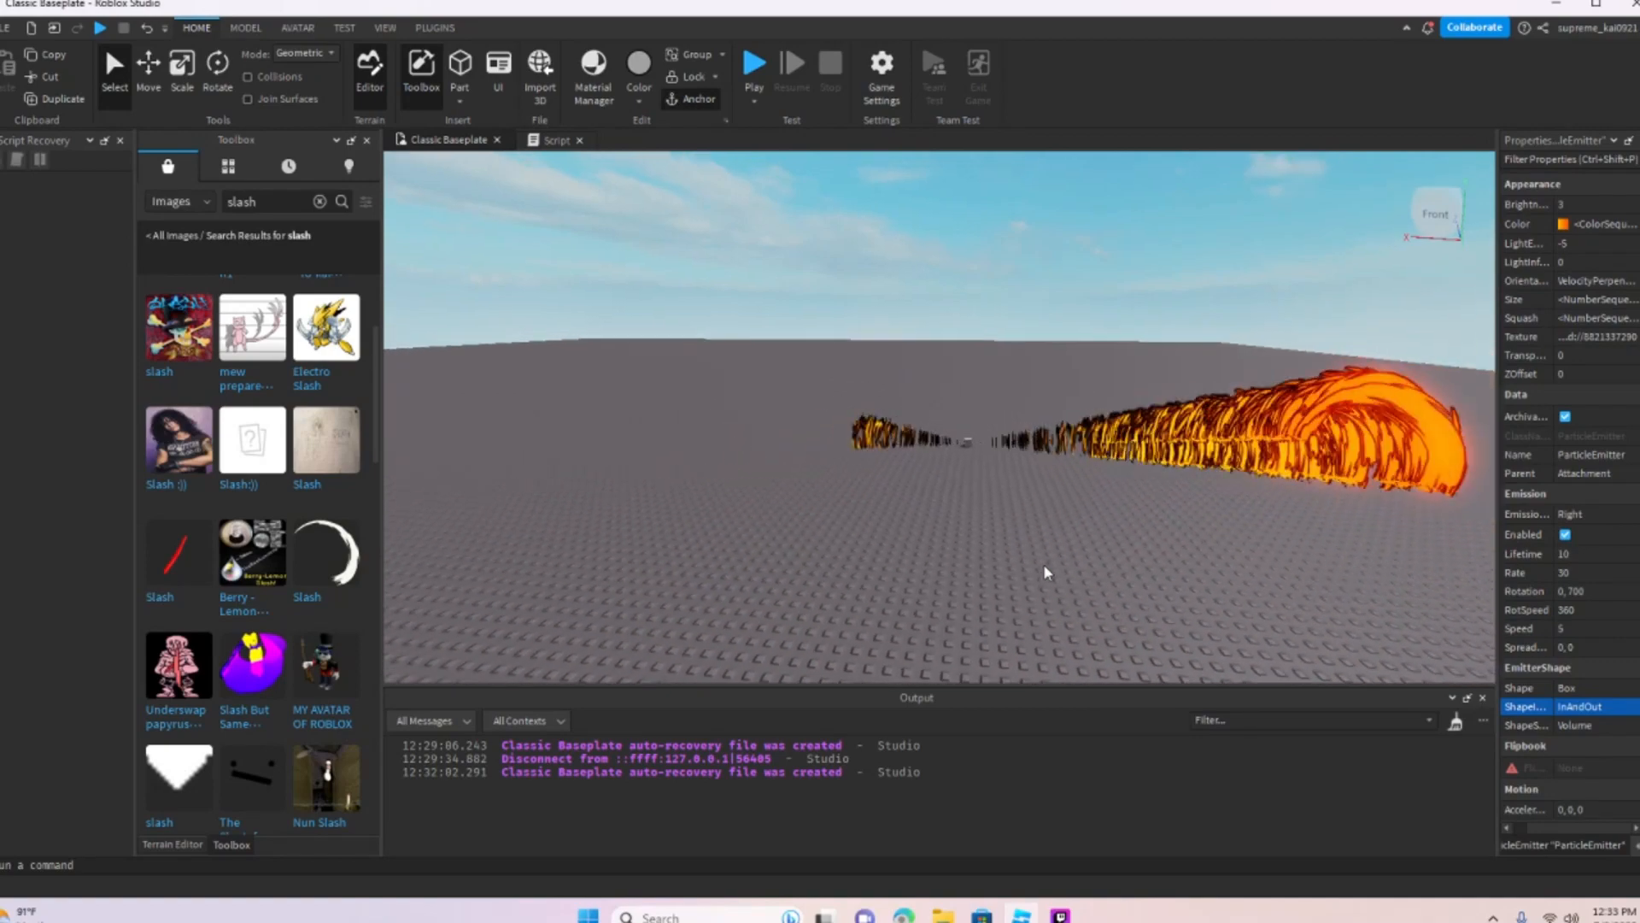
{"action": "key", "text": "d"}
{"action": "right_click_drag", "start_coordinate": [1044, 564], "coordinate": [1044, 568]}
{"action": "key", "text": "w"}
{"action": "key", "text": "s"}
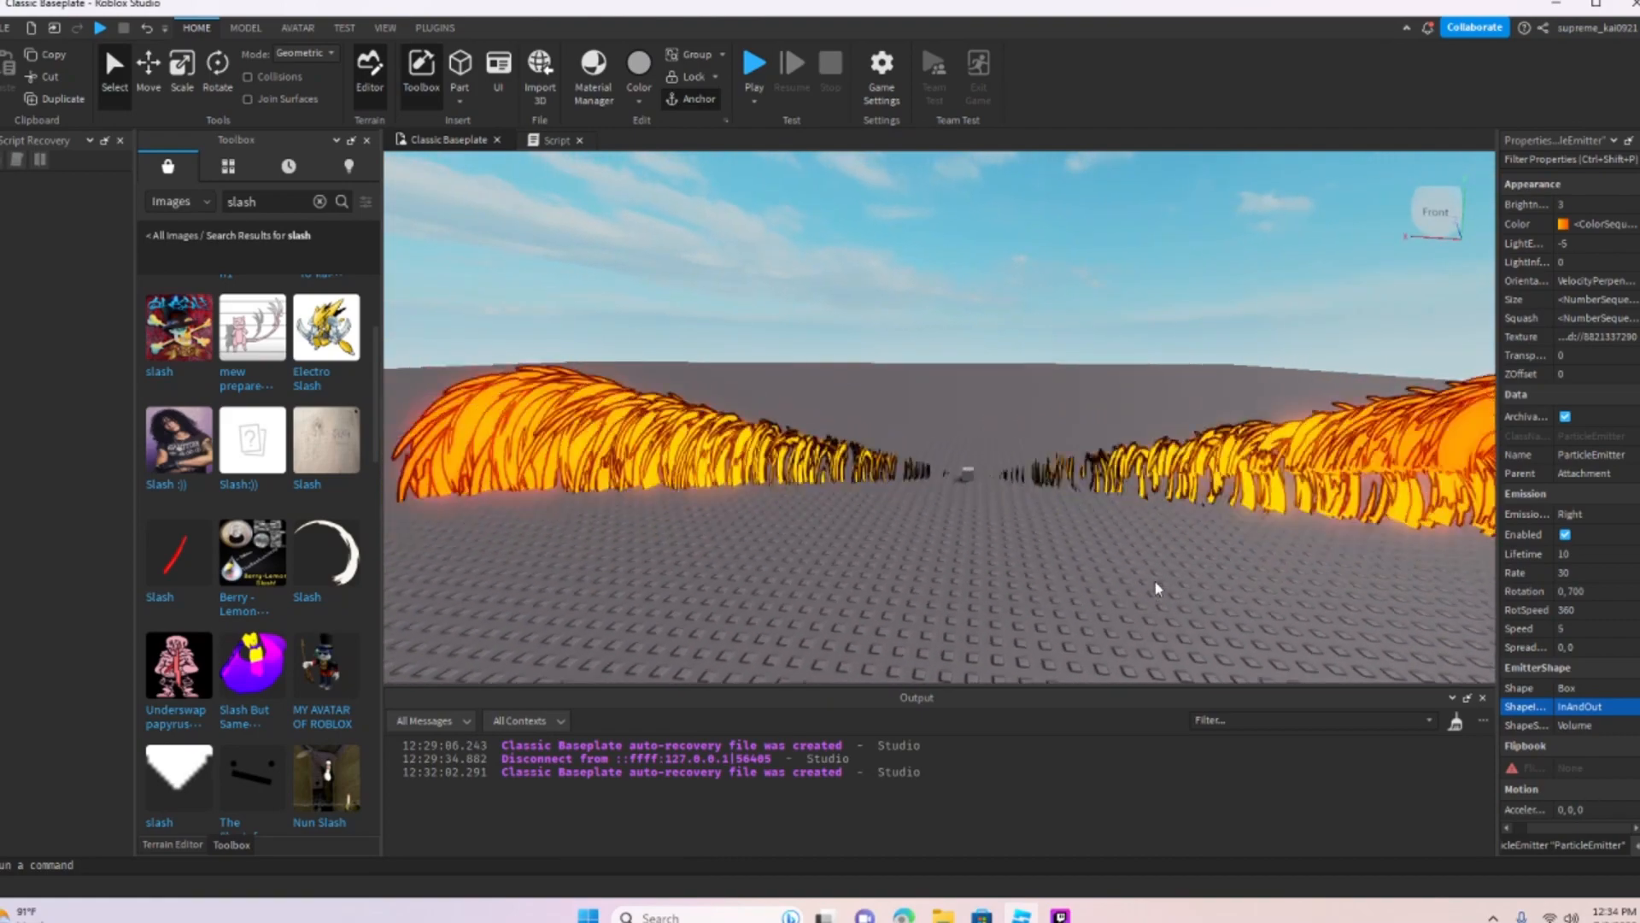
{"action": "key", "text": "d"}
{"action": "key", "text": "w"}
Step: Set the ParticleEmitter's ShapeInOut to Outward and check the ShapeStyle options, keeping Volume
{"action": "left_click", "coordinate": [1569, 708]}
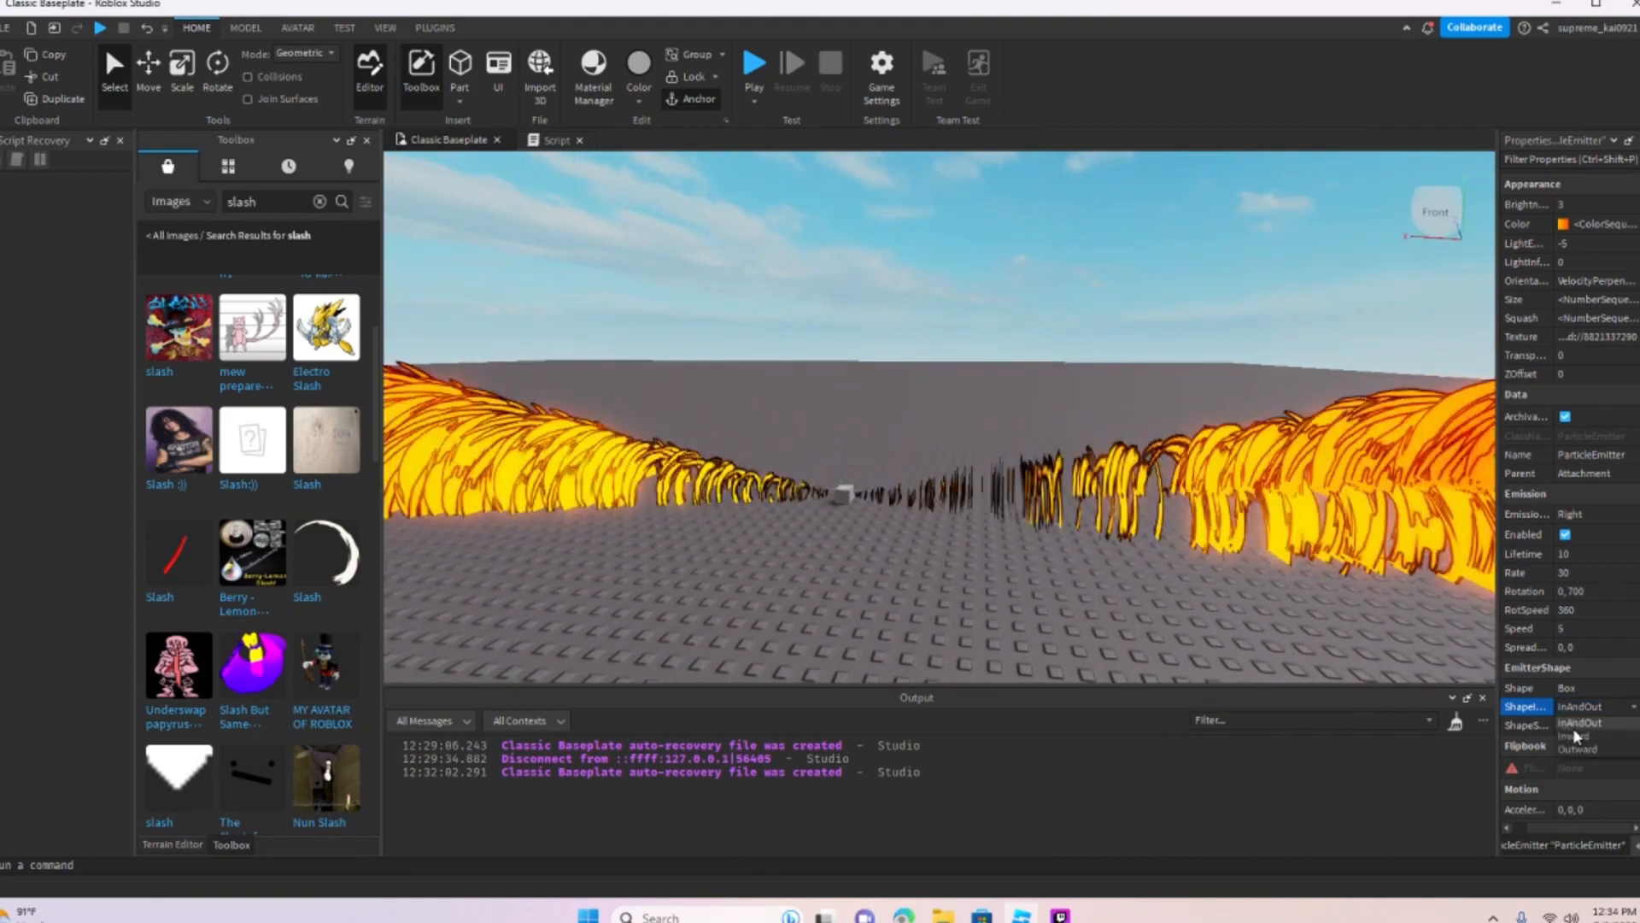
{"action": "right_click_drag", "start_coordinate": [1284, 638], "coordinate": [1284, 639]}
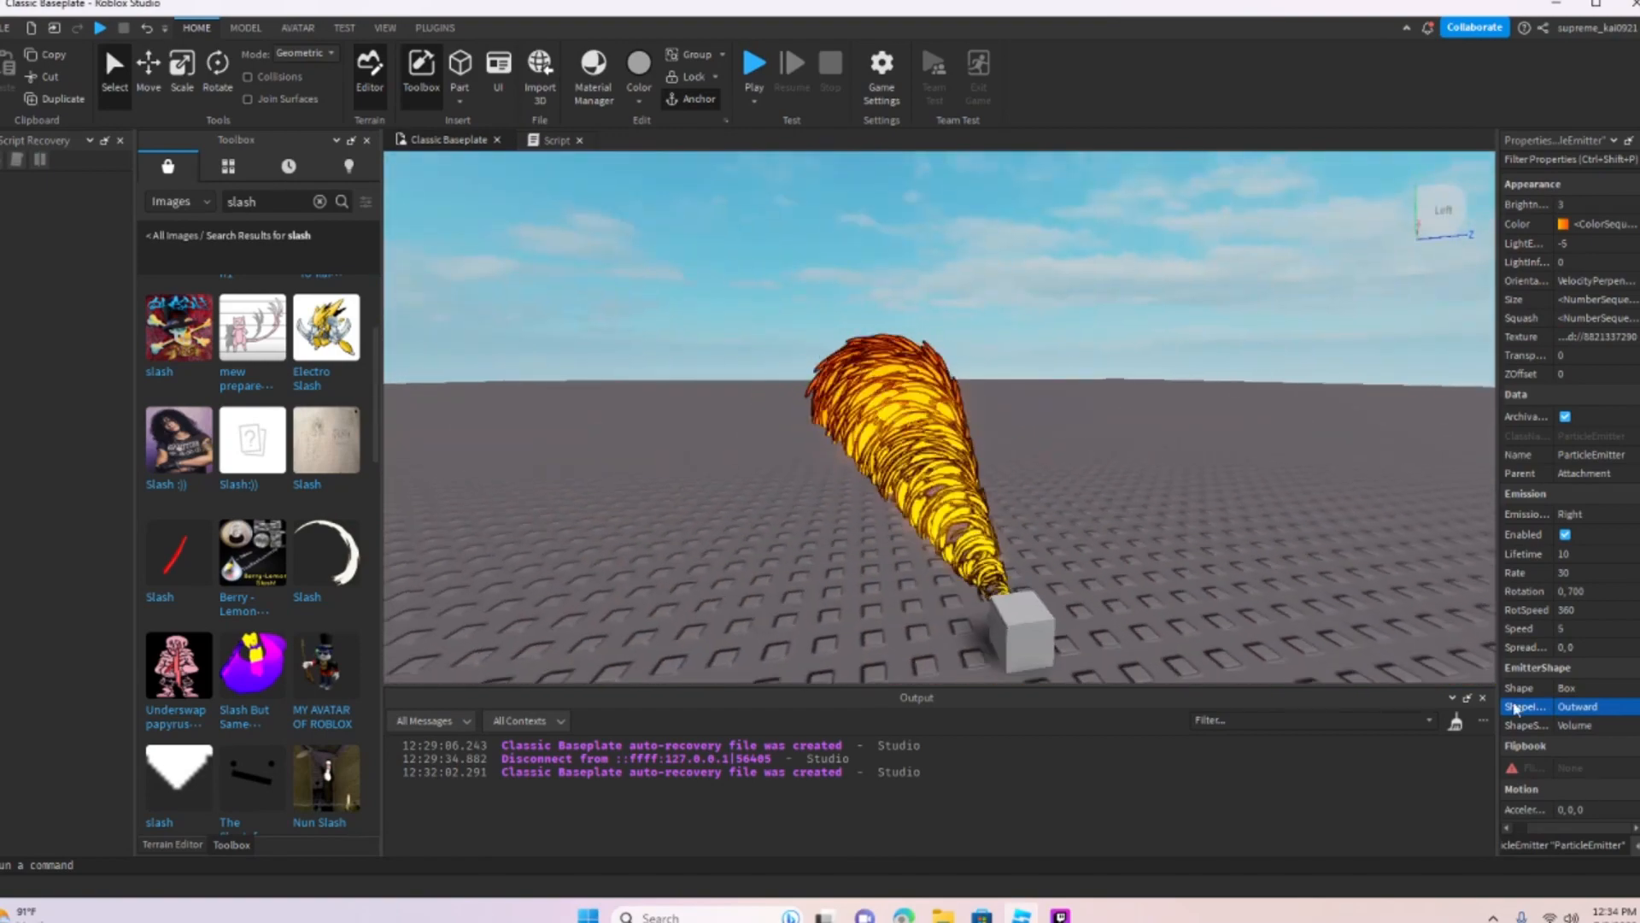
{"action": "left_click", "coordinate": [1566, 719]}
{"action": "left_click", "coordinate": [1565, 728]}
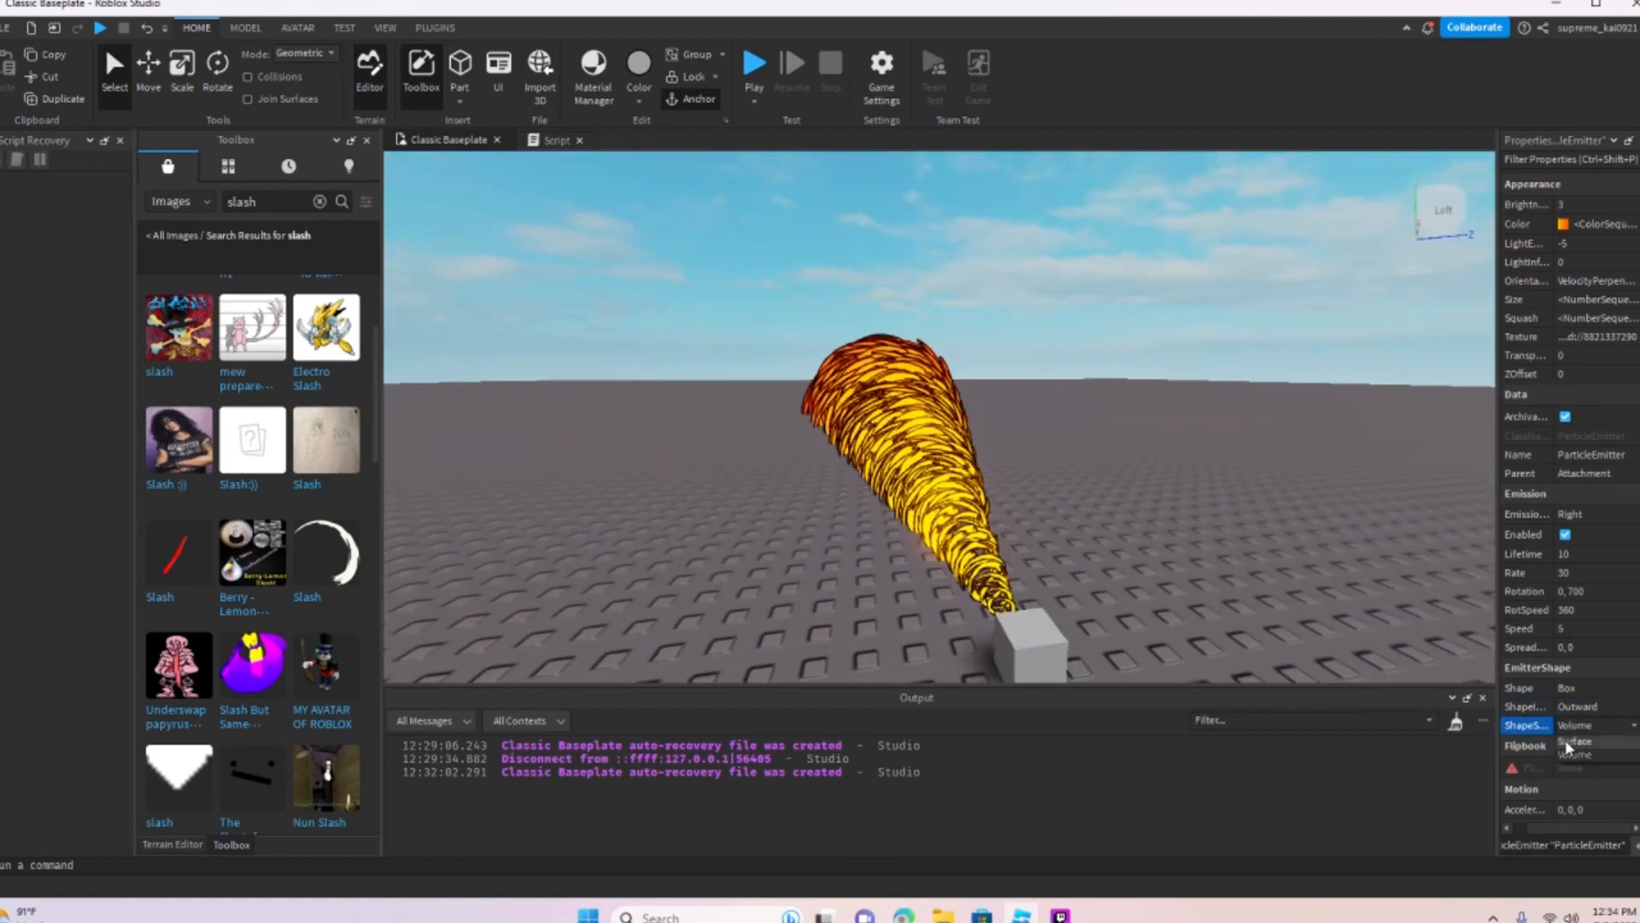
{"action": "right_click_drag", "start_coordinate": [1343, 640], "coordinate": [1508, 693]}
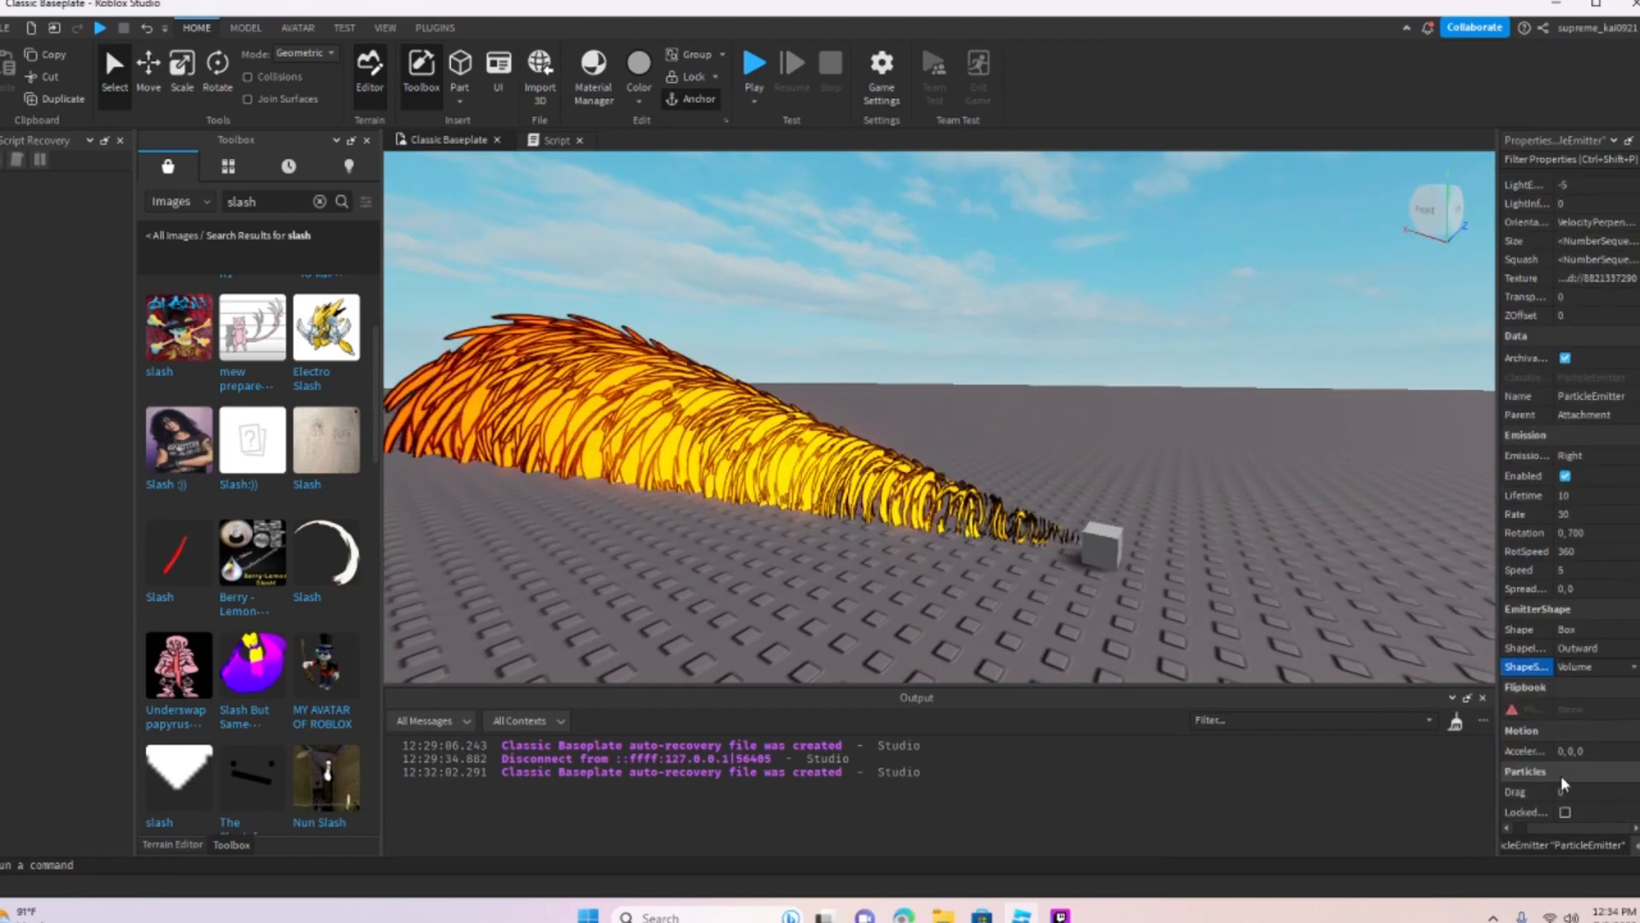
Step: Set the ParticleEmitter's Drag to 2
{"action": "scroll", "coordinate": [1561, 776], "scroll_direction": "down", "scroll_amount": 3}
{"action": "right_click_drag", "start_coordinate": [1233, 637], "coordinate": [1233, 639]}
{"action": "left_click", "coordinate": [1563, 657]}
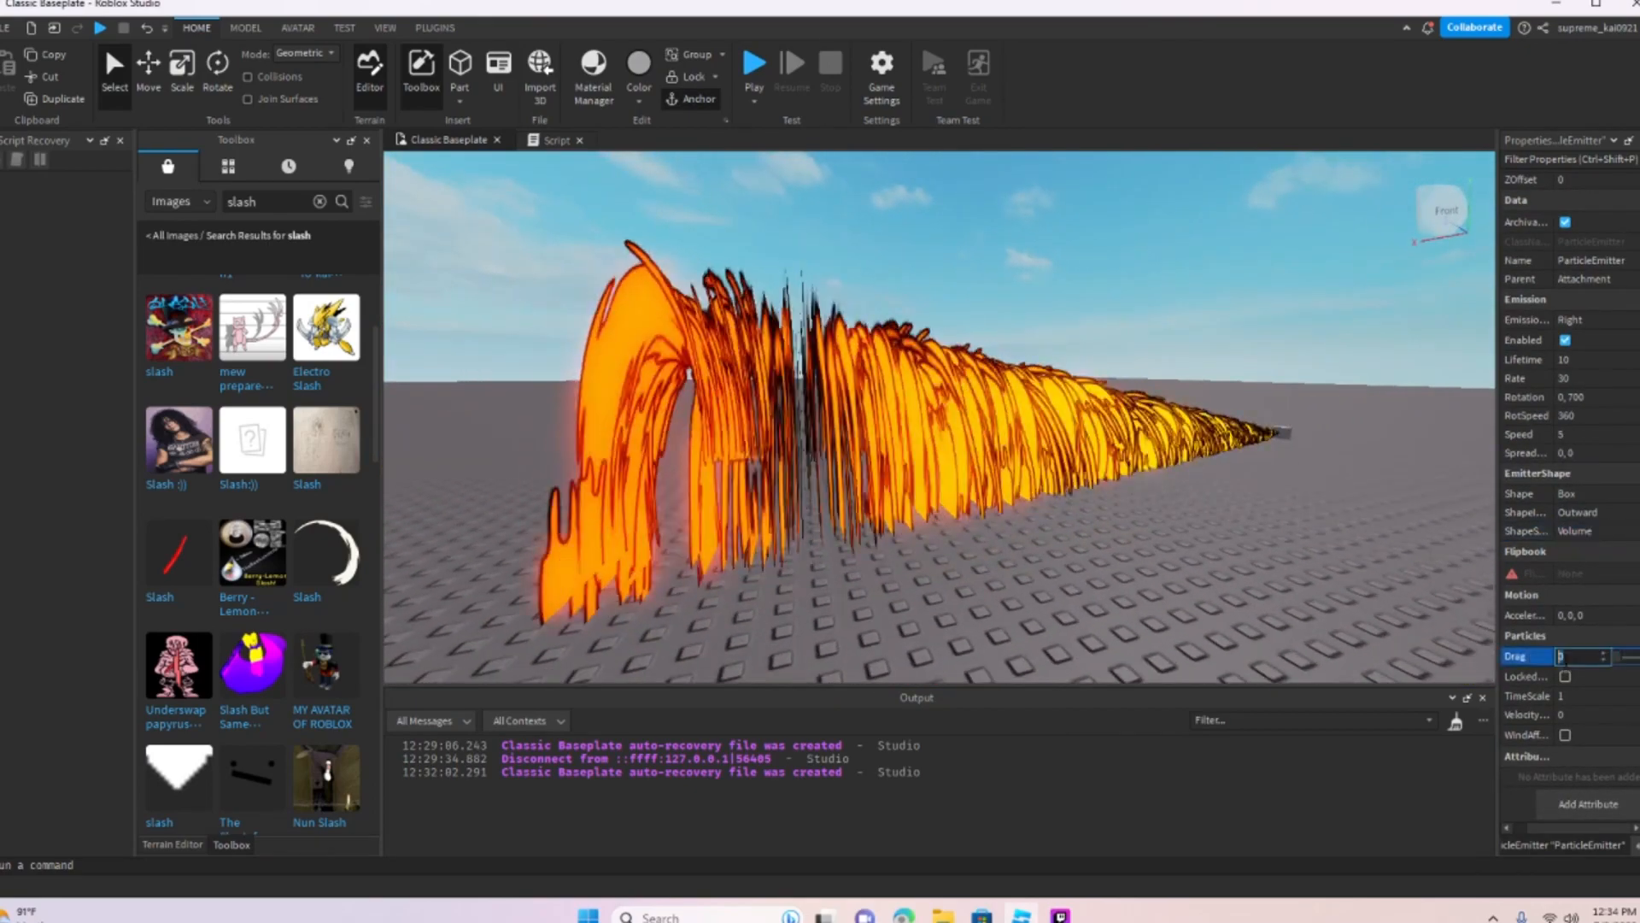
{"action": "type", "text": "2"}
Step: Examine how drag affects the slash trail from several angles and distances
{"action": "right_click_drag", "start_coordinate": [1189, 558], "coordinate": [1189, 559]}
{"action": "scroll", "coordinate": [1190, 560], "scroll_direction": "down", "scroll_amount": 6}
{"action": "scroll", "coordinate": [1190, 561], "scroll_direction": "up", "scroll_amount": 3}
{"action": "scroll", "coordinate": [1189, 561], "scroll_direction": "down", "scroll_amount": 4}
{"action": "scroll", "coordinate": [1189, 558], "scroll_direction": "up", "scroll_amount": 4}
{"action": "scroll", "coordinate": [1070, 525], "scroll_direction": "down", "scroll_amount": 4}
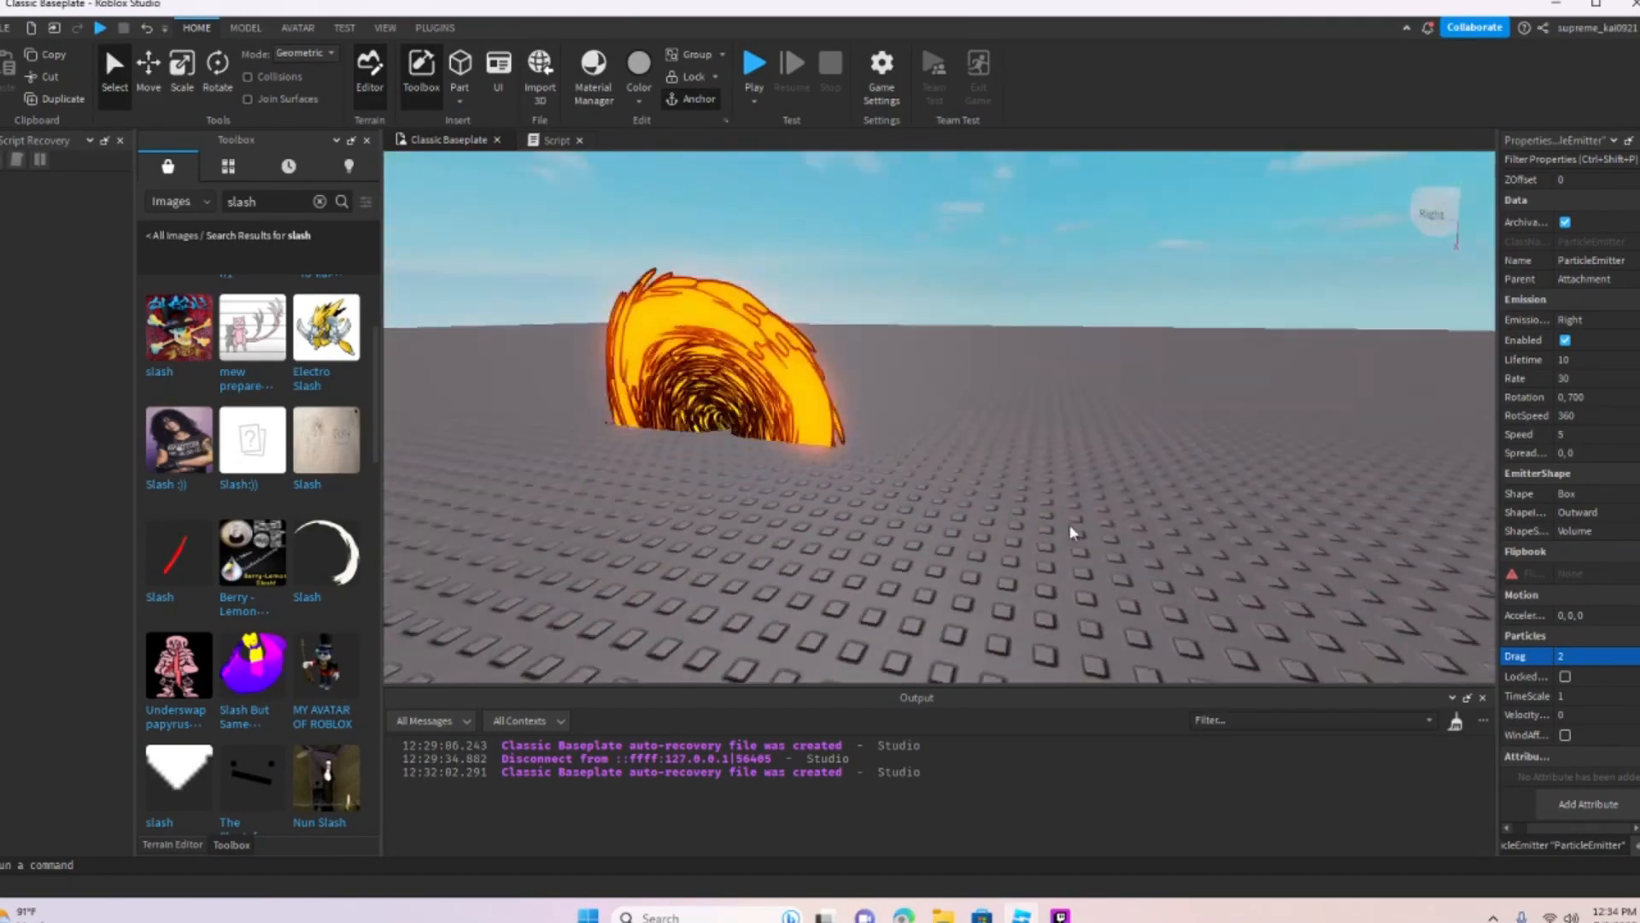
{"action": "right_click_drag", "start_coordinate": [1069, 524], "coordinate": [1070, 525]}
{"action": "scroll", "coordinate": [1070, 526], "scroll_direction": "up", "scroll_amount": 5}
{"action": "scroll", "coordinate": [1071, 526], "scroll_direction": "down", "scroll_amount": 4}
{"action": "key", "text": "s"}
{"action": "key", "text": "d"}
{"action": "scroll", "coordinate": [1069, 525], "scroll_direction": "up", "scroll_amount": 5}
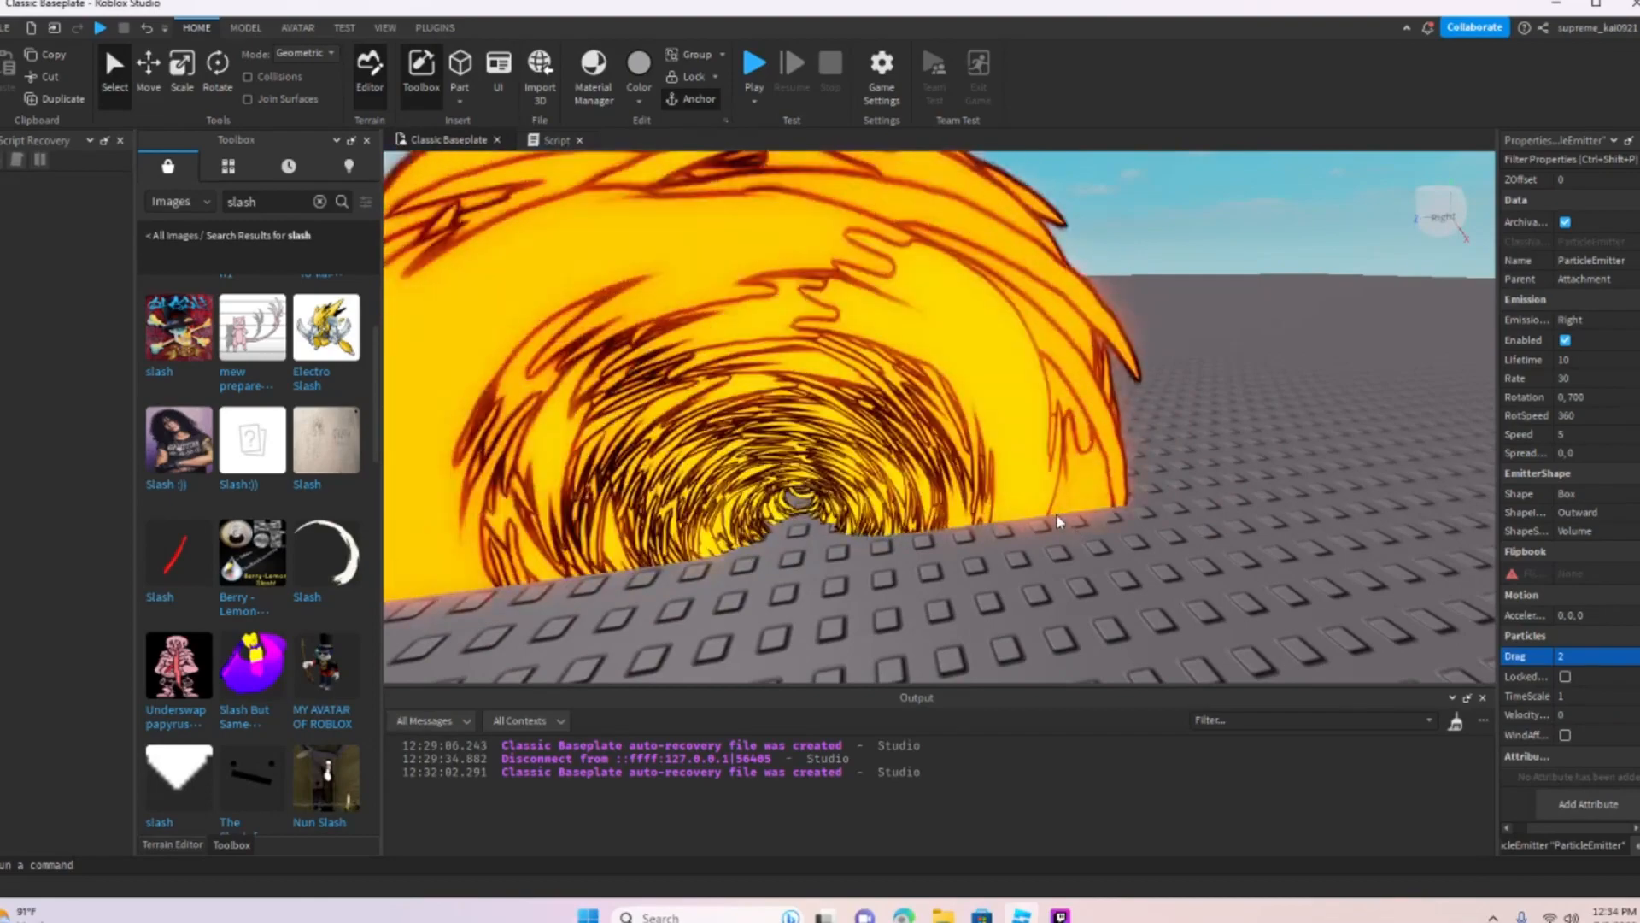
{"action": "right_click_drag", "start_coordinate": [1070, 524], "coordinate": [1057, 521]}
{"action": "scroll", "coordinate": [1443, 551], "scroll_direction": "down", "scroll_amount": 5}
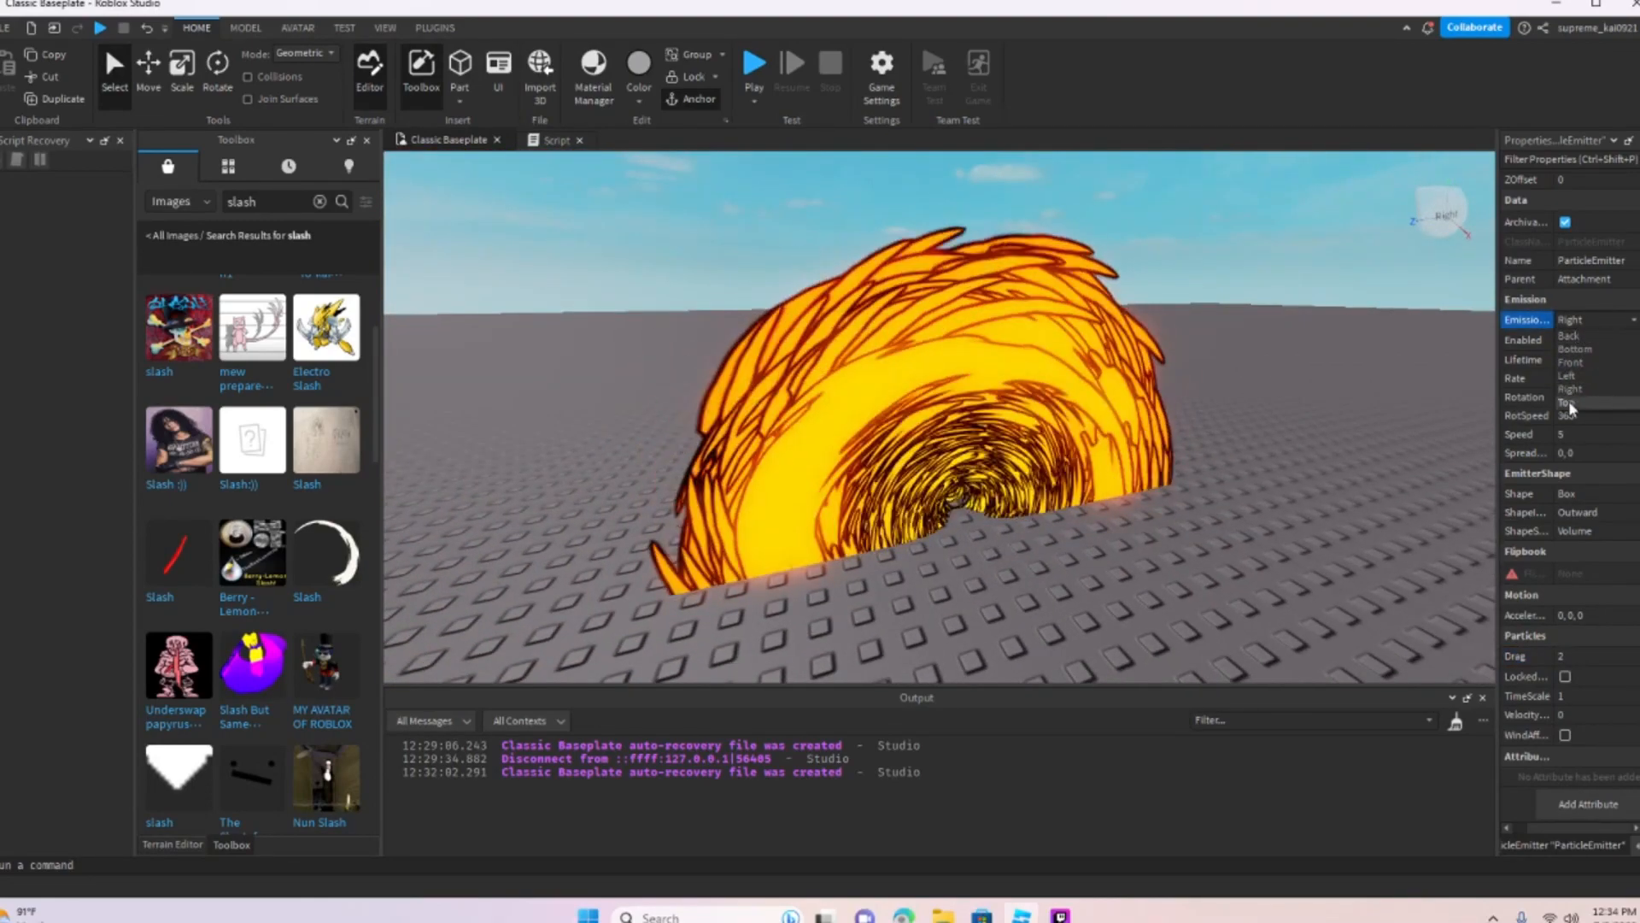
Step: Set the ParticleEmitter's EmissionDirection to Top and view the swirl from above and at different distances
{"action": "right_click_drag", "start_coordinate": [1397, 443], "coordinate": [1550, 639]}
{"action": "scroll", "coordinate": [1398, 445], "scroll_direction": "down", "scroll_amount": 5}
{"action": "scroll", "coordinate": [1398, 444], "scroll_direction": "up", "scroll_amount": 5}
{"action": "scroll", "coordinate": [1398, 443], "scroll_direction": "up", "scroll_amount": 5}
{"action": "scroll", "coordinate": [1398, 442], "scroll_direction": "down", "scroll_amount": 5}
{"action": "scroll", "coordinate": [1398, 443], "scroll_direction": "down", "scroll_amount": 4}
{"action": "scroll", "coordinate": [1397, 443], "scroll_direction": "up", "scroll_amount": 6}
{"action": "scroll", "coordinate": [1398, 443], "scroll_direction": "up", "scroll_amount": 4}
{"action": "scroll", "coordinate": [1398, 443], "scroll_direction": "down", "scroll_amount": 5}
{"action": "scroll", "coordinate": [1398, 444], "scroll_direction": "up", "scroll_amount": 5}
{"action": "scroll", "coordinate": [1398, 443], "scroll_direction": "down", "scroll_amount": 5}
Step: Set the ParticleEmitter's Drag to 1 and inspect the swirl from an angled view
{"action": "left_click", "coordinate": [1566, 675]}
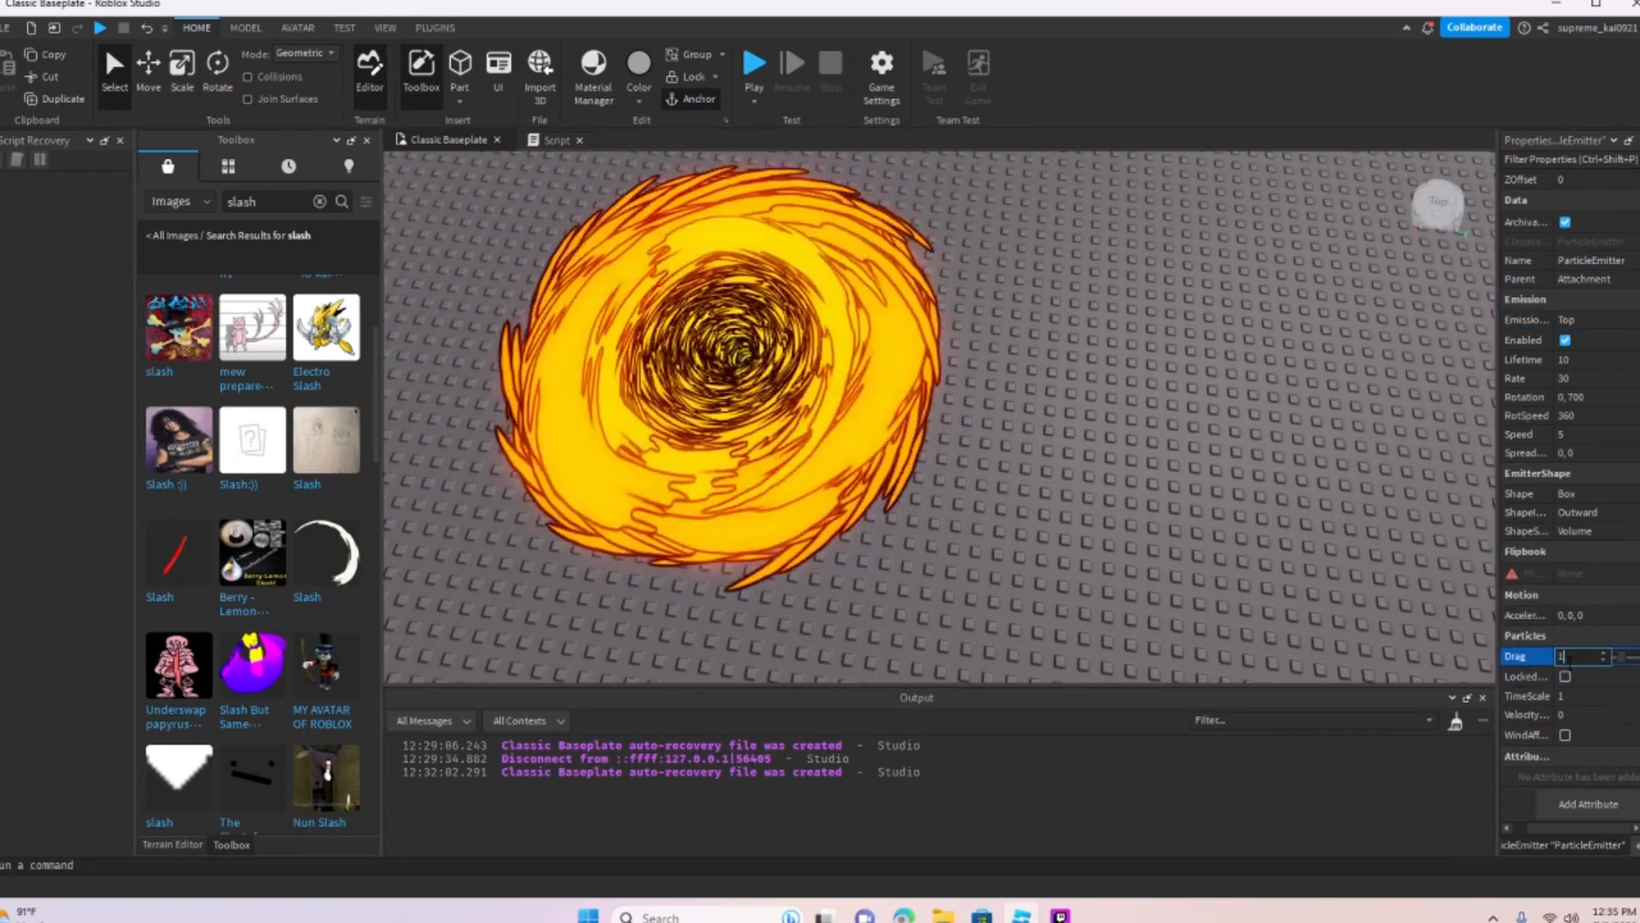
{"action": "right_click_drag", "start_coordinate": [1317, 544], "coordinate": [1304, 554]}
{"action": "scroll", "coordinate": [1314, 545], "scroll_direction": "down", "scroll_amount": 3}
{"action": "scroll", "coordinate": [1314, 545], "scroll_direction": "up", "scroll_amount": 5}
{"action": "scroll", "coordinate": [1314, 545], "scroll_direction": "down", "scroll_amount": 3}
{"action": "scroll", "coordinate": [1304, 553], "scroll_direction": "down", "scroll_amount": 3}
{"action": "scroll", "coordinate": [1303, 553], "scroll_direction": "up", "scroll_amount": 3}
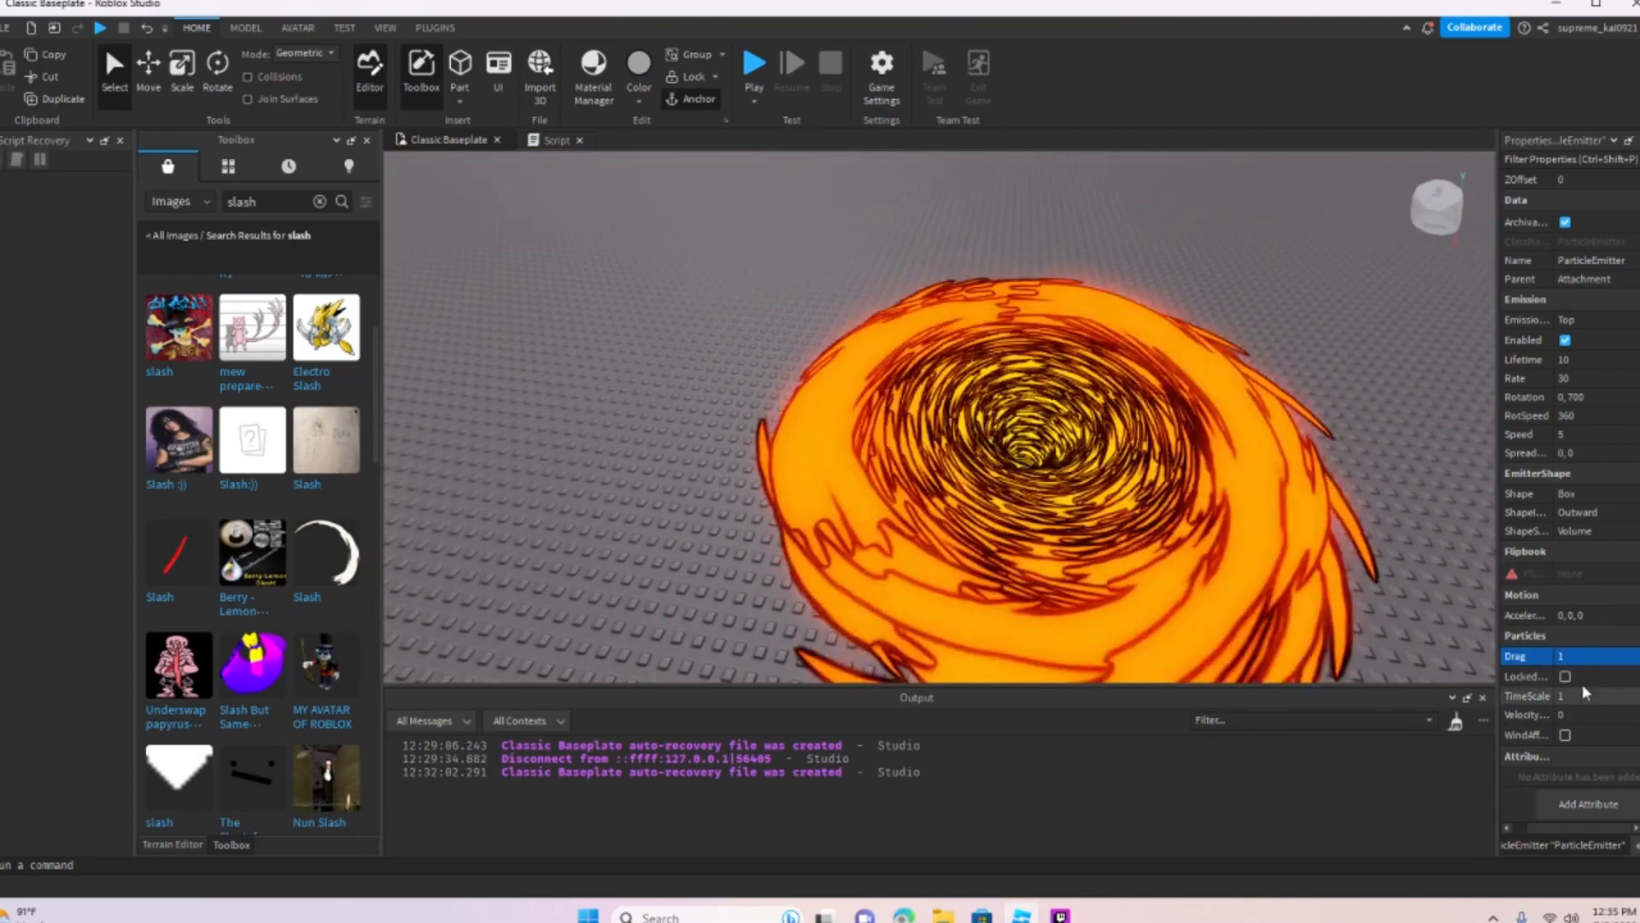
Step: Enter a trial TimeScale of 0.8 for the ParticleEmitter and set it back to 1
{"action": "key", "text": "BackSpace"}
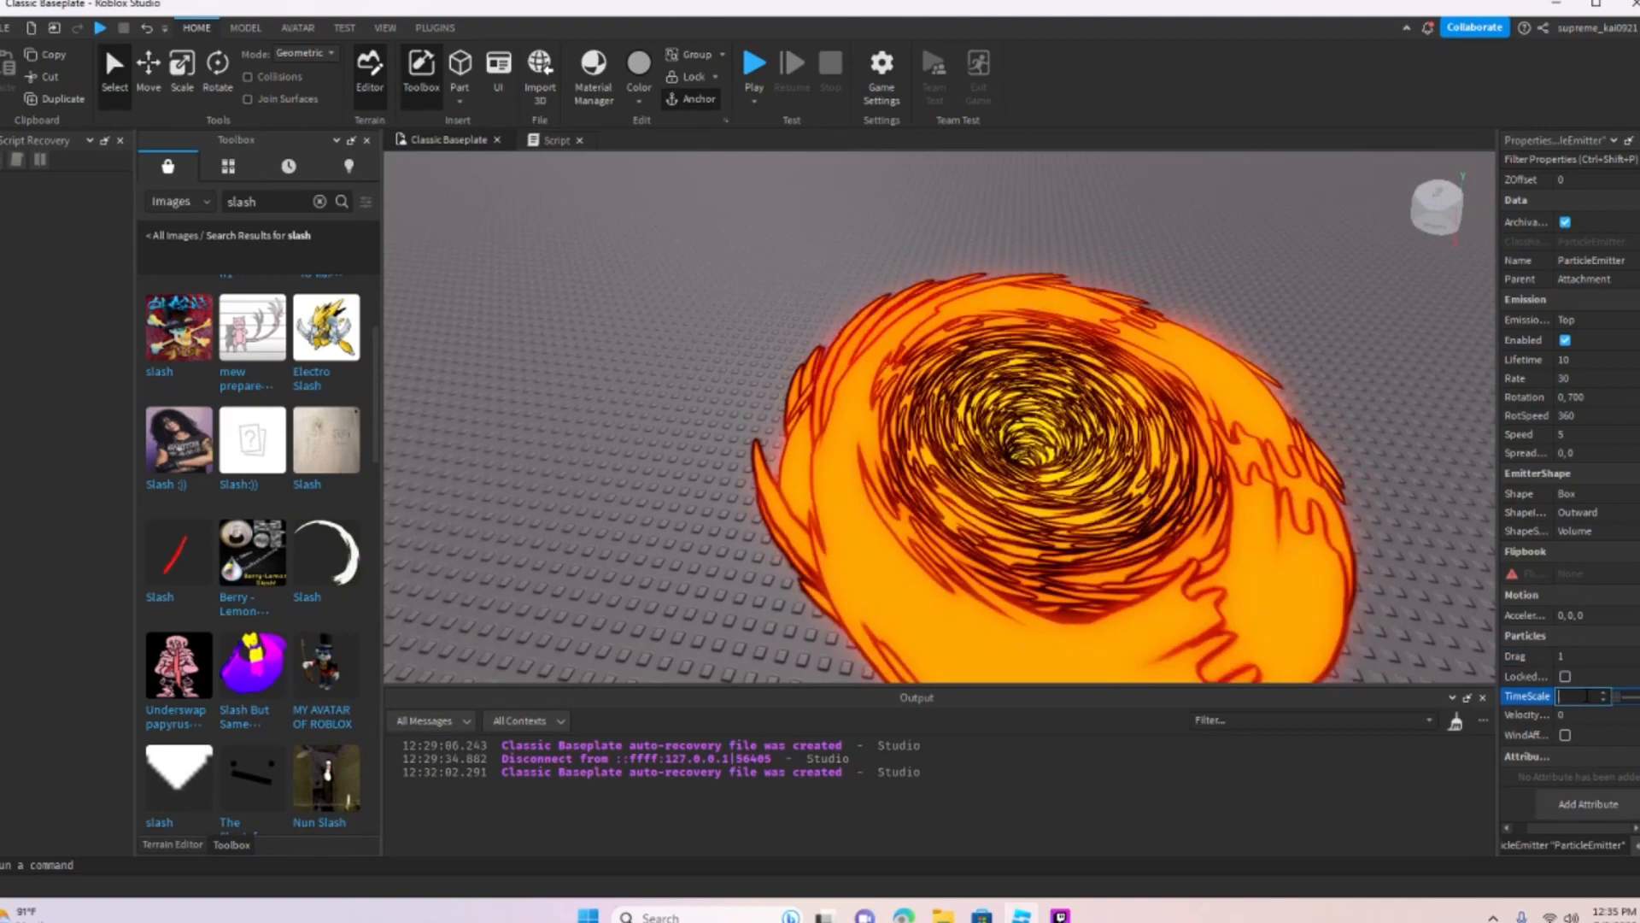
{"action": "type", "text": "0"}
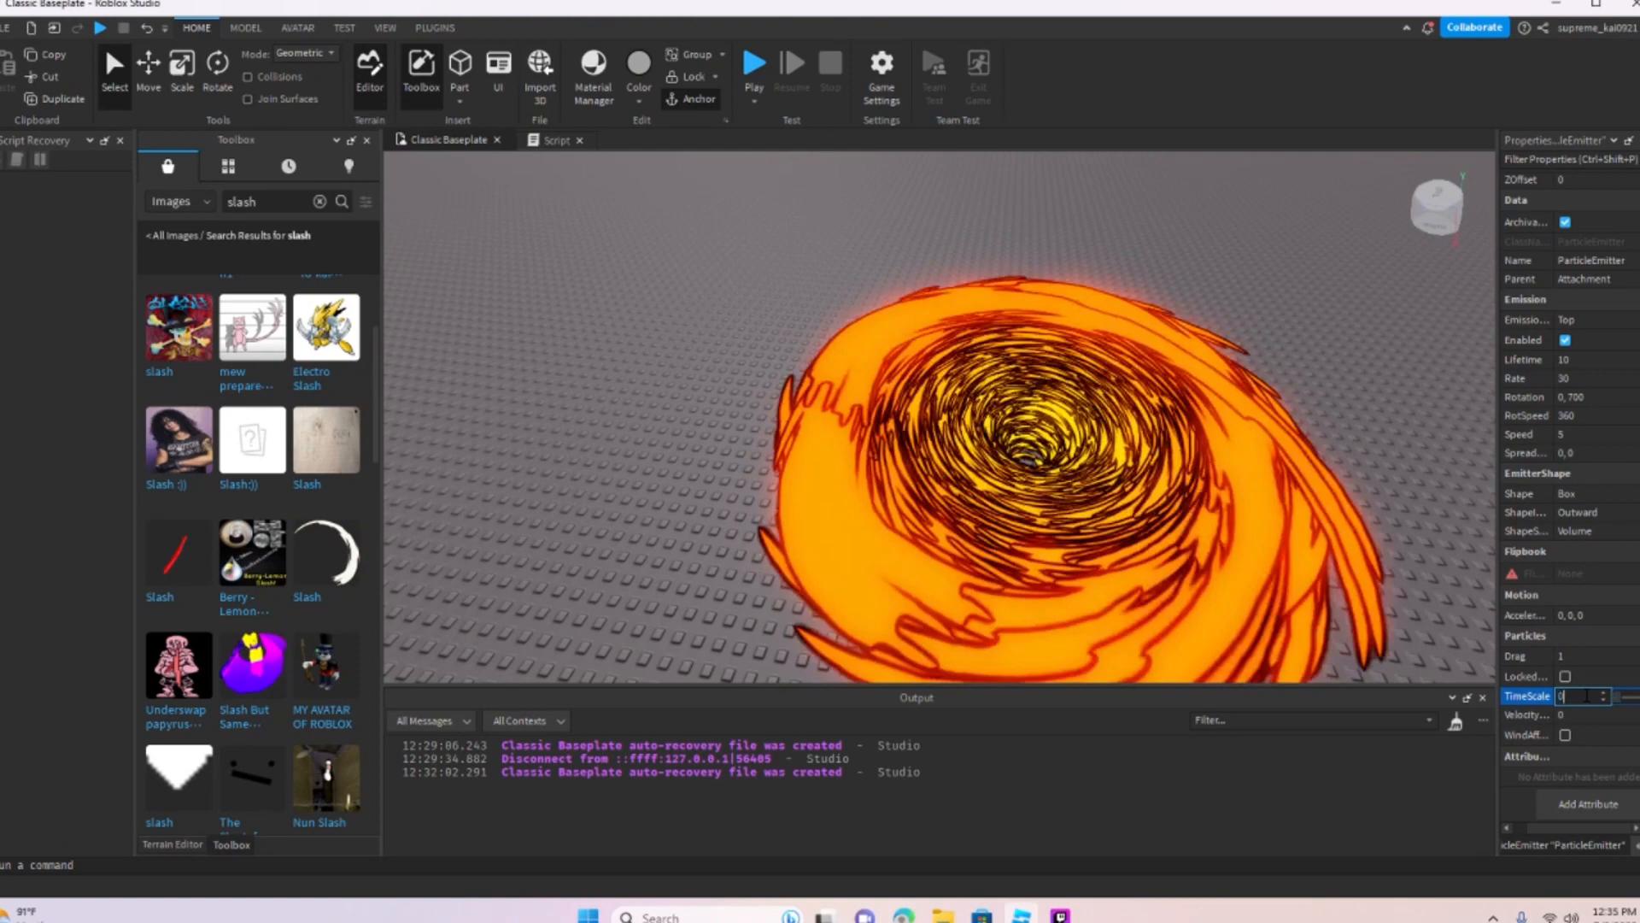
{"action": "type", "text": ".2"}
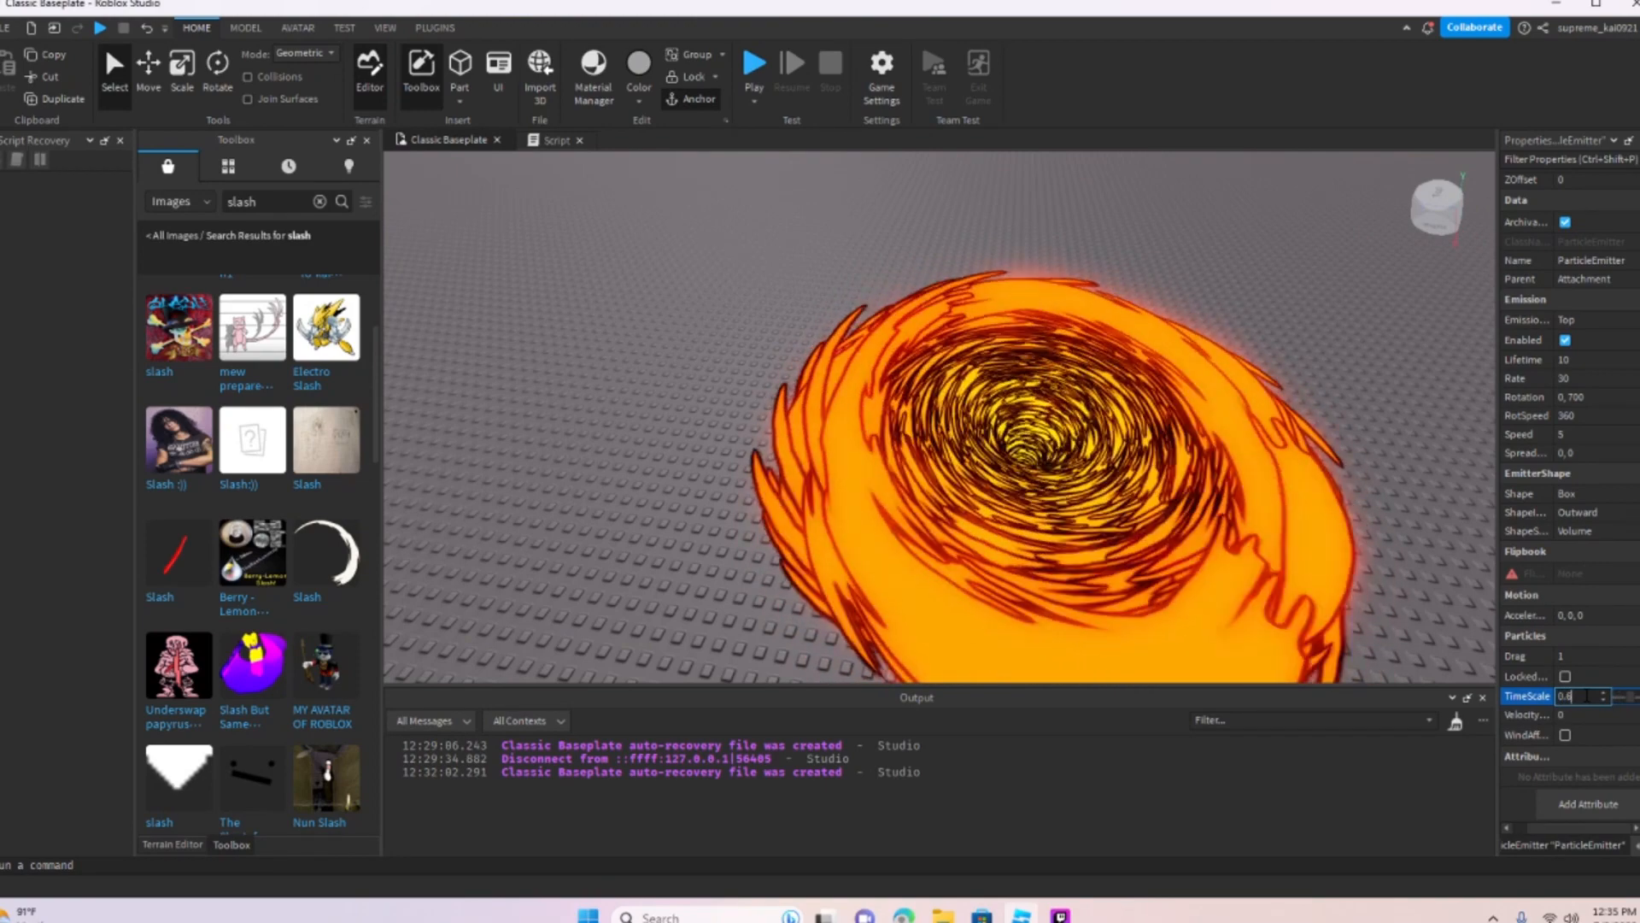
{"action": "key", "text": "BackSpace"}
{"action": "type", "text": "8"}
{"action": "key", "text": "BackSpace"}
{"action": "key", "text": "BackSpace"}
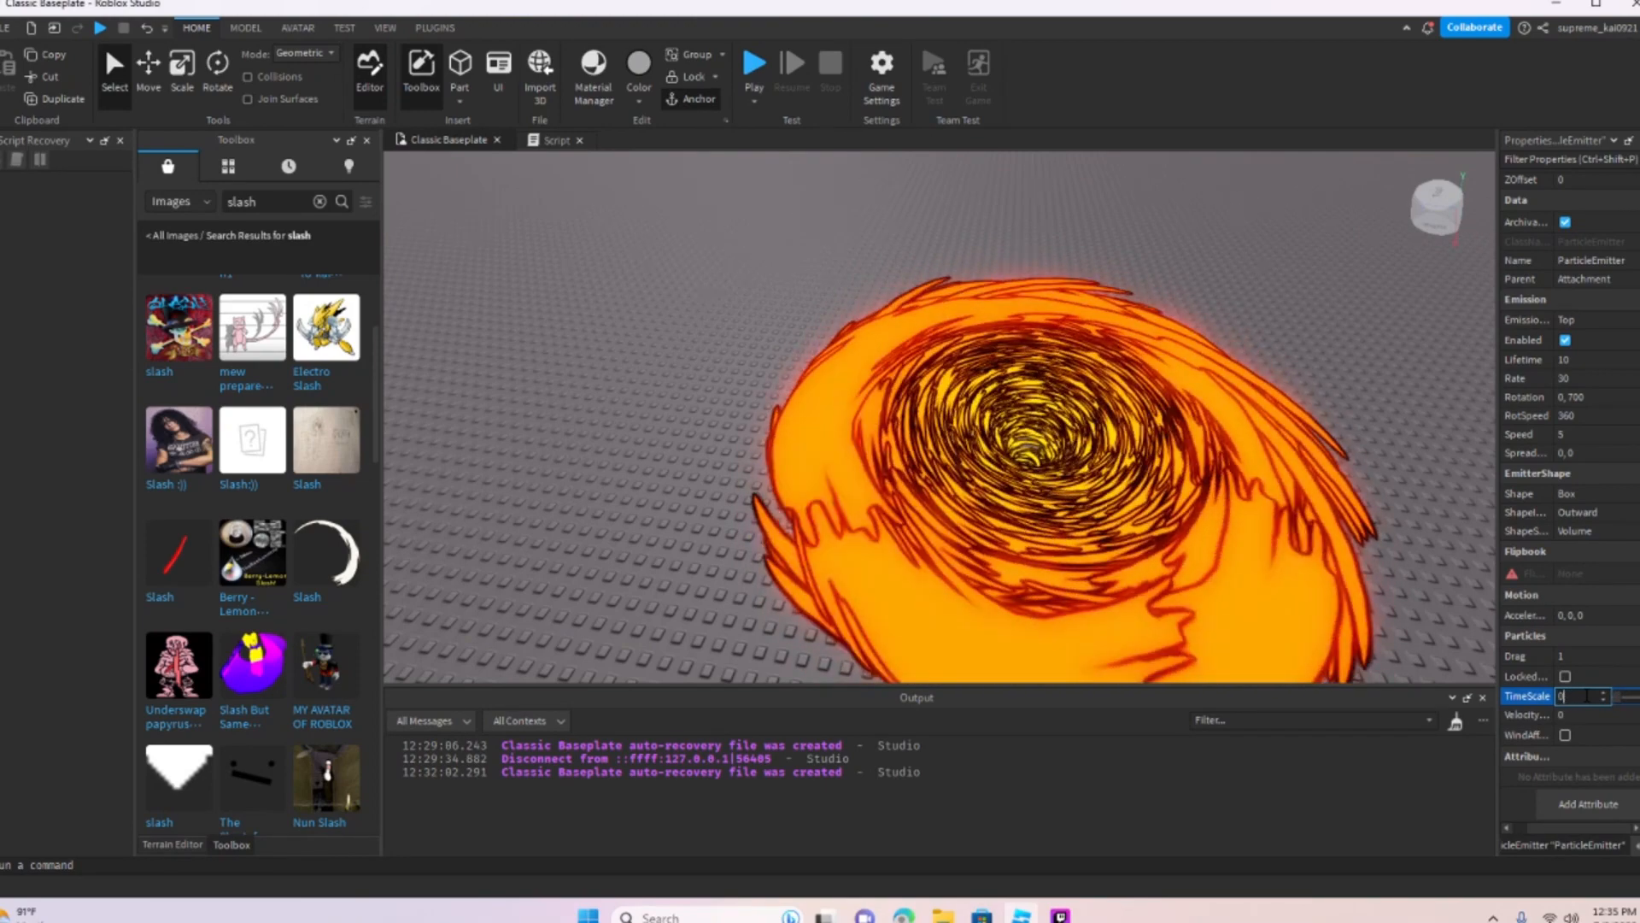
{"action": "type", "text": "1"}
{"action": "key", "text": "Return"}
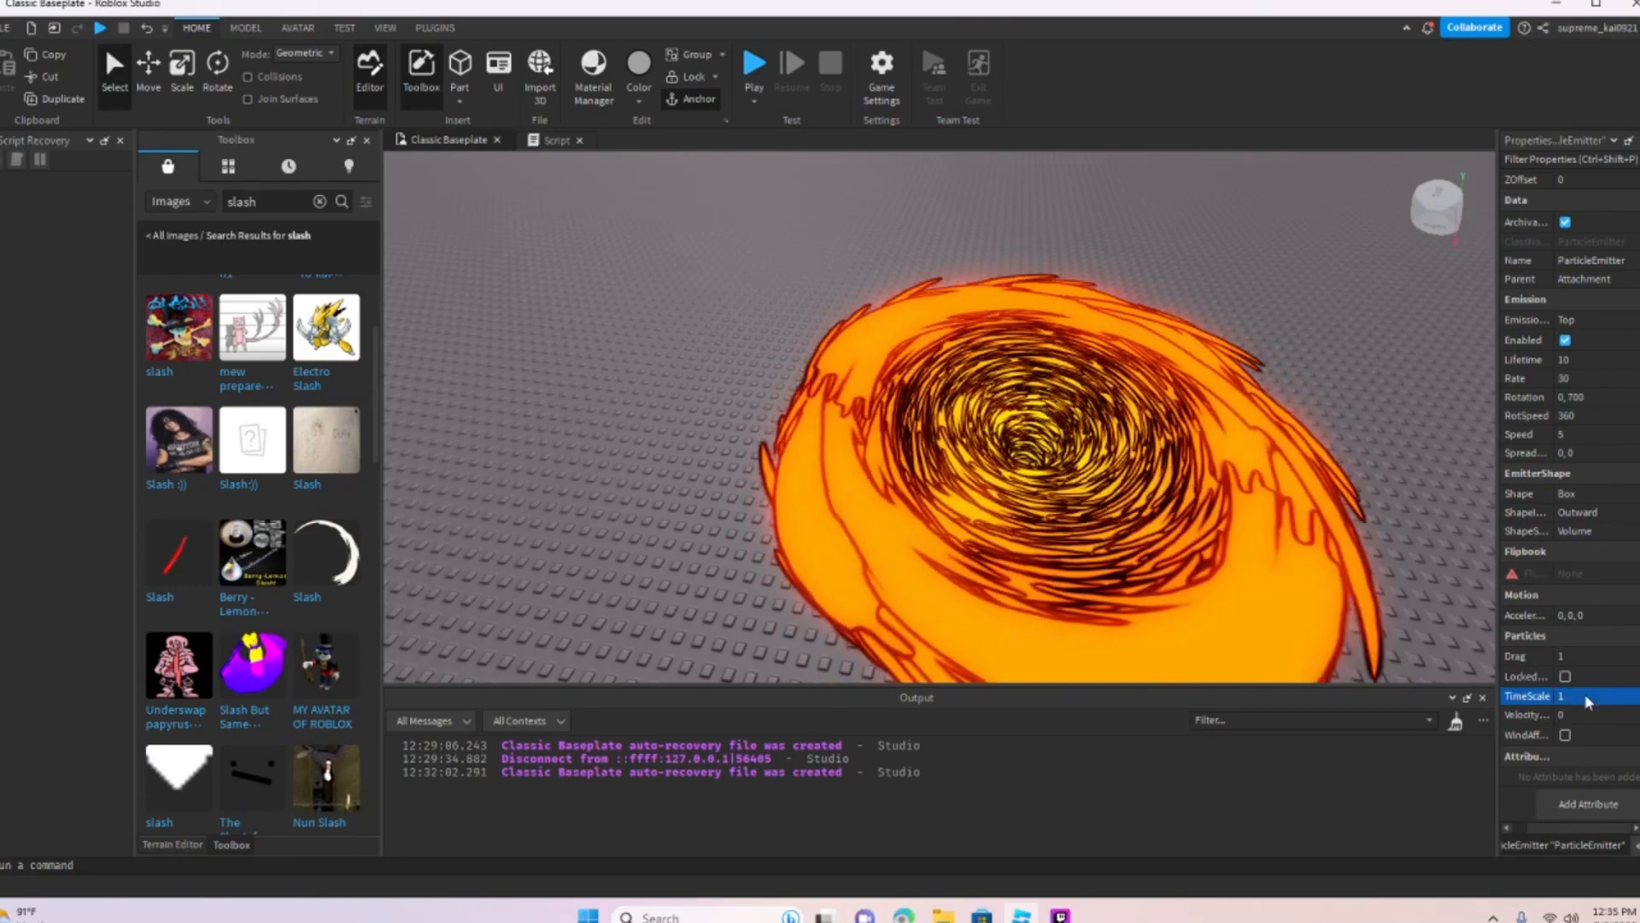
Step: Set the ParticleEmitter's VelocityInheritance to 10 and view the swirl from the side
{"action": "left_click", "coordinate": [1591, 716]}
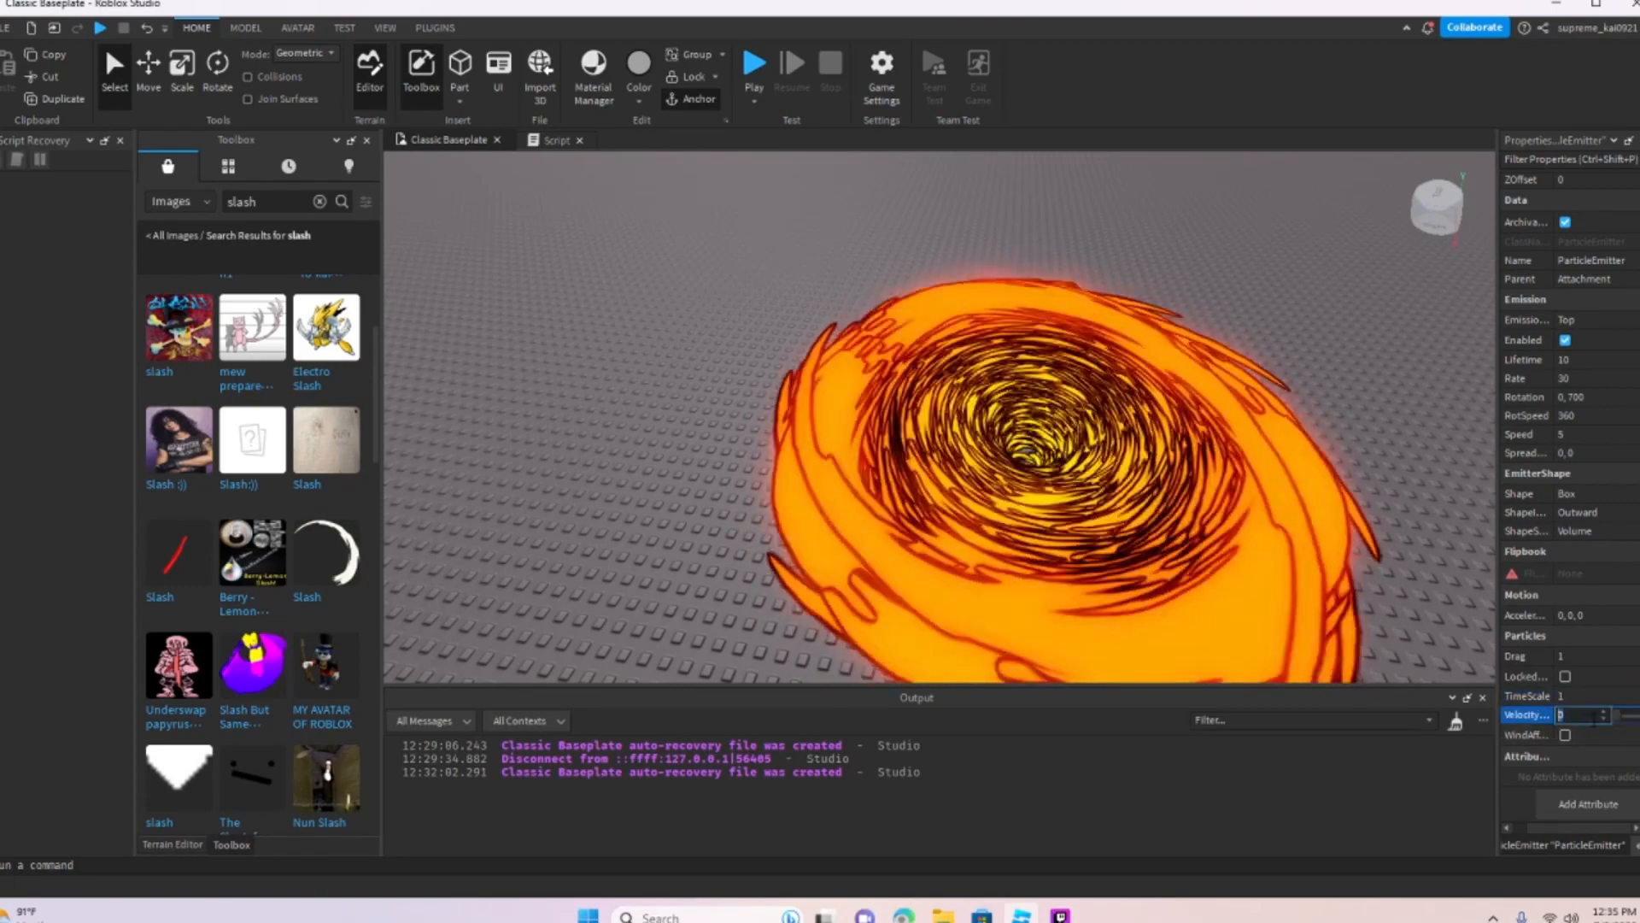
{"action": "type", "text": "10"}
{"action": "key", "text": "Return"}
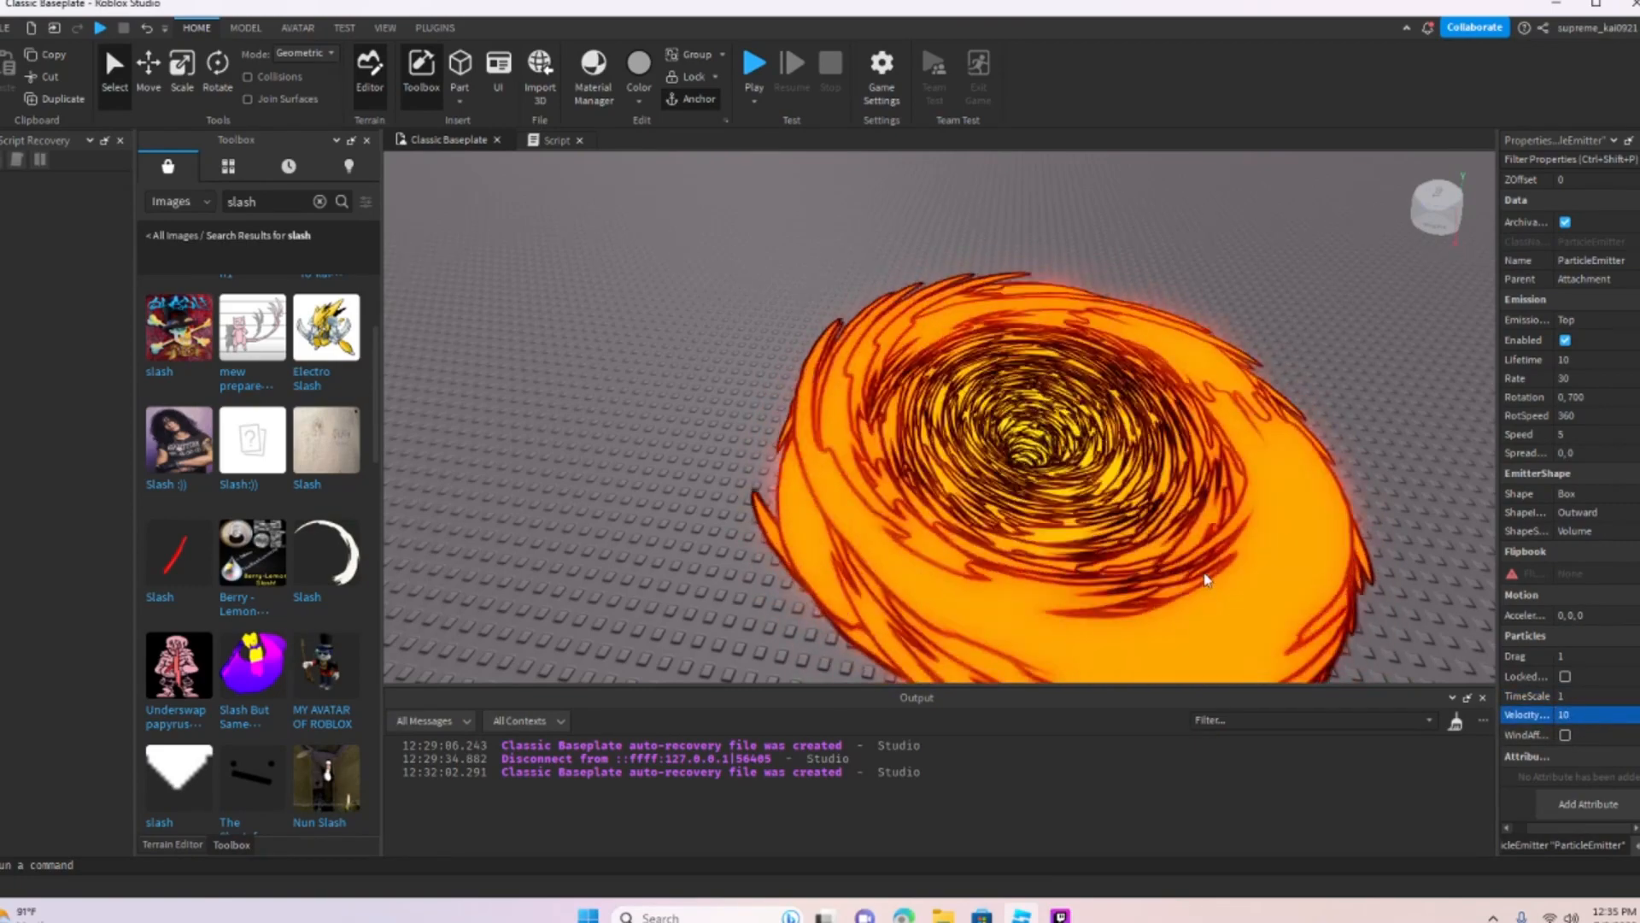
{"action": "right_click_drag", "start_coordinate": [1203, 573], "coordinate": [1281, 577]}
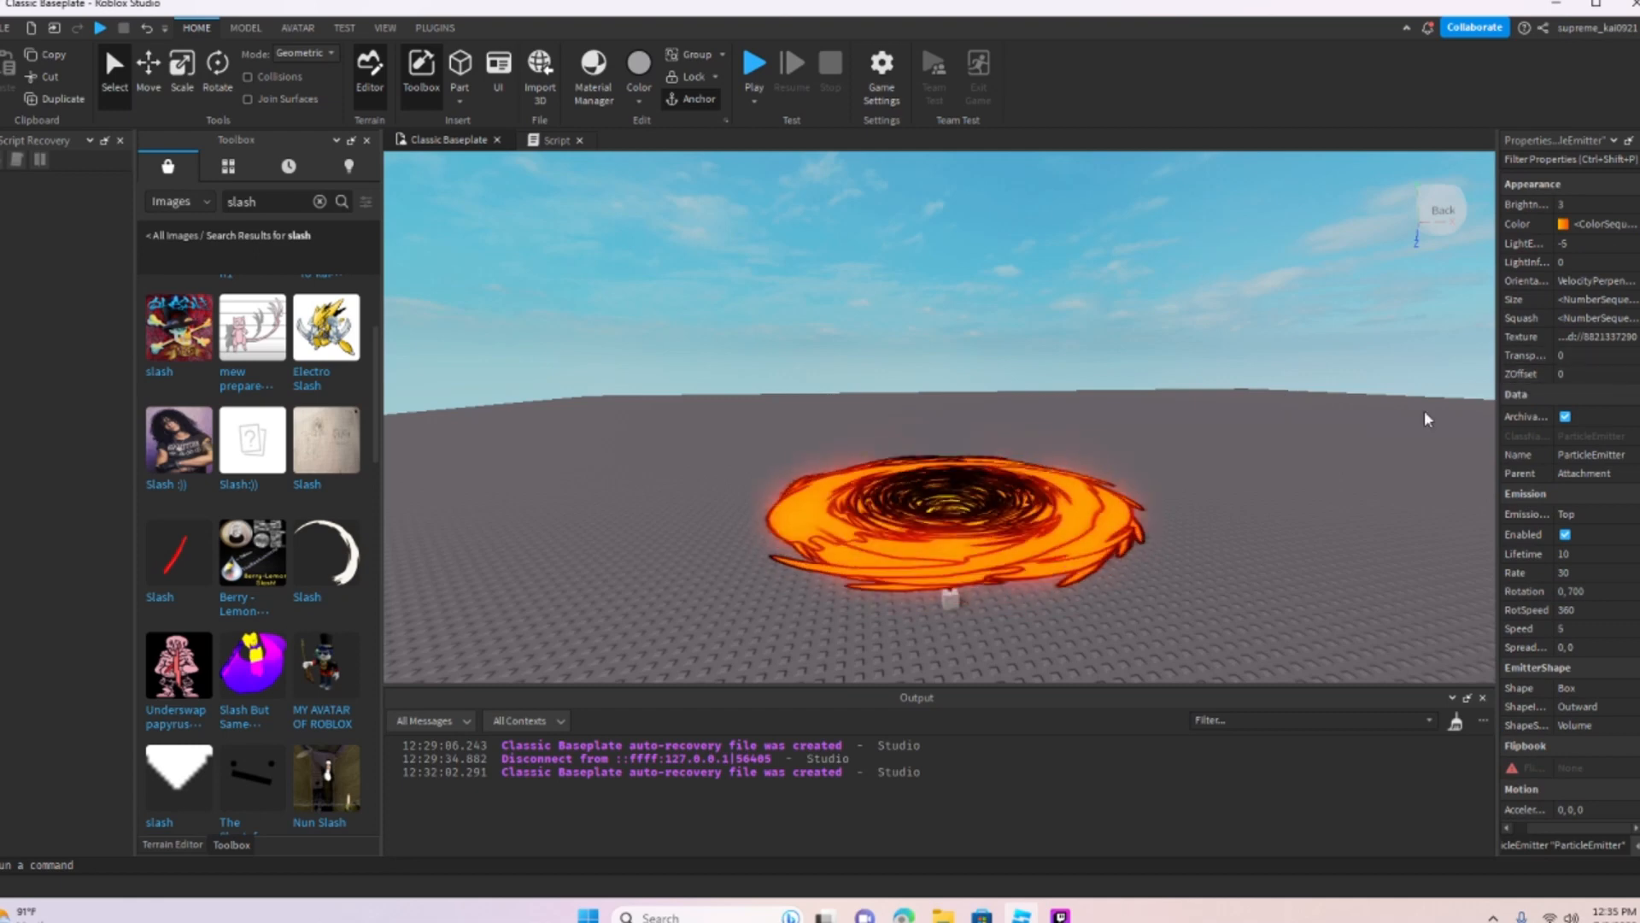
Step: Try a SpreadAngle of 50, 50 on the ParticleEmitter and view the effect from several angles and distances
{"action": "left_click", "coordinate": [1568, 647]}
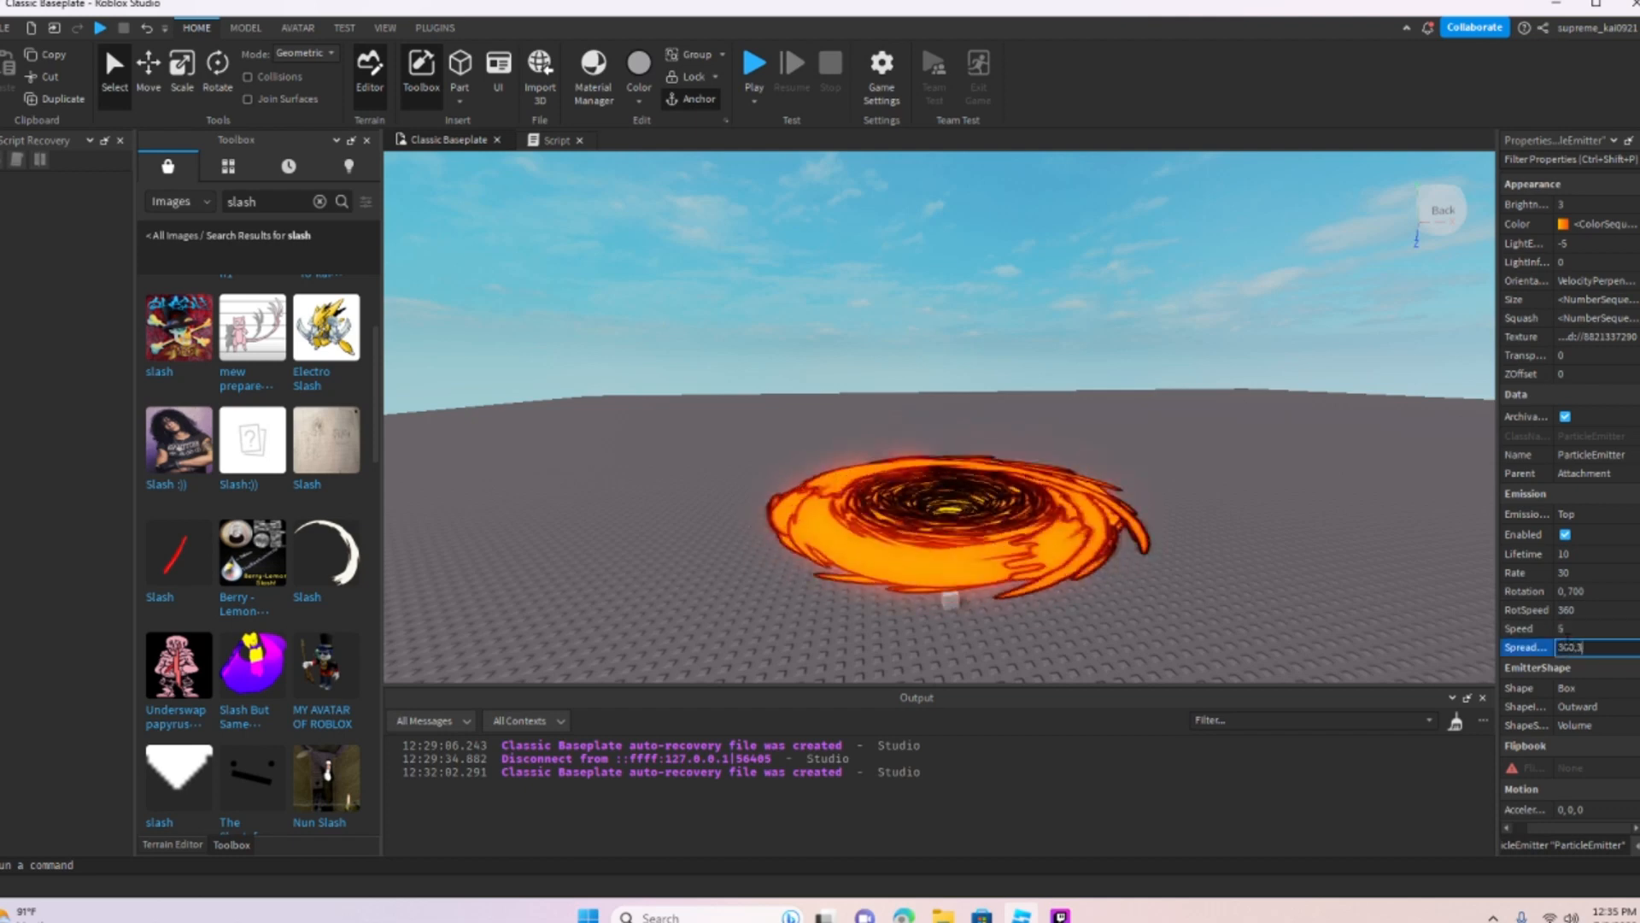
{"action": "key", "text": "w"}
{"action": "right_click_drag", "start_coordinate": [1196, 482], "coordinate": [1239, 485]}
{"action": "key", "text": "s"}
{"action": "key", "text": "w"}
{"action": "key", "text": "s"}
{"action": "key", "text": "w"}
{"action": "key", "text": "s"}
{"action": "key", "text": "w"}
{"action": "key", "text": "w"}
{"action": "key", "text": "s"}
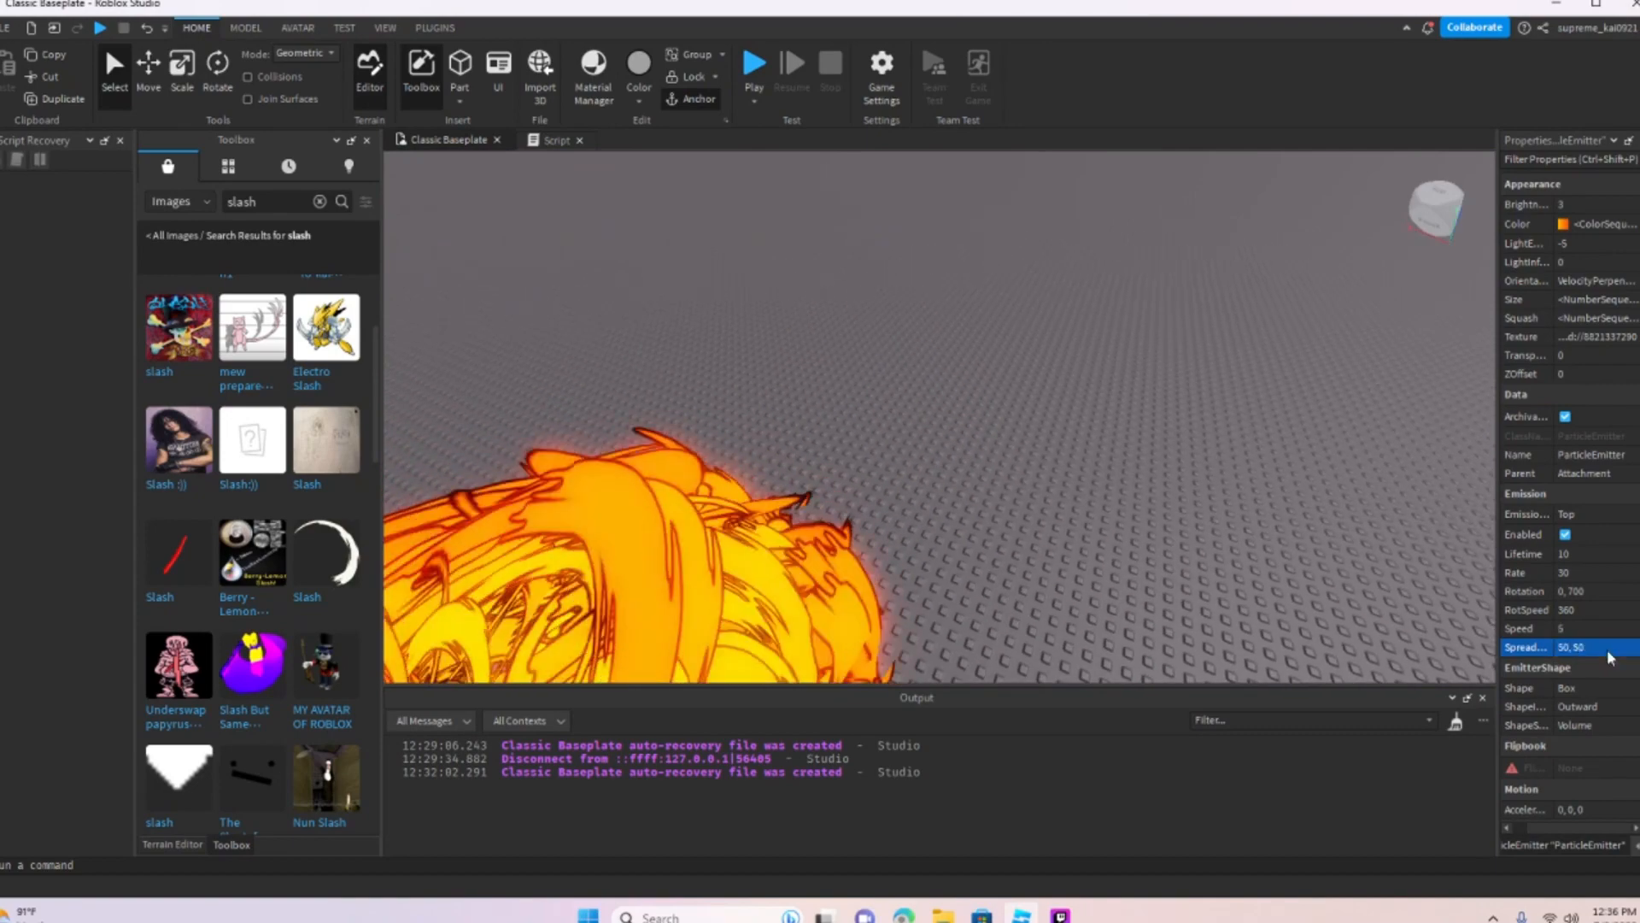
{"action": "scroll", "coordinate": [911, 380], "scroll_direction": "down", "scroll_amount": 4}
{"action": "right_click_drag", "start_coordinate": [912, 380], "coordinate": [920, 383]}
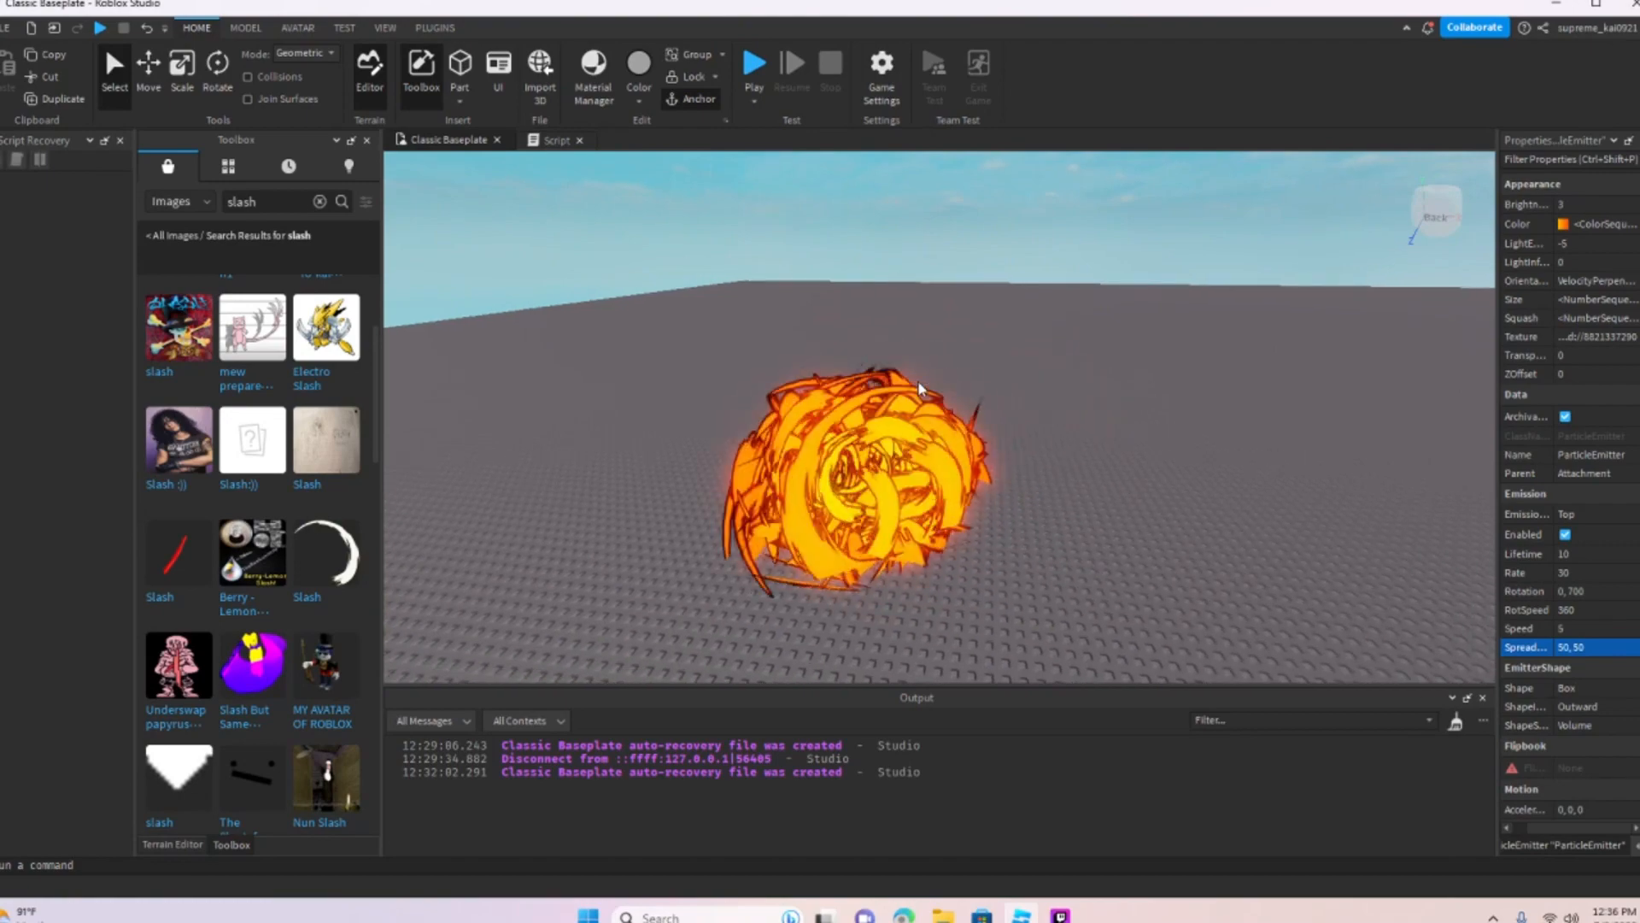
{"action": "right_click_drag", "start_coordinate": [919, 386], "coordinate": [971, 398]}
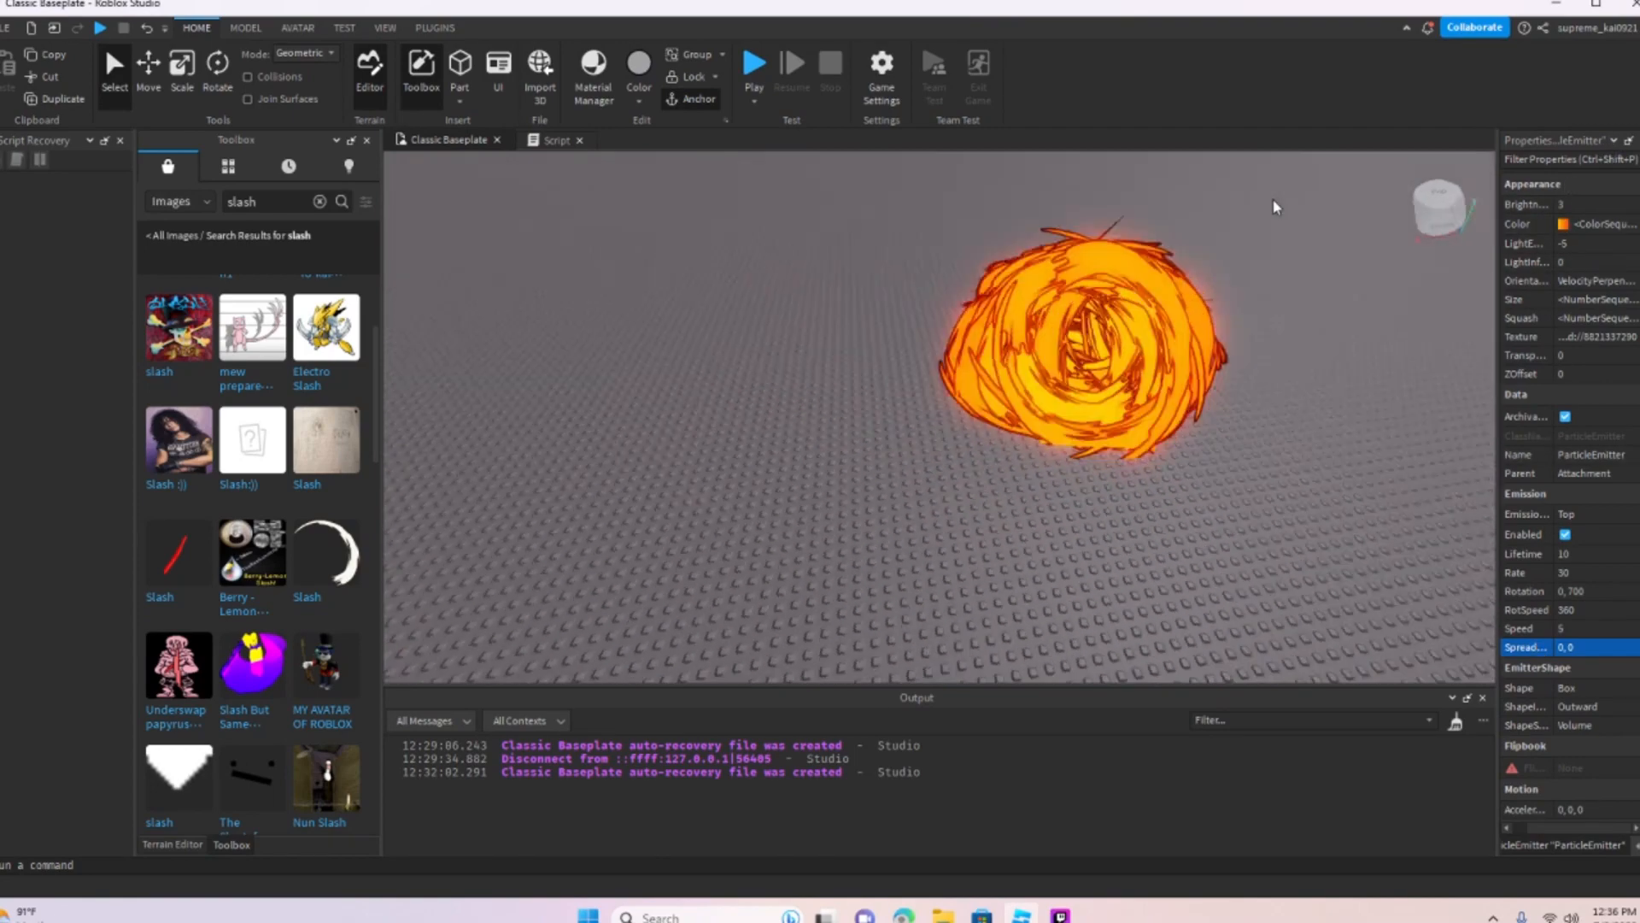
Step: Restore the ParticleEmitter's SpreadAngle to 0, 0 and view the swirl from different angles and distances
{"action": "right_click_drag", "start_coordinate": [1274, 206], "coordinate": [1273, 202]}
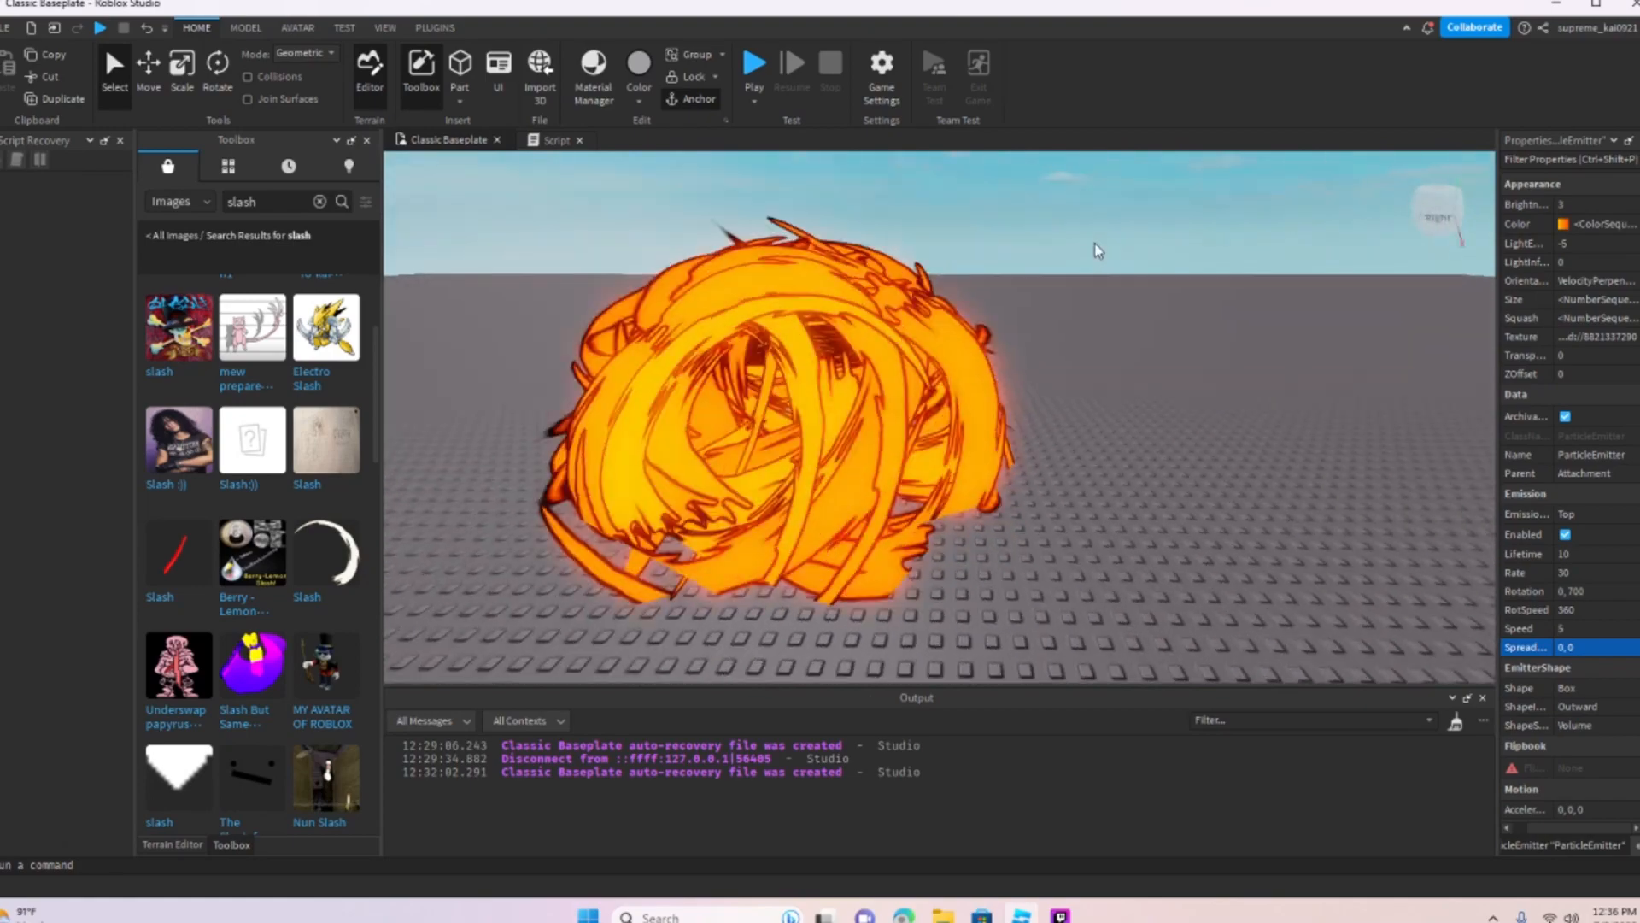
{"action": "scroll", "coordinate": [1524, 707], "scroll_direction": "down", "scroll_amount": 3}
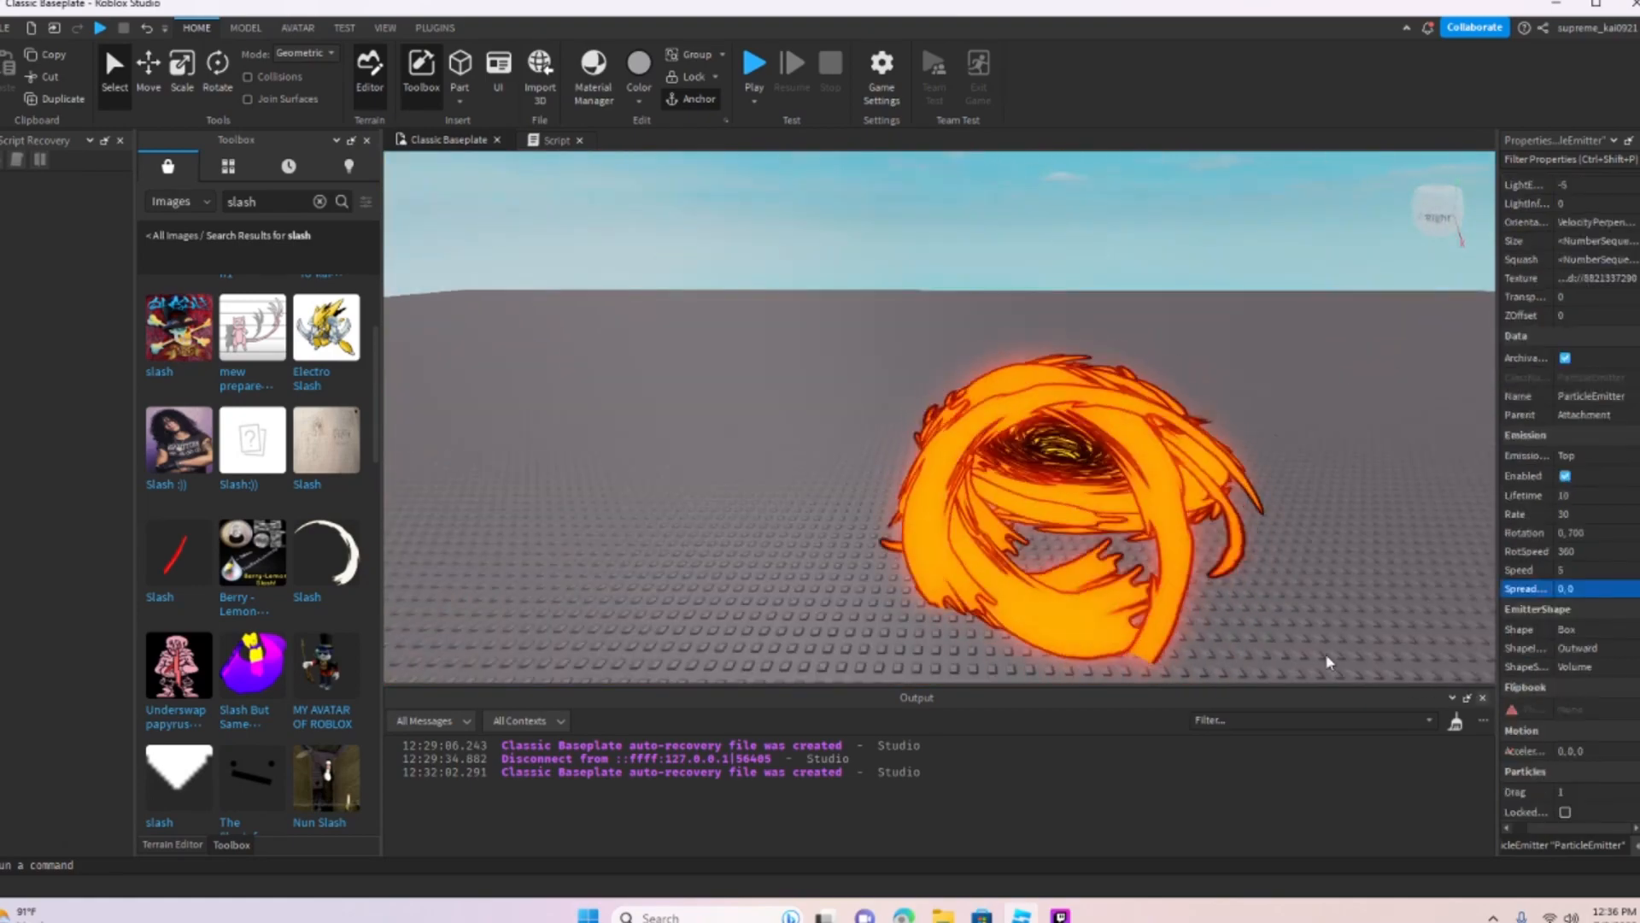
{"action": "right_click_drag", "start_coordinate": [1194, 631], "coordinate": [1194, 611]}
{"action": "key", "text": "w"}
{"action": "key", "text": "w"}
{"action": "key", "text": "w"}
{"action": "key", "text": "s"}
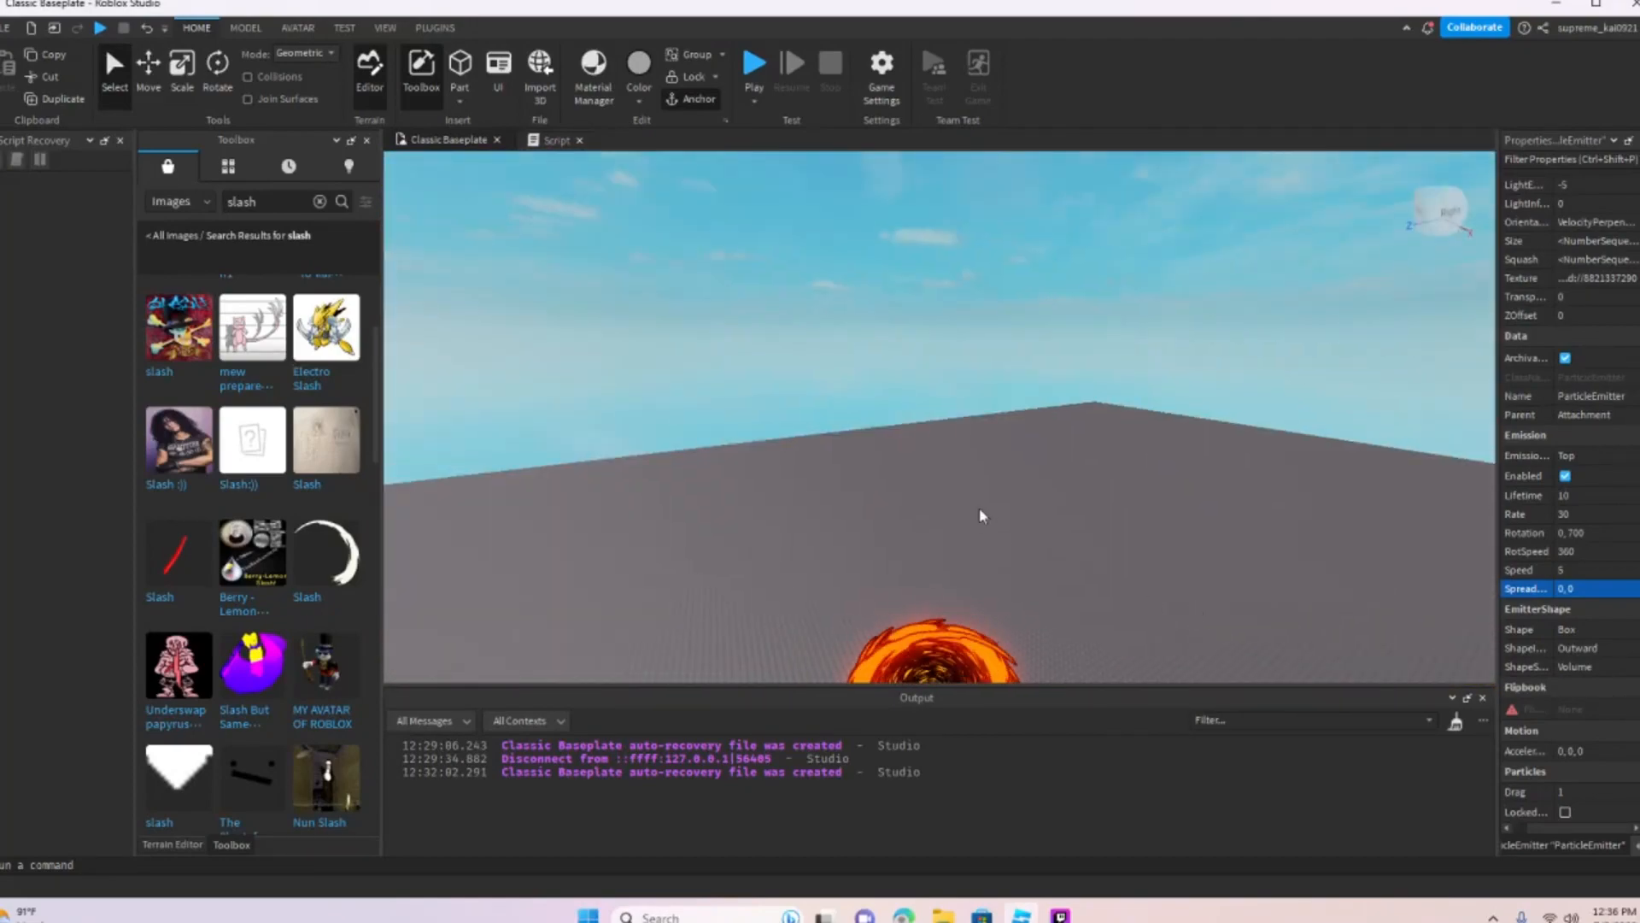
{"action": "right_click_drag", "start_coordinate": [980, 509], "coordinate": [980, 509]}
{"action": "key", "text": "w"}
{"action": "key", "text": "w"}
{"action": "key", "text": "s"}
{"action": "key", "text": "s"}
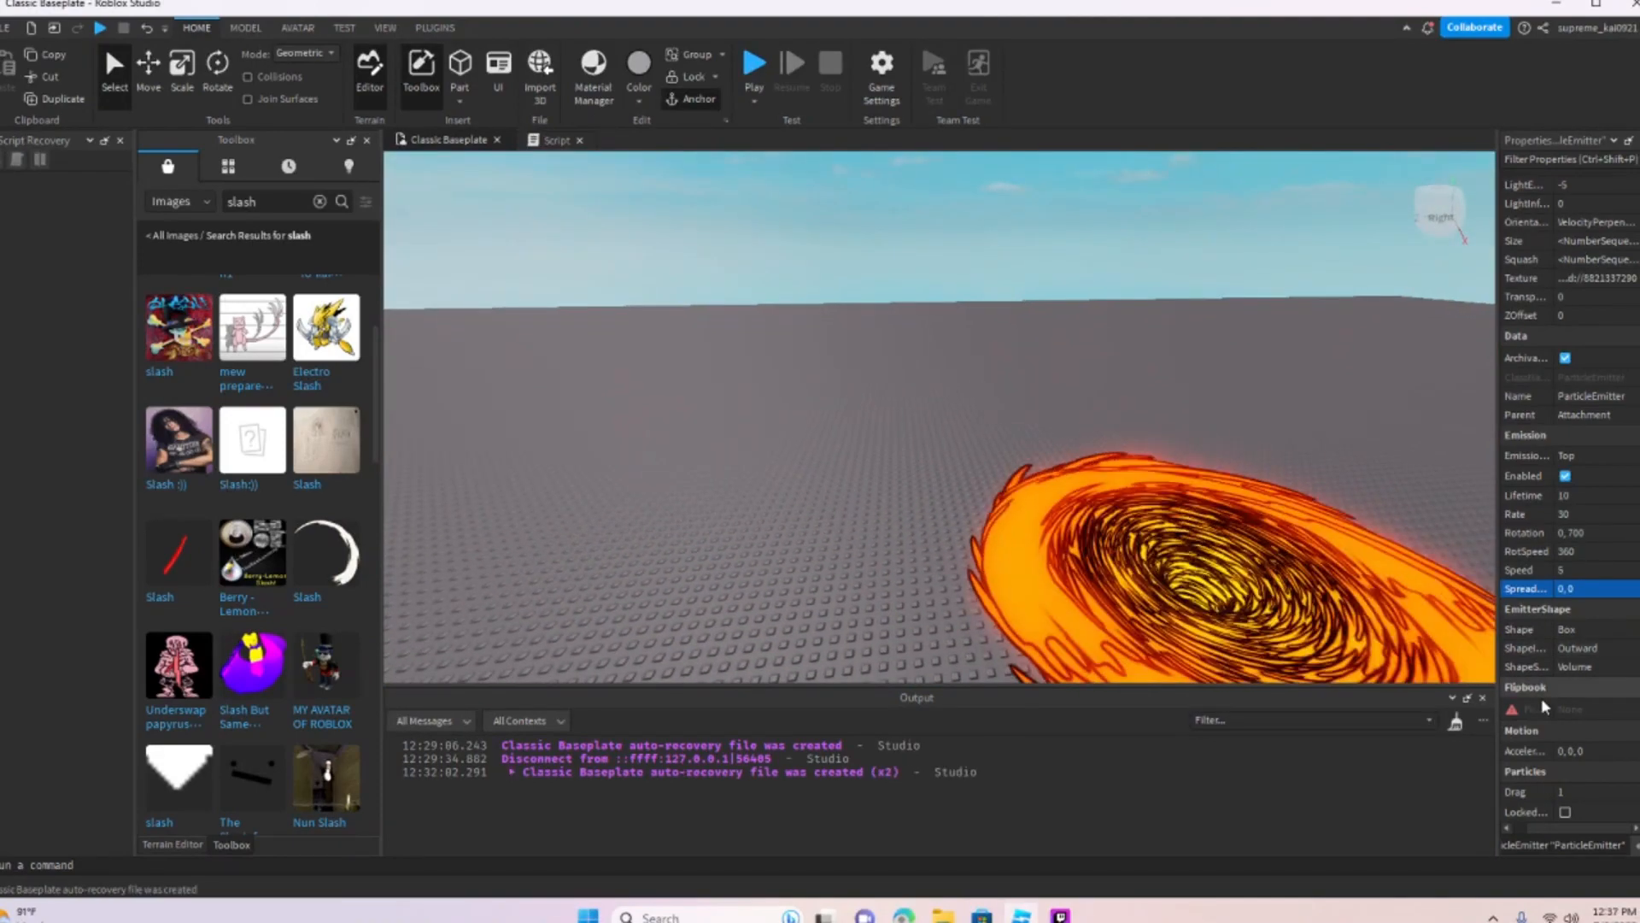
Step: Try the Back EmissionDirection on the ParticleEmitter and view the effect from the side and from above
{"action": "scroll", "coordinate": [1565, 708], "scroll_direction": "down", "scroll_amount": 3}
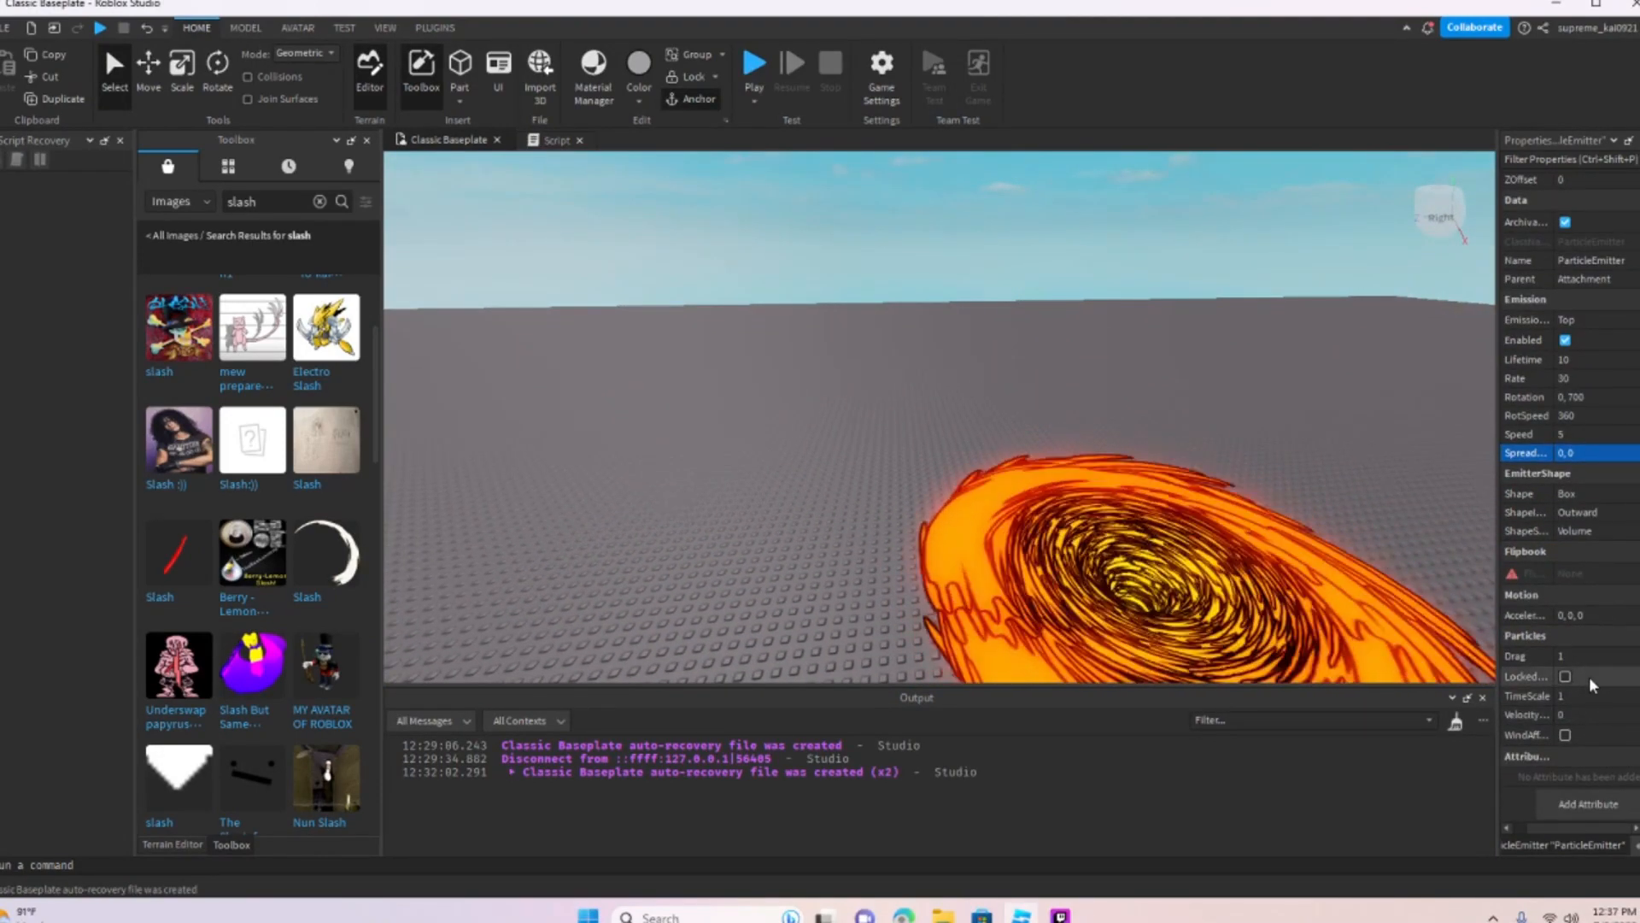
{"action": "scroll", "coordinate": [1568, 606], "scroll_direction": "up", "scroll_amount": 3}
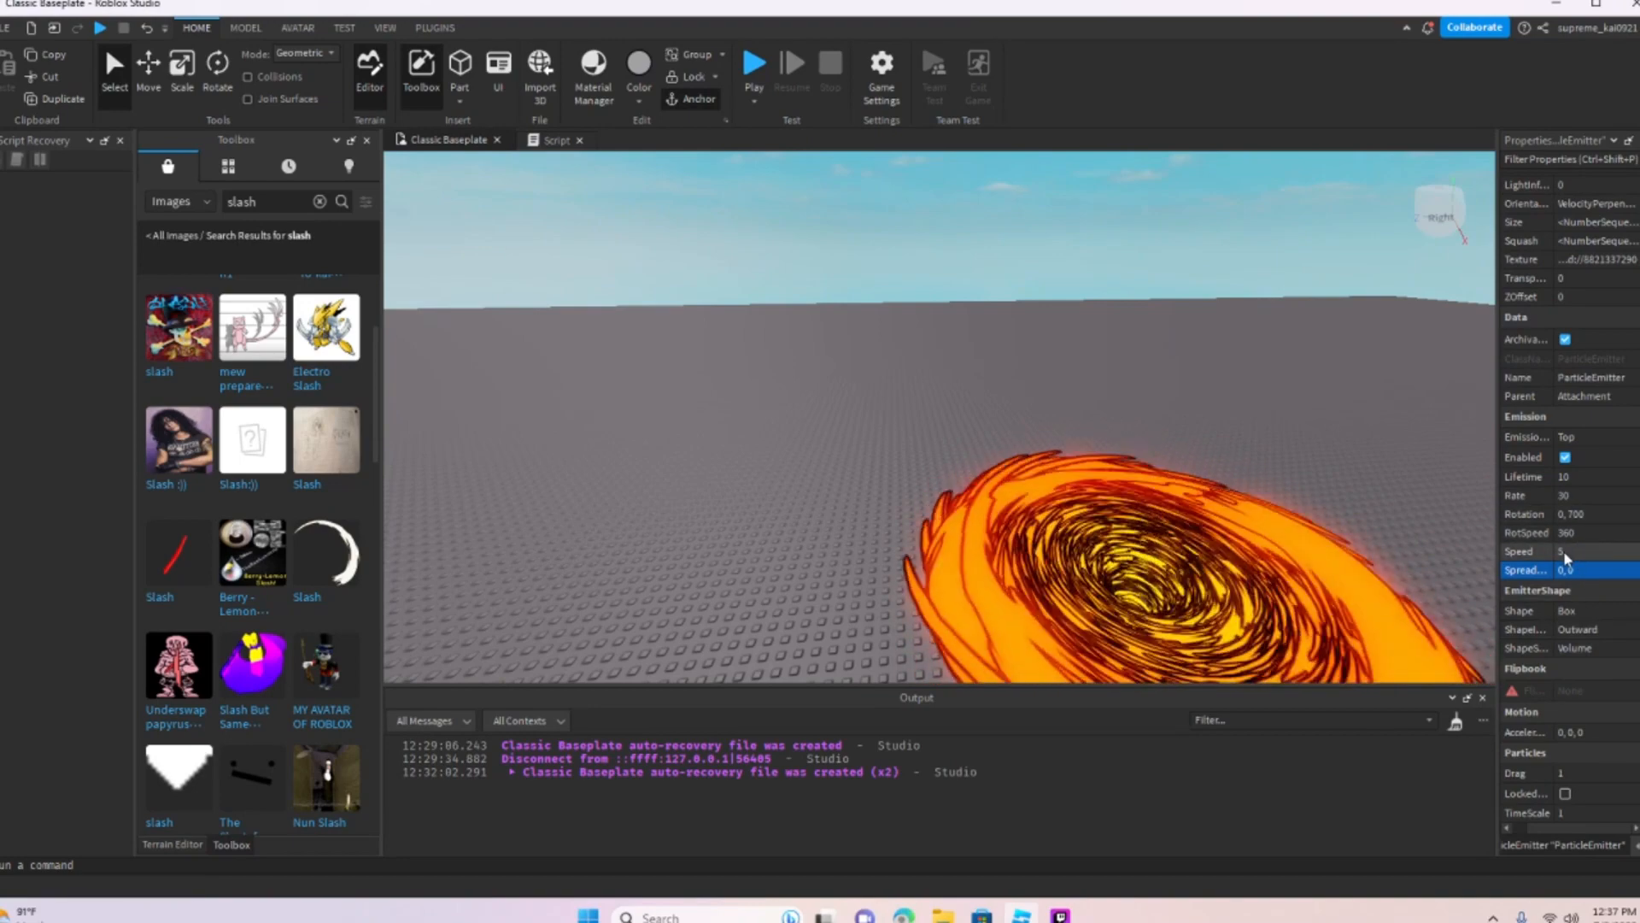
{"action": "left_click", "coordinate": [1576, 441]}
{"action": "left_click", "coordinate": [1575, 443]}
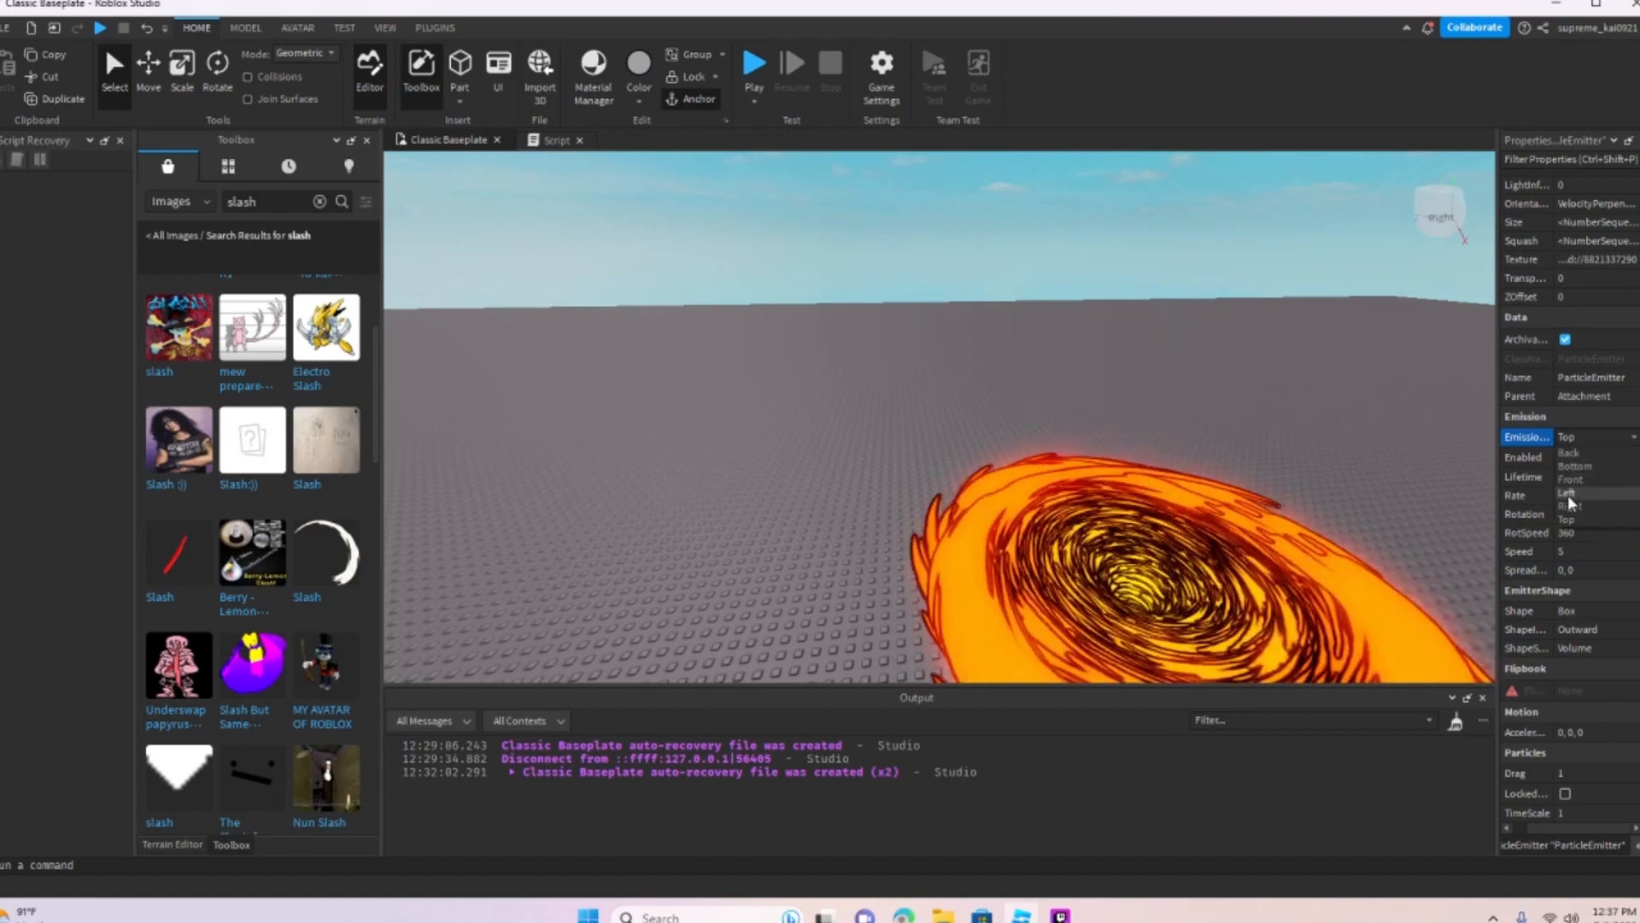
{"action": "left_click", "coordinate": [1589, 456]}
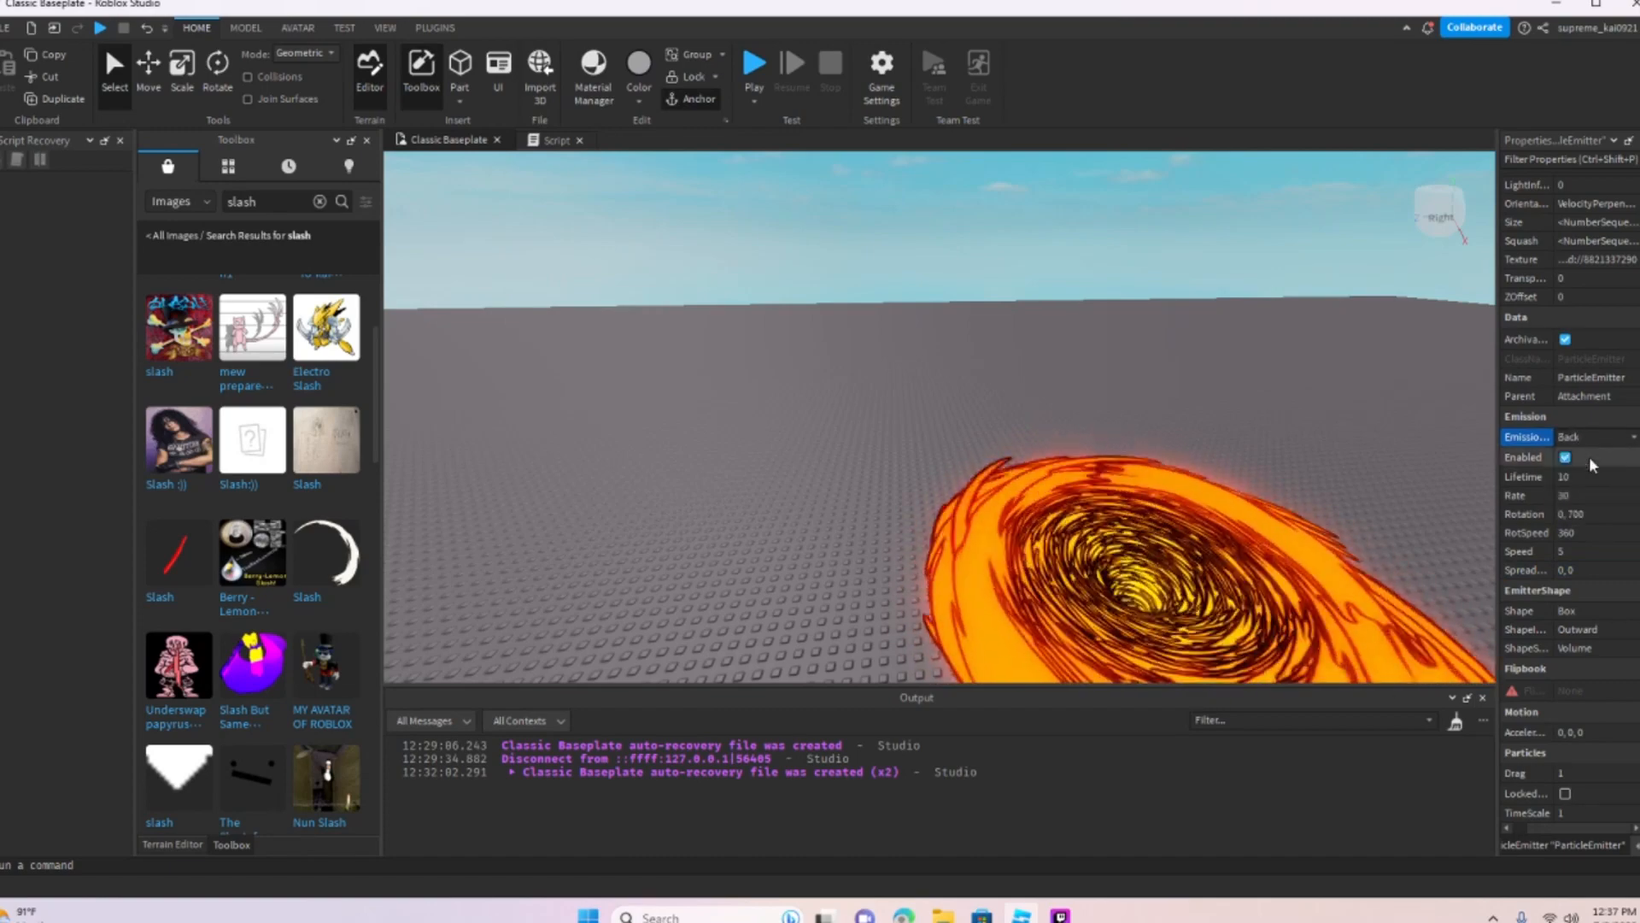
{"action": "right_click_drag", "start_coordinate": [1244, 554], "coordinate": [1243, 554]}
{"action": "scroll", "coordinate": [1456, 547], "scroll_direction": "down", "scroll_amount": 3}
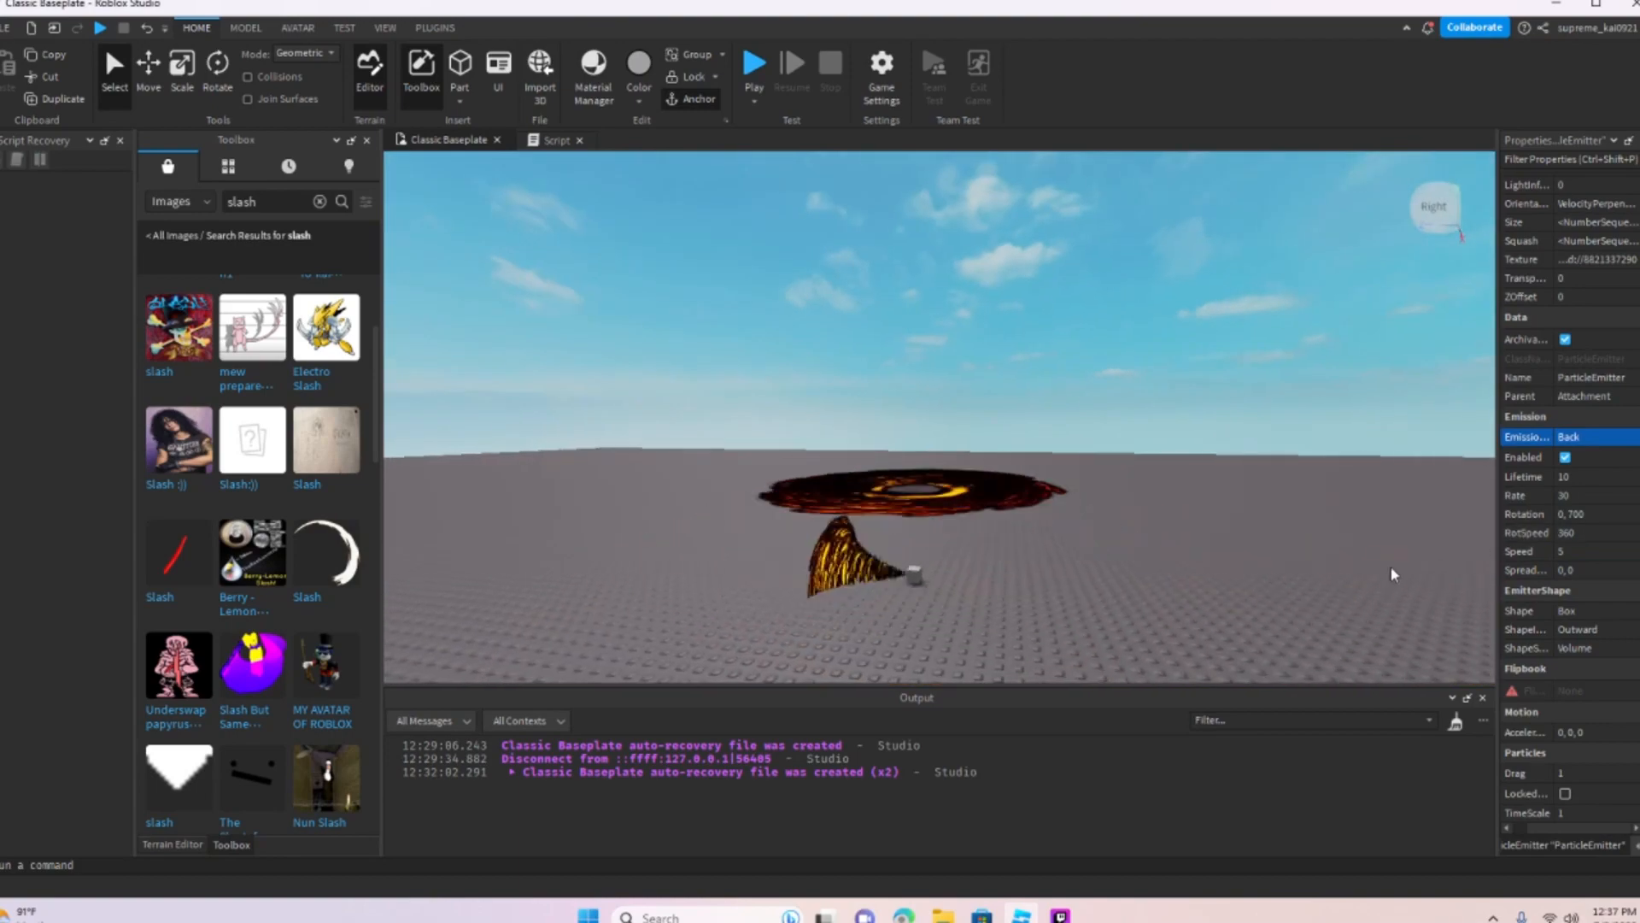
{"action": "right_click_drag", "start_coordinate": [1391, 567], "coordinate": [1379, 571]}
{"action": "scroll", "coordinate": [1378, 571], "scroll_direction": "up", "scroll_amount": 4}
{"action": "scroll", "coordinate": [1378, 570], "scroll_direction": "down", "scroll_amount": 5}
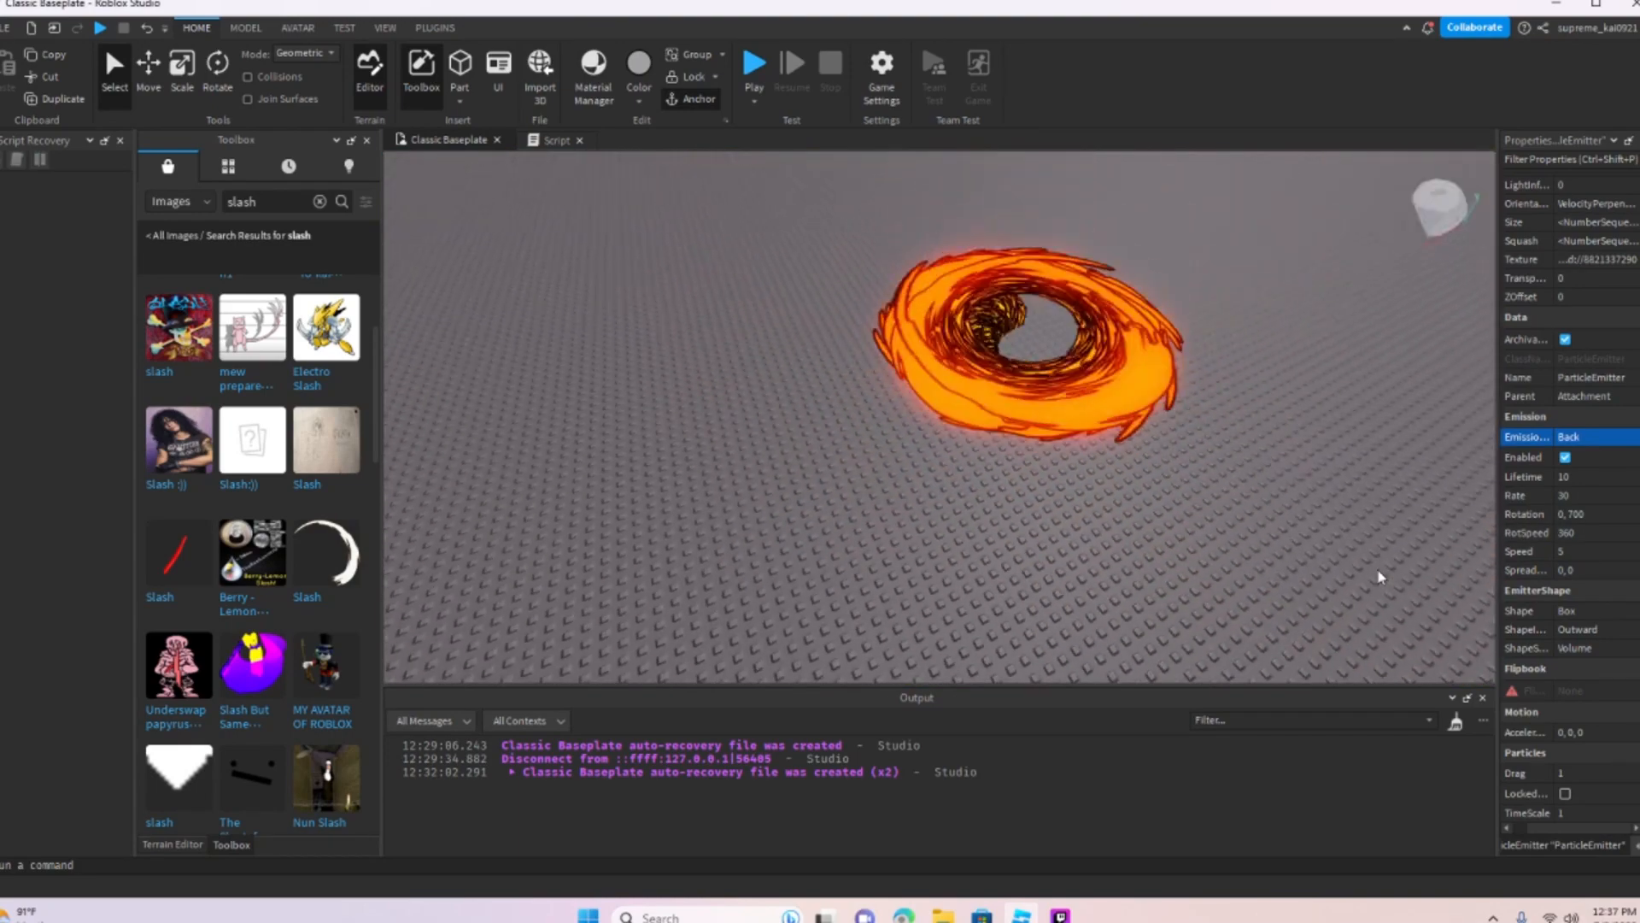
{"action": "scroll", "coordinate": [1210, 459], "scroll_direction": "up", "scroll_amount": 6}
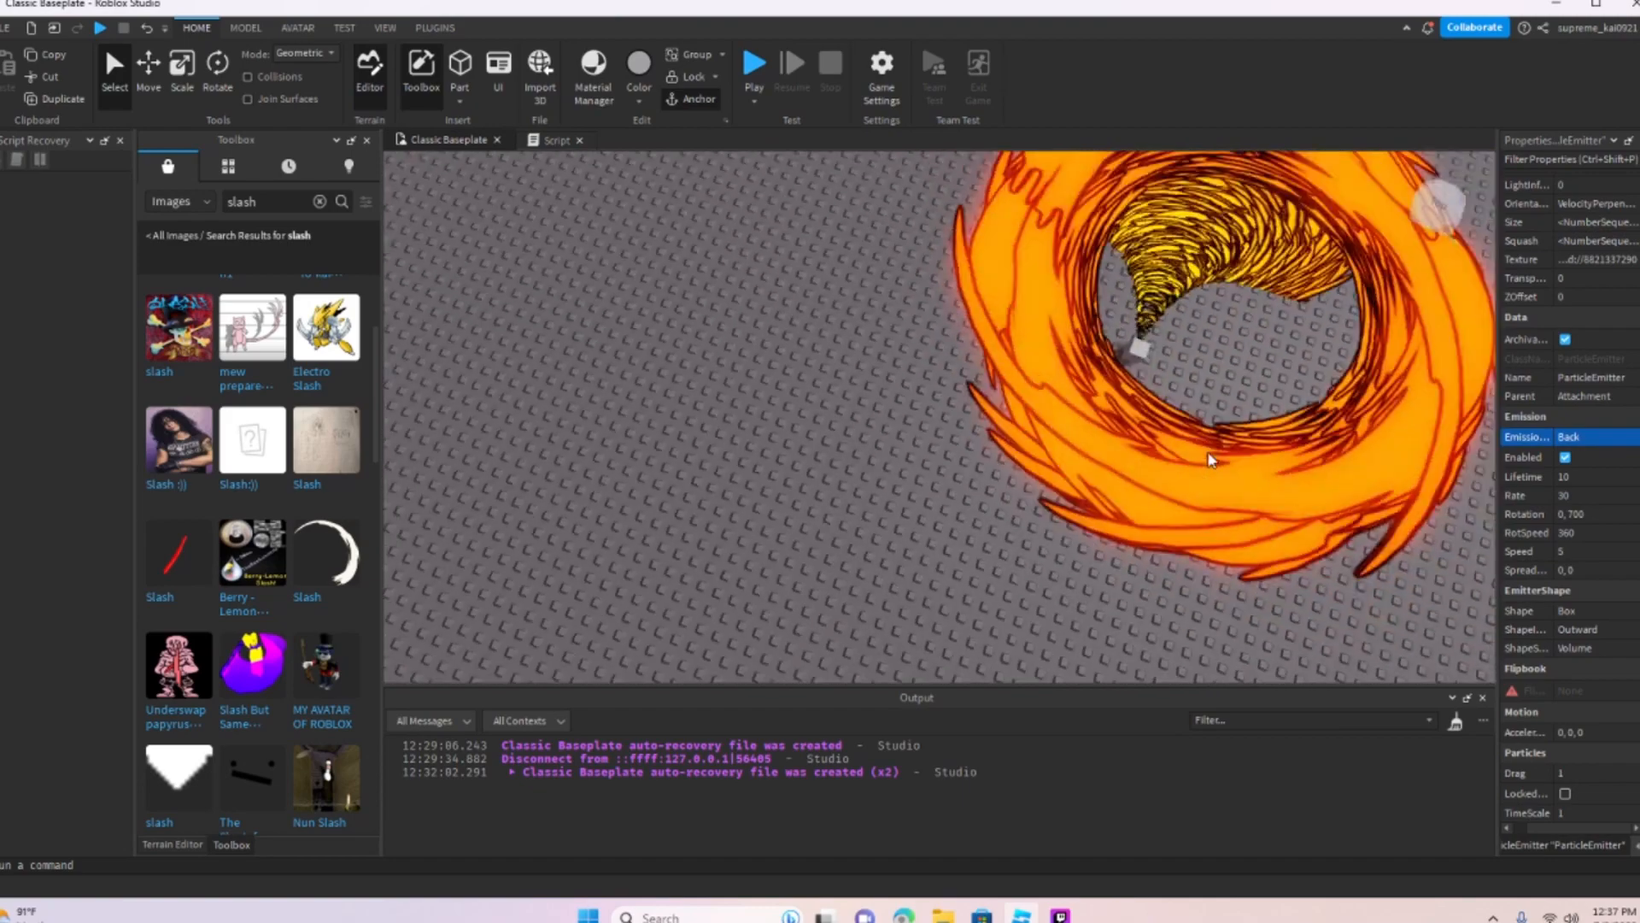
{"action": "right_click_drag", "start_coordinate": [1208, 453], "coordinate": [1208, 451]}
{"action": "scroll", "coordinate": [1208, 451], "scroll_direction": "up", "scroll_amount": 4}
{"action": "scroll", "coordinate": [1210, 452], "scroll_direction": "down", "scroll_amount": 6}
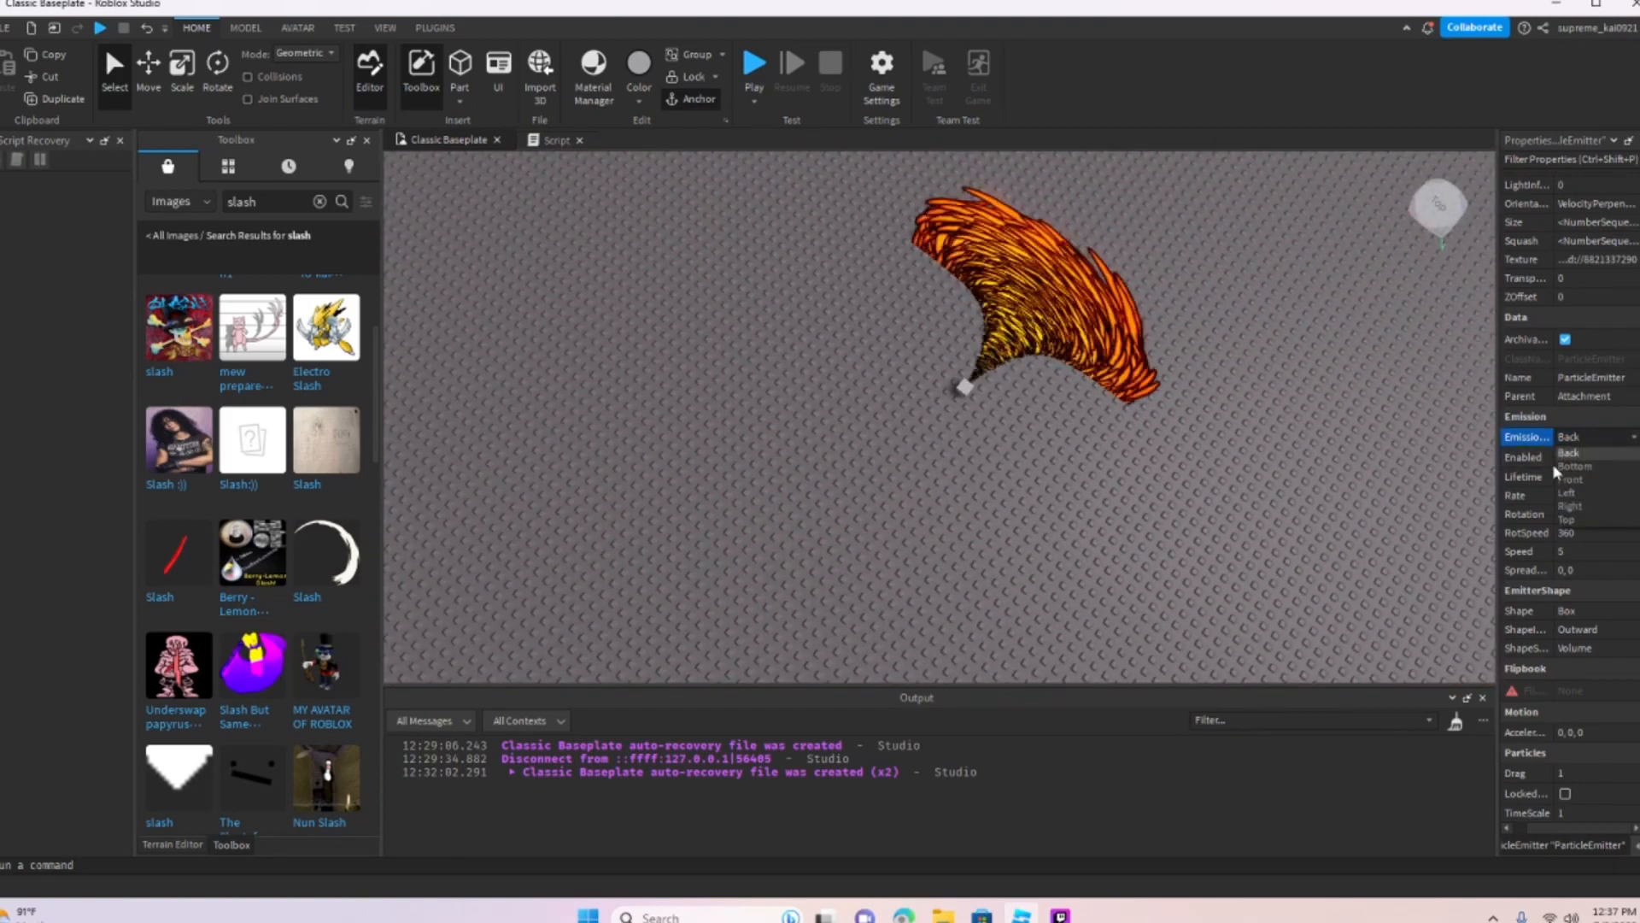
Step: Return the ParticleEmitter's EmissionDirection to Top and inspect the swirl at close and far distances
{"action": "left_click", "coordinate": [1567, 519]}
{"action": "scroll", "coordinate": [1364, 464], "scroll_direction": "up", "scroll_amount": 5}
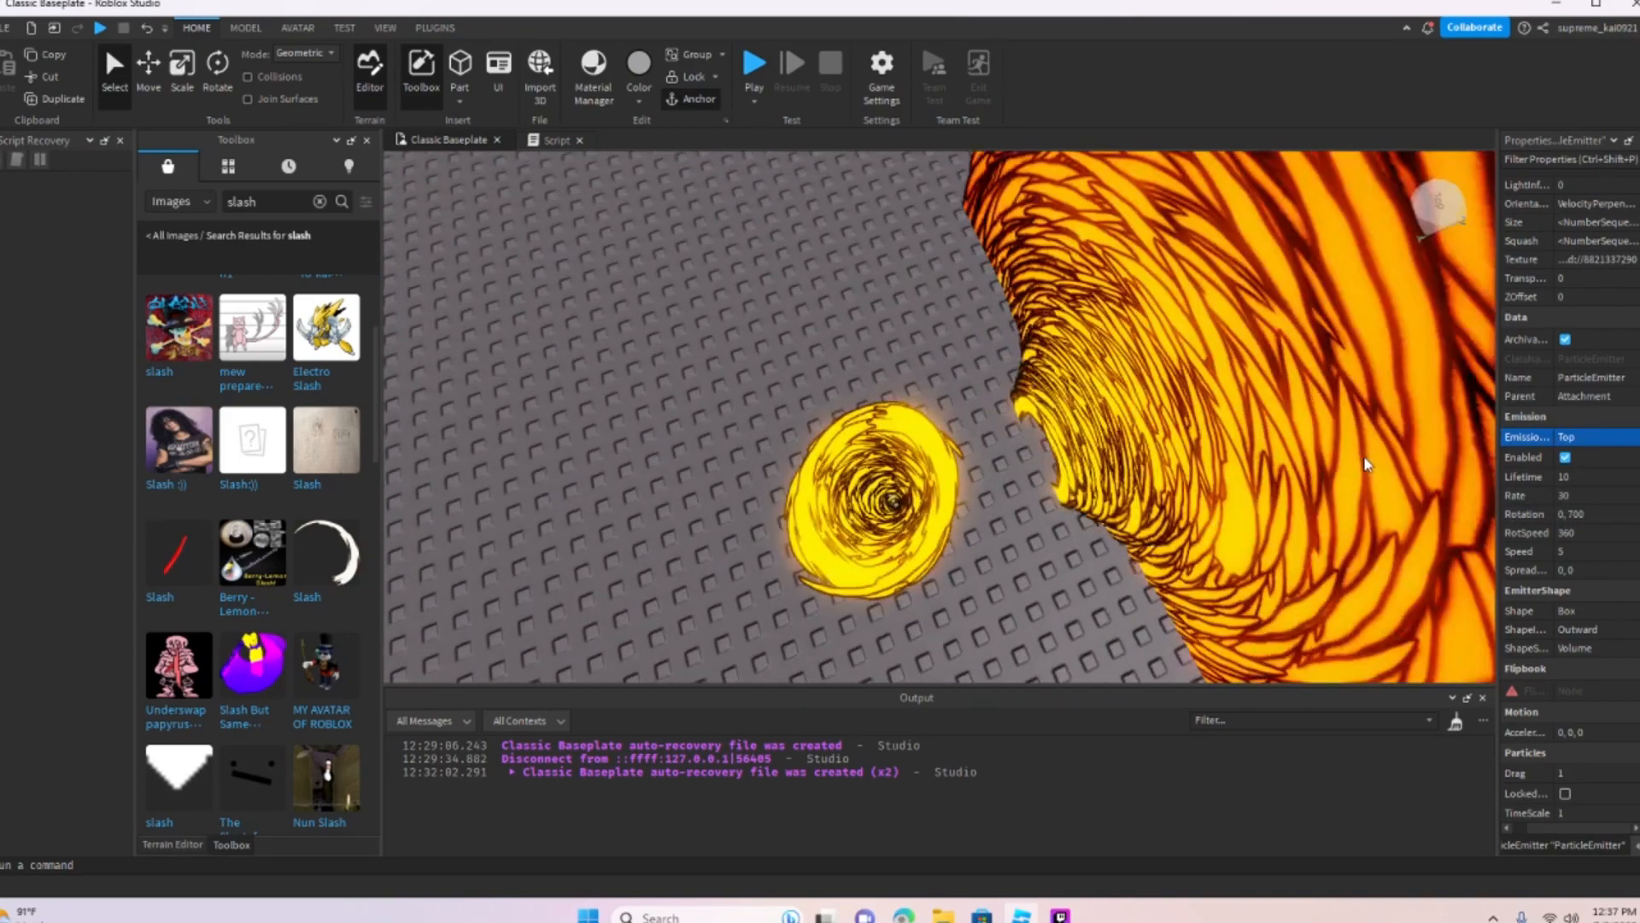
{"action": "right_click_drag", "start_coordinate": [1364, 464], "coordinate": [1364, 464]}
{"action": "scroll", "coordinate": [1365, 464], "scroll_direction": "down", "scroll_amount": 1}
{"action": "scroll", "coordinate": [1364, 464], "scroll_direction": "down", "scroll_amount": 5}
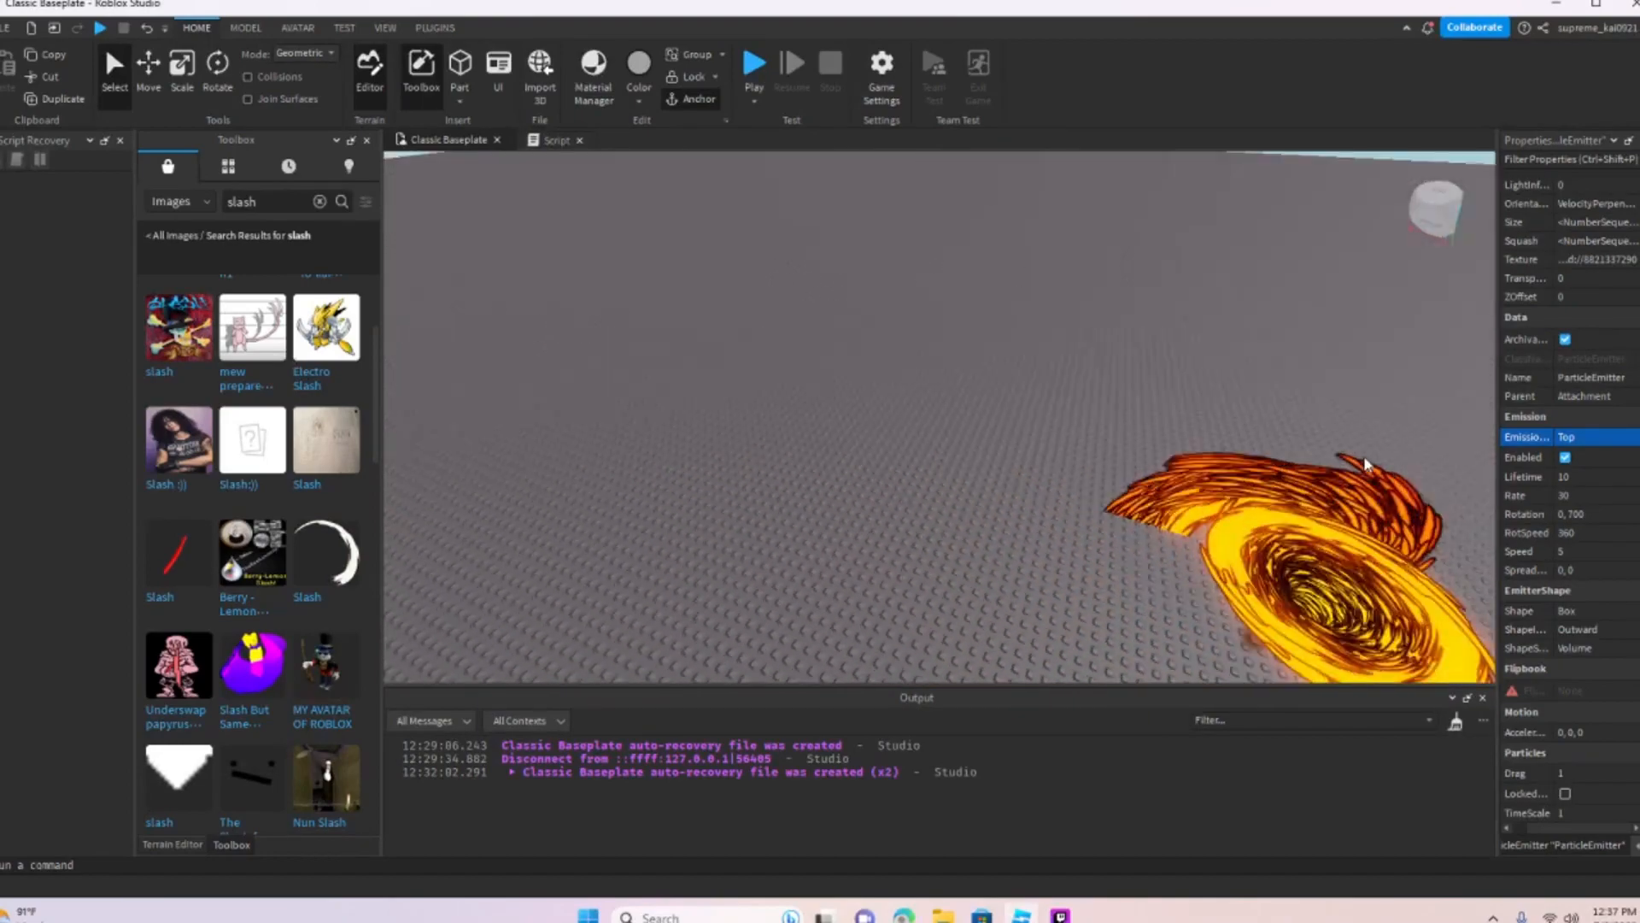
{"action": "scroll", "coordinate": [1364, 464], "scroll_direction": "up", "scroll_amount": 5}
{"action": "scroll", "coordinate": [1365, 464], "scroll_direction": "down", "scroll_amount": 5}
{"action": "scroll", "coordinate": [1365, 464], "scroll_direction": "up", "scroll_amount": 5}
{"action": "scroll", "coordinate": [1363, 464], "scroll_direction": "down", "scroll_amount": 4}
Step: Raise both ends of the ParticleEmitter's Transparency curve to 1 and add a keypoint of value 0 at time 0.494
{"action": "left_click", "coordinate": [1585, 278]}
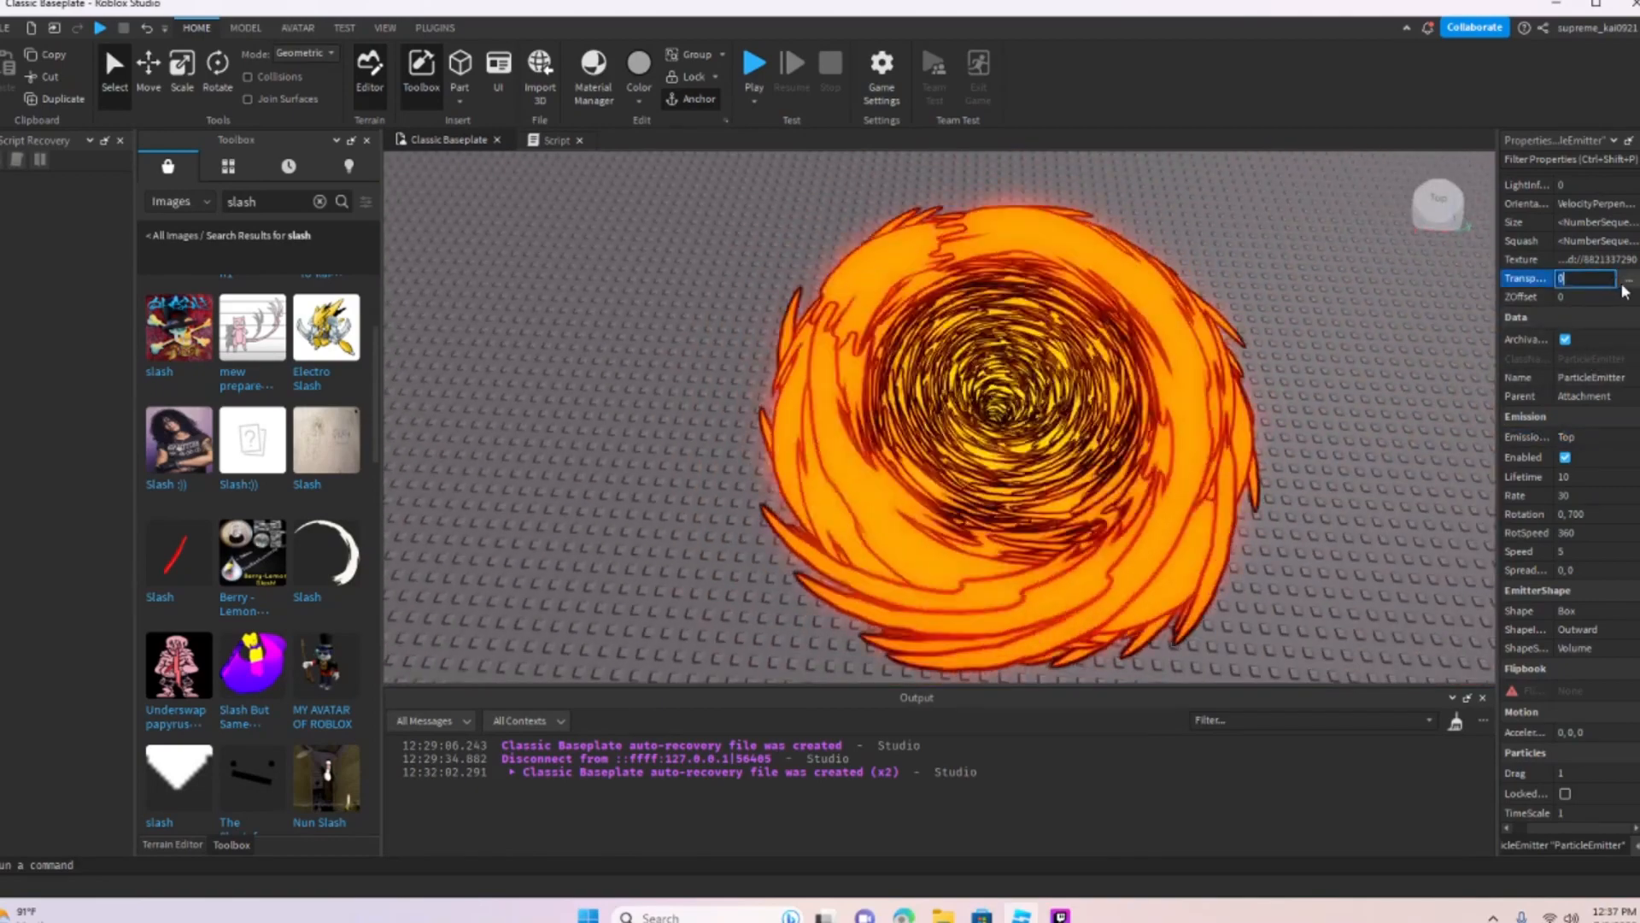
{"action": "left_click", "coordinate": [1626, 282]}
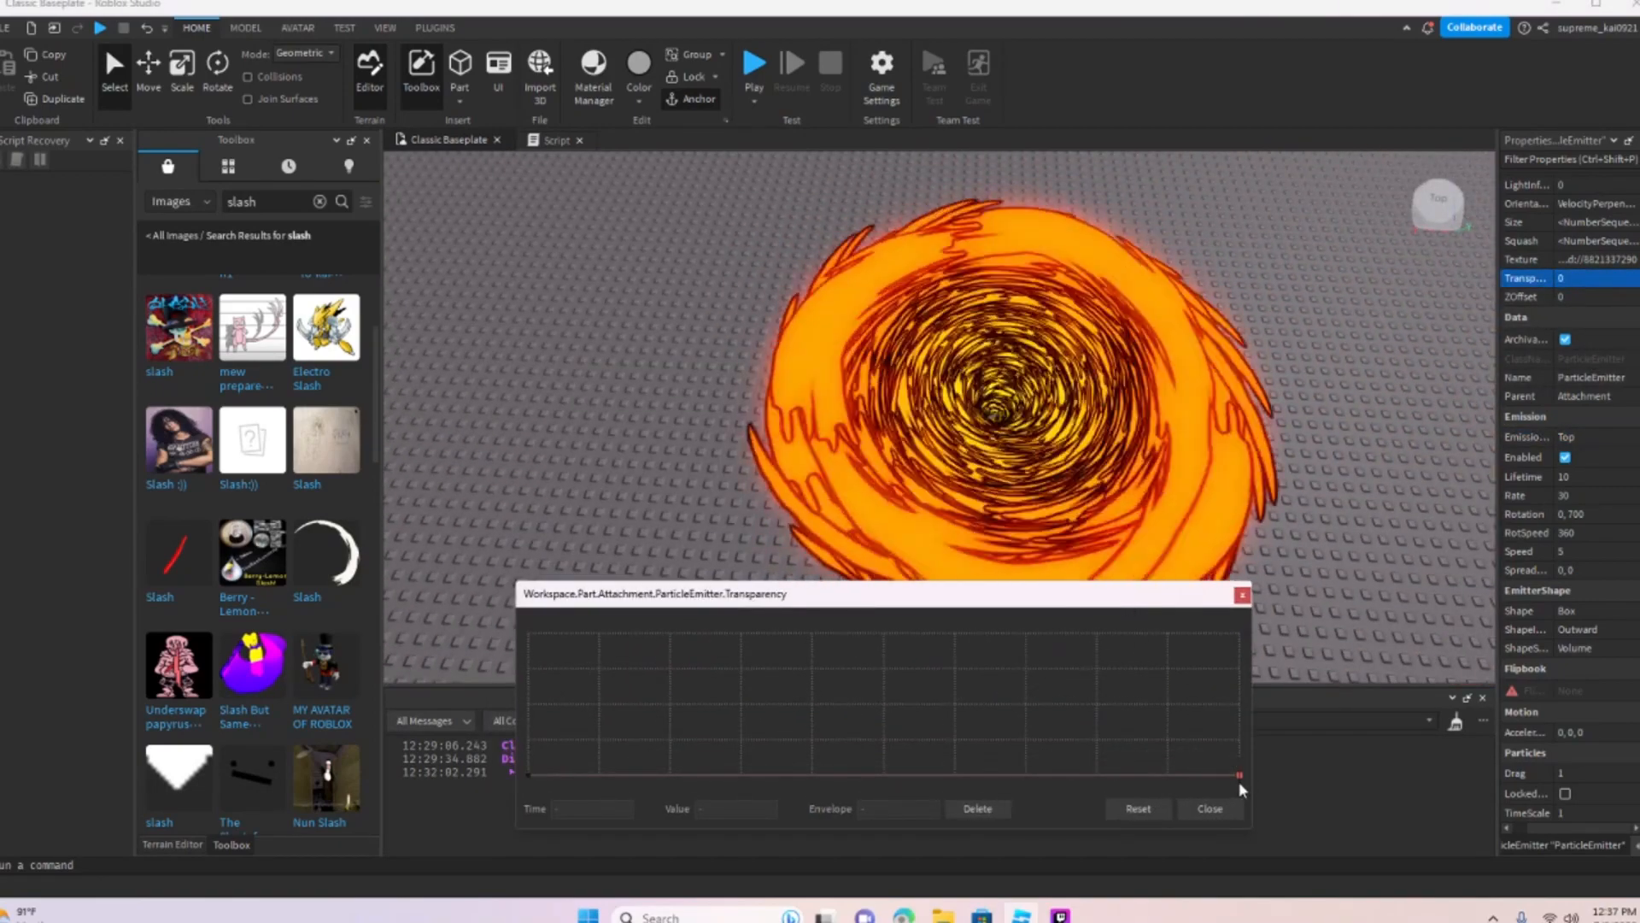
{"action": "left_click_drag", "start_coordinate": [1239, 778], "coordinate": [1239, 633]}
{"action": "left_click_drag", "start_coordinate": [527, 774], "coordinate": [528, 633]}
{"action": "left_click_drag", "start_coordinate": [878, 724], "coordinate": [911, 833]}
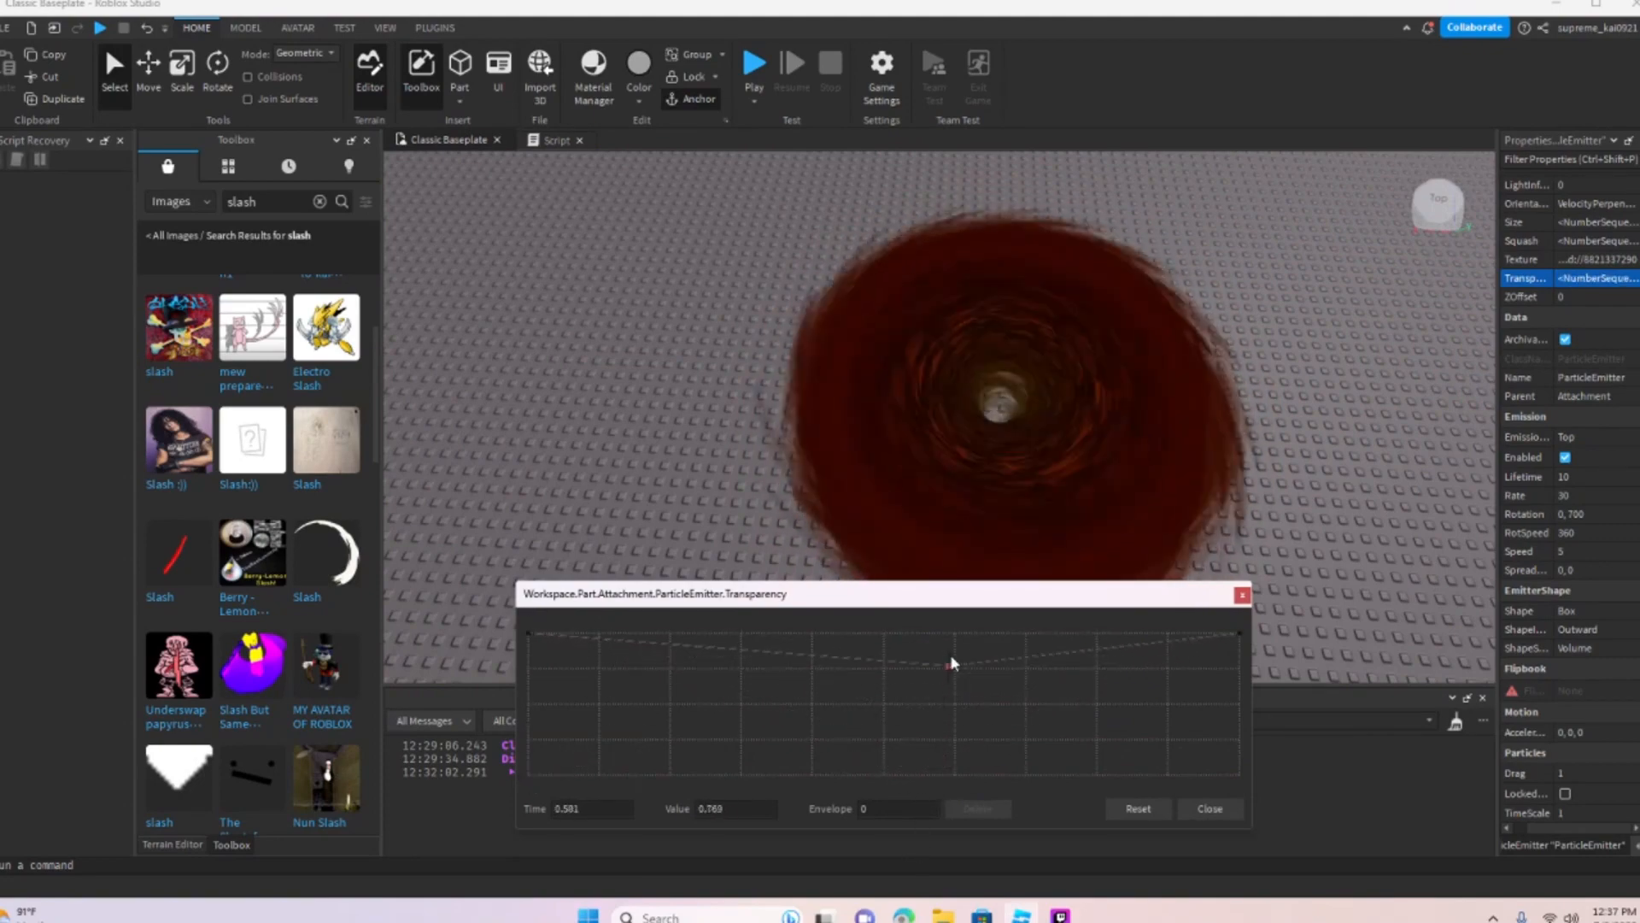
{"action": "left_click_drag", "start_coordinate": [951, 663], "coordinate": [895, 817]}
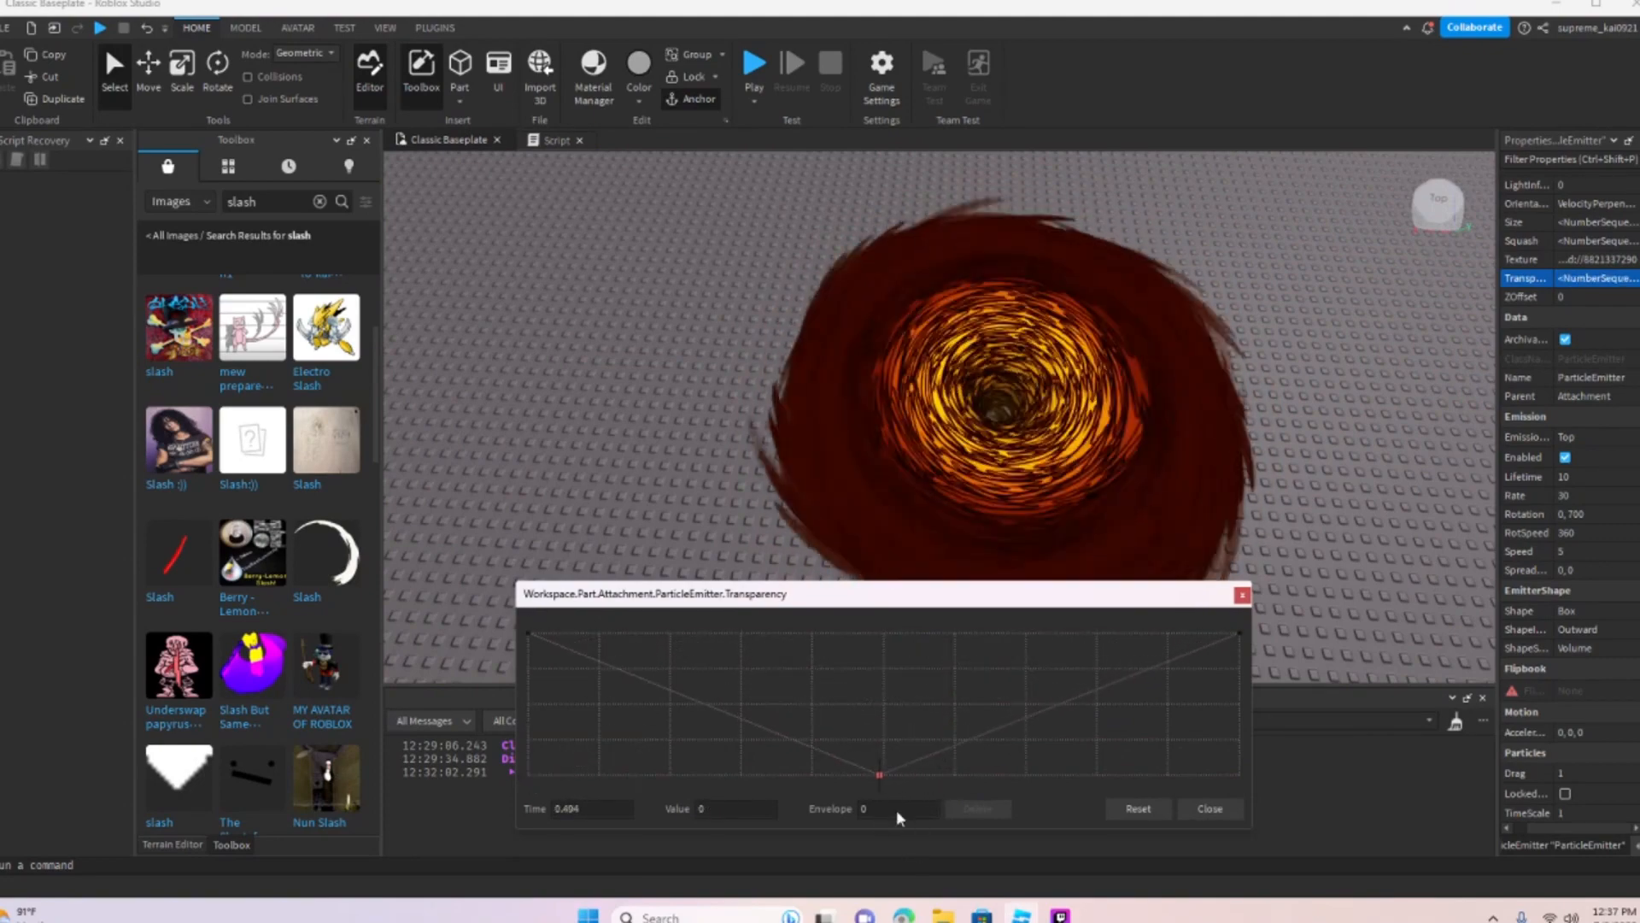
Step: Delete the middle keypoint of the Transparency curve, lower its end keypoint to 0 and inspect the swirl
{"action": "left_click", "coordinate": [974, 809]}
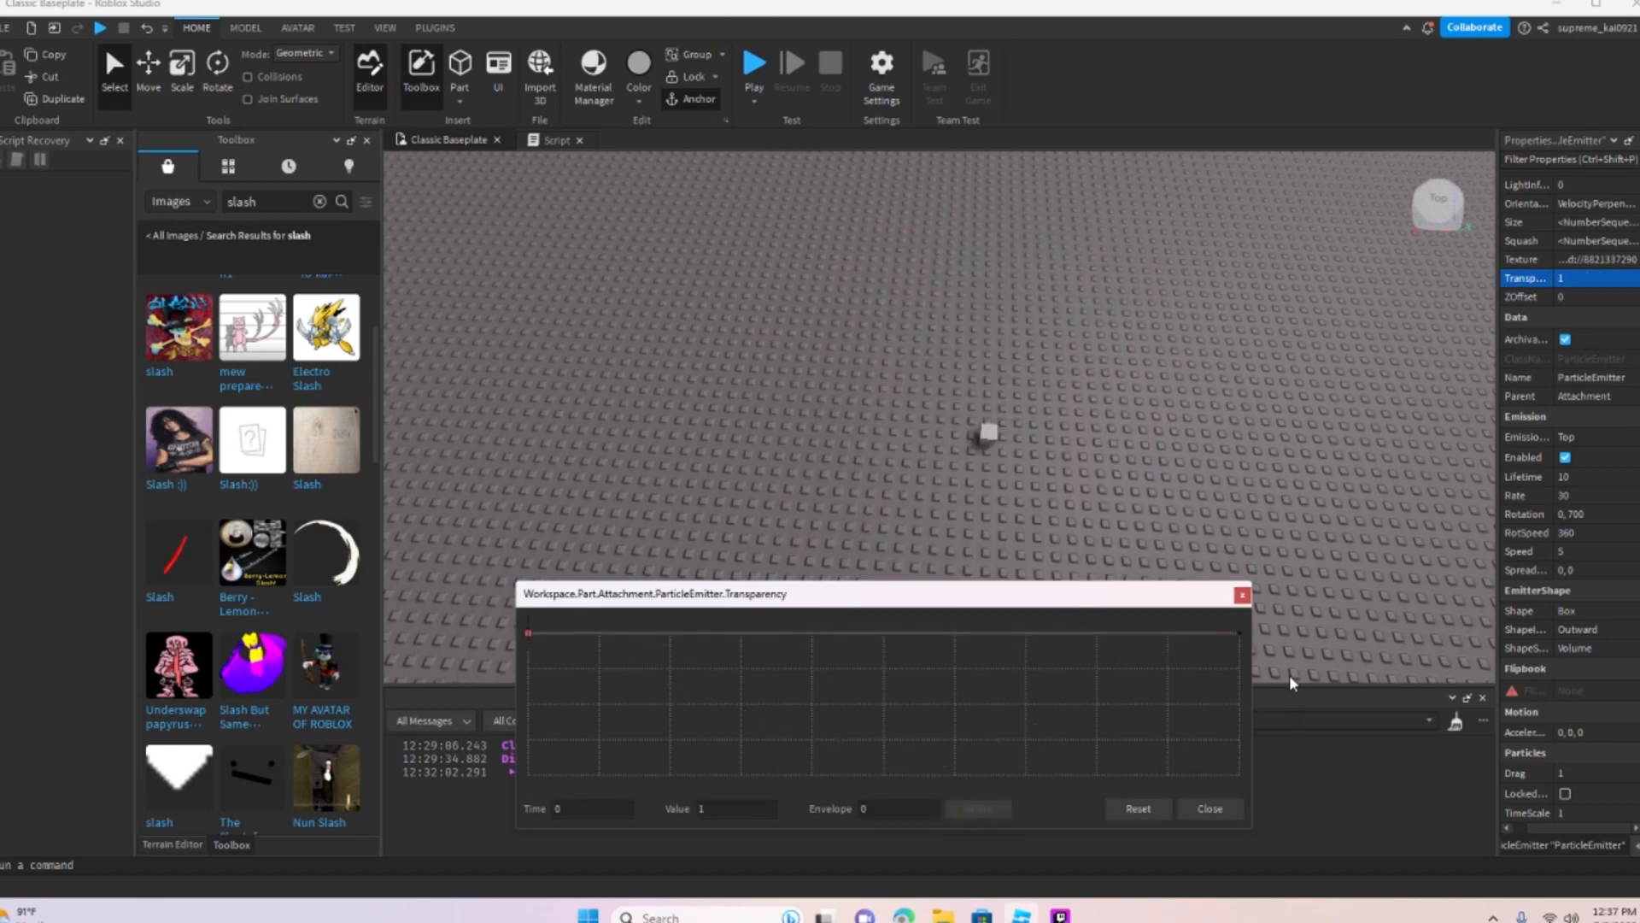
{"action": "left_click_drag", "start_coordinate": [1239, 636], "coordinate": [1239, 827]}
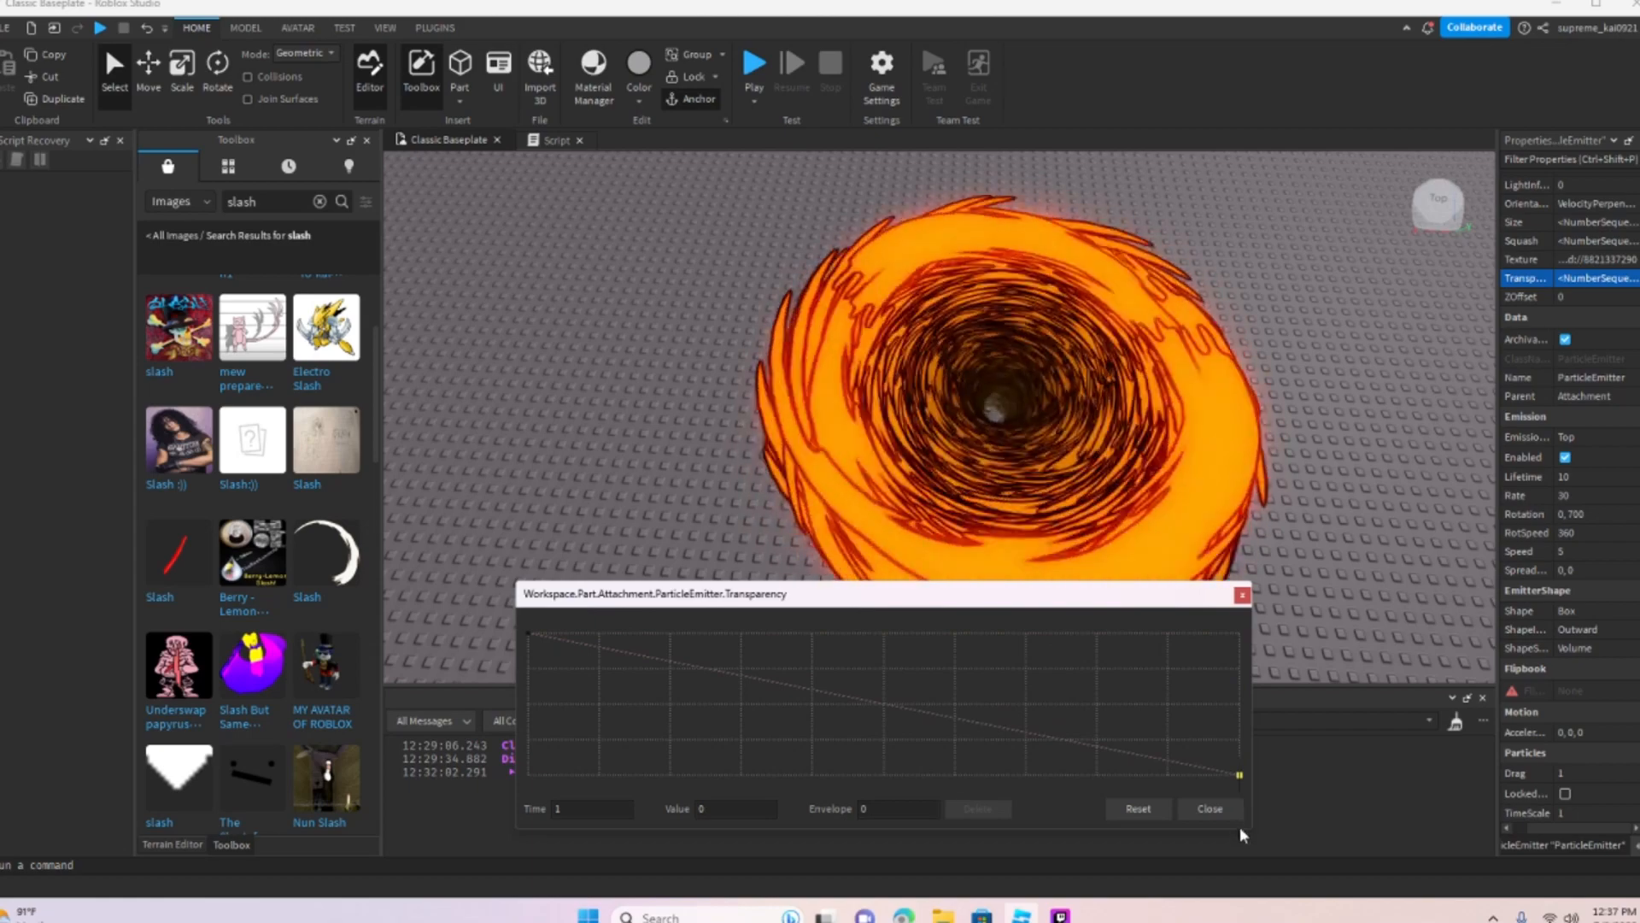
{"action": "right_click_drag", "start_coordinate": [1388, 398], "coordinate": [1387, 398]}
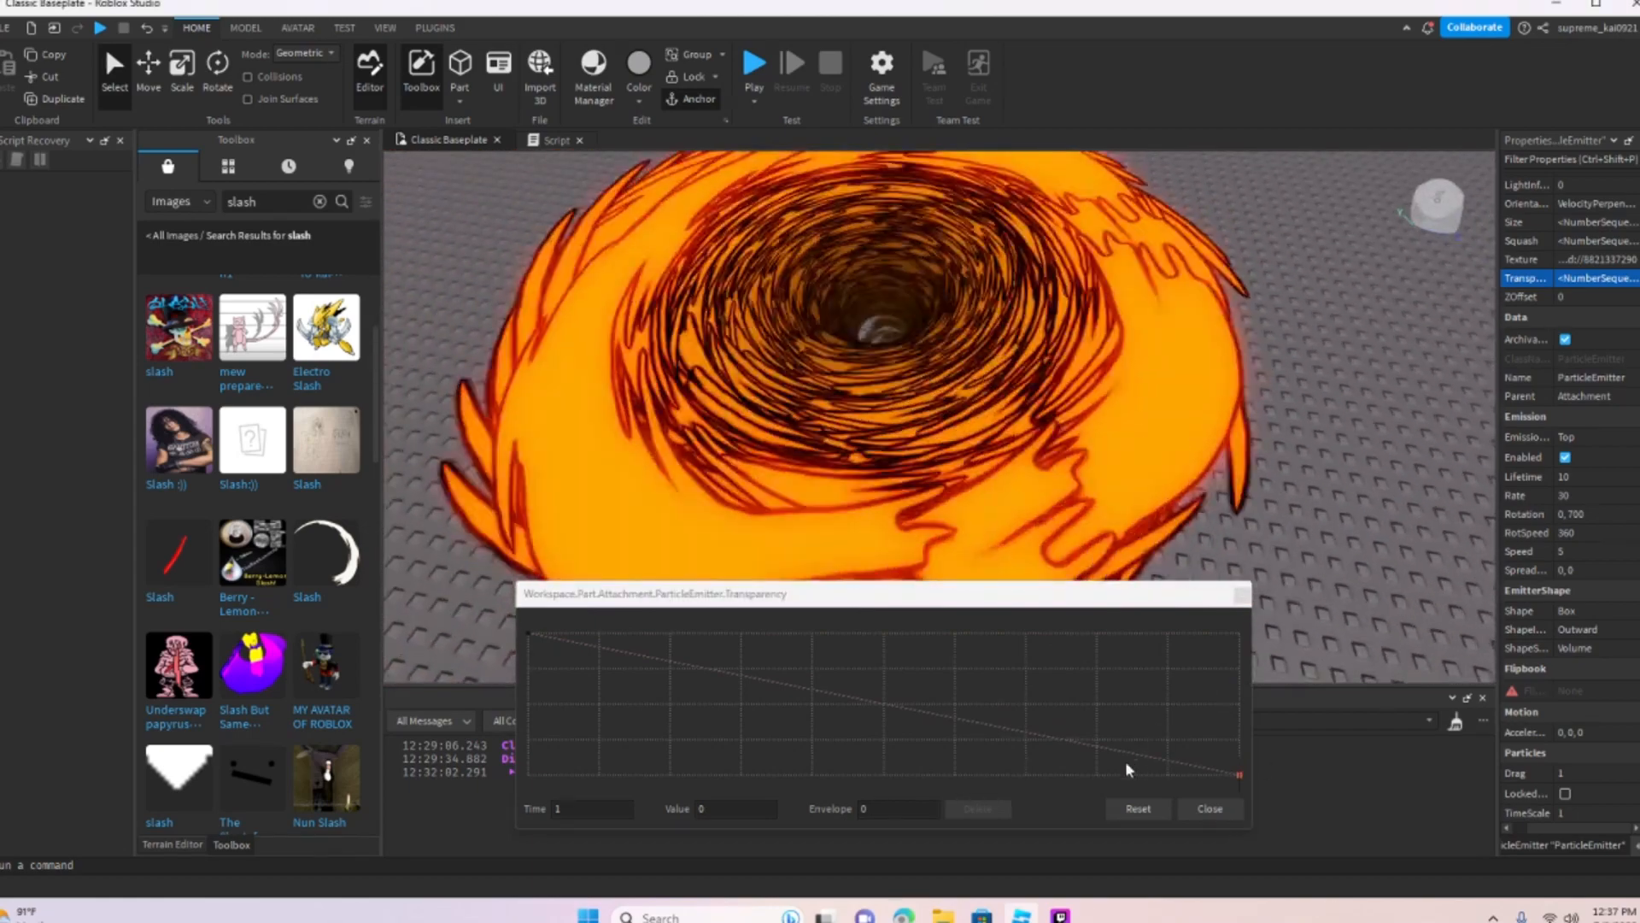
Step: Add a Transparency keypoint of value 1 at time 0.782 and view the swirl at different distances
{"action": "left_click_drag", "start_coordinate": [1179, 756], "coordinate": [1083, 612]}
{"action": "right_click_drag", "start_coordinate": [1150, 408], "coordinate": [1150, 407]}
{"action": "scroll", "coordinate": [1150, 408], "scroll_direction": "down", "scroll_amount": 5}
{"action": "scroll", "coordinate": [1150, 408], "scroll_direction": "up", "scroll_amount": 5}
{"action": "scroll", "coordinate": [1150, 408], "scroll_direction": "down", "scroll_amount": 2}
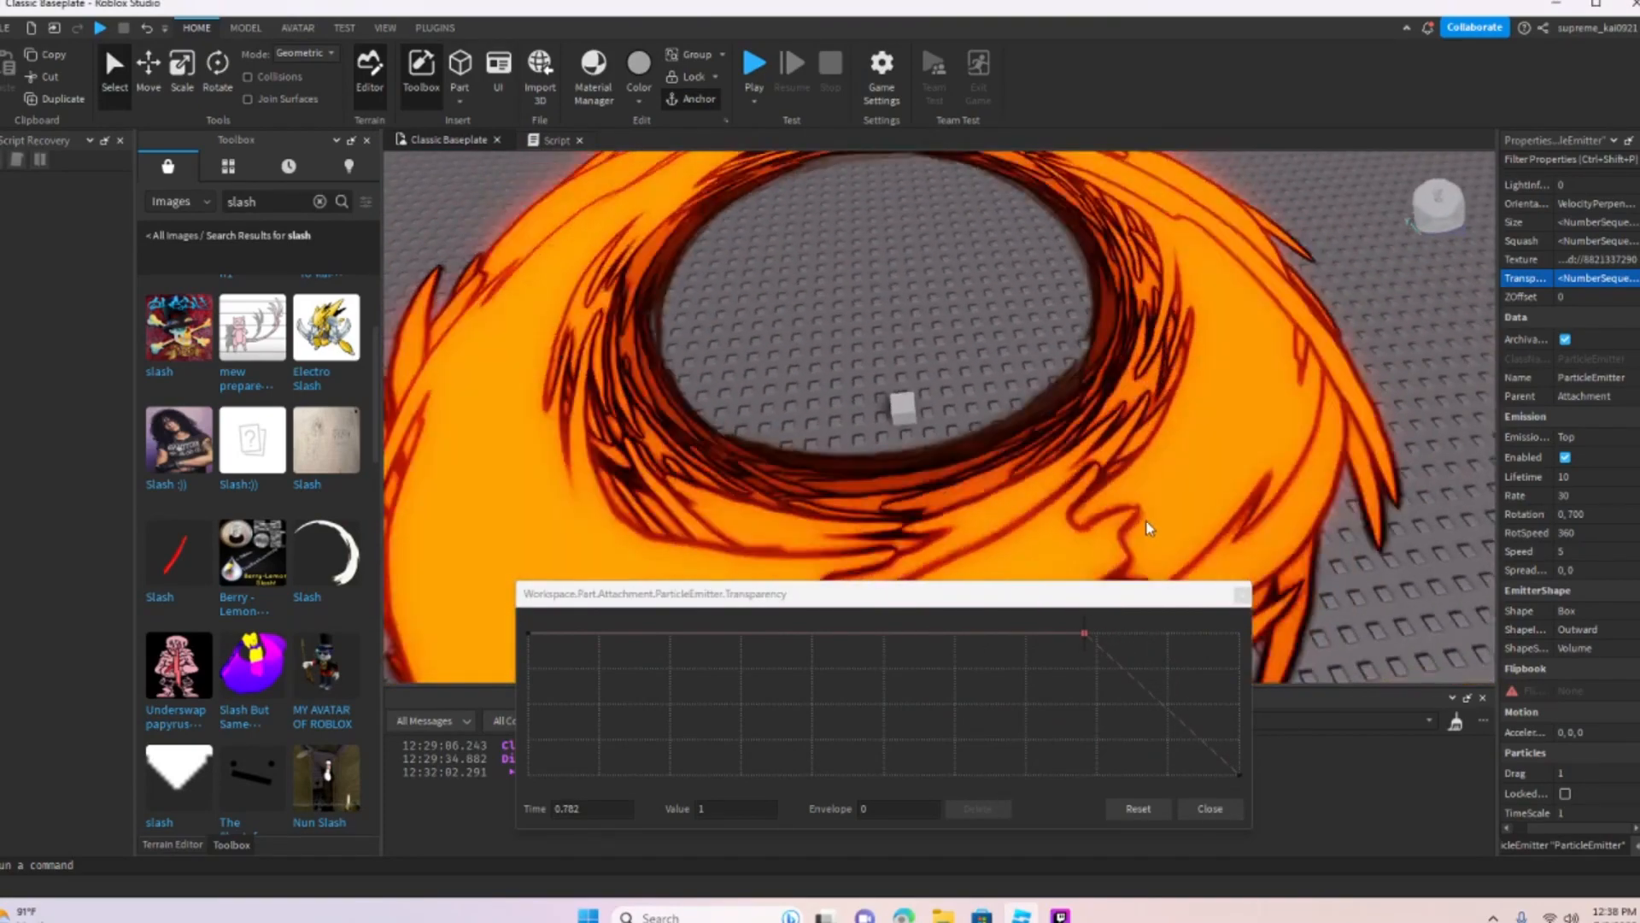
{"action": "scroll", "coordinate": [1070, 440], "scroll_direction": "down", "scroll_amount": 5}
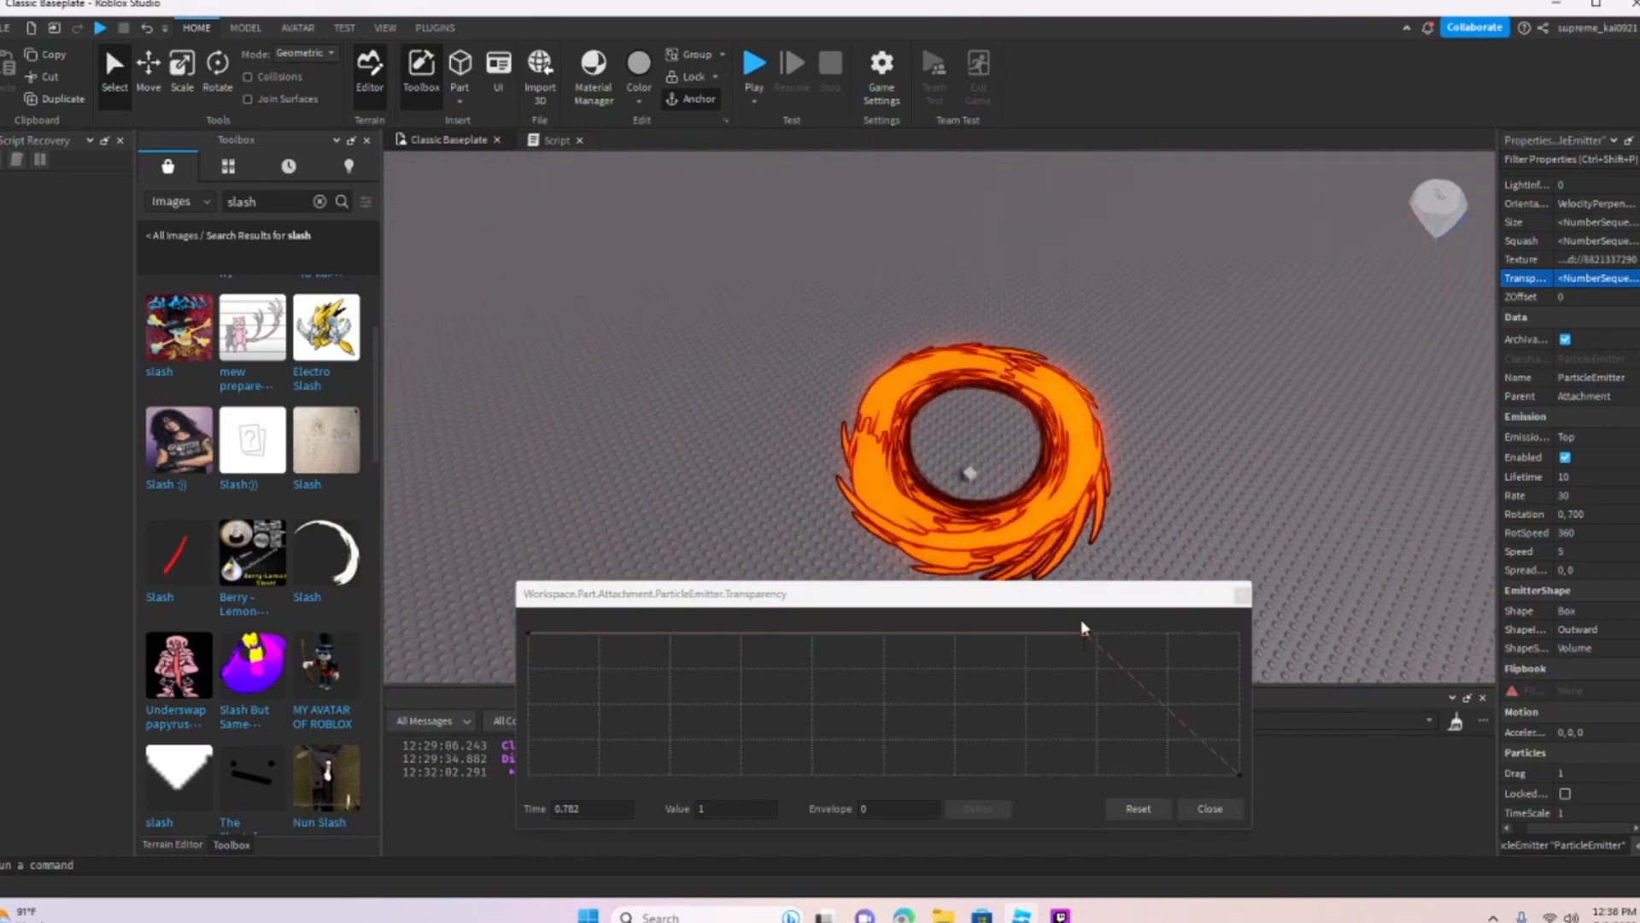
Step: Remove the added Transparency keypoint, return the whole curve to 0, close the curve editor and view the swirl
{"action": "left_click", "coordinate": [1084, 632]}
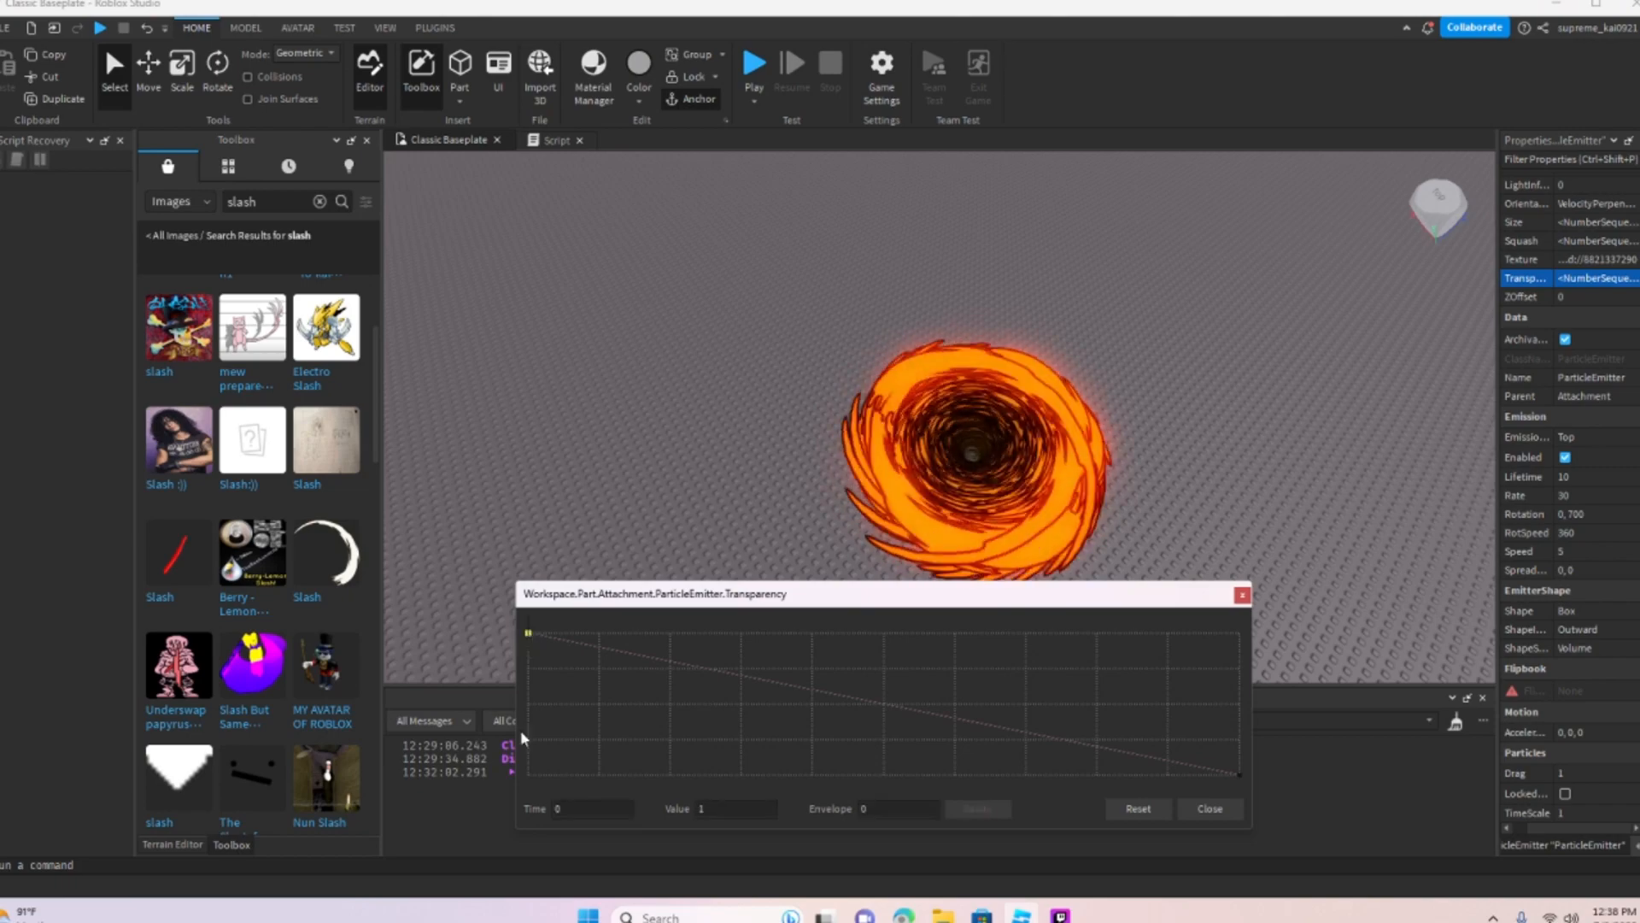
{"action": "left_click", "coordinate": [1184, 812]}
{"action": "scroll", "coordinate": [1080, 552], "scroll_direction": "up", "scroll_amount": 3}
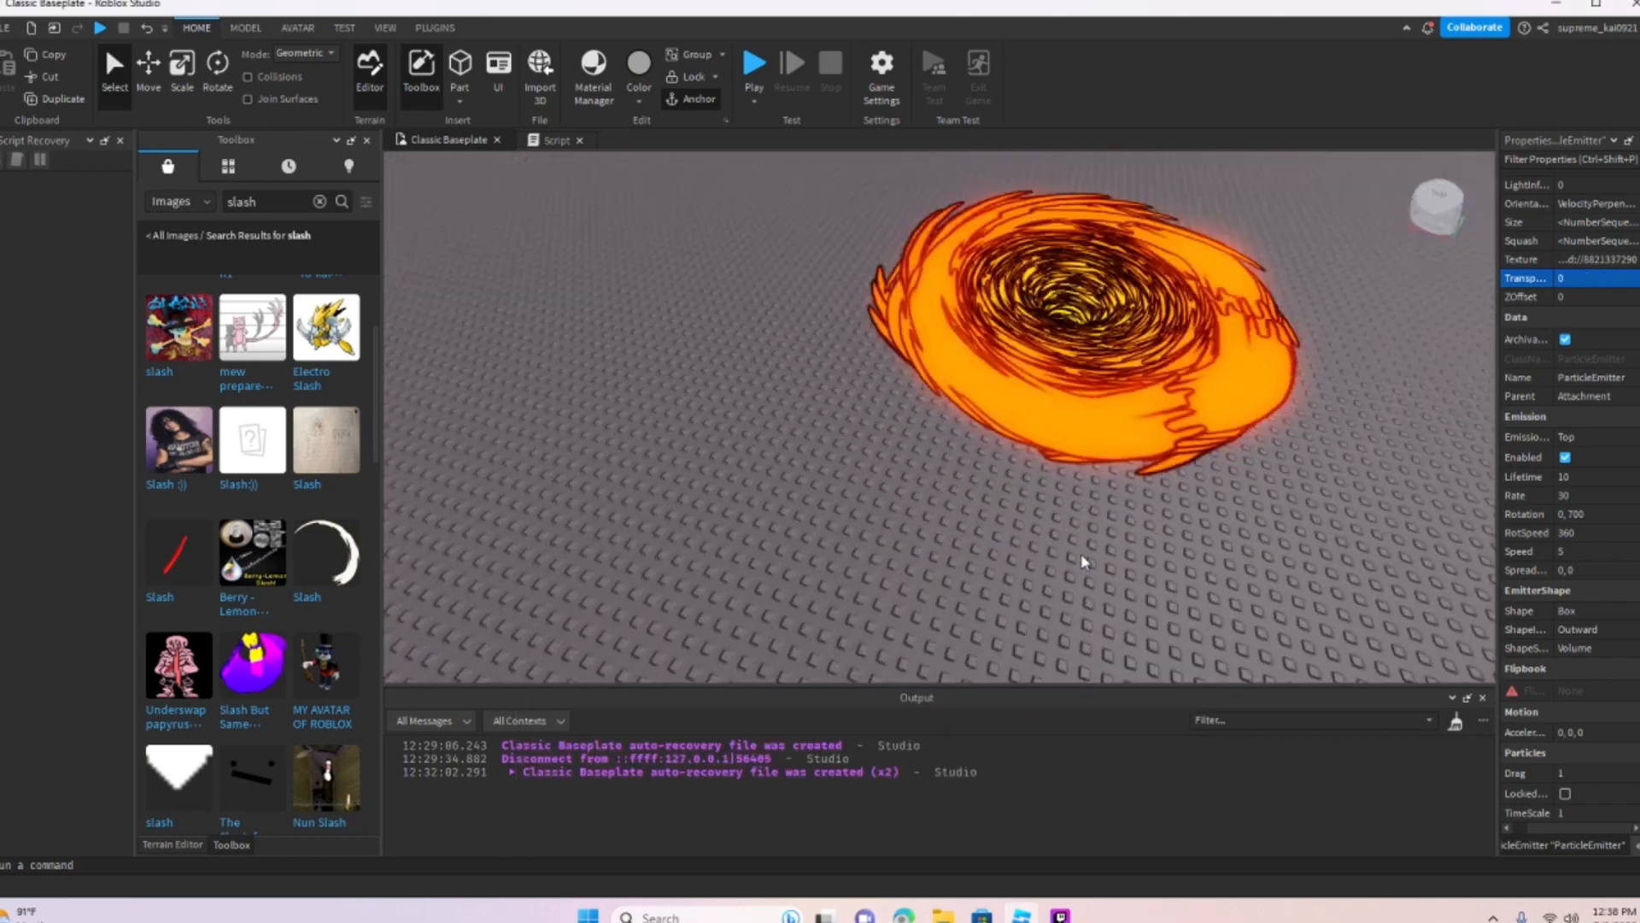
{"action": "right_click_drag", "start_coordinate": [1079, 552], "coordinate": [1518, 531]}
{"action": "key", "text": "w"}
{"action": "key", "text": "d"}
Step: Set the start colour of the ParticleEmitter's Color gradient to magenta #ff00f2
{"action": "scroll", "coordinate": [1599, 313], "scroll_direction": "up", "scroll_amount": 2}
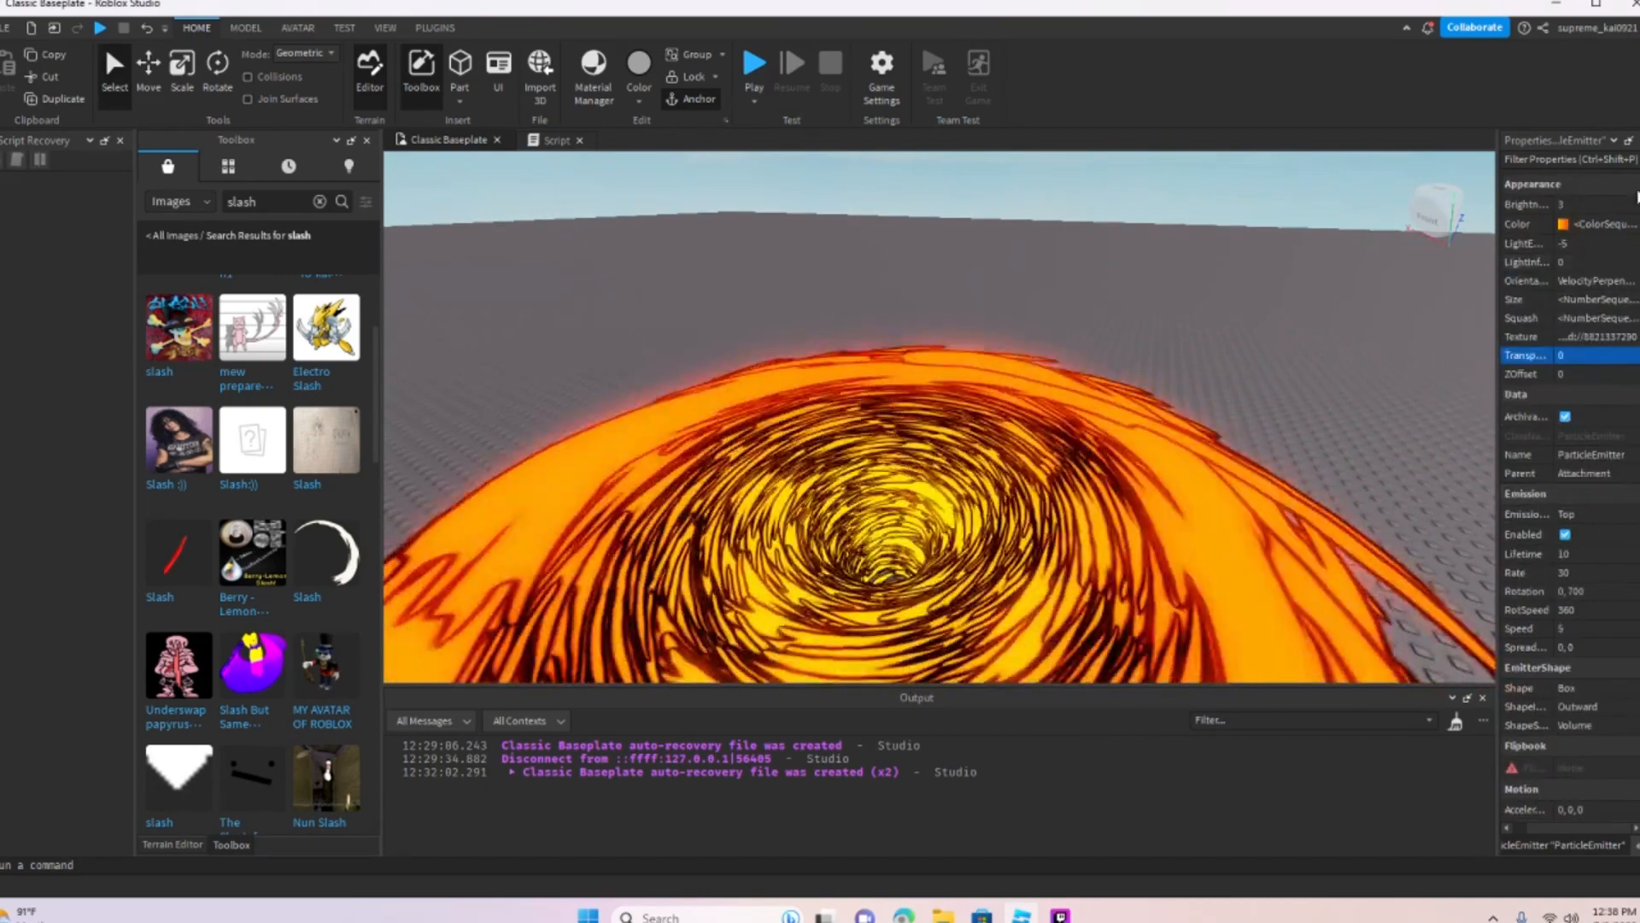
{"action": "left_click", "coordinate": [1601, 224]}
{"action": "left_click", "coordinate": [1629, 225]}
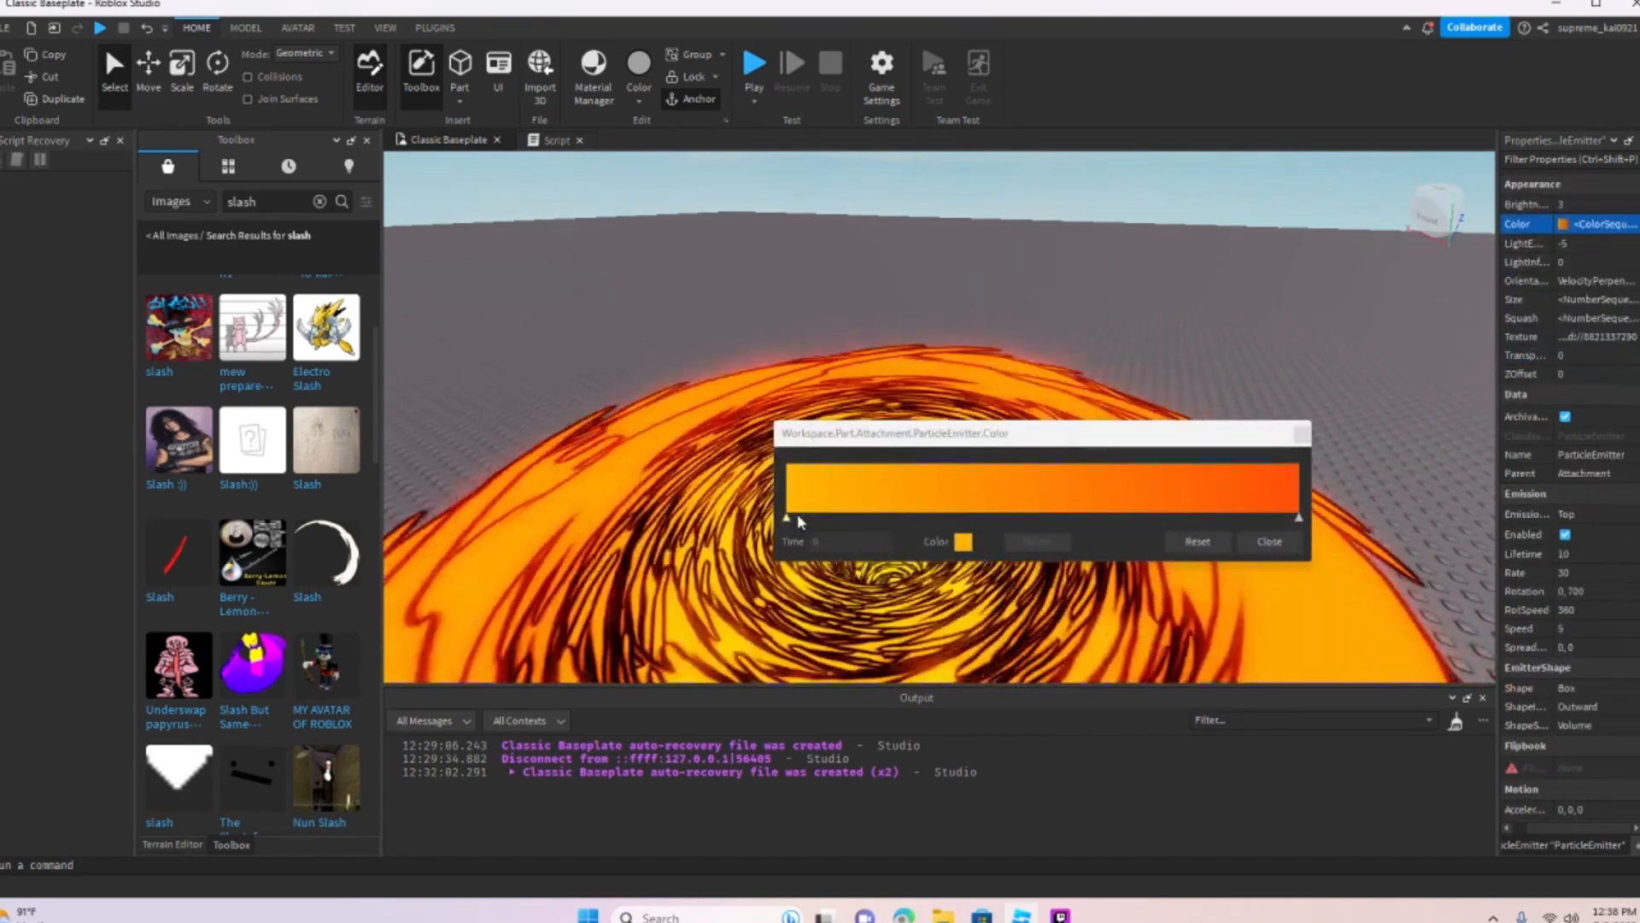
{"action": "left_click_drag", "start_coordinate": [855, 433], "coordinate": [884, 664]}
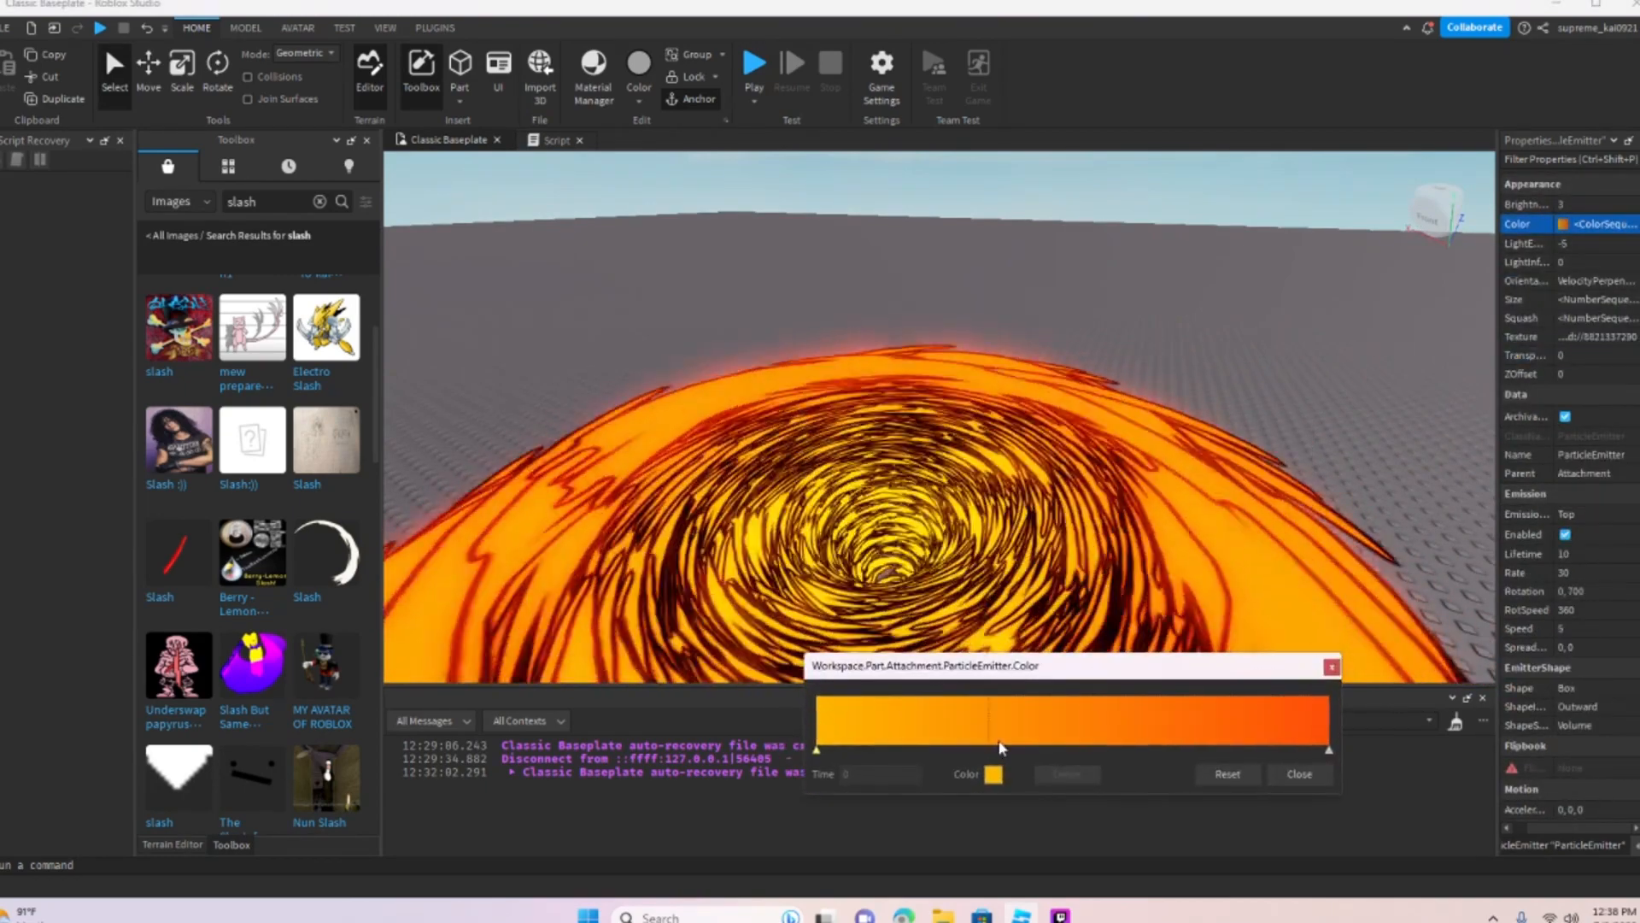
{"action": "left_click", "coordinate": [993, 774]}
{"action": "left_click_drag", "start_coordinate": [769, 284], "coordinate": [405, 472]}
{"action": "left_click", "coordinate": [415, 489]}
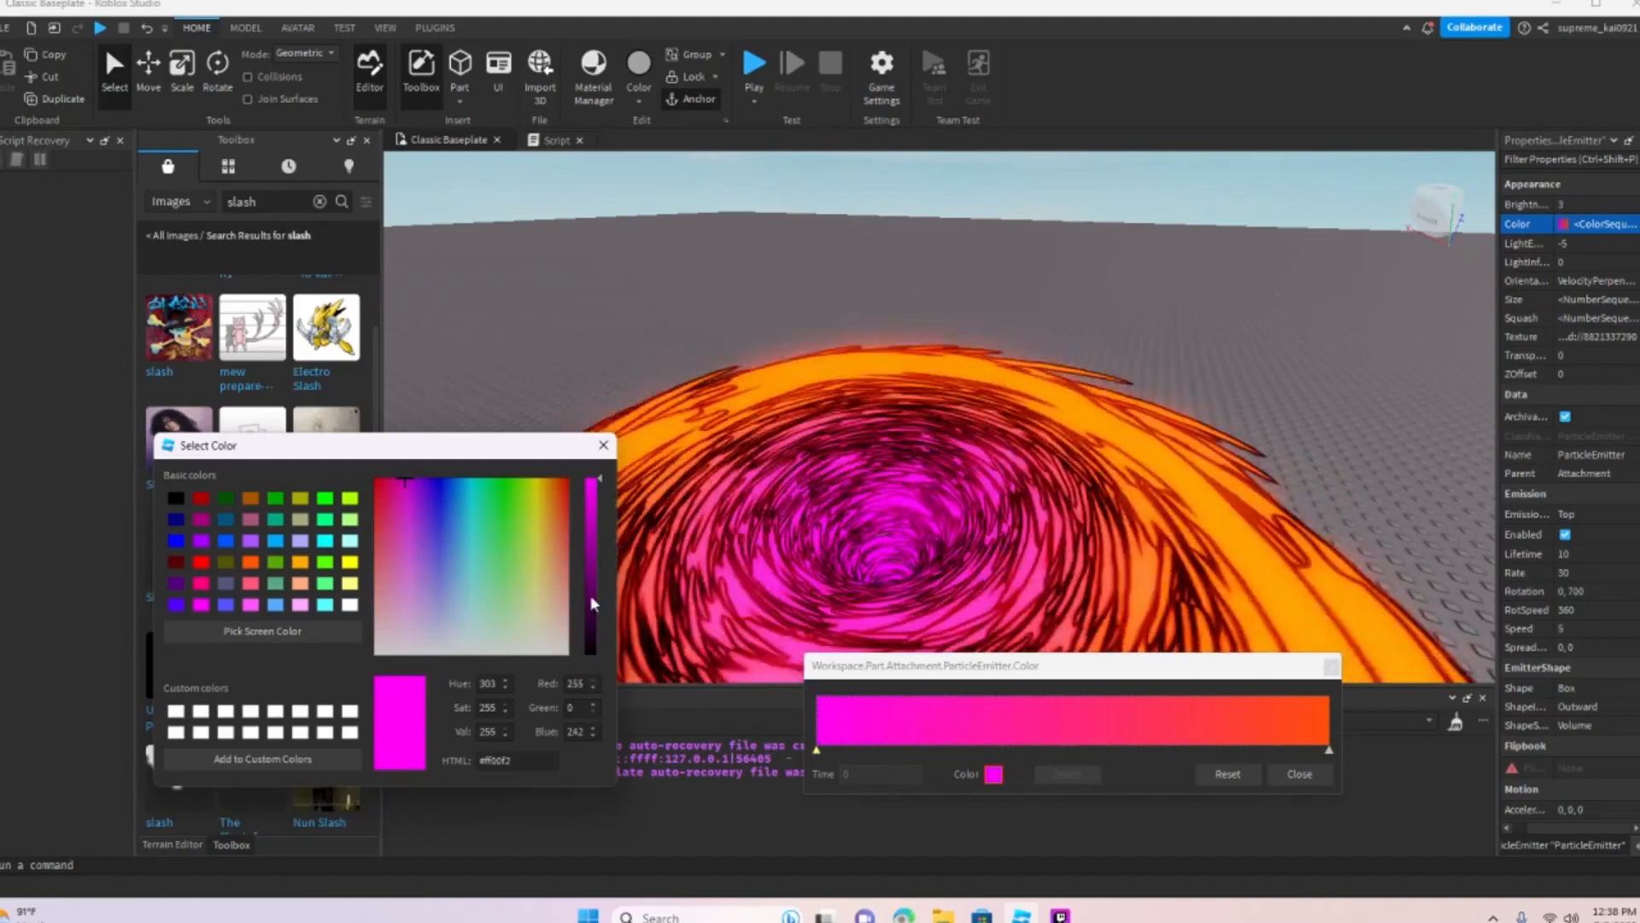
{"action": "left_click", "coordinate": [603, 445]}
Step: Set the end colour of the ParticleEmitter's Color gradient to blue-violet #5100ff
{"action": "left_click", "coordinate": [1328, 749]}
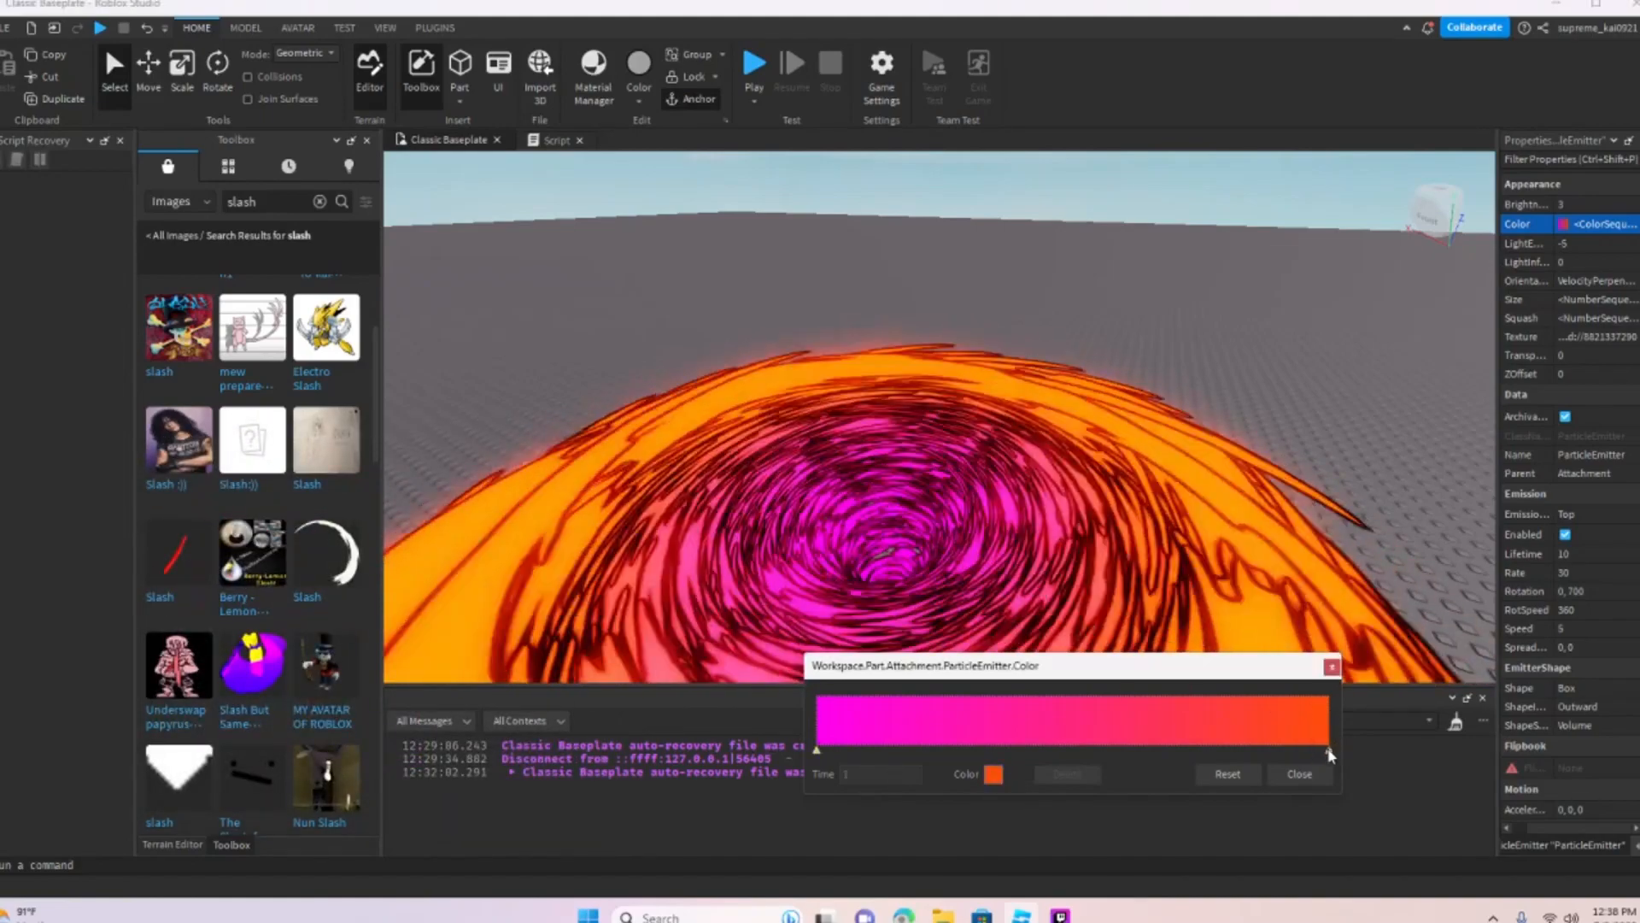
{"action": "left_click", "coordinate": [992, 774]}
{"action": "left_click_drag", "start_coordinate": [649, 282], "coordinate": [192, 445]}
{"action": "left_click_drag", "start_coordinate": [429, 510], "coordinate": [403, 477]}
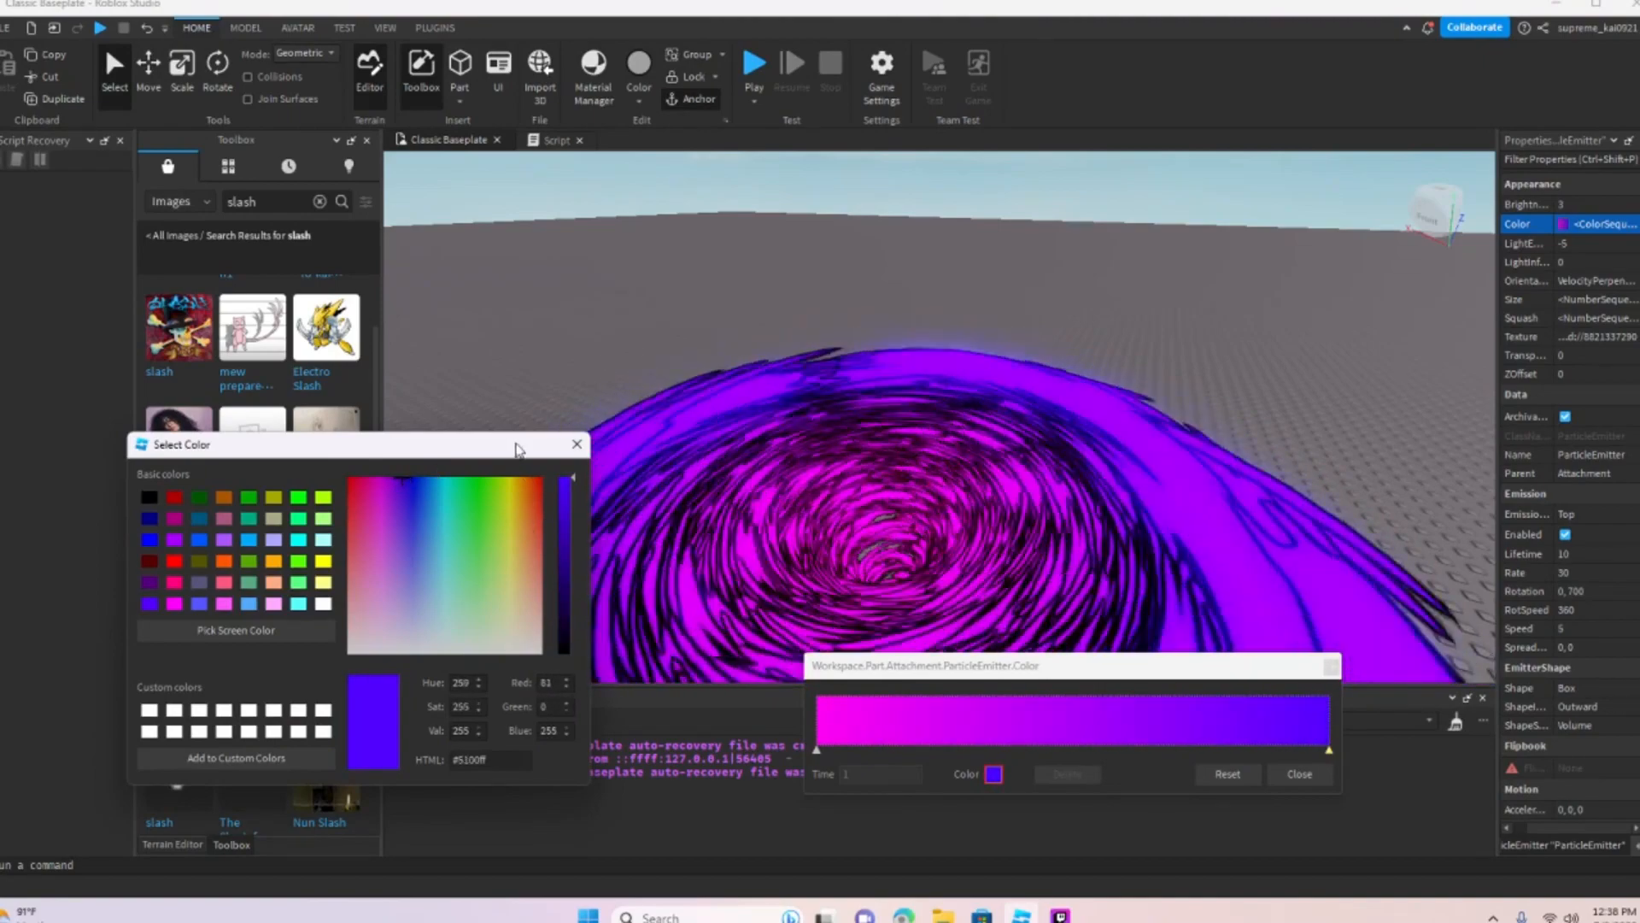
Step: Close the colour picker and the ParticleEmitter's Color gradient editor
{"action": "left_click", "coordinate": [573, 454]}
{"action": "right_click_drag", "start_coordinate": [824, 448], "coordinate": [824, 448]}
{"action": "scroll", "coordinate": [823, 449], "scroll_direction": "down", "scroll_amount": 5}
{"action": "left_click", "coordinate": [1298, 773]}
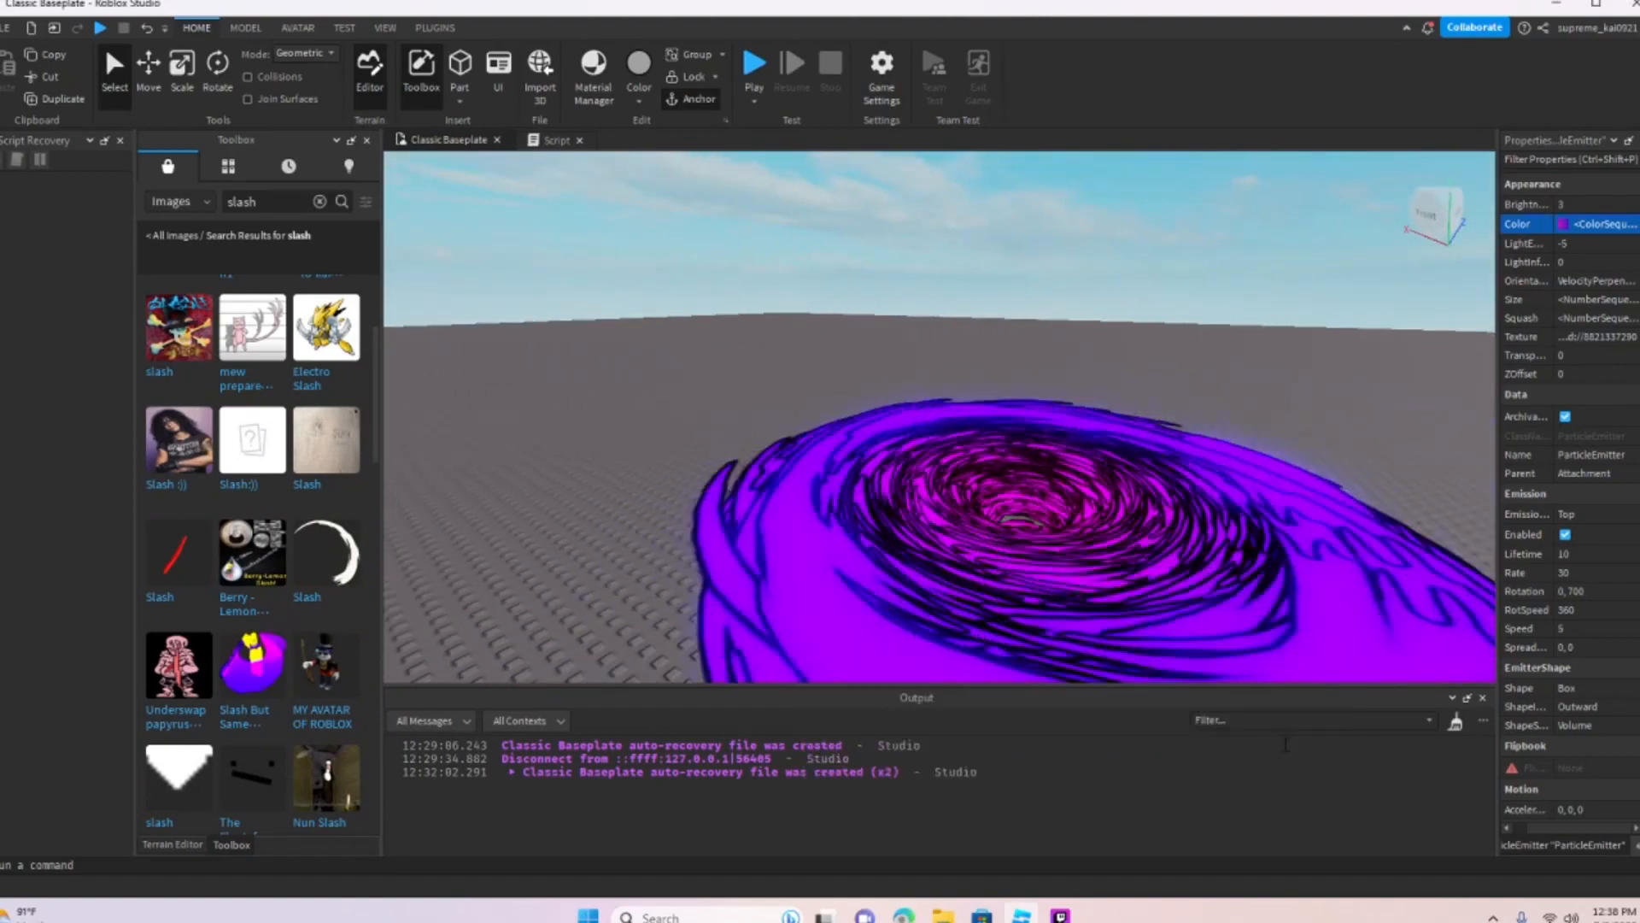
Step: Examine the recoloured swirl from above, from the side and at different distances
{"action": "right_click_drag", "start_coordinate": [1284, 588], "coordinate": [1287, 596]}
{"action": "scroll", "coordinate": [1285, 590], "scroll_direction": "up", "scroll_amount": 4}
{"action": "scroll", "coordinate": [1285, 590], "scroll_direction": "down", "scroll_amount": 8}
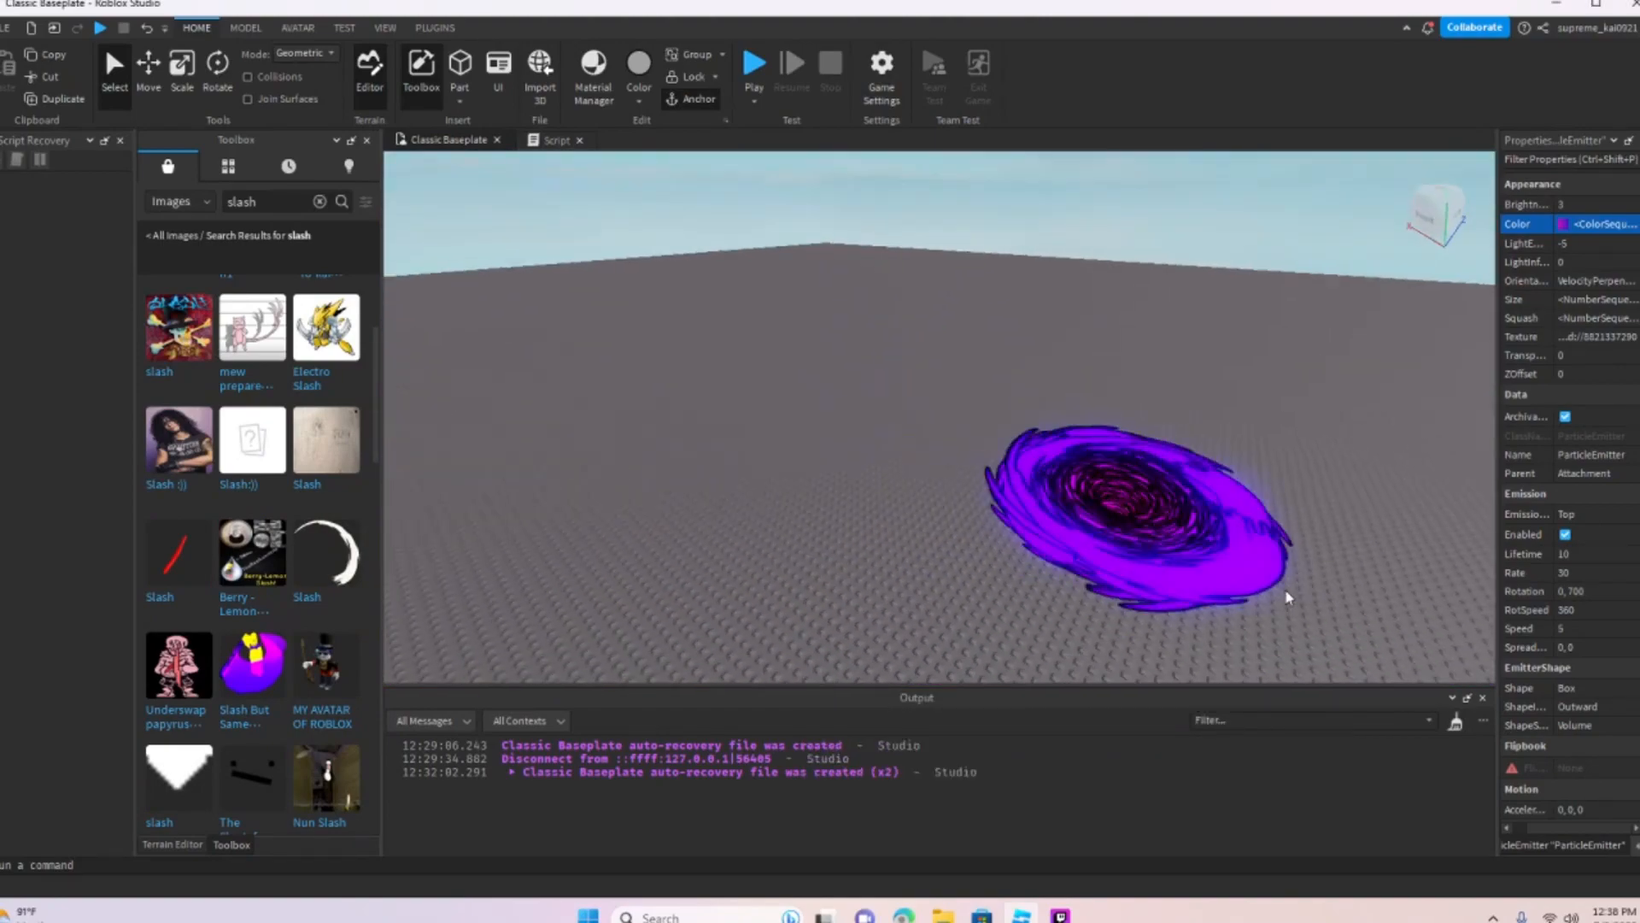
{"action": "scroll", "coordinate": [1285, 590], "scroll_direction": "up", "scroll_amount": 3}
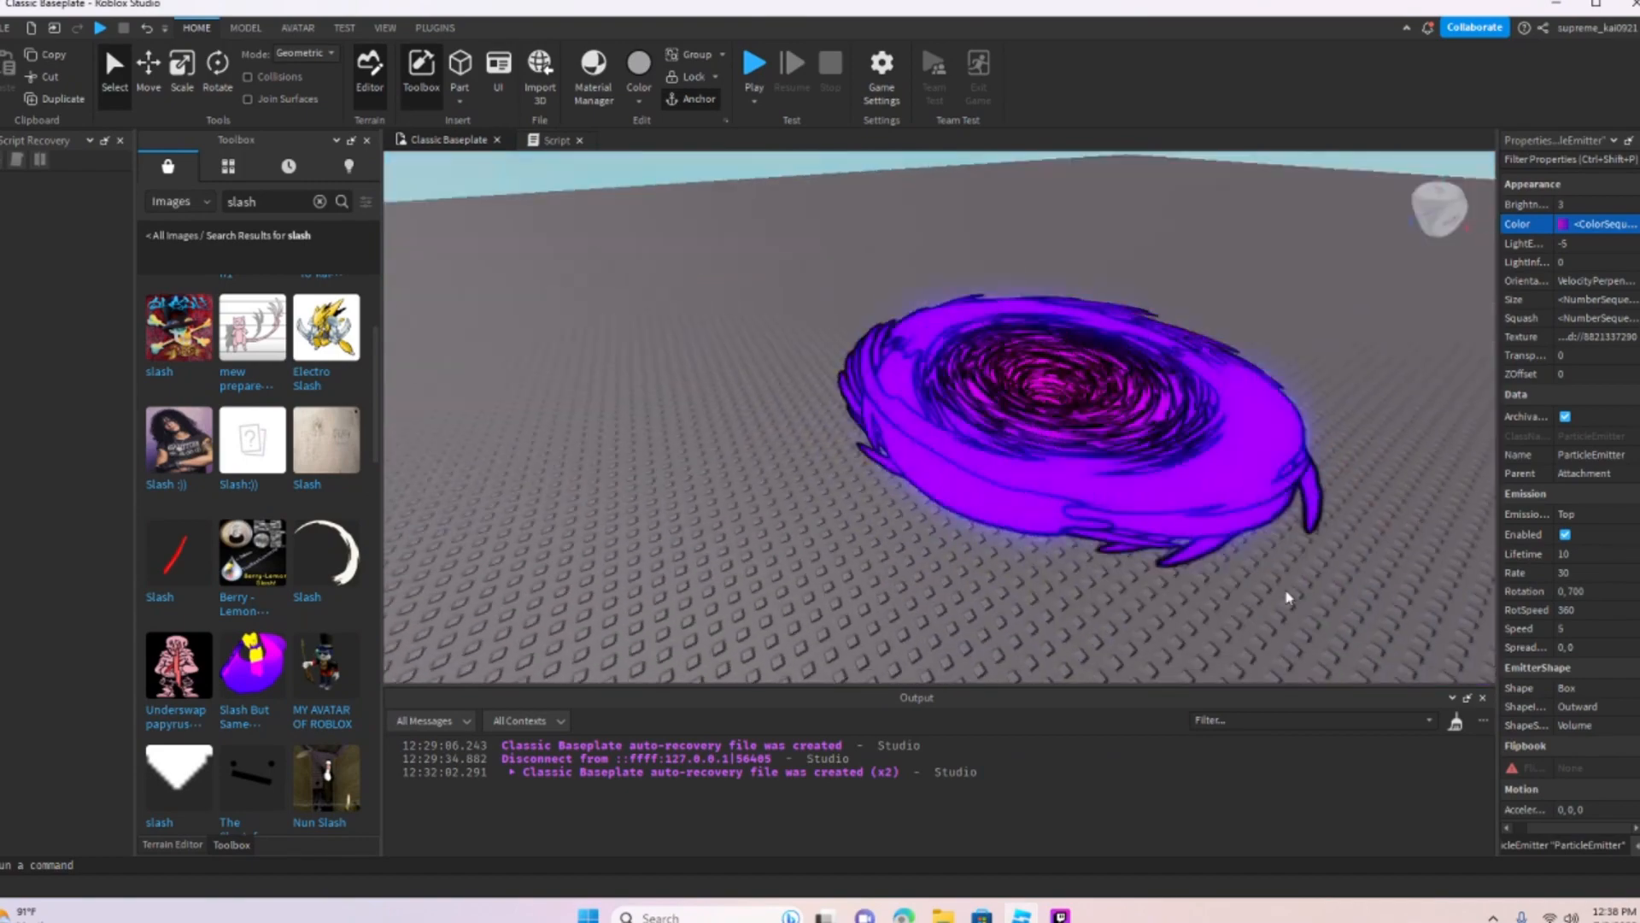
{"action": "scroll", "coordinate": [1287, 597], "scroll_direction": "down", "scroll_amount": 4}
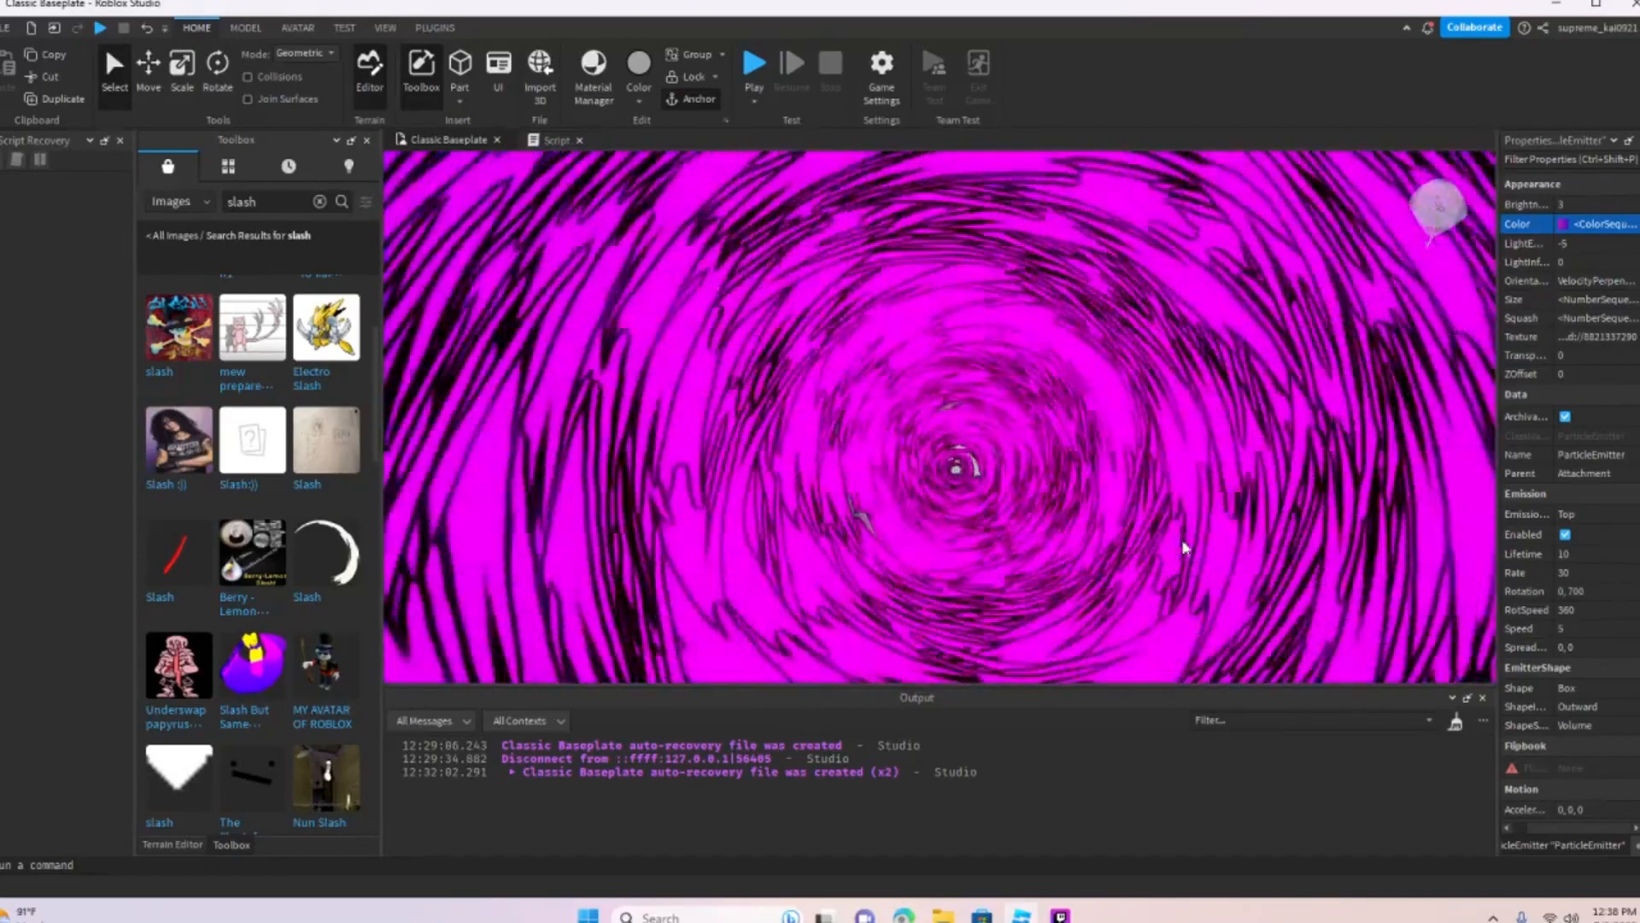
{"action": "right_click_drag", "start_coordinate": [1182, 541], "coordinate": [1344, 478]}
{"action": "scroll", "coordinate": [1179, 539], "scroll_direction": "down", "scroll_amount": 4}
{"action": "scroll", "coordinate": [1215, 541], "scroll_direction": "down", "scroll_amount": 3}
{"action": "right_click_drag", "start_coordinate": [1418, 421], "coordinate": [1418, 421]}
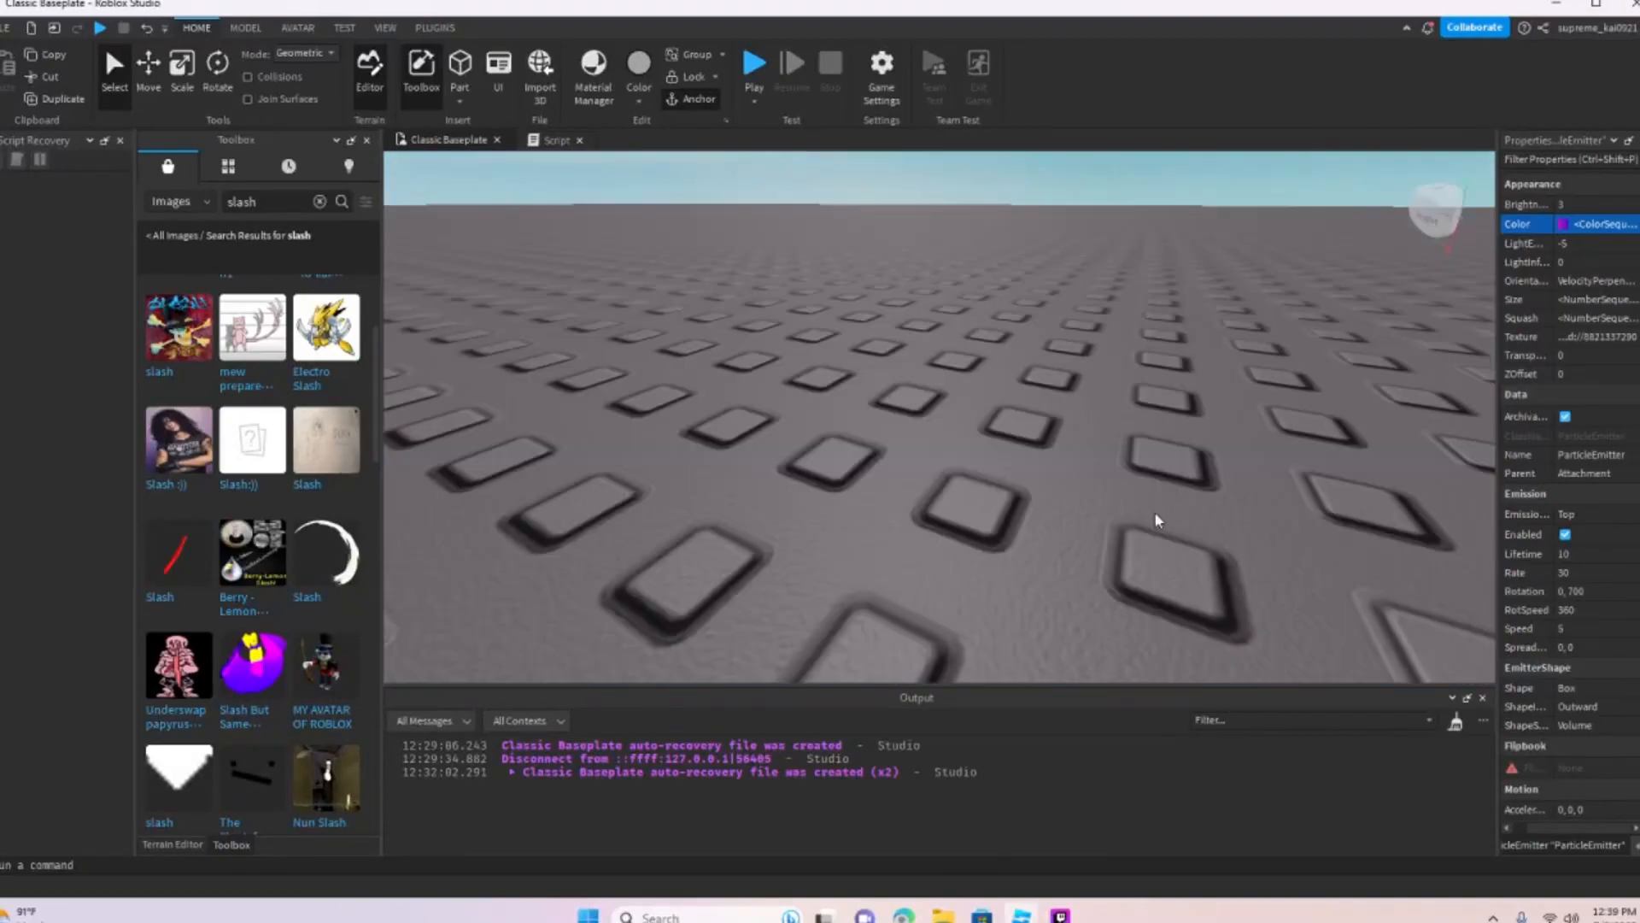
Step: Try the ParticleEmitter's Orientation as VelocityParallel and view the upright swirl from several sides
{"action": "left_click", "coordinate": [1578, 282]}
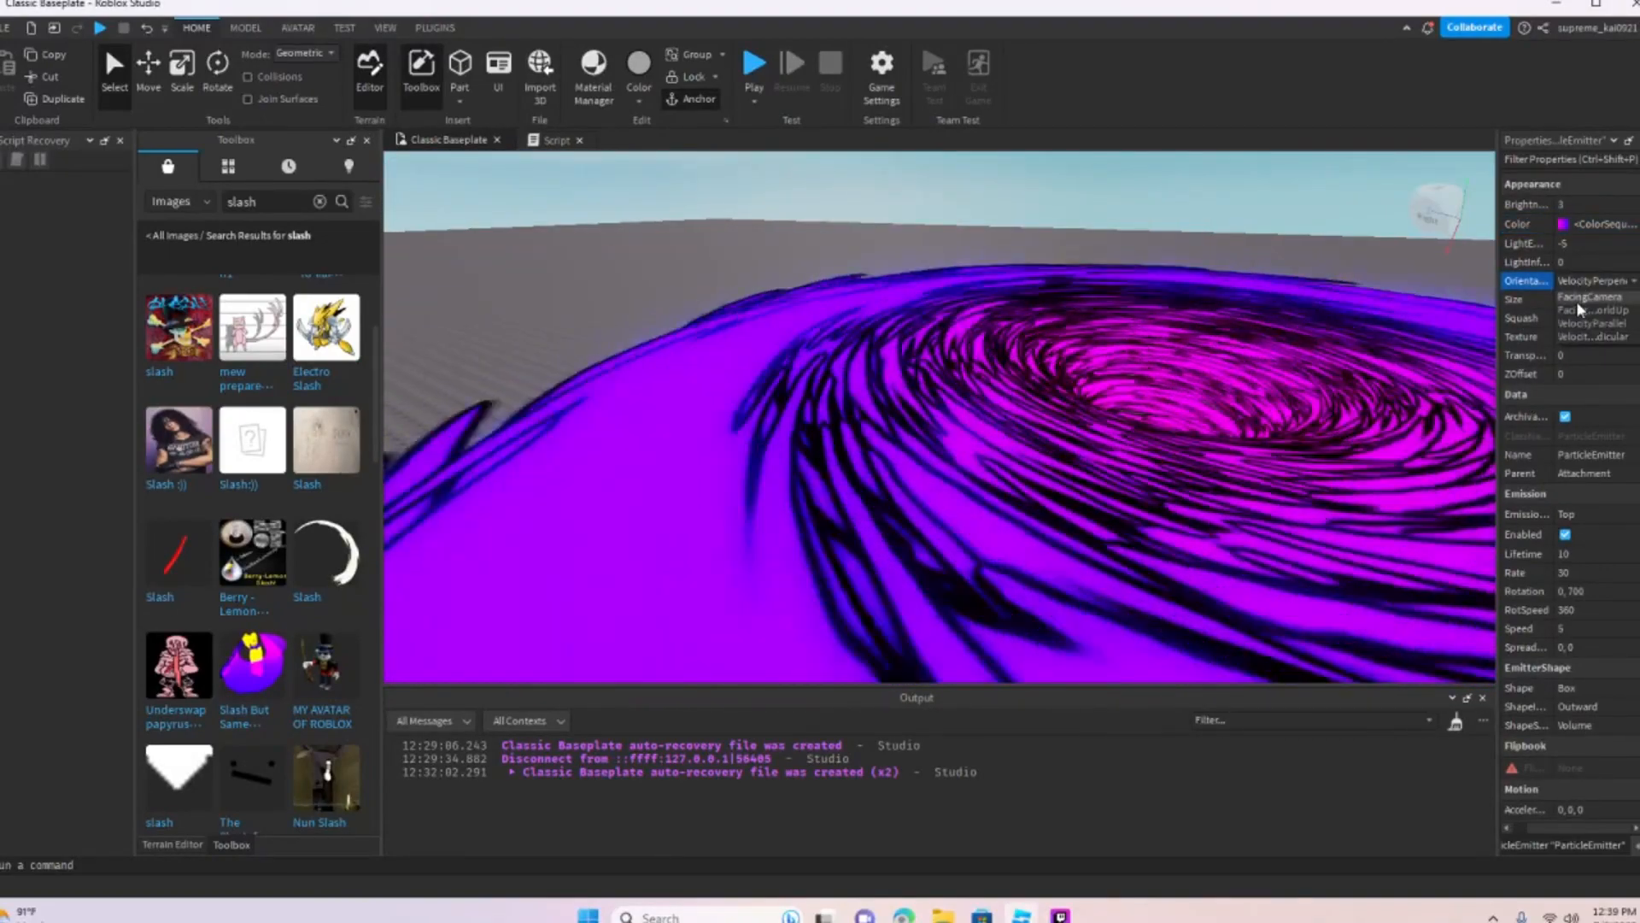
{"action": "left_click", "coordinate": [1577, 297]}
{"action": "right_click_drag", "start_coordinate": [1349, 422], "coordinate": [1350, 422]}
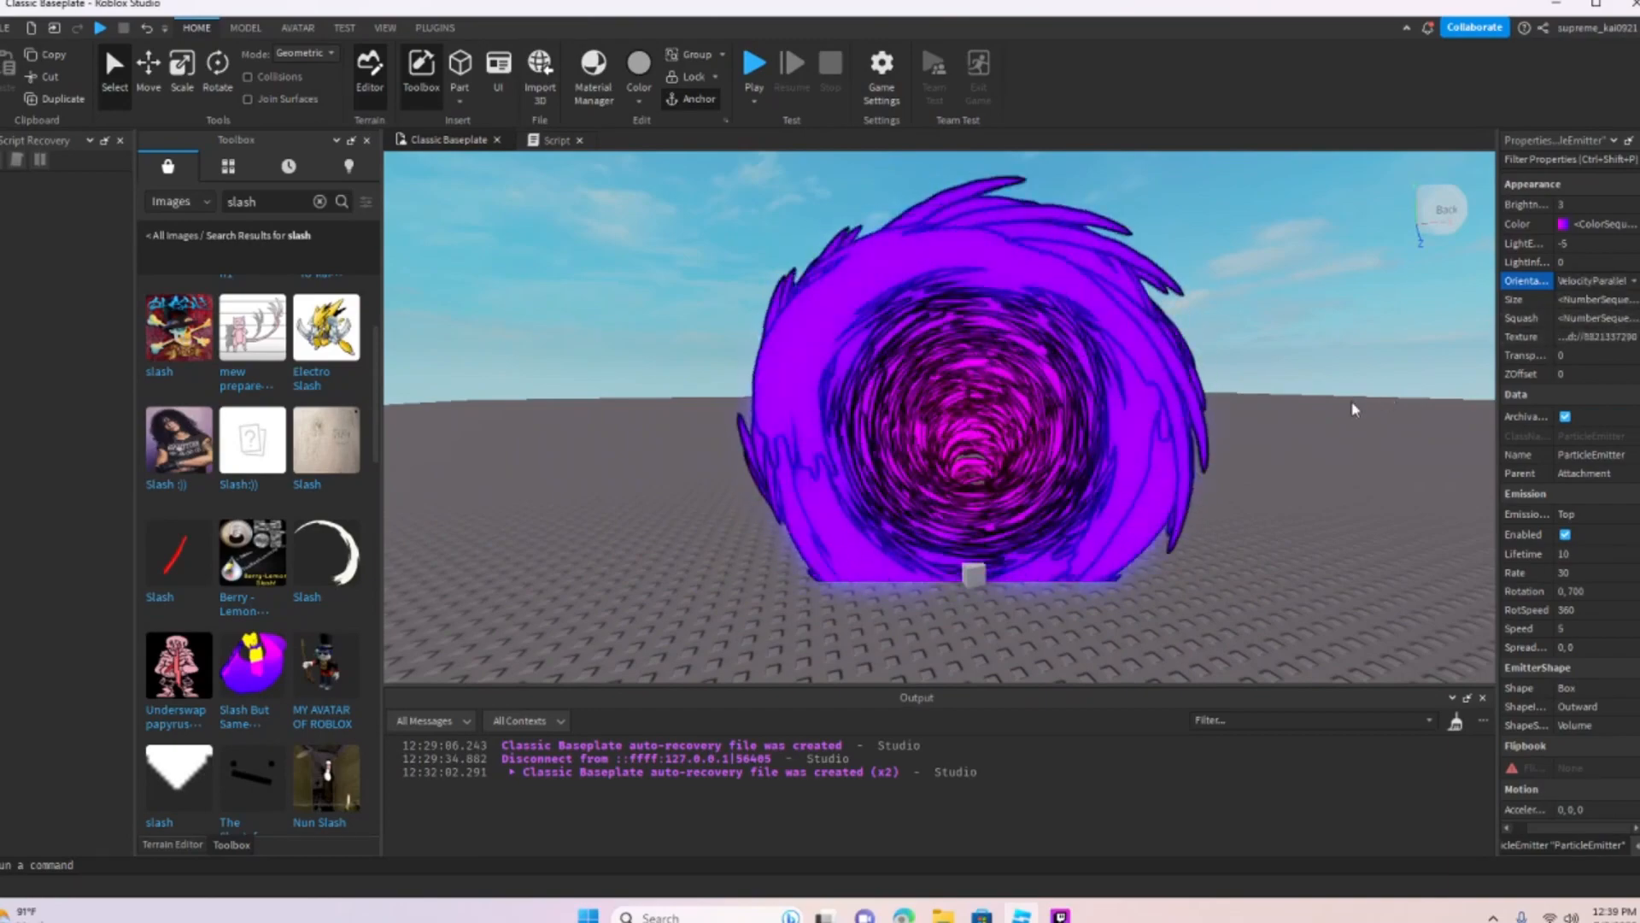
{"action": "scroll", "coordinate": [1352, 402], "scroll_direction": "up", "scroll_amount": 4}
{"action": "scroll", "coordinate": [1352, 403], "scroll_direction": "down", "scroll_amount": 2}
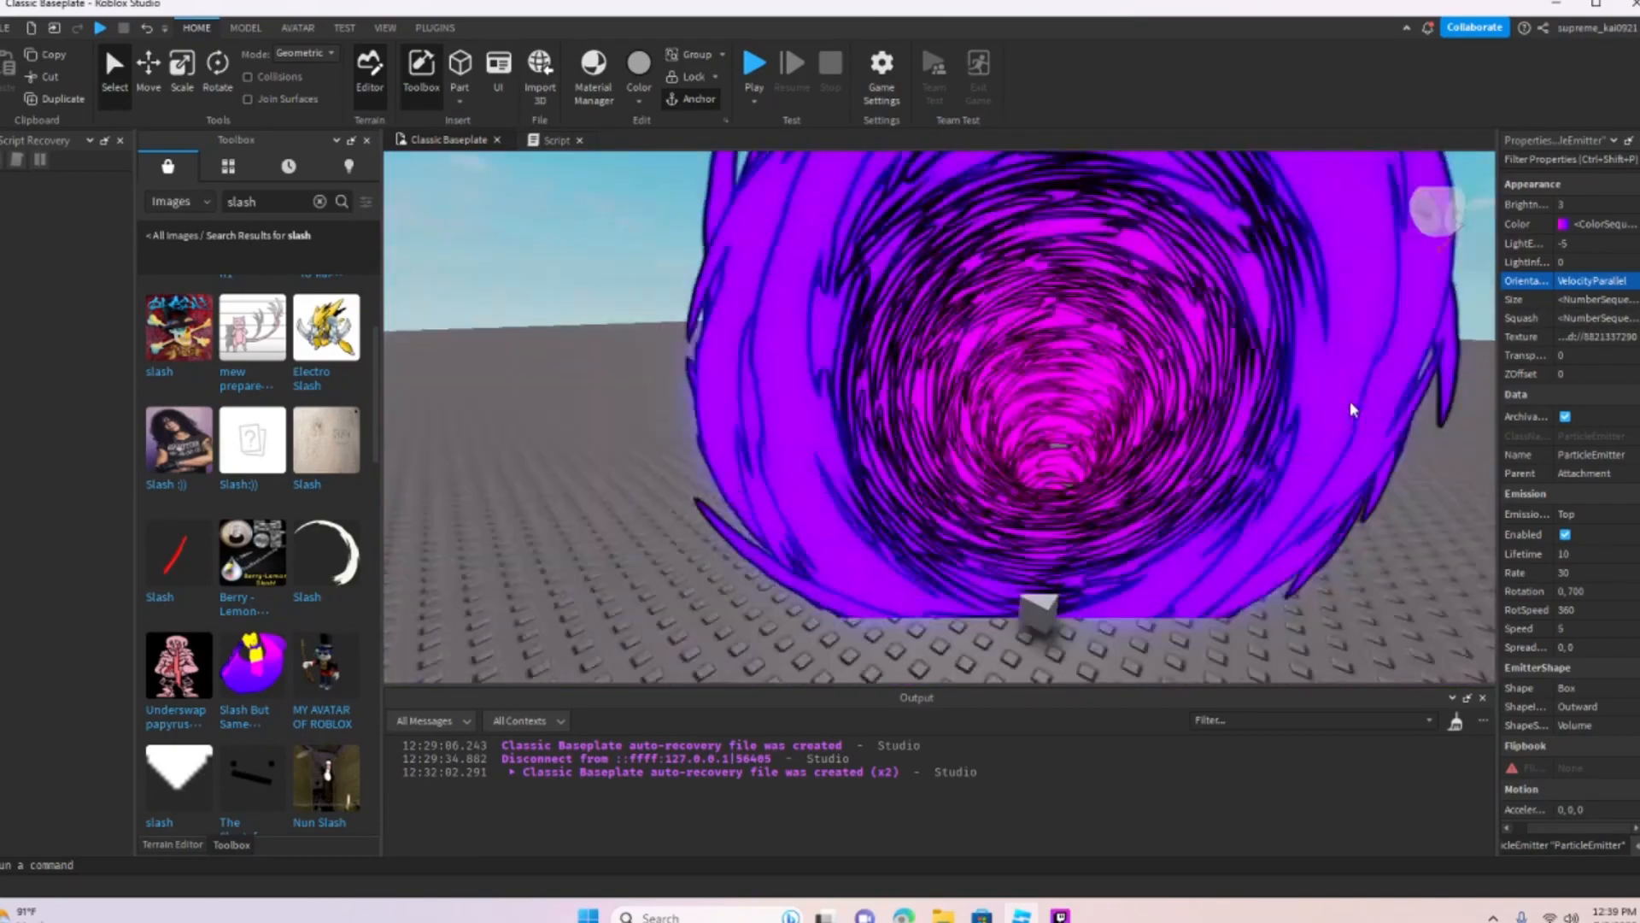
{"action": "right_click_drag", "start_coordinate": [1352, 402], "coordinate": [1353, 402]}
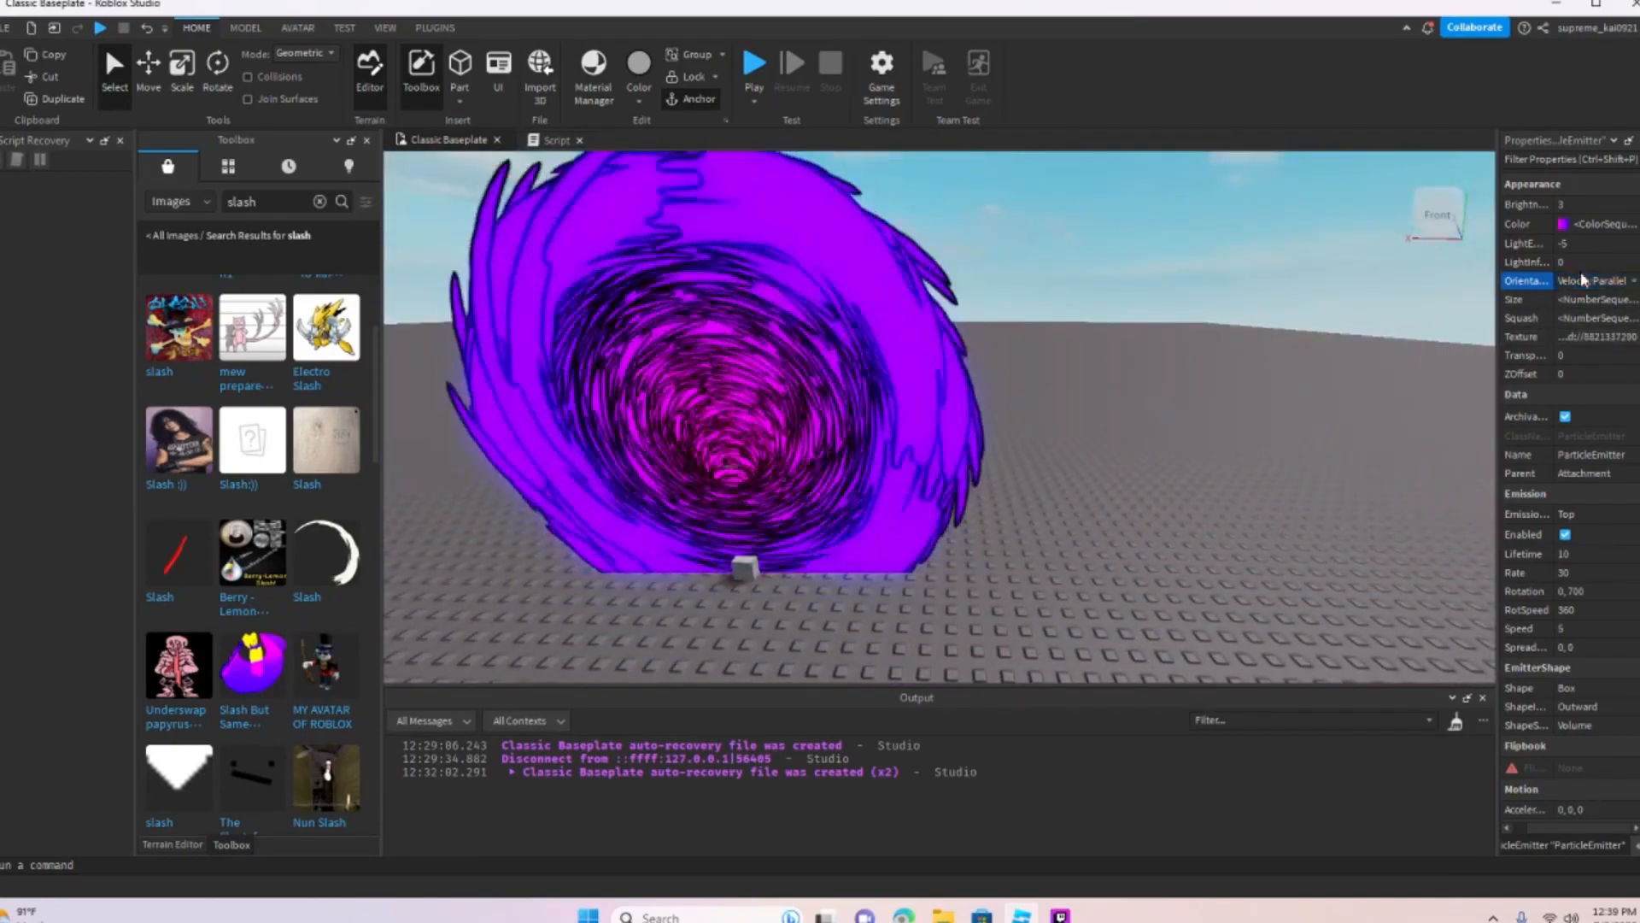
Step: Set the ParticleEmitter's Orientation to VelocityPerpendicular and view the flat swirl close up and from farther away
{"action": "left_click", "coordinate": [1581, 279]}
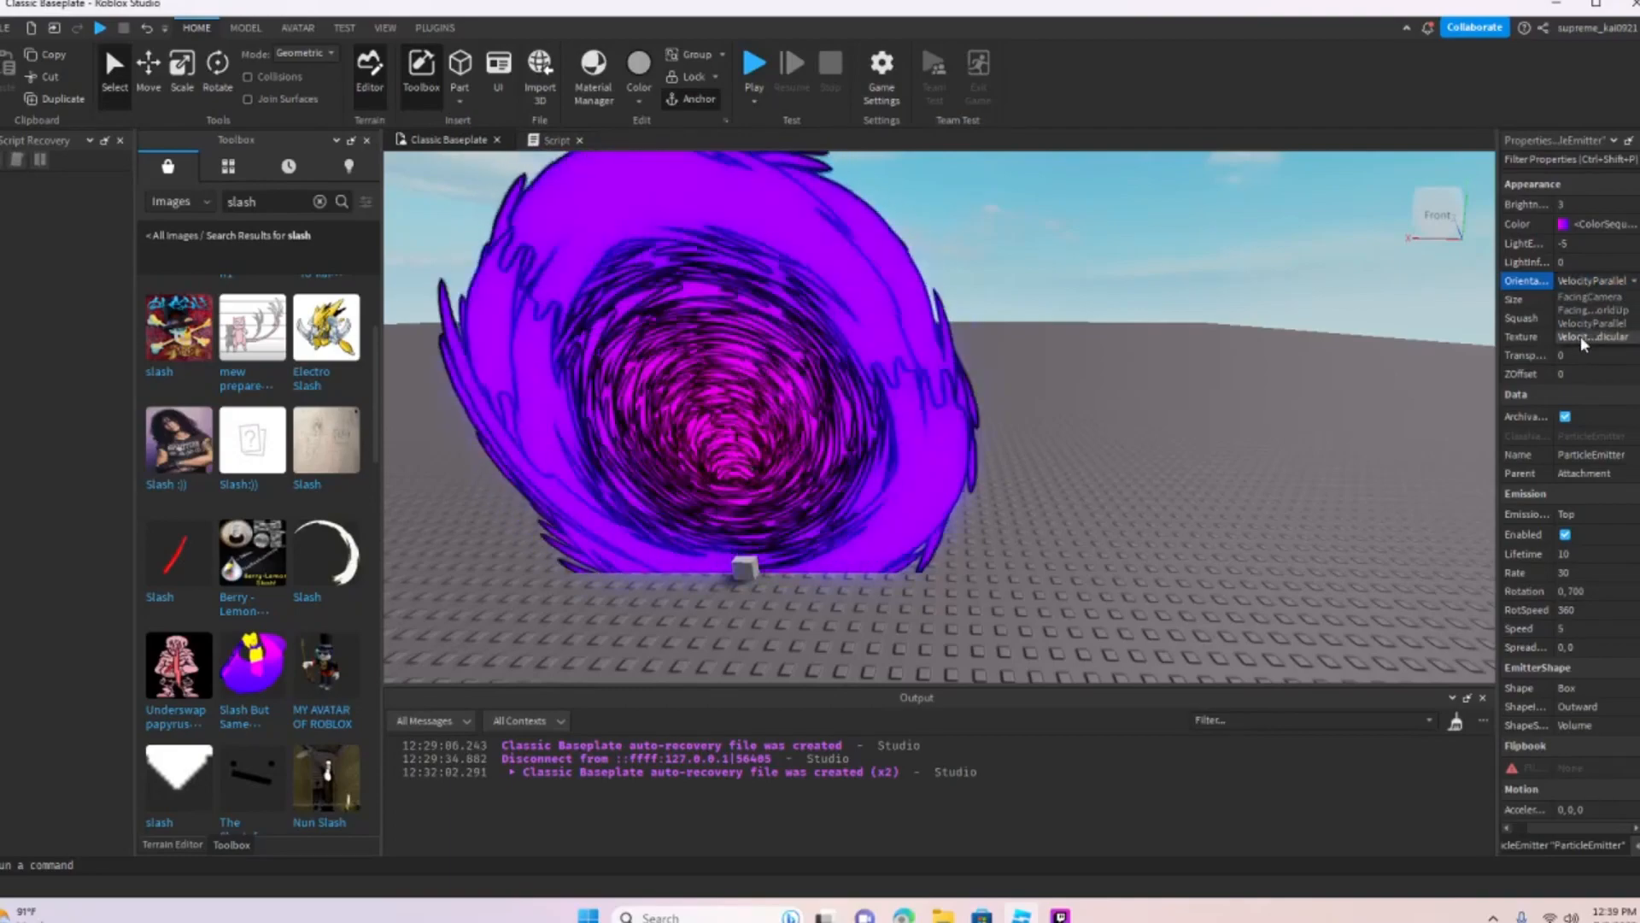
{"action": "left_click", "coordinate": [1583, 335]}
{"action": "right_click_drag", "start_coordinate": [1162, 390], "coordinate": [1164, 391]}
{"action": "scroll", "coordinate": [1161, 390], "scroll_direction": "up", "scroll_amount": 10}
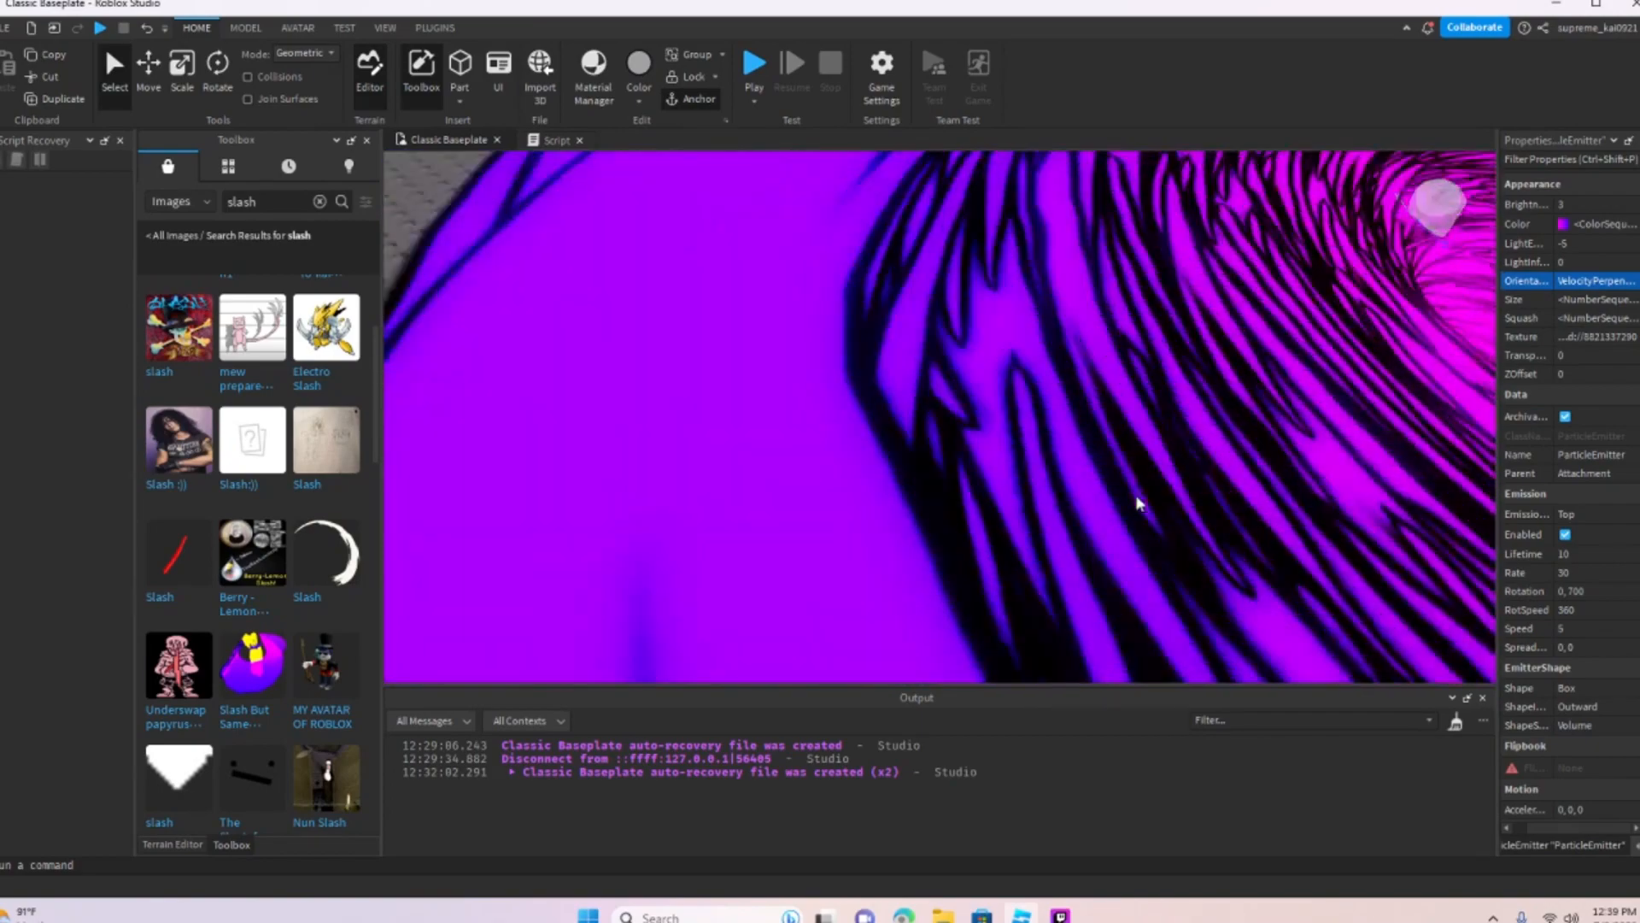
{"action": "scroll", "coordinate": [1136, 494], "scroll_direction": "down", "scroll_amount": 10}
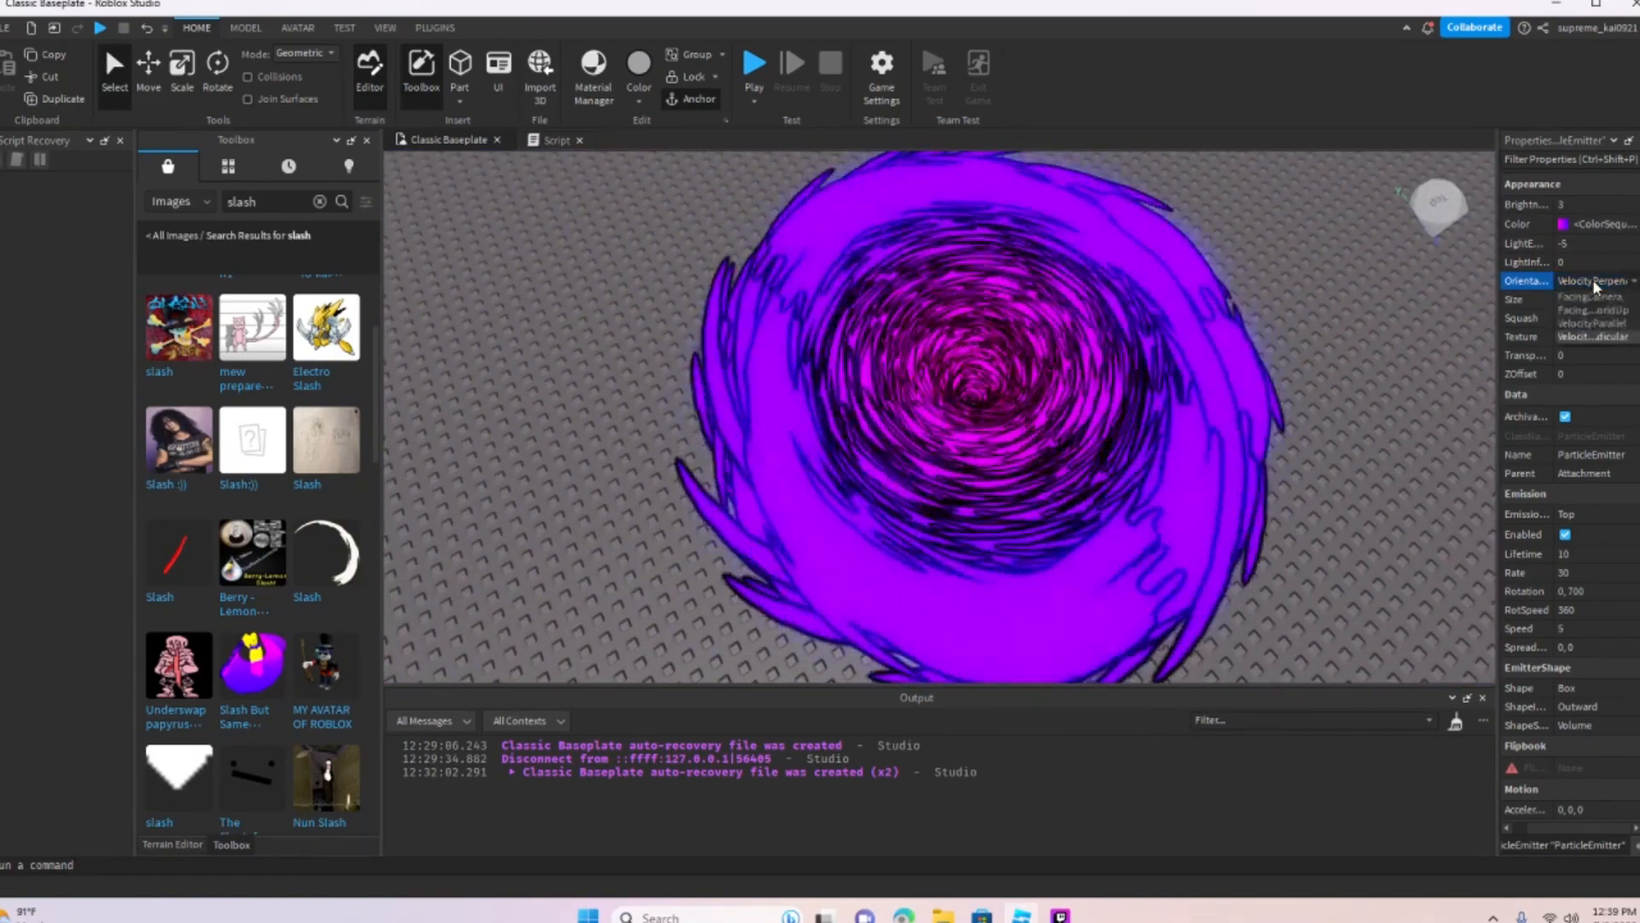
Step: Try the FacingCamera Orientation, set it back to VelocityPerpendicular and view the funnel from the side and above
{"action": "right_click_drag", "start_coordinate": [1361, 361], "coordinate": [1361, 361]}
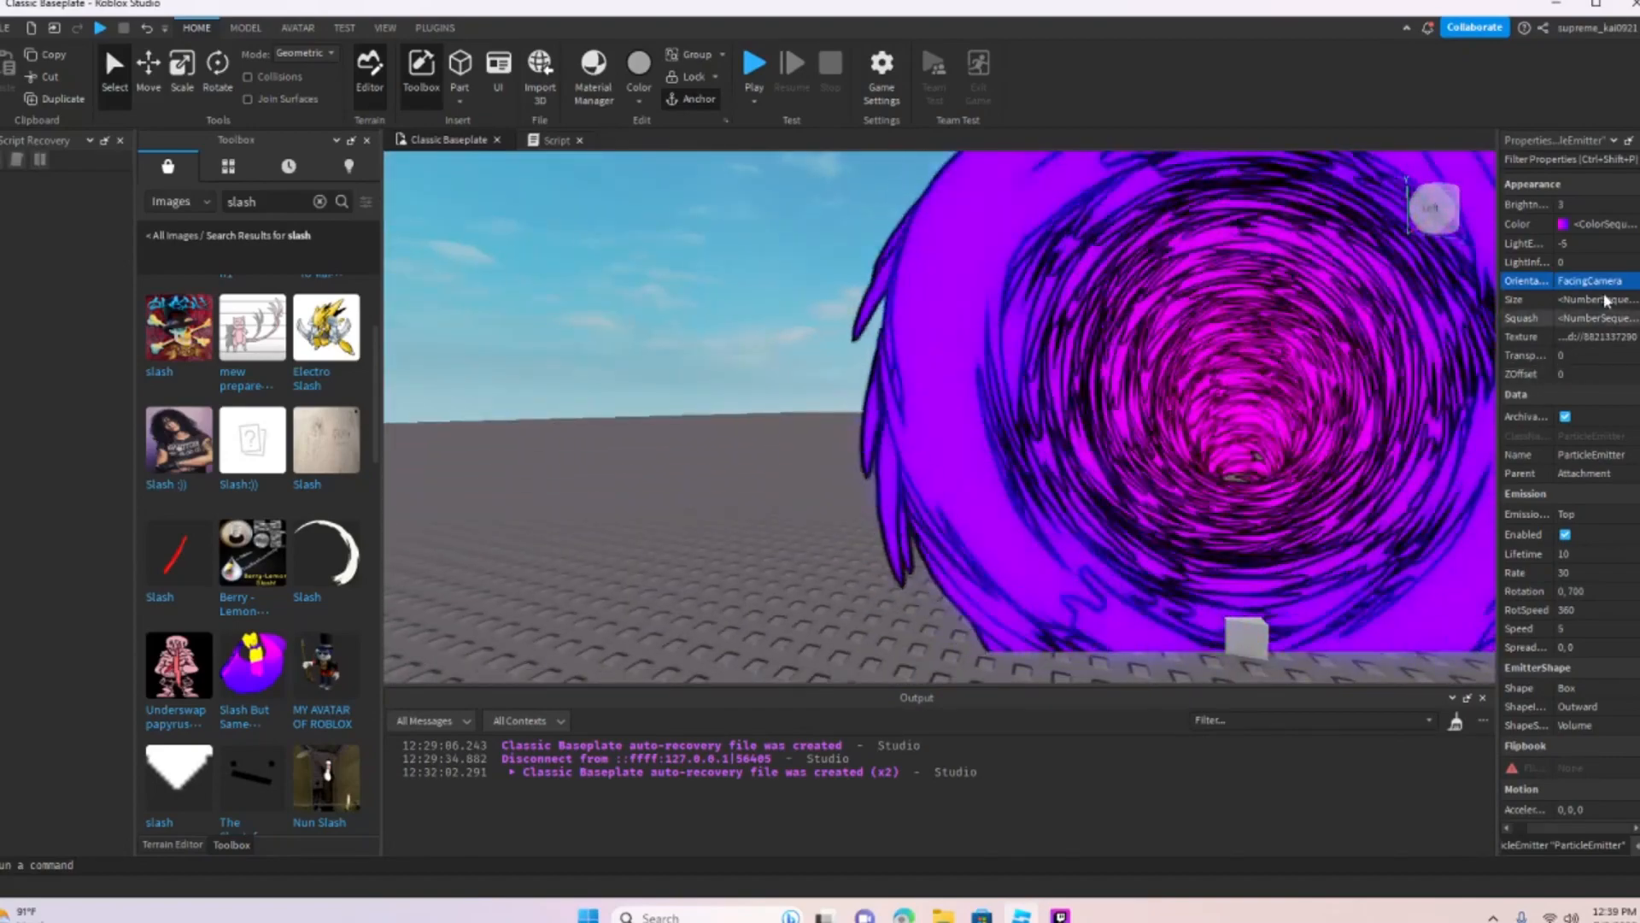
{"action": "left_click", "coordinate": [1600, 286]}
{"action": "left_click", "coordinate": [1577, 341]}
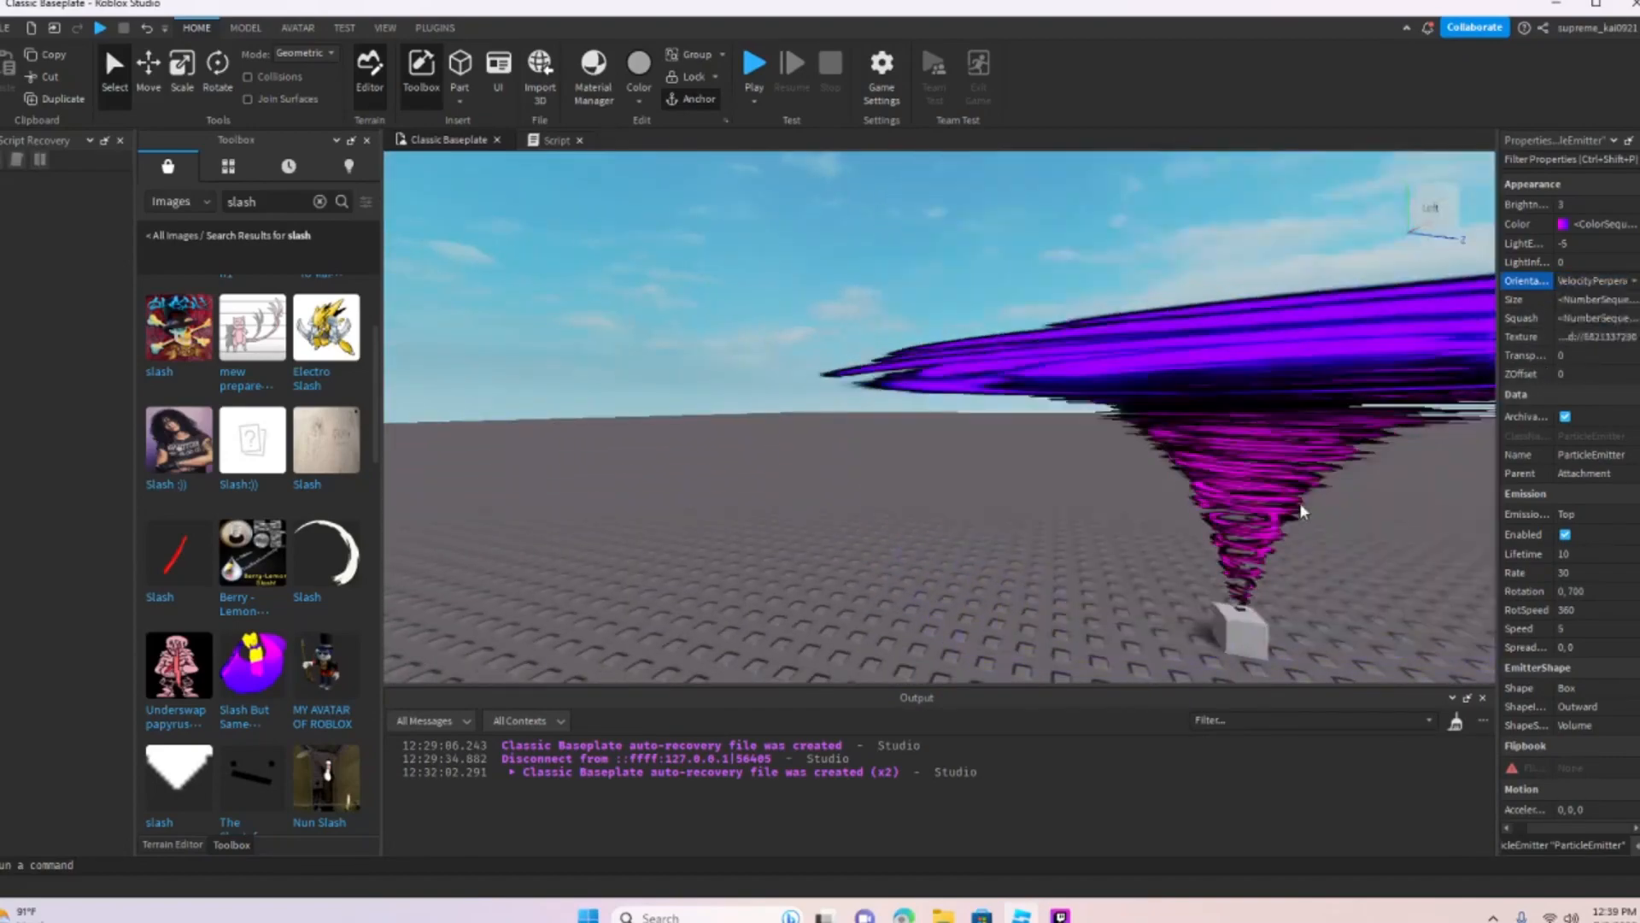
{"action": "right_click_drag", "start_coordinate": [1299, 503], "coordinate": [1301, 503]}
Step: Select the Part holding the emitter and move it down below the baseplate surface
{"action": "left_click_drag", "start_coordinate": [1614, 827], "coordinate": [1587, 847]}
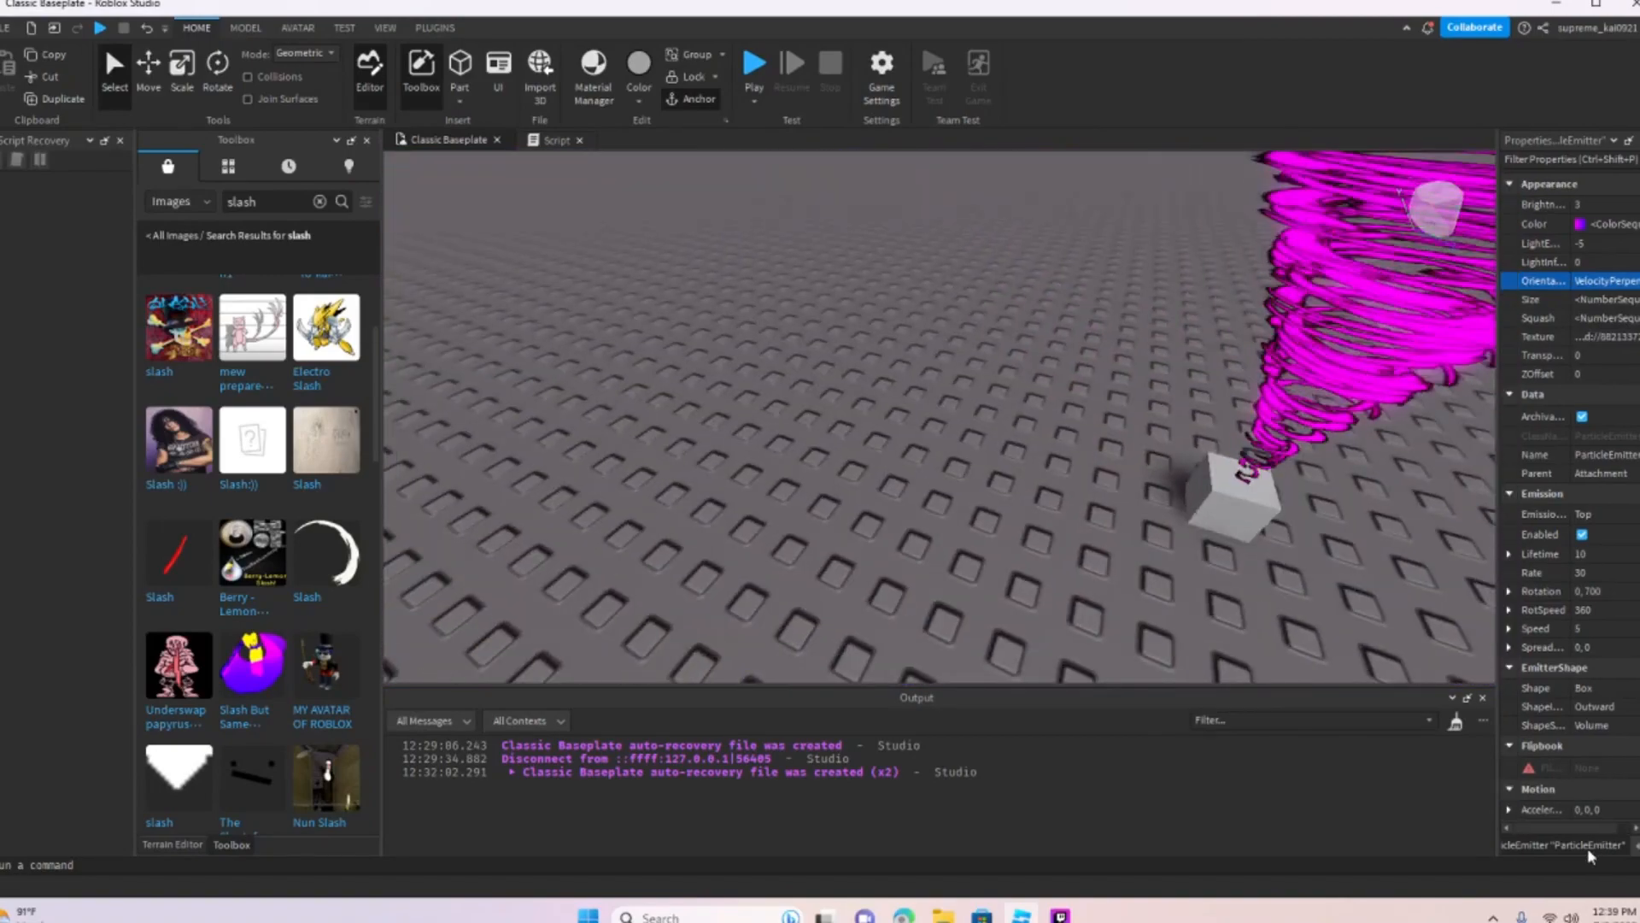
{"action": "scroll", "coordinate": [1586, 848], "scroll_direction": "up", "scroll_amount": 1}
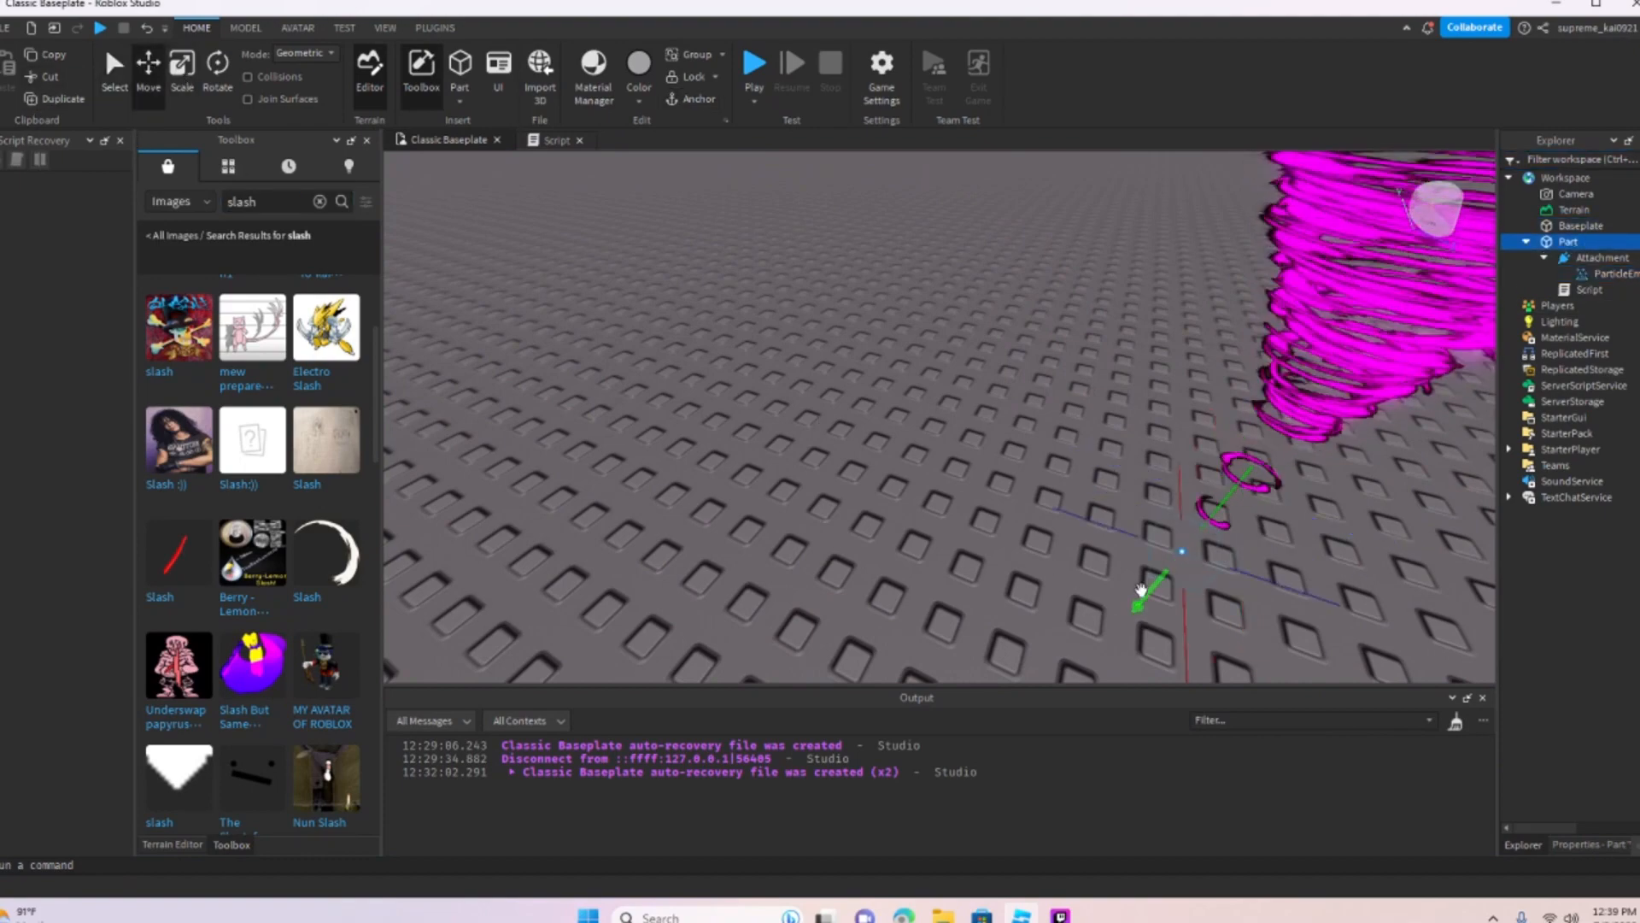
Step: Insert a sphere part beside the vortex and scale it up into a large ball raised above the baseplate
{"action": "right_click_drag", "start_coordinate": [1382, 406], "coordinate": [390, 100]}
{"action": "scroll", "coordinate": [1384, 407], "scroll_direction": "down", "scroll_amount": 3}
{"action": "scroll", "coordinate": [1422, 391], "scroll_direction": "down", "scroll_amount": 4}
{"action": "scroll", "coordinate": [1422, 391], "scroll_direction": "up", "scroll_amount": 4}
{"action": "scroll", "coordinate": [604, 217], "scroll_direction": "down", "scroll_amount": 3}
{"action": "left_click", "coordinate": [460, 97]}
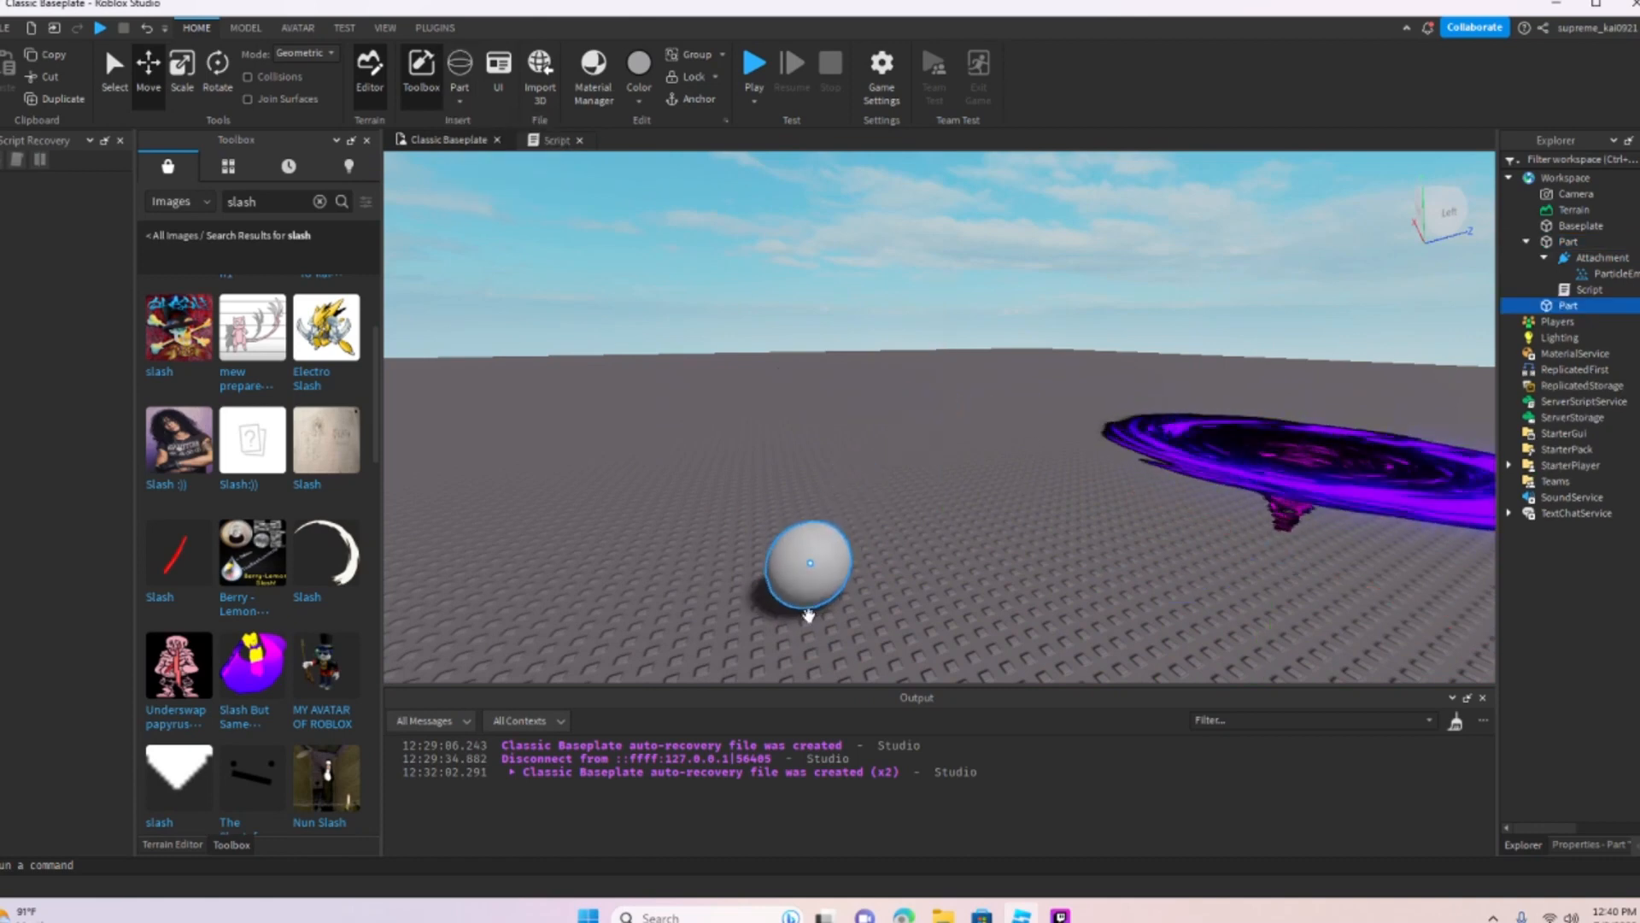
{"action": "key", "text": "s"}
{"action": "key", "text": "a"}
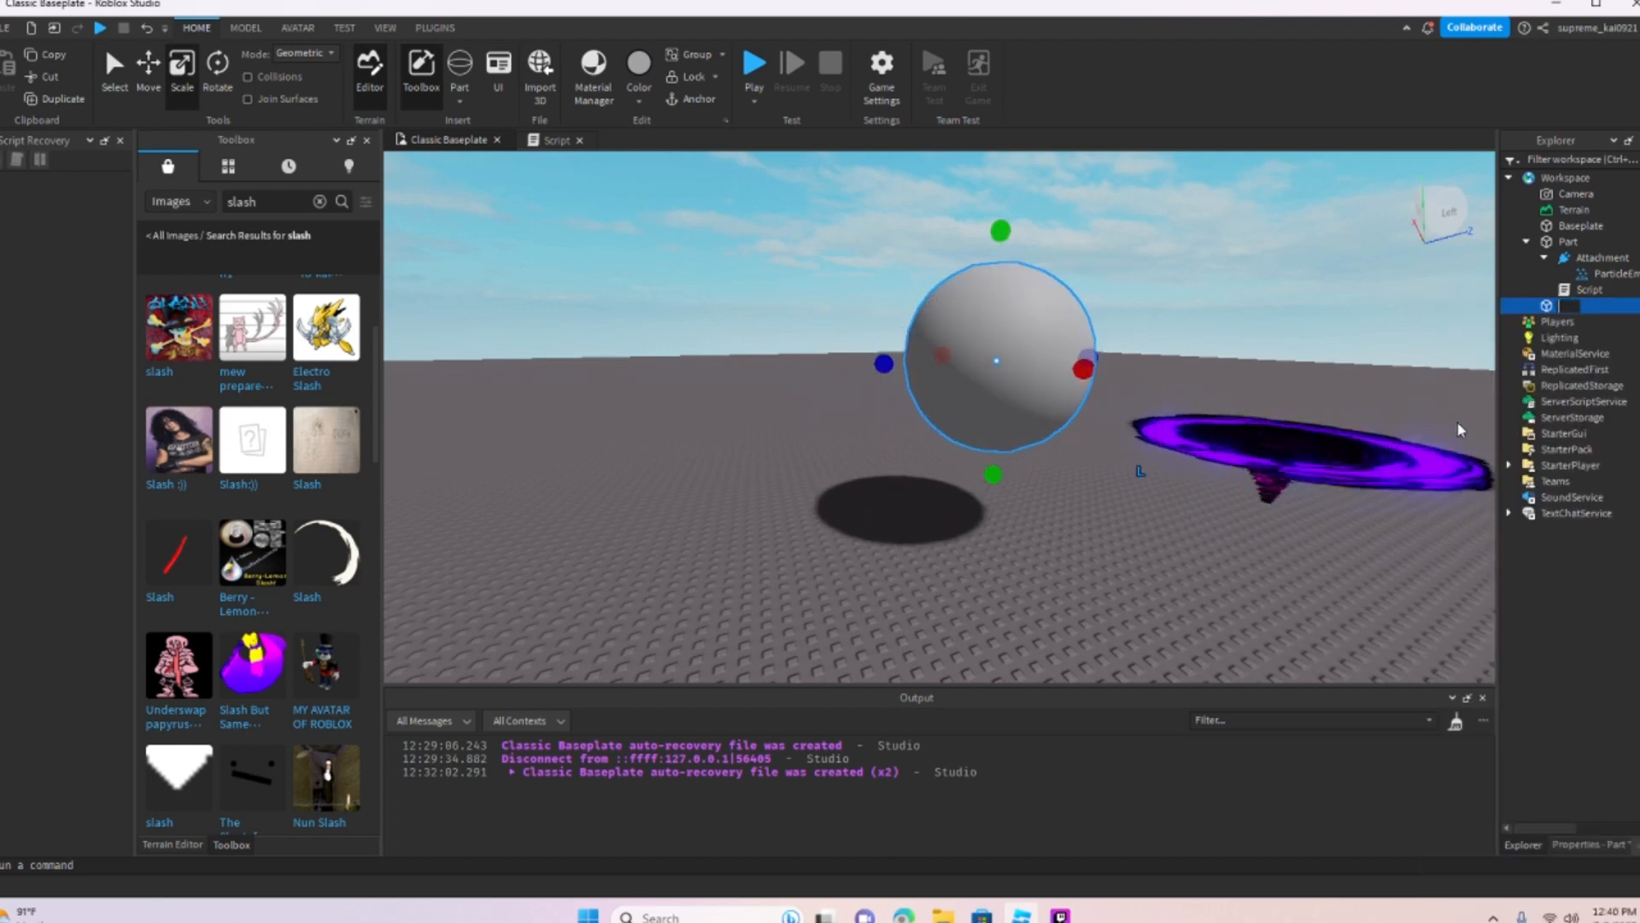
Step: Rename the sphere as Planet and copy the original Part's Attachment
{"action": "right_click_drag", "start_coordinate": [1459, 429], "coordinate": [1577, 346]}
{"action": "key", "text": "d"}
{"action": "key", "text": "s"}
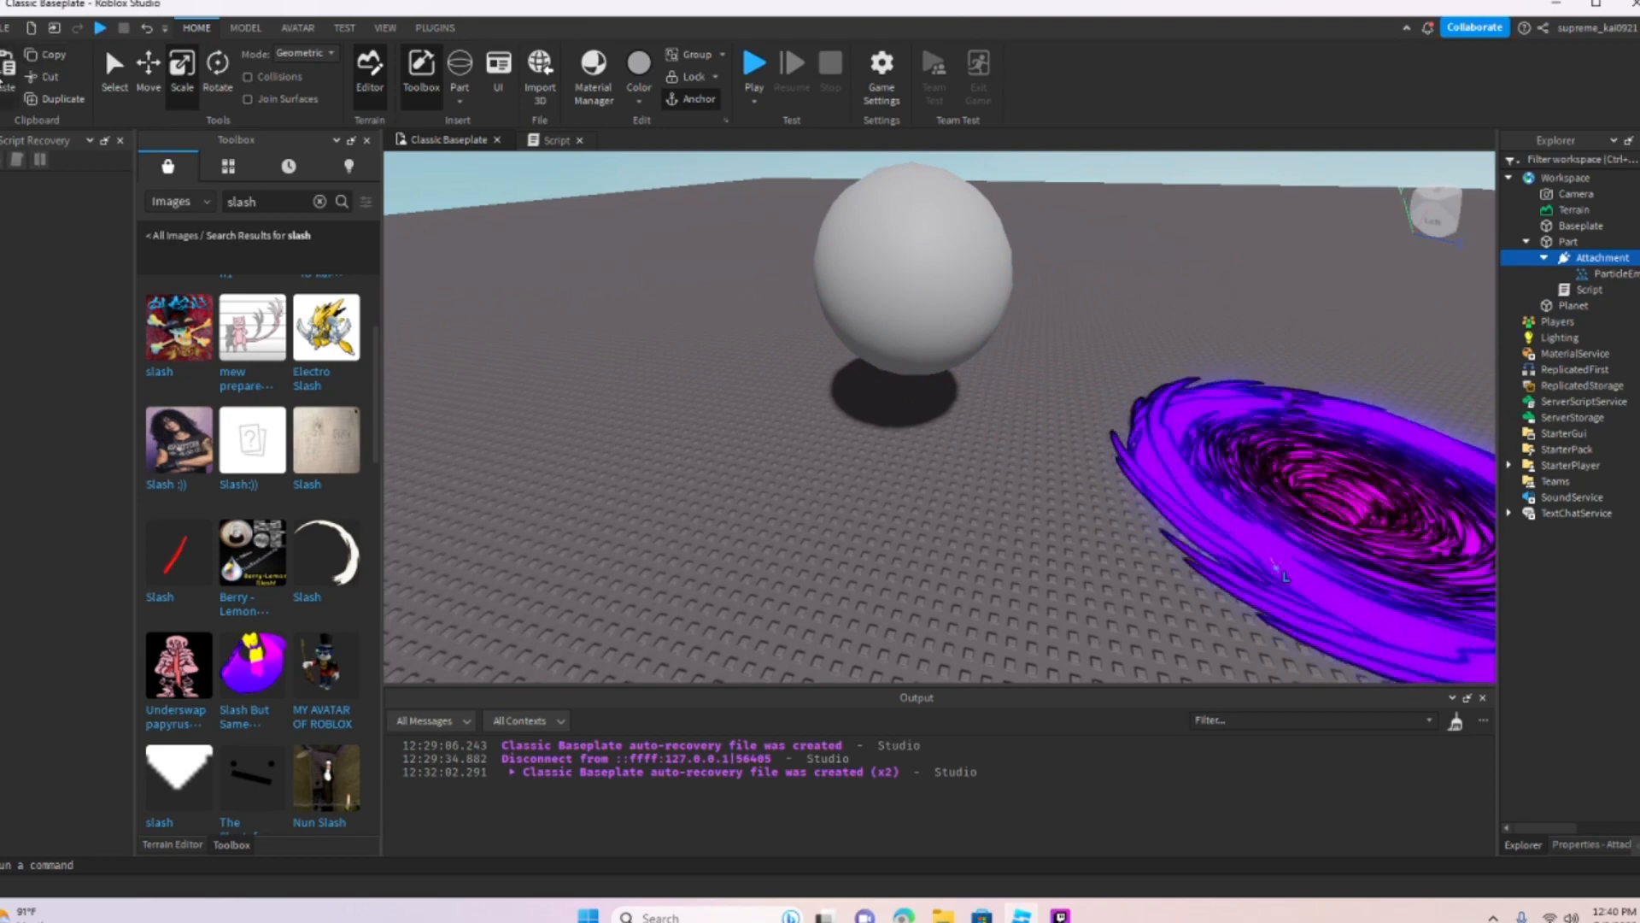
Step: Paste the copied Attachment with its ParticleEmitter into Planet and select the pasted emitter
{"action": "key", "text": "ctrl+v"}
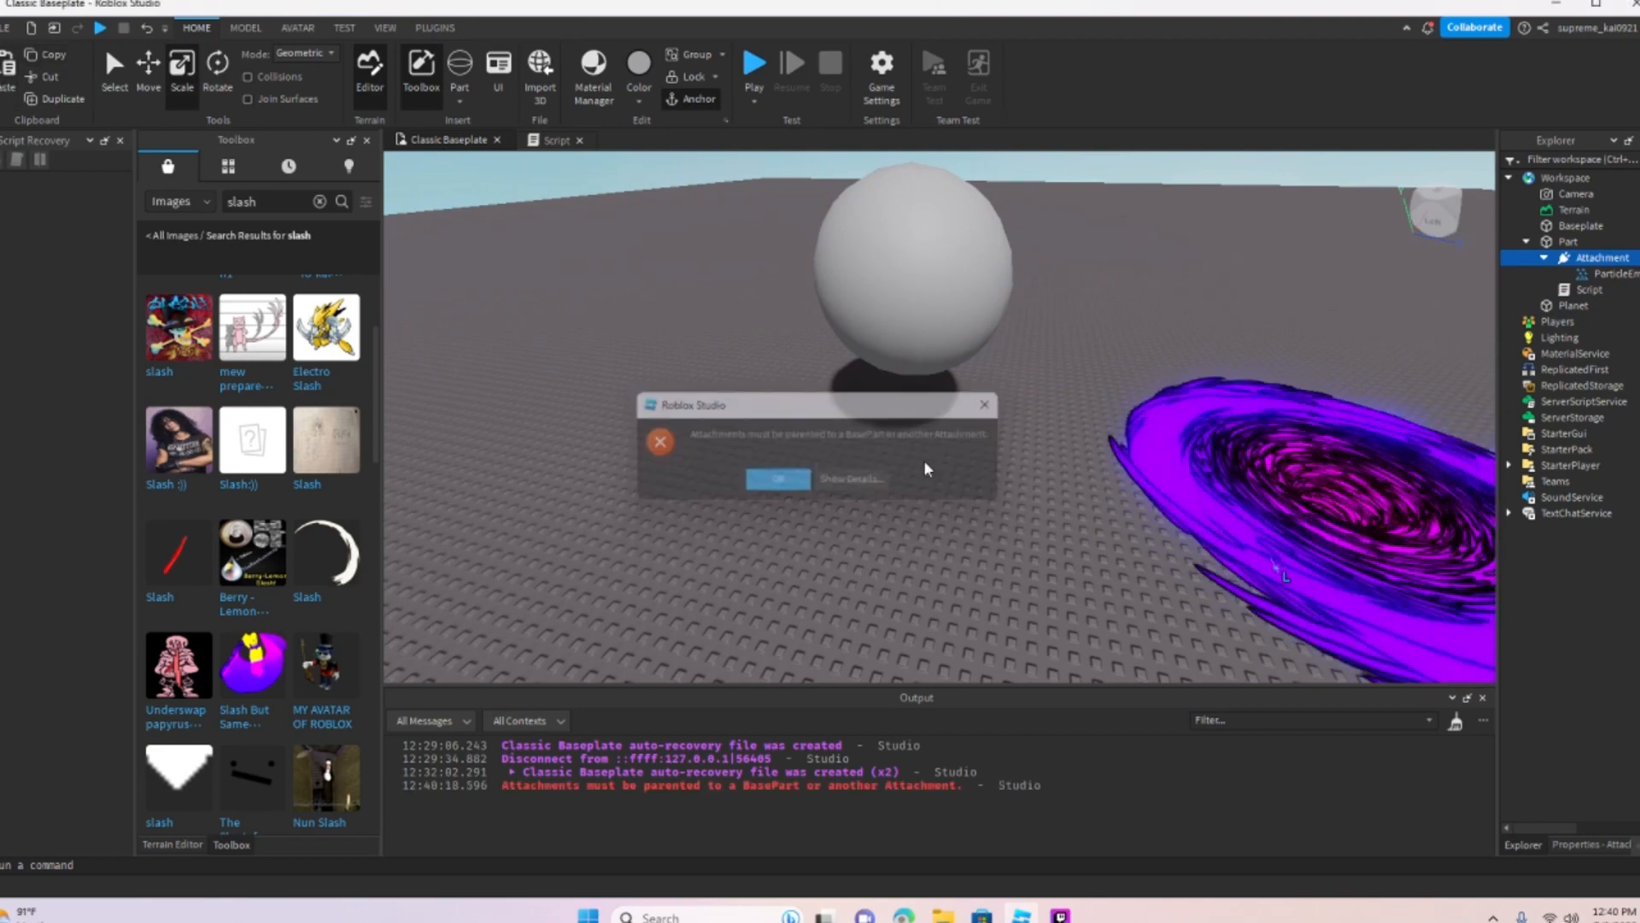
{"action": "left_click", "coordinate": [1562, 306]}
{"action": "right_click", "coordinate": [1562, 306]}
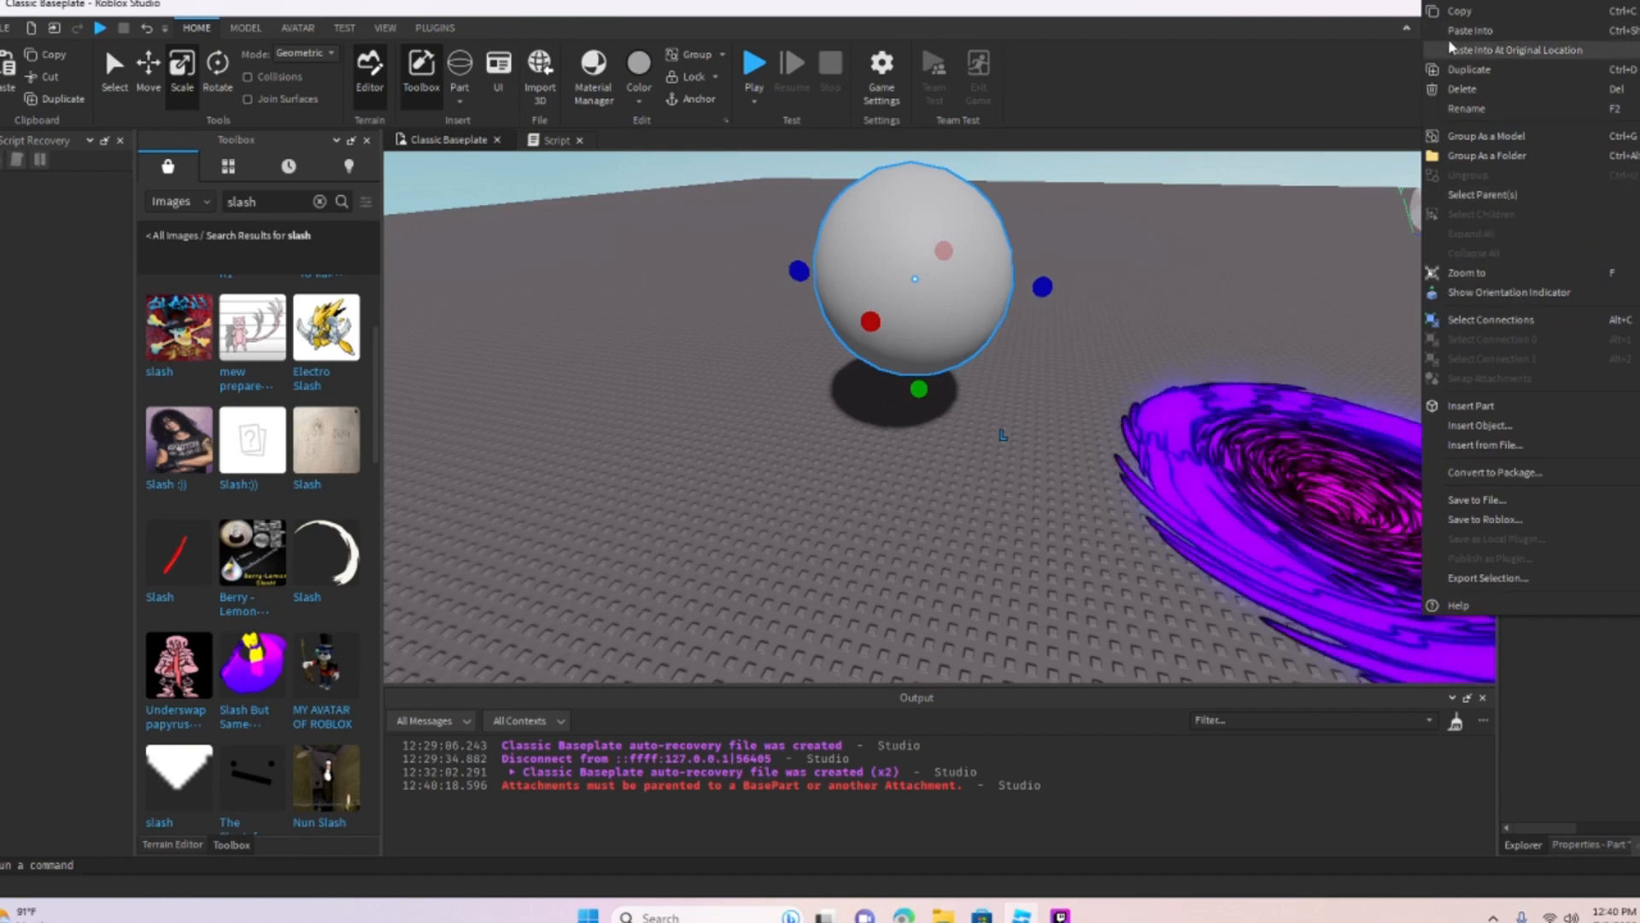
{"action": "left_click", "coordinate": [1469, 50]}
{"action": "left_click", "coordinate": [1474, 27]}
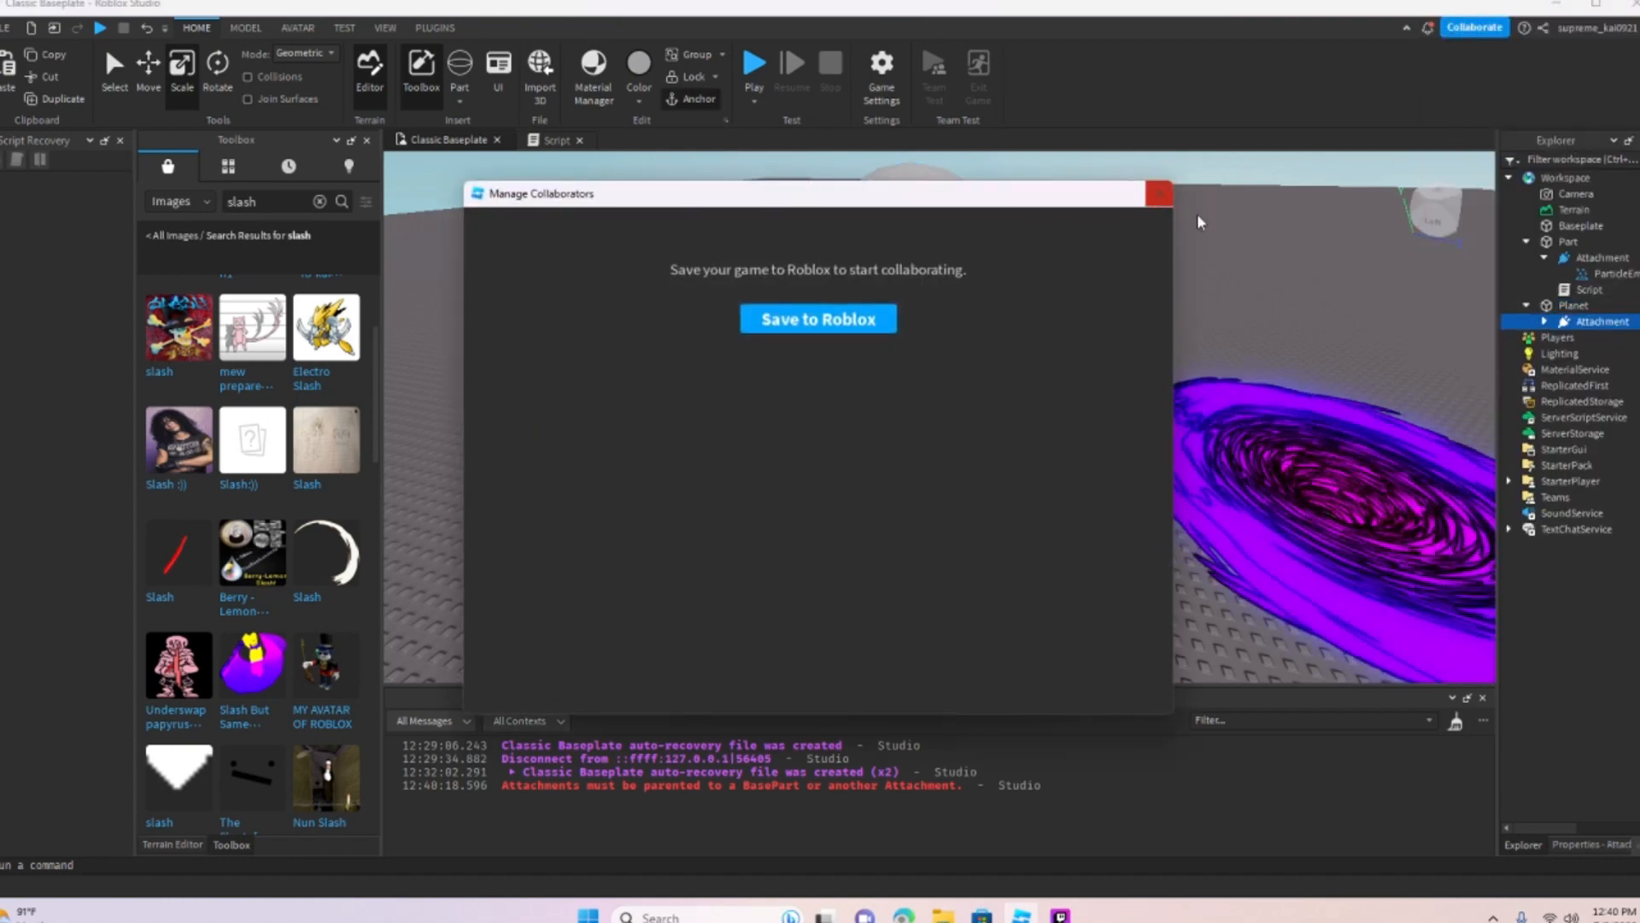
{"action": "right_click_drag", "start_coordinate": [1289, 270], "coordinate": [1543, 330]}
{"action": "right_click_drag", "start_coordinate": [1305, 294], "coordinate": [1585, 346]}
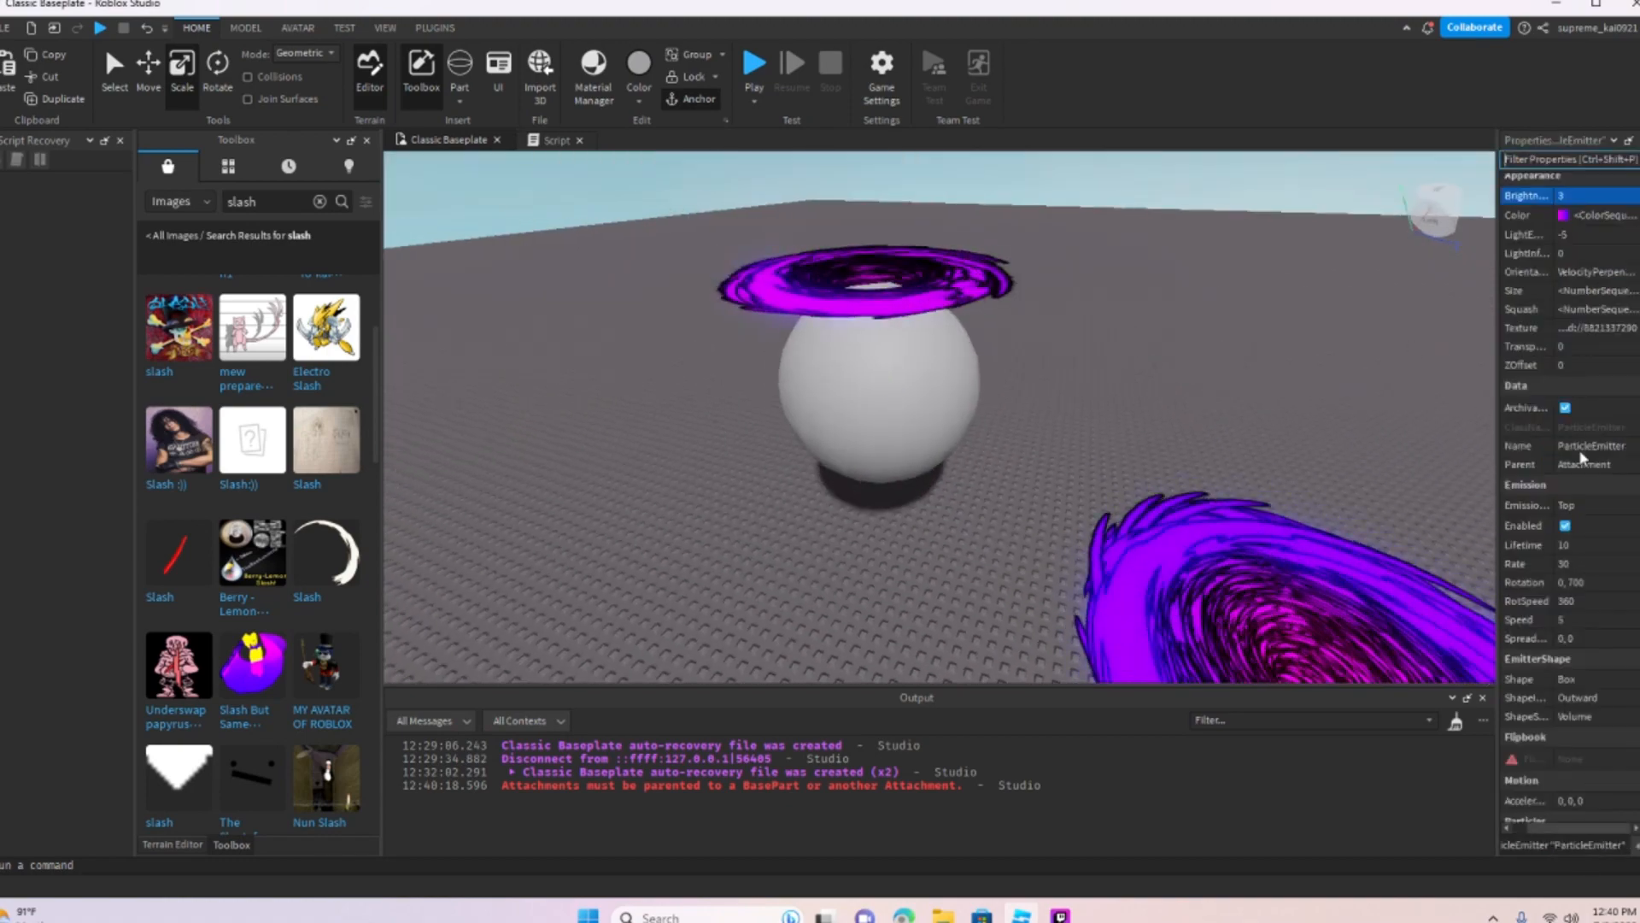
{"action": "left_click", "coordinate": [1632, 346]}
{"action": "left_click_drag", "start_coordinate": [886, 357], "coordinate": [850, 573]}
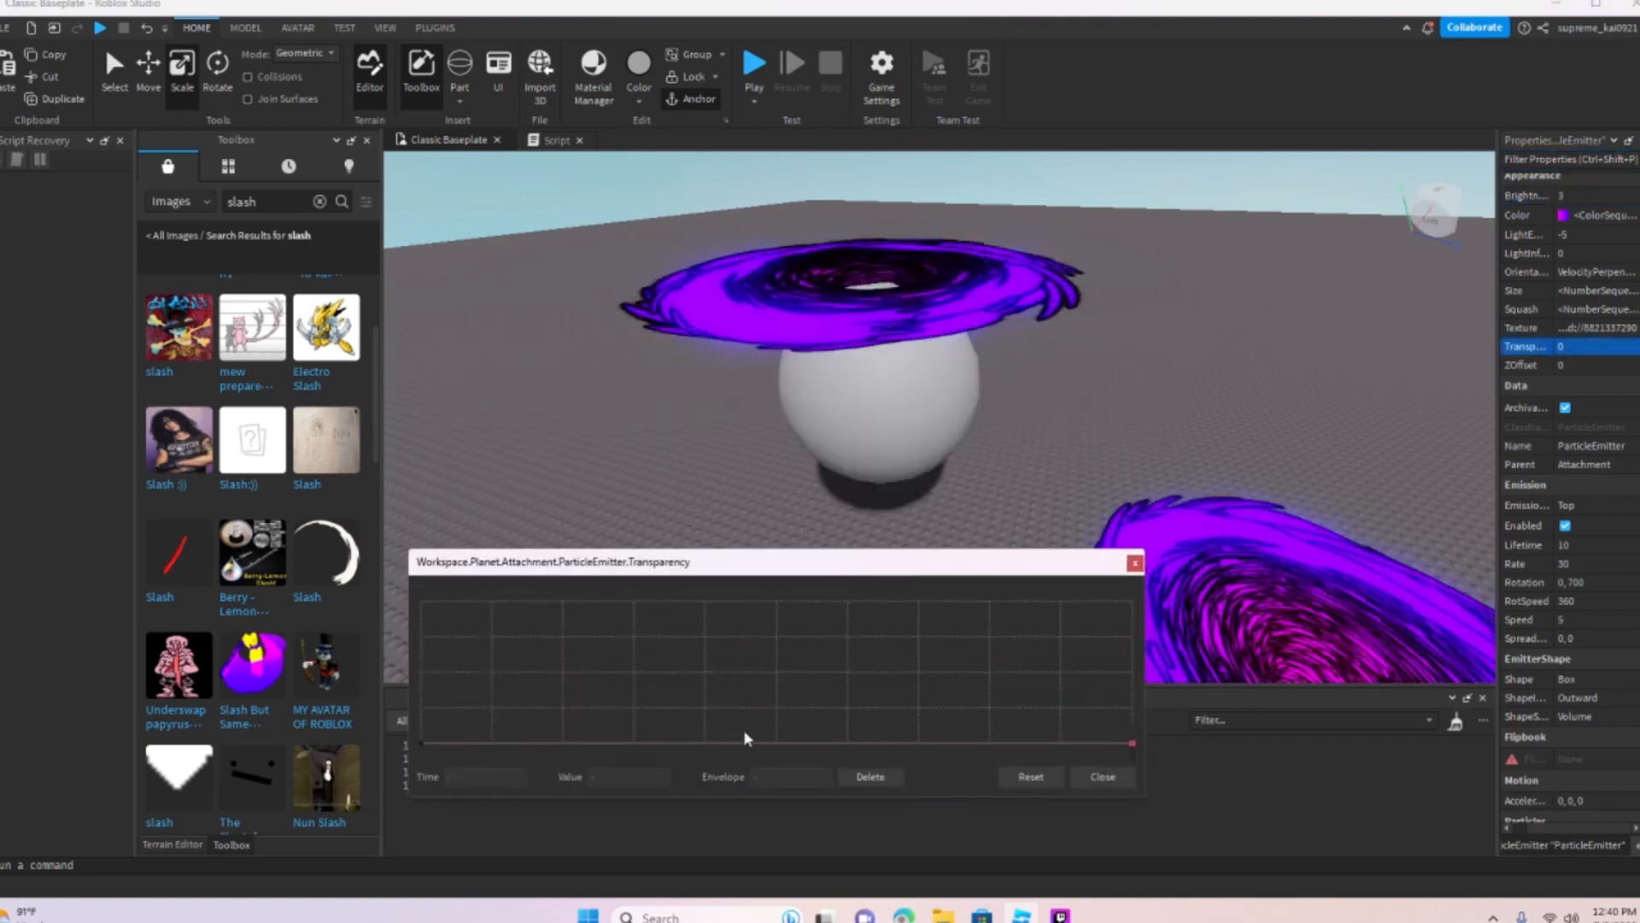
{"action": "left_click", "coordinate": [1118, 774]}
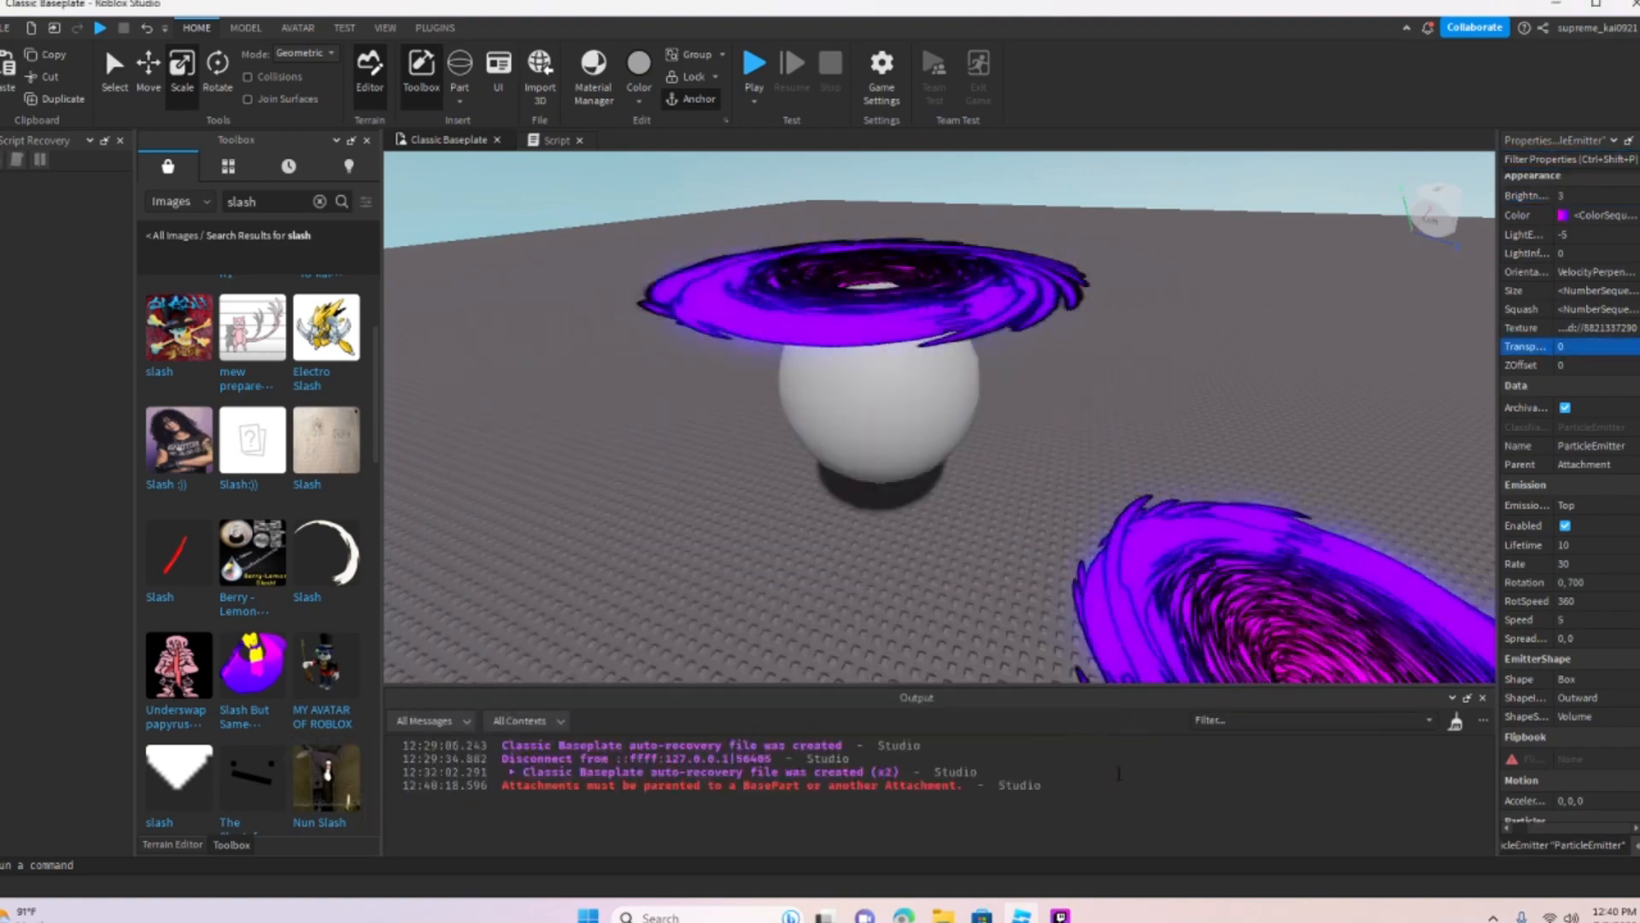
Step: On the Planet emitter's Transparency curve, raise the start value to 1 and place a keypoint of value 0 at time 0.838
{"action": "left_click", "coordinate": [1625, 350]}
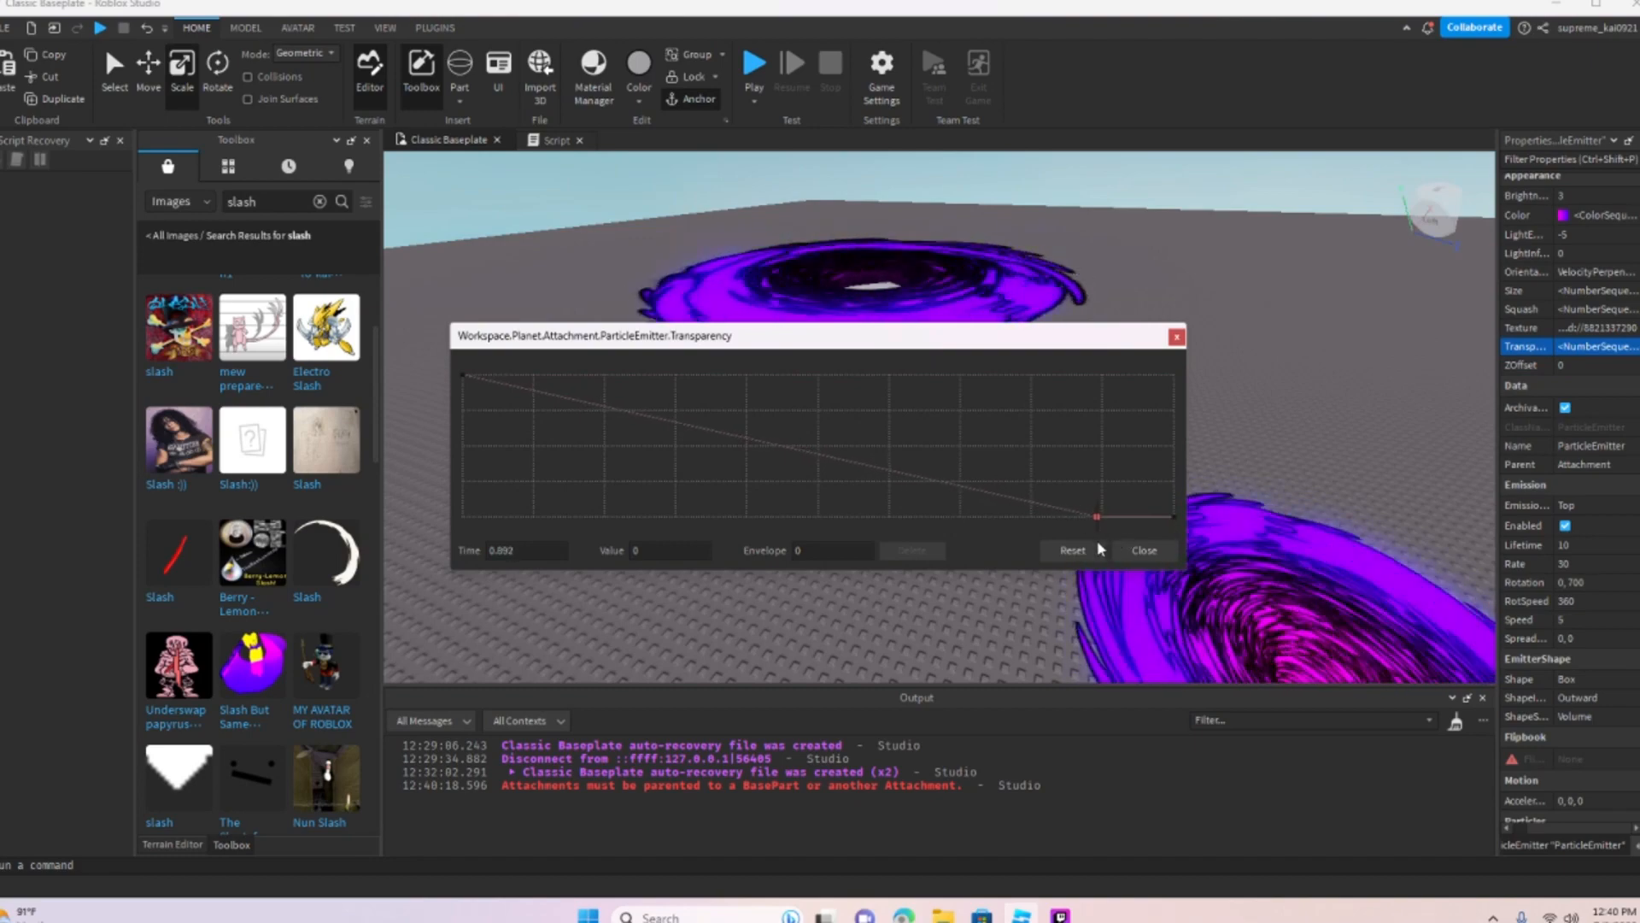
{"action": "left_click_drag", "start_coordinate": [1116, 516], "coordinate": [1062, 575]}
{"action": "right_click_drag", "start_coordinate": [1247, 424], "coordinate": [1246, 424]}
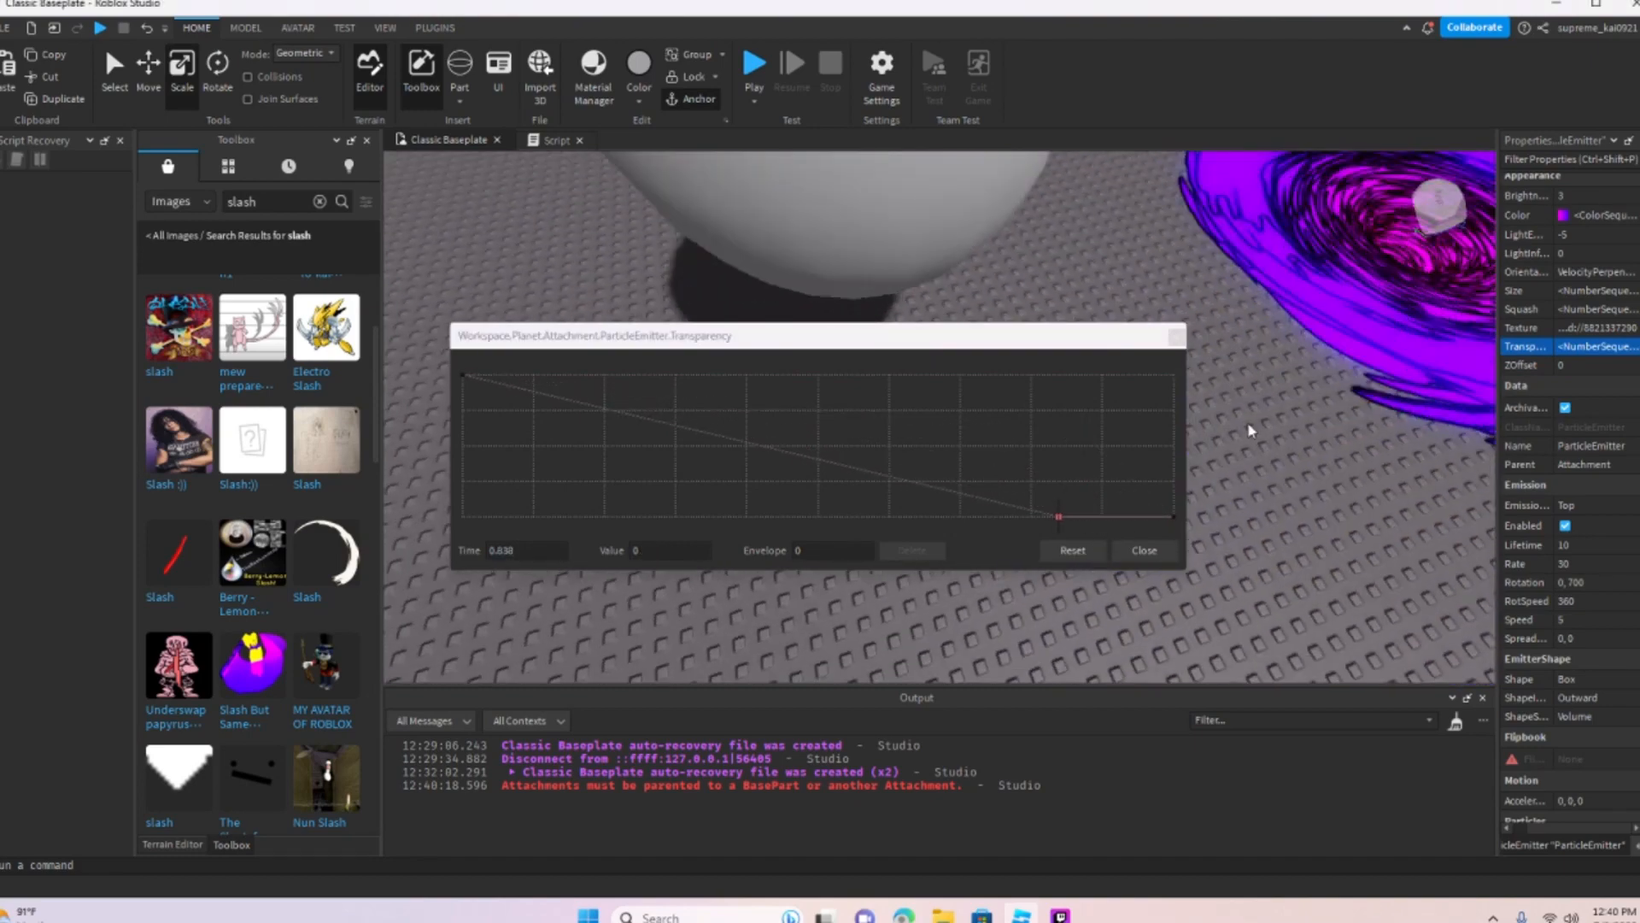
{"action": "scroll", "coordinate": [1246, 424], "scroll_direction": "down", "scroll_amount": 5}
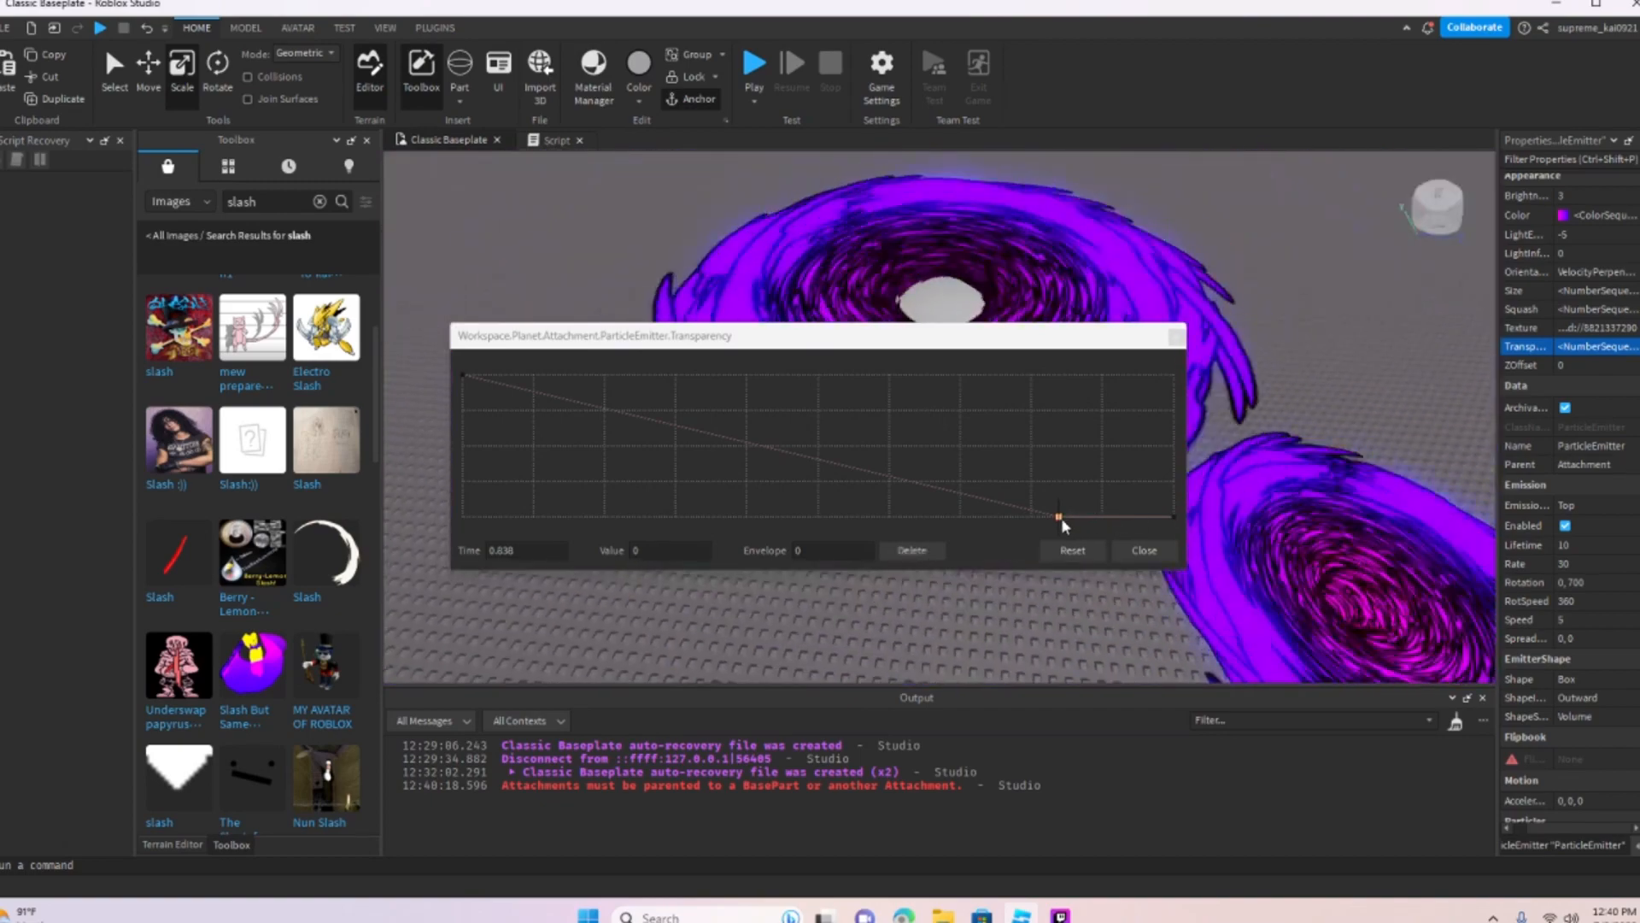
Step: Move the middle Transparency keypoint to time 0.913 and value 1, close the curve editor and view the ring
{"action": "left_click_drag", "start_coordinate": [1060, 517], "coordinate": [1115, 372]}
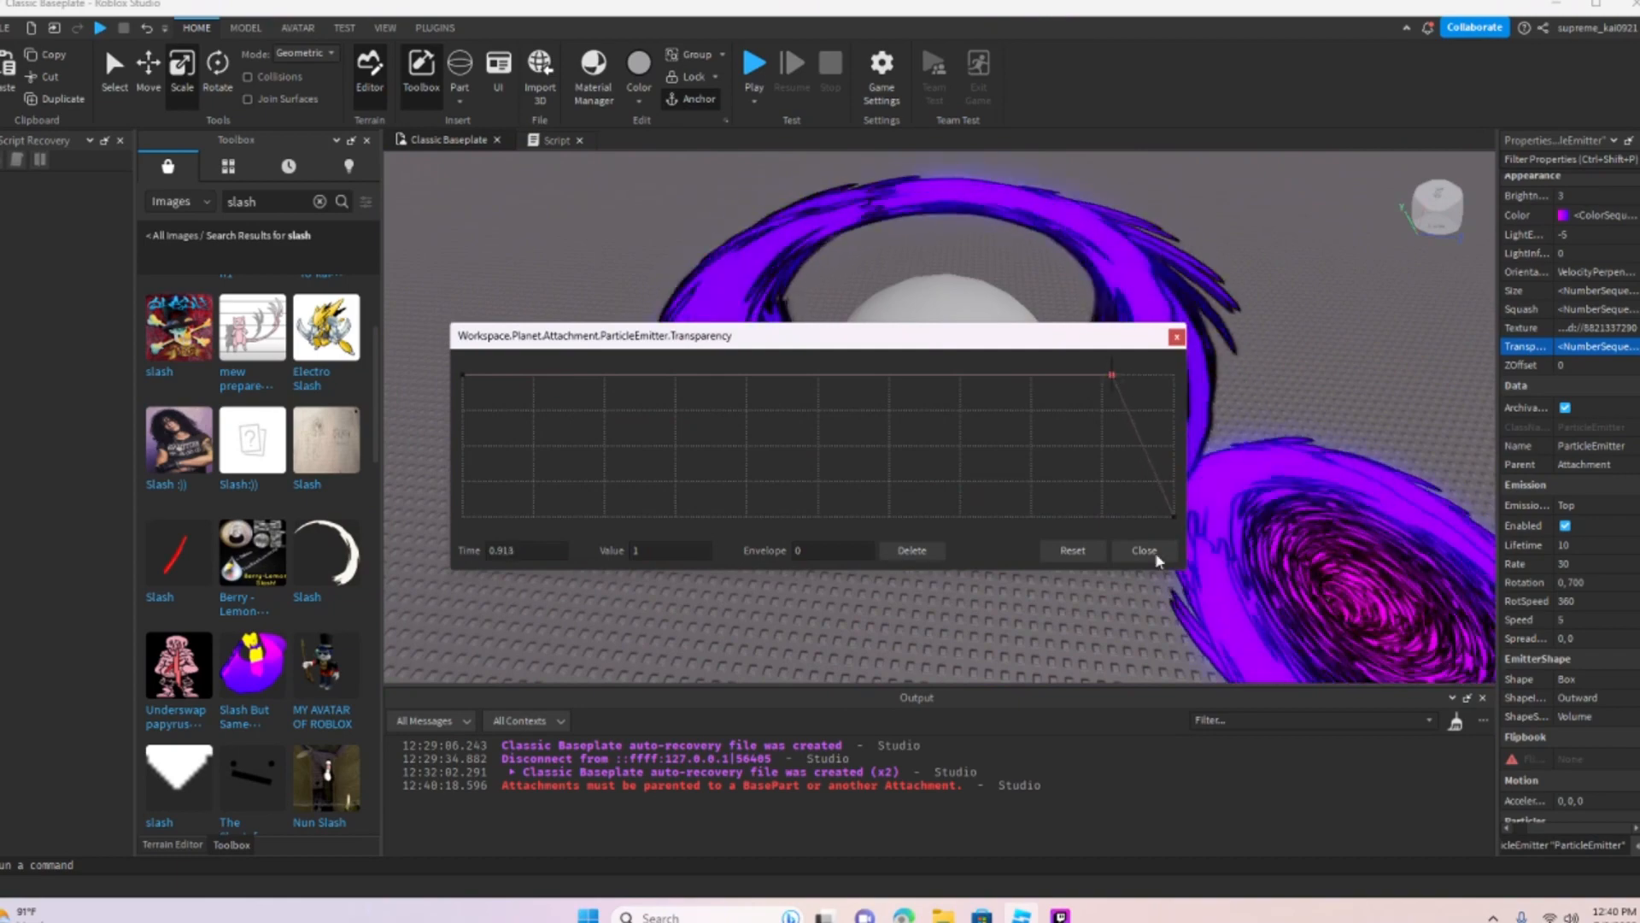
{"action": "left_click", "coordinate": [1144, 551]}
{"action": "scroll", "coordinate": [1211, 516], "scroll_direction": "up", "scroll_amount": 3}
{"action": "scroll", "coordinate": [1211, 516], "scroll_direction": "up", "scroll_amount": 2}
{"action": "right_click_drag", "start_coordinate": [1211, 516], "coordinate": [1068, 516]}
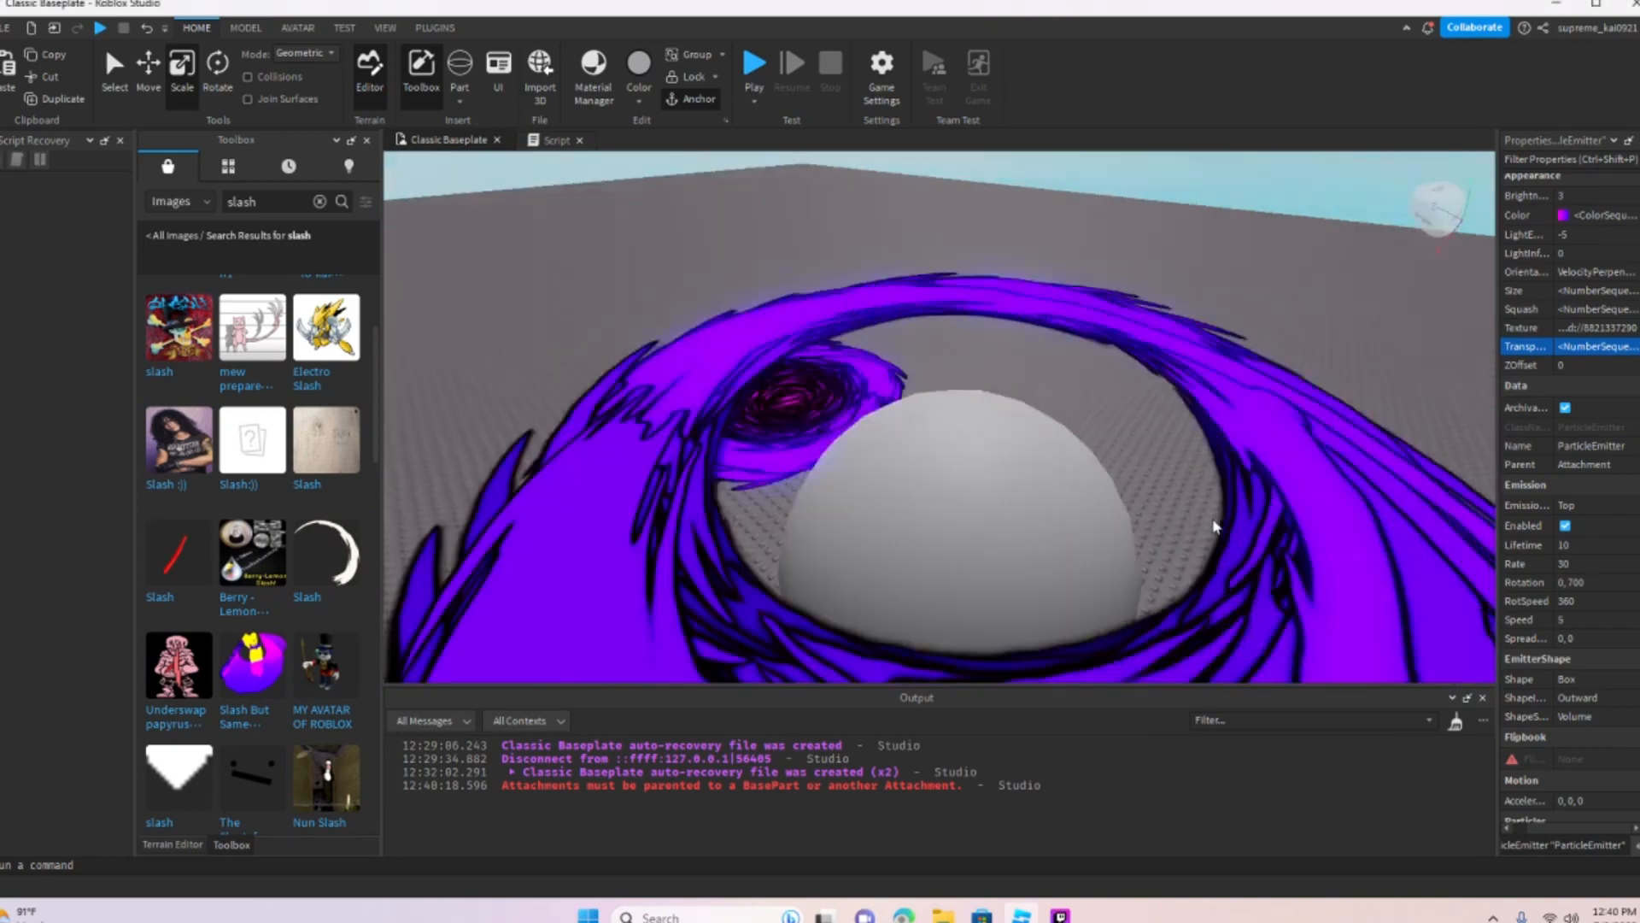
Step: Select Planet's Attachment in the Explorer and move it down towards the underside of the sphere
{"action": "scroll", "coordinate": [1211, 516], "scroll_direction": "down", "scroll_amount": 3}
{"action": "left_click_drag", "start_coordinate": [1578, 828], "coordinate": [1569, 833]}
{"action": "left_click", "coordinate": [1569, 842]}
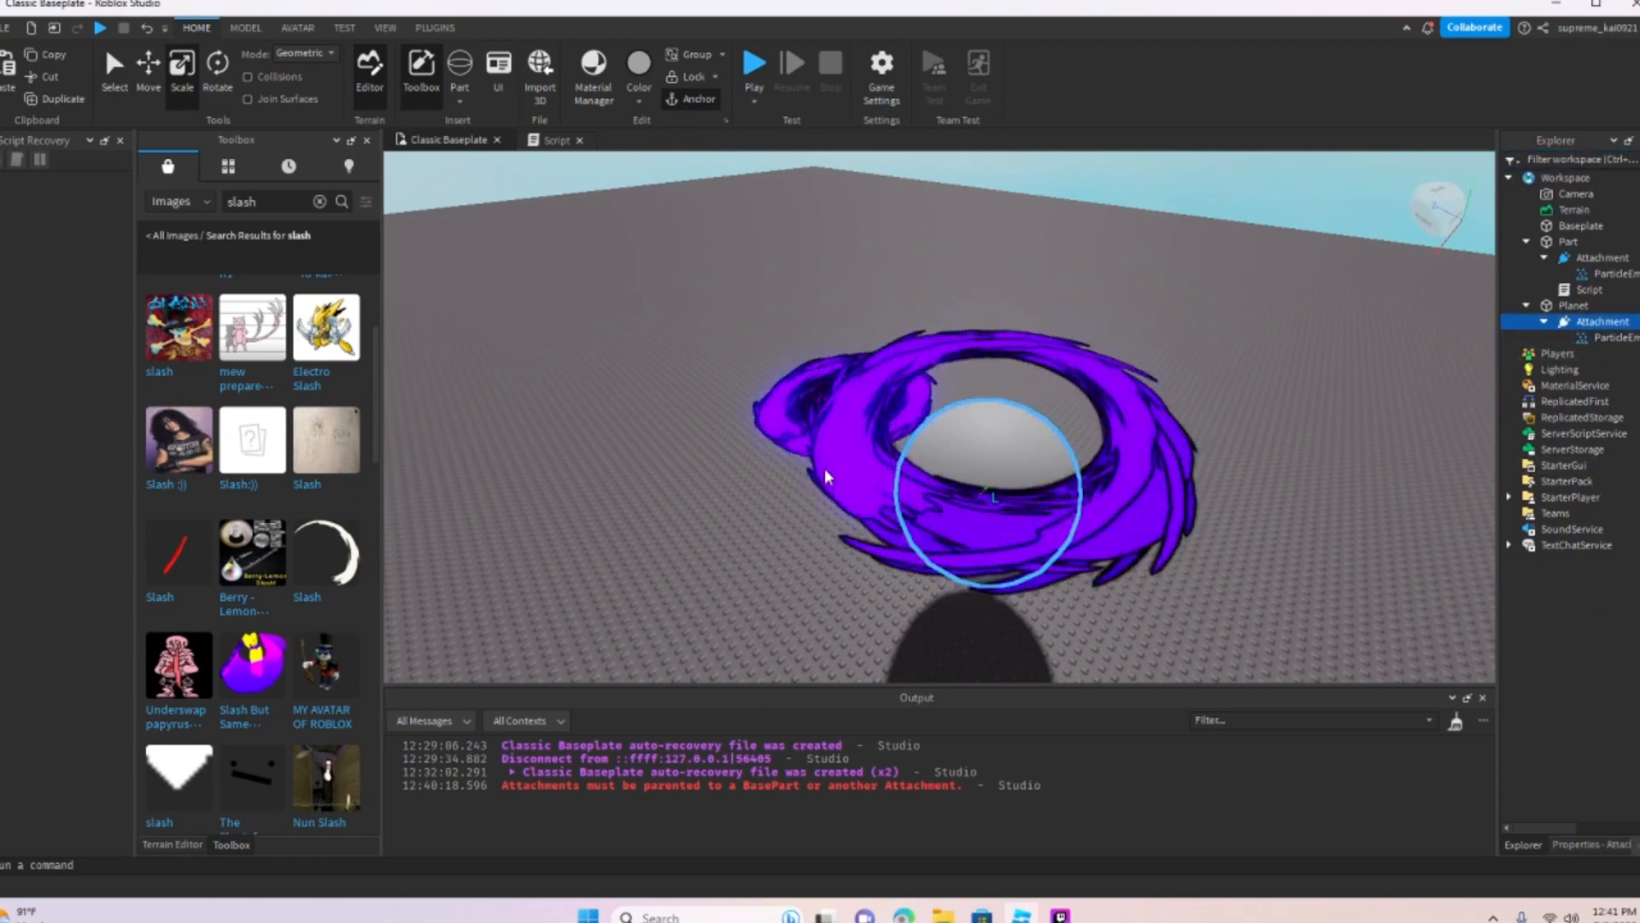
{"action": "left_click", "coordinate": [1565, 177]}
{"action": "right_click_drag", "start_coordinate": [778, 548], "coordinate": [970, 490]}
{"action": "scroll", "coordinate": [970, 491], "scroll_direction": "up", "scroll_amount": 2}
{"action": "left_click", "coordinate": [1561, 325]}
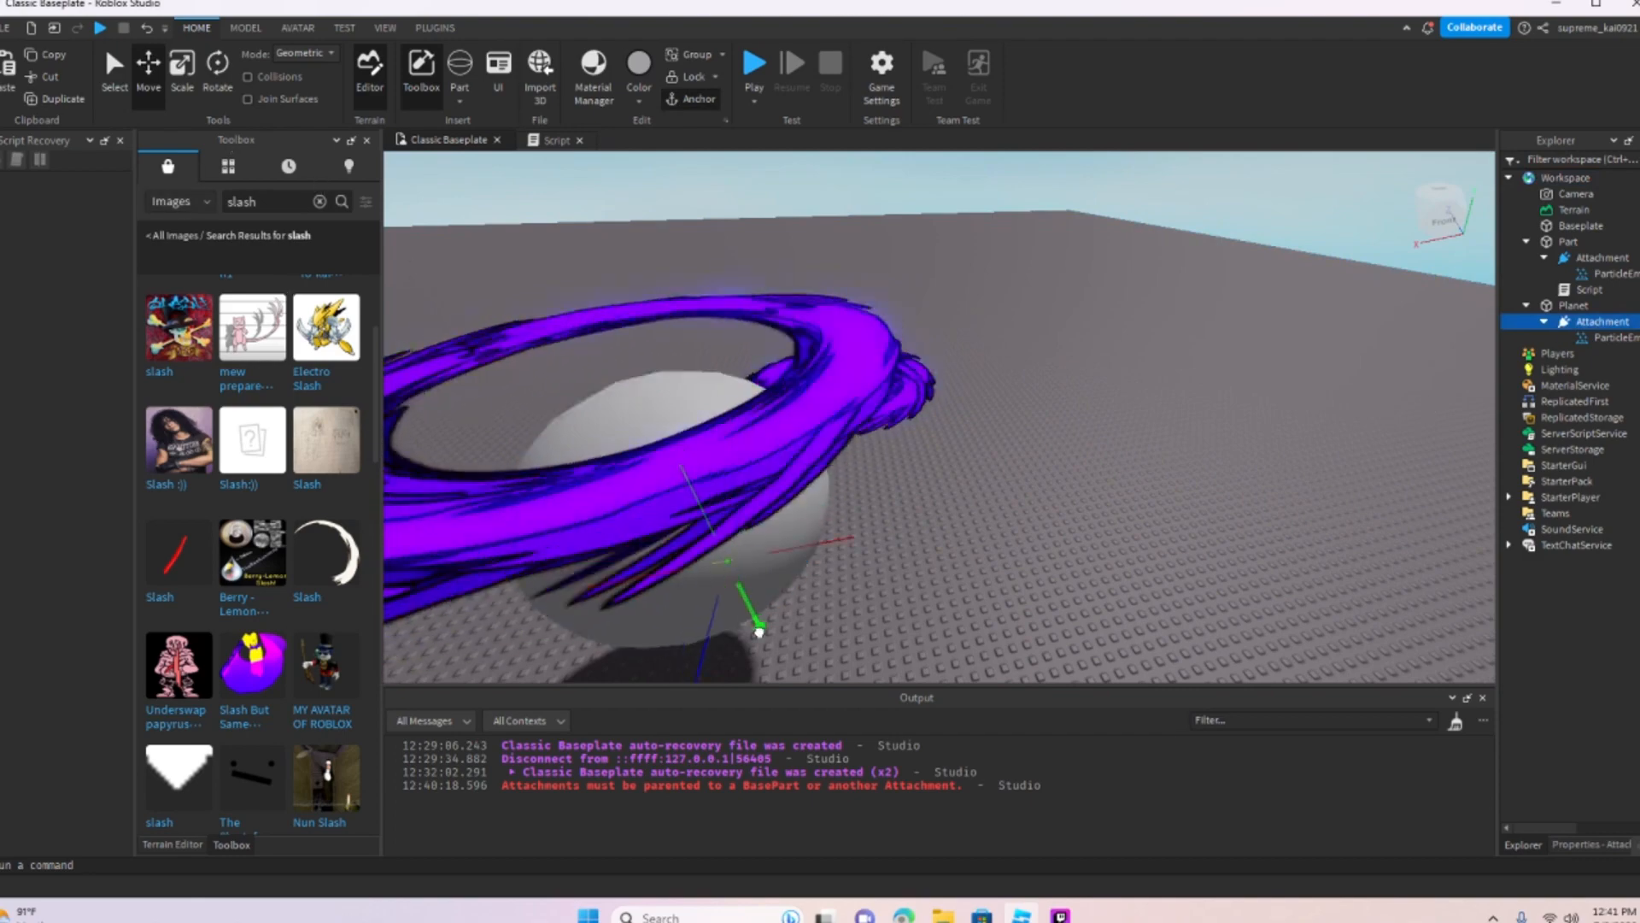
Step: Shift Planet's Attachment along its vertical axis, checking from both sides how the particle ring sits around the sphere
{"action": "right_click_drag", "start_coordinate": [803, 540], "coordinate": [836, 491]}
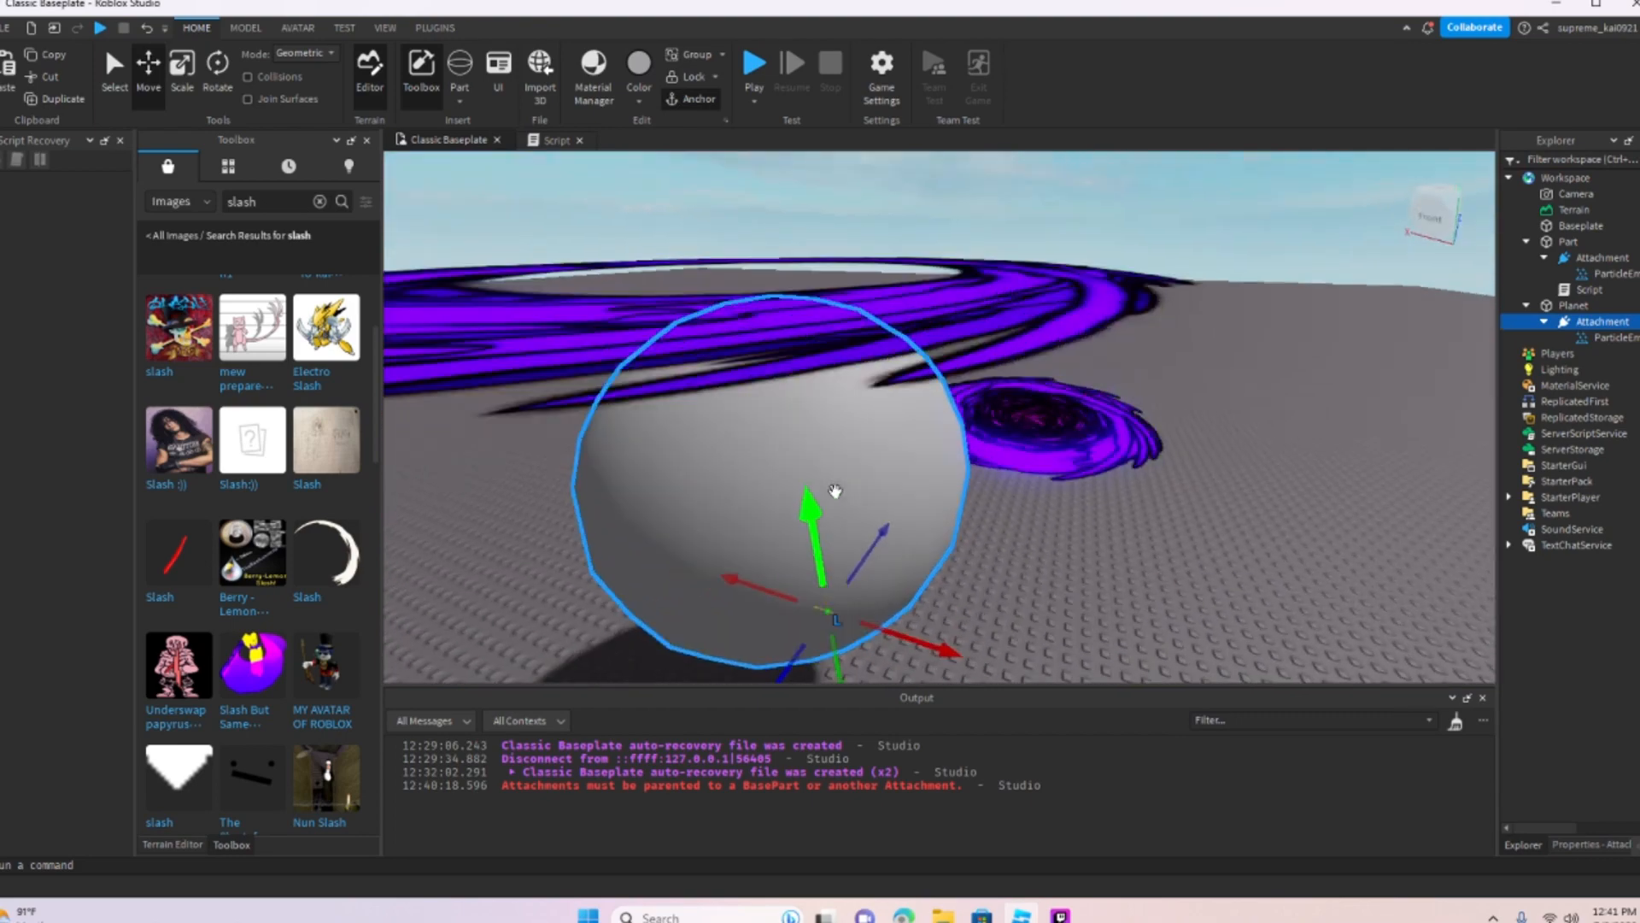
{"action": "left_click_drag", "start_coordinate": [815, 540], "coordinate": [814, 472]}
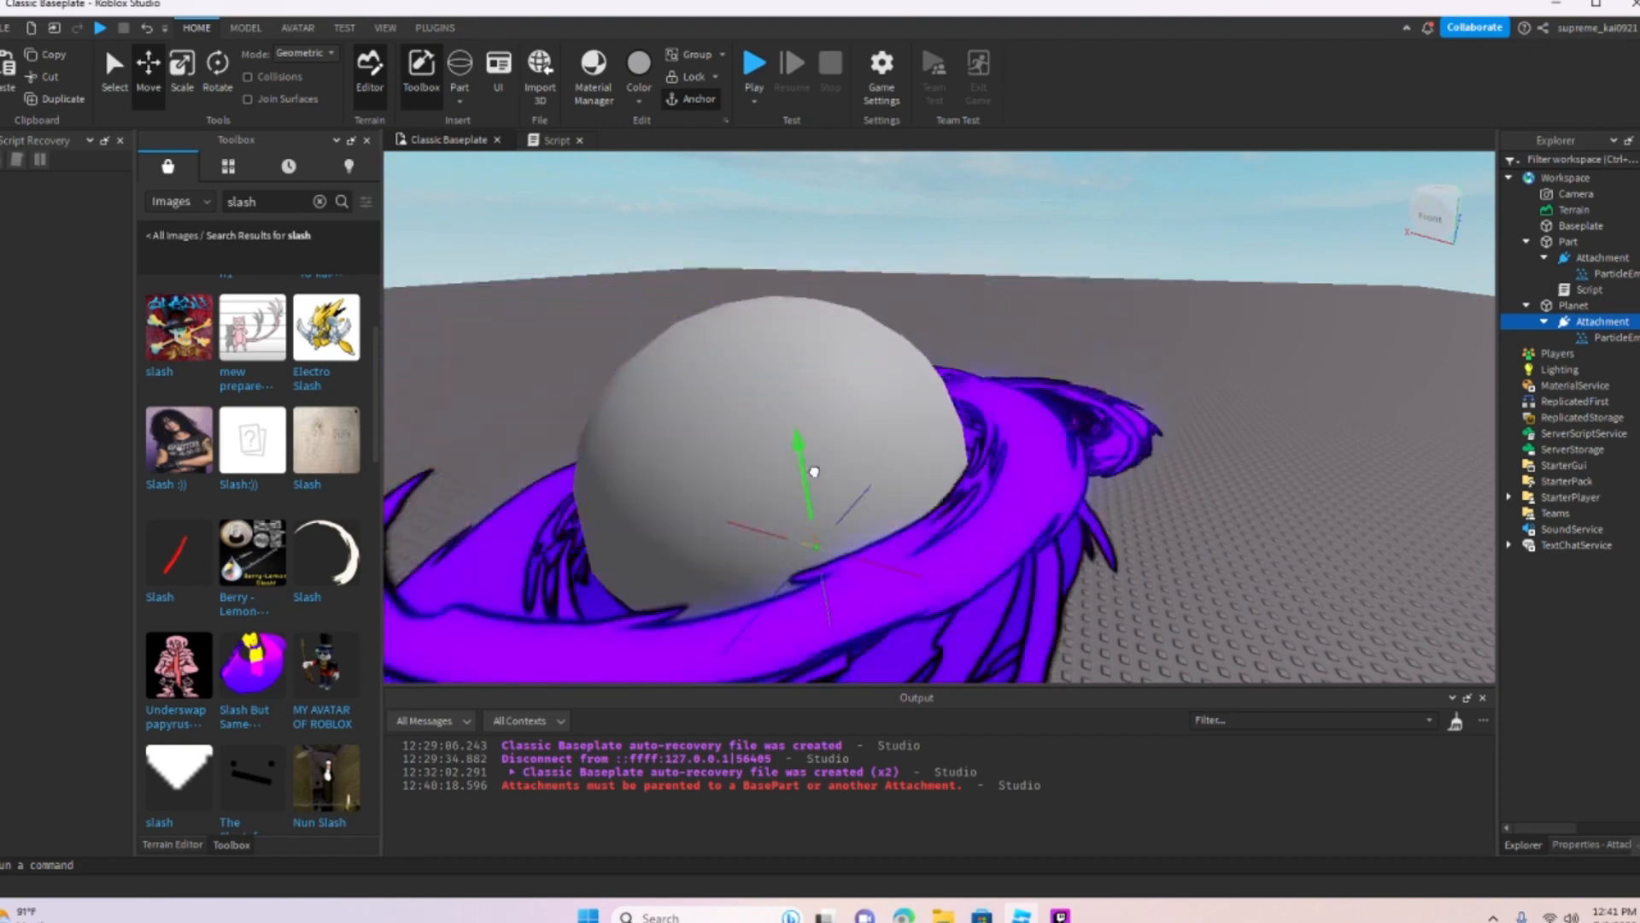
{"action": "right_click_drag", "start_coordinate": [850, 439], "coordinate": [853, 444]}
{"action": "left_click_drag", "start_coordinate": [1122, 413], "coordinate": [1132, 368]}
{"action": "right_click_drag", "start_coordinate": [1132, 368], "coordinate": [1144, 393]}
{"action": "left_click_drag", "start_coordinate": [1178, 537], "coordinate": [1158, 555]}
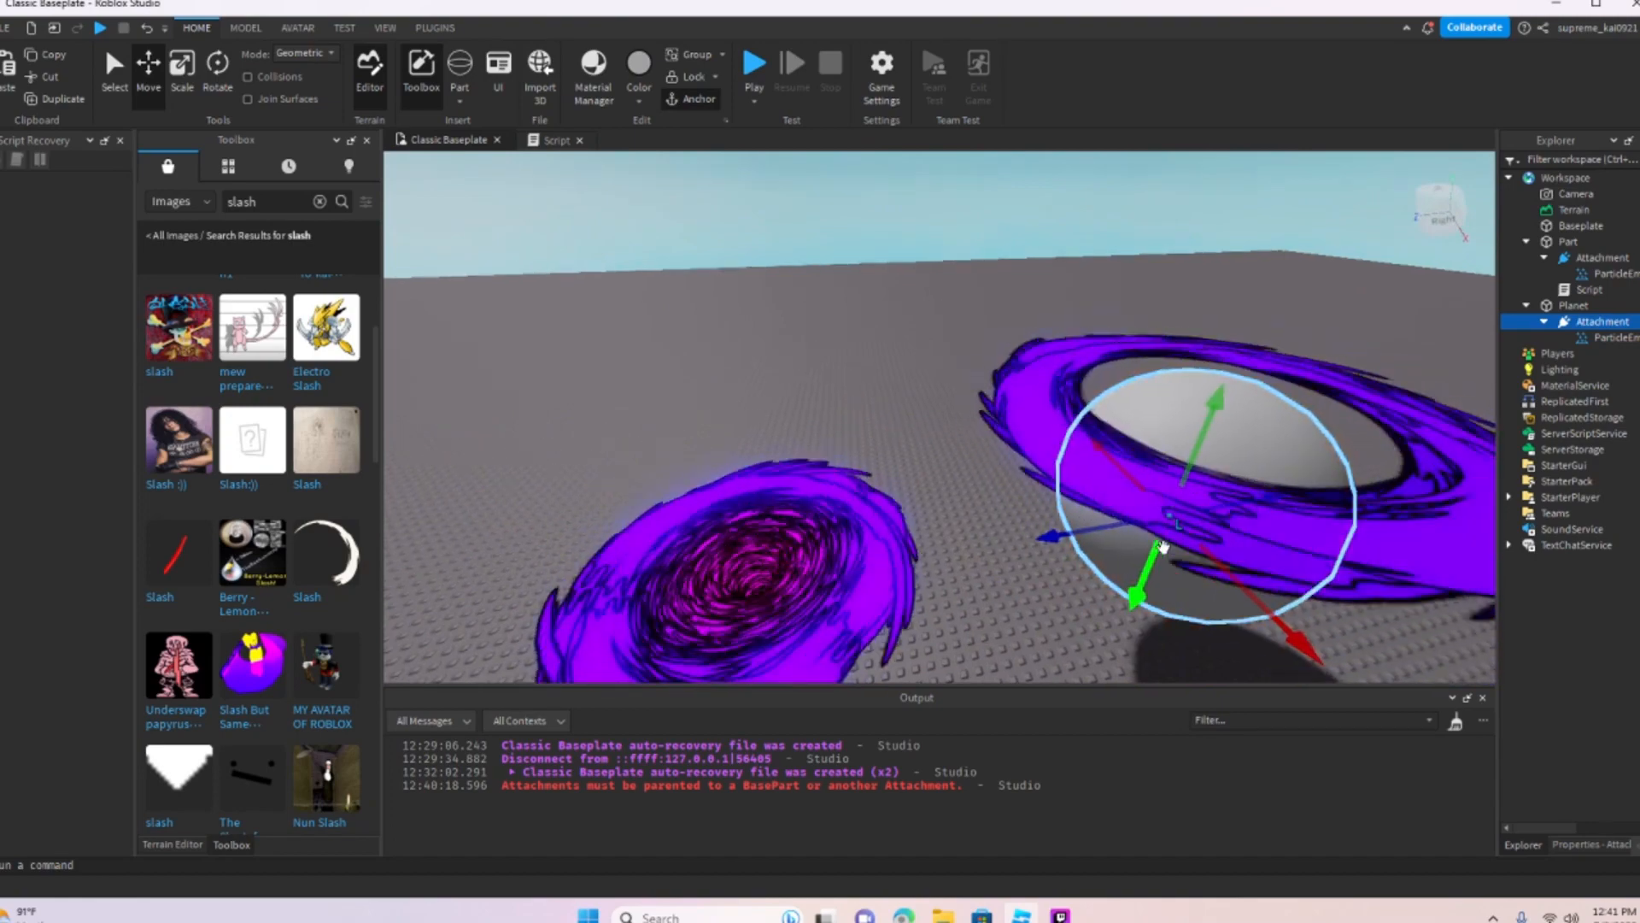
Step: Move Planet's Attachment down below the sphere and deselect it to check the ring against the planet
{"action": "right_click_drag", "start_coordinate": [1160, 551], "coordinate": [1202, 580]}
{"action": "key", "text": "d"}
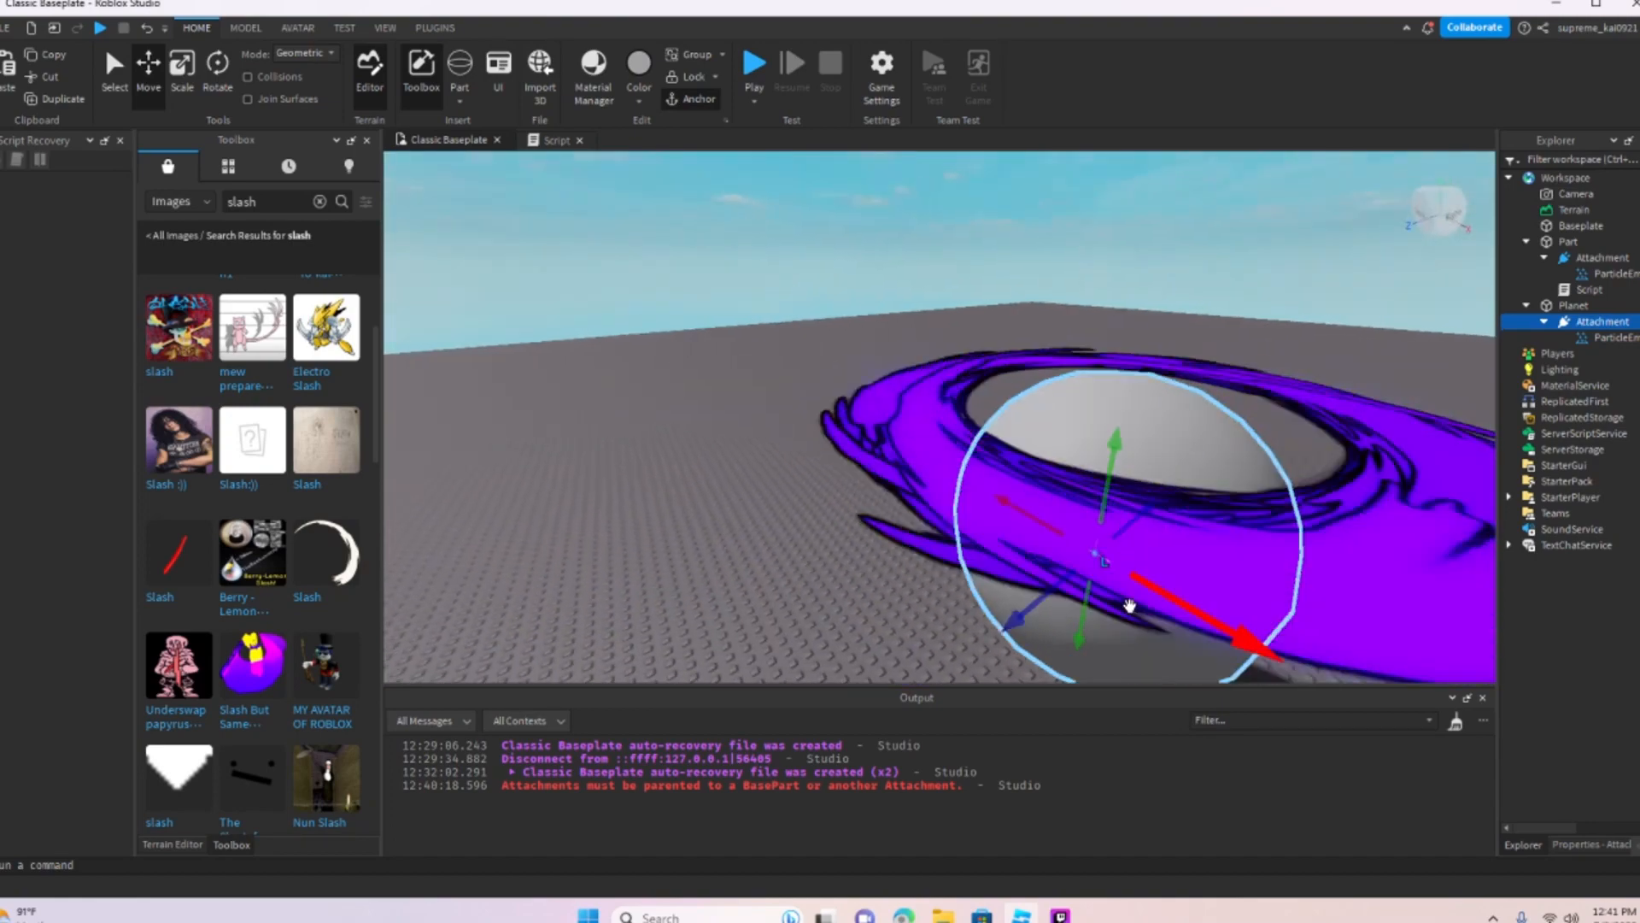
{"action": "left_click_drag", "start_coordinate": [1069, 627], "coordinate": [1058, 681]}
{"action": "key", "text": "s"}
{"action": "right_click_drag", "start_coordinate": [1073, 577], "coordinate": [1094, 507]}
{"action": "key", "text": "w"}
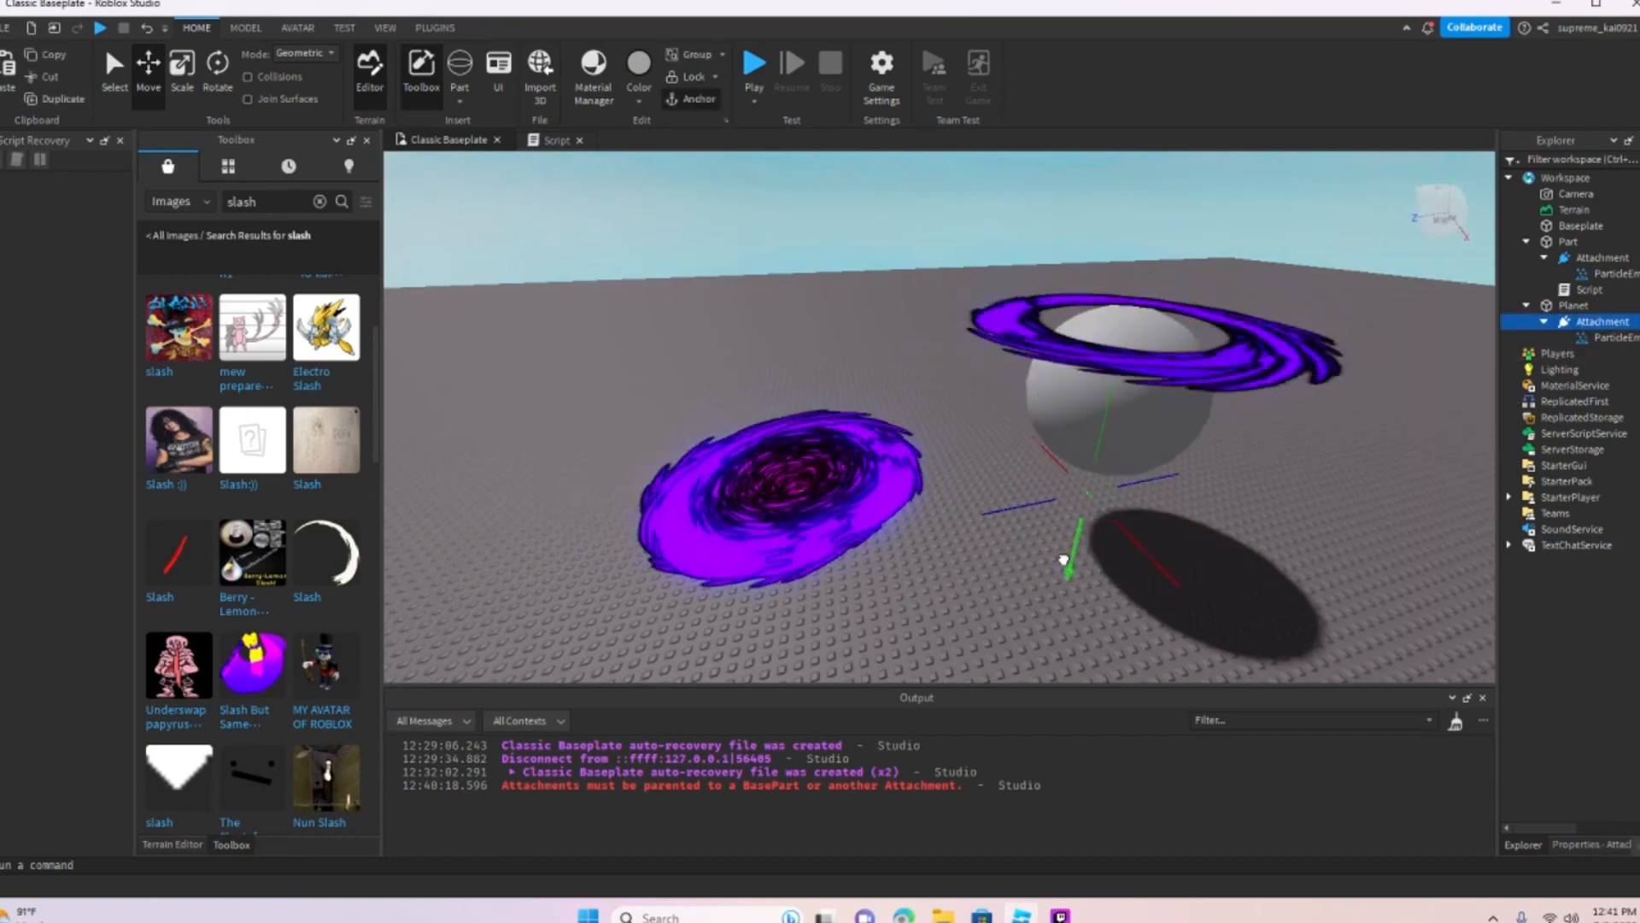
{"action": "left_click", "coordinate": [1051, 586]}
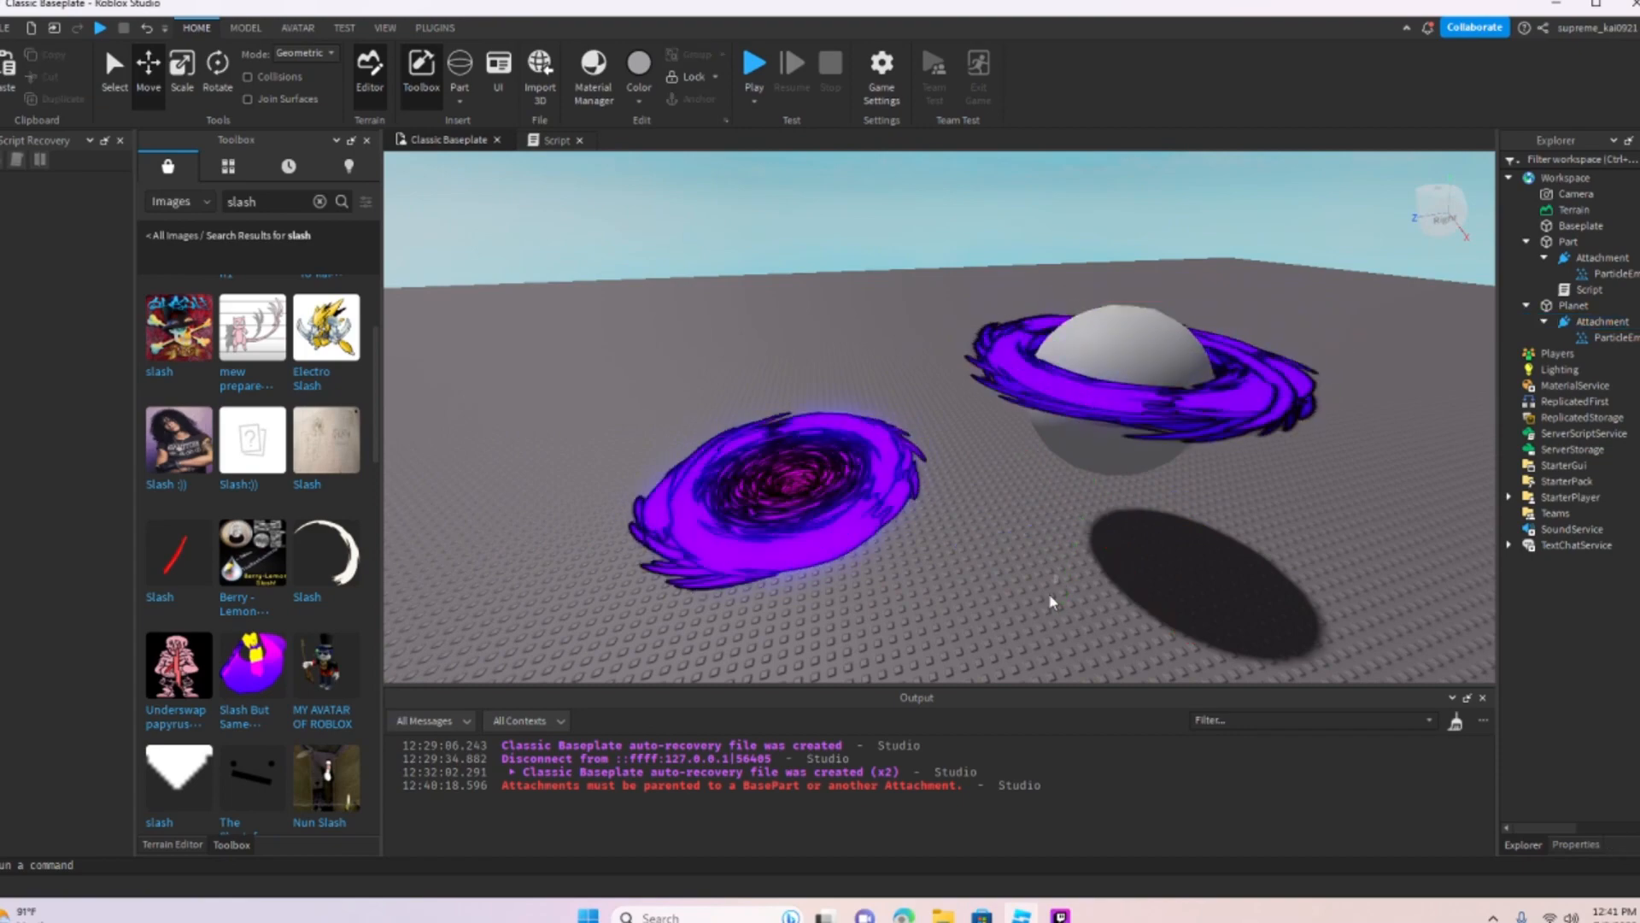
Step: Reselect Planet's Attachment and raise it along its vertical axis towards the sphere's underside
{"action": "left_click", "coordinate": [1562, 321]}
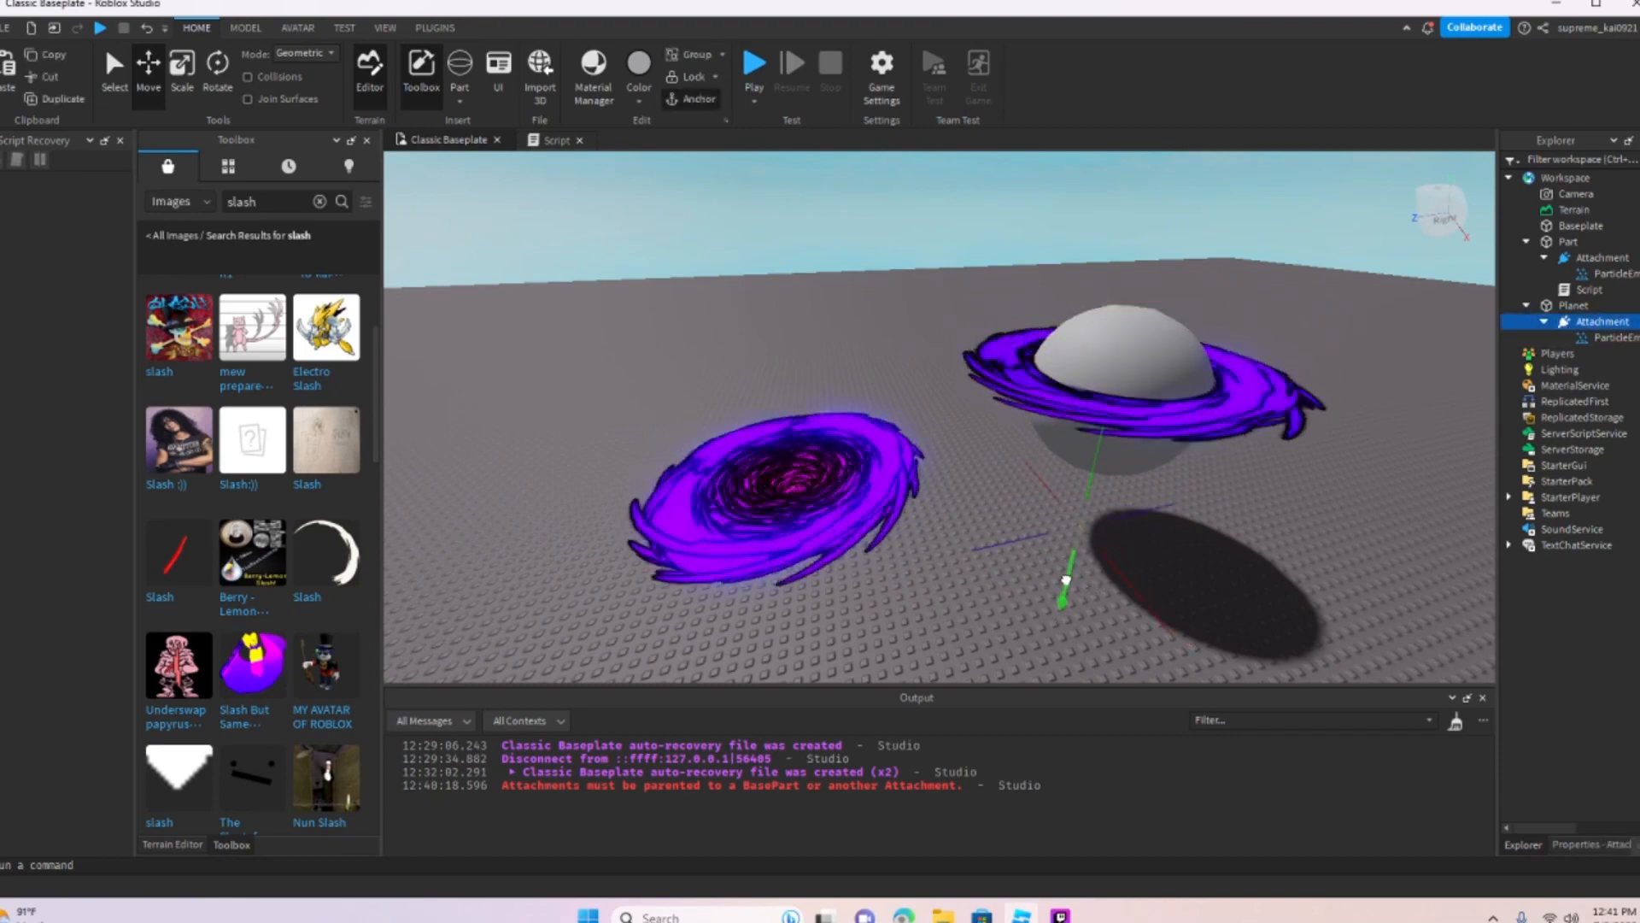
{"action": "right_click_drag", "start_coordinate": [1191, 416], "coordinate": [1192, 416]}
{"action": "key", "text": "w"}
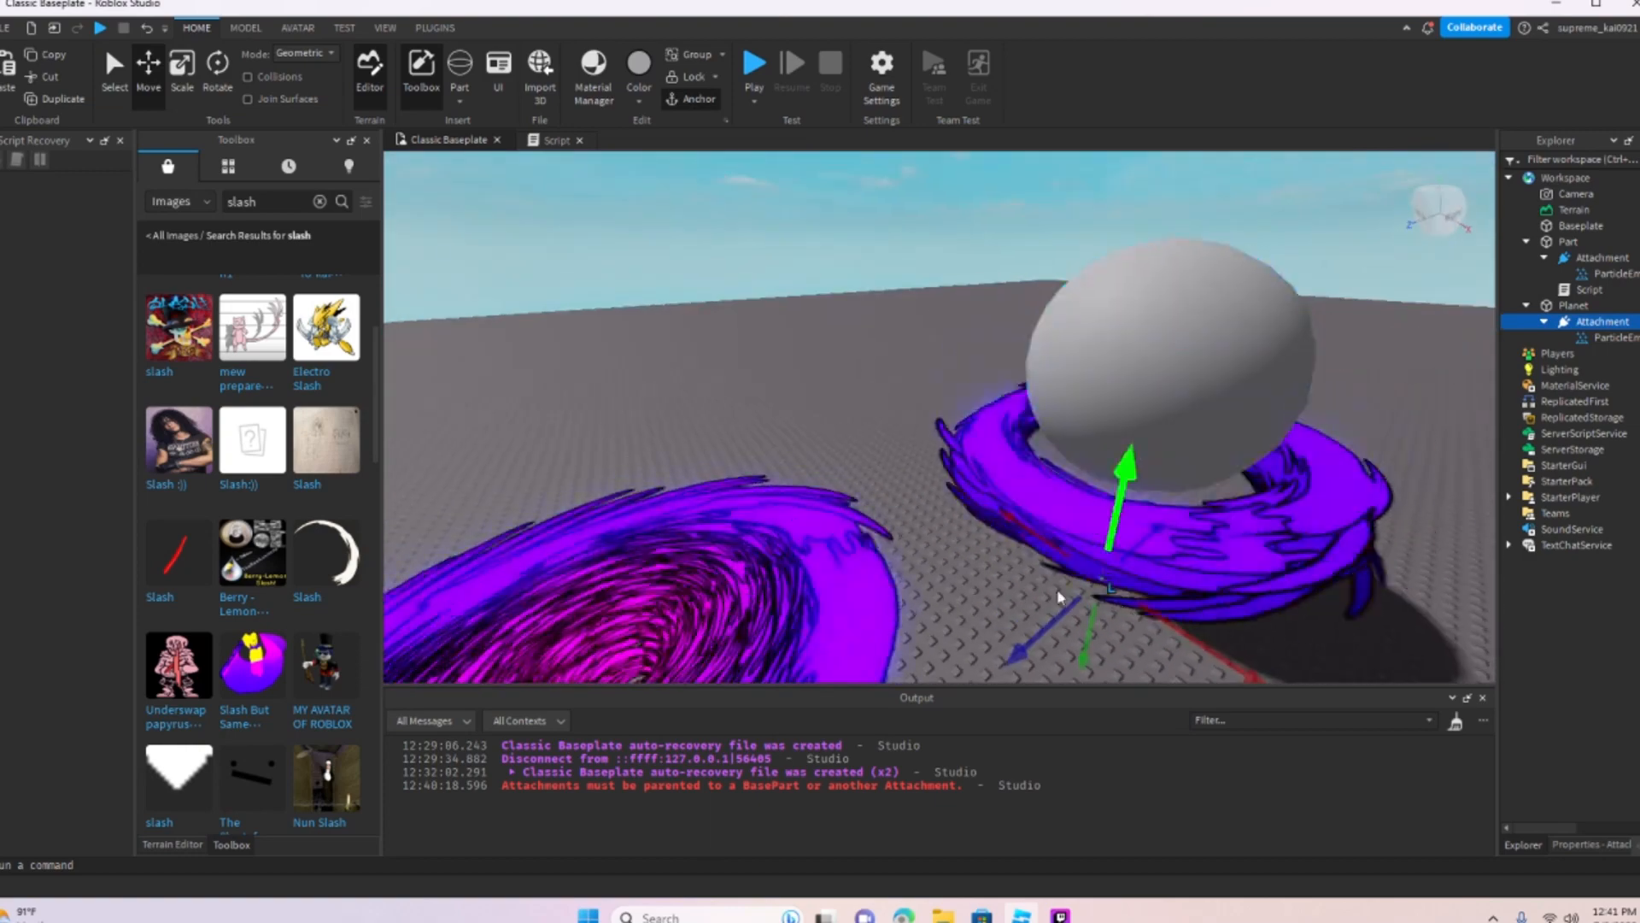
{"action": "left_click_drag", "start_coordinate": [1115, 487], "coordinate": [1122, 464]}
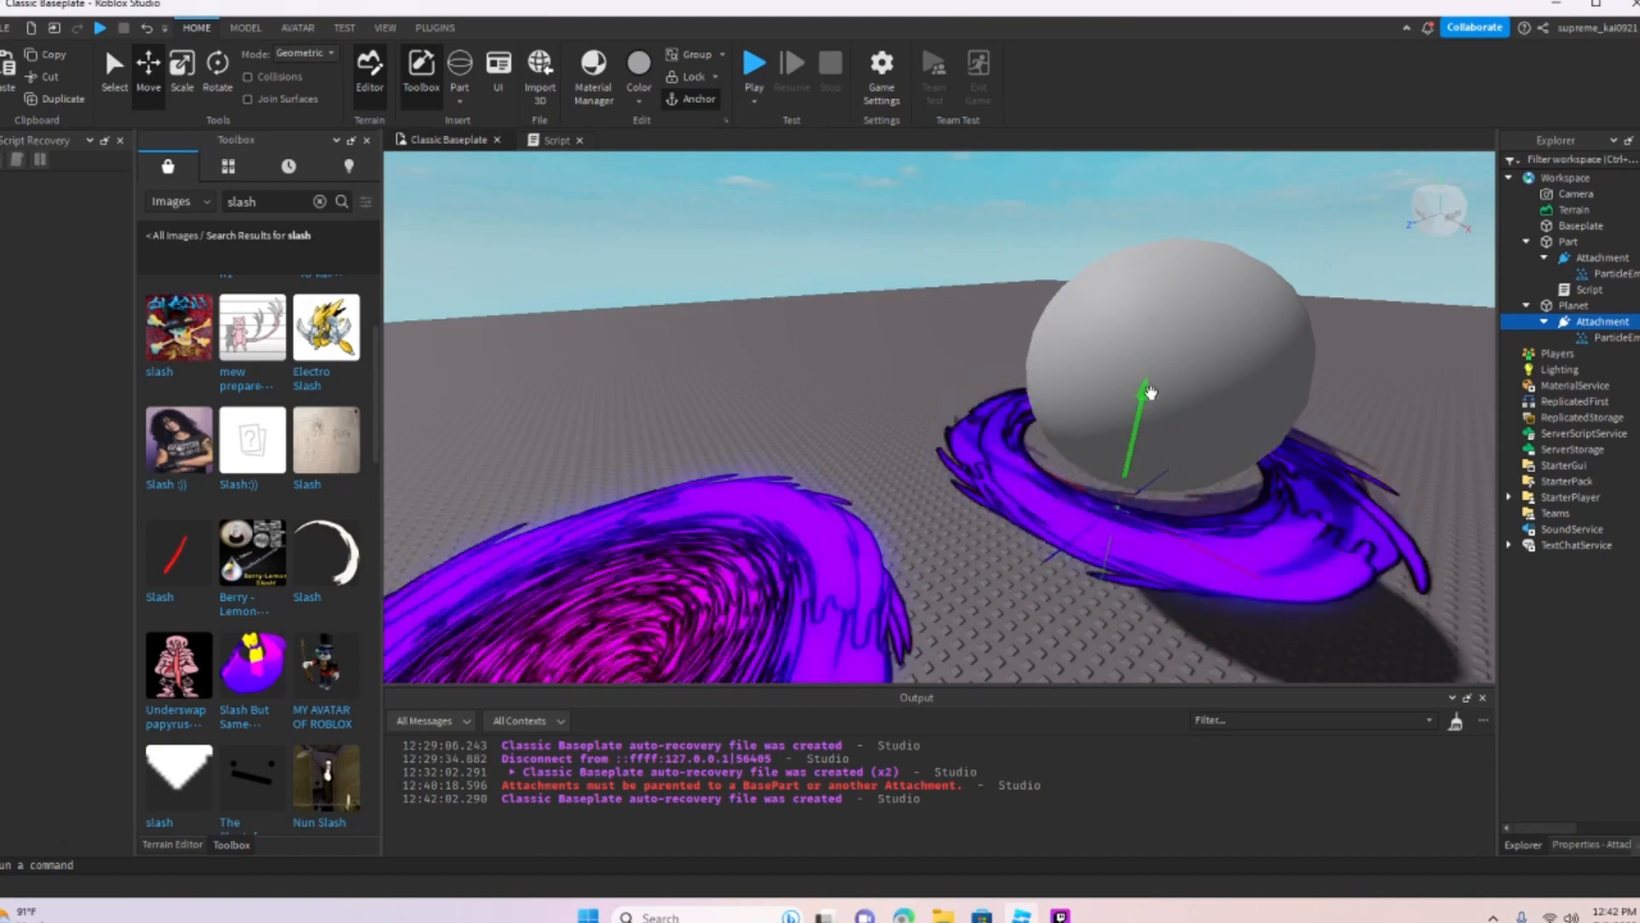
Step: Examine the height and tilt of the ring around Planet from several sides, with the Select tool hiding the move handles
{"action": "right_click_drag", "start_coordinate": [1126, 580], "coordinate": [1163, 568]}
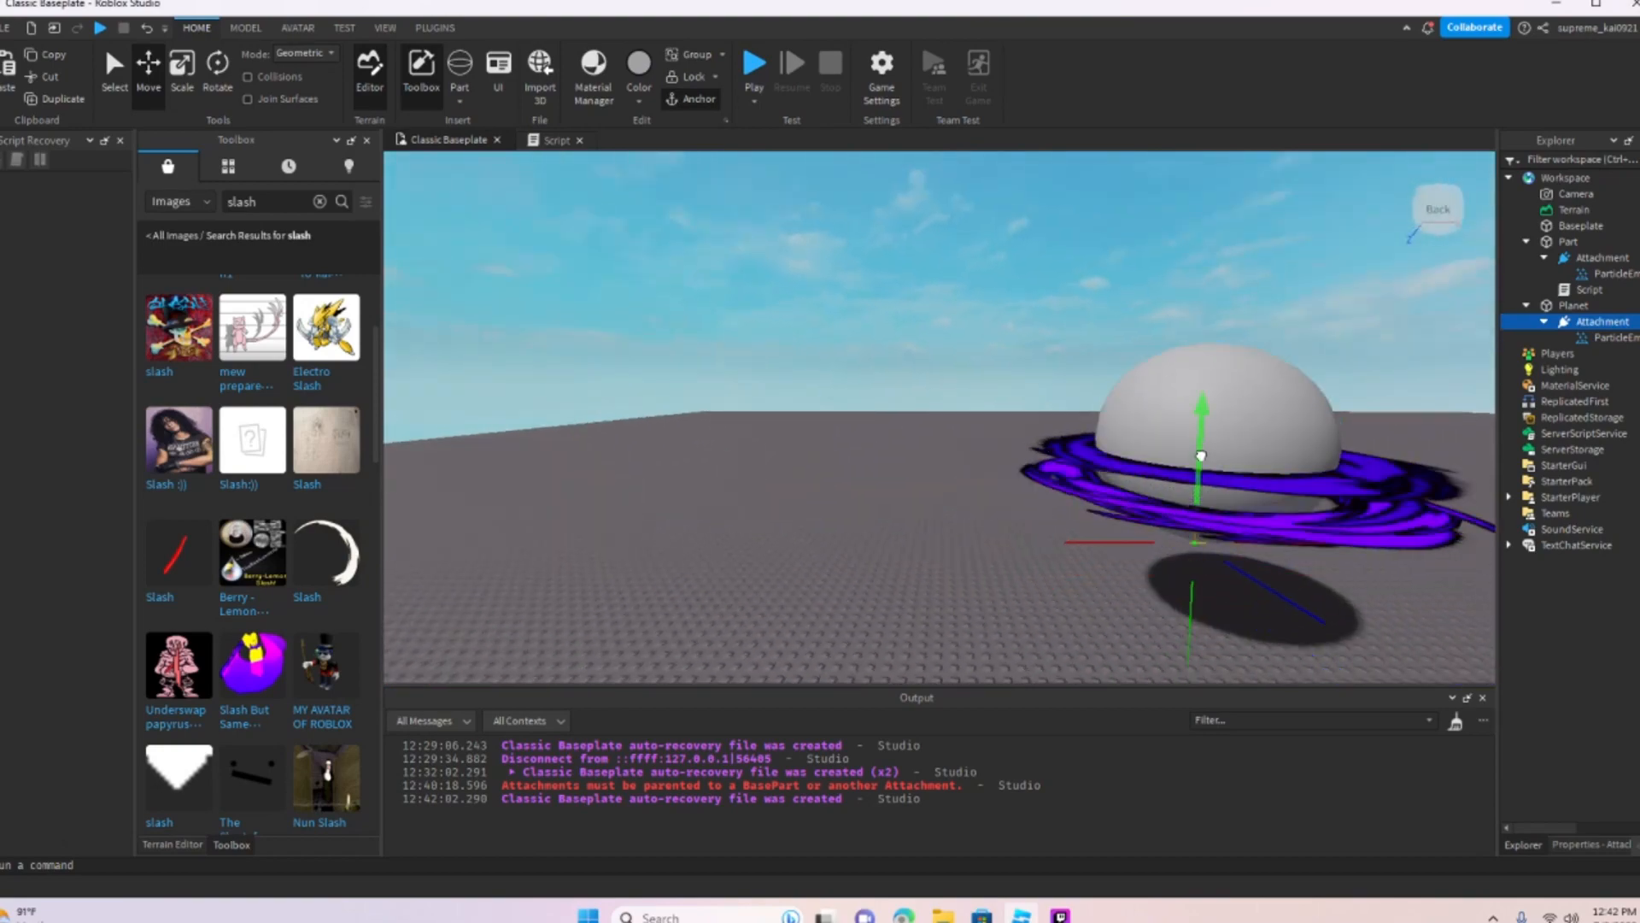
{"action": "right_click_drag", "start_coordinate": [1280, 543], "coordinate": [1281, 547]}
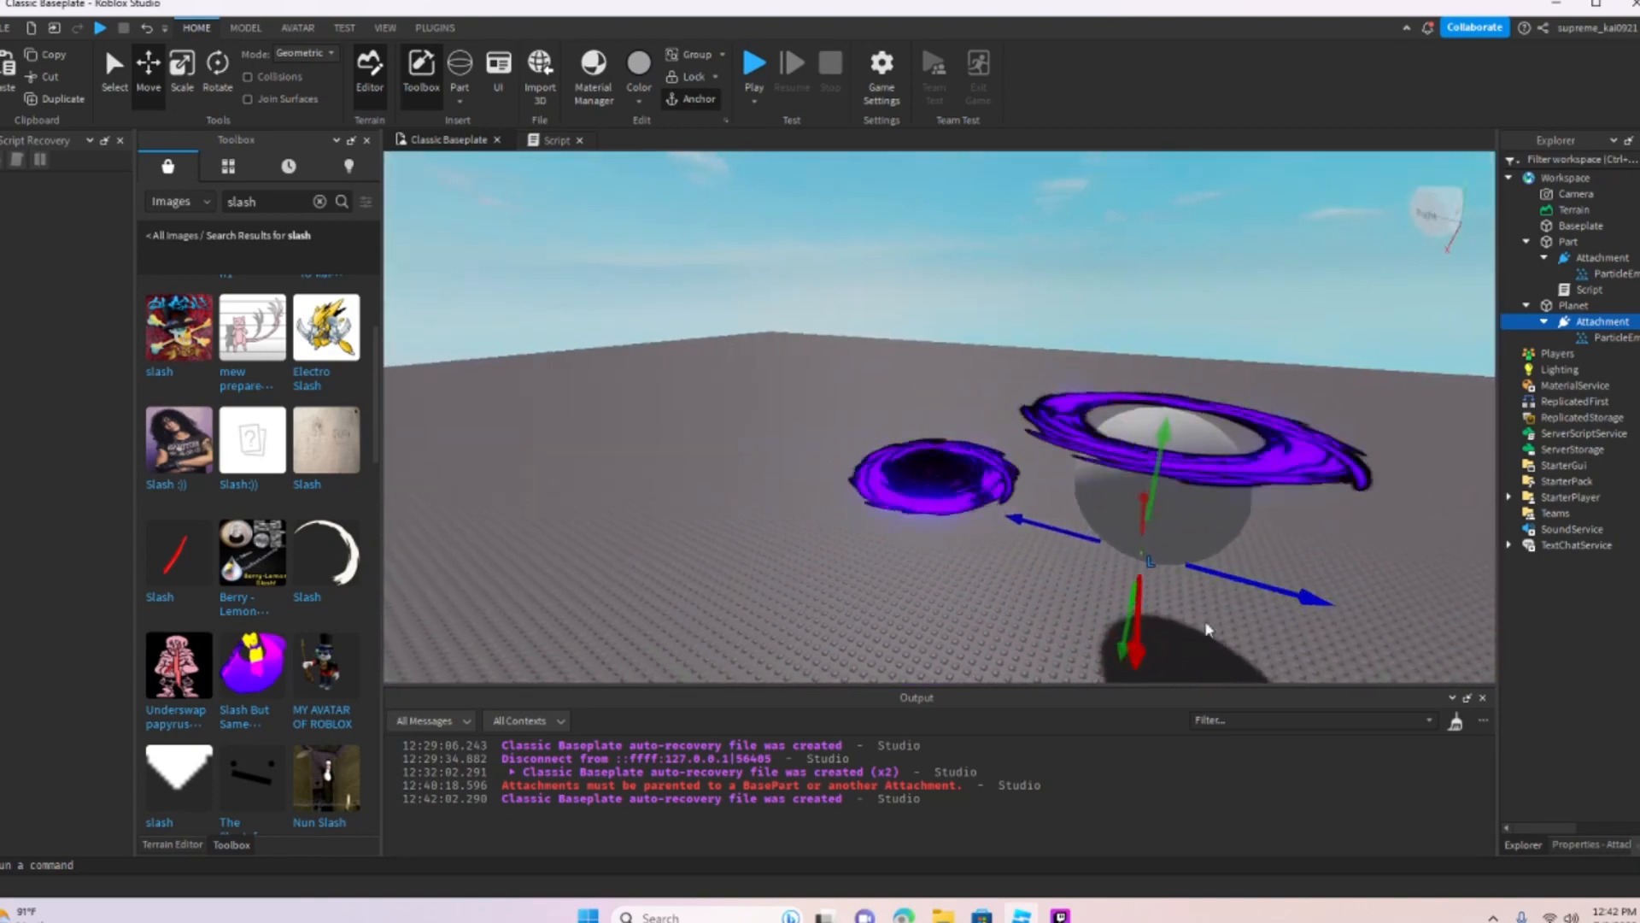
{"action": "right_click_drag", "start_coordinate": [1177, 606], "coordinate": [1177, 606]}
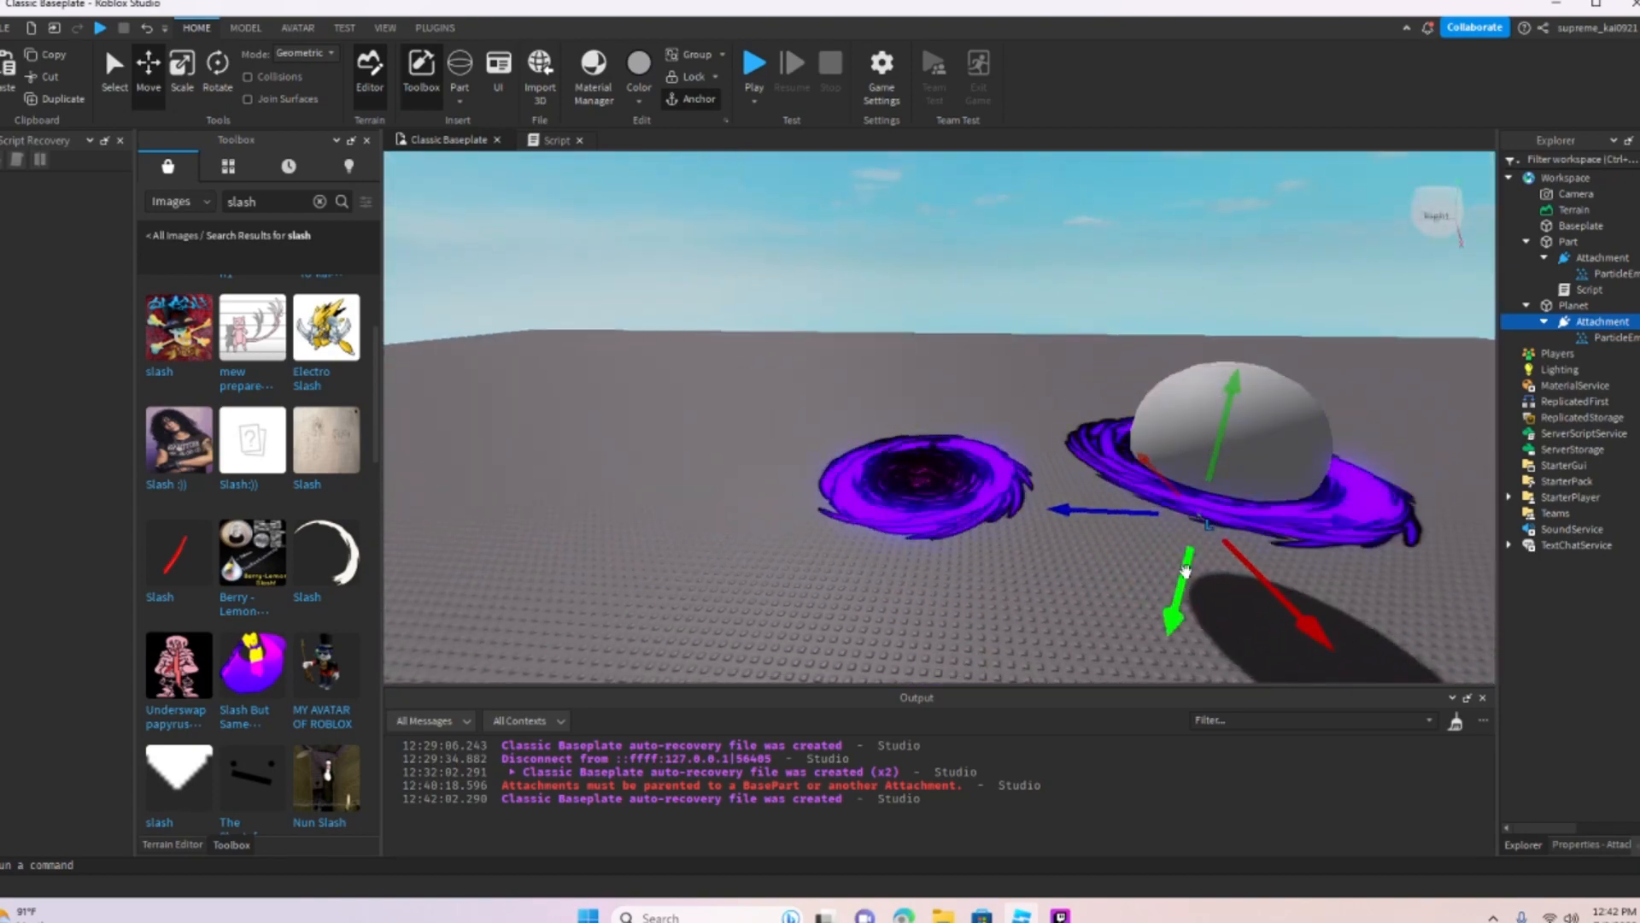
{"action": "right_click_drag", "start_coordinate": [1234, 477], "coordinate": [1254, 470]}
{"action": "scroll", "coordinate": [1254, 470], "scroll_direction": "down", "scroll_amount": 2}
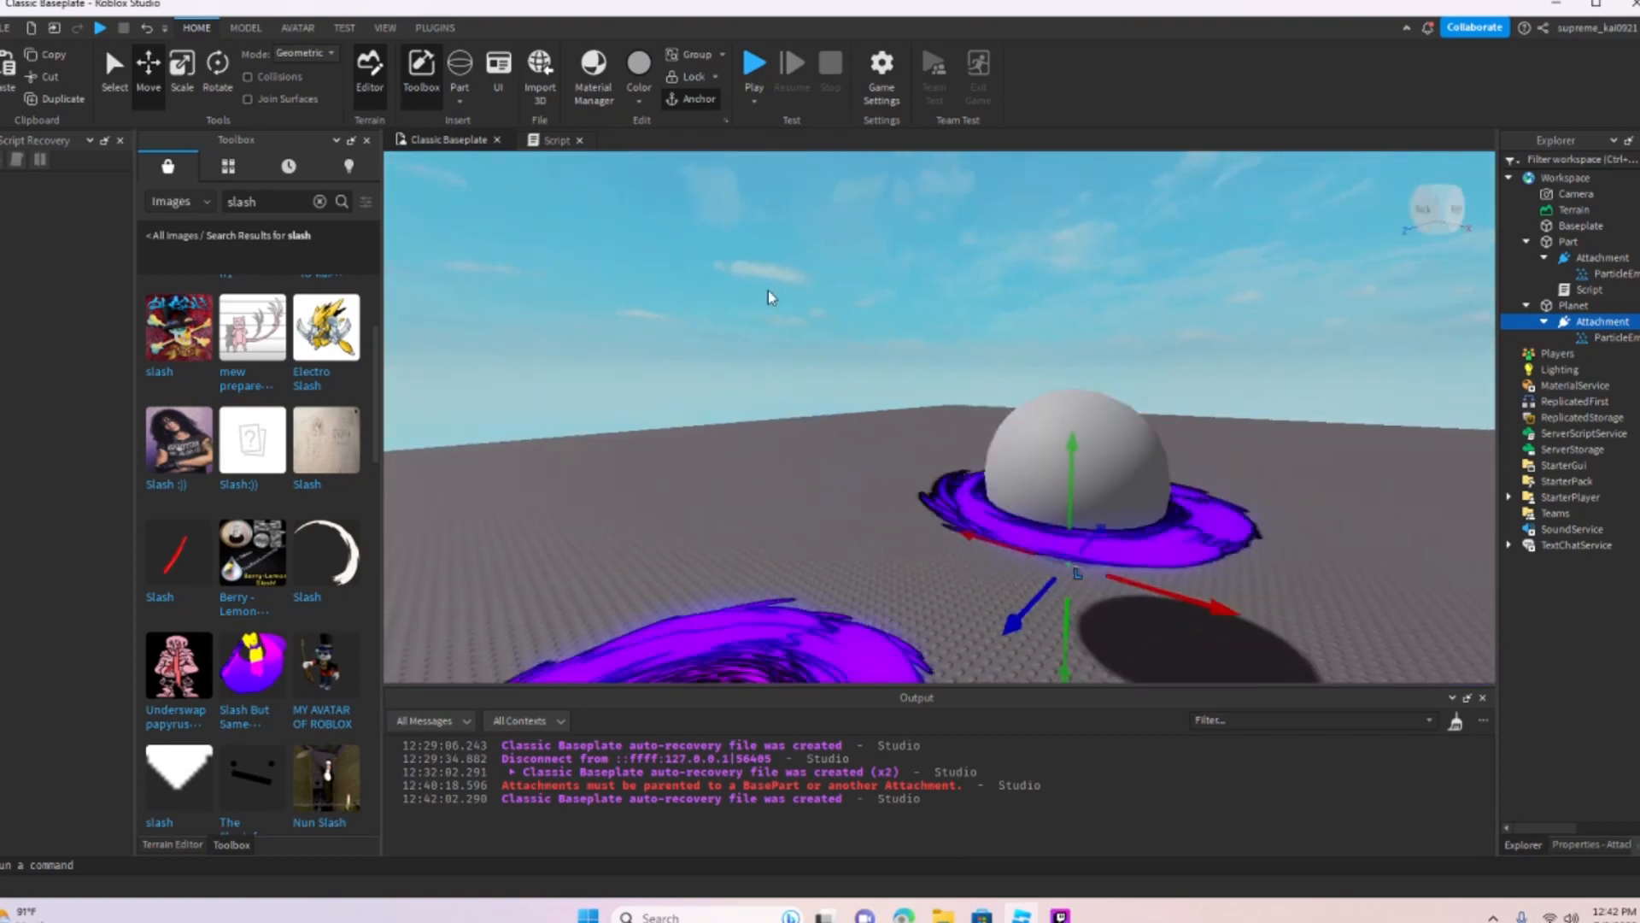
{"action": "key", "text": "d"}
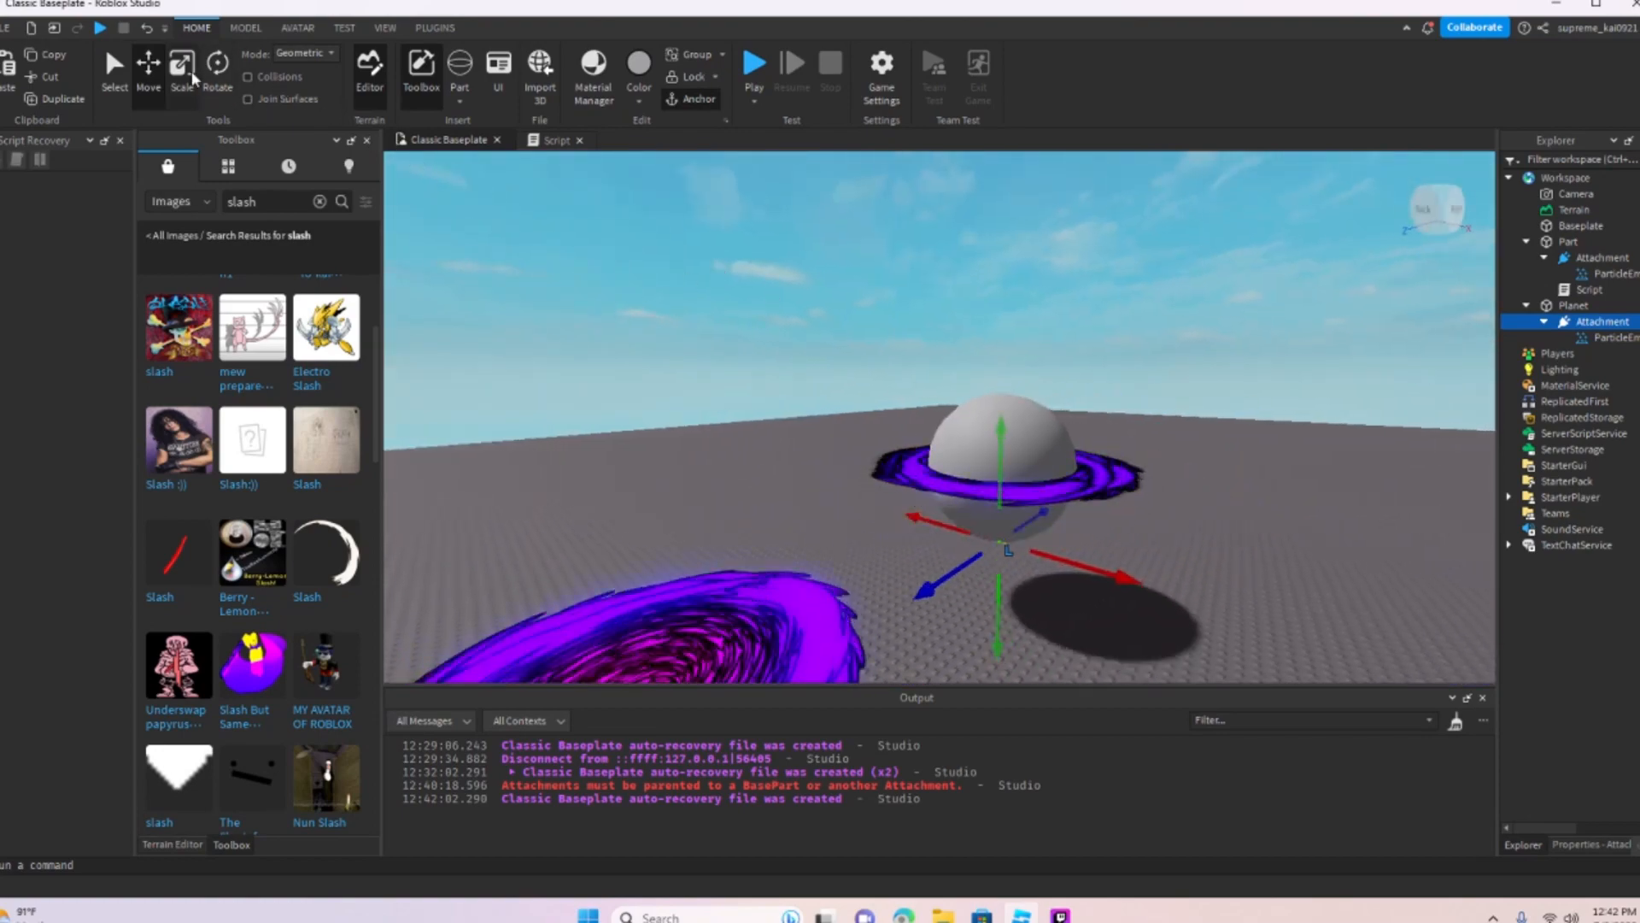
{"action": "right_click_drag", "start_coordinate": [1069, 630], "coordinate": [1069, 630]}
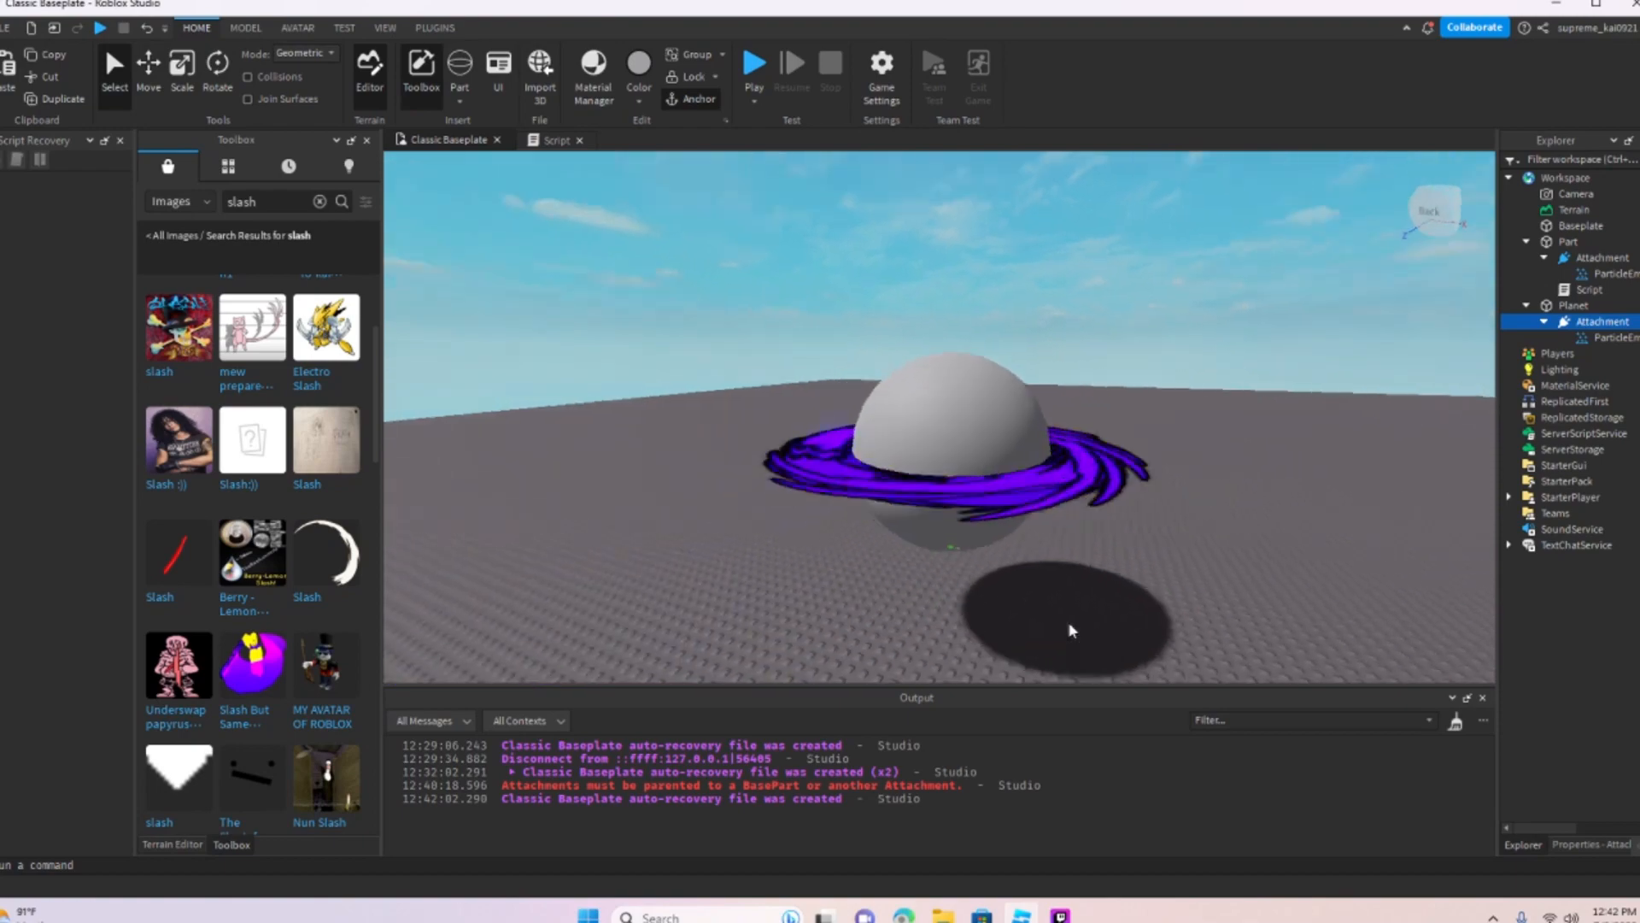
{"action": "scroll", "coordinate": [1069, 630], "scroll_direction": "down", "scroll_amount": 2}
Step: Select Planet's ParticleEmitter and browse the slash image results for a different ring texture
{"action": "left_click", "coordinate": [1591, 336]}
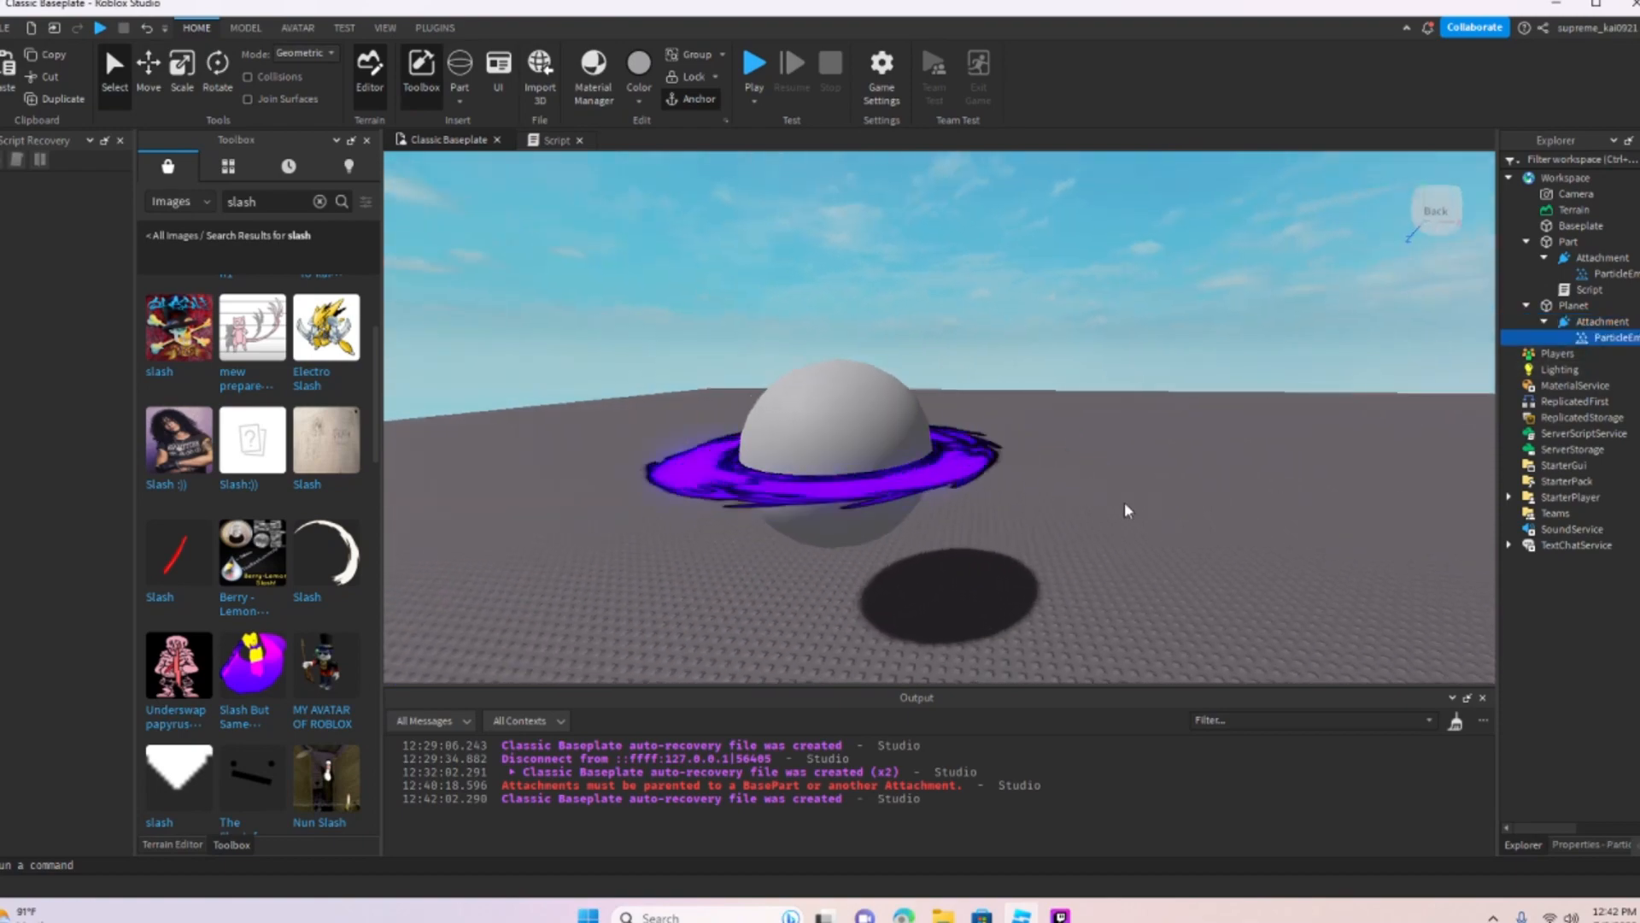
{"action": "right_click_drag", "start_coordinate": [1124, 504], "coordinate": [1124, 510]}
{"action": "scroll", "coordinate": [1124, 510], "scroll_direction": "down", "scroll_amount": 3}
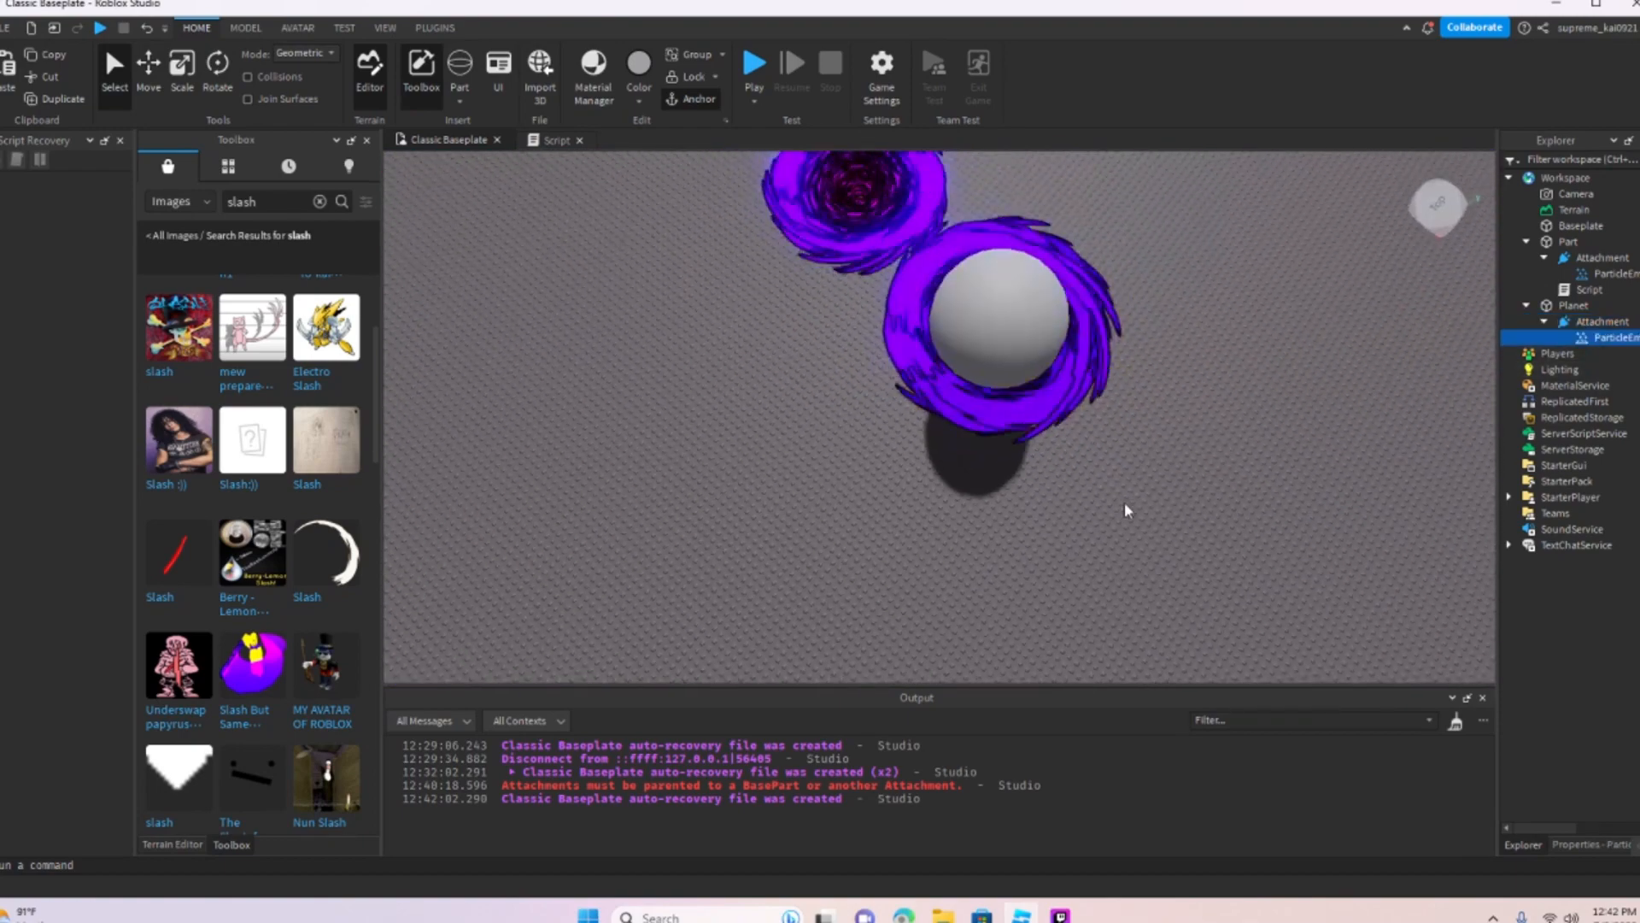
{"action": "right_click_drag", "start_coordinate": [1002, 470], "coordinate": [1047, 453]}
{"action": "scroll", "coordinate": [1002, 470], "scroll_direction": "up", "scroll_amount": 2}
{"action": "scroll", "coordinate": [1047, 454], "scroll_direction": "up", "scroll_amount": 2}
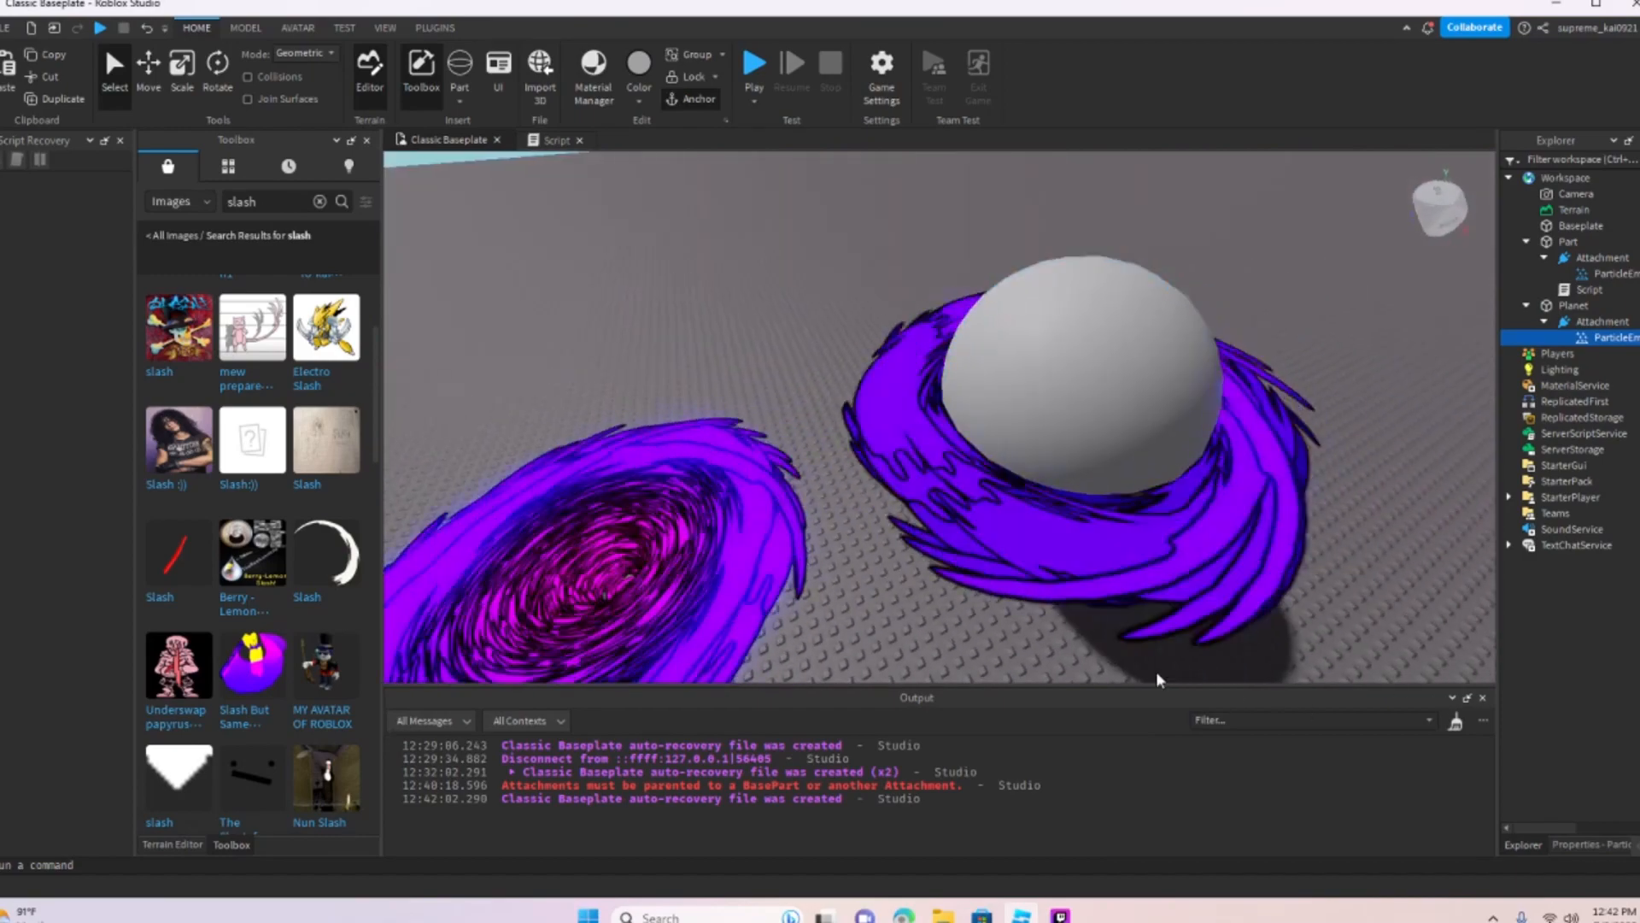
{"action": "scroll", "coordinate": [291, 579], "scroll_direction": "down", "scroll_amount": 10}
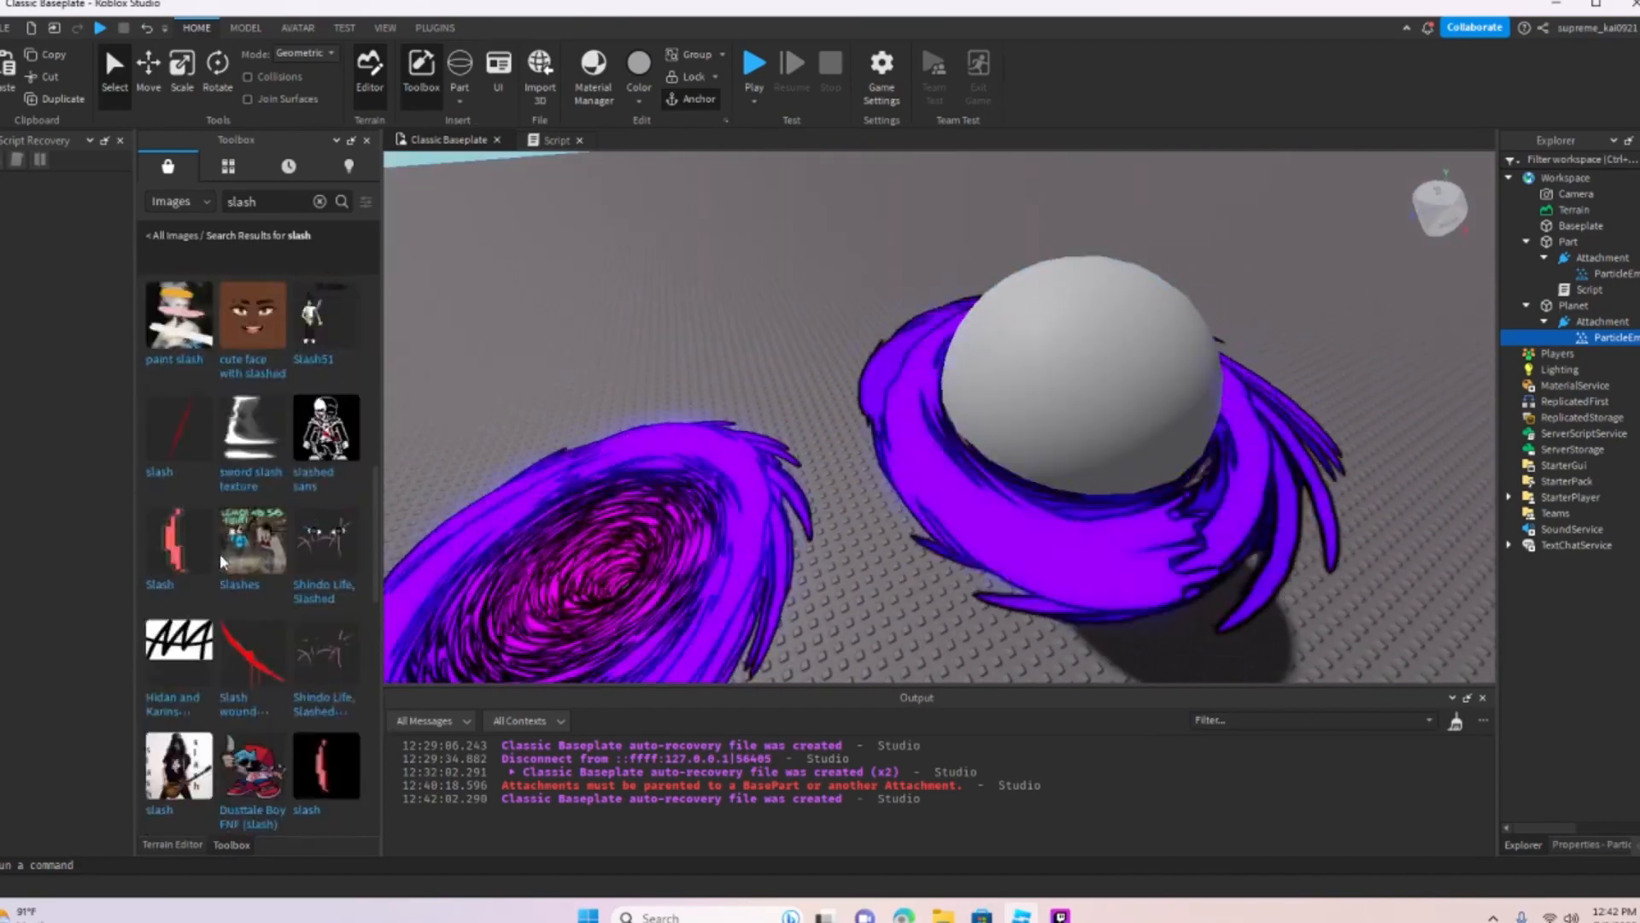
{"action": "scroll", "coordinate": [308, 521], "scroll_direction": "down", "scroll_amount": 5}
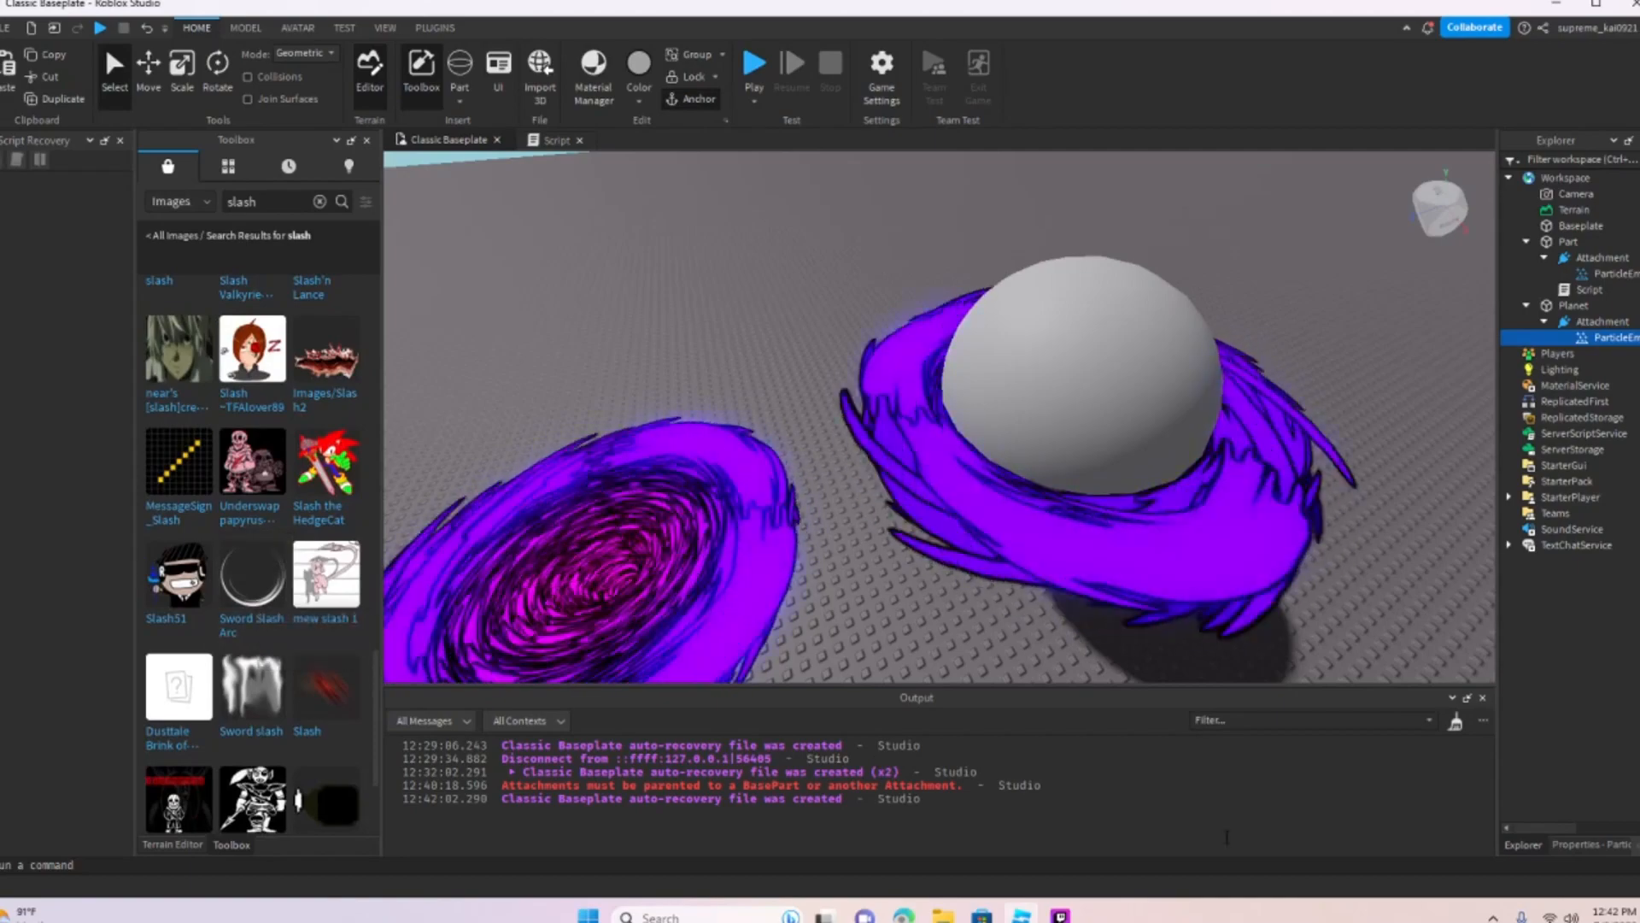
Step: Replace the Texture of Planet's ParticleEmitter with the asset ID of the copied image
{"action": "left_click", "coordinate": [1588, 844]}
{"action": "scroll", "coordinate": [1581, 620], "scroll_direction": "up", "scroll_amount": 3}
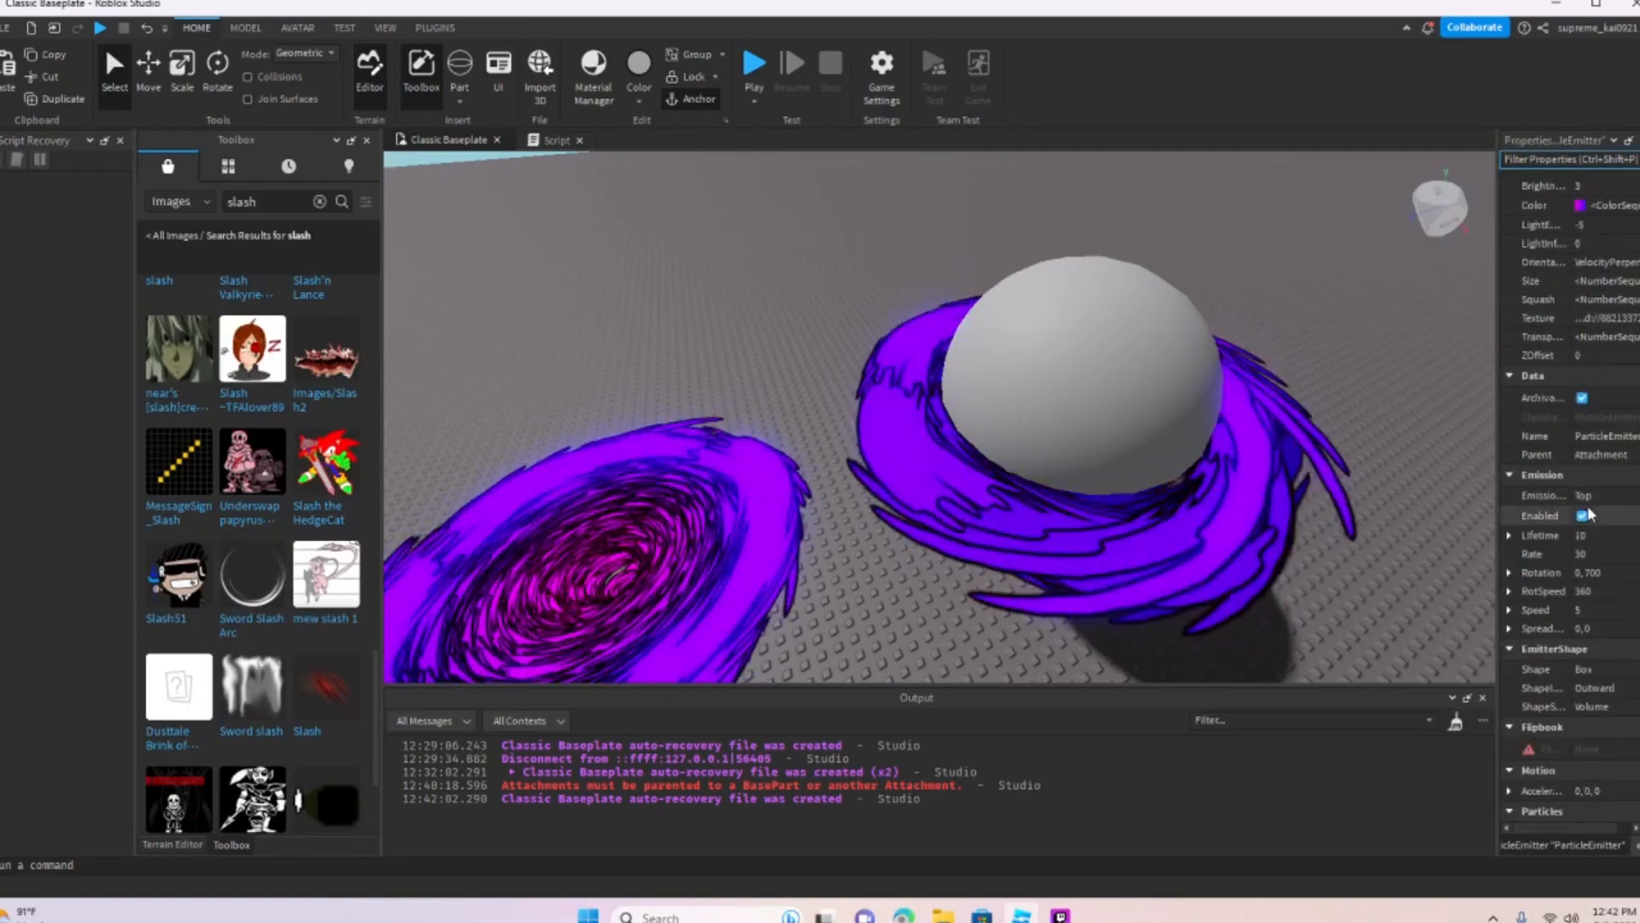
{"action": "left_click", "coordinate": [1605, 336]}
{"action": "key", "text": "ctrl+v"}
{"action": "key", "text": "Return"}
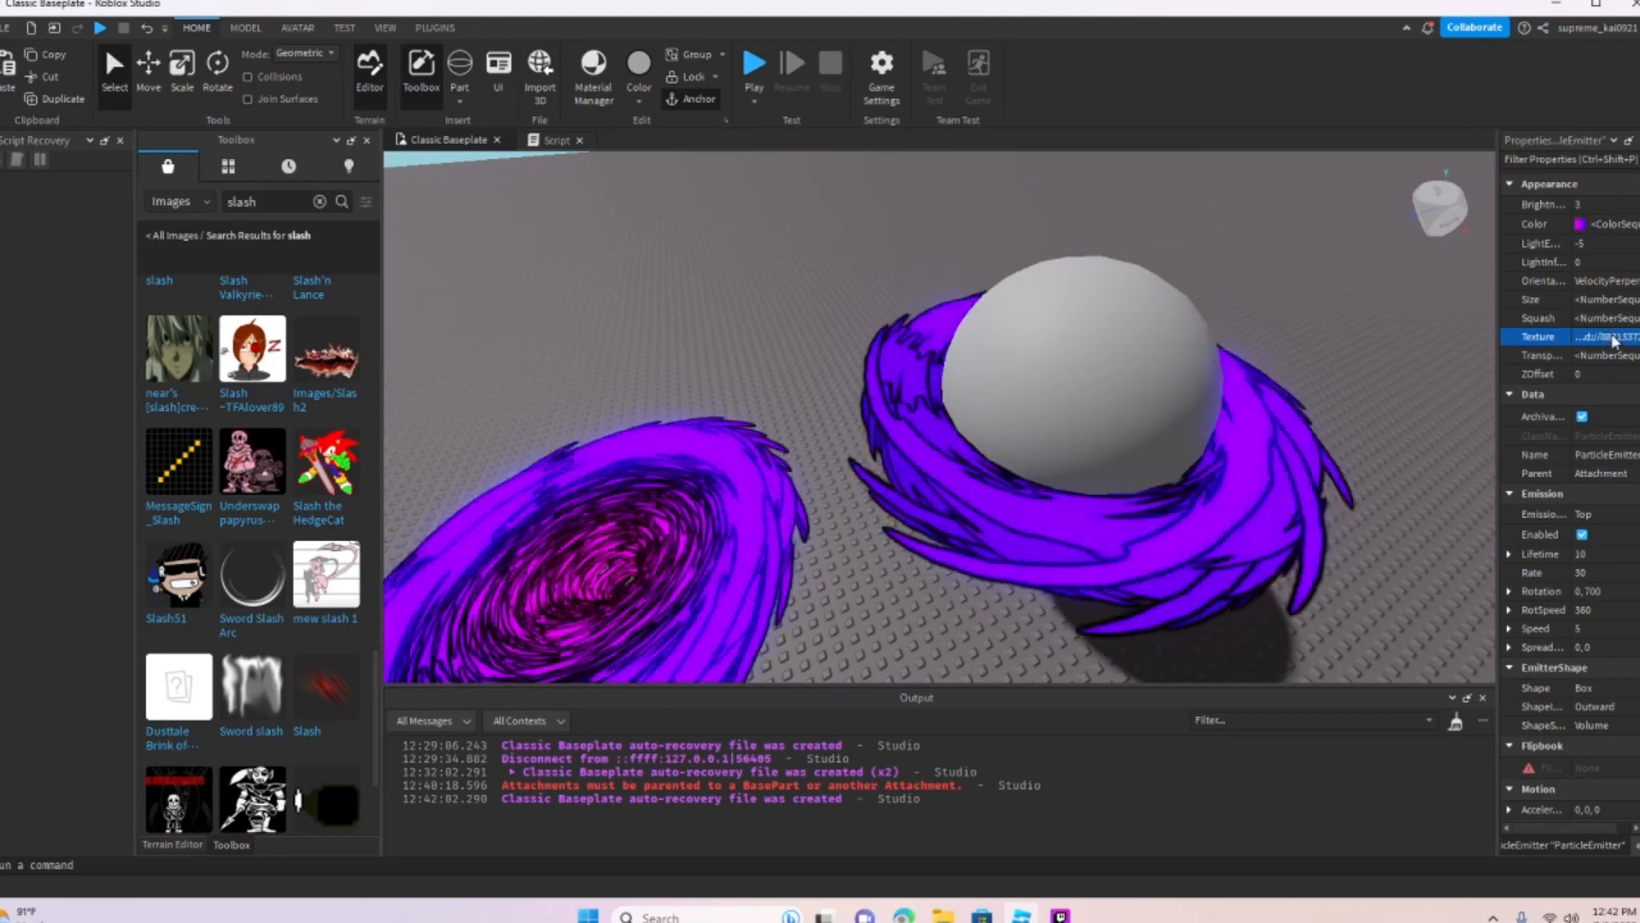
Step: Examine the retextured ring around Planet from above, at an angle and up close
{"action": "right_click_drag", "start_coordinate": [1087, 393], "coordinate": [1090, 395]}
{"action": "scroll", "coordinate": [1088, 392], "scroll_direction": "down", "scroll_amount": 3}
{"action": "scroll", "coordinate": [1089, 392], "scroll_direction": "up", "scroll_amount": 3}
{"action": "scroll", "coordinate": [1088, 393], "scroll_direction": "down", "scroll_amount": 3}
{"action": "scroll", "coordinate": [1087, 394], "scroll_direction": "up", "scroll_amount": 3}
{"action": "scroll", "coordinate": [1089, 394], "scroll_direction": "down", "scroll_amount": 3}
{"action": "scroll", "coordinate": [1089, 394], "scroll_direction": "down", "scroll_amount": 1}
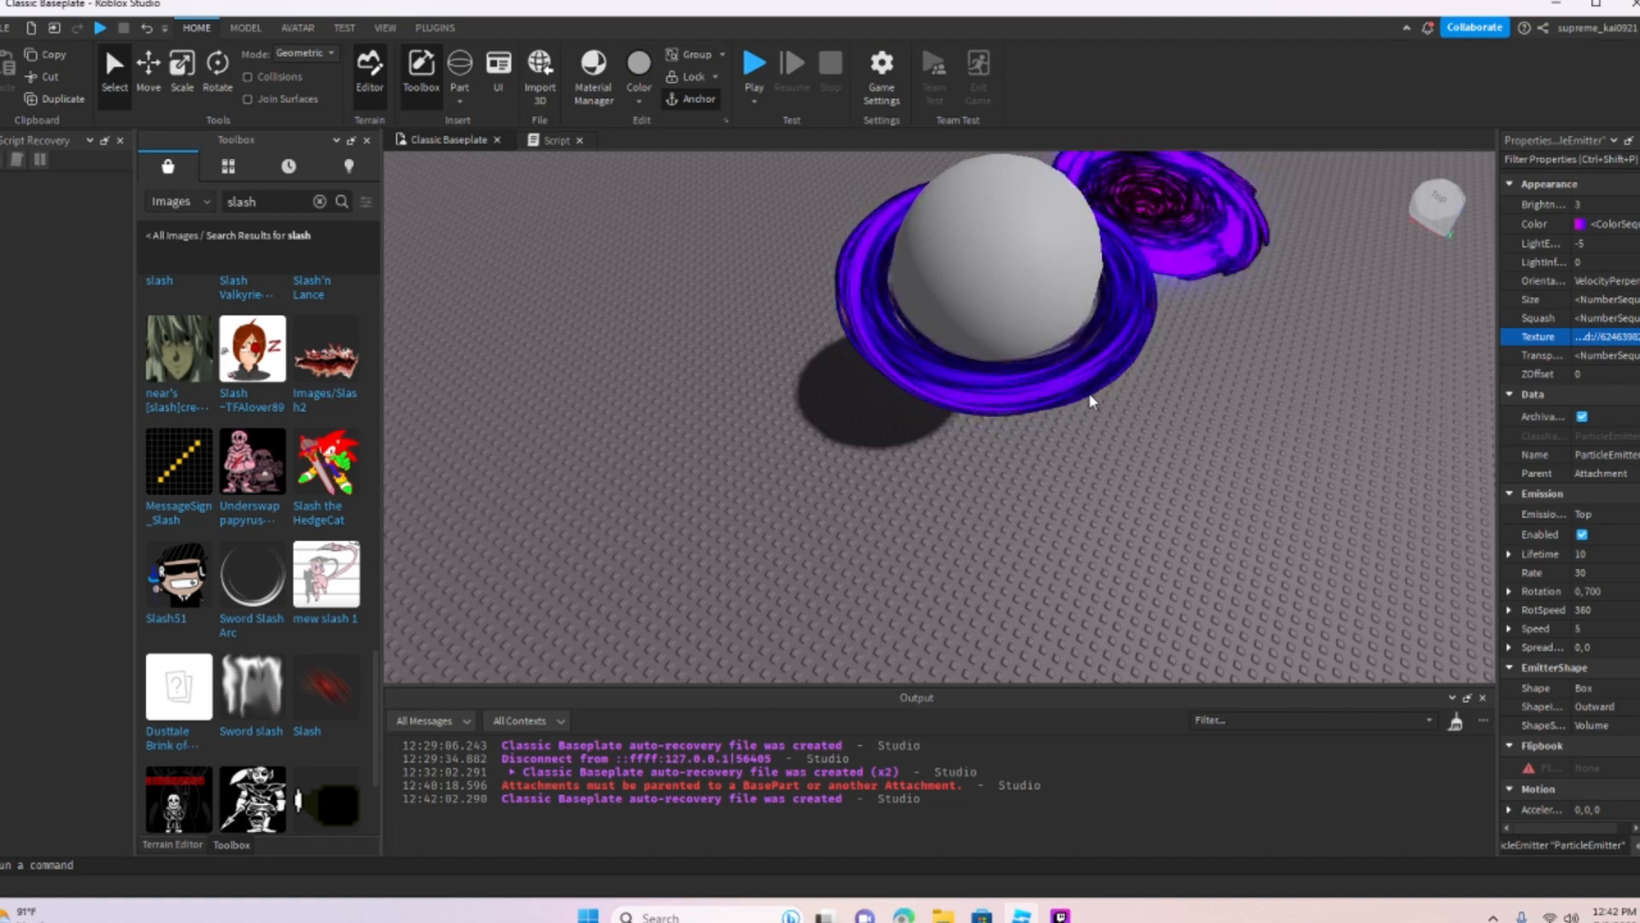
{"action": "right_click_drag", "start_coordinate": [932, 287], "coordinate": [956, 311]}
{"action": "scroll", "coordinate": [931, 287], "scroll_direction": "up", "scroll_amount": 3}
{"action": "scroll", "coordinate": [932, 287], "scroll_direction": "down", "scroll_amount": 3}
{"action": "scroll", "coordinate": [931, 287], "scroll_direction": "up", "scroll_amount": 3}
{"action": "scroll", "coordinate": [932, 289], "scroll_direction": "down", "scroll_amount": 4}
{"action": "scroll", "coordinate": [931, 289], "scroll_direction": "up", "scroll_amount": 2}
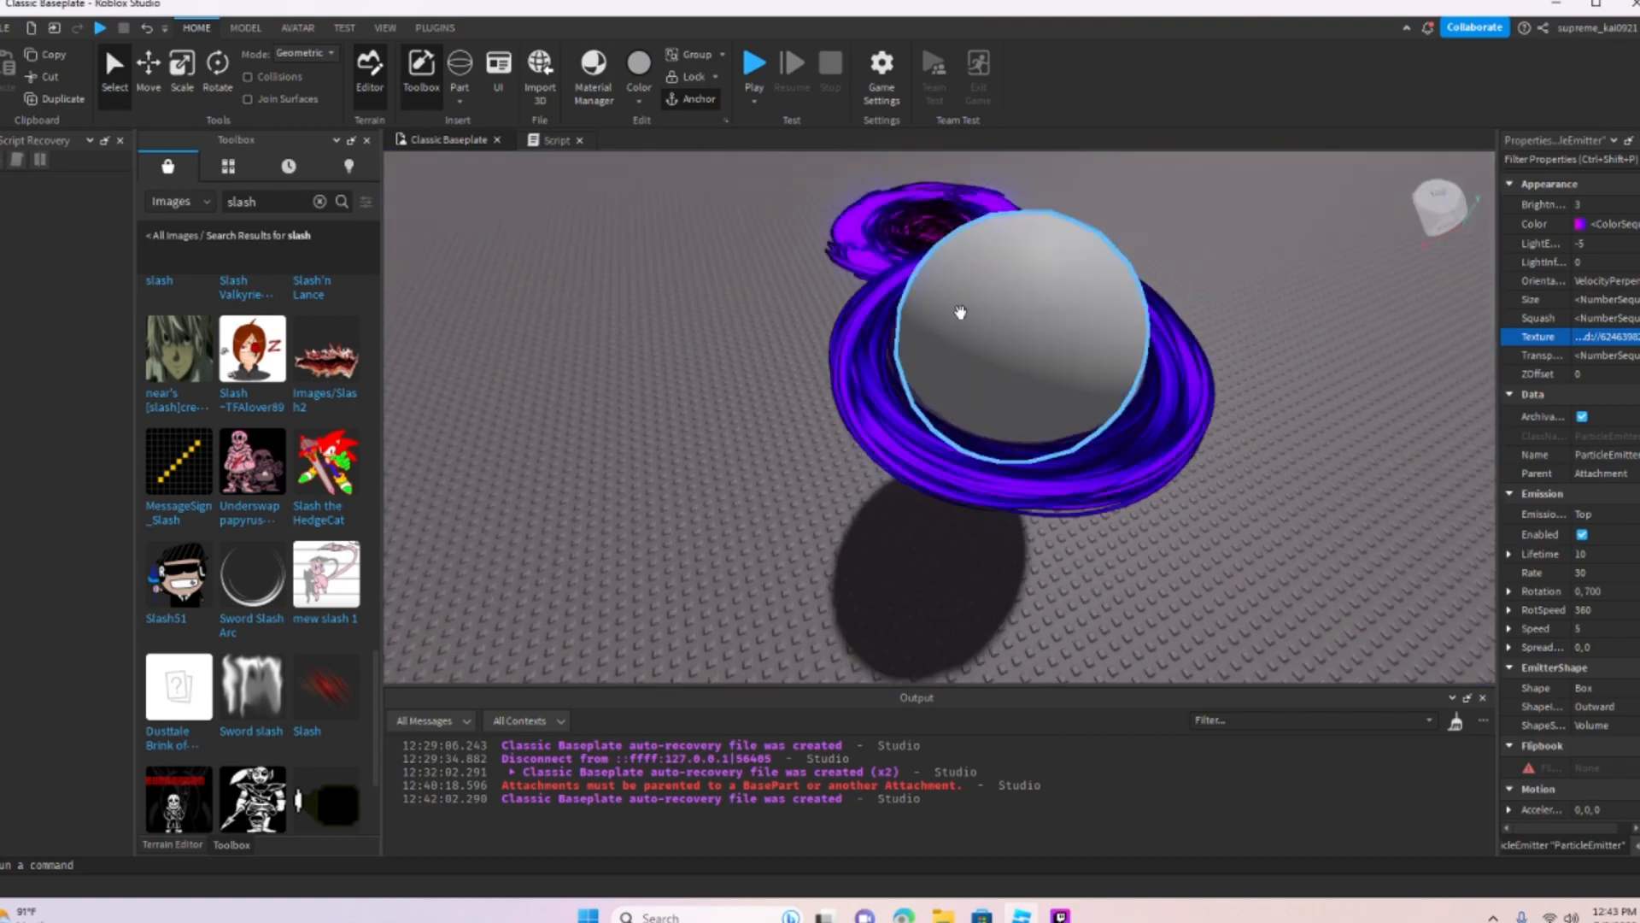
{"action": "scroll", "coordinate": [959, 311], "scroll_direction": "up", "scroll_amount": 3}
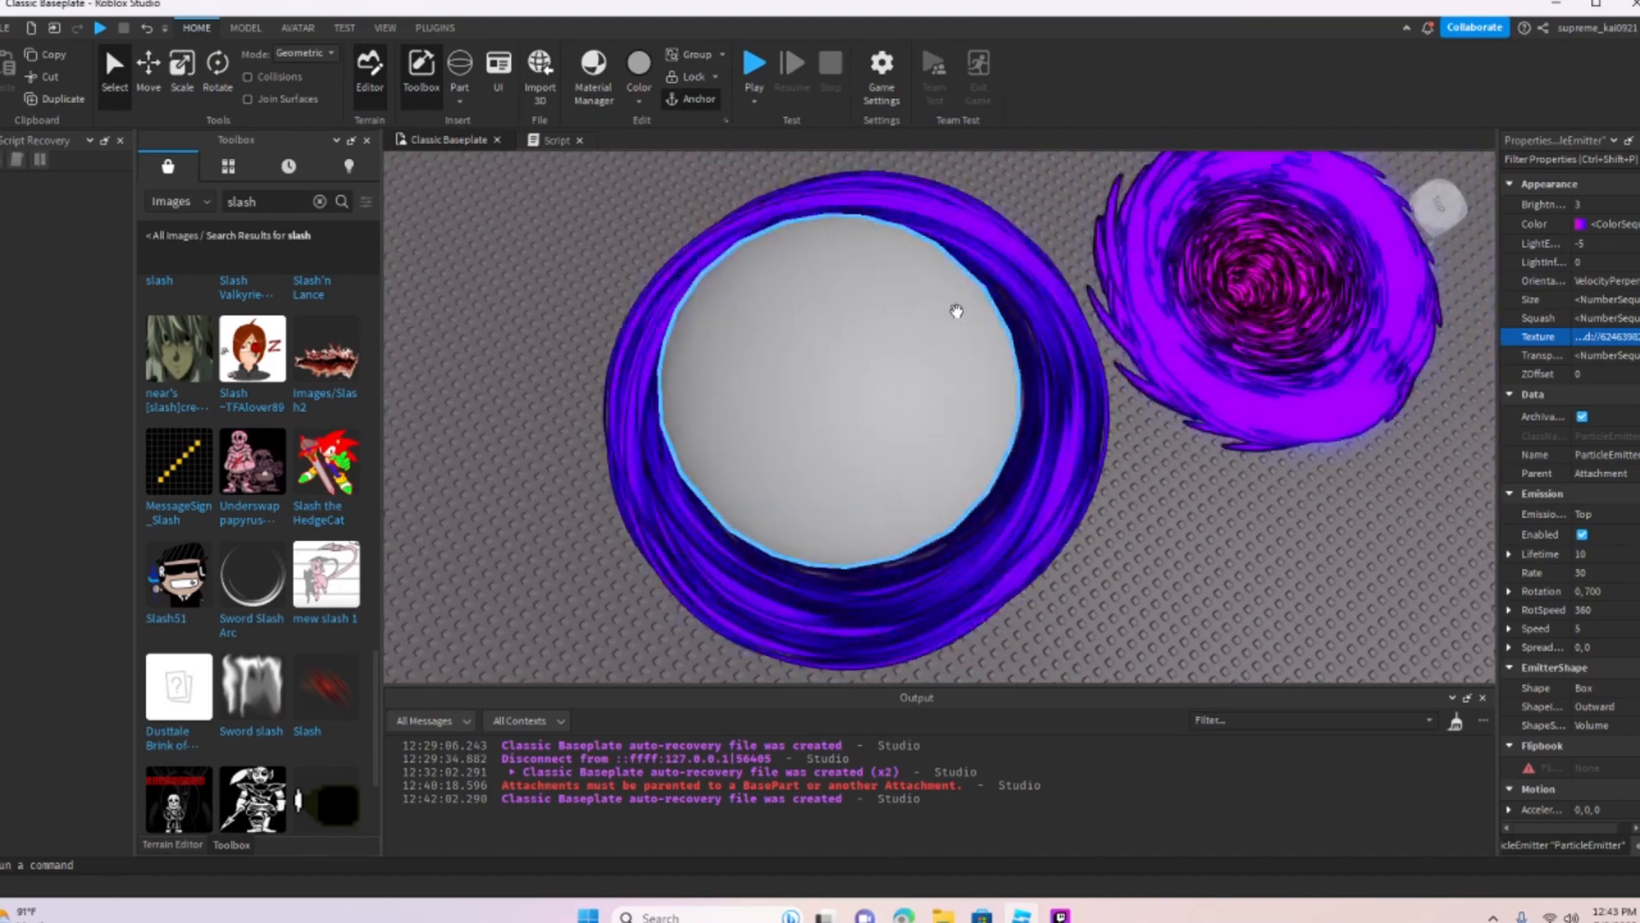
{"action": "scroll", "coordinate": [956, 311], "scroll_direction": "up", "scroll_amount": 3}
{"action": "scroll", "coordinate": [956, 310], "scroll_direction": "down", "scroll_amount": 5}
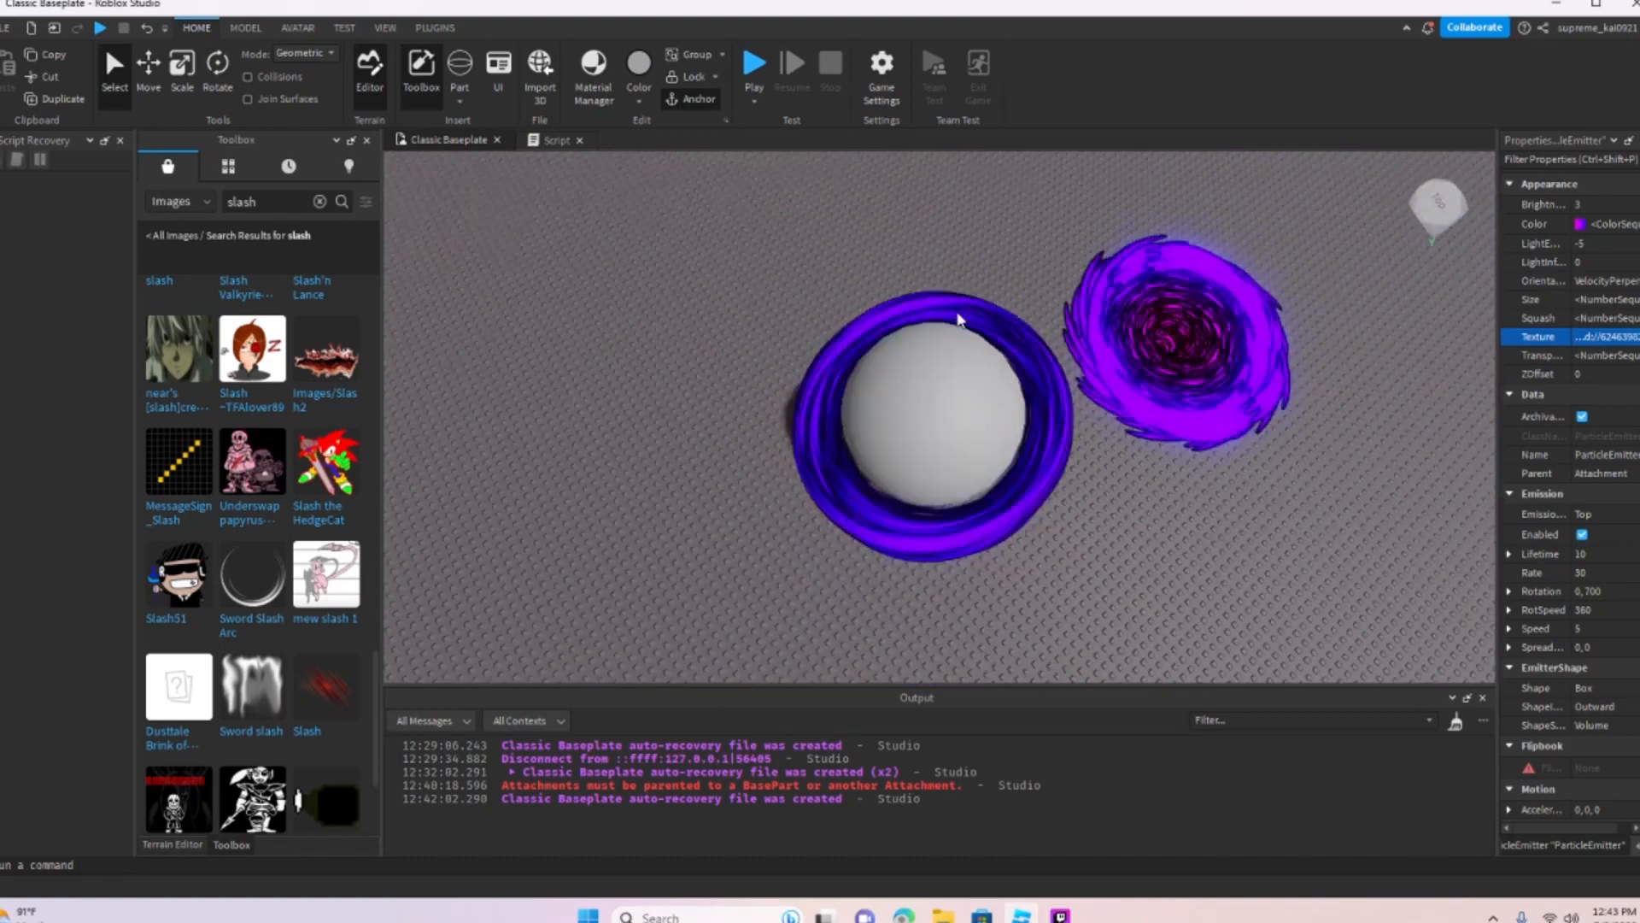
{"action": "right_click_drag", "start_coordinate": [958, 320], "coordinate": [956, 311]}
{"action": "scroll", "coordinate": [958, 320], "scroll_direction": "up", "scroll_amount": 3}
{"action": "scroll", "coordinate": [957, 311], "scroll_direction": "down", "scroll_amount": 3}
{"action": "scroll", "coordinate": [957, 311], "scroll_direction": "up", "scroll_amount": 3}
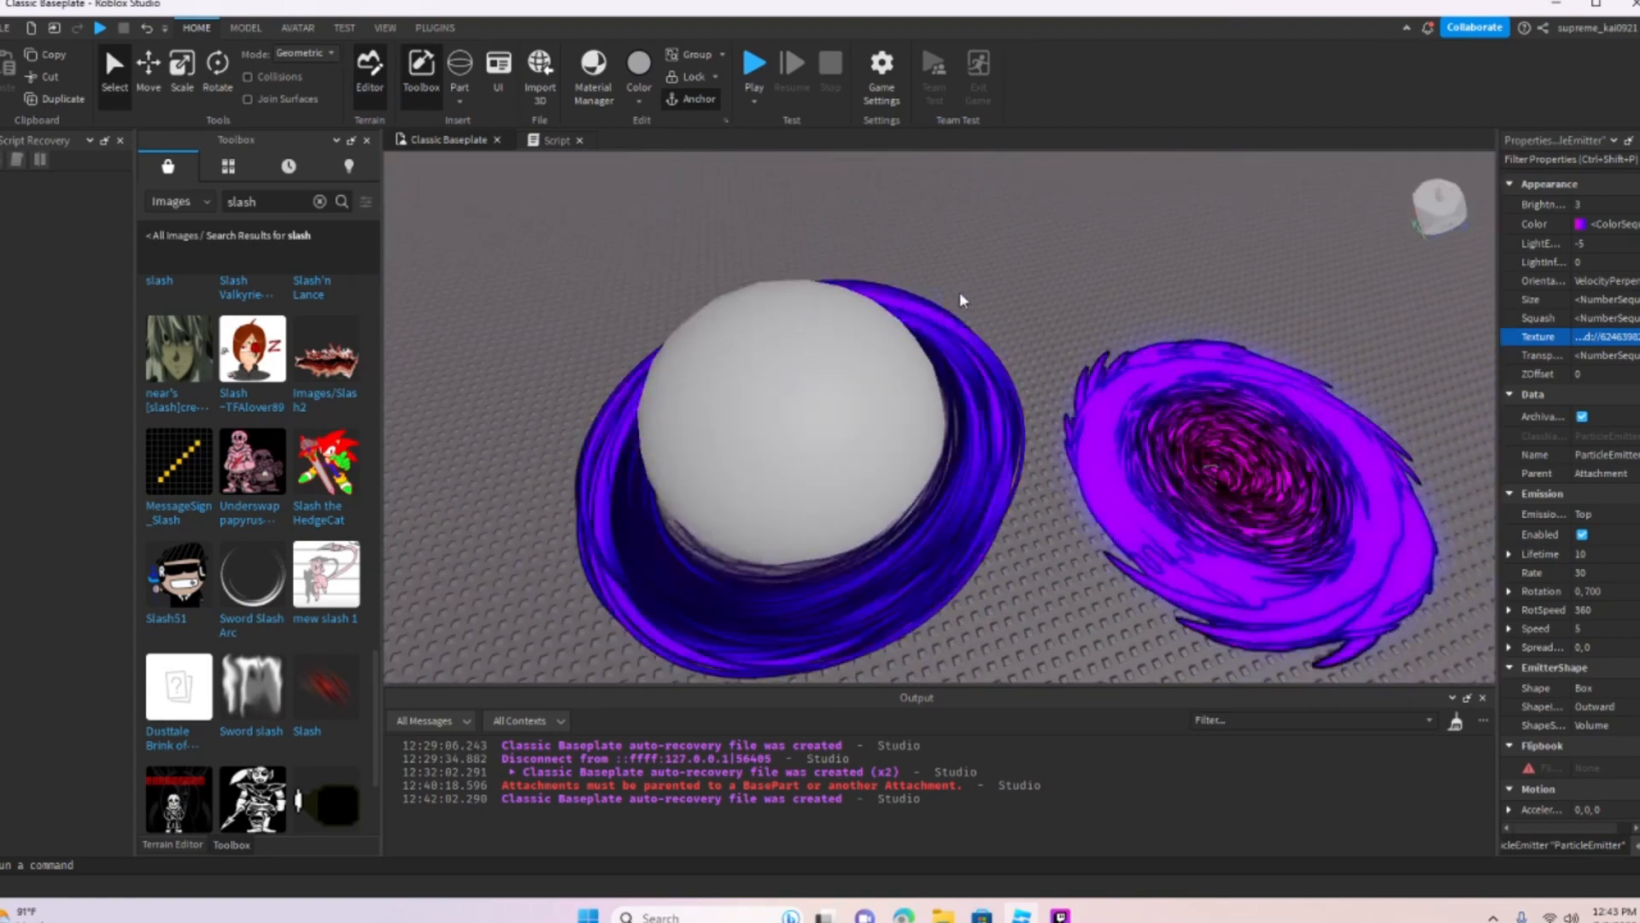
{"action": "scroll", "coordinate": [961, 292], "scroll_direction": "up", "scroll_amount": 5}
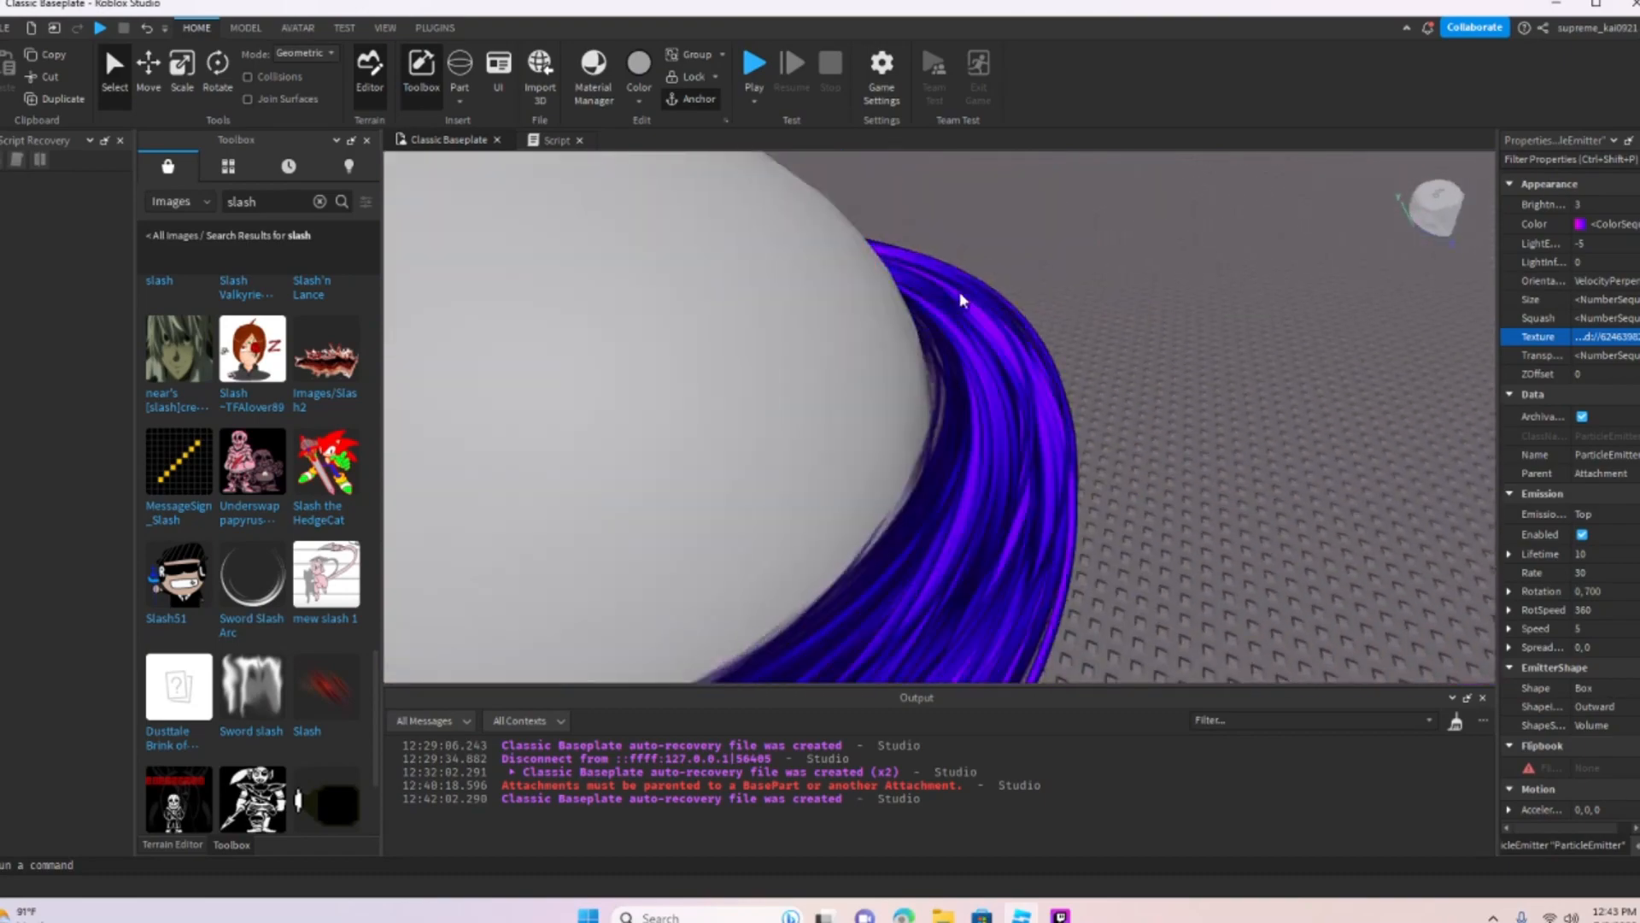
Step: Inspect the slash particles of the neighbouring vortex up close
{"action": "right_click_drag", "start_coordinate": [960, 290], "coordinate": [1021, 266]}
{"action": "scroll", "coordinate": [960, 292], "scroll_direction": "up", "scroll_amount": 3}
{"action": "scroll", "coordinate": [960, 291], "scroll_direction": "down", "scroll_amount": 6}
{"action": "scroll", "coordinate": [961, 290], "scroll_direction": "up", "scroll_amount": 4}
{"action": "scroll", "coordinate": [1058, 273], "scroll_direction": "up", "scroll_amount": 3}
{"action": "scroll", "coordinate": [1061, 274], "scroll_direction": "up", "scroll_amount": 6}
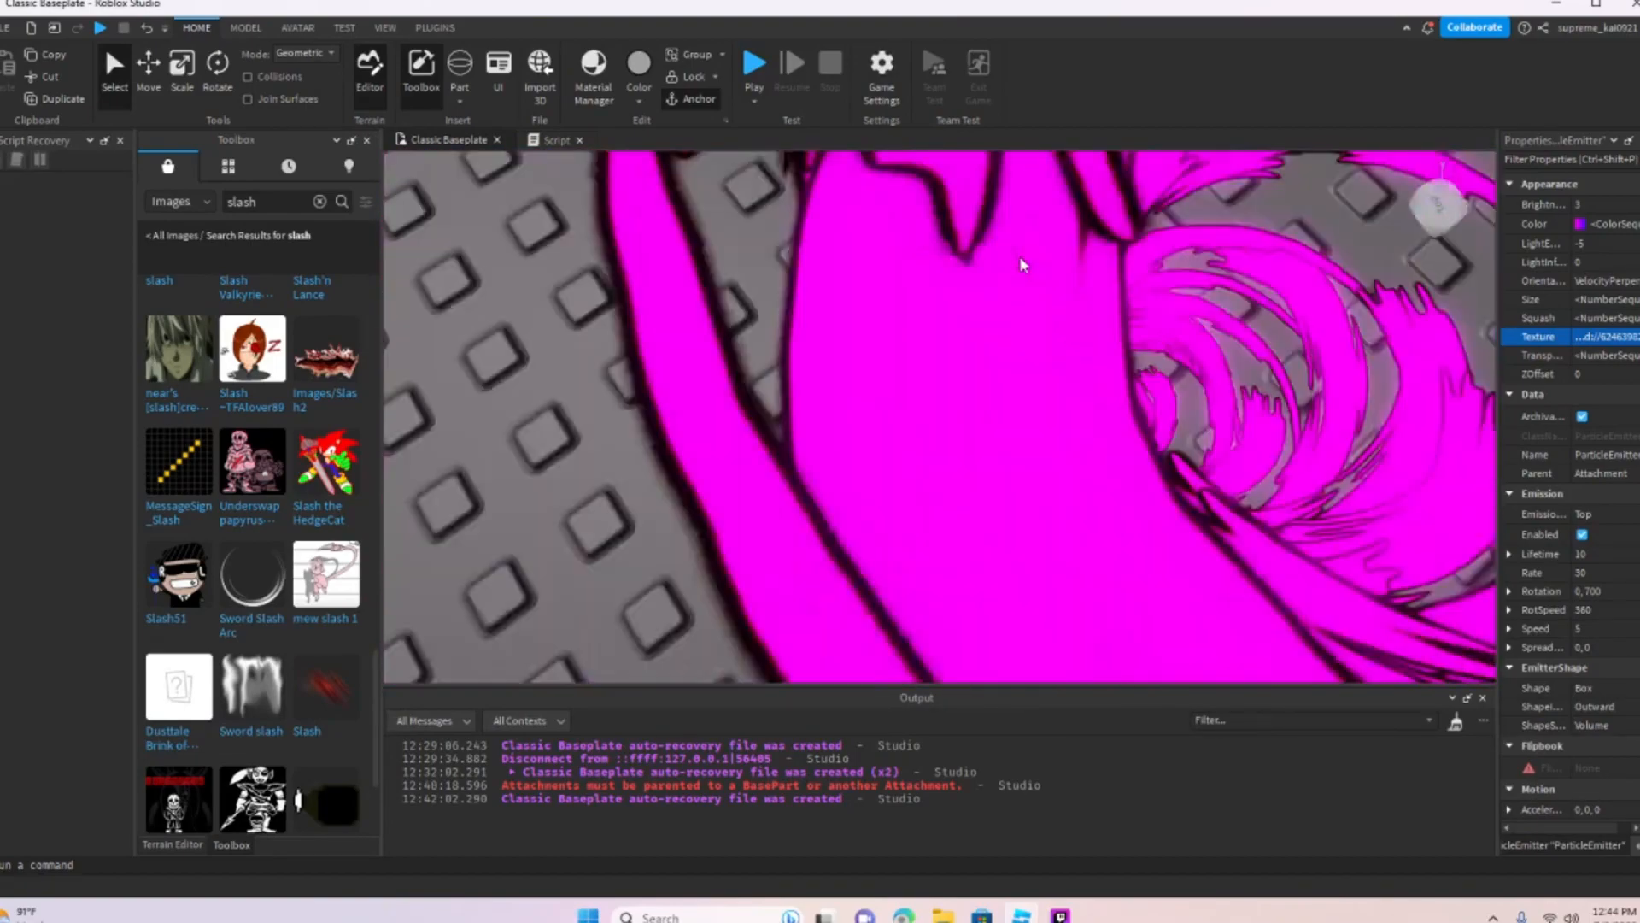